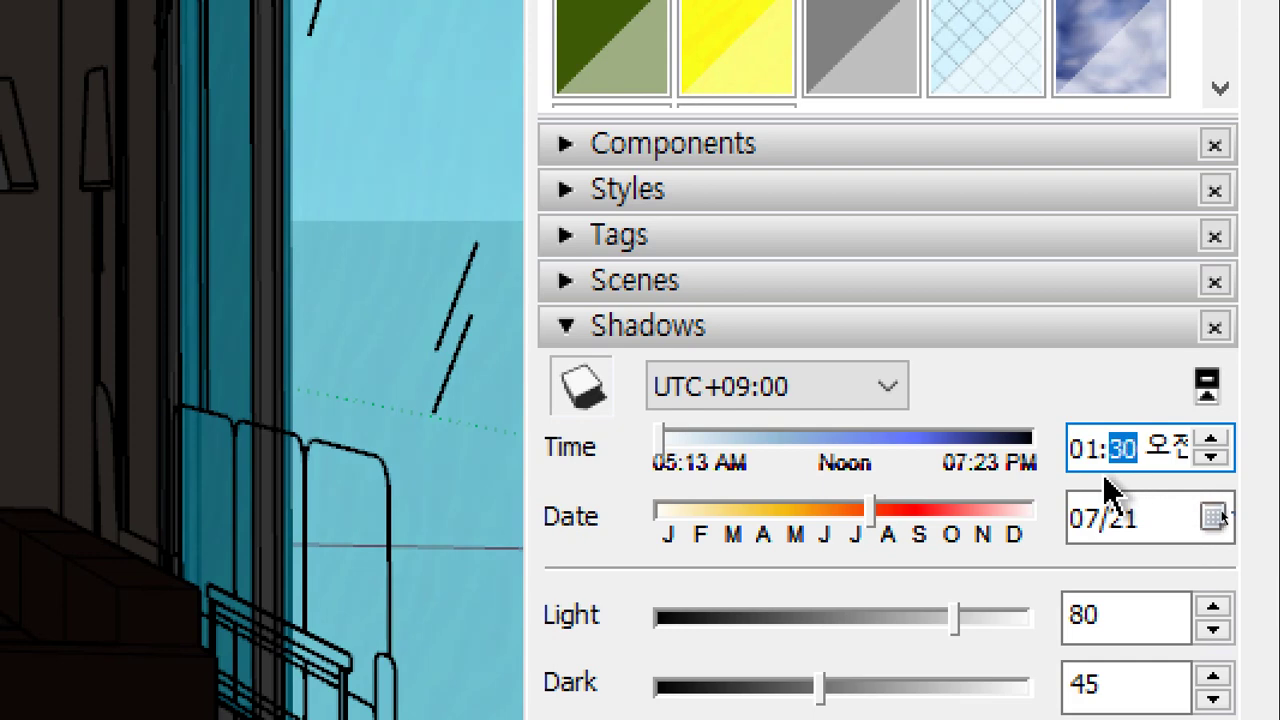
Switch the shadow time between AM and PM, leaving it at 01:30 오후 (PM)
left_click(1155, 466)
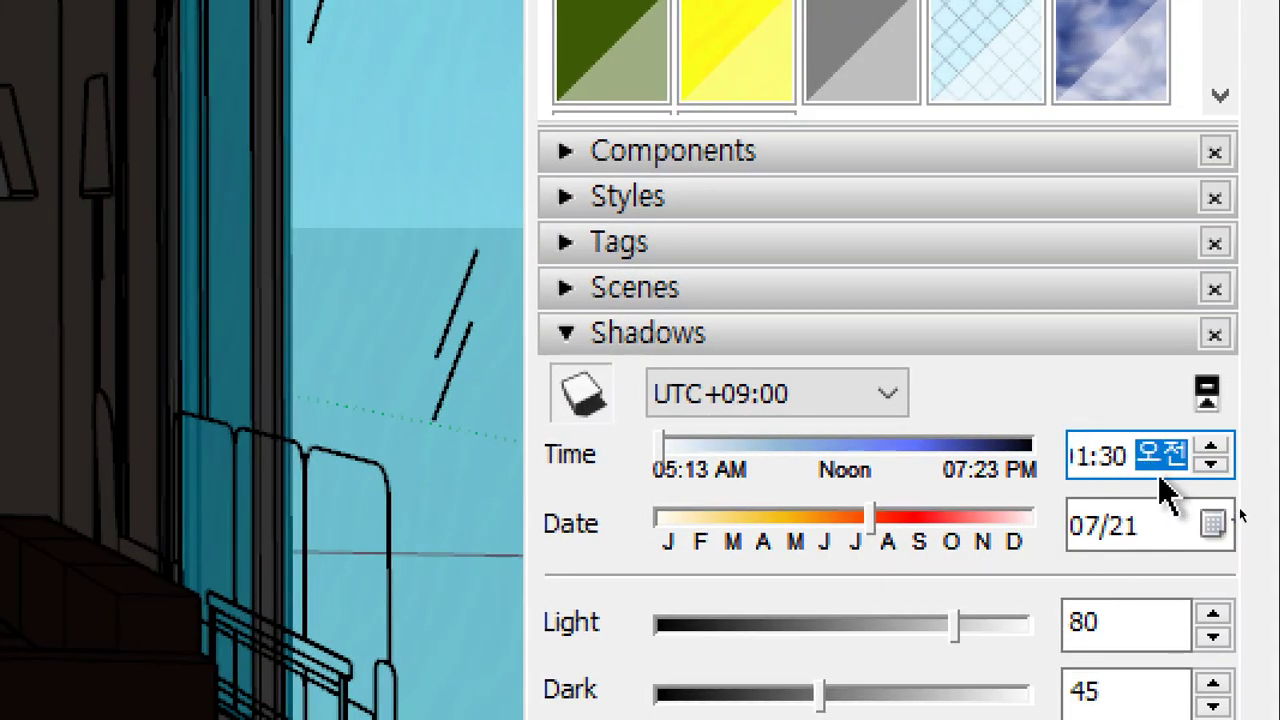
left_click(1214, 447)
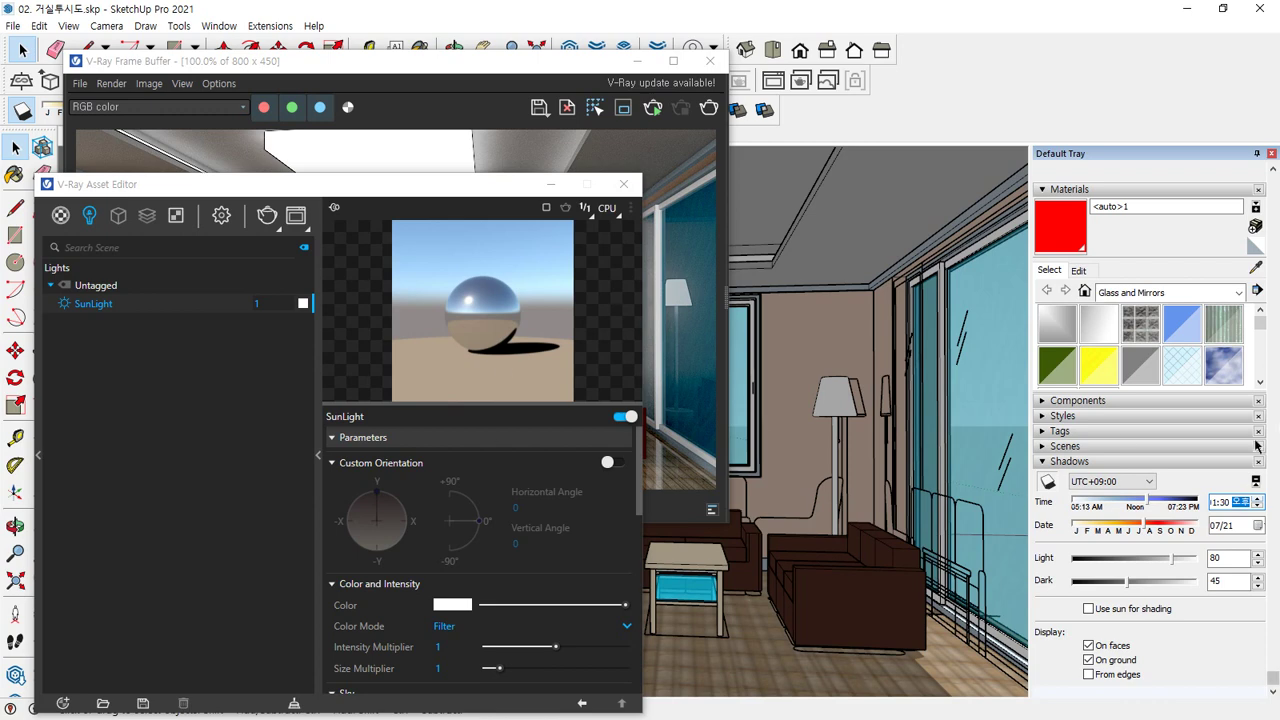
left_click(1261, 505)
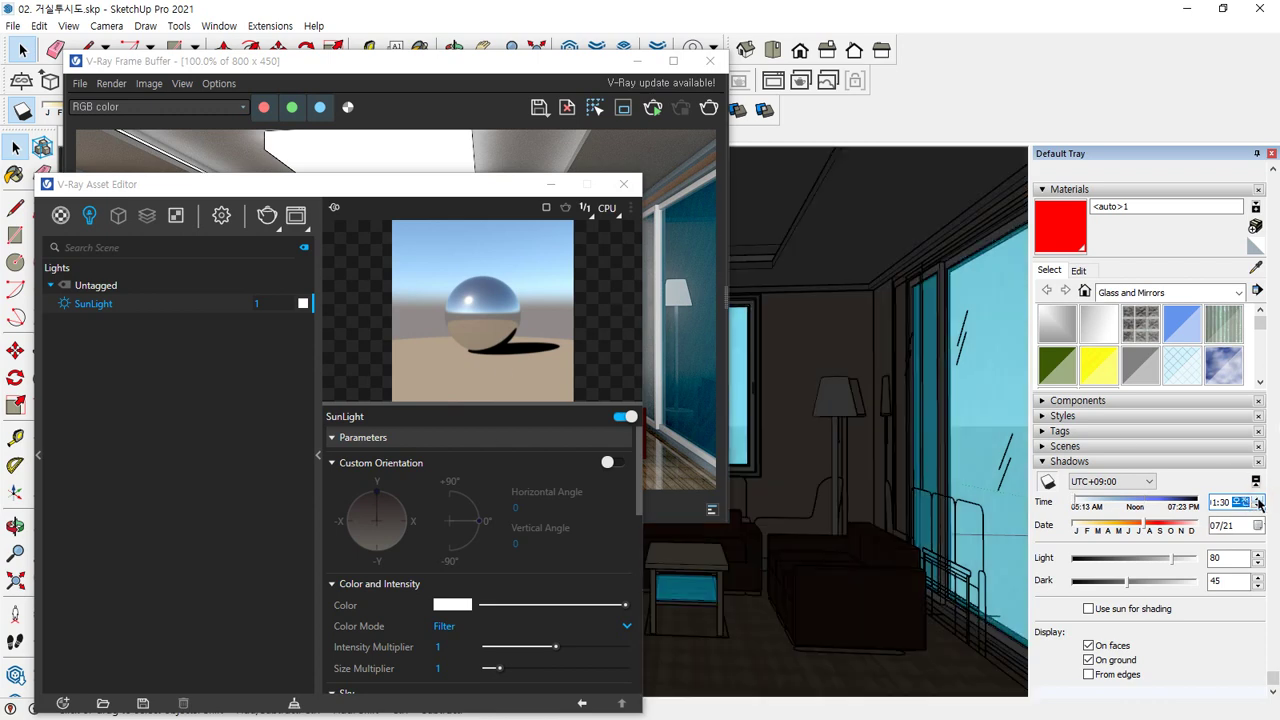
left_click(1259, 505)
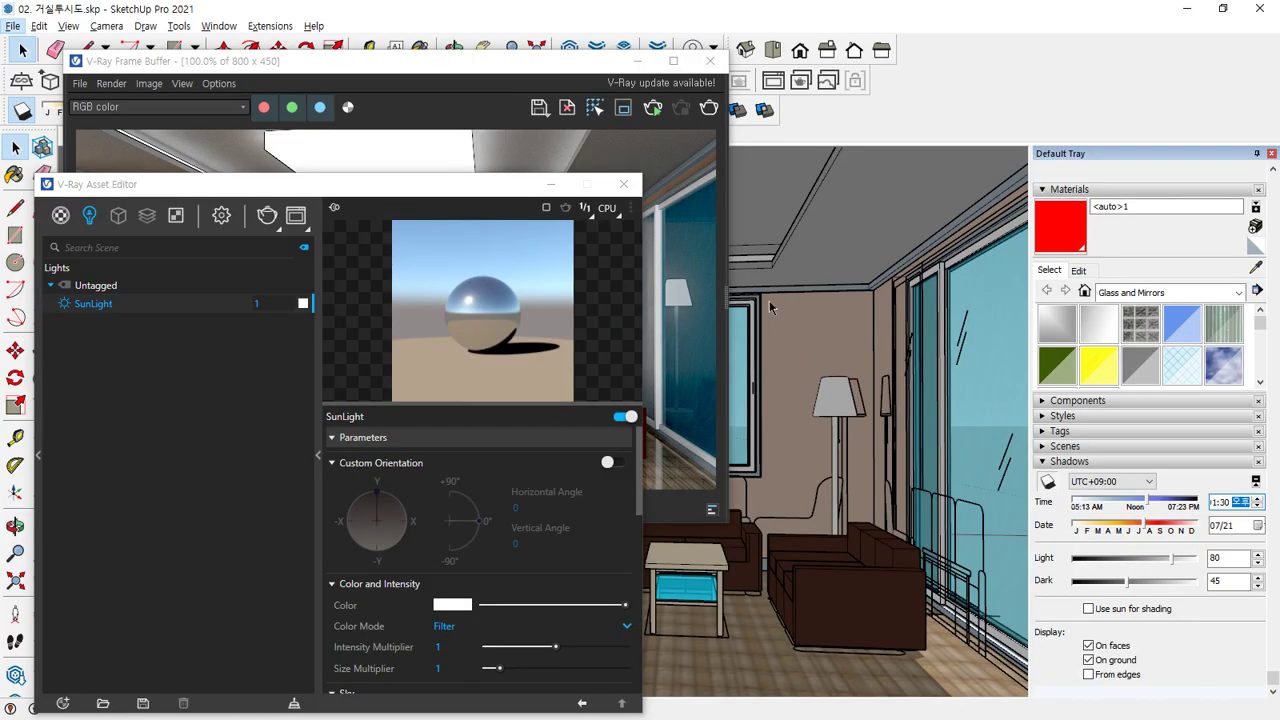
Close the V-Ray Frame Buffer and bring the whole house into view from outside, including the origin
left_click(710, 61)
scroll(604, 492, "down", 10)
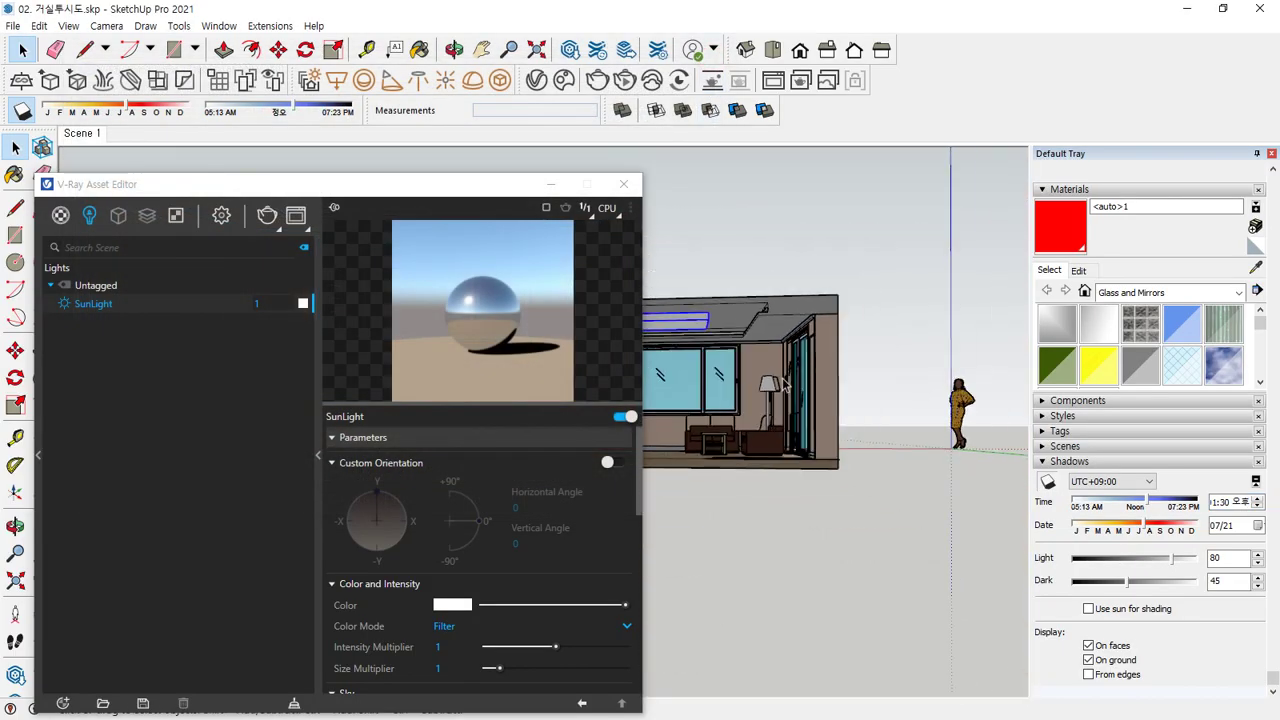
mouse_move(560, 480)
middle_mouse_down()
mouse_move(604, 492)
mouse_move(659, 482)
mouse_move(684, 331)
mouse_move(748, 477)
mouse_move(789, 343)
mouse_move(769, 341)
middle_mouse_up()
left_click_drag(454, 188, 191, 194)
middle_click_drag(790, 573, 525, 500)
scroll(750, 552, "down", 10)
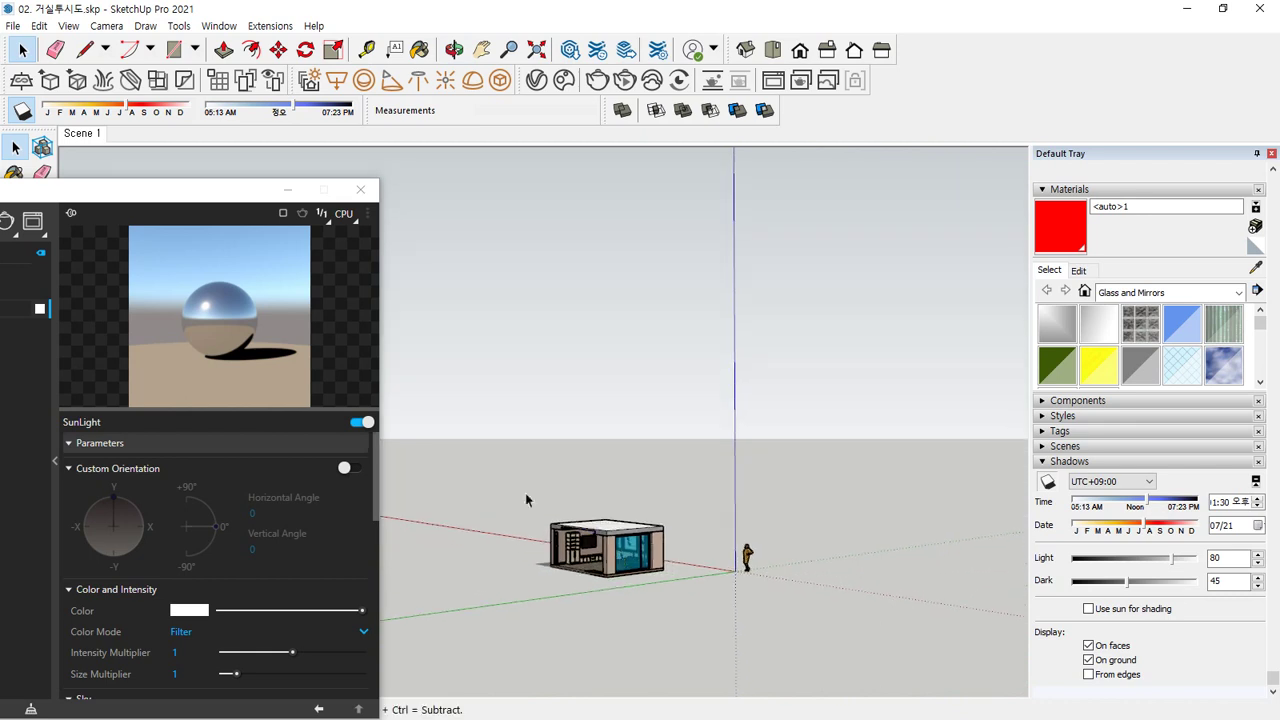
Turn on Custom Orientation for the SunLight in the V-Ray Asset Editor
left_click_drag(114, 198, 793, 160)
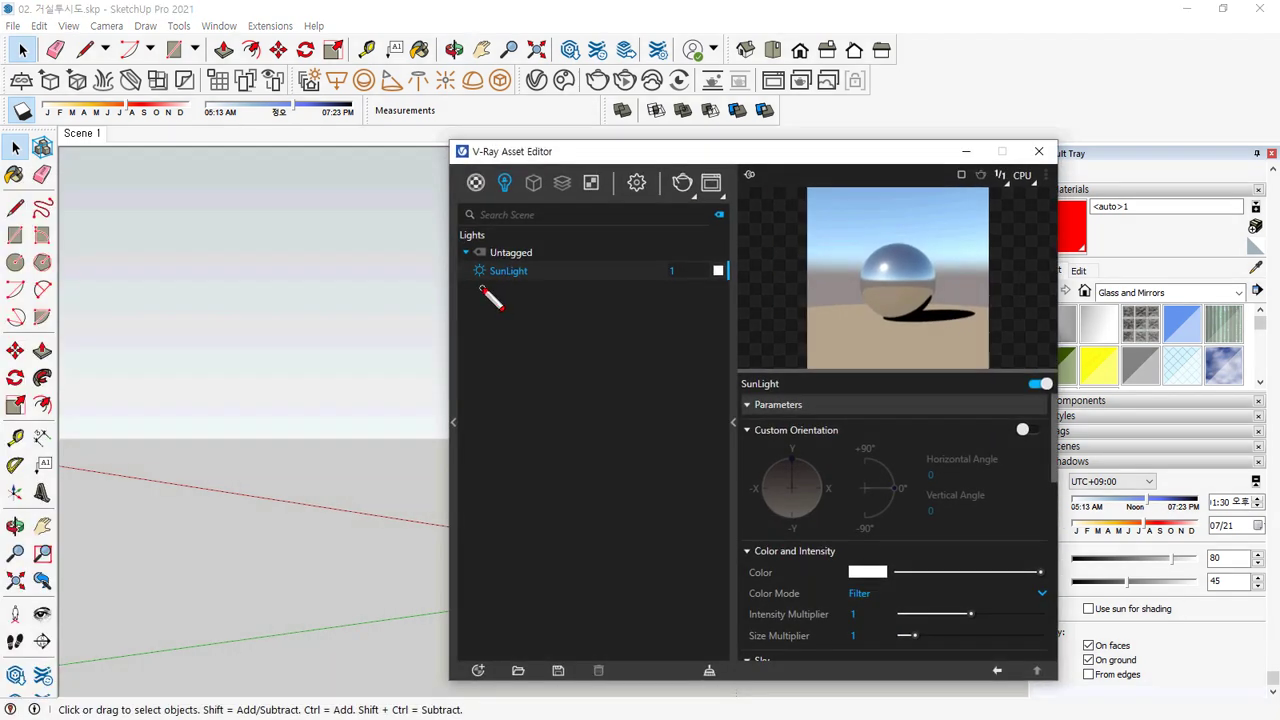
left_click_drag(480, 287, 588, 303)
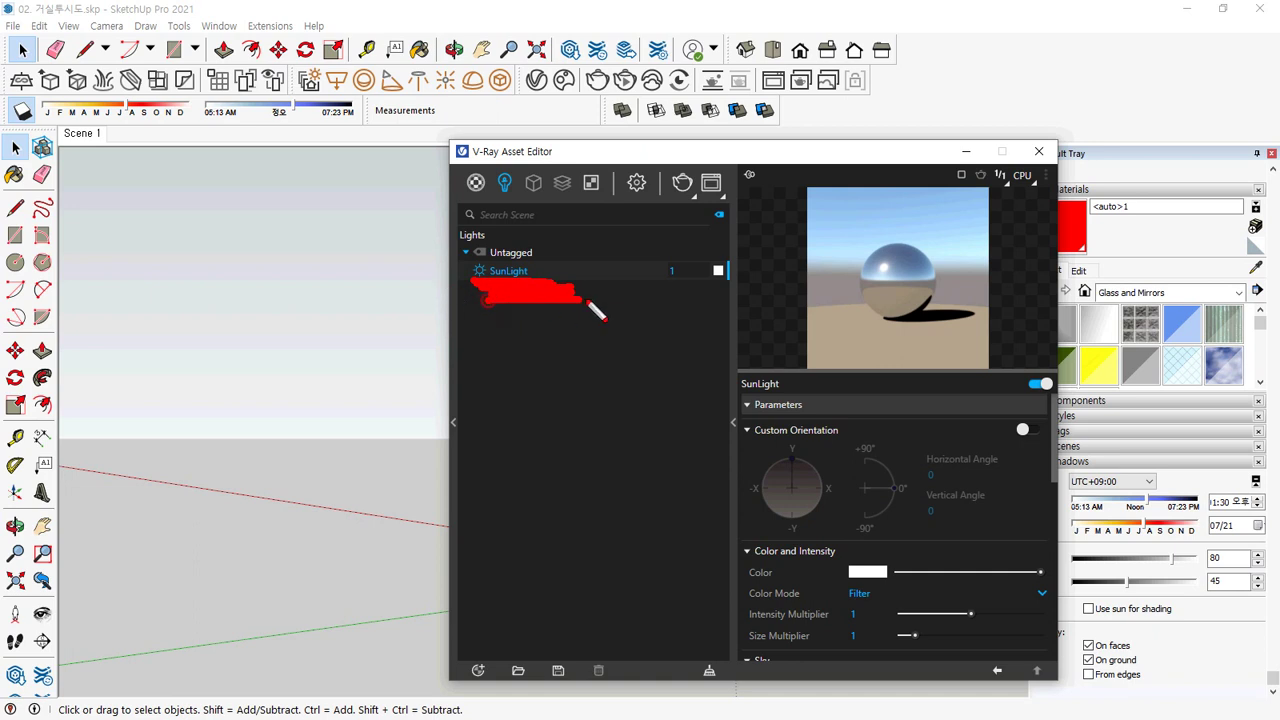
key("Escape")
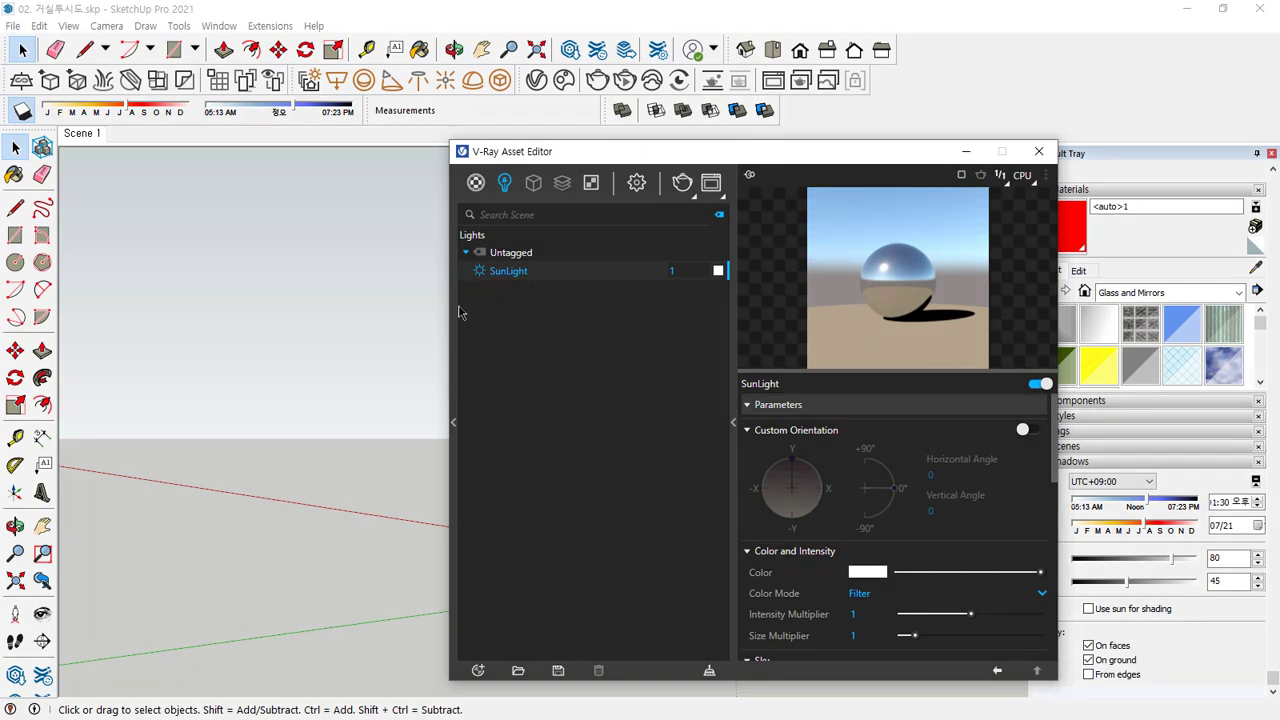
left_click(365, 402)
left_click_drag(759, 146, 366, 29)
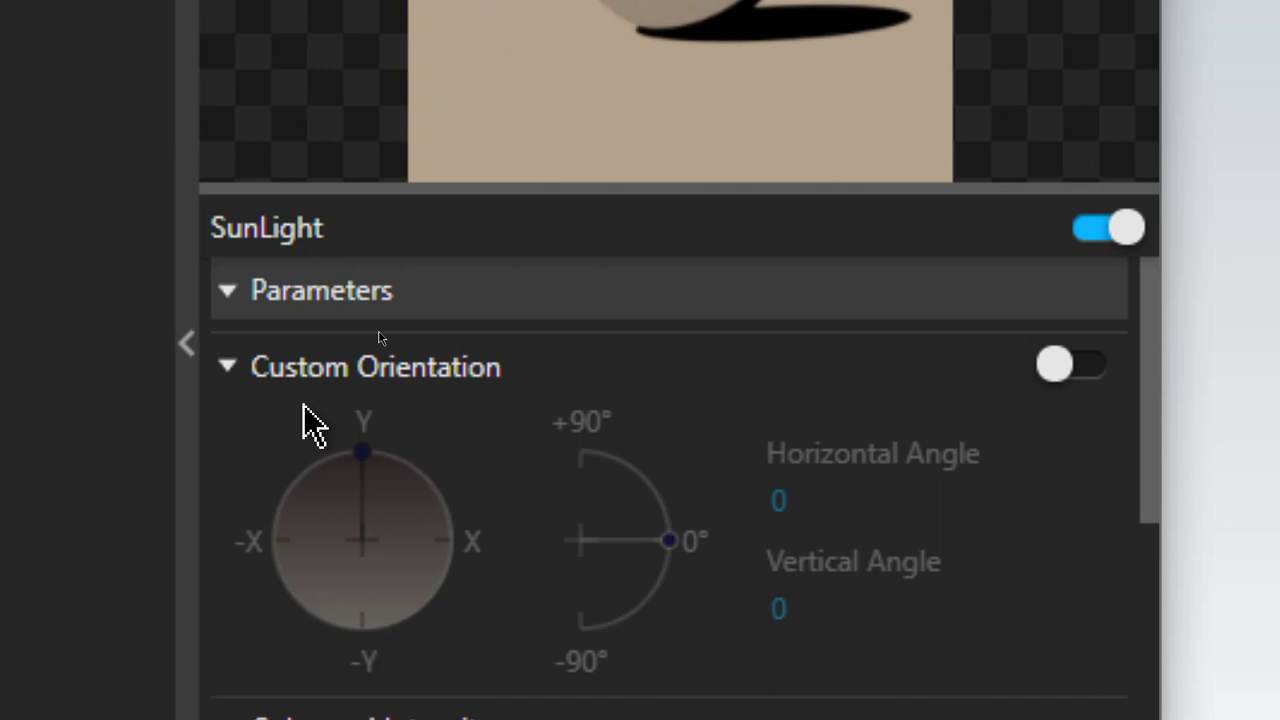
left_click(1056, 368)
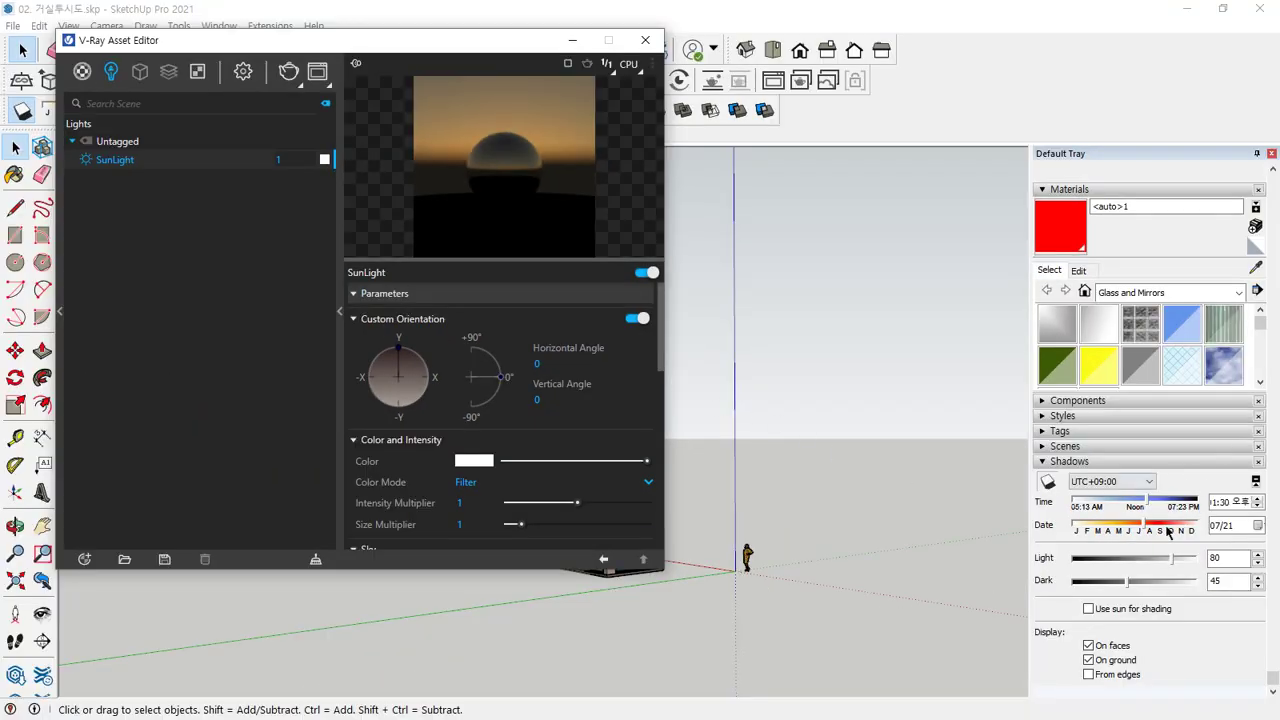
left_click_drag(1255, 484, 1098, 585)
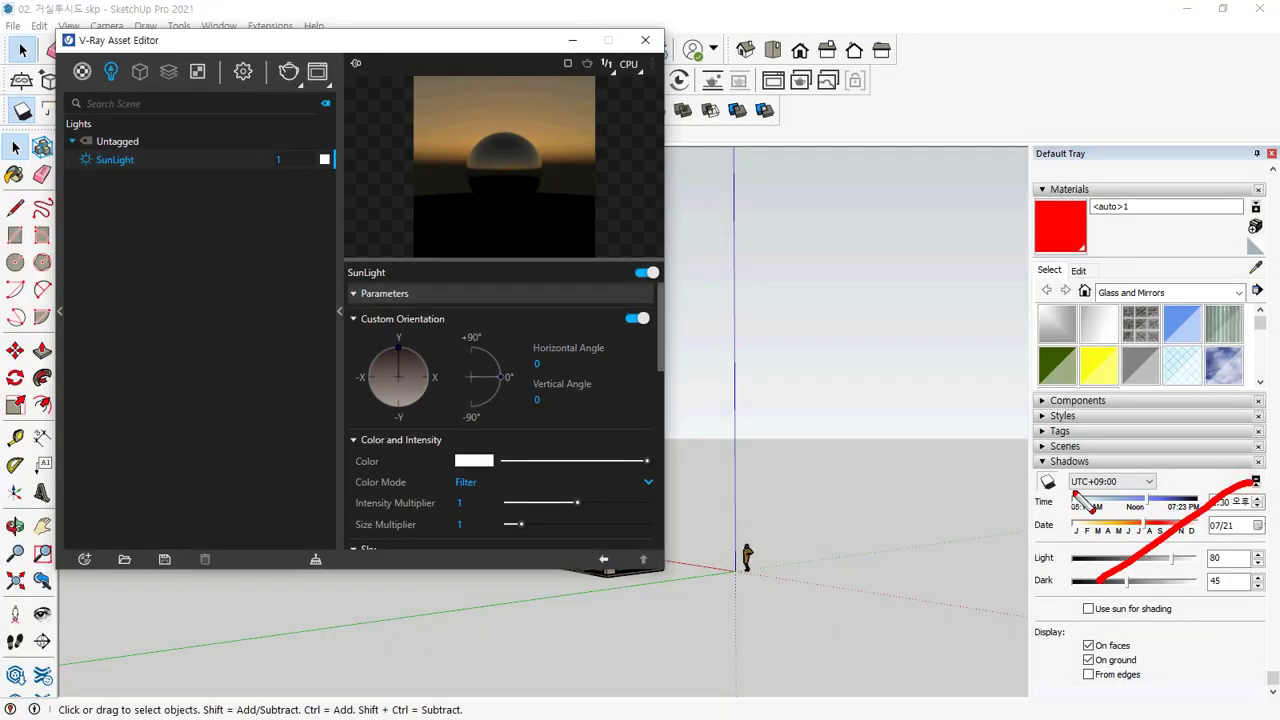
left_click_drag(1075, 485, 1272, 598)
mouse_move(603, 423)
left_mouse_down()
mouse_move(388, 425)
mouse_move(455, 322)
mouse_move(645, 378)
mouse_move(600, 418)
left_mouse_up()
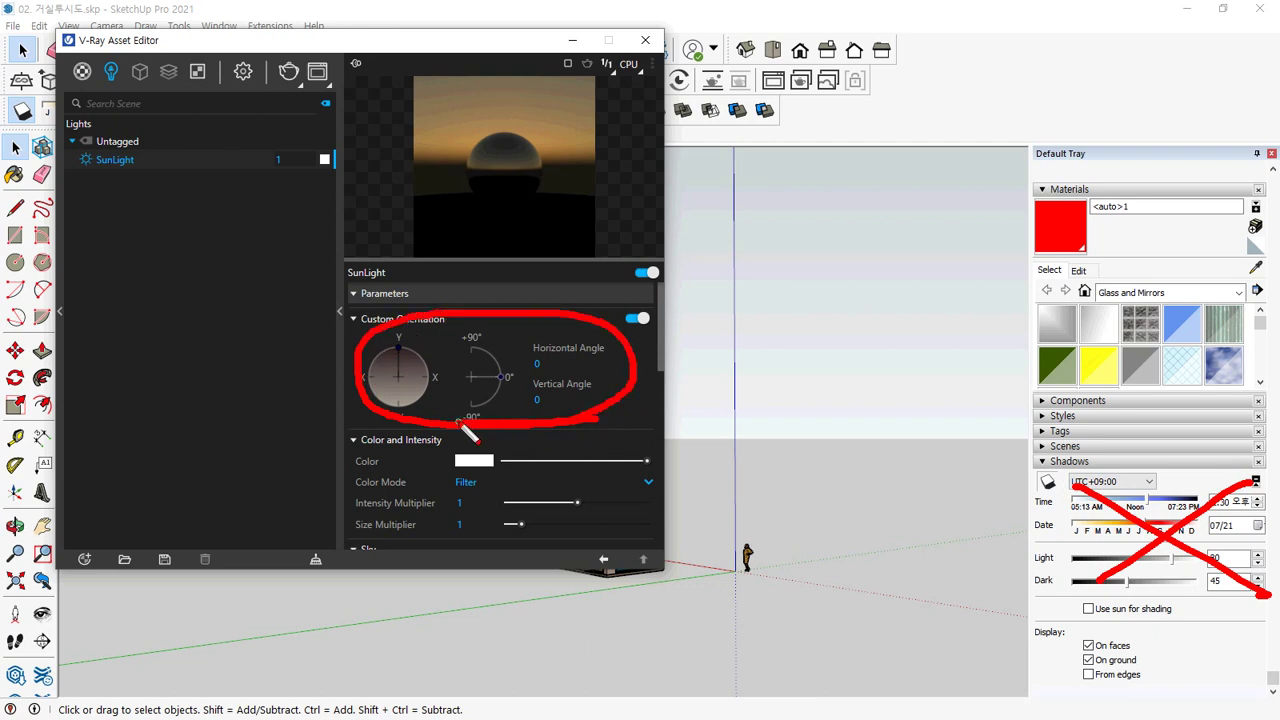
key("Escape")
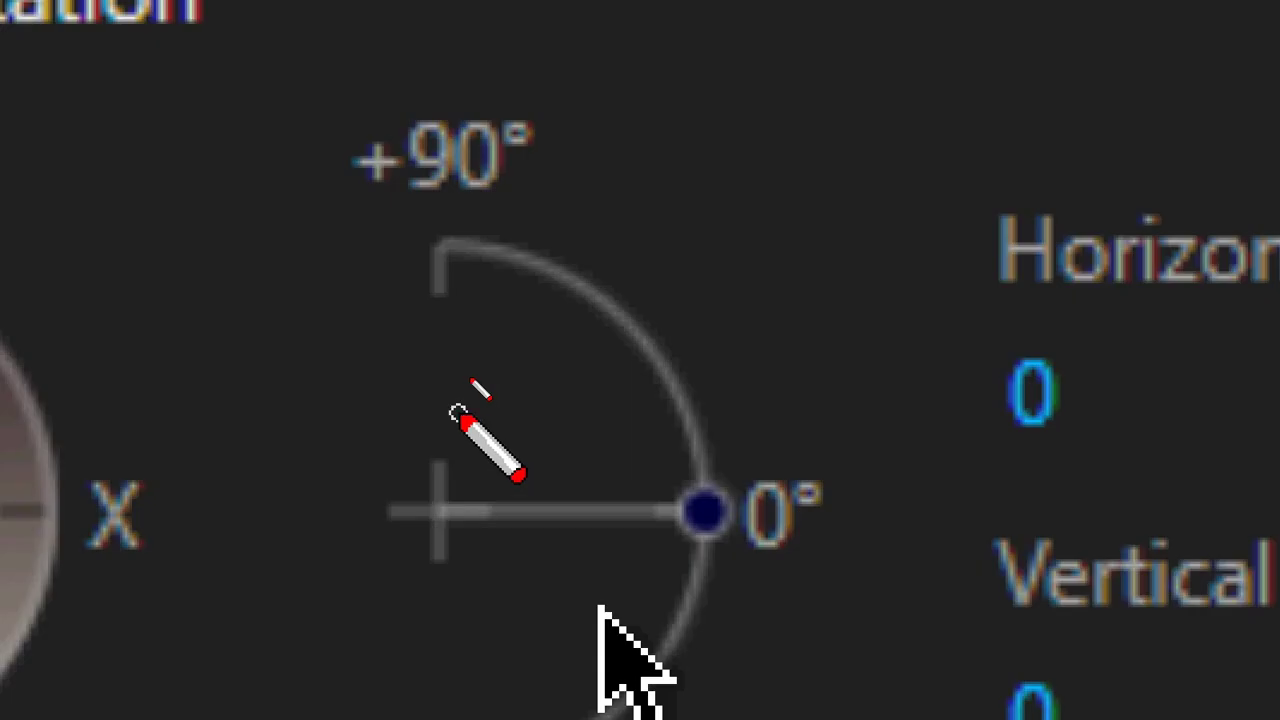
left_click_drag(440, 520, 650, 520)
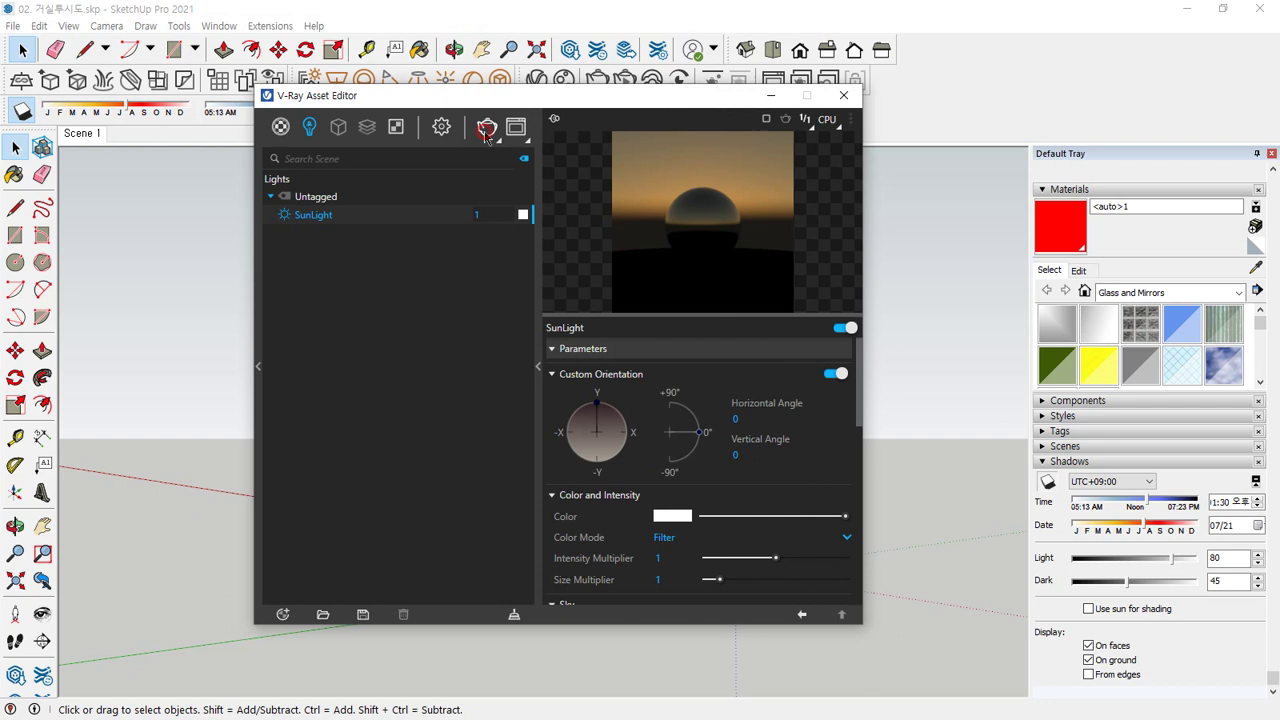
Render the exterior view of the house with the sun's custom orientation
left_click(486, 129)
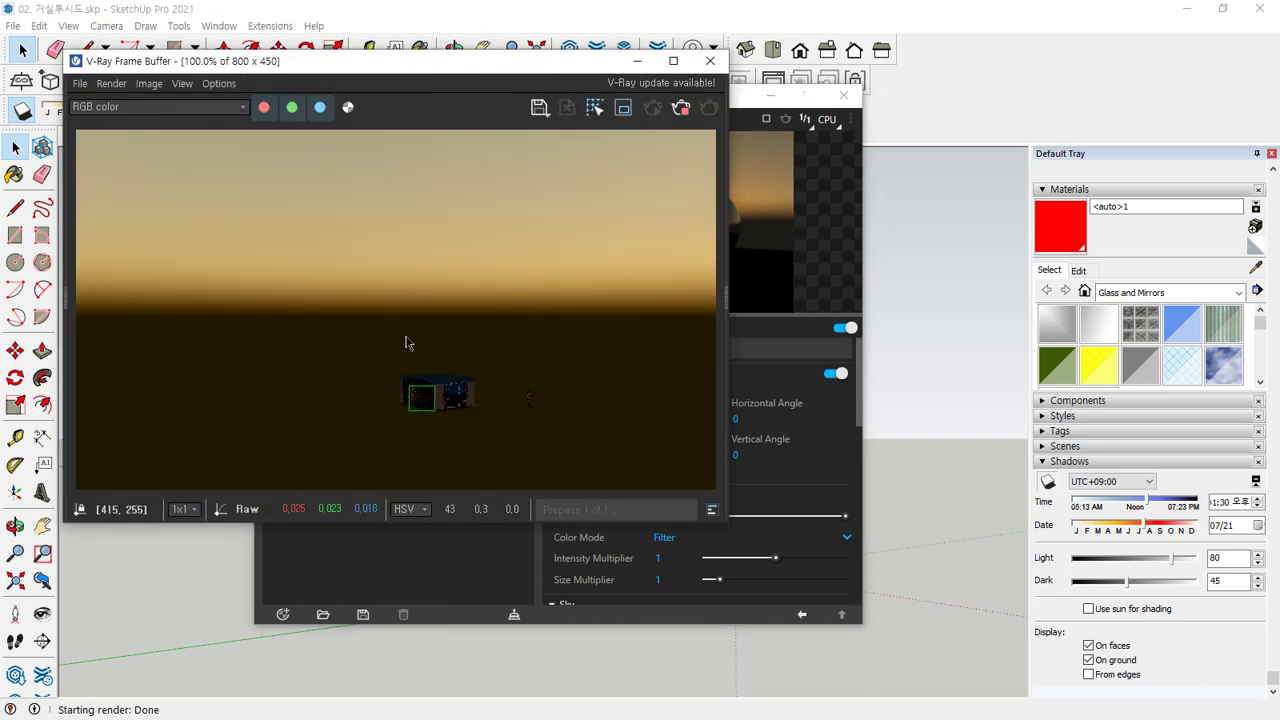
left_click_drag(333, 340, 286, 366)
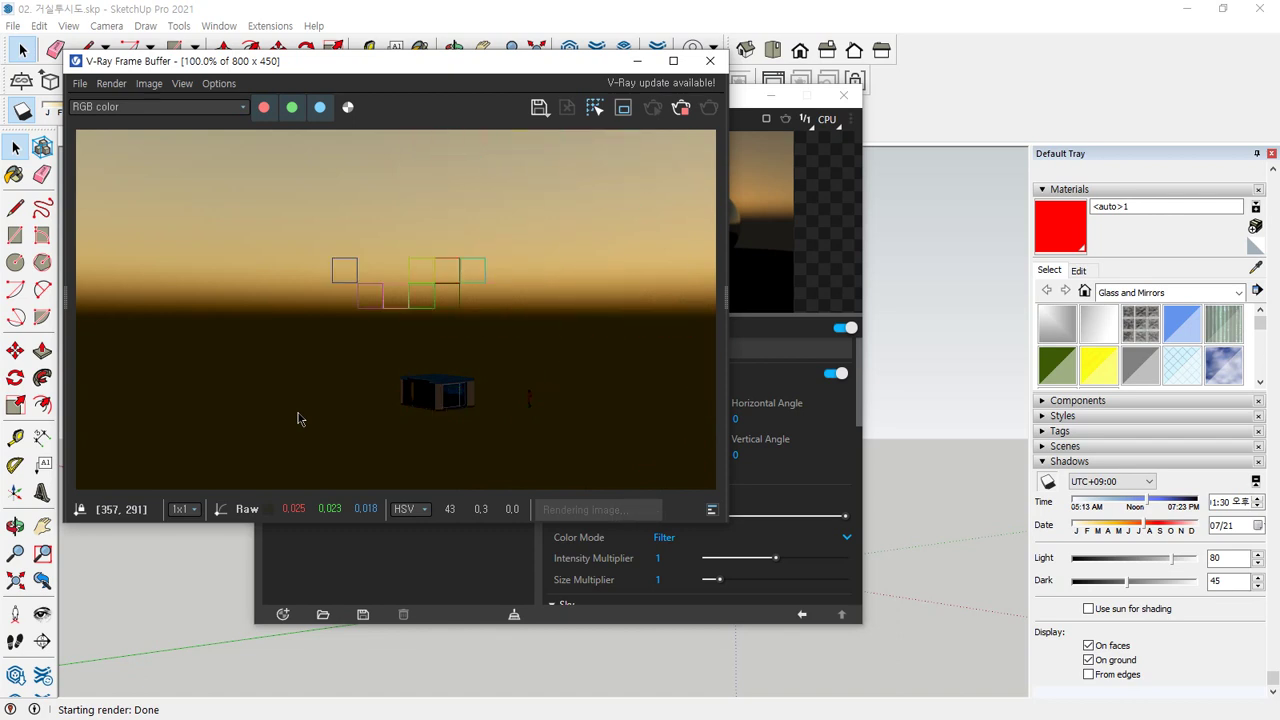
Set the SunLight's vertical angle to 90 and render the exterior view again
left_click(740, 100)
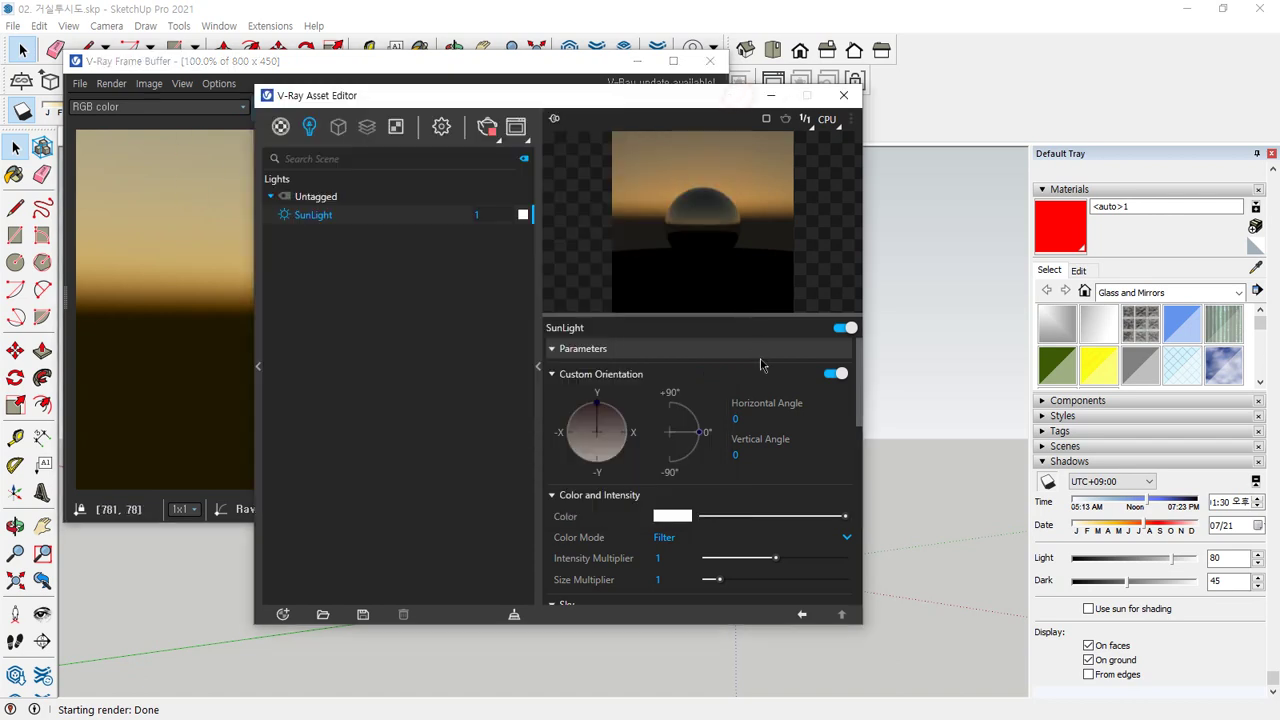
left_click_drag(696, 432, 671, 414)
left_click(166, 206)
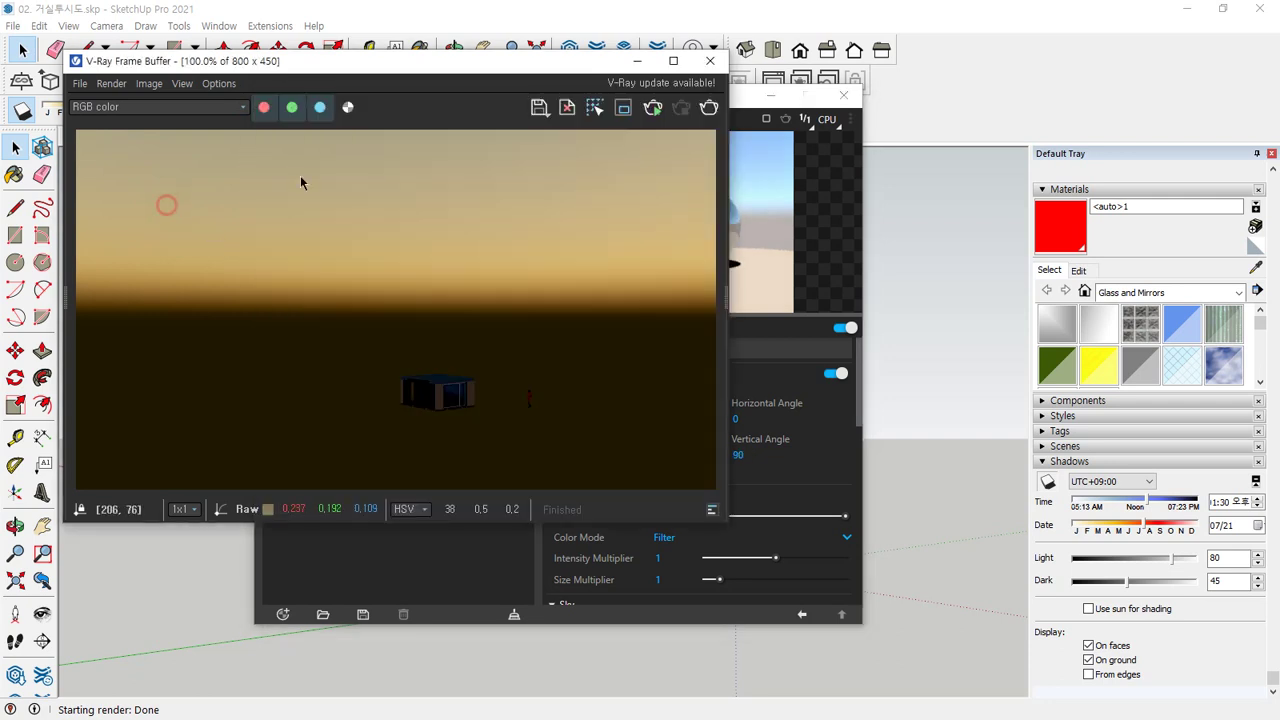
left_click(709, 108)
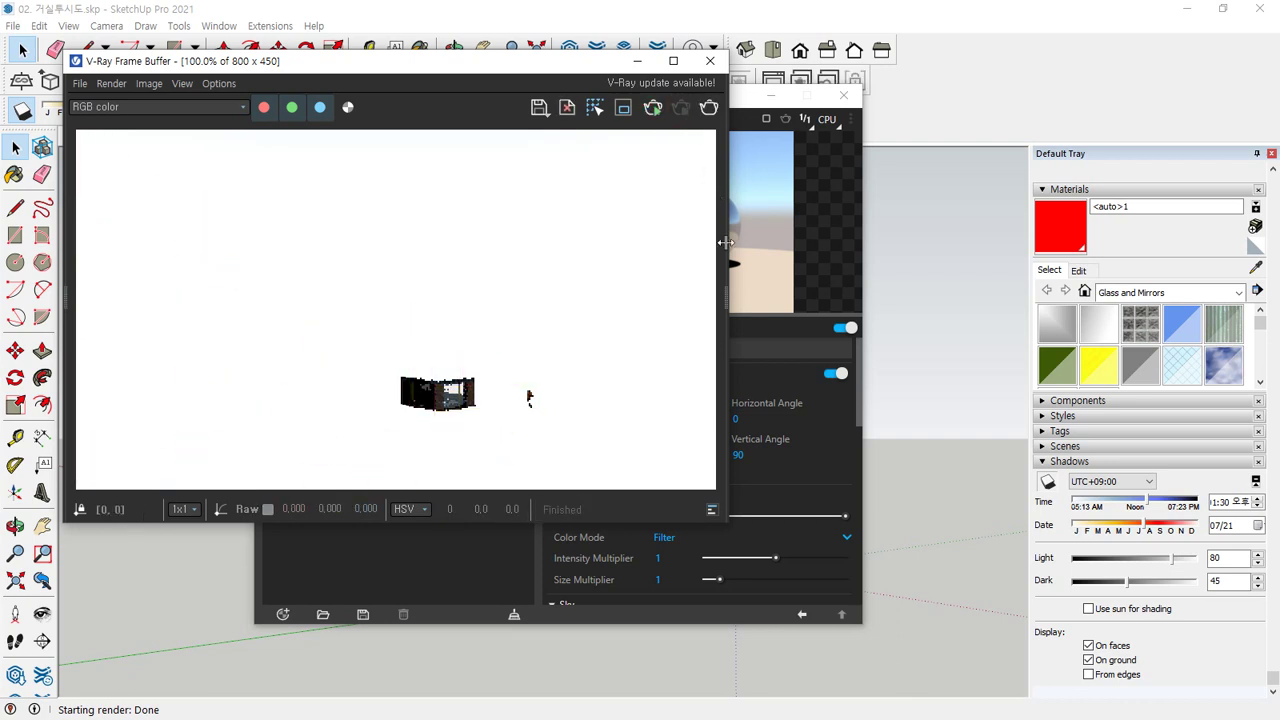
Lower the SunLight's vertical angle to 42.8 and render the exterior view
left_click(764, 251)
left_click_drag(673, 407, 691, 413)
left_click(200, 251)
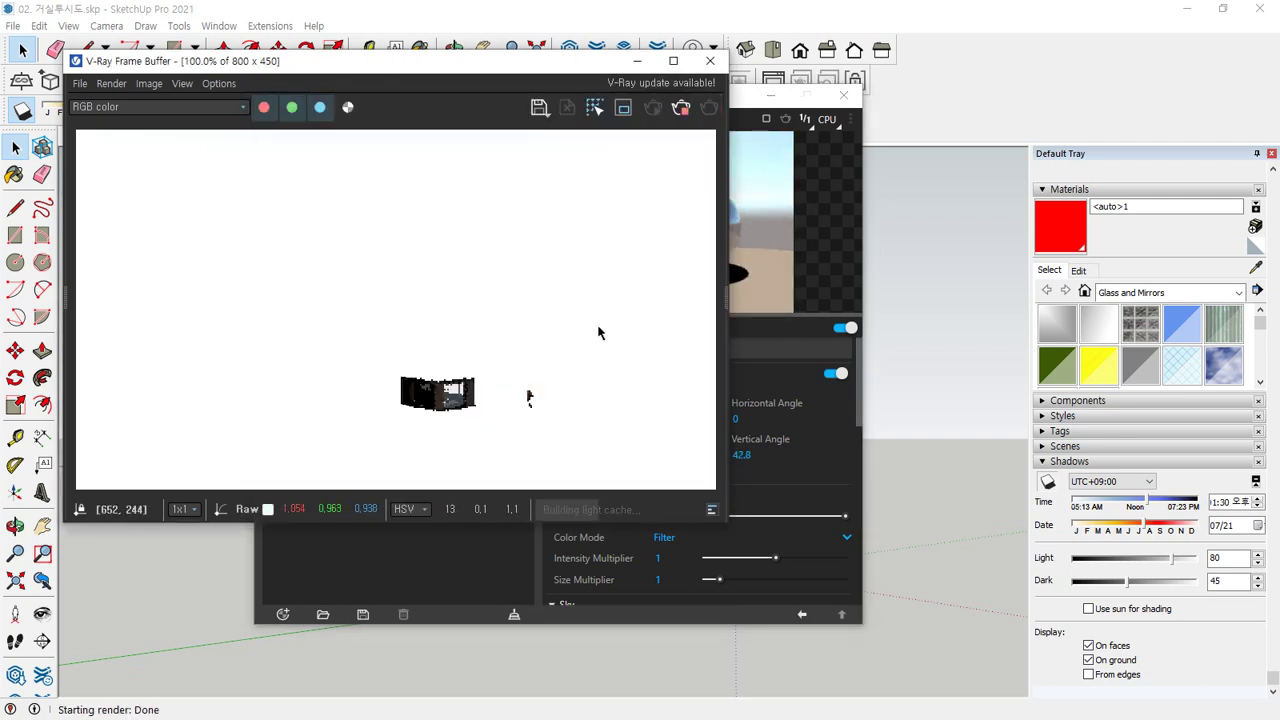
left_click(680, 109)
Examine the rendered house enlarged for its lighting and ground shadow, and close the render window and Asset Editor
left_click(817, 271)
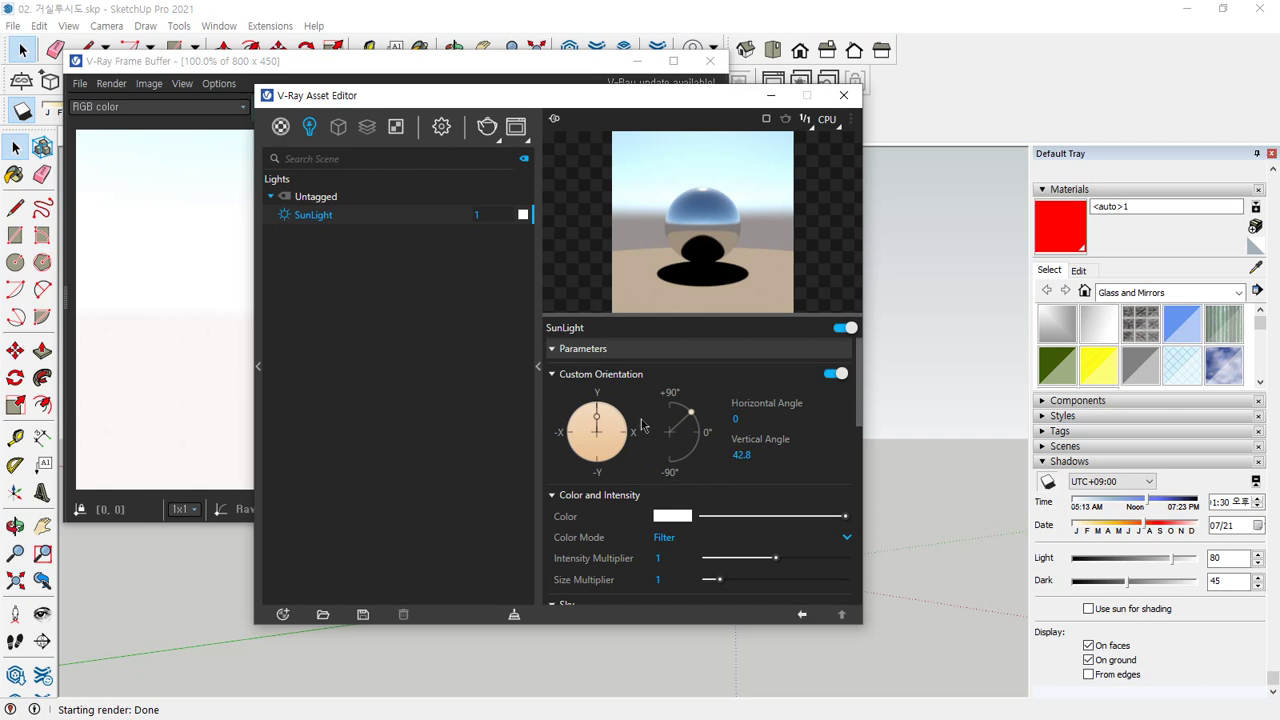
left_click(157, 229)
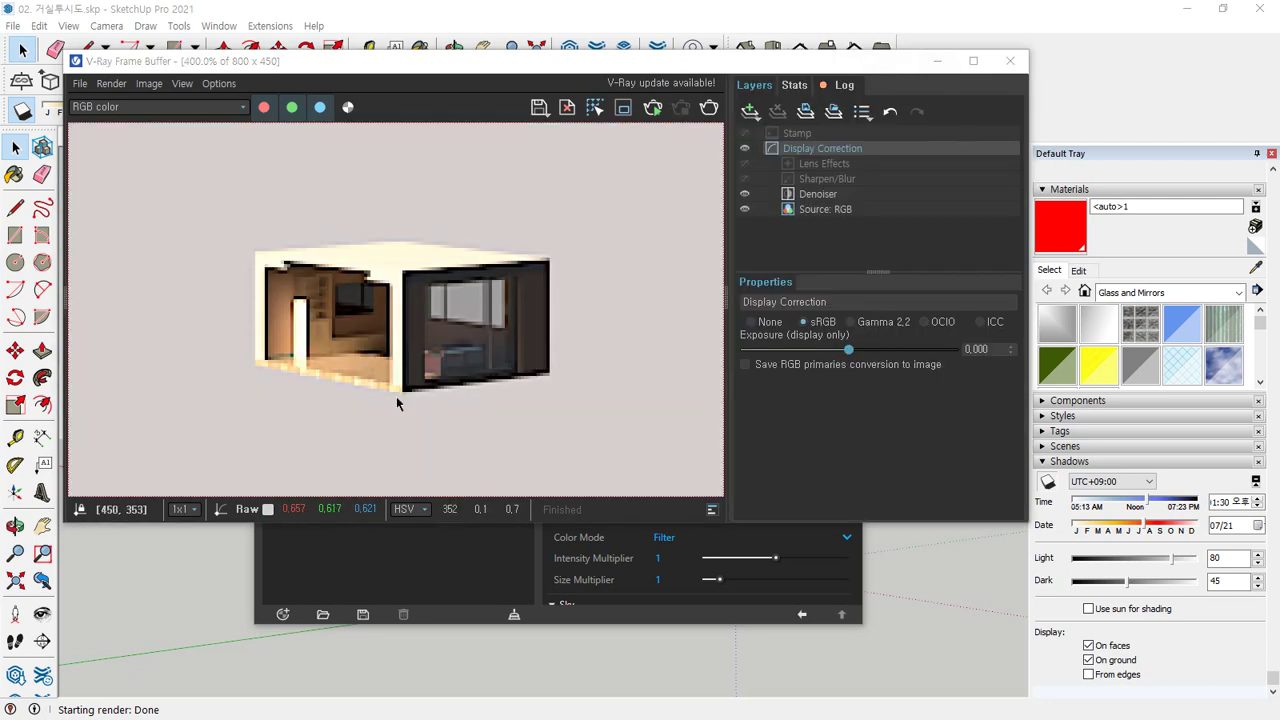
middle_click_drag(400, 404, 378, 428)
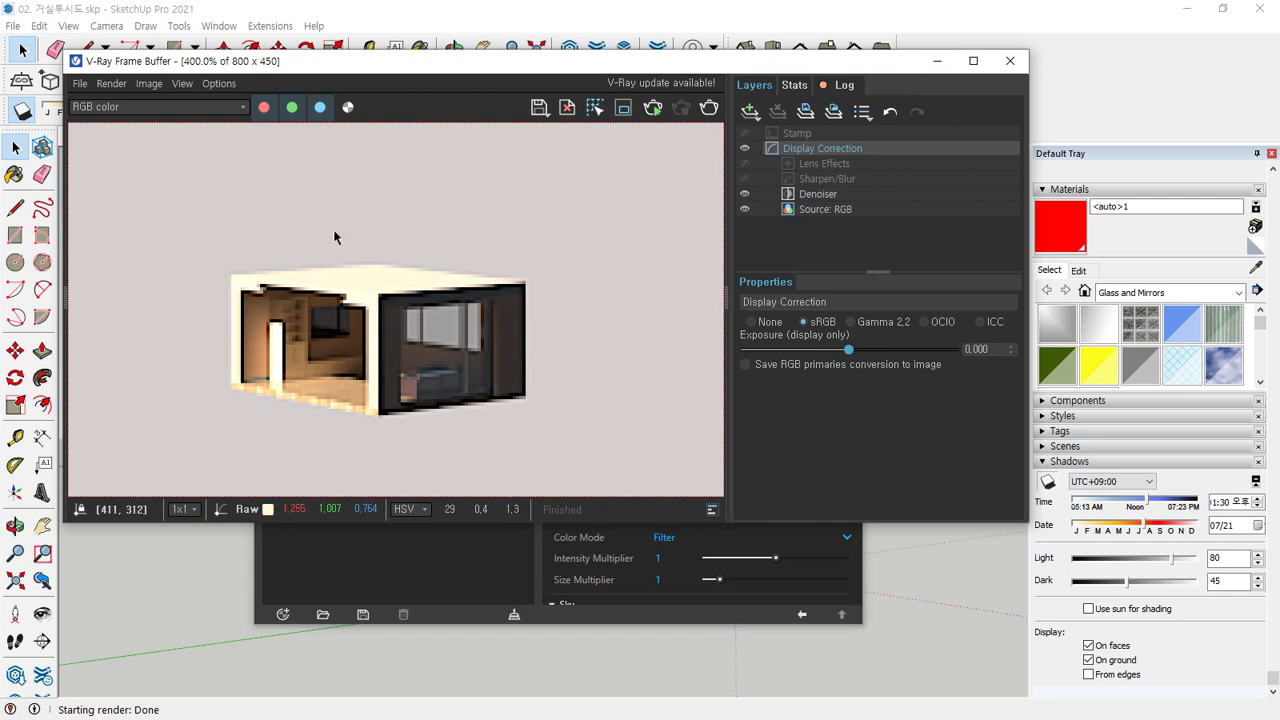
left_click(1010, 64)
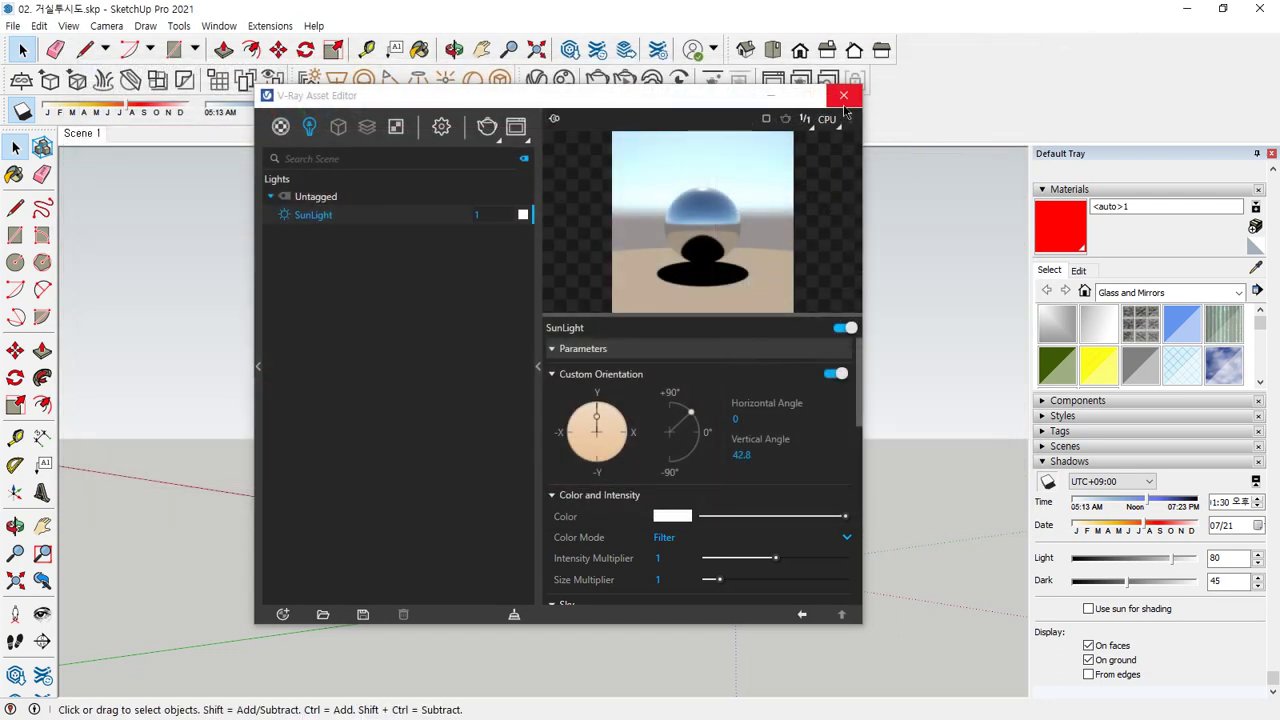
left_click(843, 95)
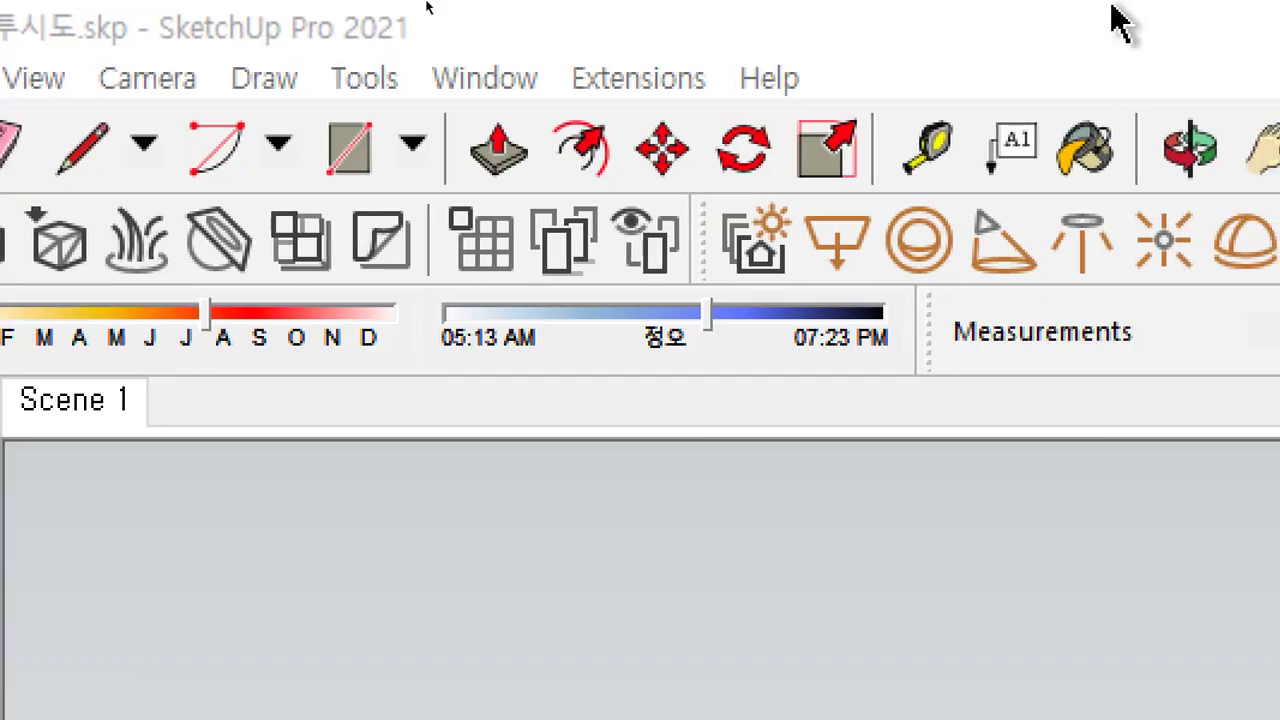
Place a V-Ray Infinite Plane at the model origin
left_click(603, 78)
mouse_move(632, 310)
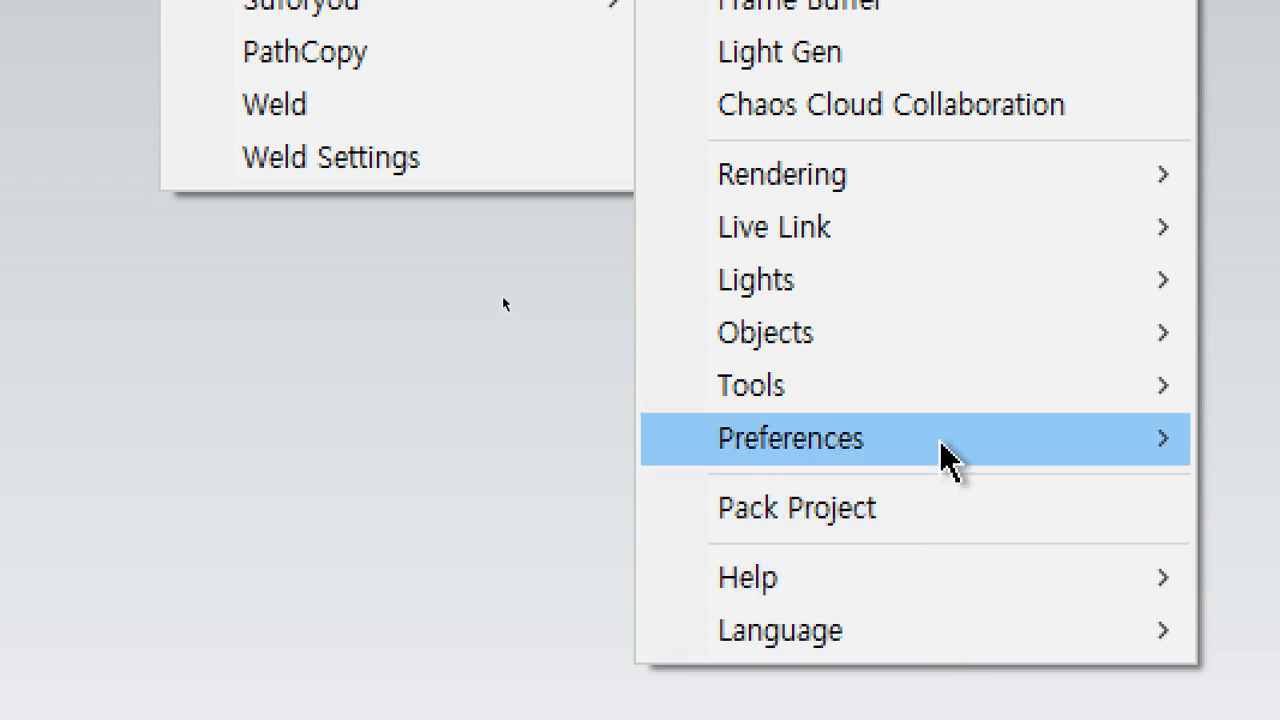
mouse_move(950, 352)
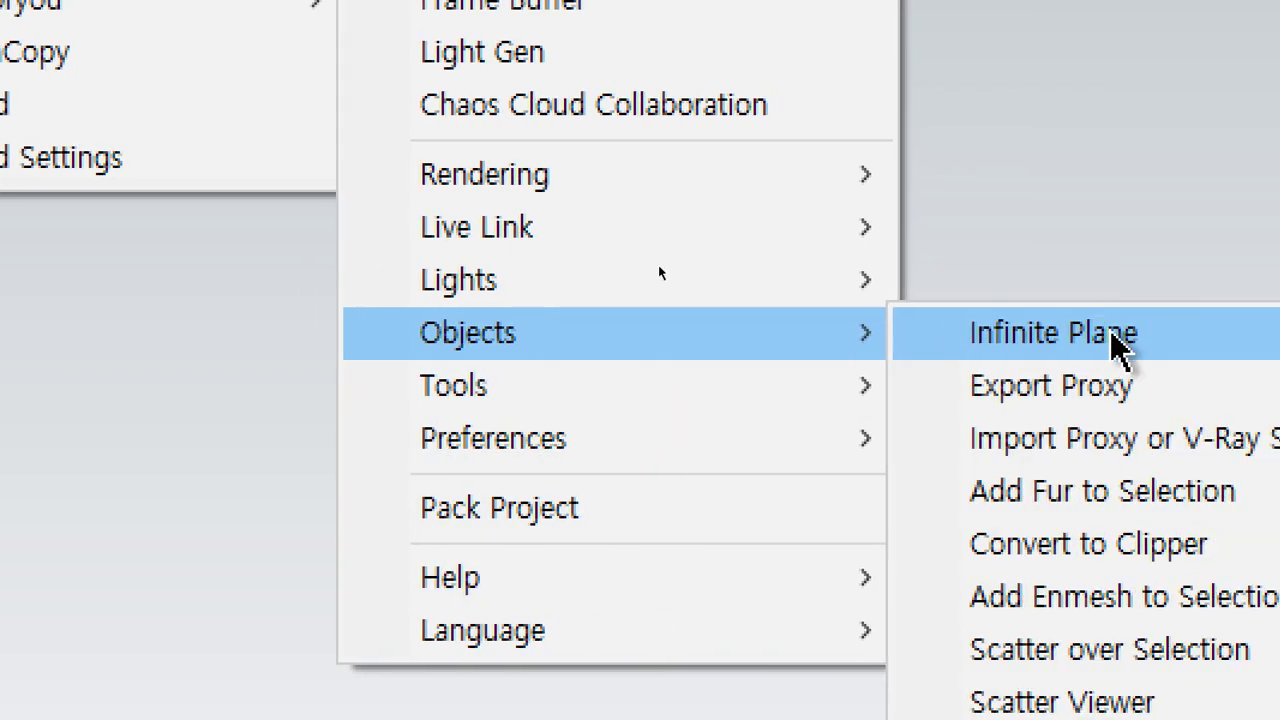
left_click(1112, 333)
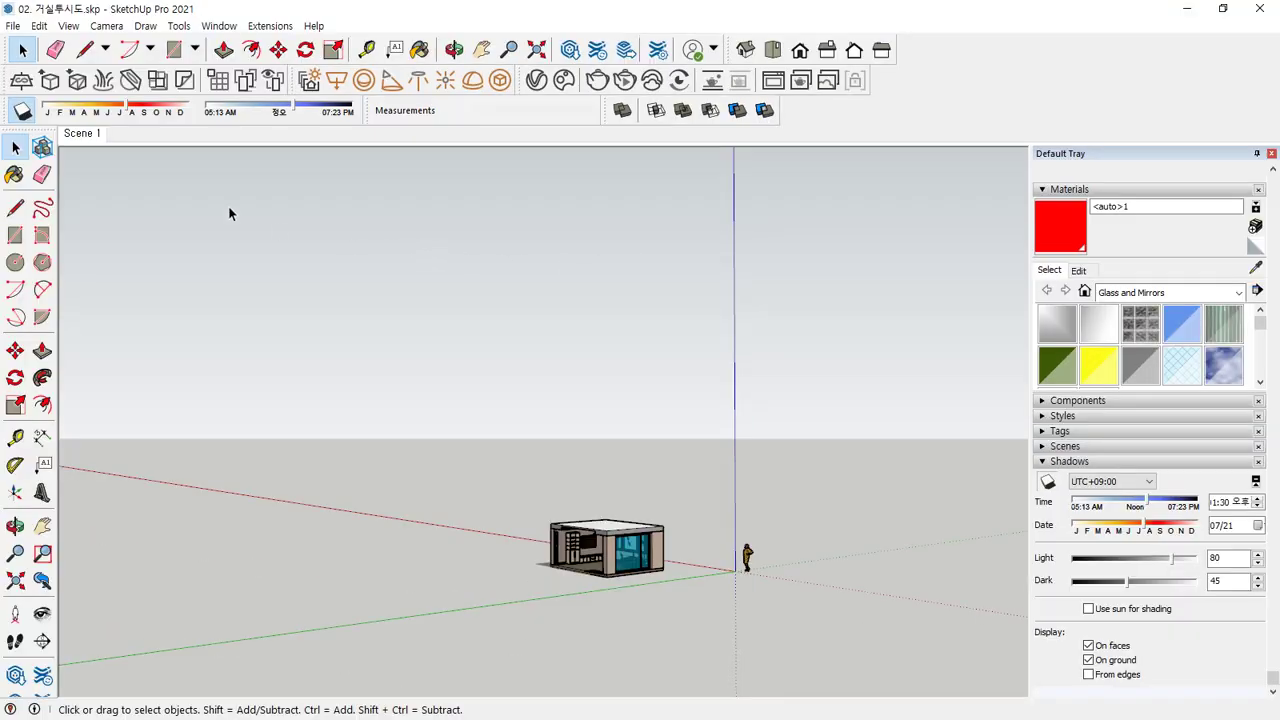
left_click(734, 571)
middle_click_drag(677, 474, 692, 500)
scroll(680, 512, "up", 2)
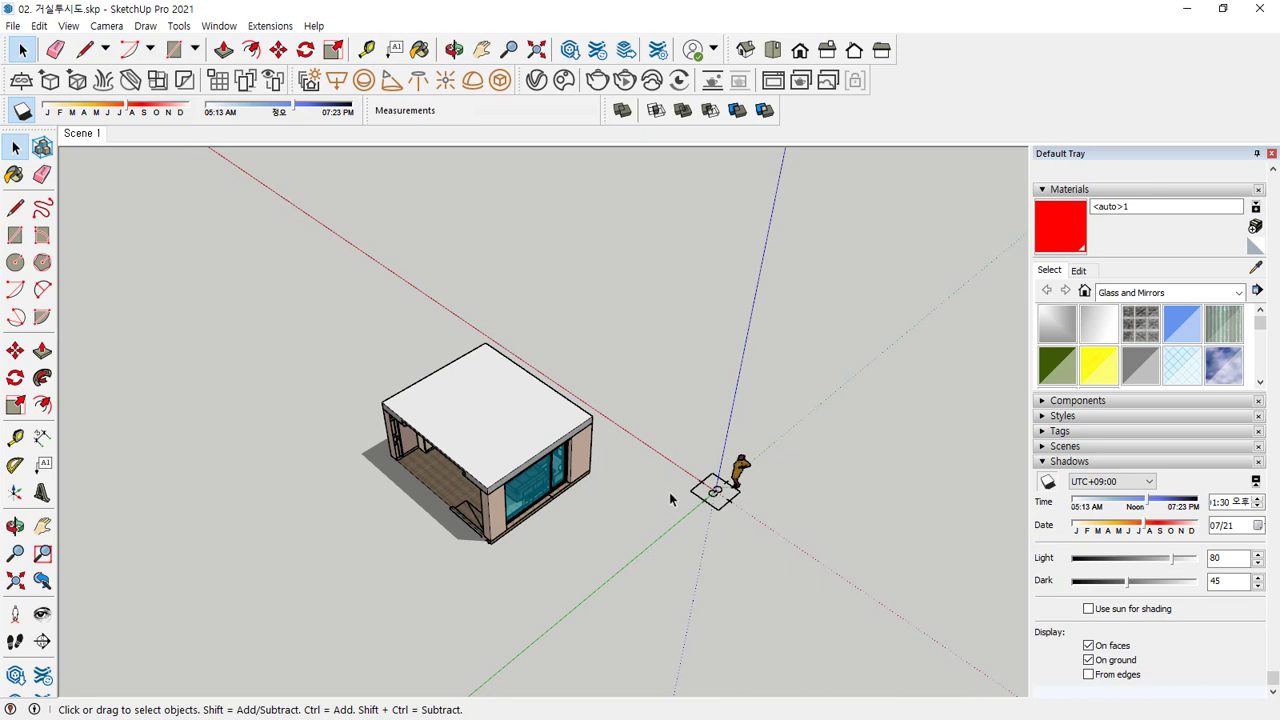
Render the house with the infinite plane from a raised viewpoint and examine its shadow on the ground
scroll(669, 492, "down", 3)
middle_click_drag(574, 515, 611, 226)
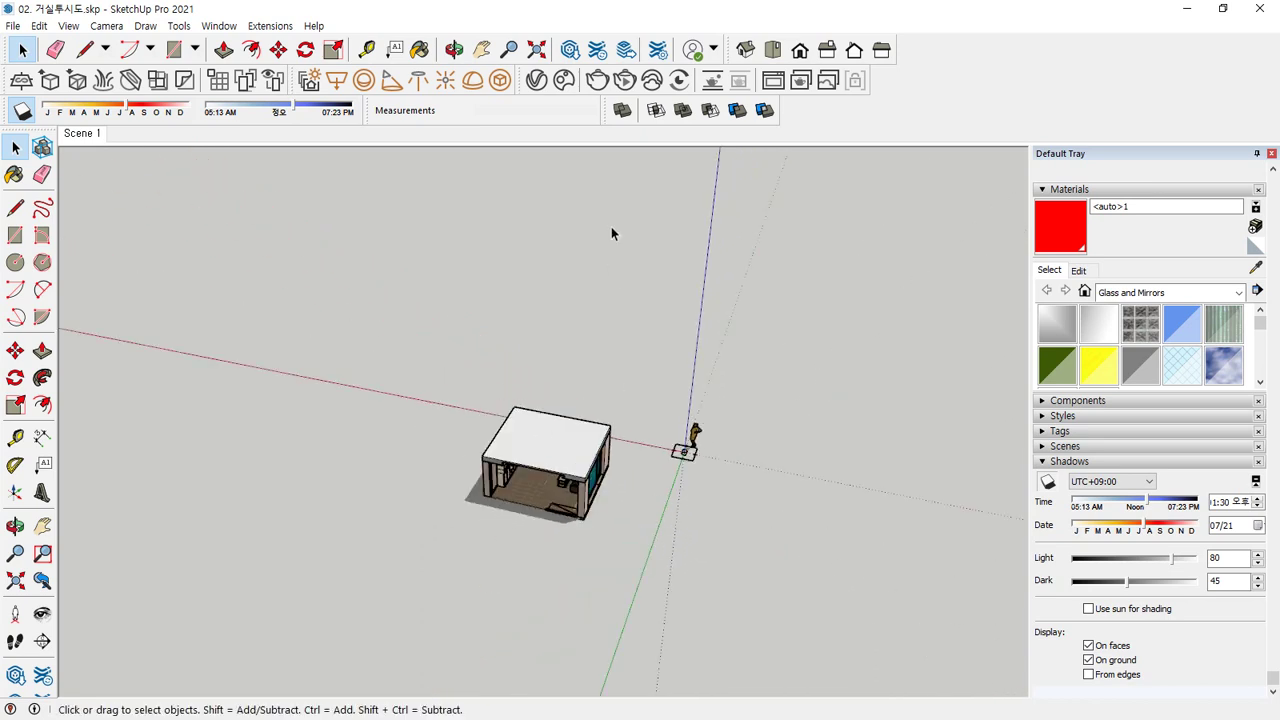
left_click(597, 80)
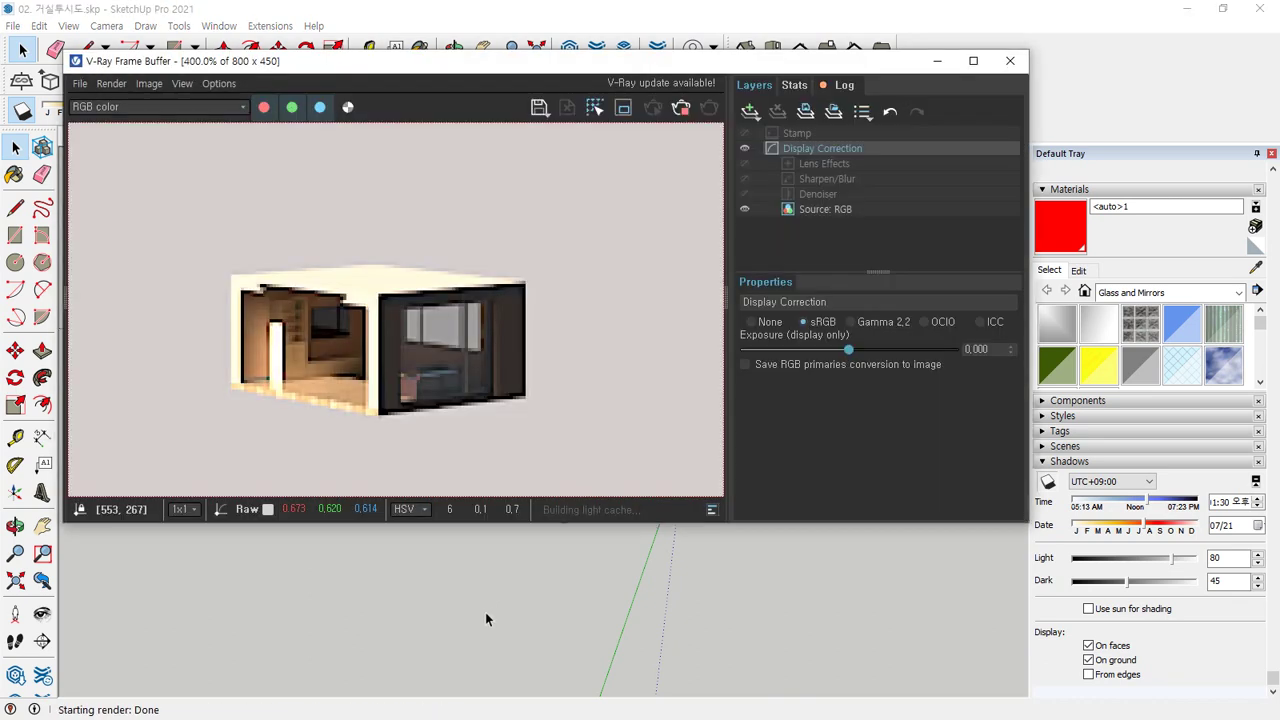
scroll(357, 363, "down", 3)
scroll(337, 357, "up", 1)
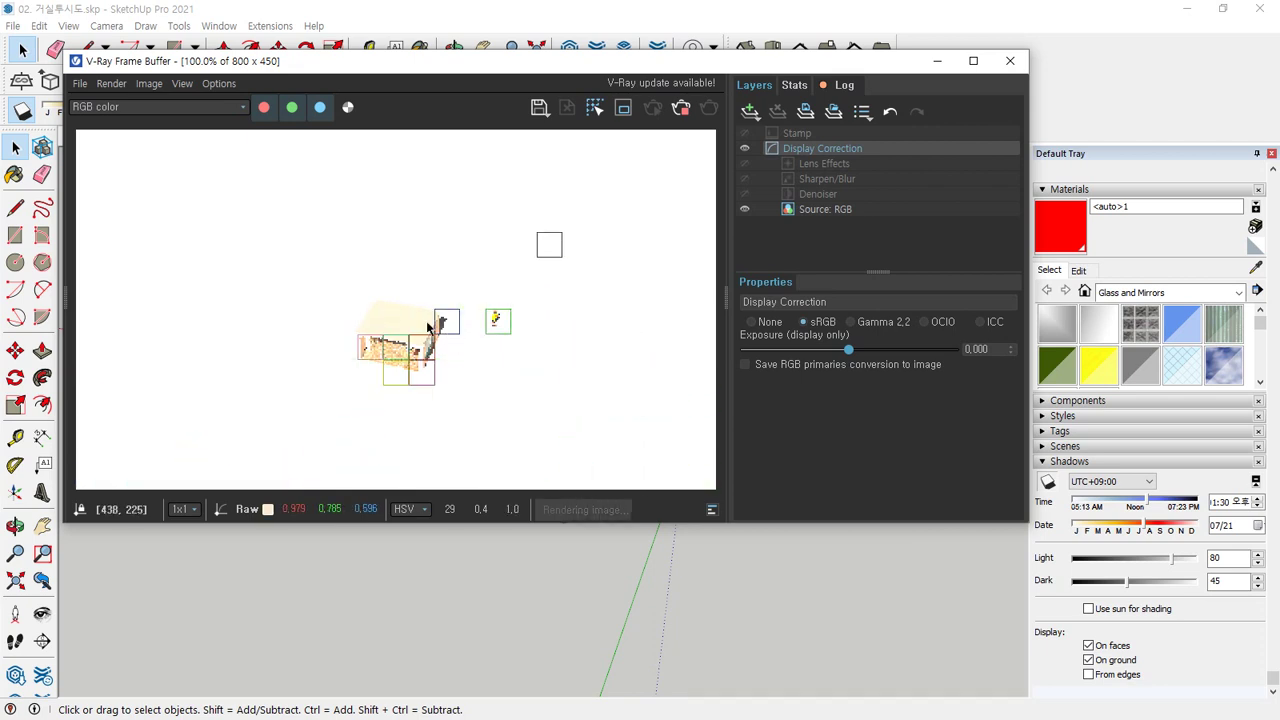
scroll(407, 318, "up", 2)
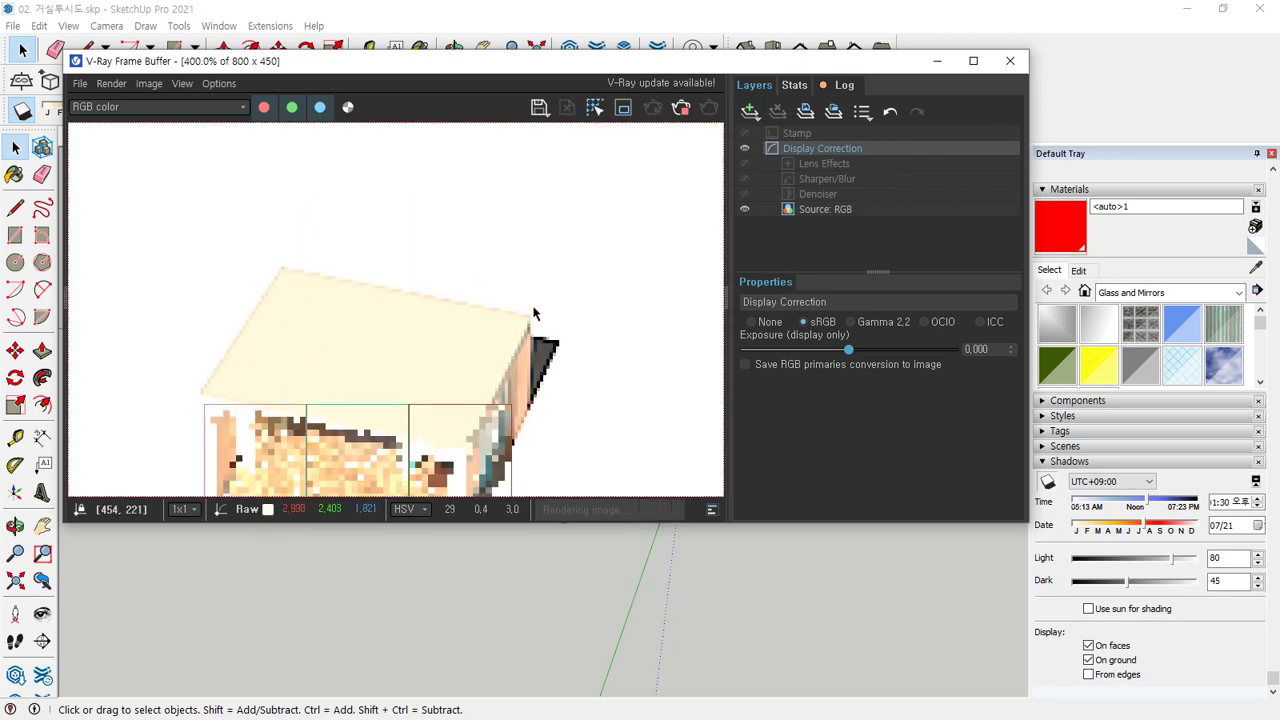
scroll(534, 331, "down", 2)
scroll(437, 325, "up", 1)
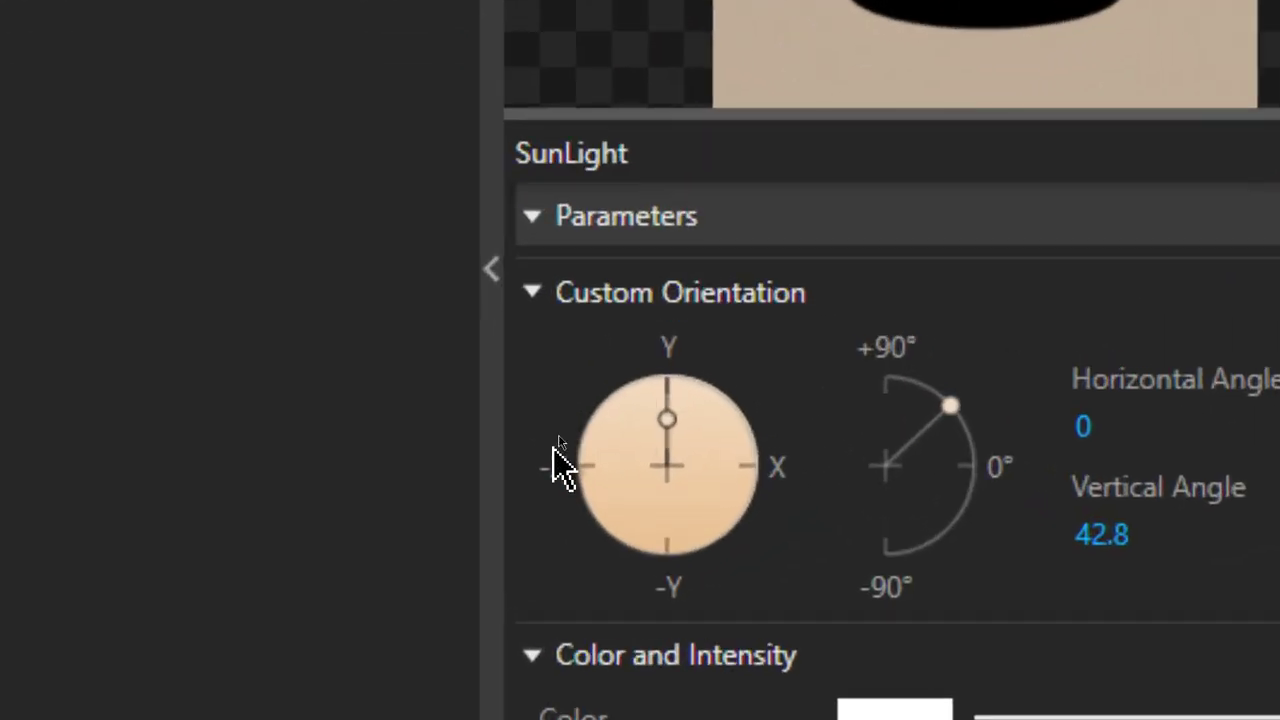
Set the SunLight's horizontal angle to 316.7, render the house, and close the render window and Asset Editor
left_click(613, 407)
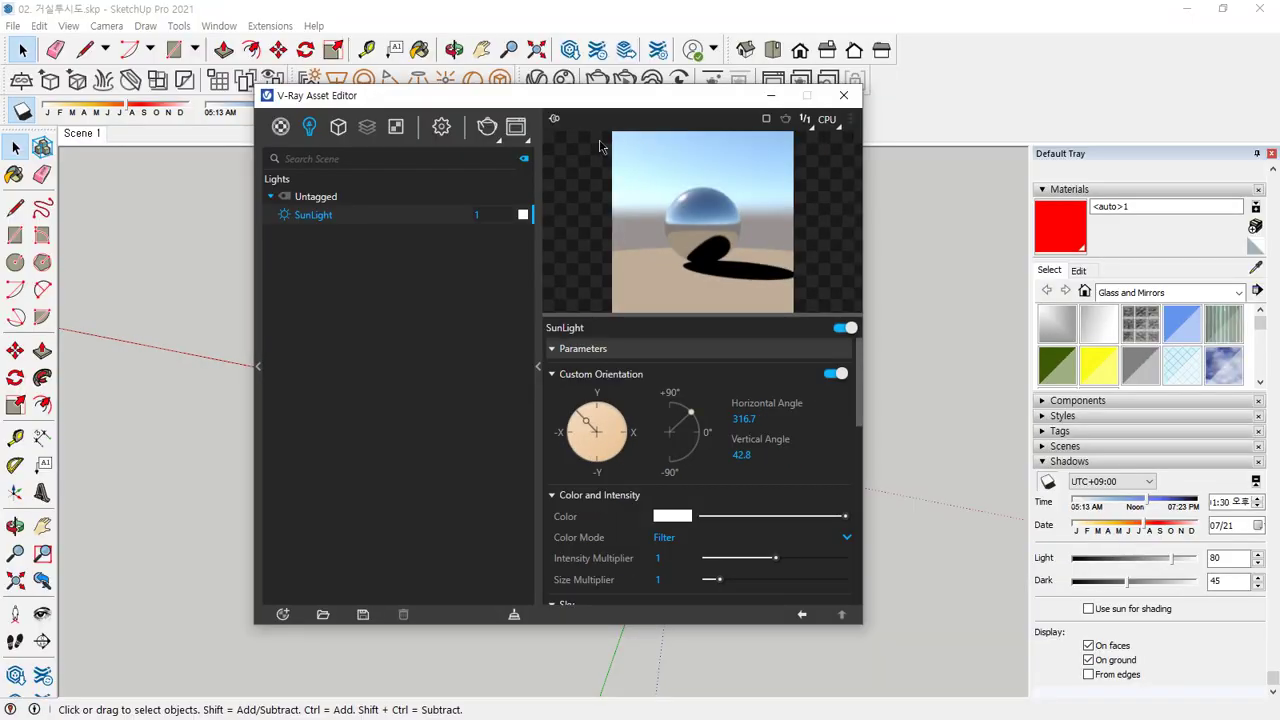
left_click(487, 127)
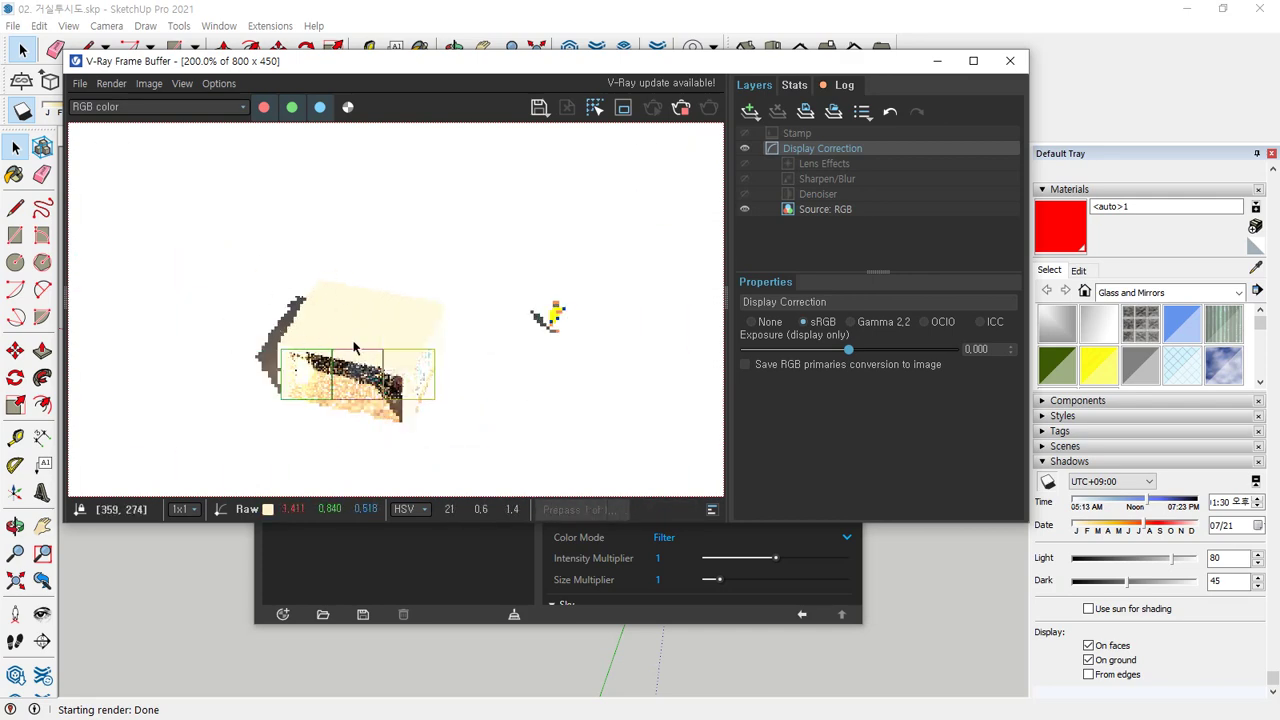
left_click(1008, 64)
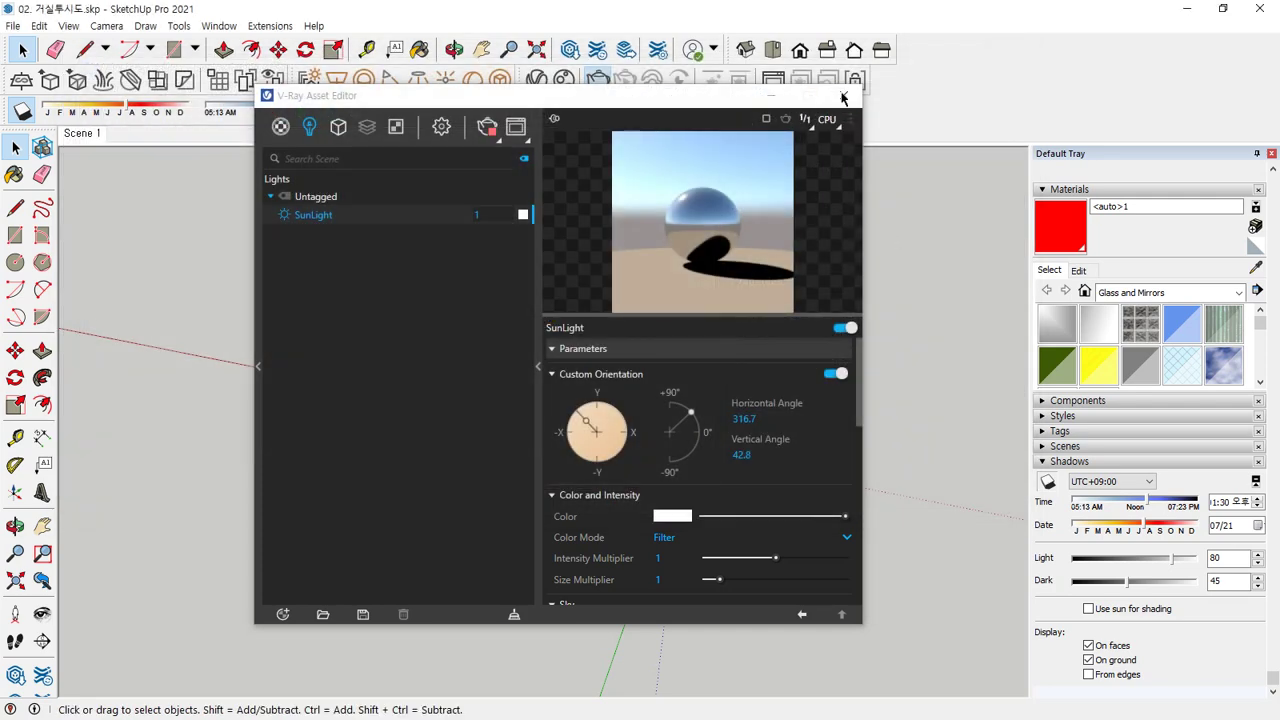
left_click(843, 94)
Render the house again from a raised front viewpoint and enlarge the render to examine its ground shadow
mouse_move(720, 400)
middle_mouse_down()
mouse_move(688, 448)
mouse_move(389, 451)
mouse_move(734, 483)
mouse_move(600, 480)
middle_mouse_up()
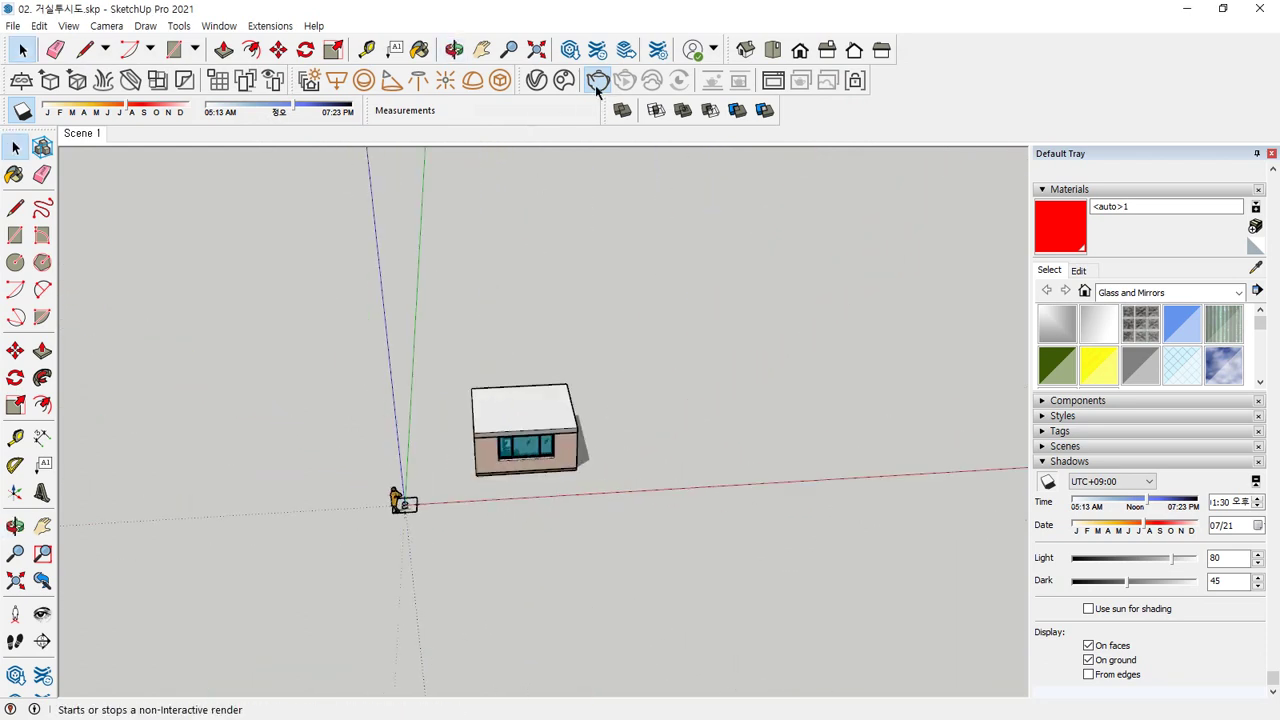
left_click(772, 82)
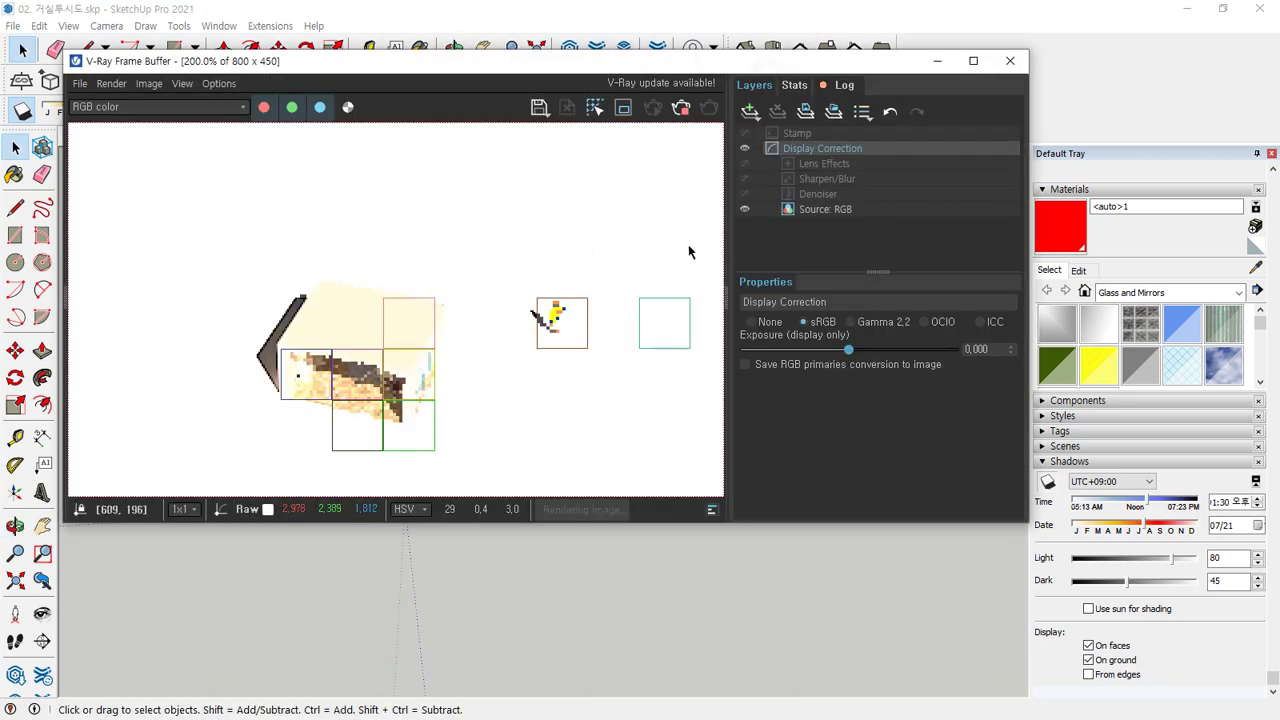
left_click(652, 107)
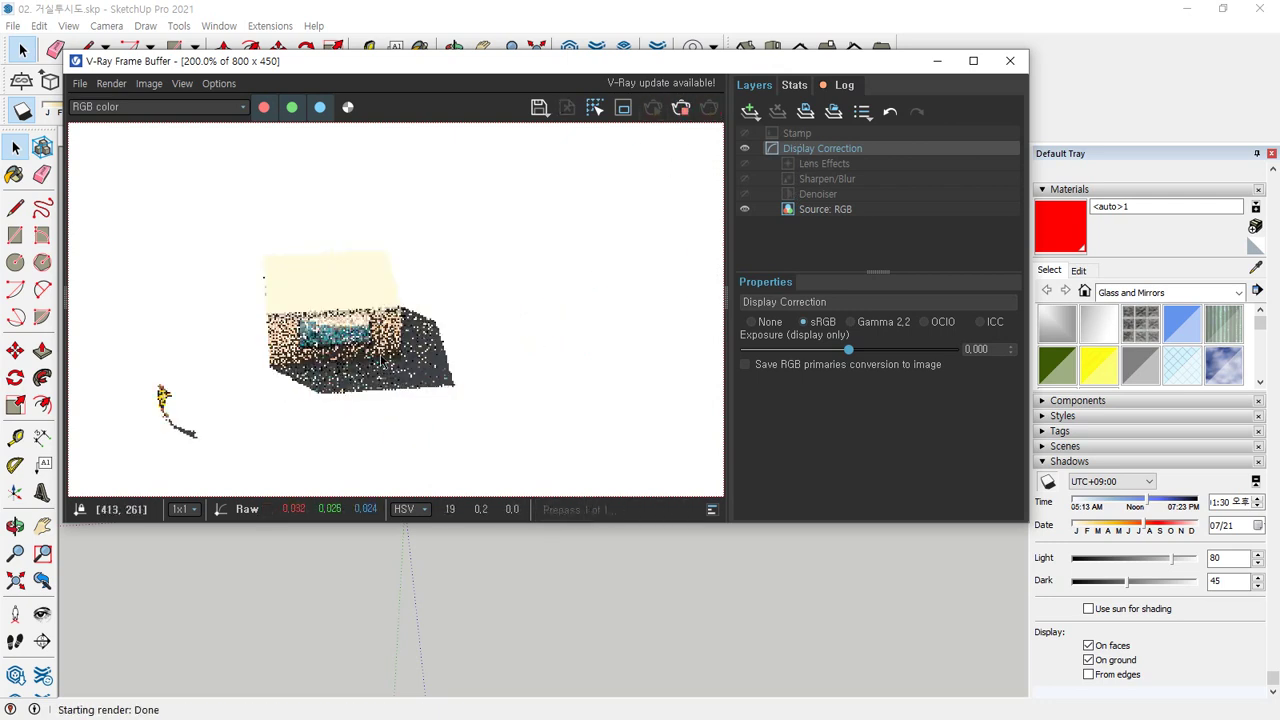
scroll(398, 372, "up", 1)
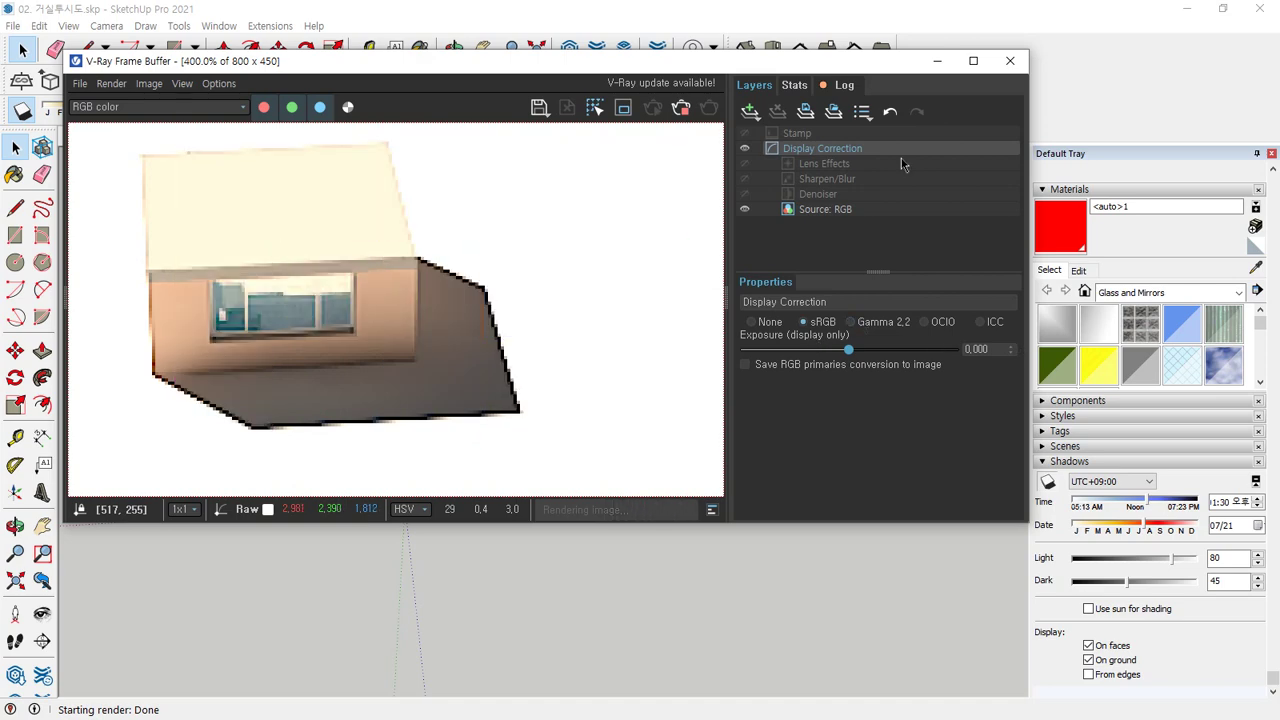
left_click_drag(734, 61, 767, 134)
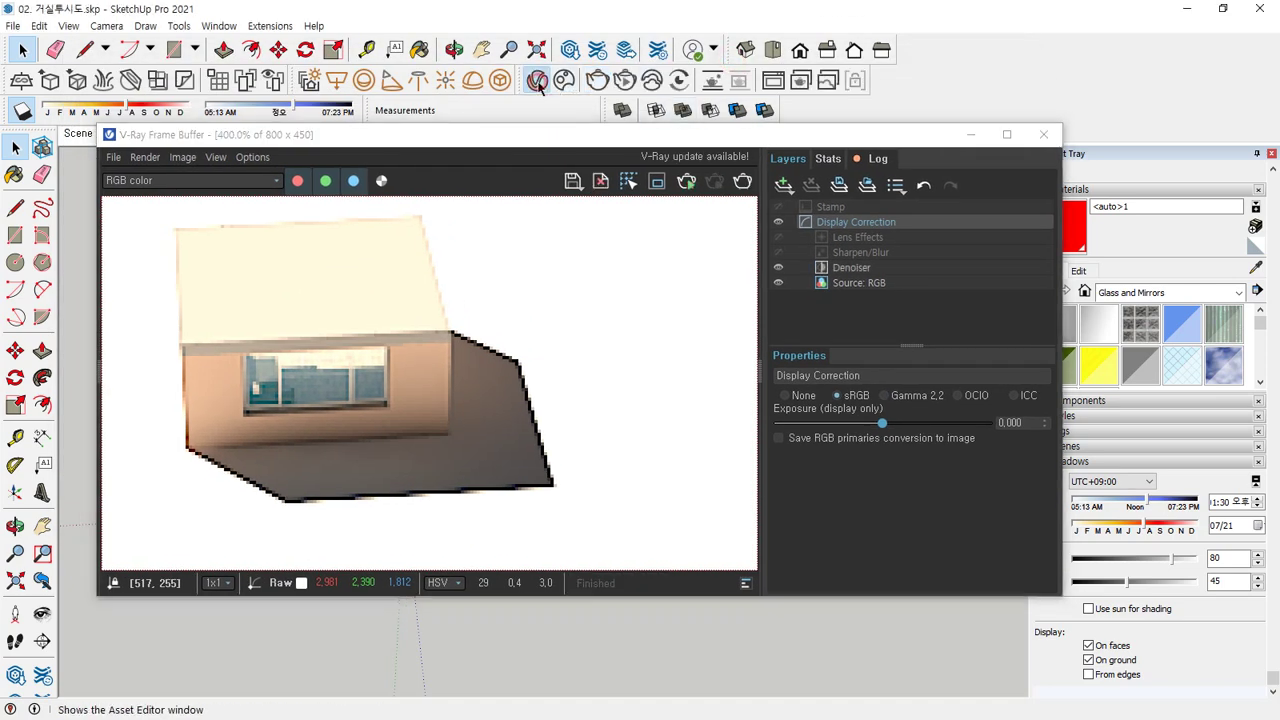
Turn off the SunLight's Custom Orientation and examine its Color and Intensity settings
left_click(537, 80)
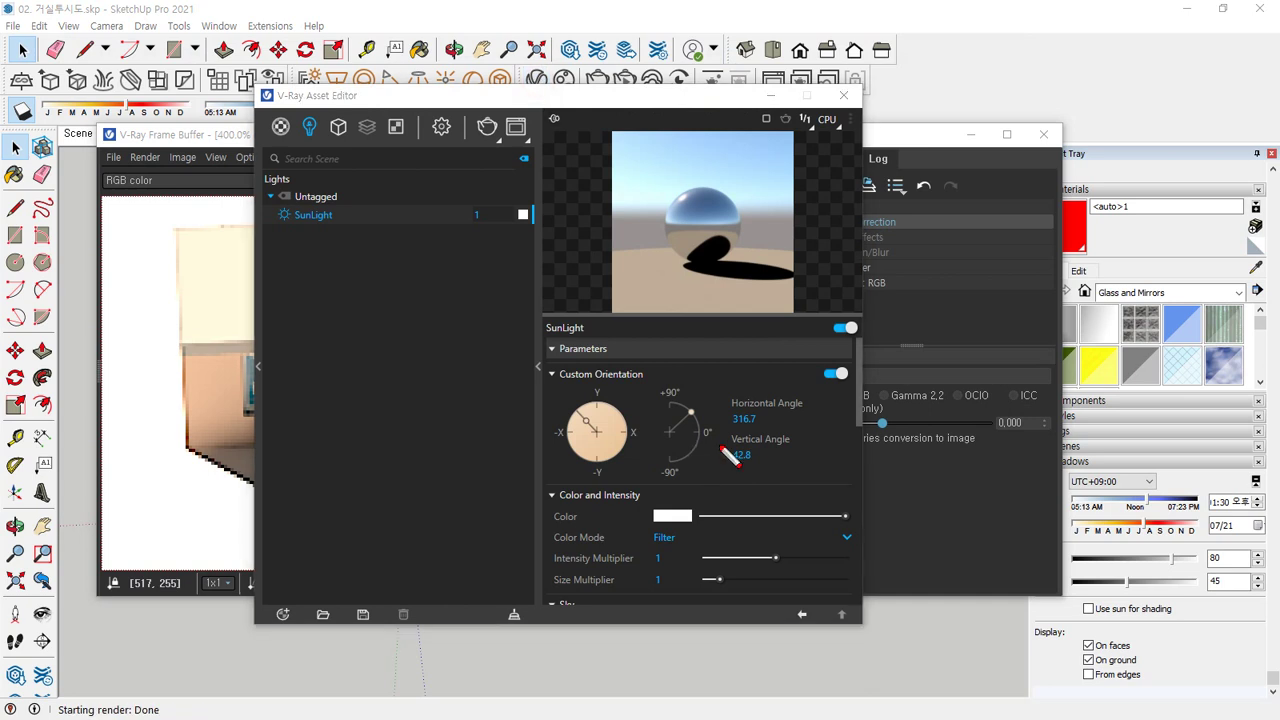
mouse_move(700, 390)
left_mouse_down()
mouse_move(708, 445)
mouse_move(717, 421)
mouse_move(704, 466)
left_mouse_up()
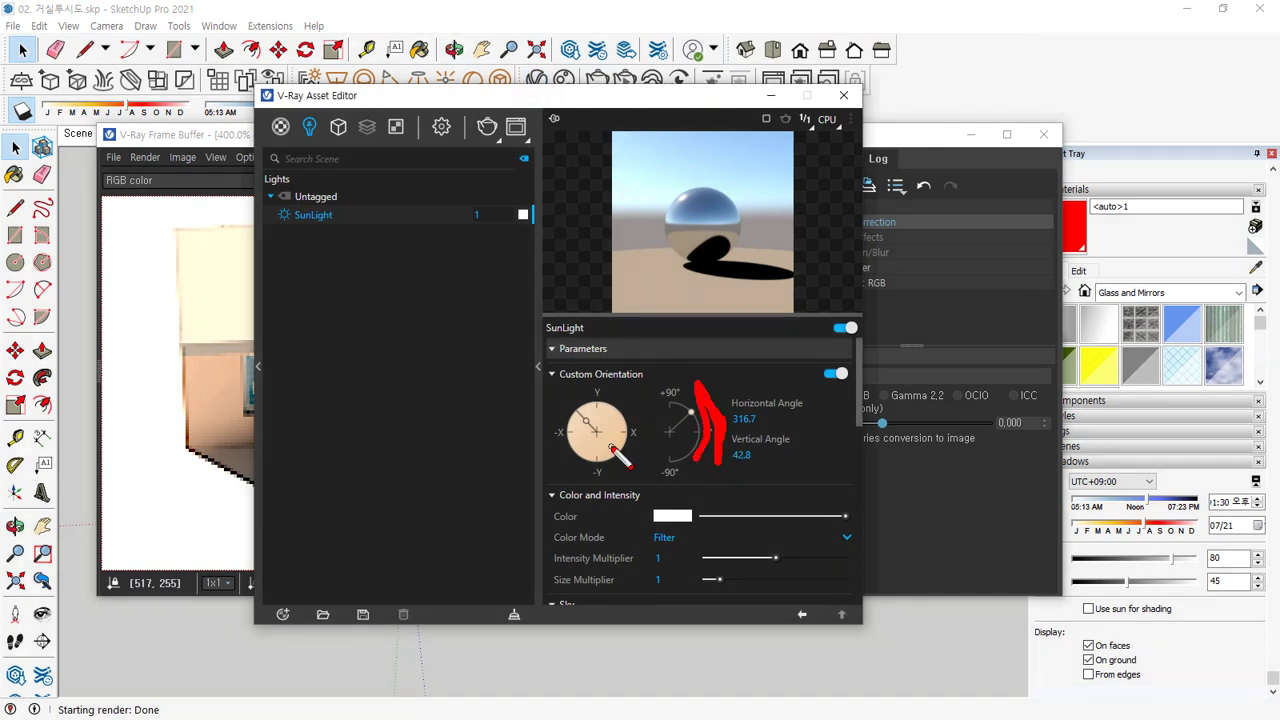
mouse_move(560, 478)
left_mouse_down()
mouse_move(540, 390)
mouse_move(574, 473)
left_mouse_up()
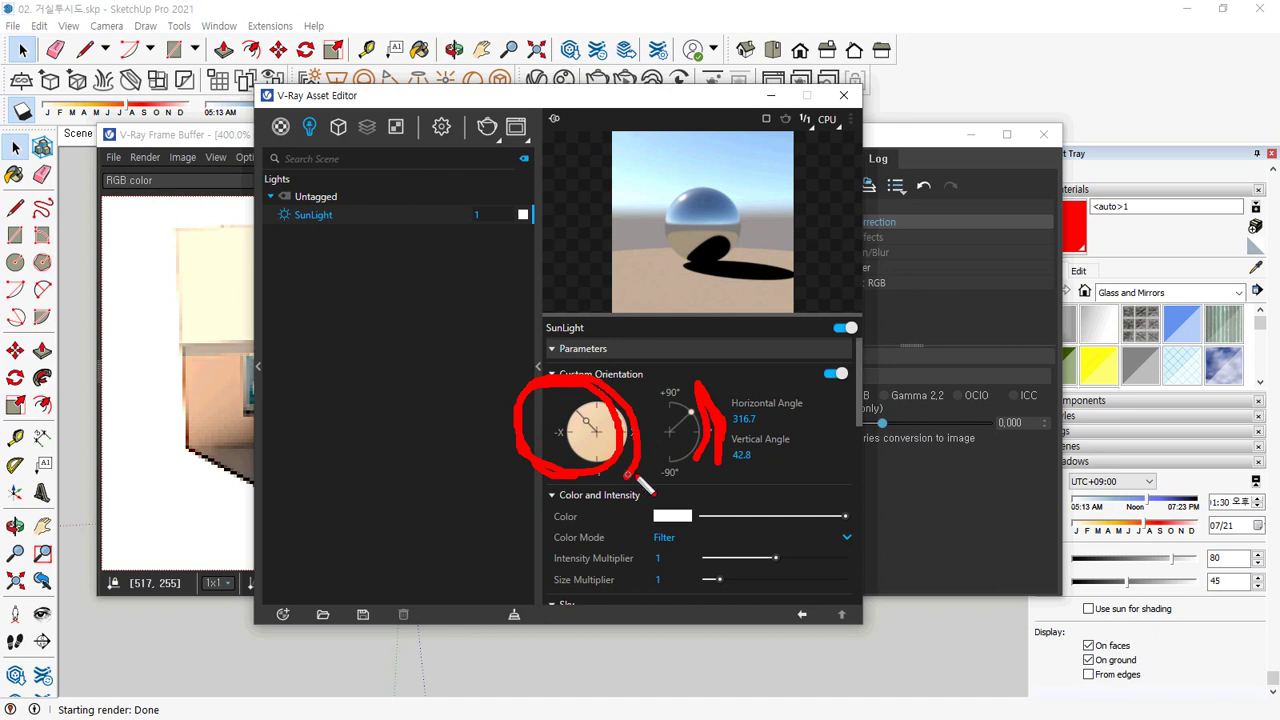
key("Escape")
left_click(186, 286)
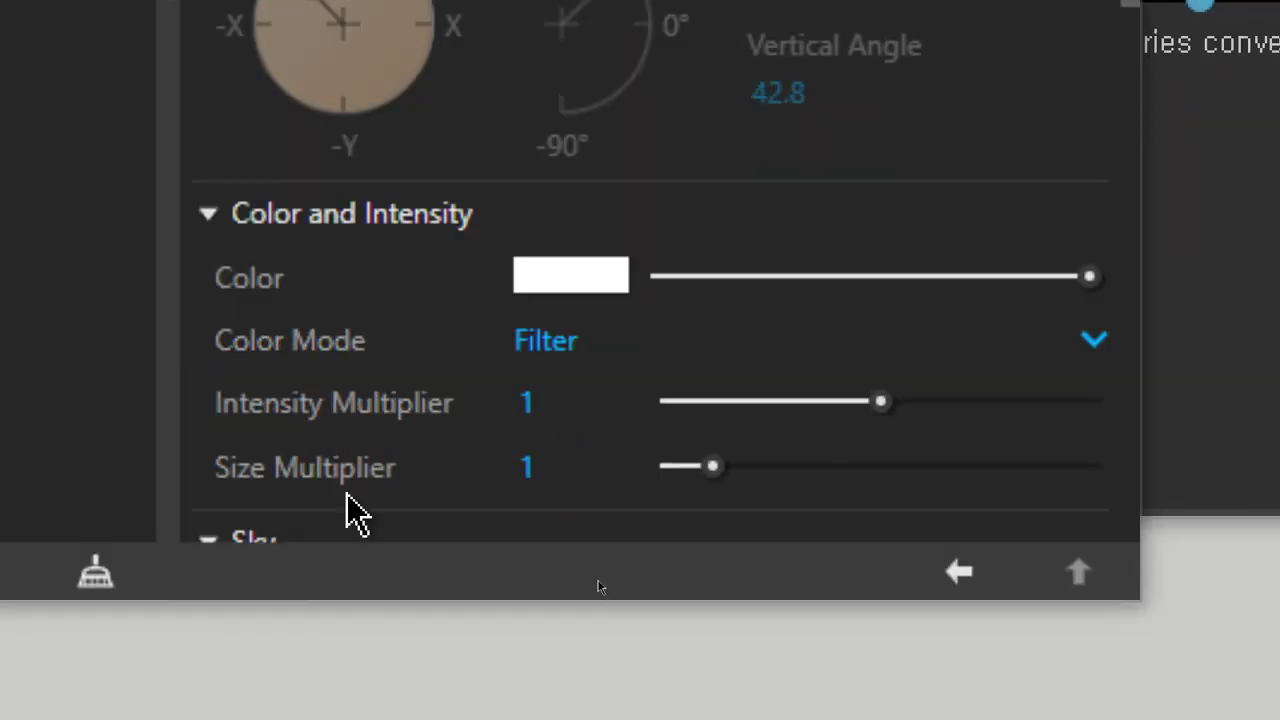
scroll(514, 394, "down", 3)
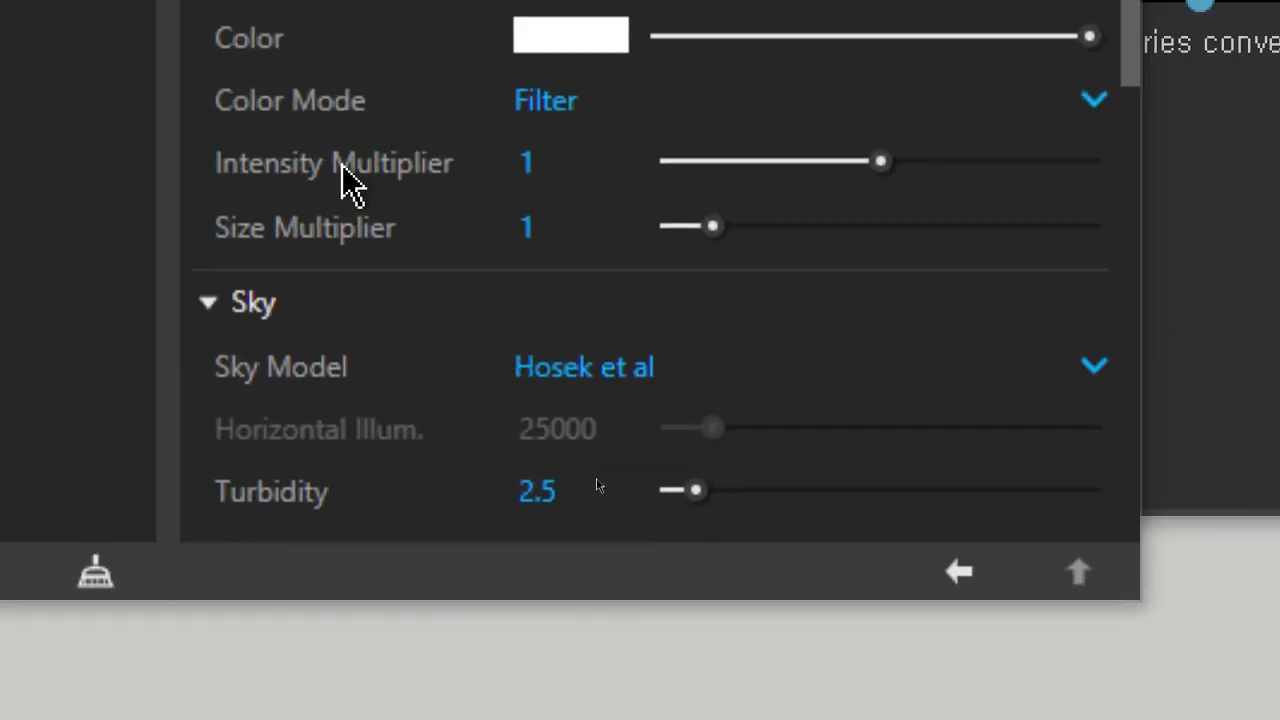
mouse_move(350, 183)
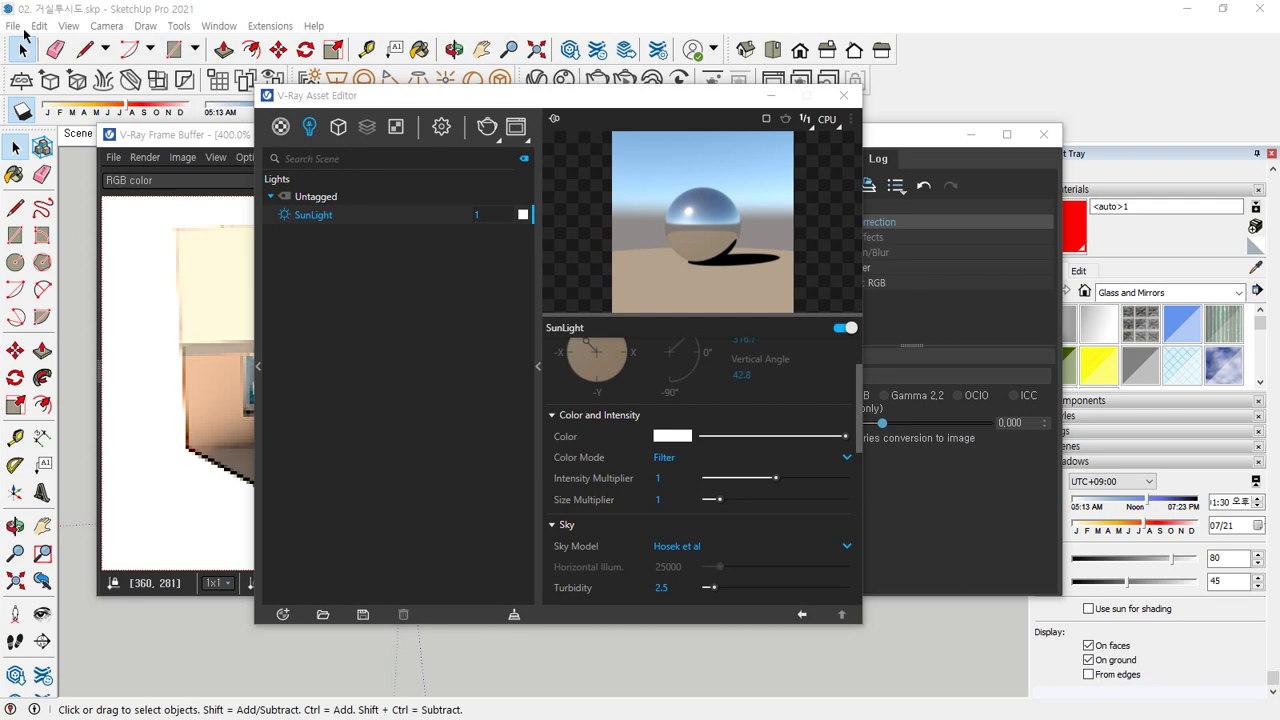
Start a new model without saving the changes to the house file
left_click(14, 25)
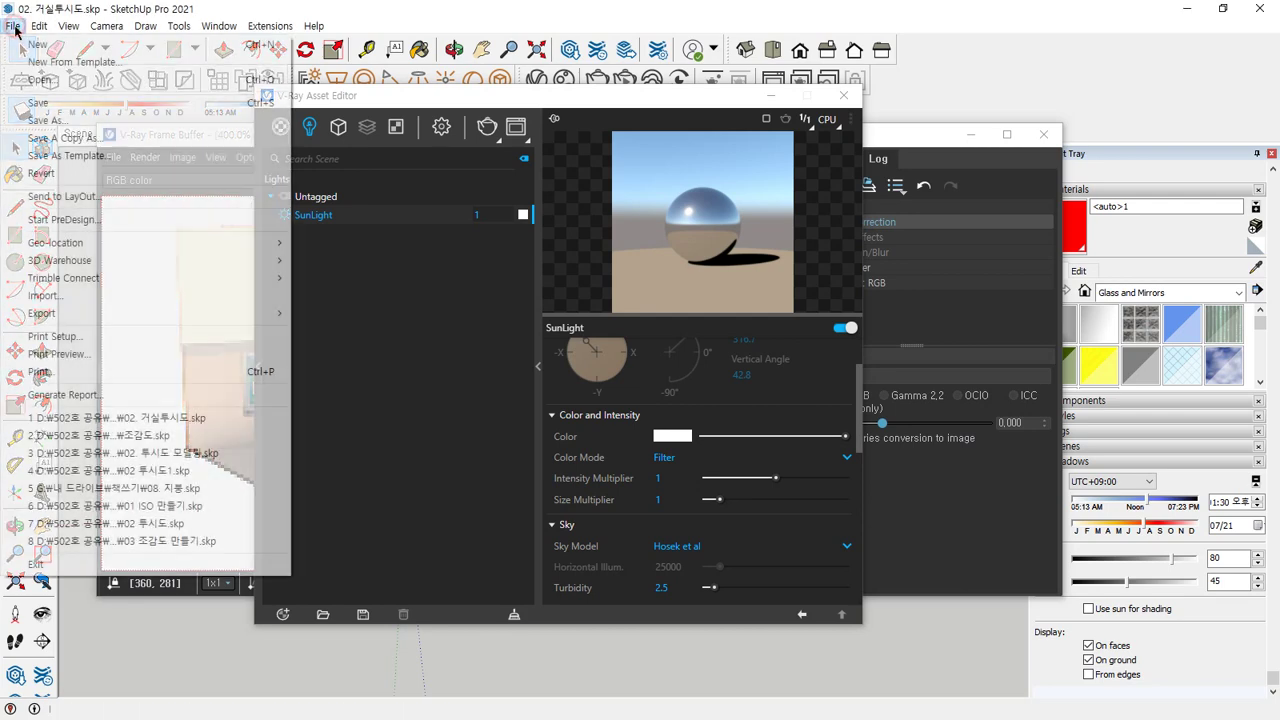
left_click(505, 497)
key("ctrl+n")
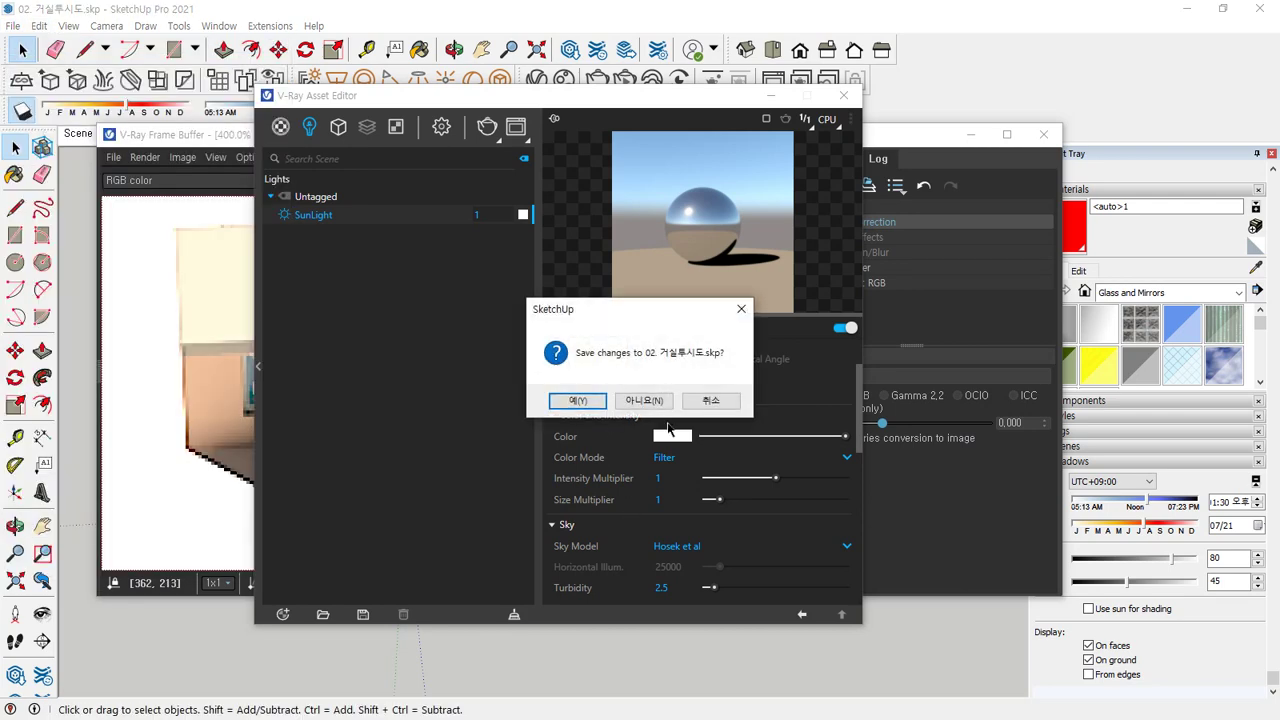
left_click(648, 400)
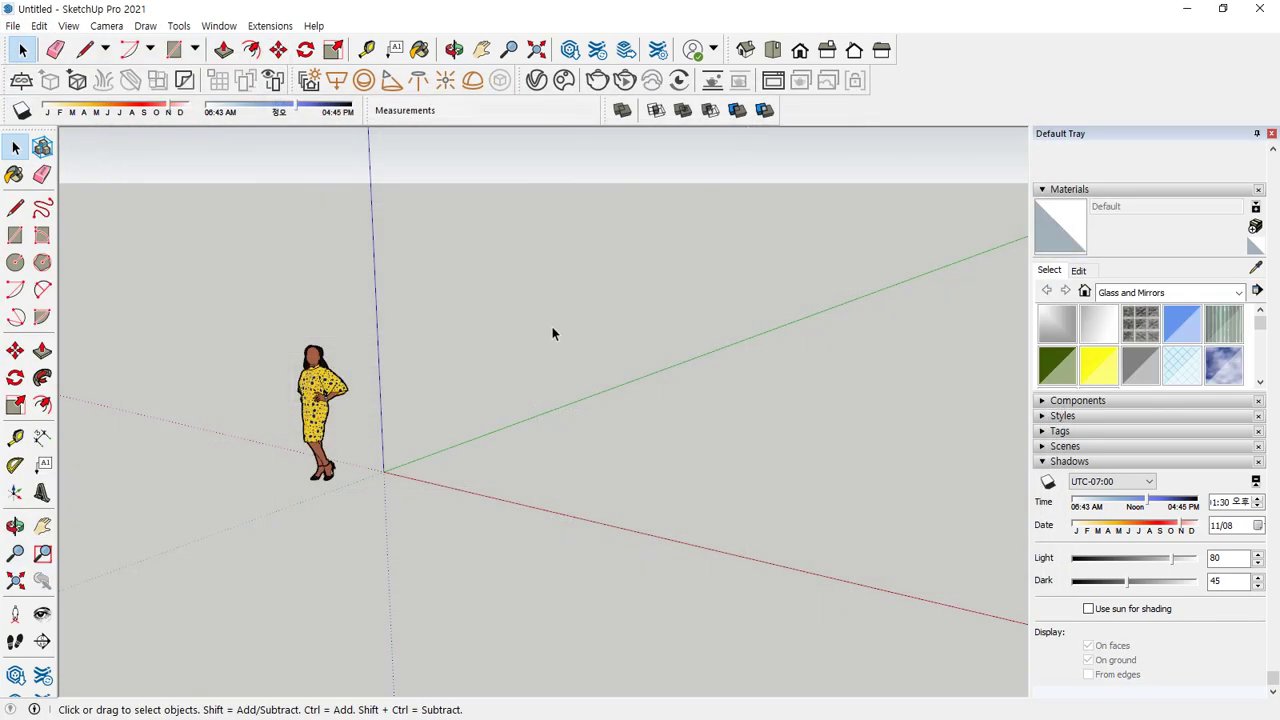
Place a V-Ray Infinite Plane in the new model and move it to the origin
left_click(21, 80)
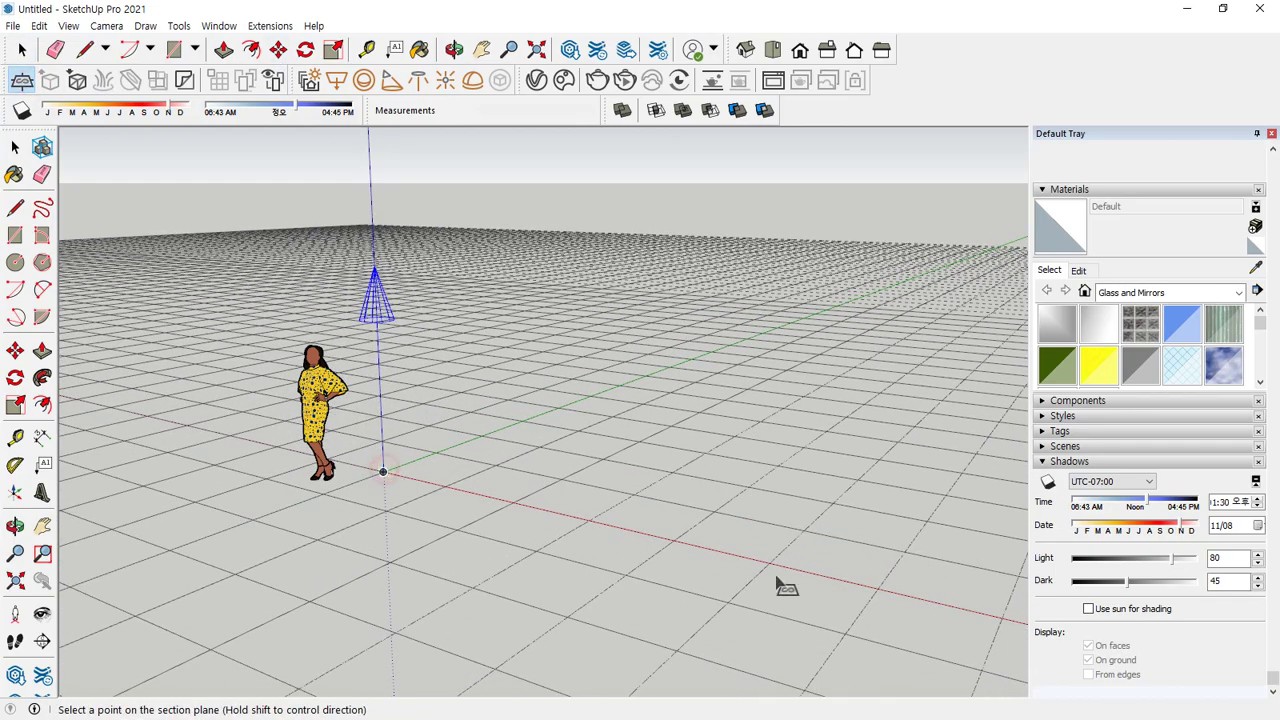
left_click(826, 527)
key("space")
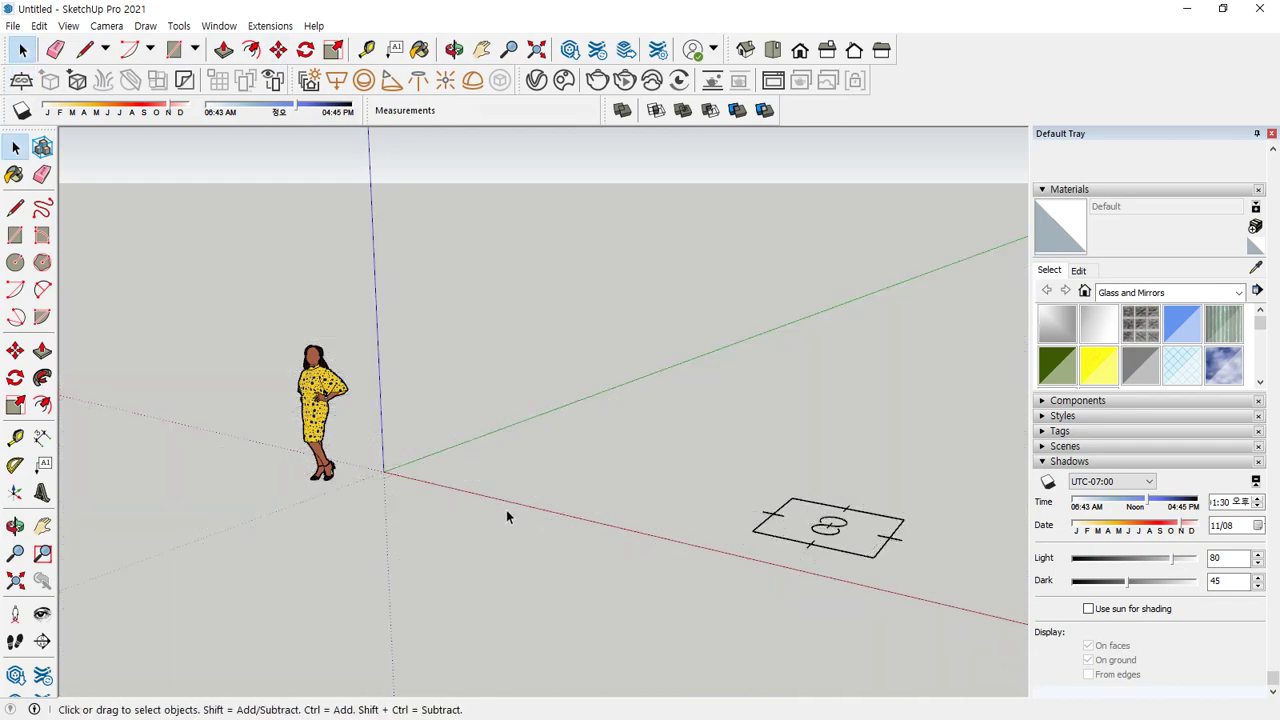
left_click(818, 534)
key("m")
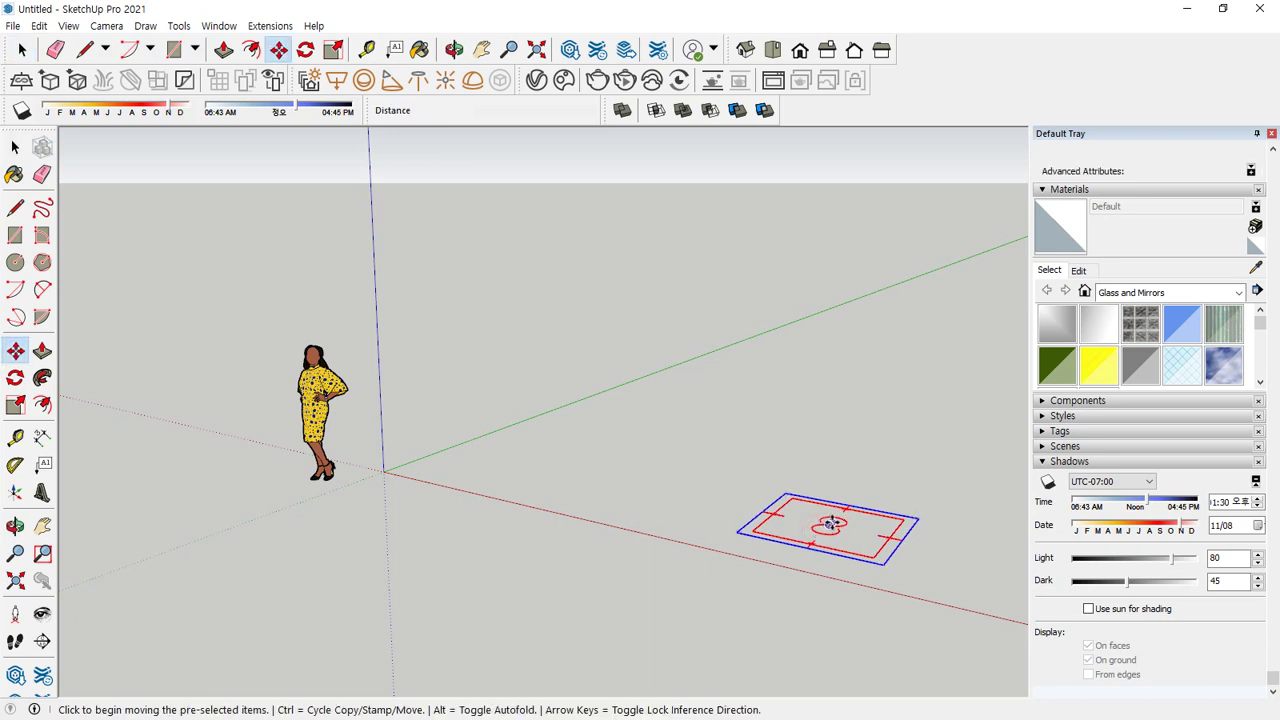
left_click(823, 533)
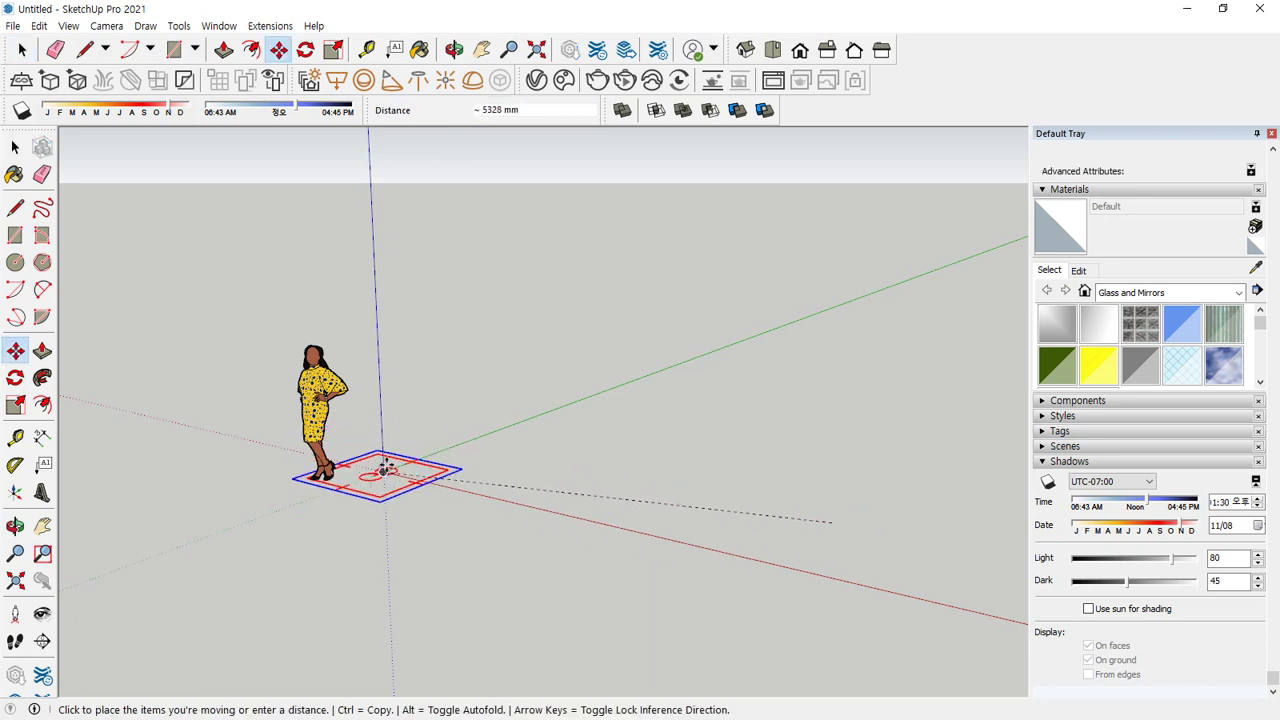
left_click(387, 470)
key("space")
left_click(598, 486)
Draw a rectangle on the ground beyond the infinite plane marker and push it up into a tall box
key("e")
key("r")
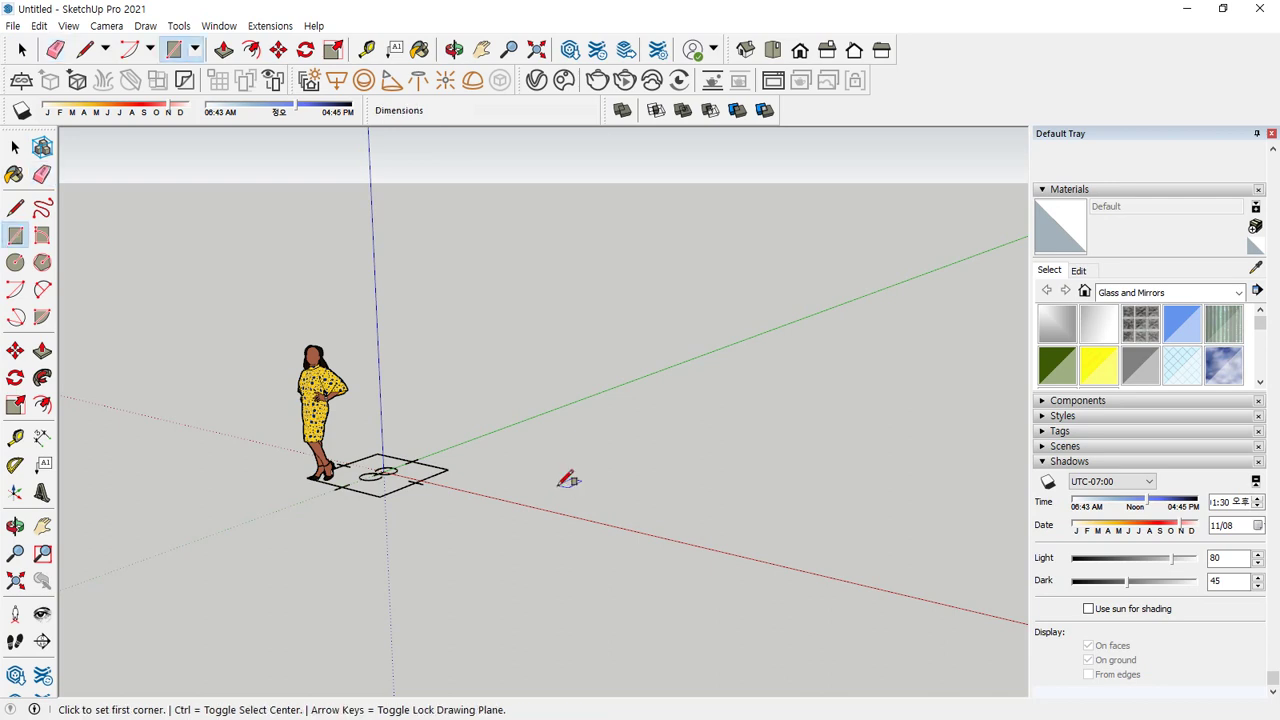
left_click(553, 481)
left_click(718, 465)
key("p")
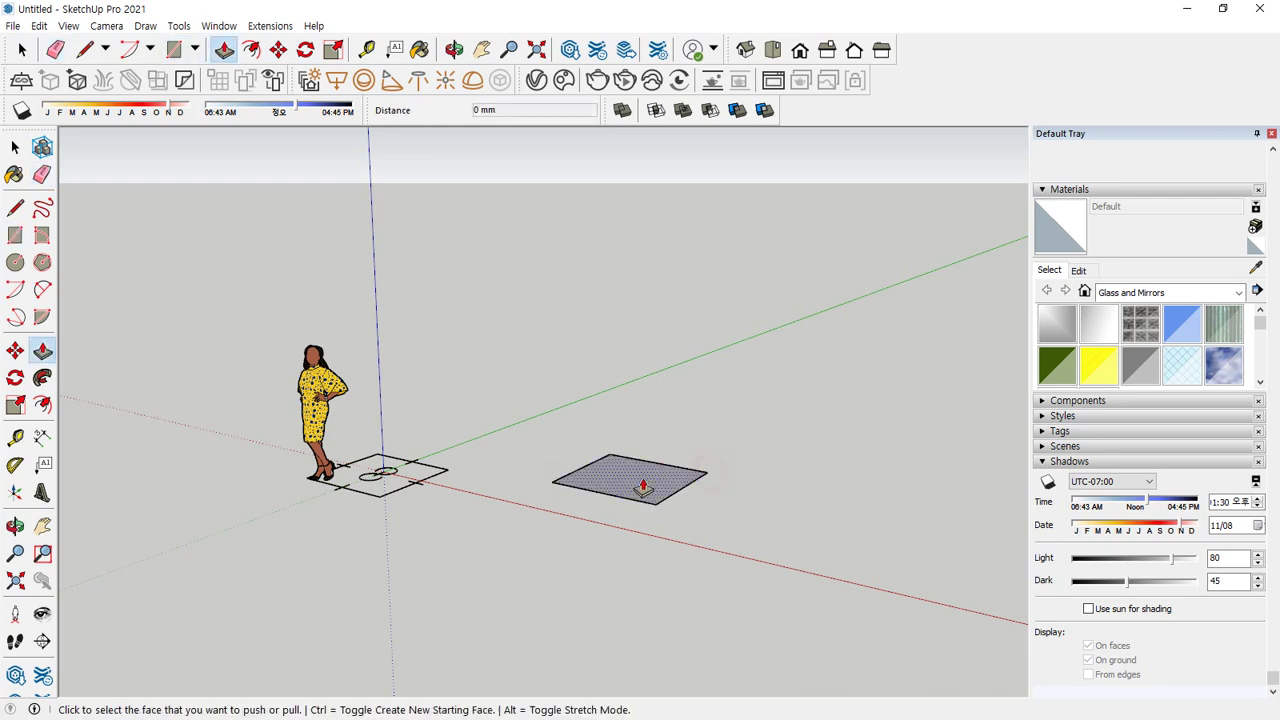
left_click(643, 486)
left_click(603, 253)
middle_click_drag(603, 253, 596, 490)
left_click_drag(596, 490, 663, 491)
key("space")
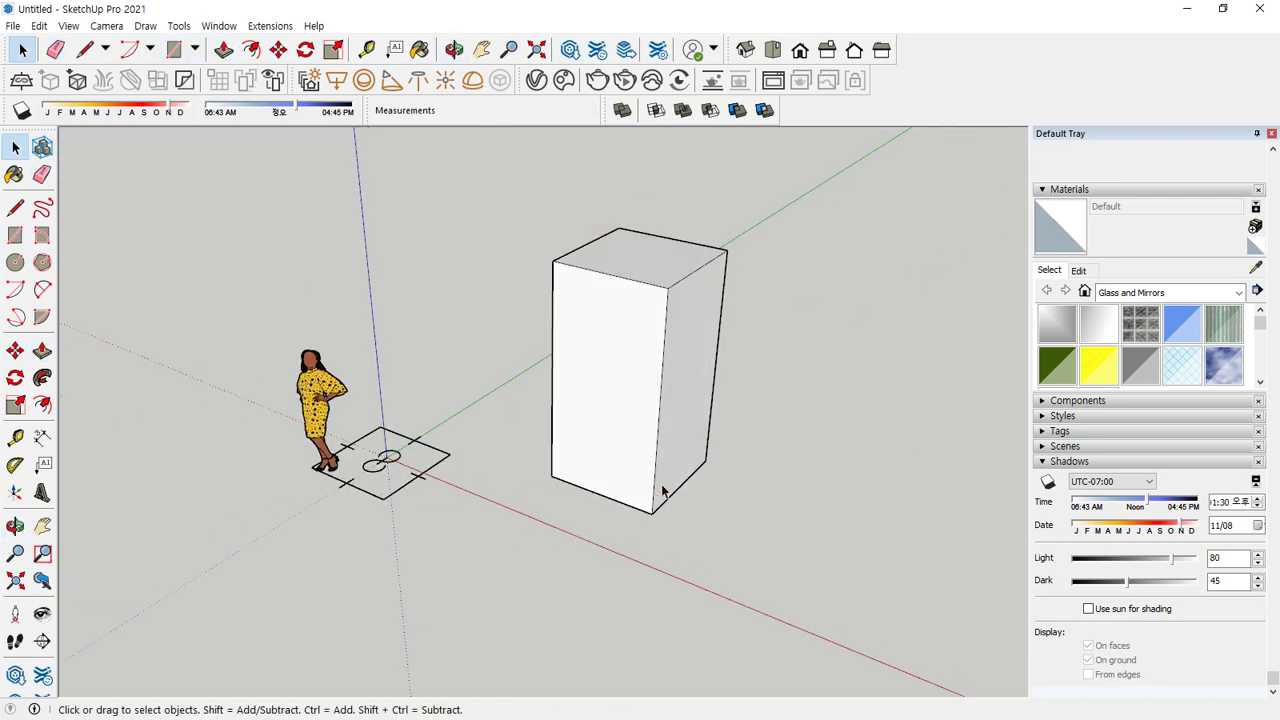
Turn on shadows and view the box from the side on which its shadow falls
left_click(1048, 482)
middle_click_drag(618, 483, 540, 480)
middle_click_drag(883, 534, 489, 512)
scroll(490, 505, "up", 4)
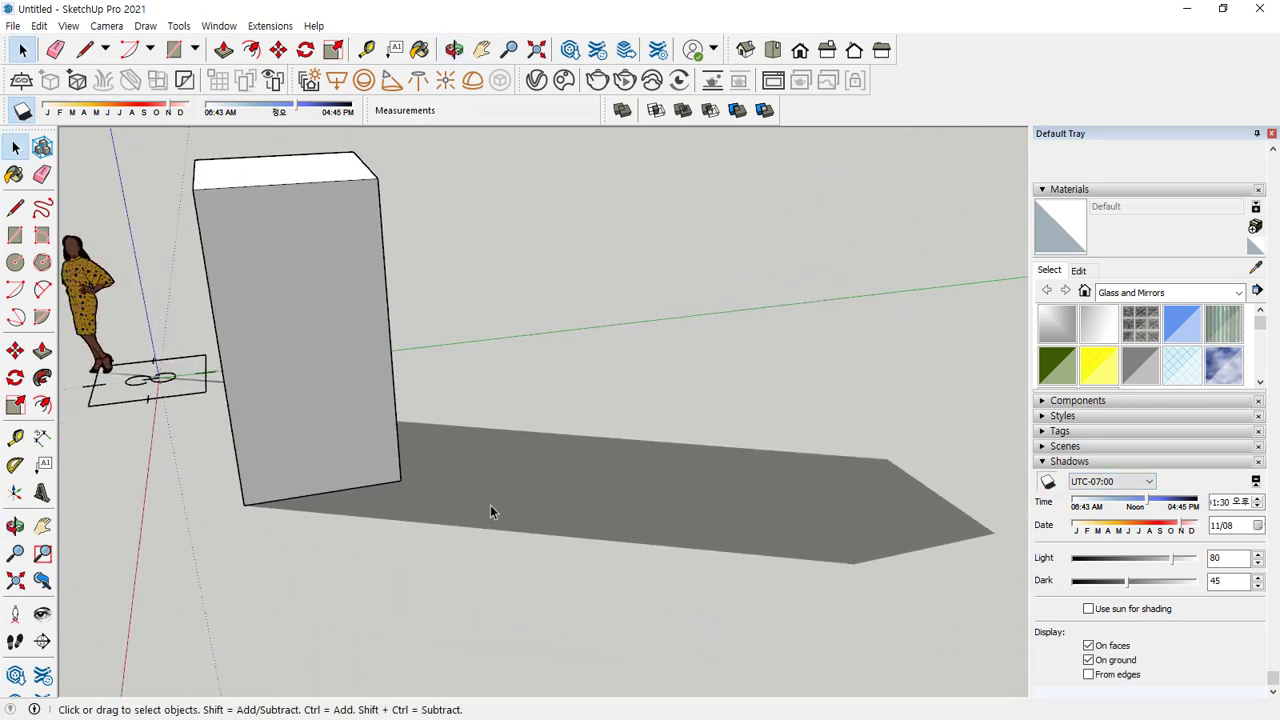
Render the box with the SunLight's size multiplier at 1 and compare the shadow edges near the base and at the far tip
left_click(537, 81)
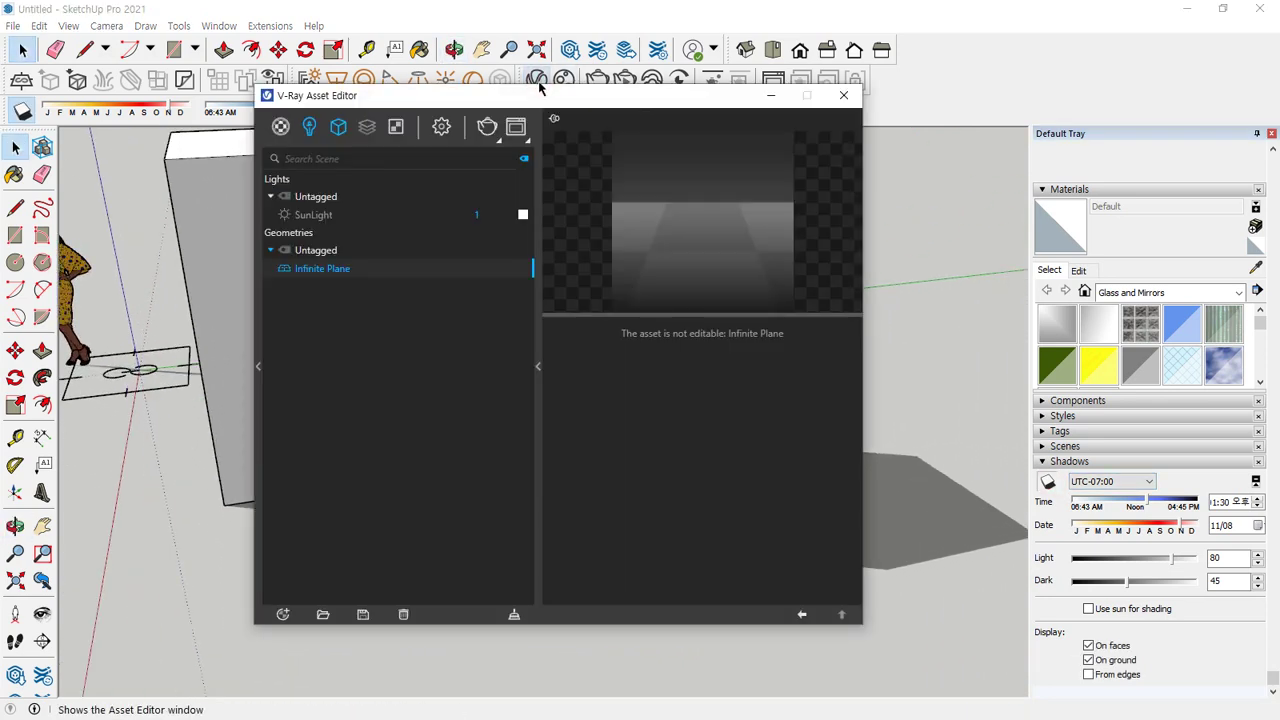
left_click(331, 216)
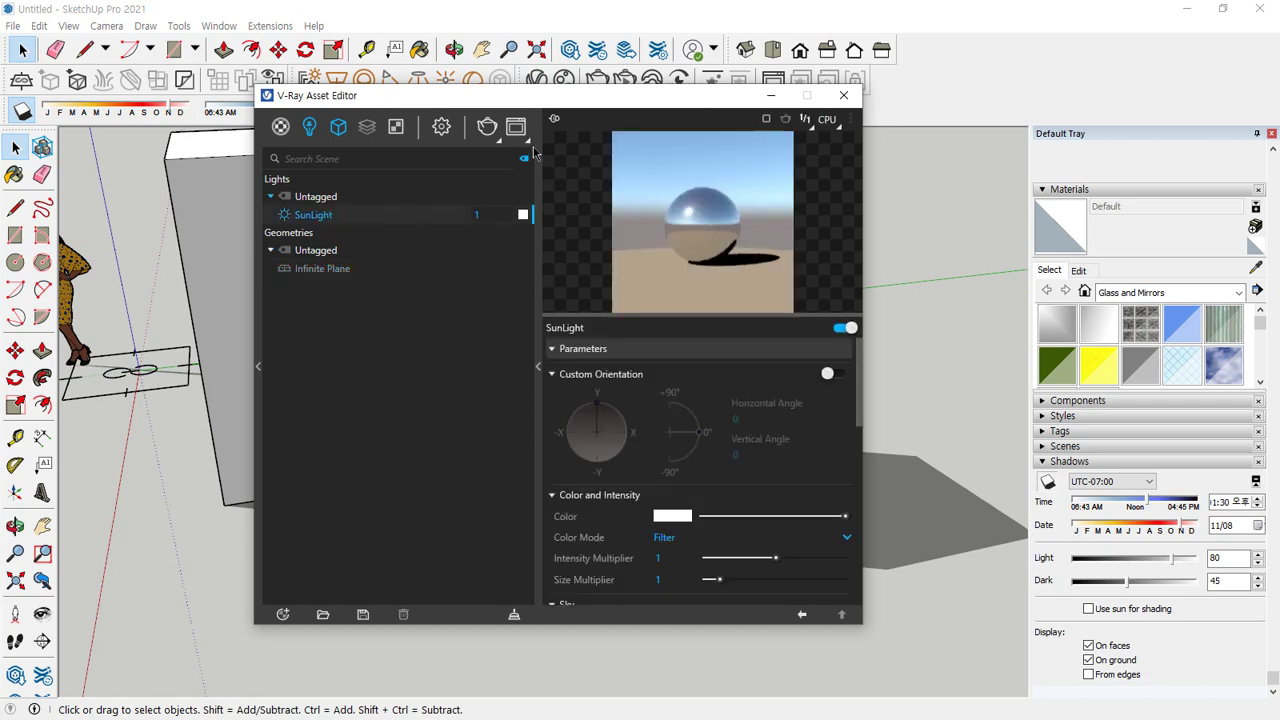
left_click(487, 127)
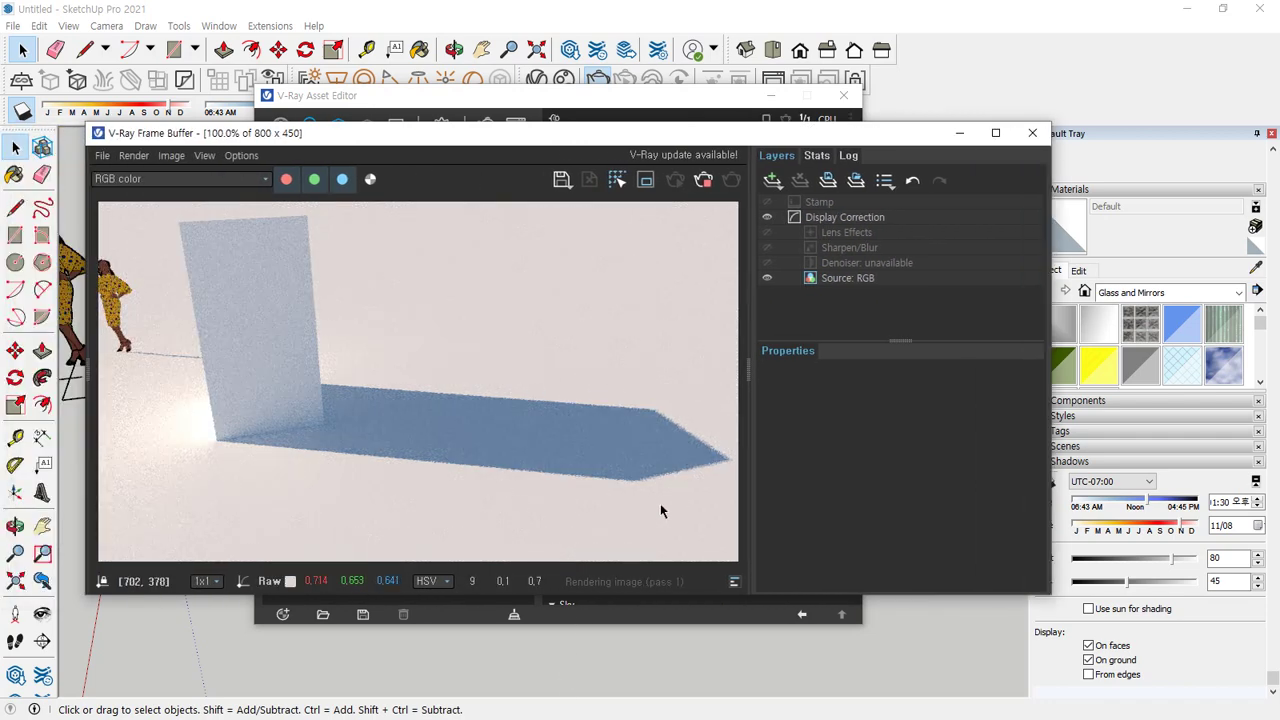
scroll(623, 503, "up", 2)
scroll(623, 500, "down", 2)
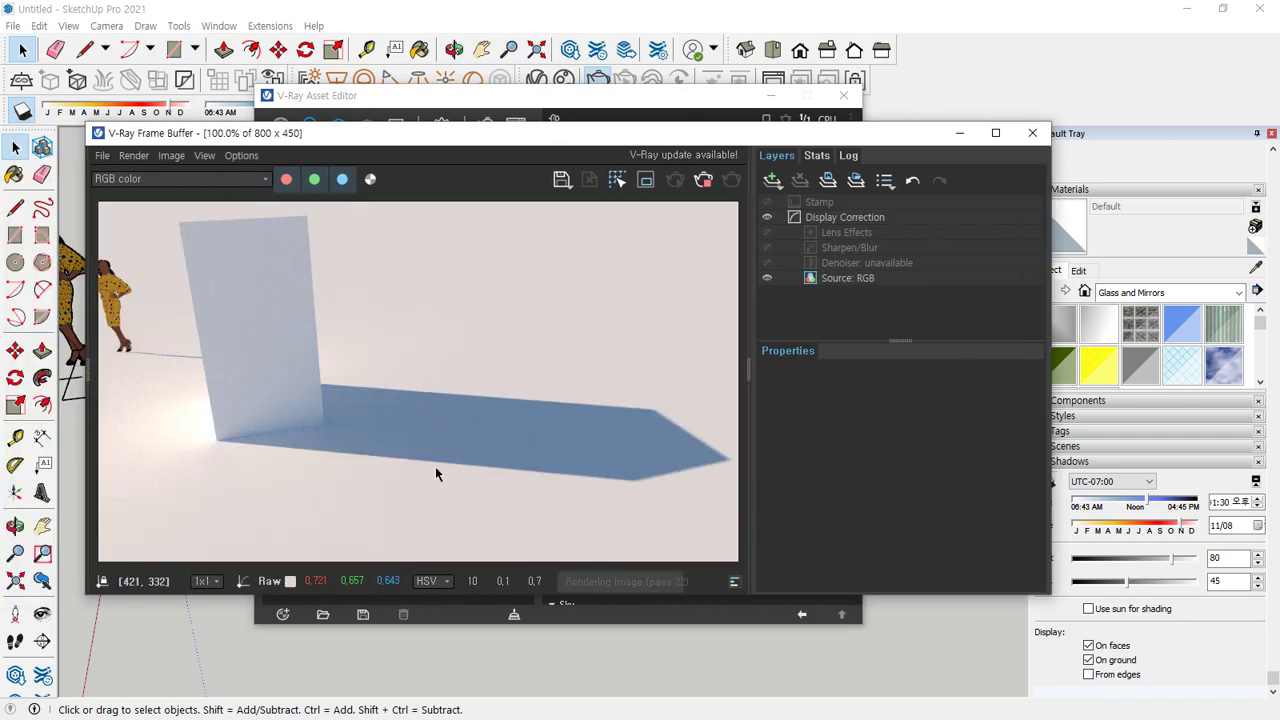
mouse_move(226, 457)
left_mouse_down()
mouse_move(196, 378)
mouse_move(310, 360)
mouse_move(350, 412)
mouse_move(289, 477)
mouse_move(232, 465)
left_mouse_up()
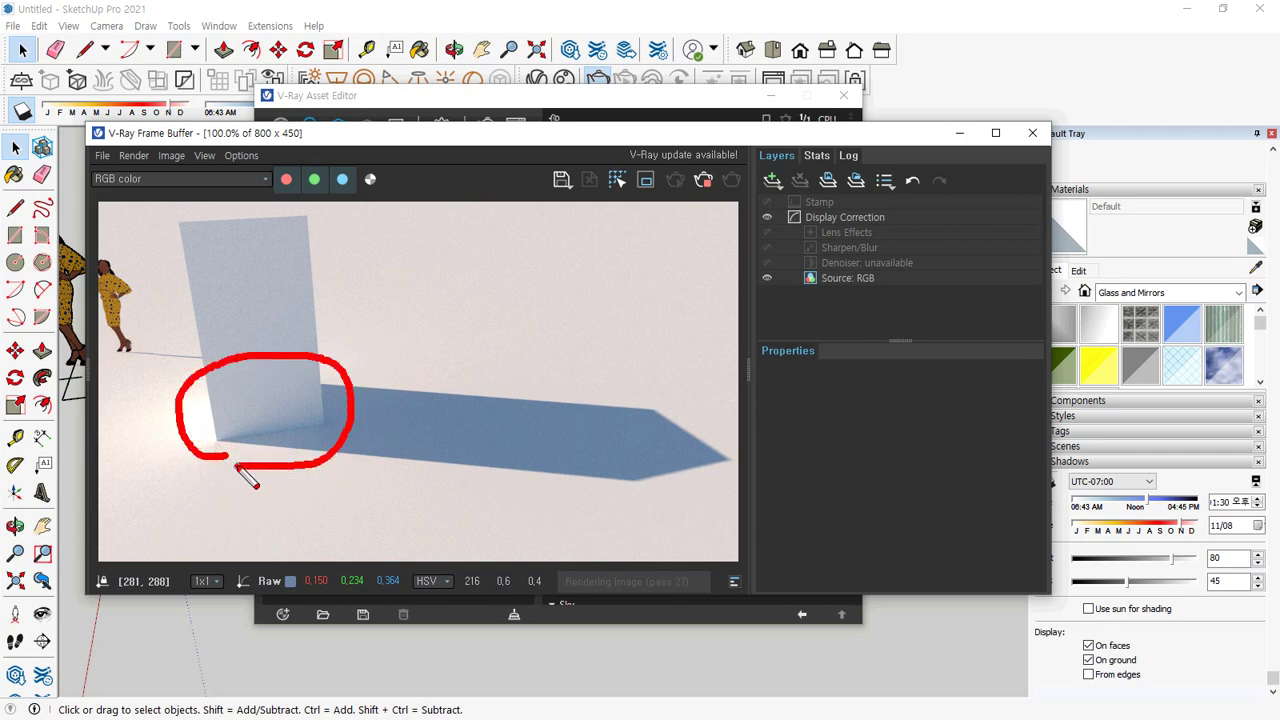
mouse_move(677, 532)
left_mouse_down()
mouse_move(580, 503)
mouse_move(640, 377)
mouse_move(731, 517)
mouse_move(684, 544)
left_mouse_up()
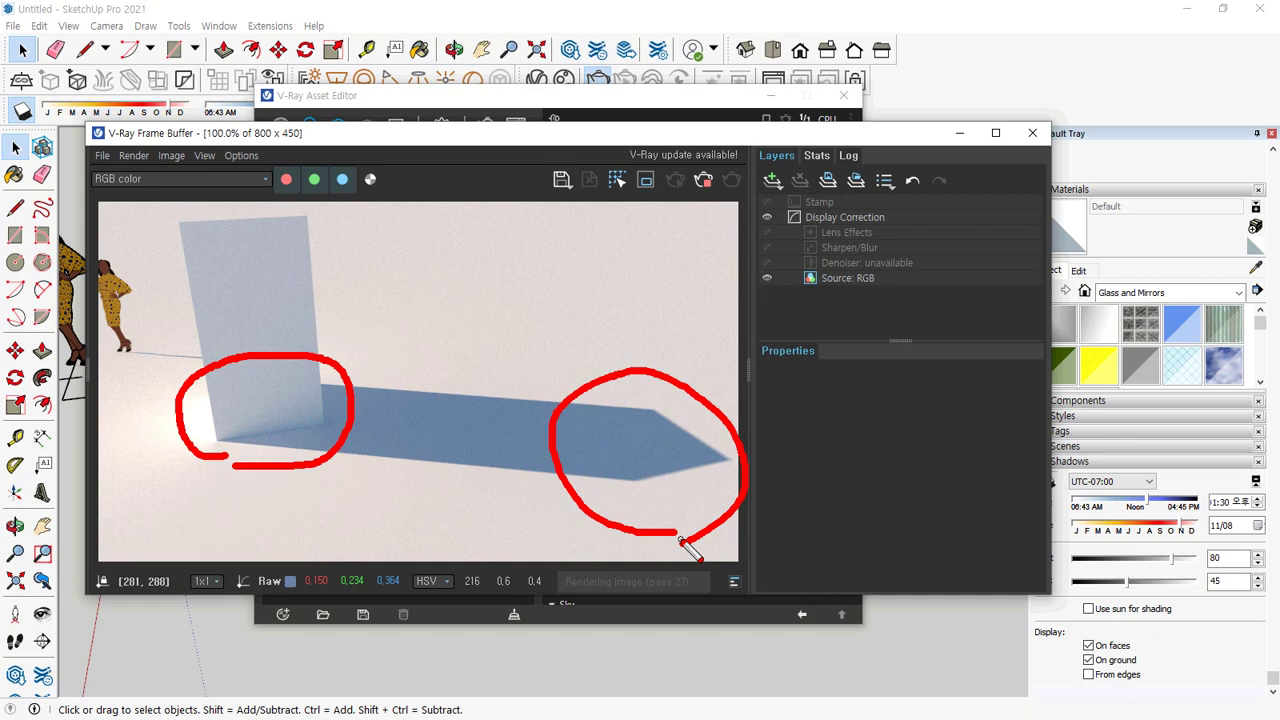
key("Escape")
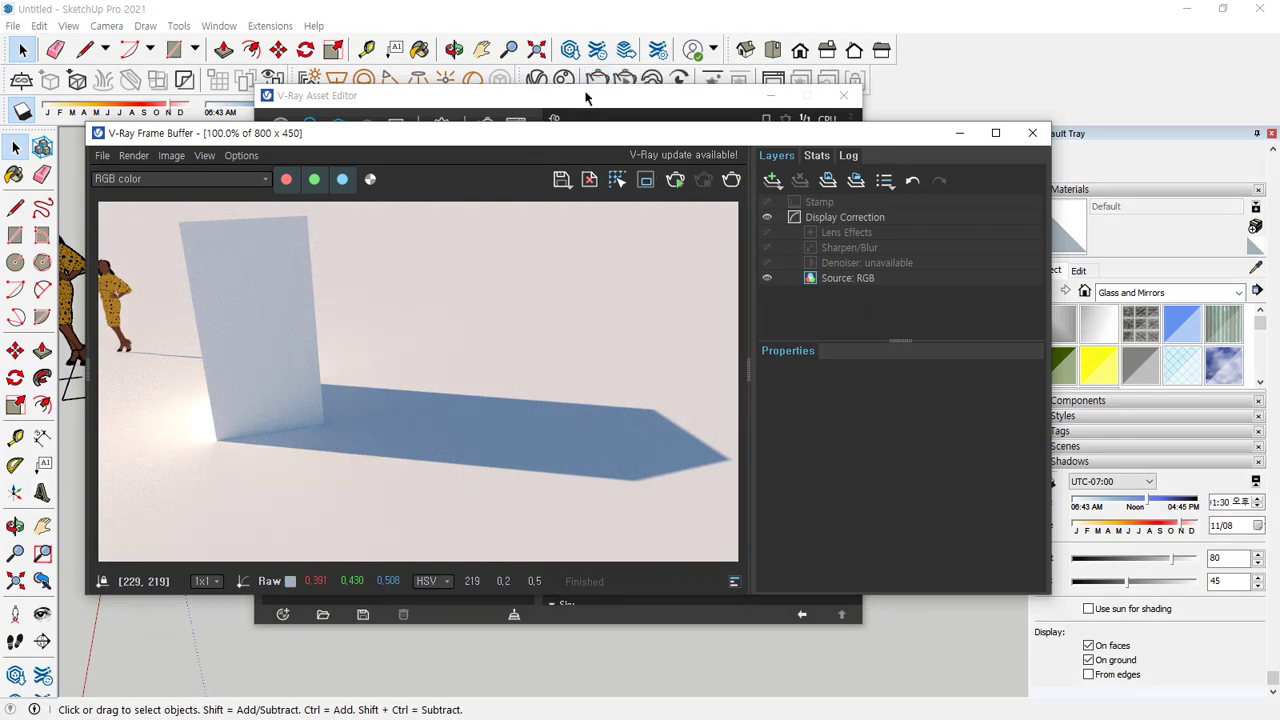
Set the SunLight's size multiplier to 10
left_click(591, 94)
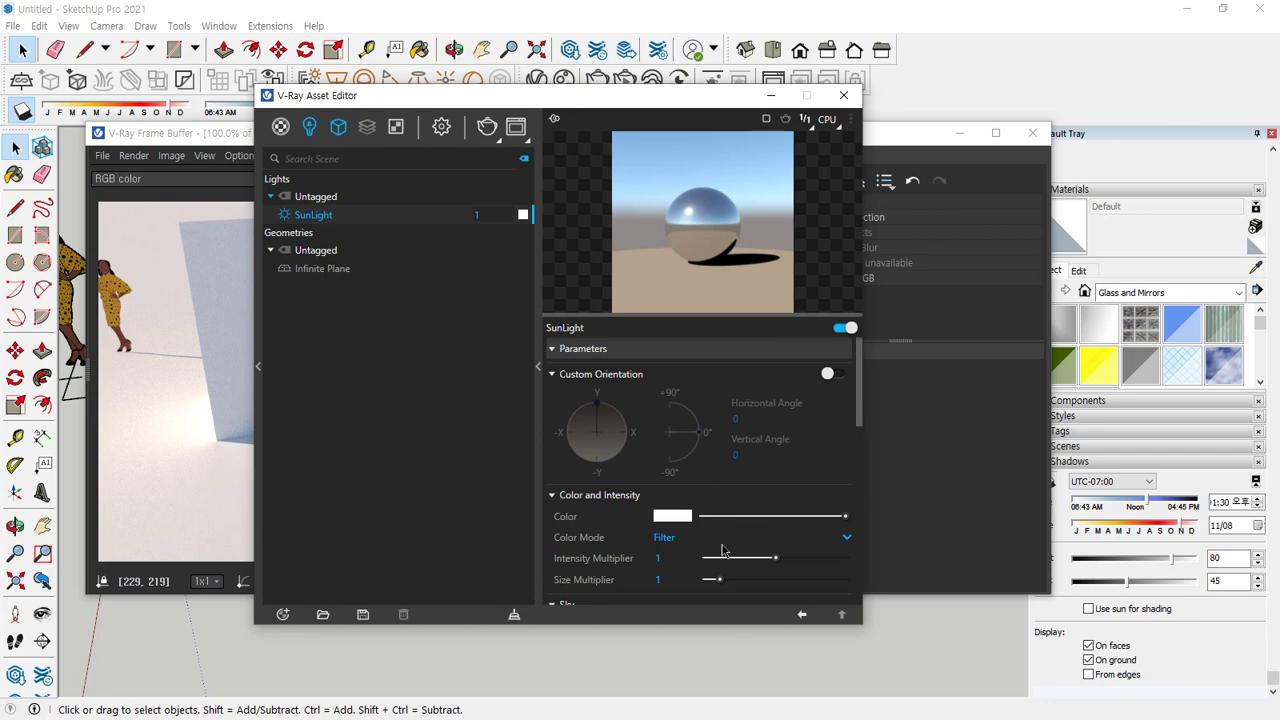
scroll(716, 540, "down", 3)
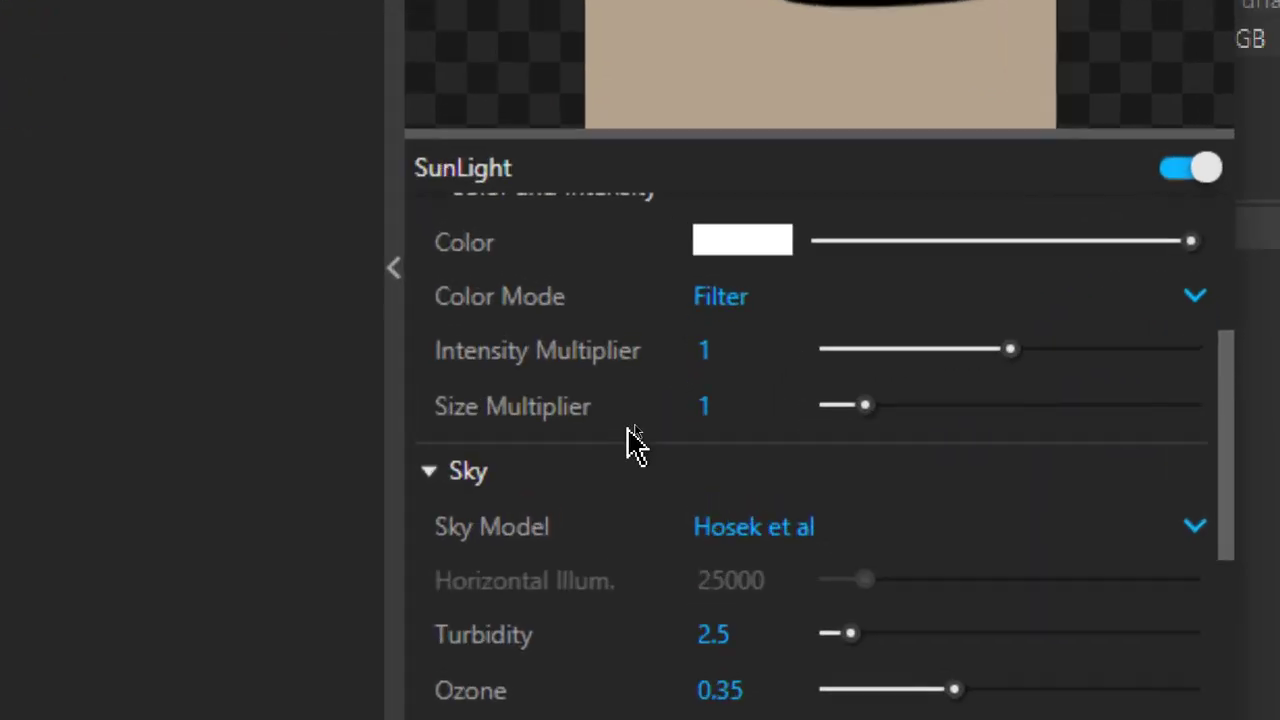
left_click(674, 418)
type("0")
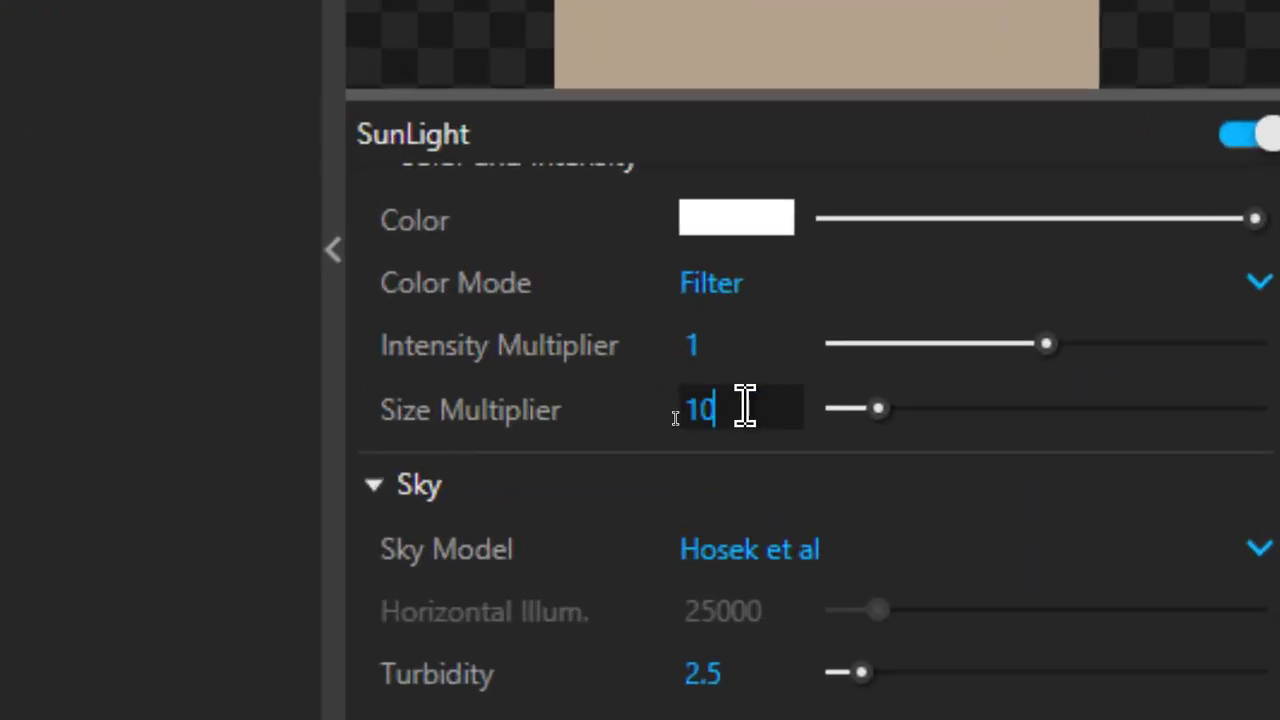
key("Return")
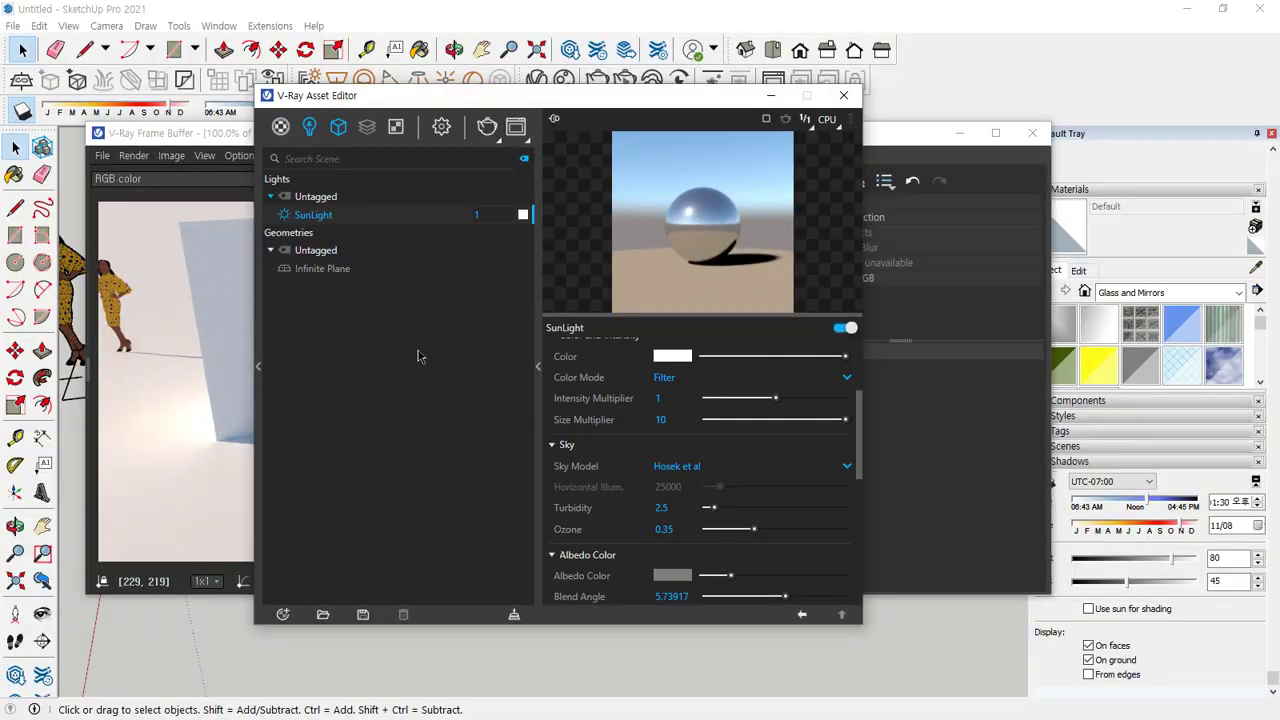
Render the box with the enlarged sun size and examine the edges at the shadow's far tip
left_click(194, 294)
left_click(732, 179)
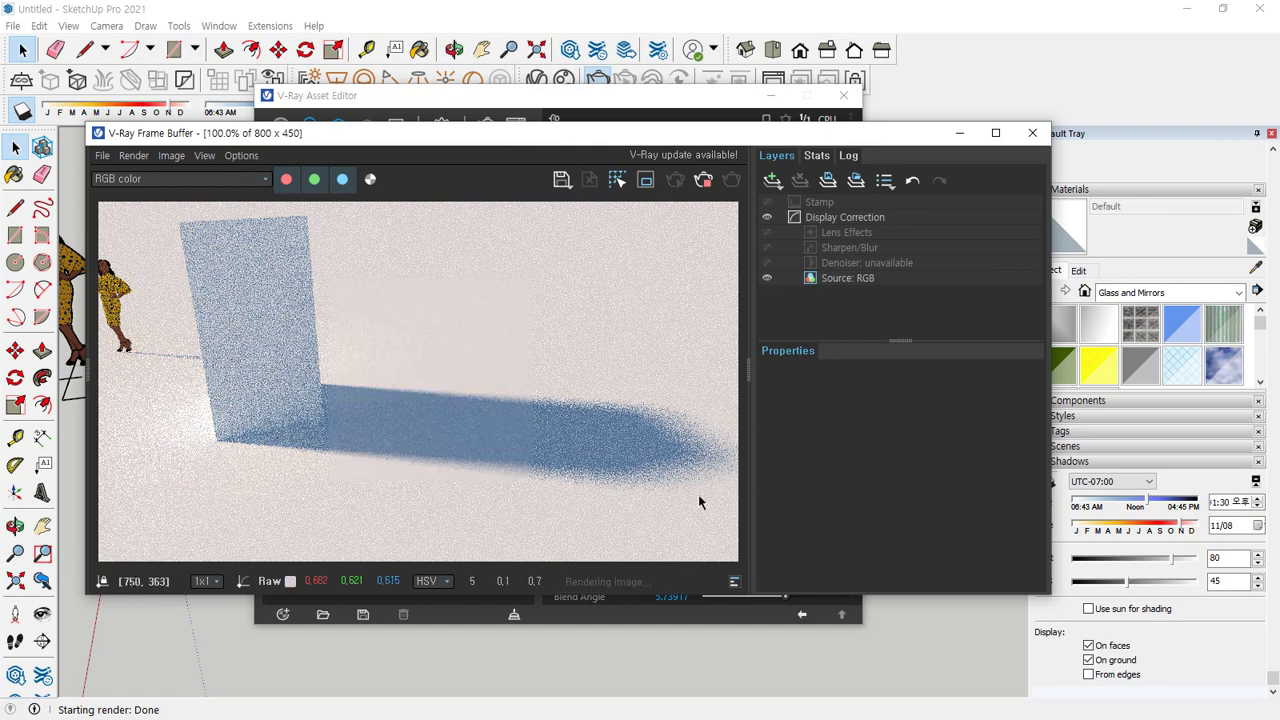
mouse_move(620, 523)
left_mouse_down()
mouse_move(514, 463)
mouse_move(686, 414)
mouse_move(573, 547)
left_mouse_up()
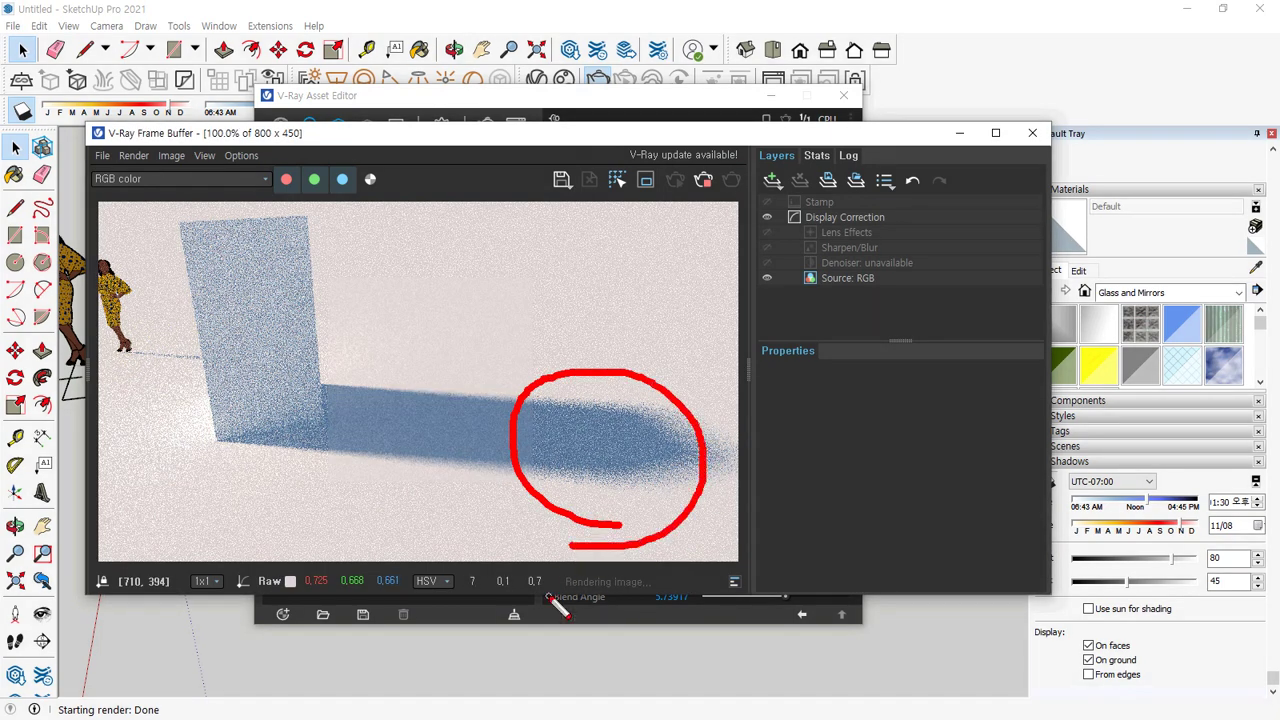
key("Escape")
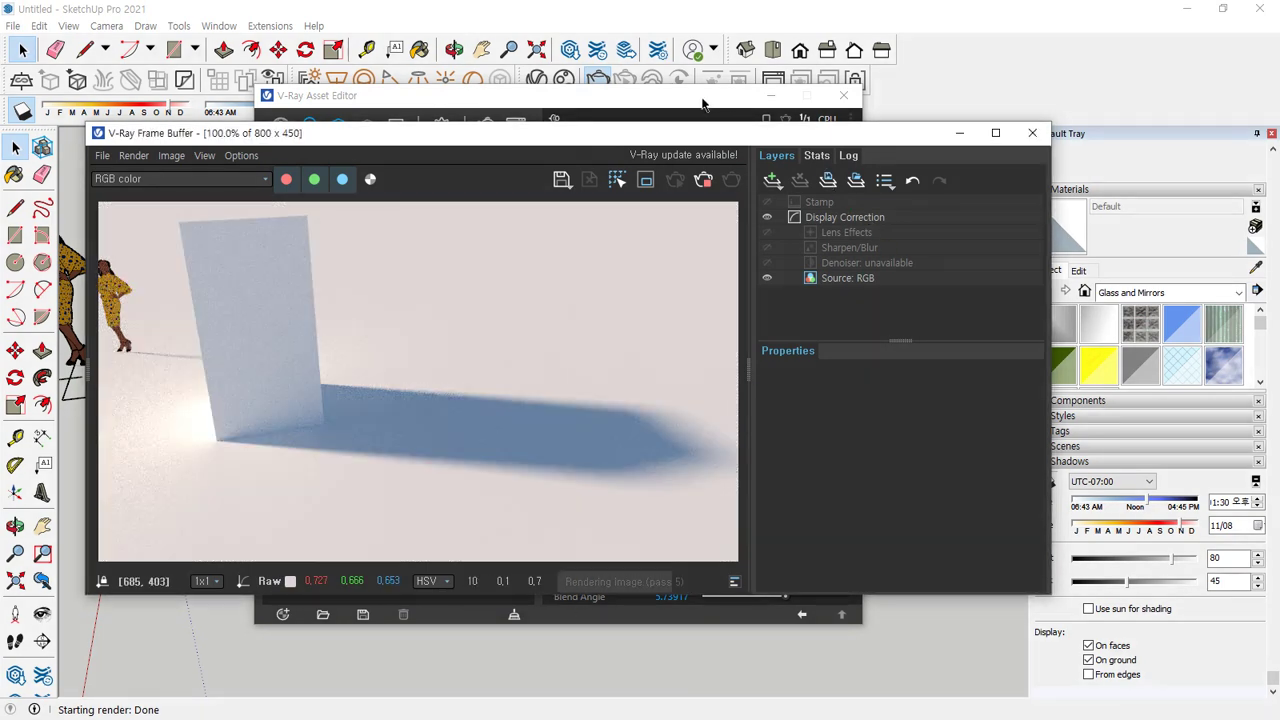
Set the SunLight's size multiplier to 50 and render the box again
left_click(580, 608)
left_click(689, 420)
type("50")
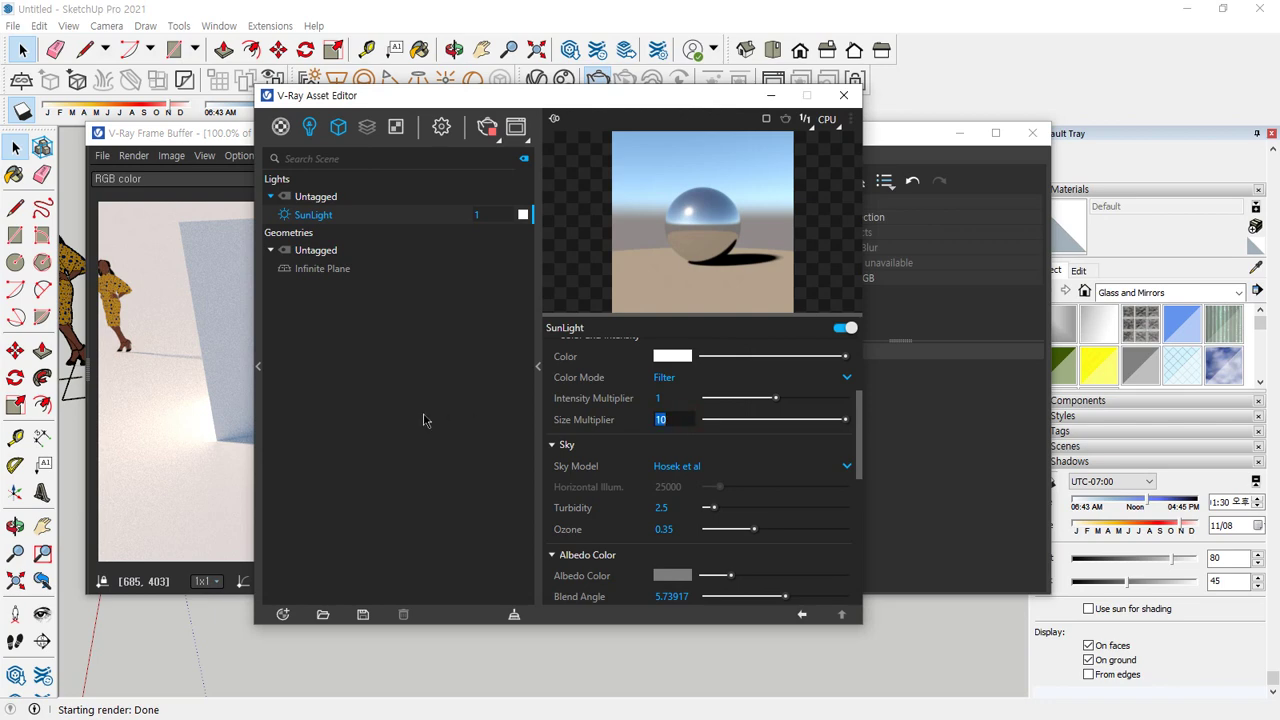
key("Return")
left_click(487, 126)
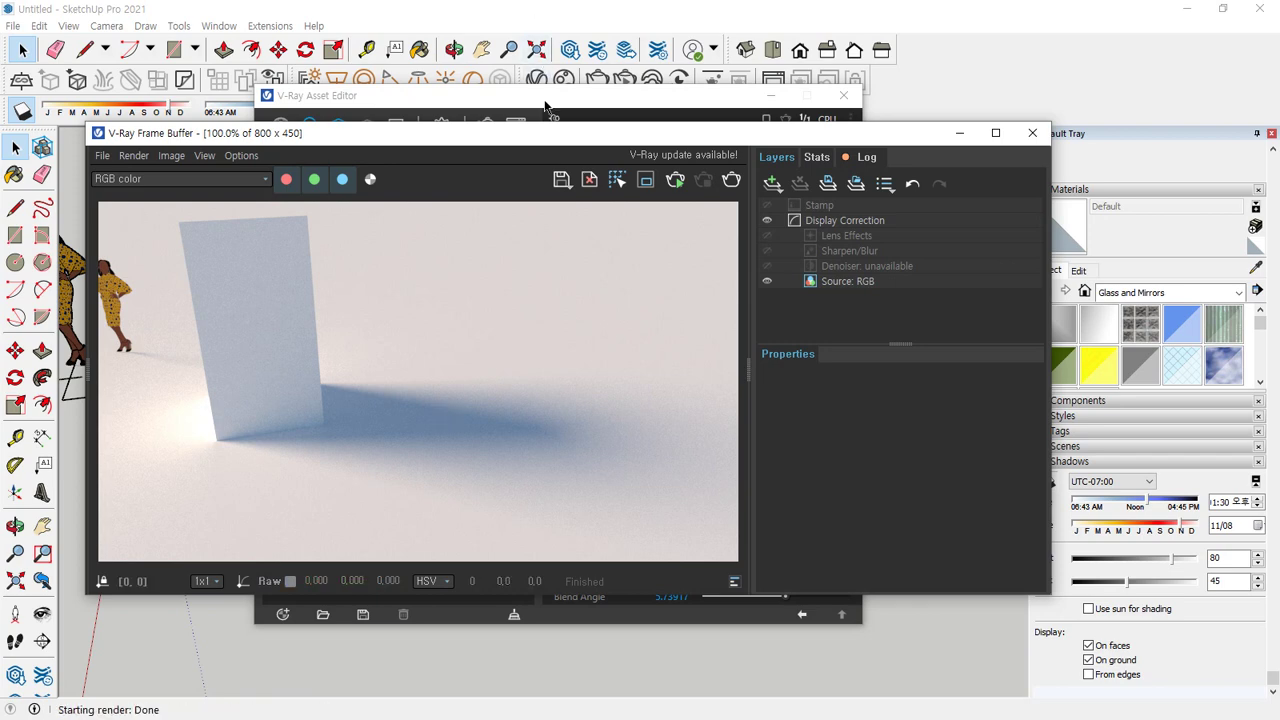
Set the SunLight's sky model to CIE Clear
left_click_drag(580, 108, 701, 77)
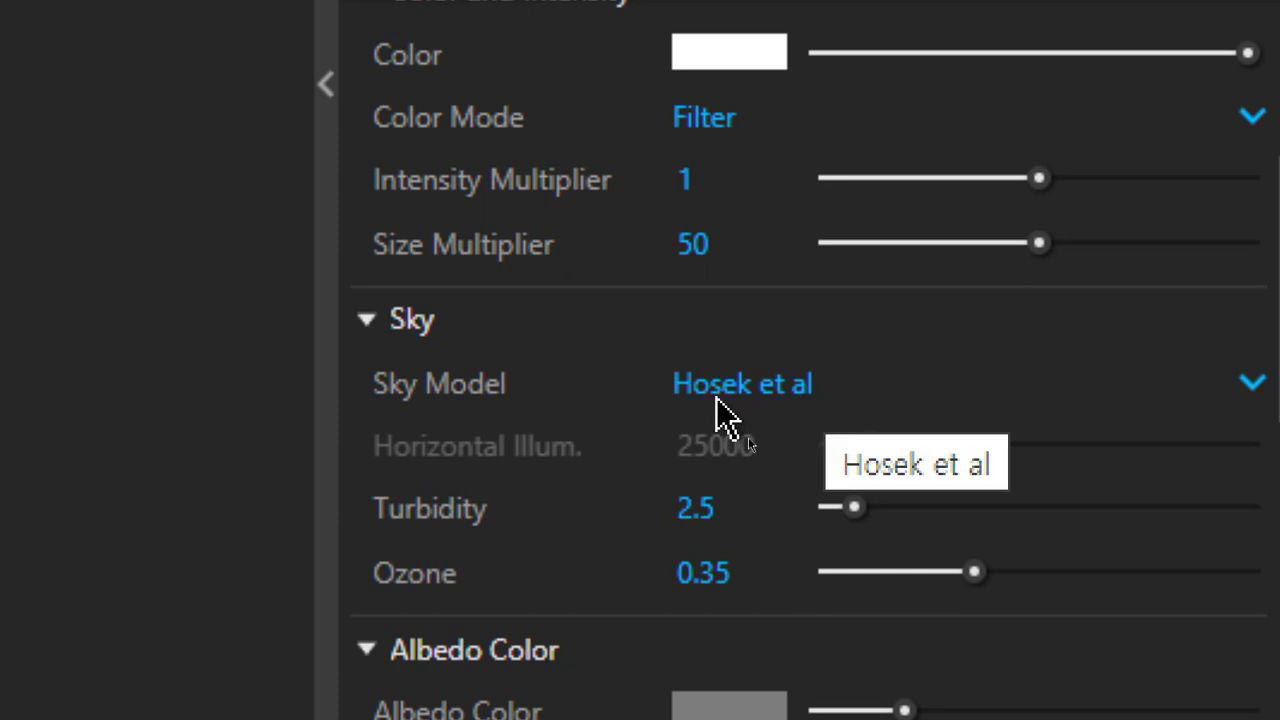
left_click(875, 402)
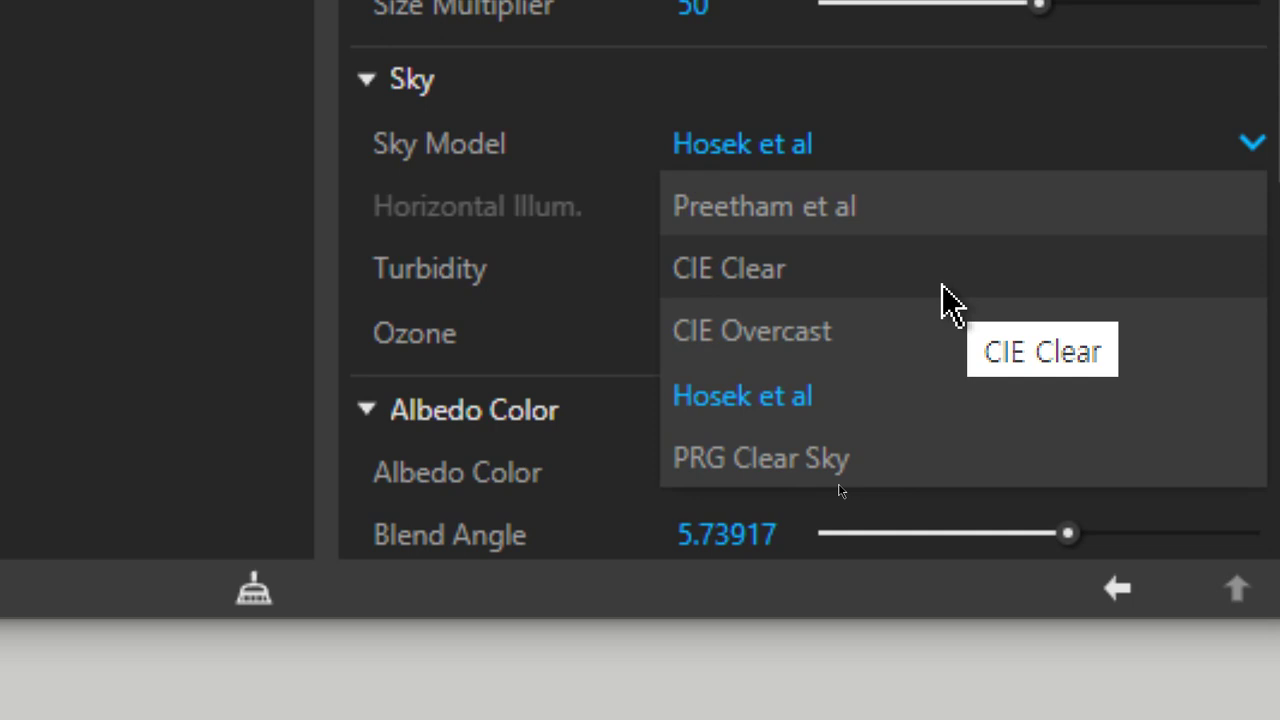
left_click(780, 395)
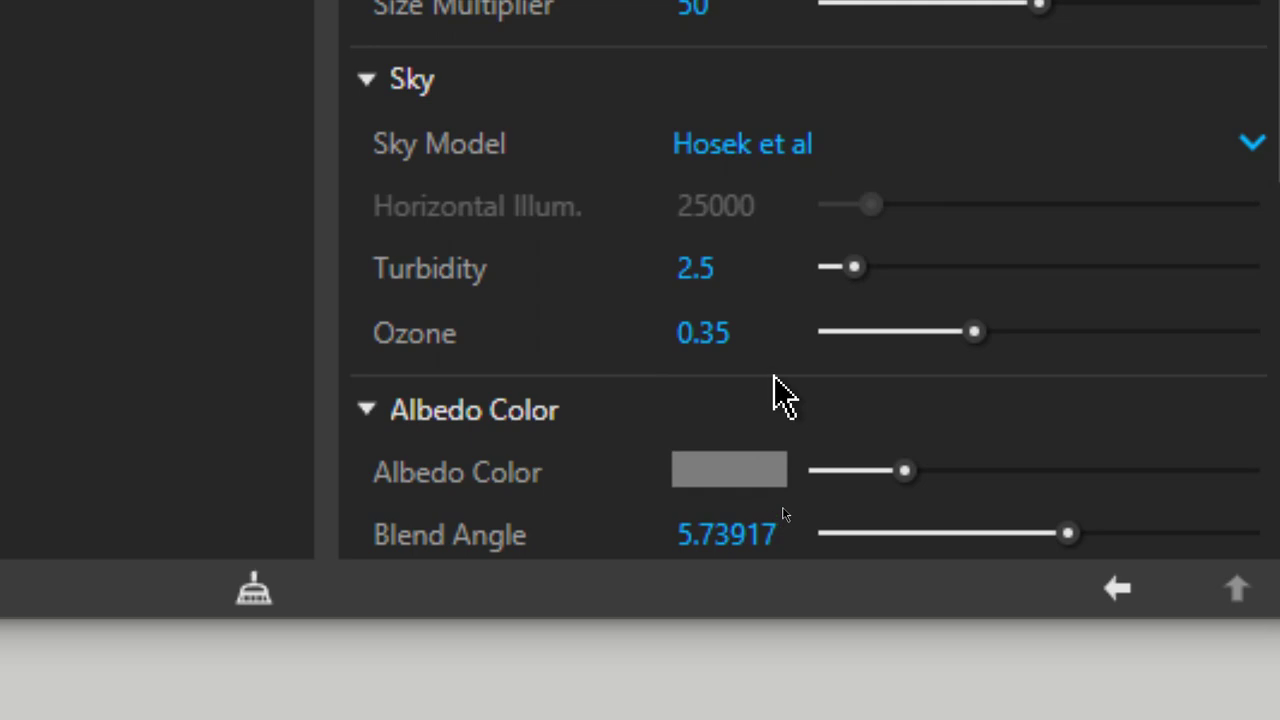
left_click(836, 152)
left_click(806, 268)
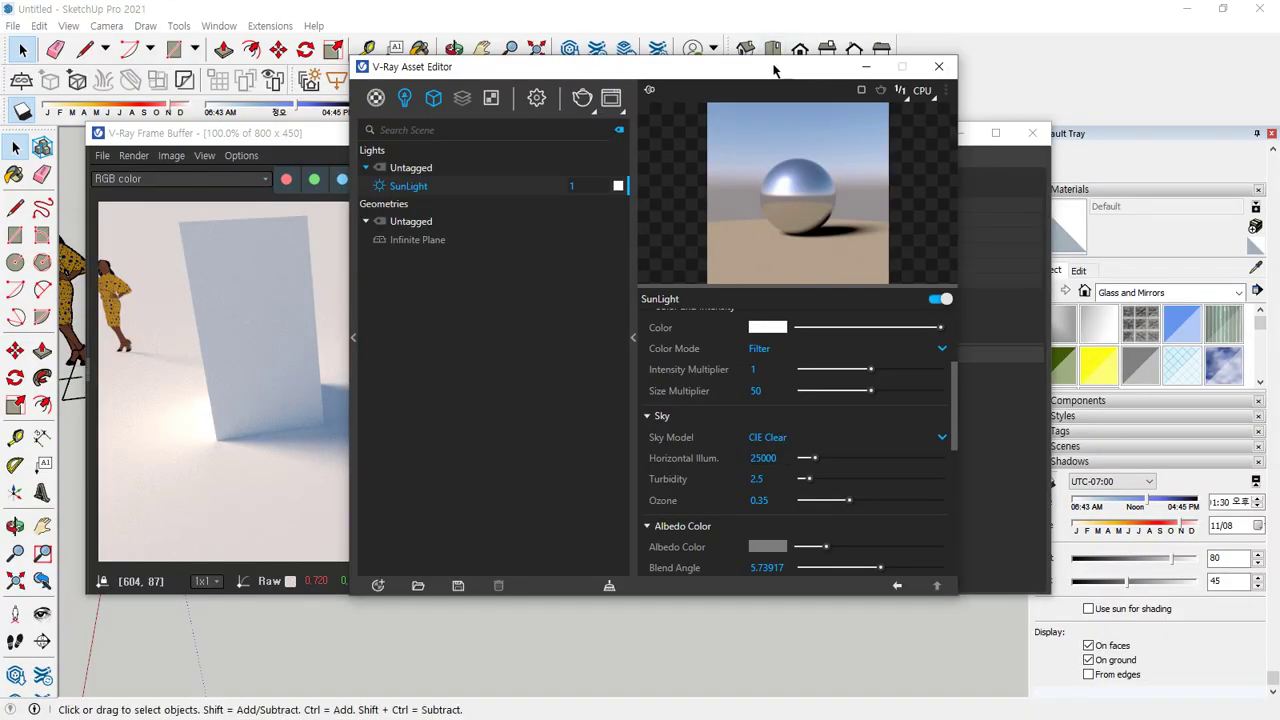
Lower the camera to a near-ground view with the horizon and sky behind the box, and render it
left_click_drag(776, 68, 460, 152)
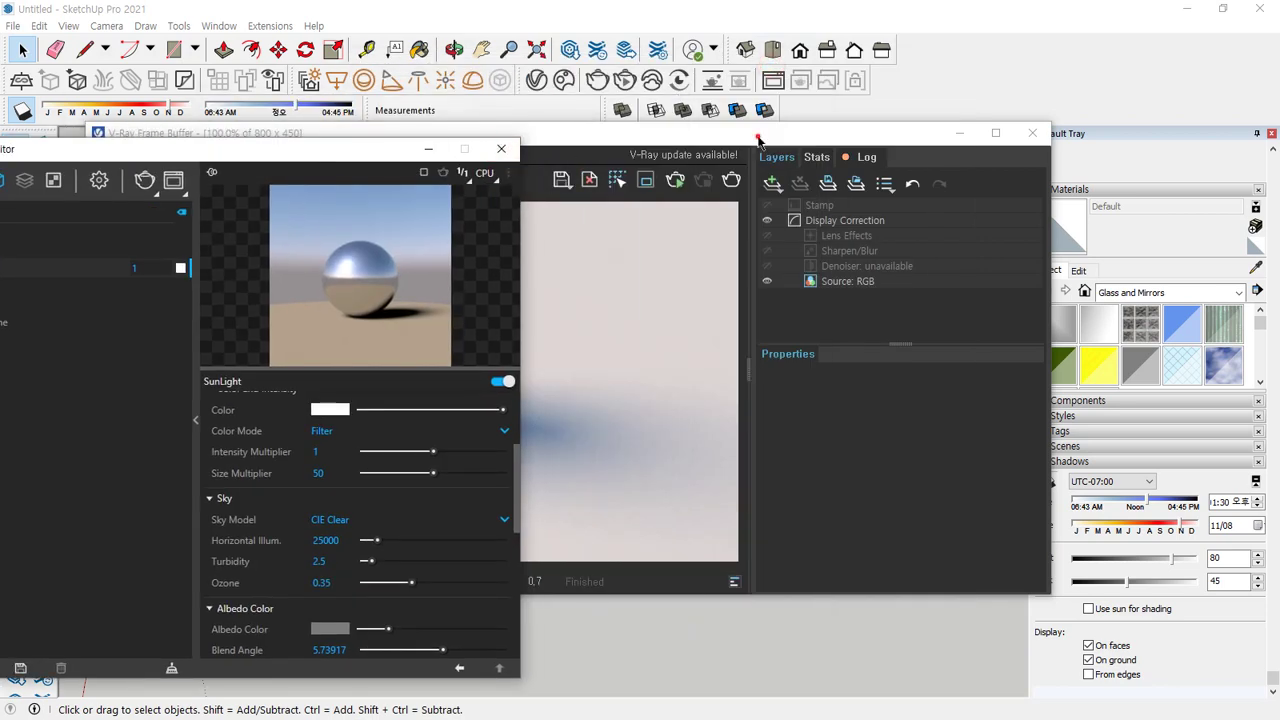
left_click_drag(757, 137, 757, 437)
middle_click_drag(680, 306, 692, 185)
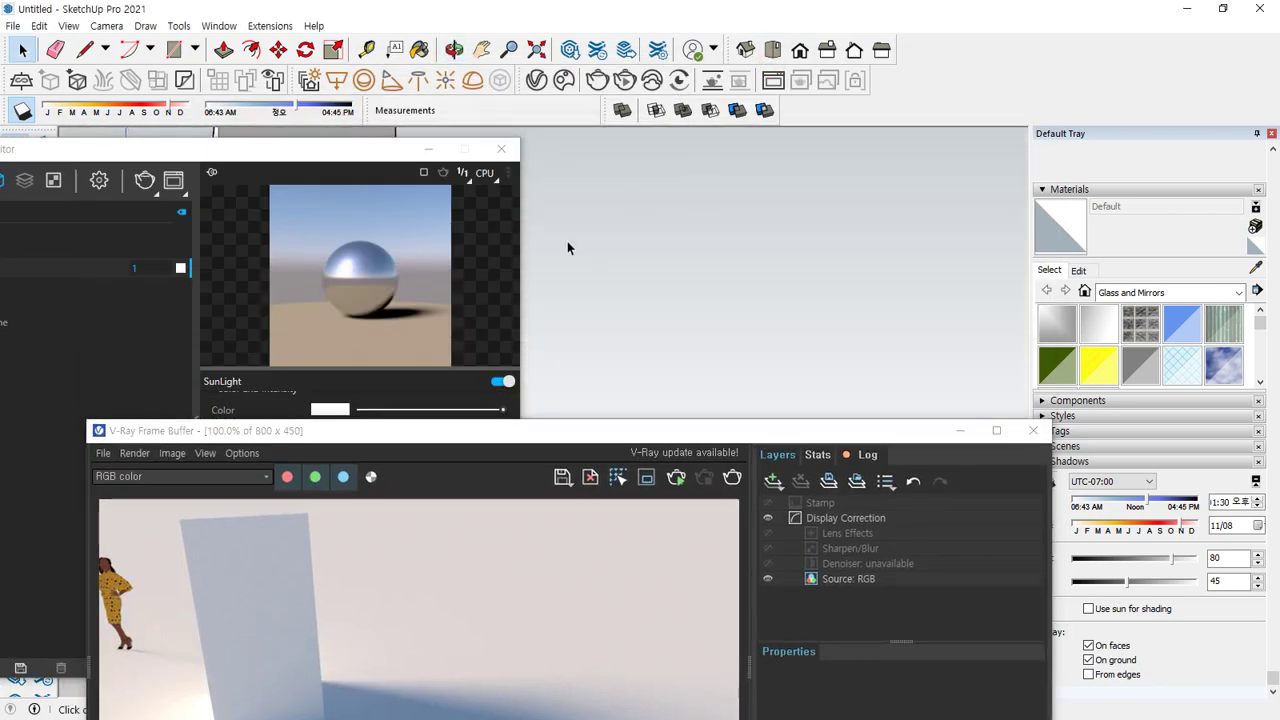
left_click(732, 477)
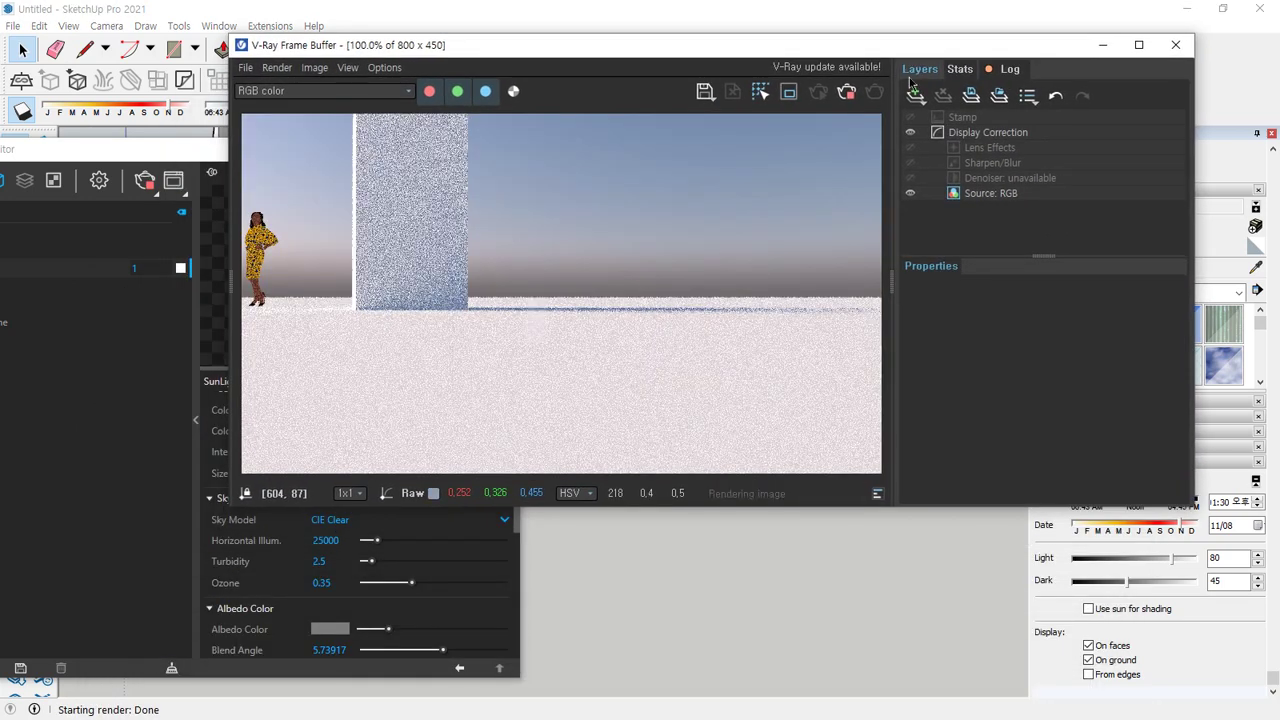
scroll(613, 280, "down", 1)
scroll(630, 254, "up", 1)
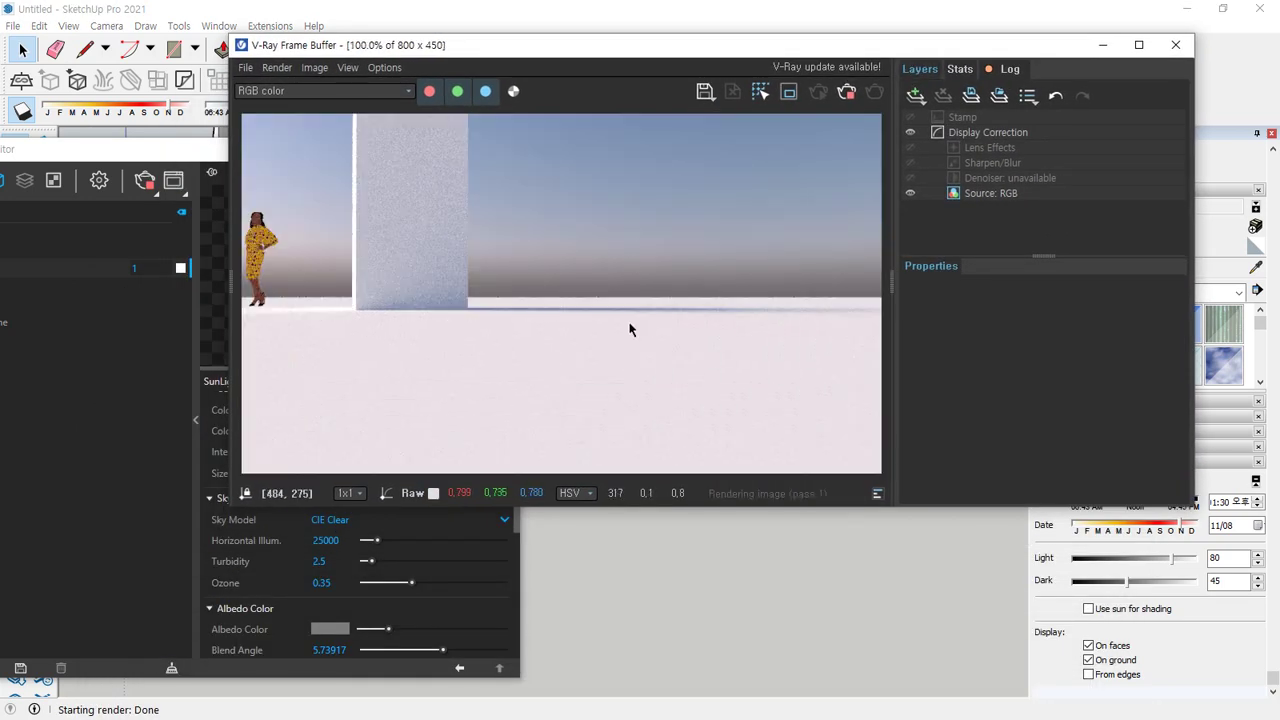
Reframe the view so the whole box stands against the sky and render it with the CIE Clear sky
left_click(1177, 46)
mouse_move(651, 362)
middle_mouse_down()
mouse_move(708, 451)
mouse_move(717, 630)
mouse_move(691, 443)
mouse_move(677, 440)
middle_mouse_up()
left_click(711, 106)
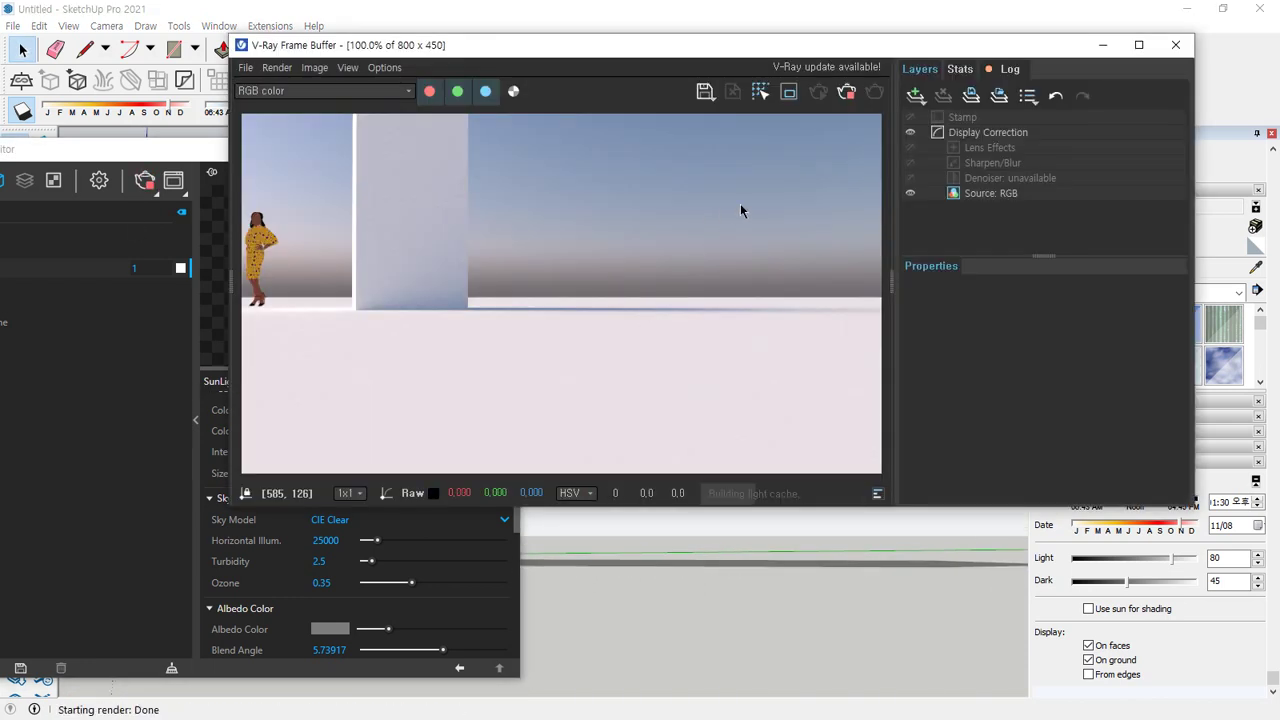
left_click_drag(691, 41, 991, 36)
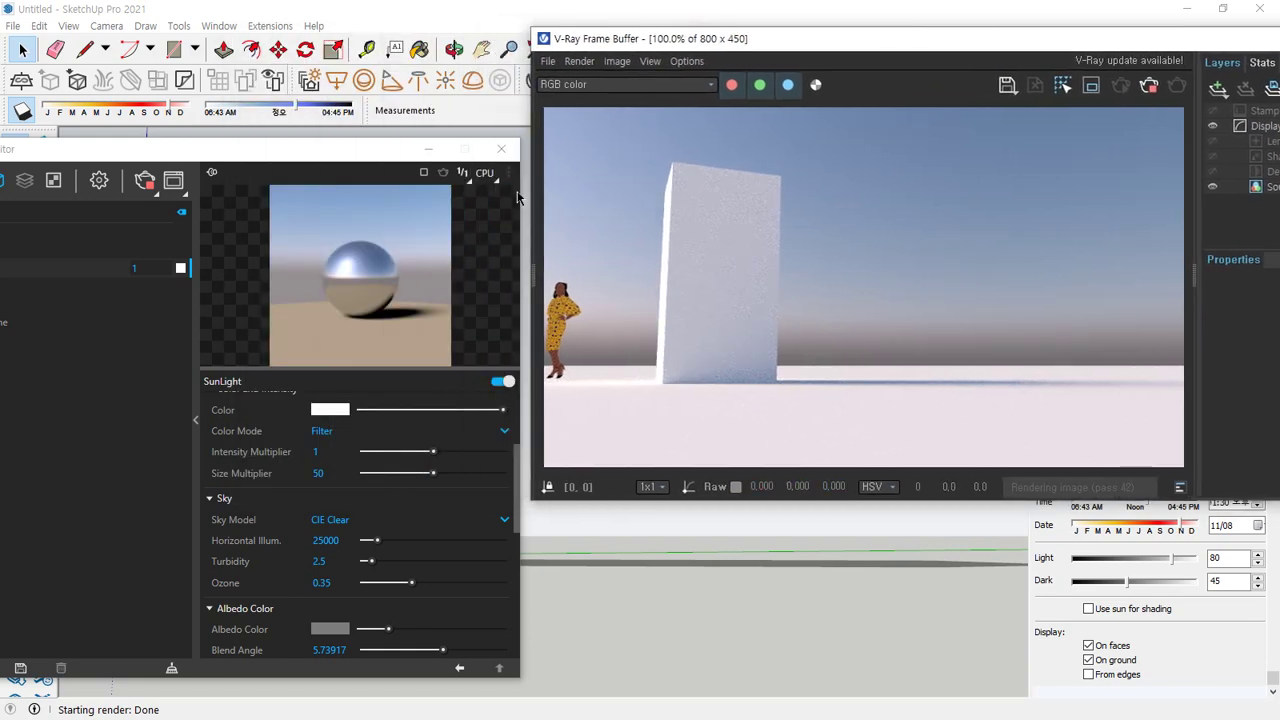
Switch the SunLight's sky model to CIE Overcast and render the box
left_click_drag(357, 145, 381, 68)
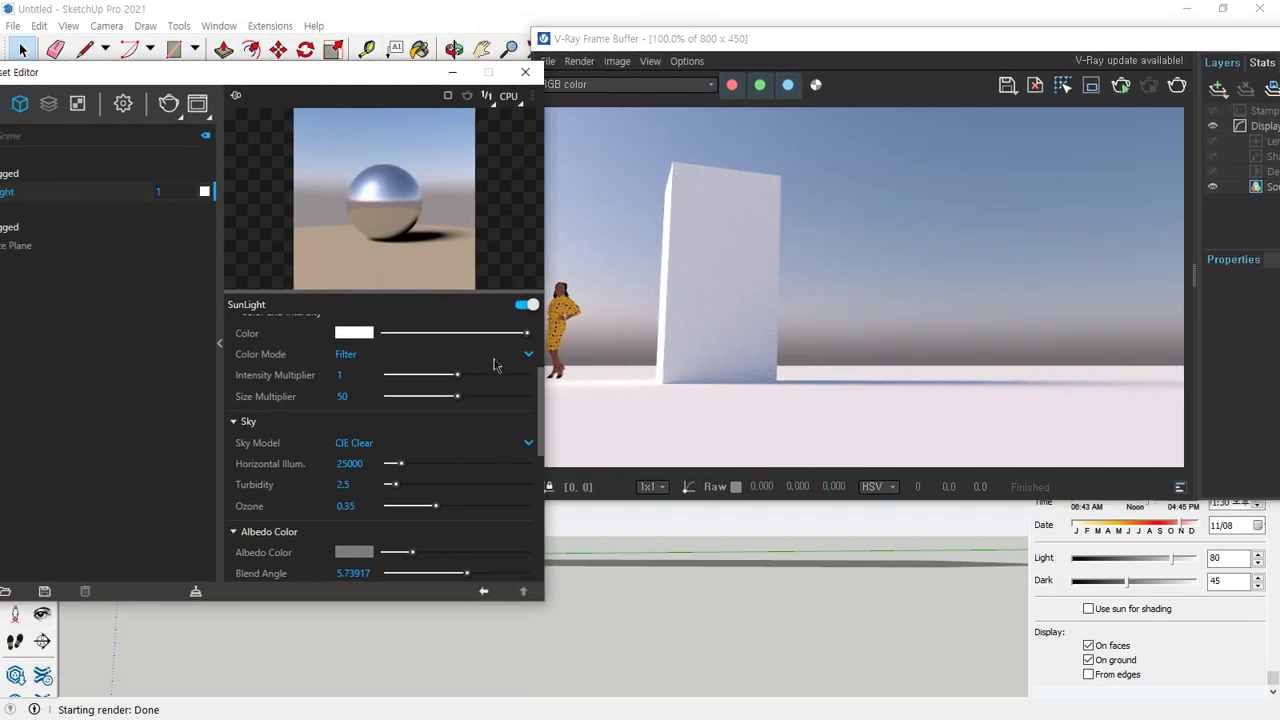
left_click(430, 440)
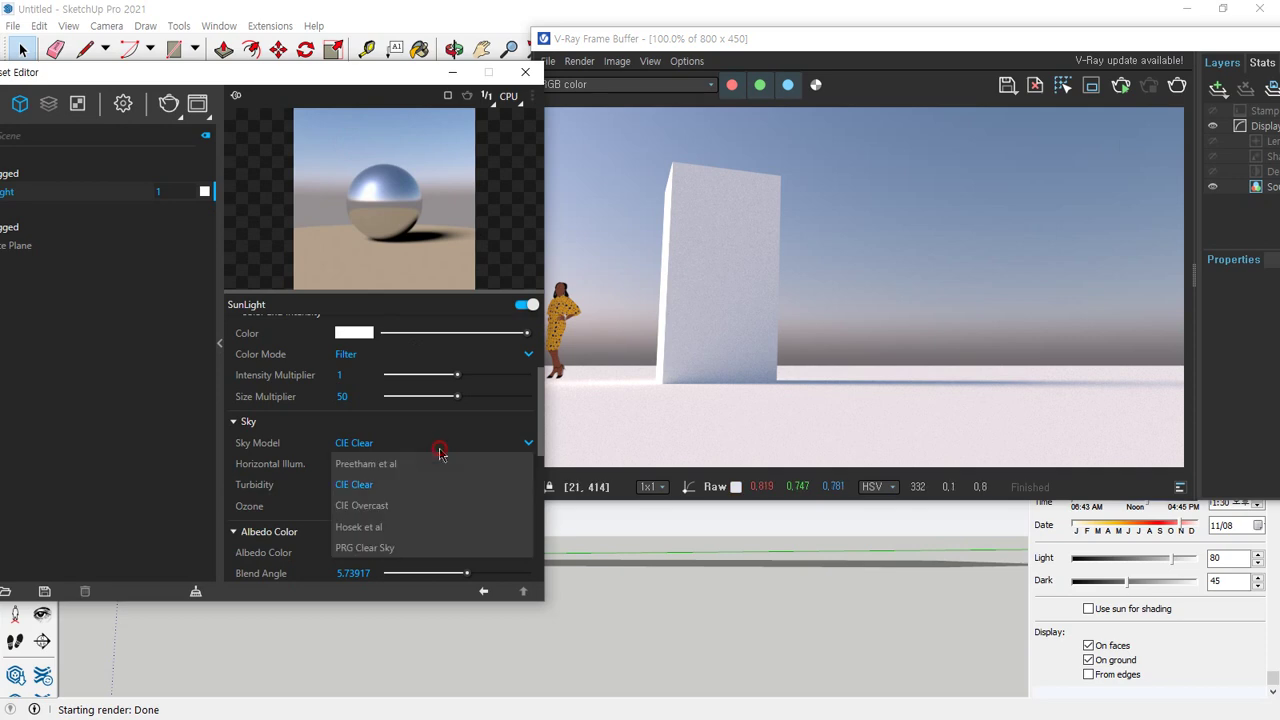
left_click(426, 508)
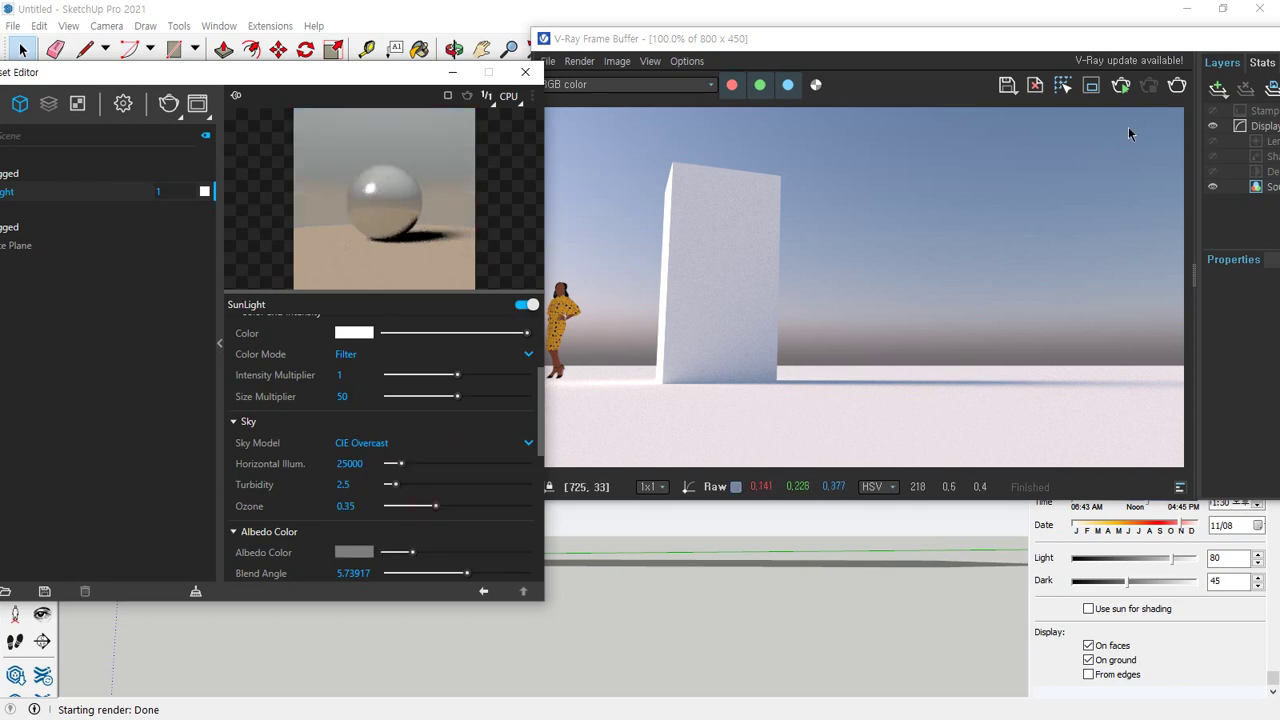
left_click(1177, 85)
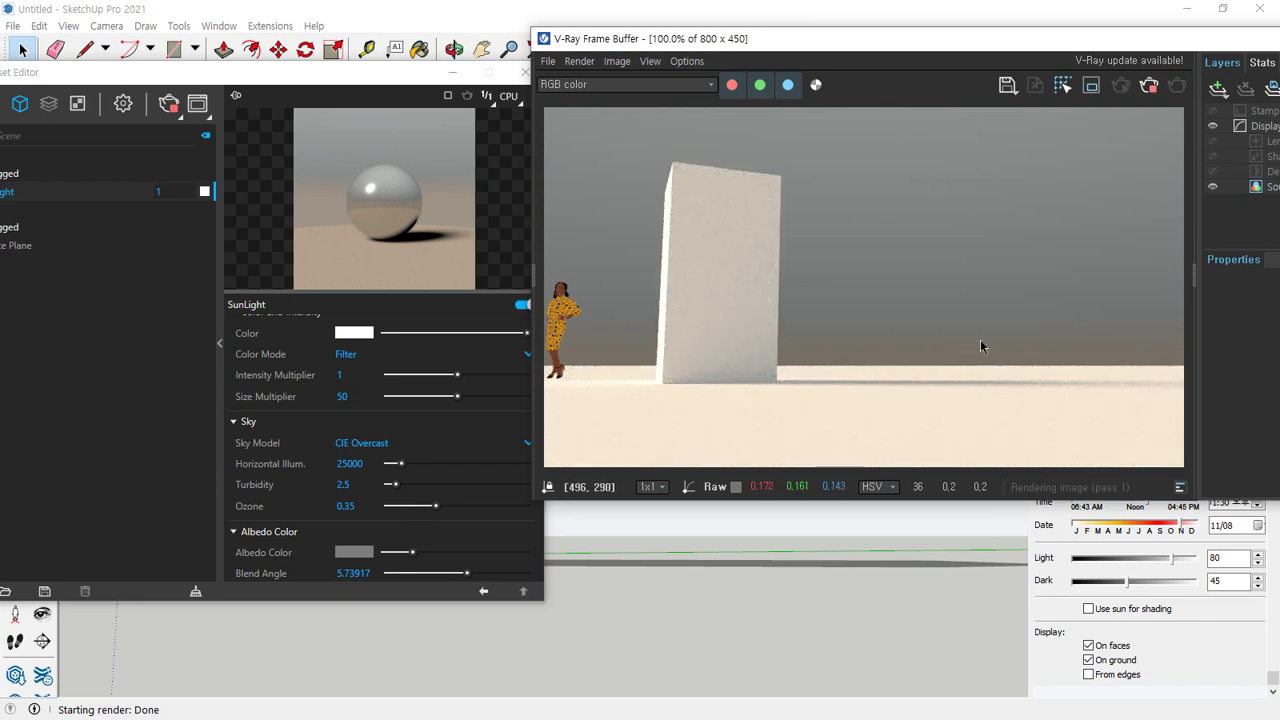
Switch the SunLight's sky model to Hosek et al and render the box
left_click(405, 445)
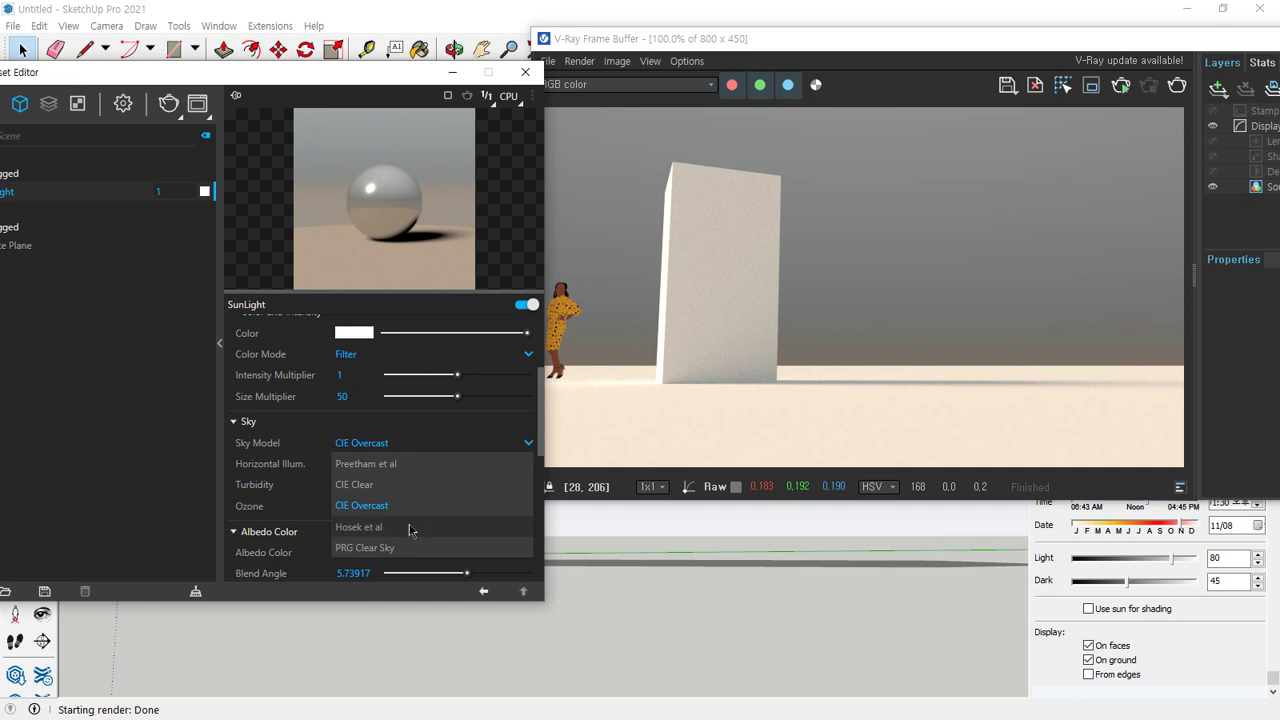
left_click(405, 527)
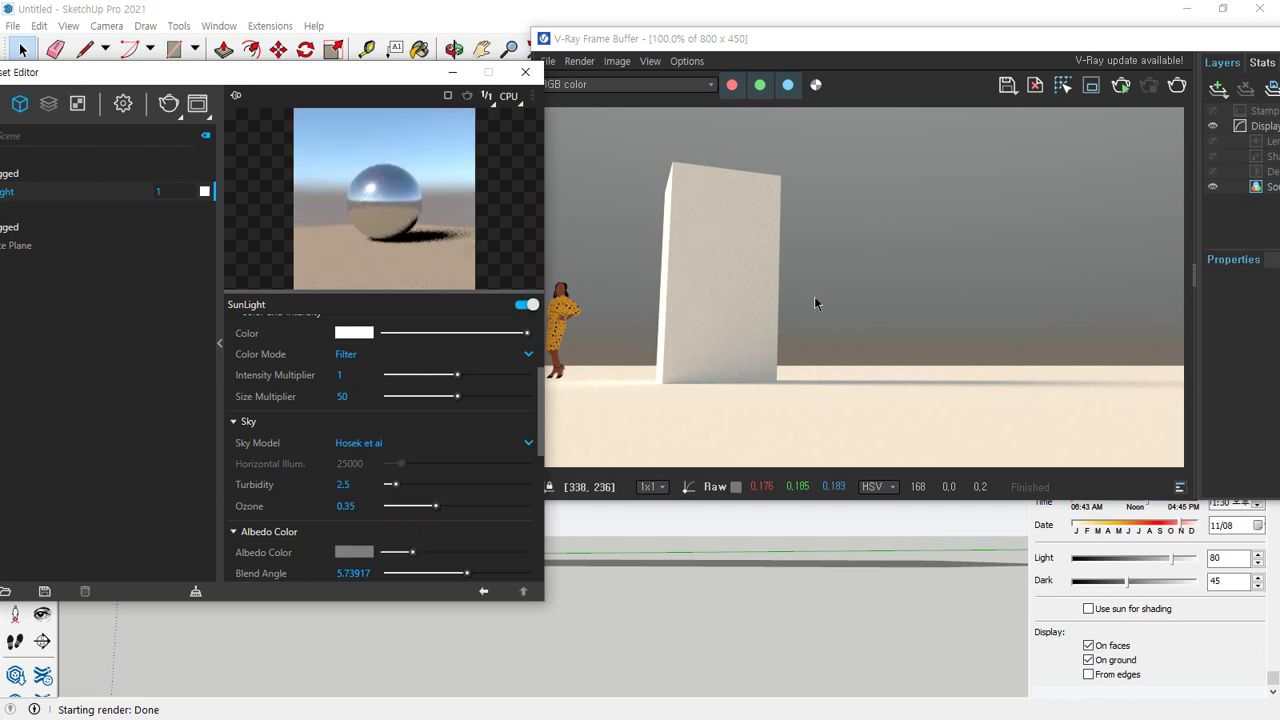
left_click(1149, 84)
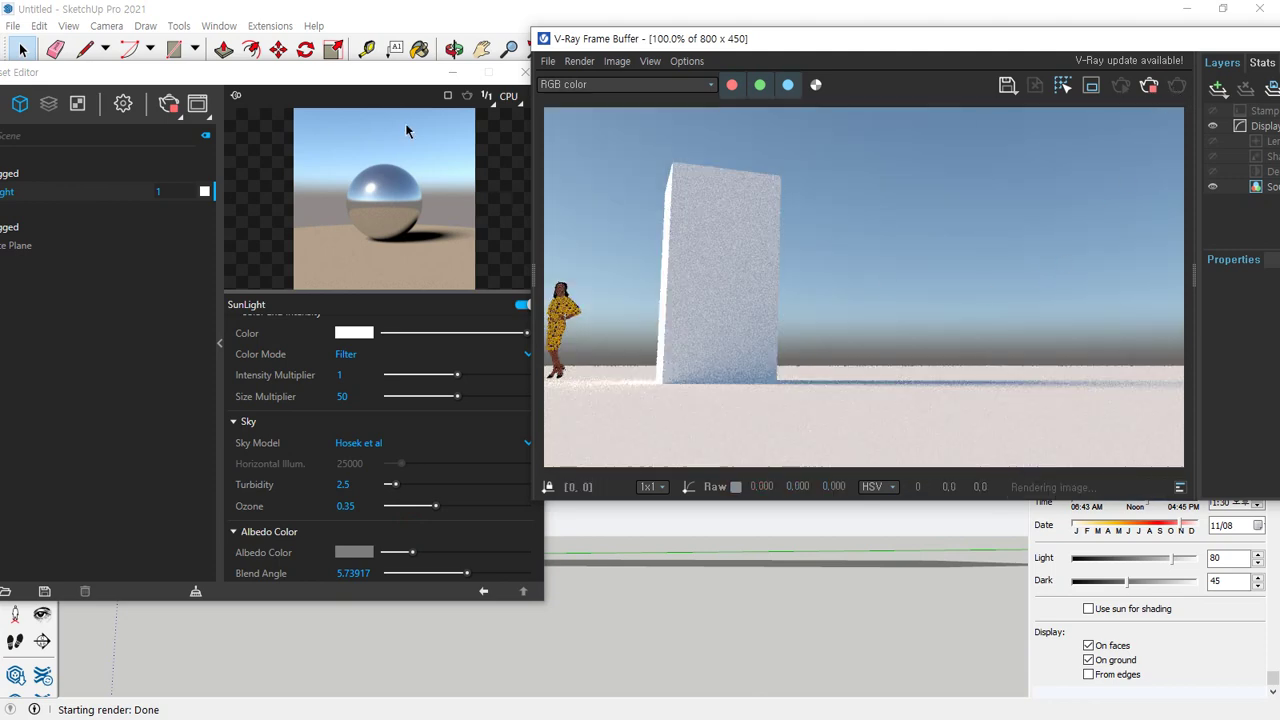
Set the sky's turbidity to 10 and render the box
left_click_drag(338, 78, 586, 25)
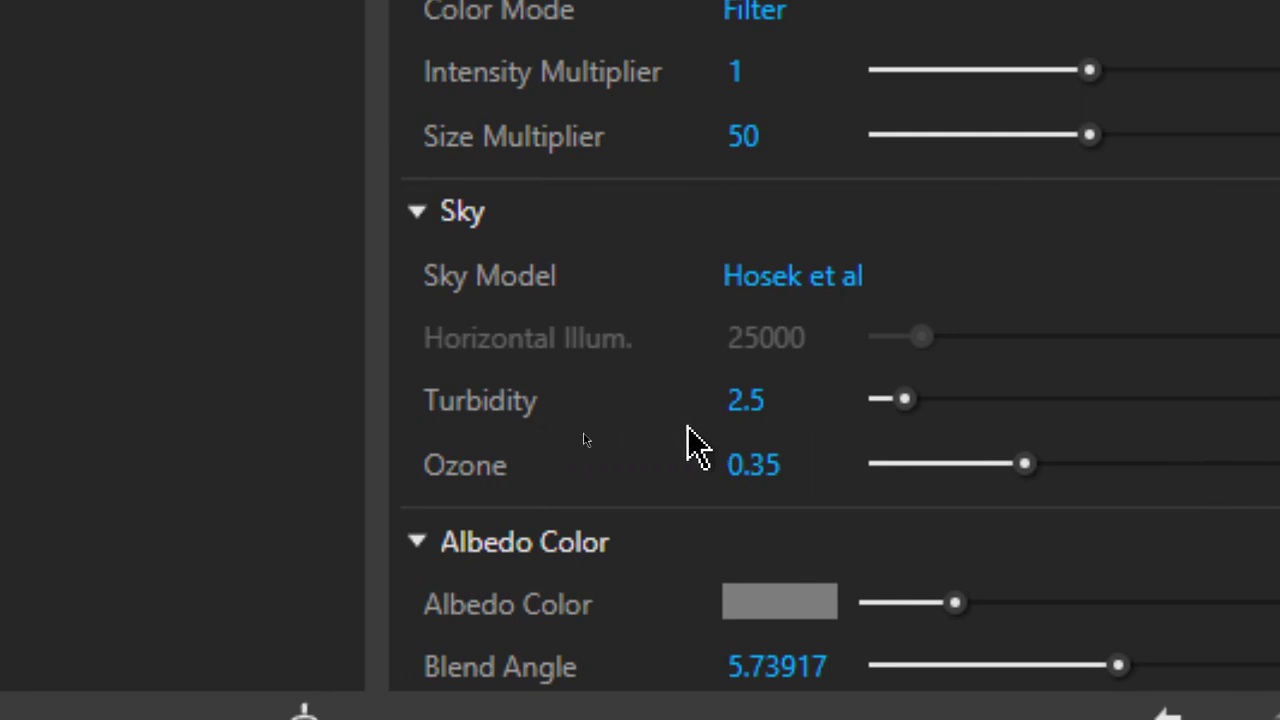
left_click(800, 396)
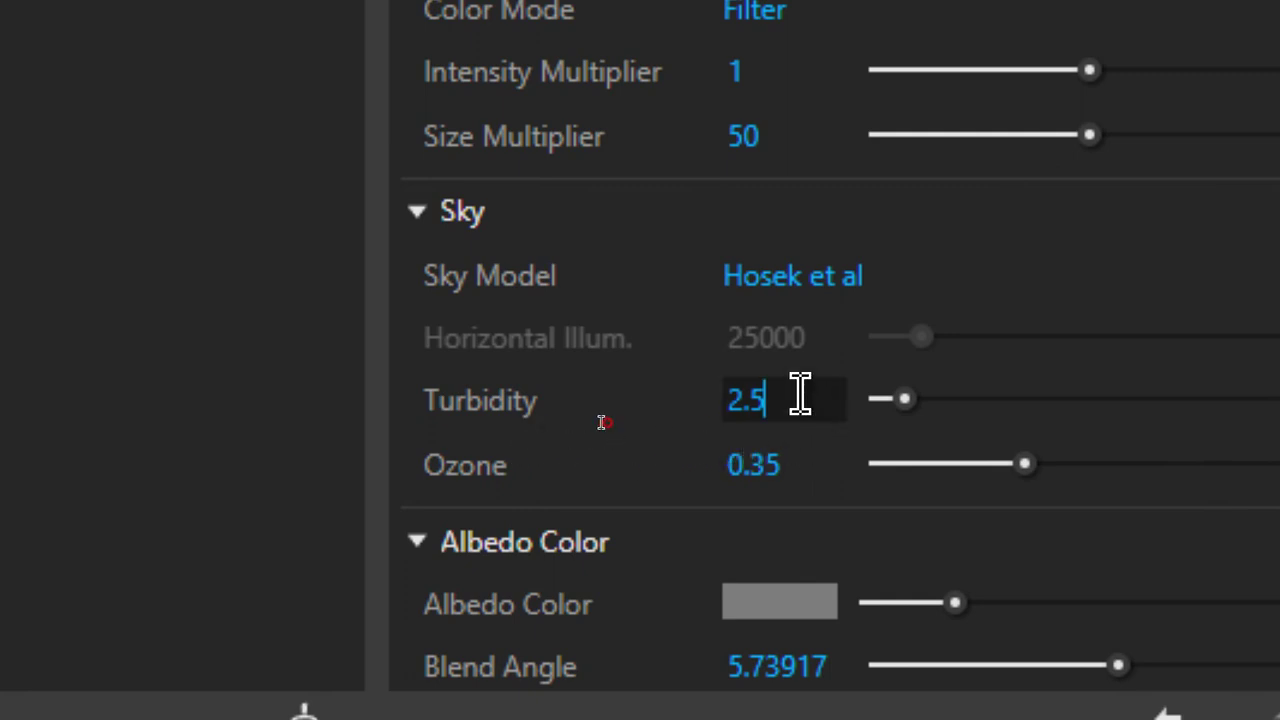
left_click_drag(800, 396, 665, 426)
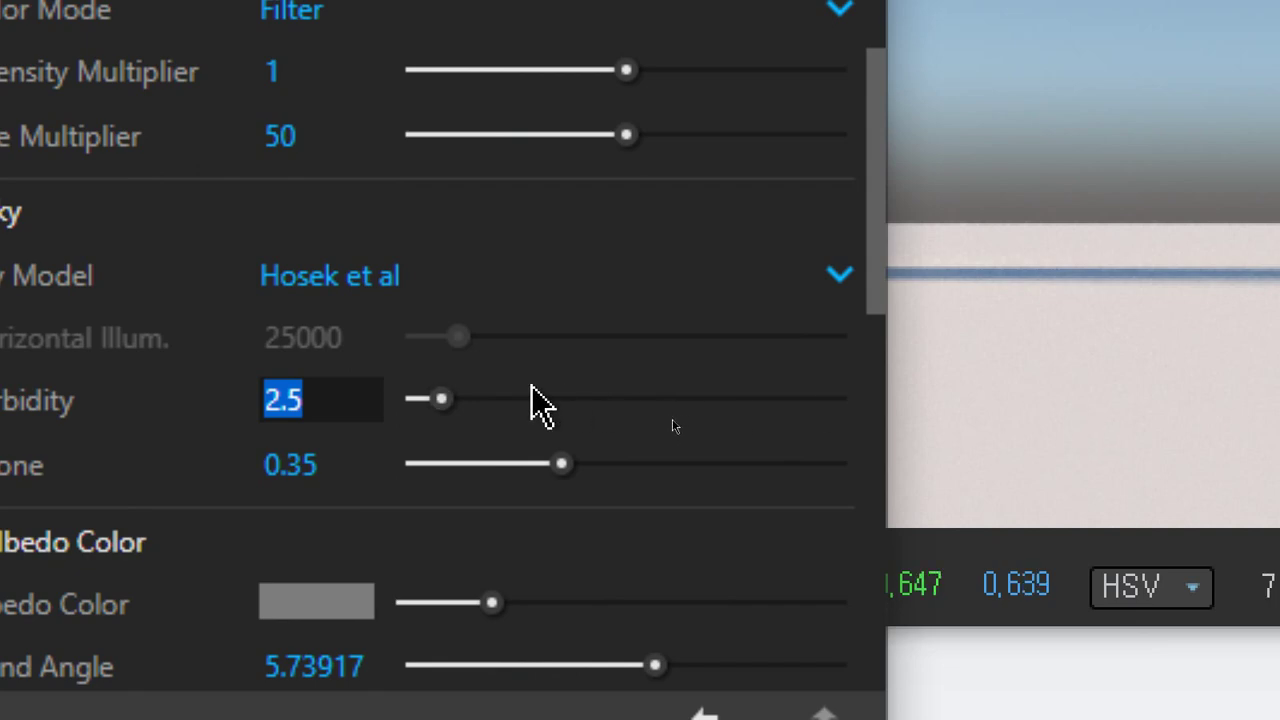
key("Return")
left_click_drag(699, 399, 874, 417)
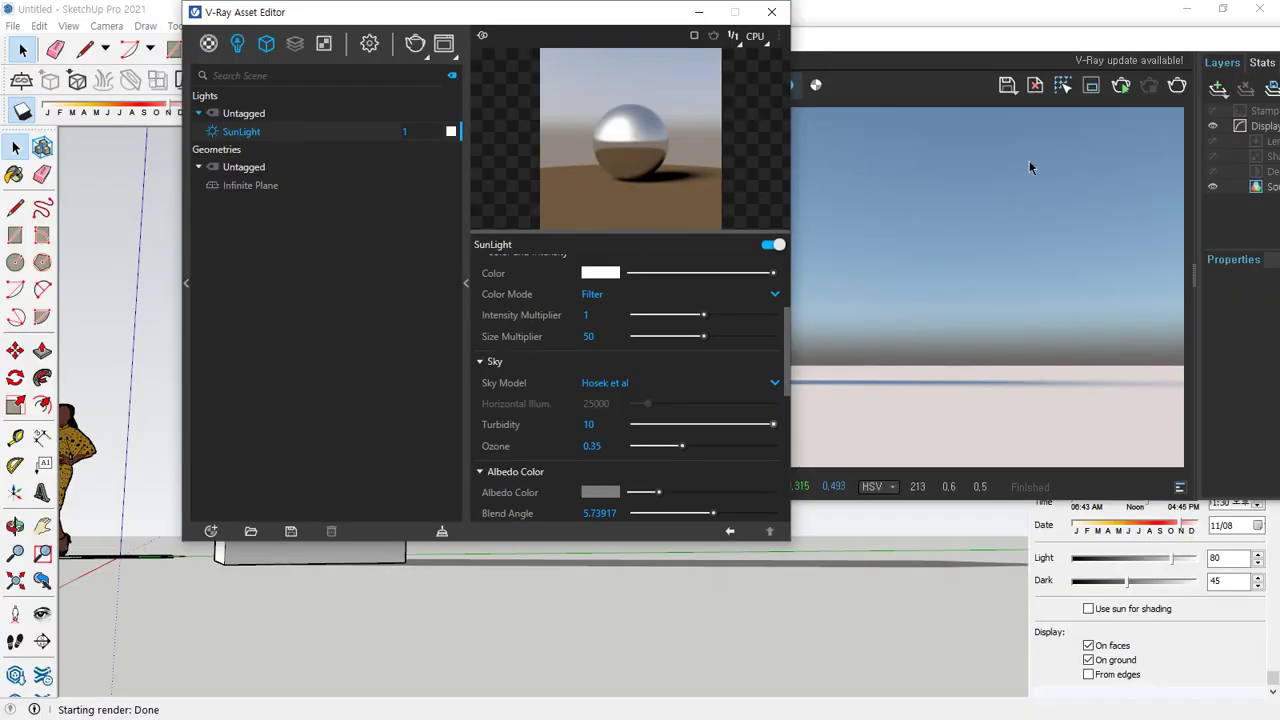
left_click(1177, 85)
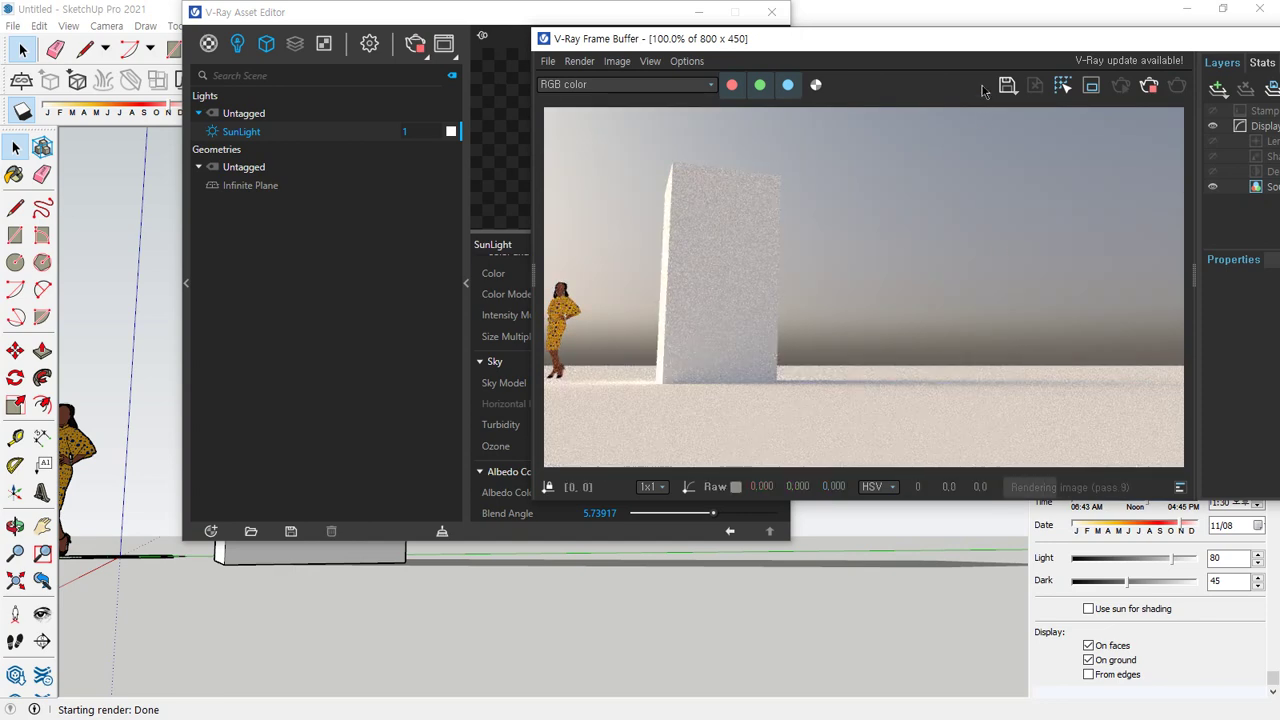
Set the sky's turbidity back to 2.5 and review the finished high-turbidity render in the frame buffer
left_click(340, 415)
double_click(592, 424)
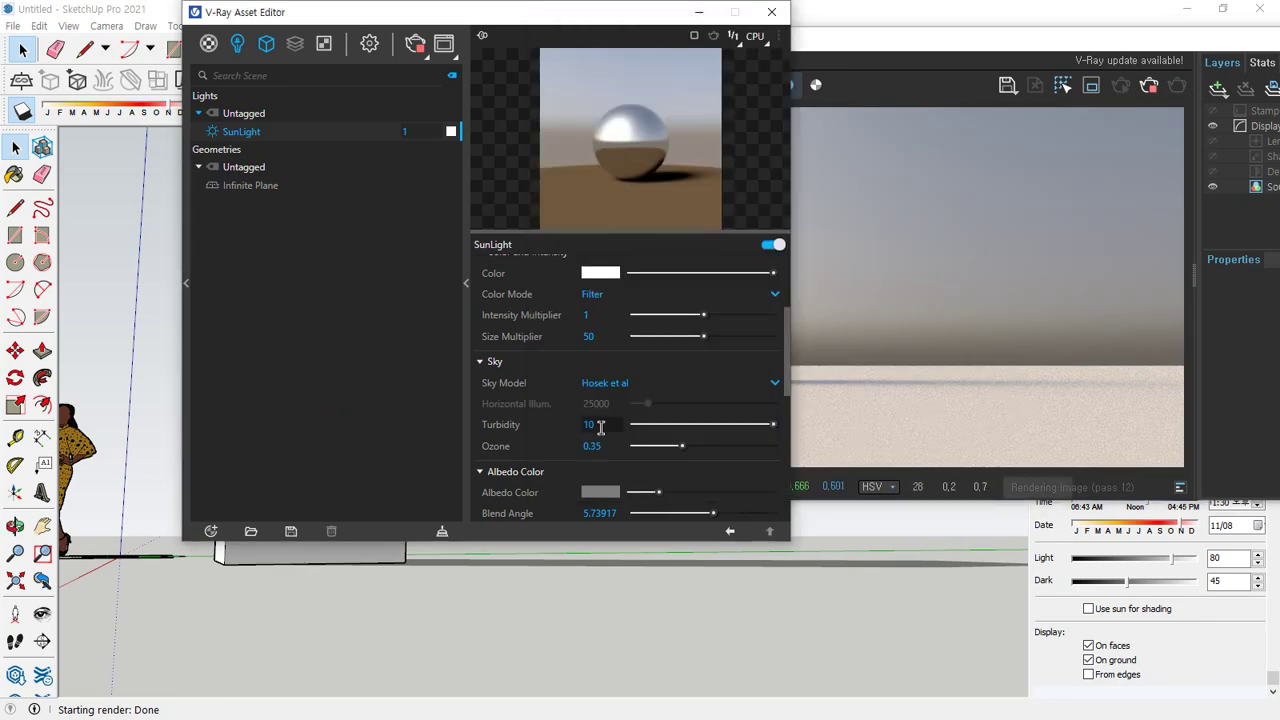
type("2.5")
key("Return")
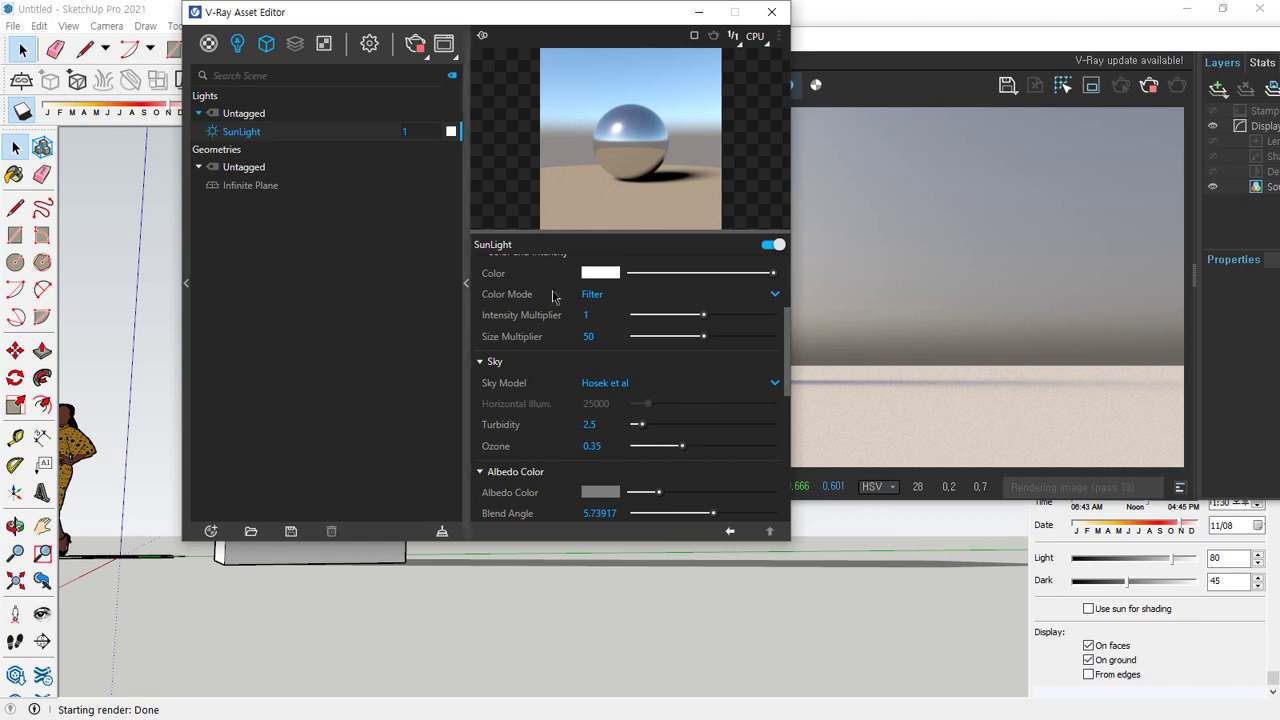
left_click(918, 272)
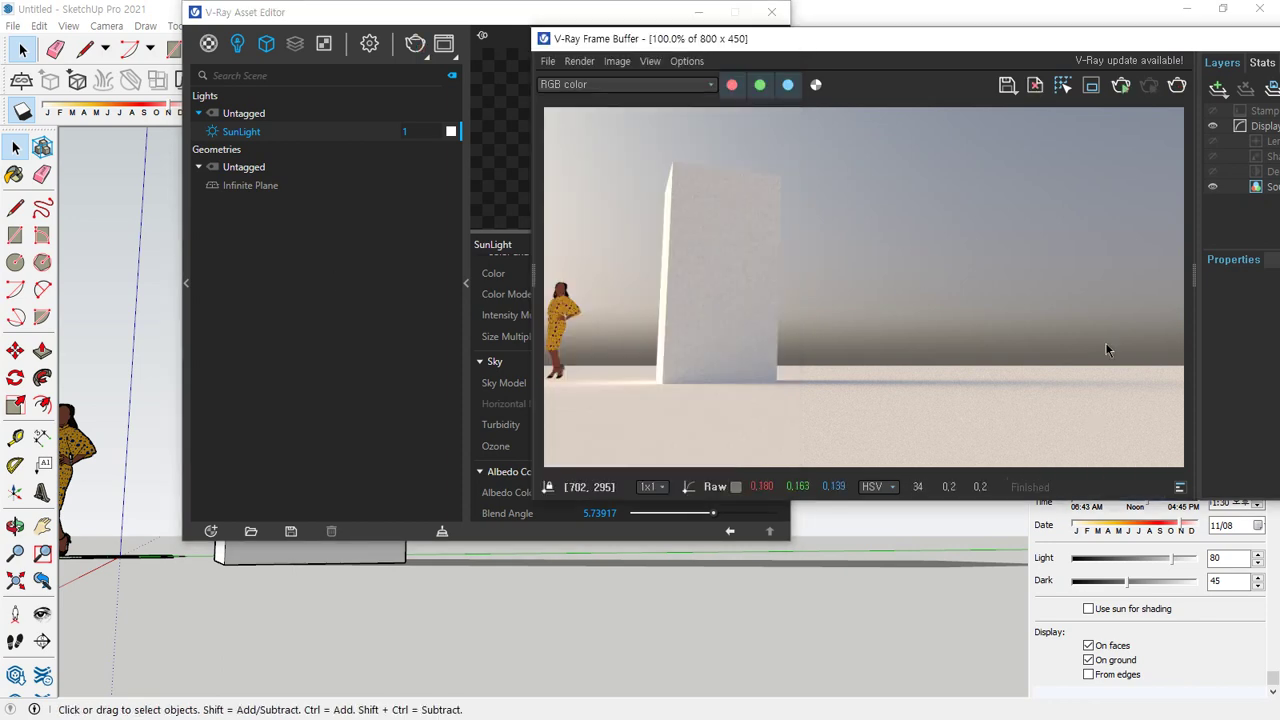
left_click(505, 330)
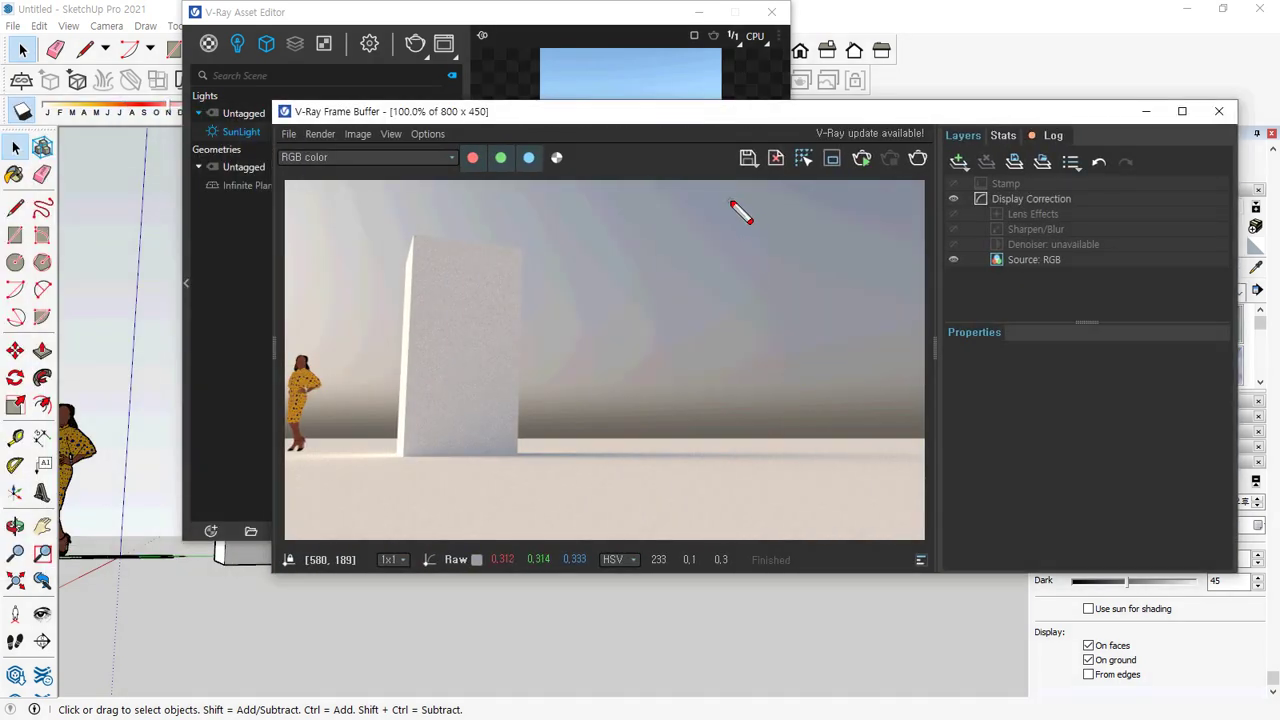
left_click_drag(730, 200, 773, 570)
mouse_move(778, 468)
left_mouse_down()
mouse_move(729, 422)
mouse_move(771, 405)
mouse_move(757, 470)
mouse_move(762, 393)
mouse_move(778, 462)
mouse_move(733, 425)
mouse_move(793, 410)
left_mouse_up()
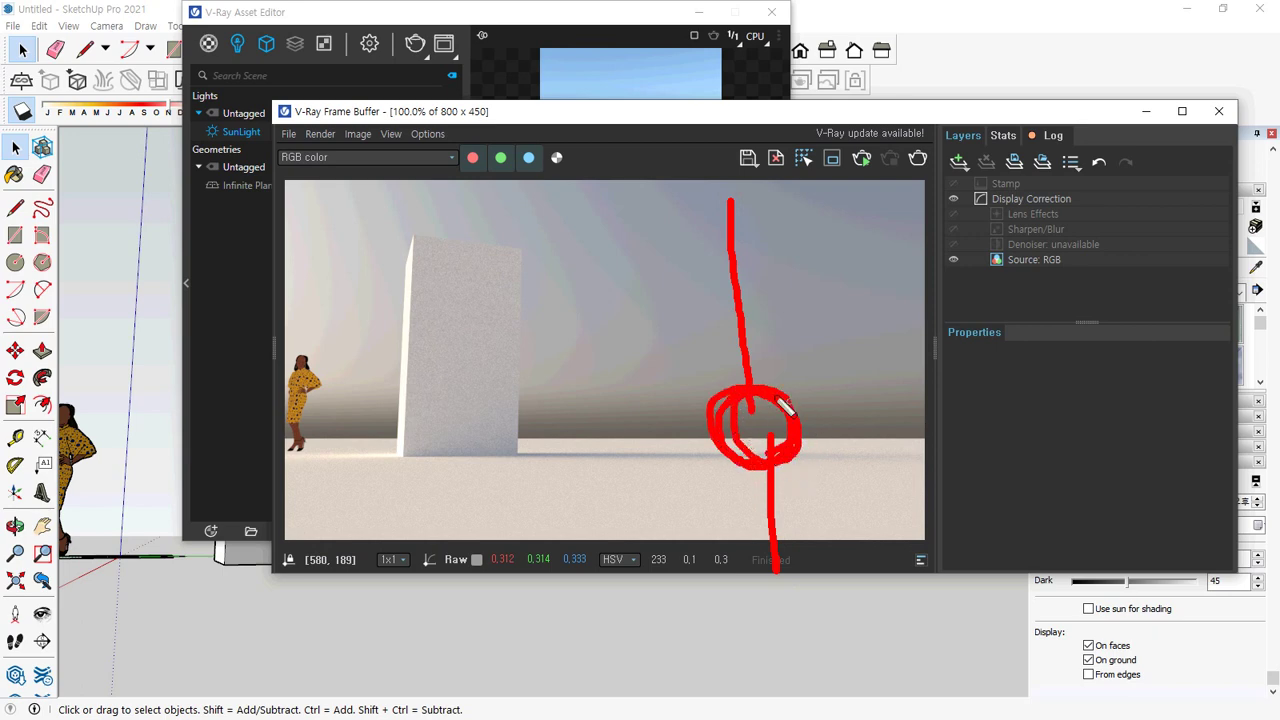
key("e")
mouse_move(788, 362)
left_mouse_down()
mouse_move(831, 451)
mouse_move(793, 383)
left_mouse_up()
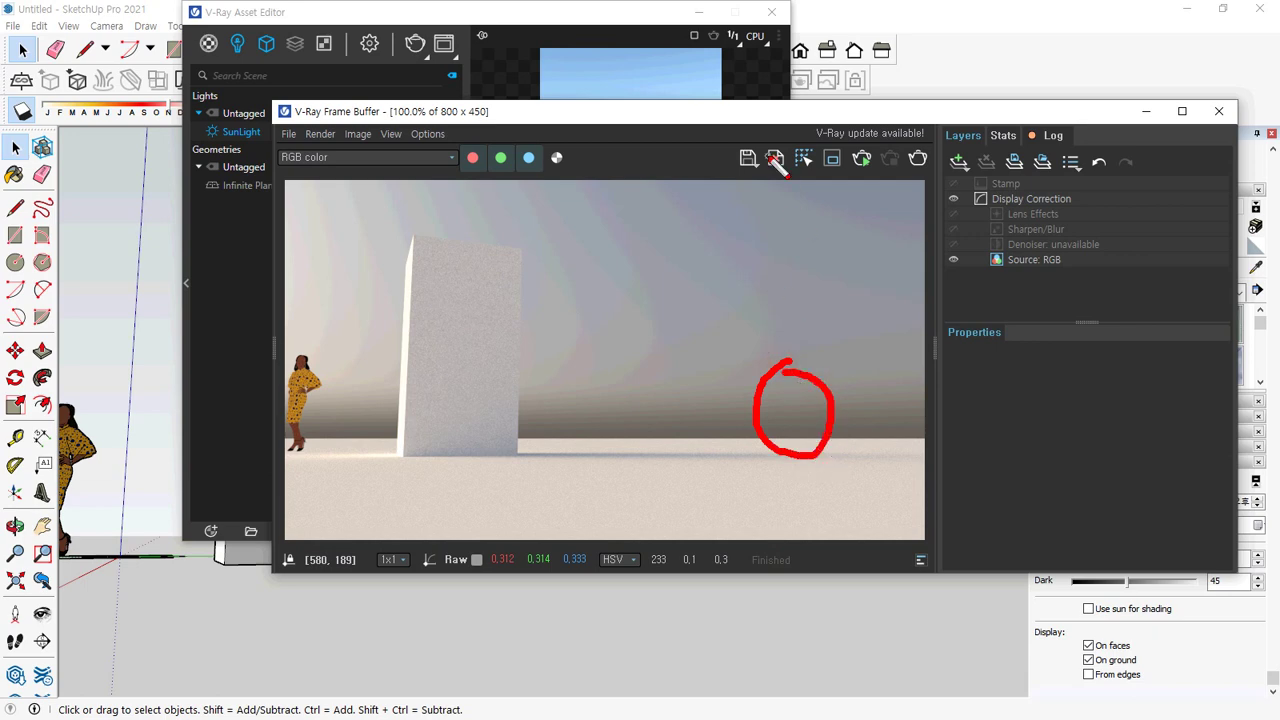
key("Escape")
Hide the infinite plane in the model and render the box without it
left_click(70, 515)
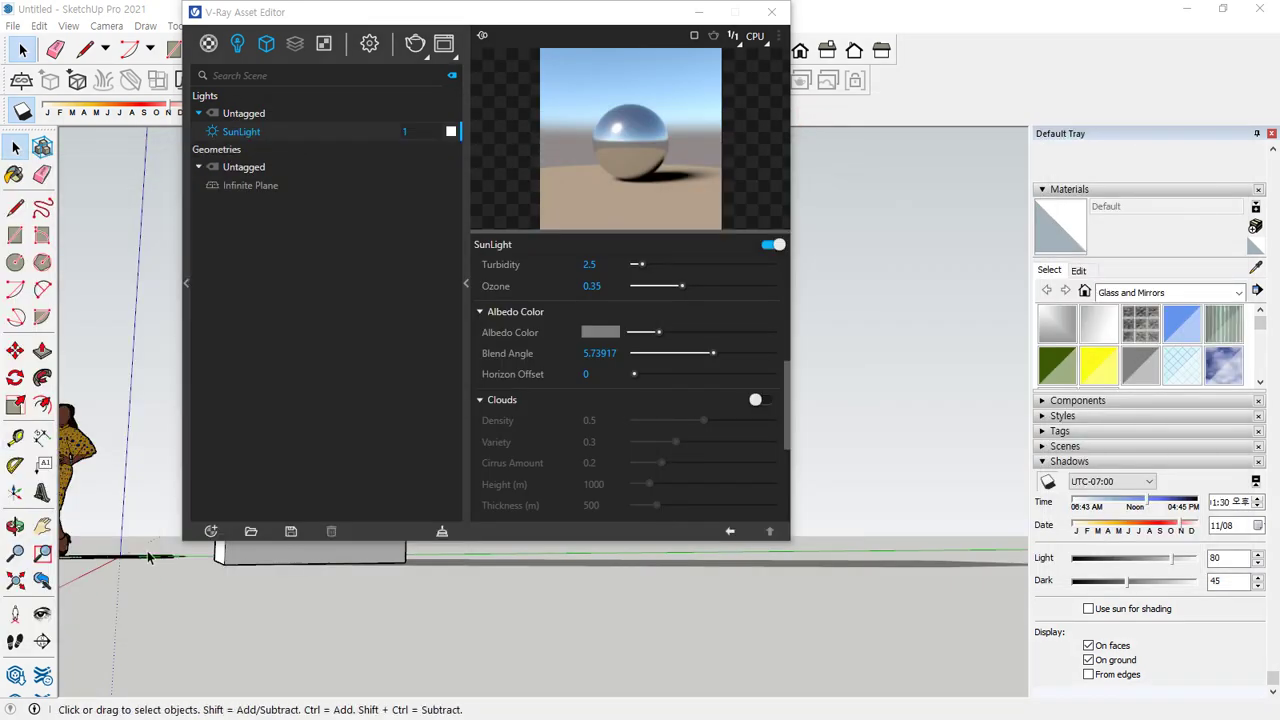
left_click(140, 557)
key("alt+Tab")
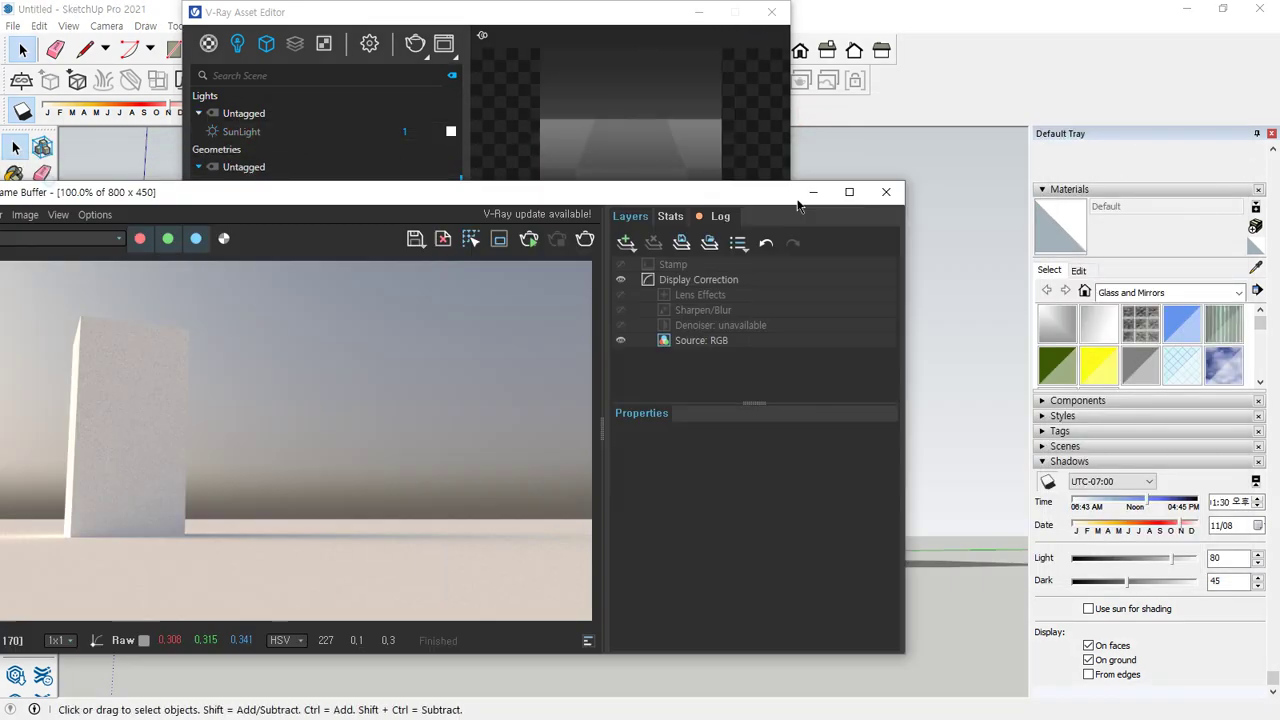
left_click_drag(797, 203, 1059, 187)
left_click(847, 221)
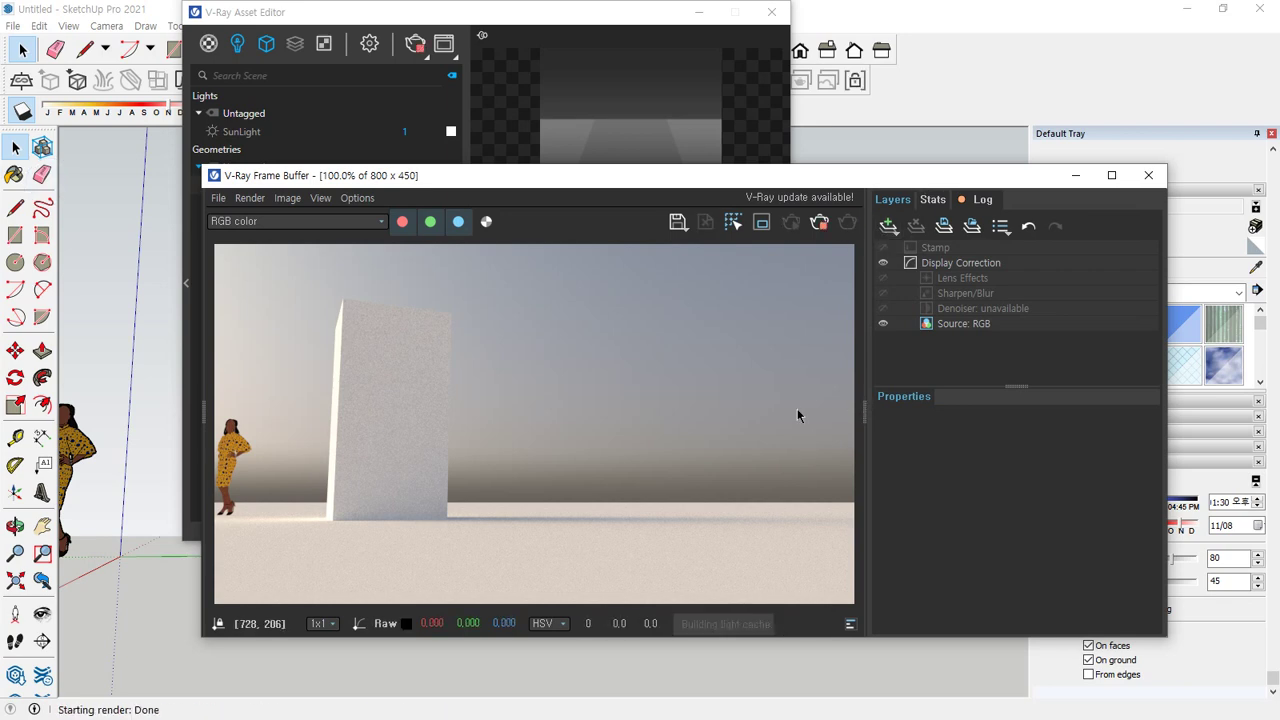
key("ctrl+2")
mouse_move(716, 516)
left_mouse_down()
mouse_move(668, 464)
mouse_move(737, 486)
mouse_move(708, 520)
left_mouse_up()
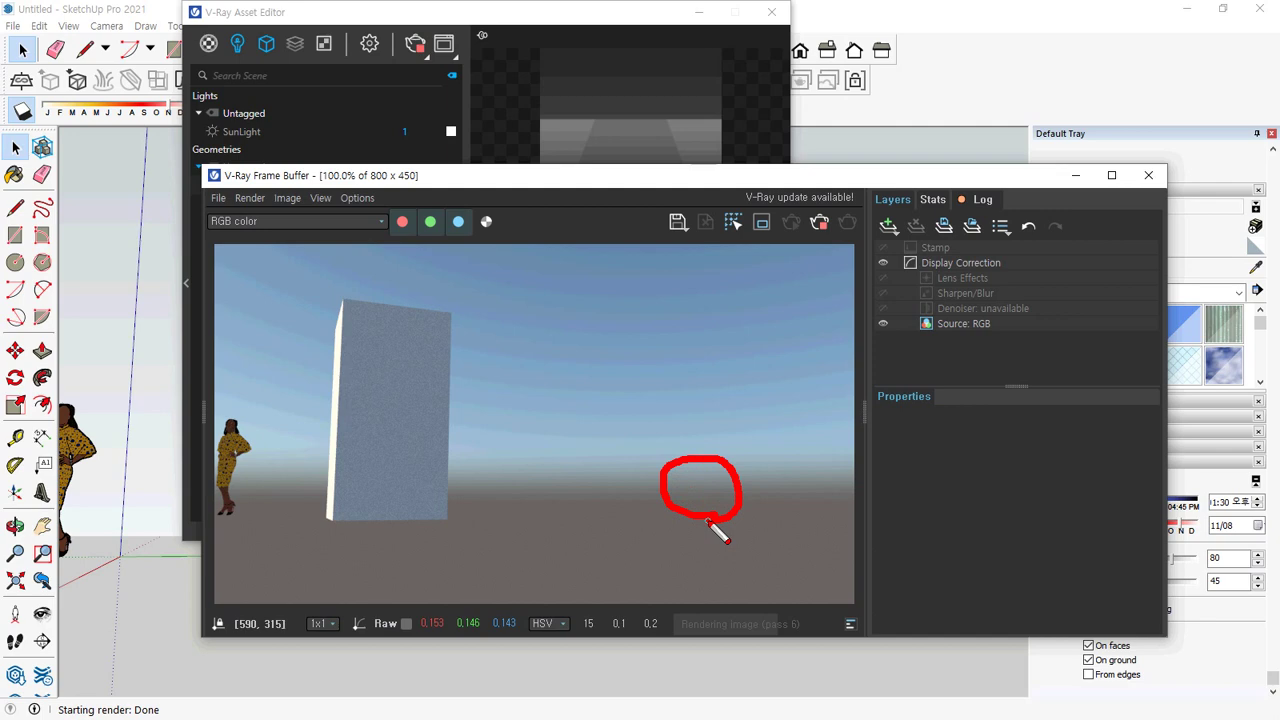
key("Escape")
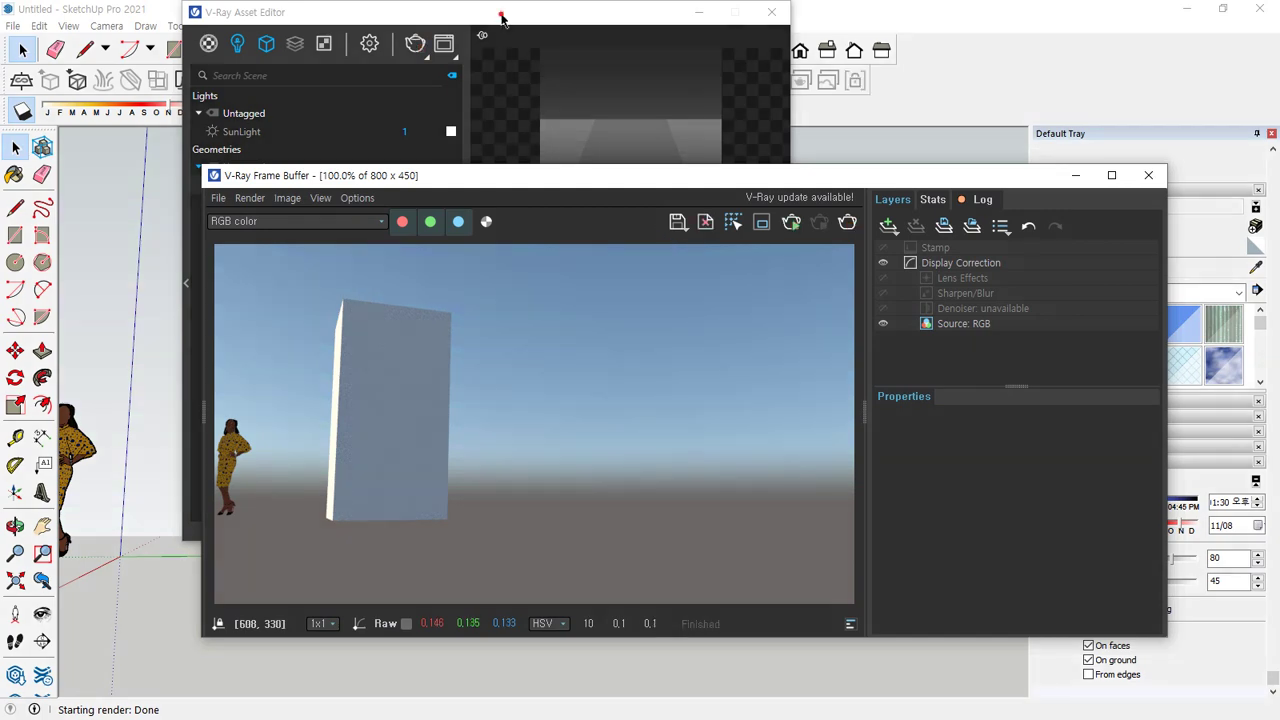
Set the SunLight's albedo Blend Angle to 0 and render the box
left_click_drag(501, 14, 338, 14)
left_click(88, 138)
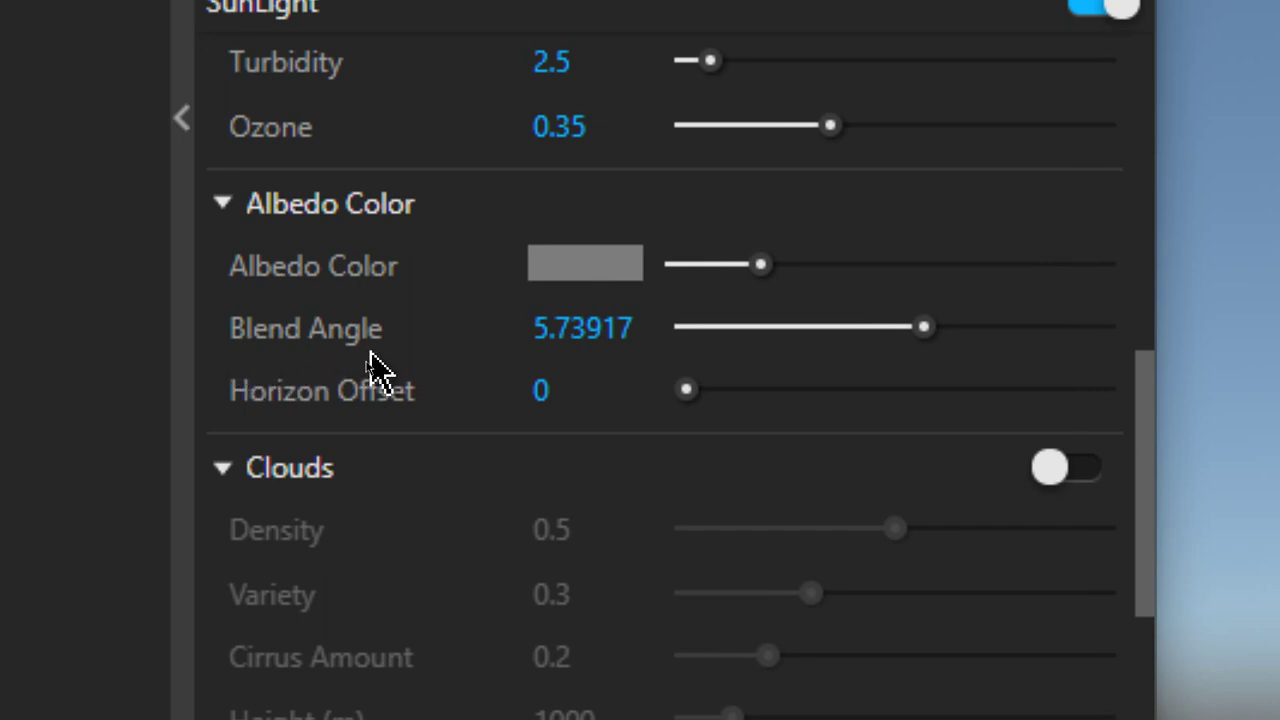
left_click(632, 338)
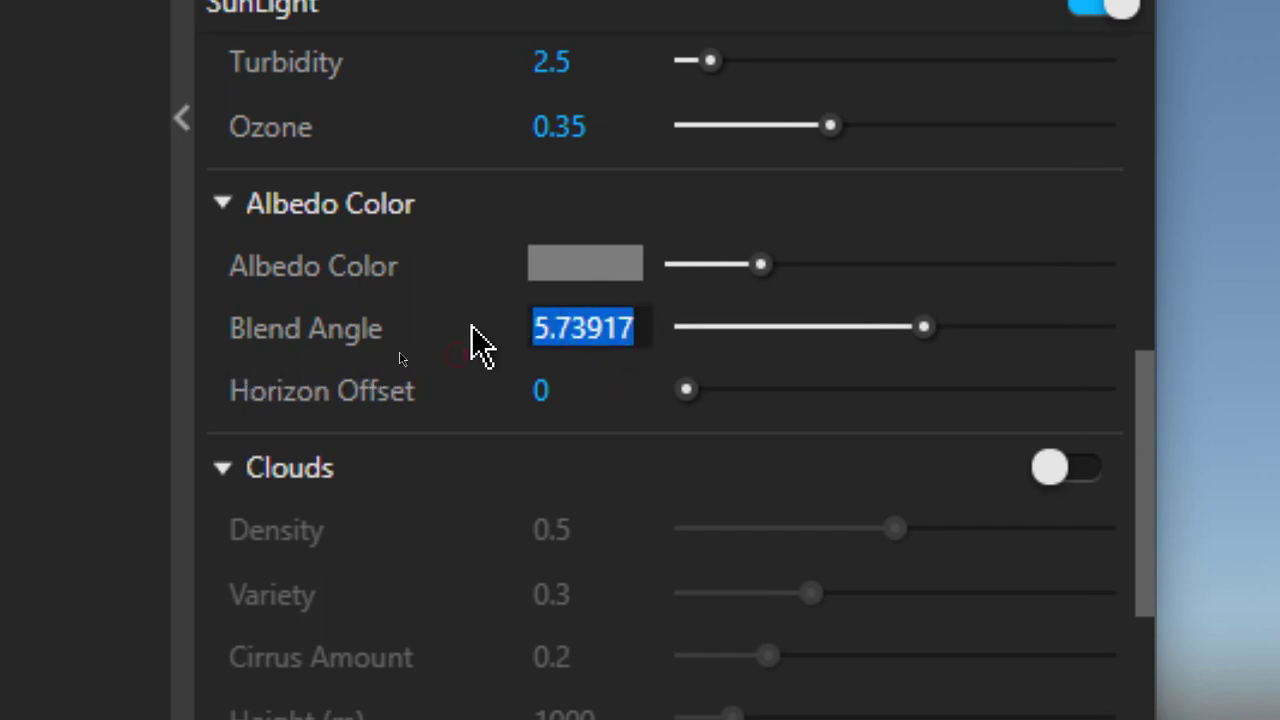
key("BackSpace")
left_click_drag(875, 340, 596, 347)
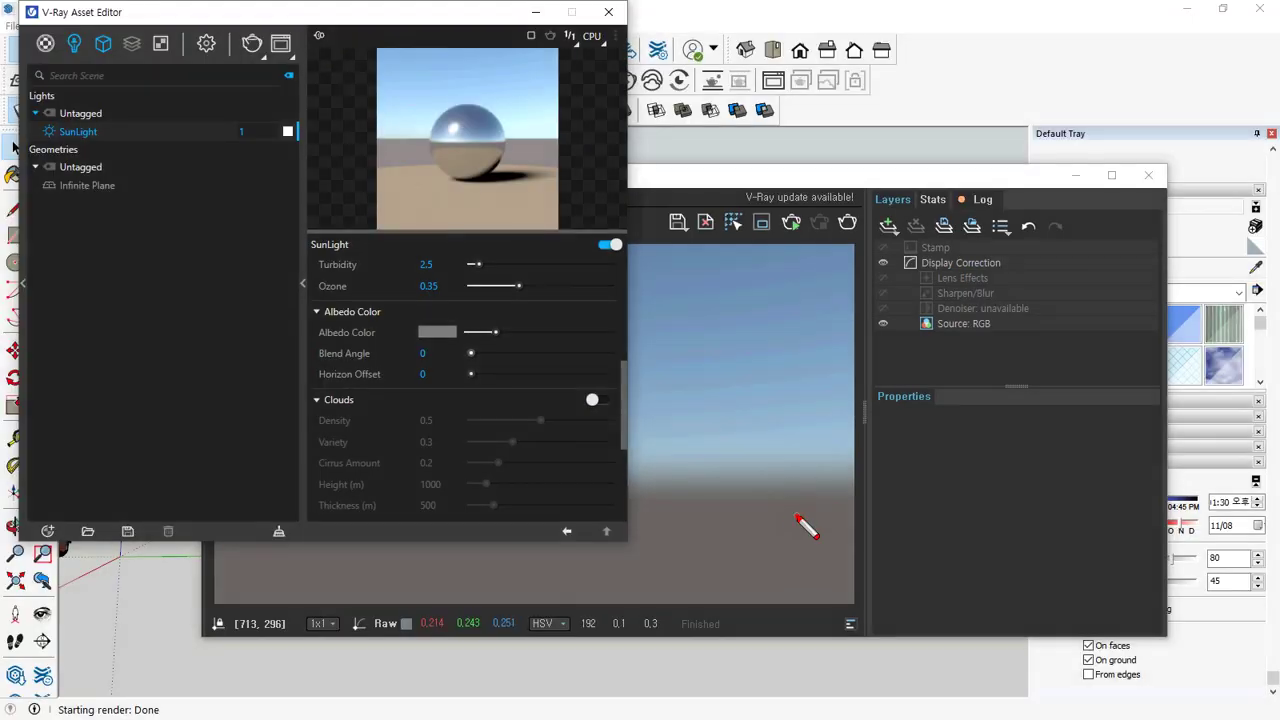
mouse_move(800, 455)
left_mouse_down()
mouse_move(768, 462)
mouse_move(845, 492)
mouse_move(717, 486)
left_mouse_up()
key("Escape")
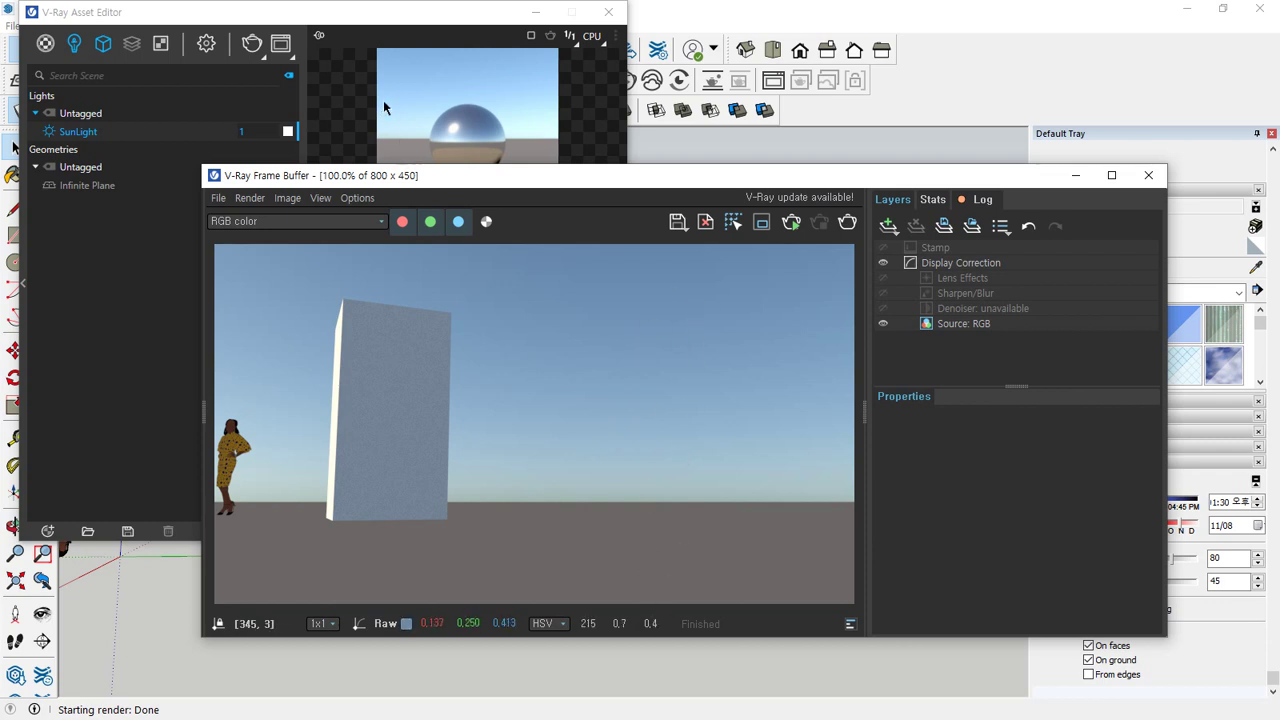
Restore the SunLight's Blend Angle to 5.73917 and render the box
left_click(417, 19)
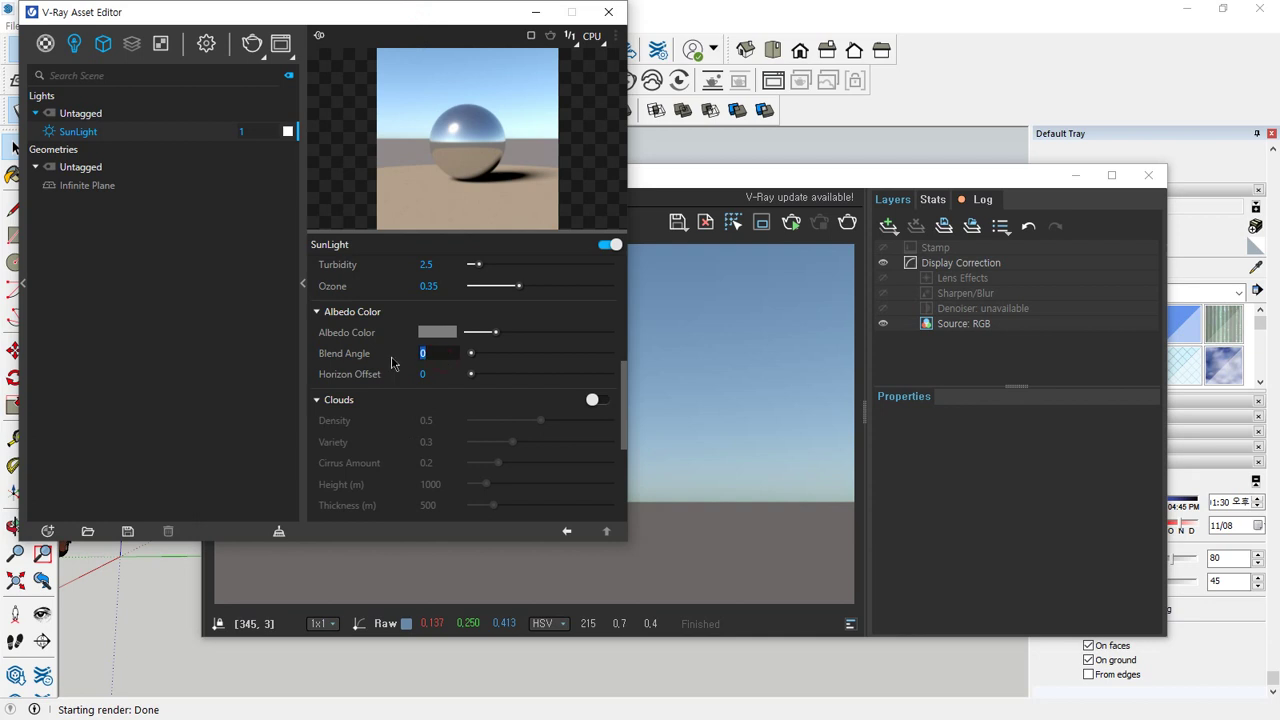
left_click(847, 222)
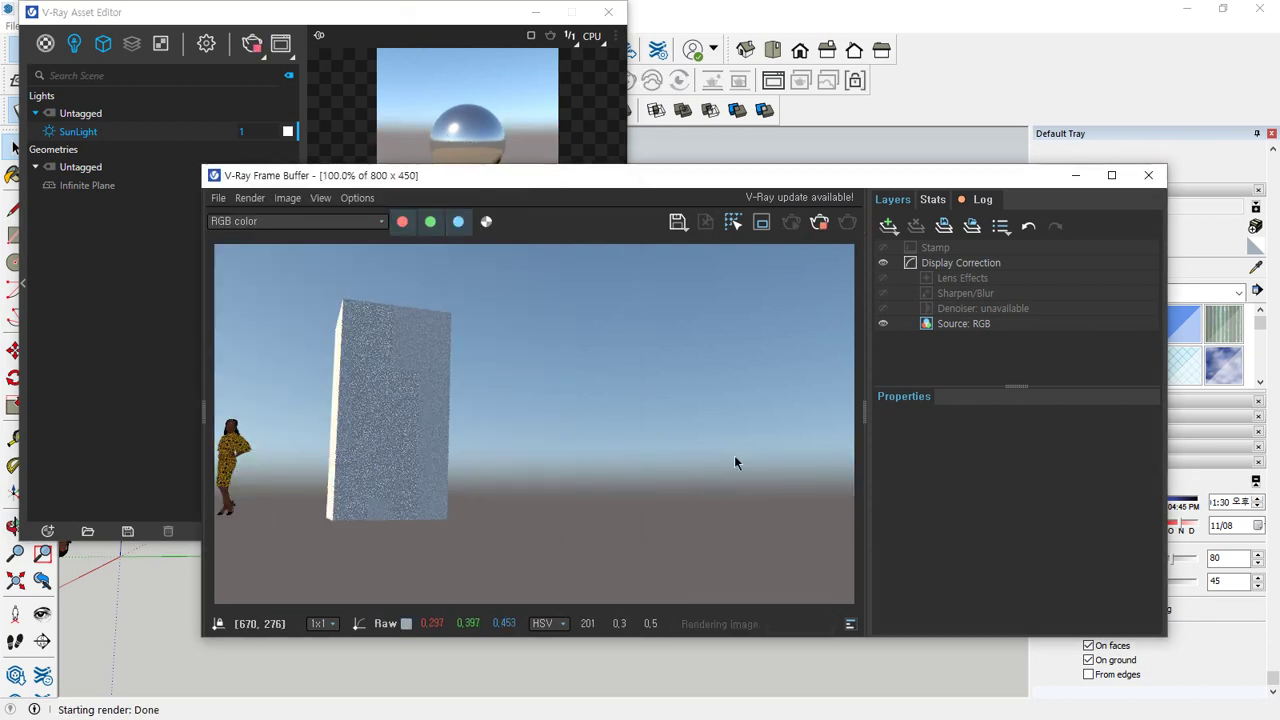
Raise the SunLight's Horizon Offset to 10 and render the box to compare the horizon line
left_click(440, 14)
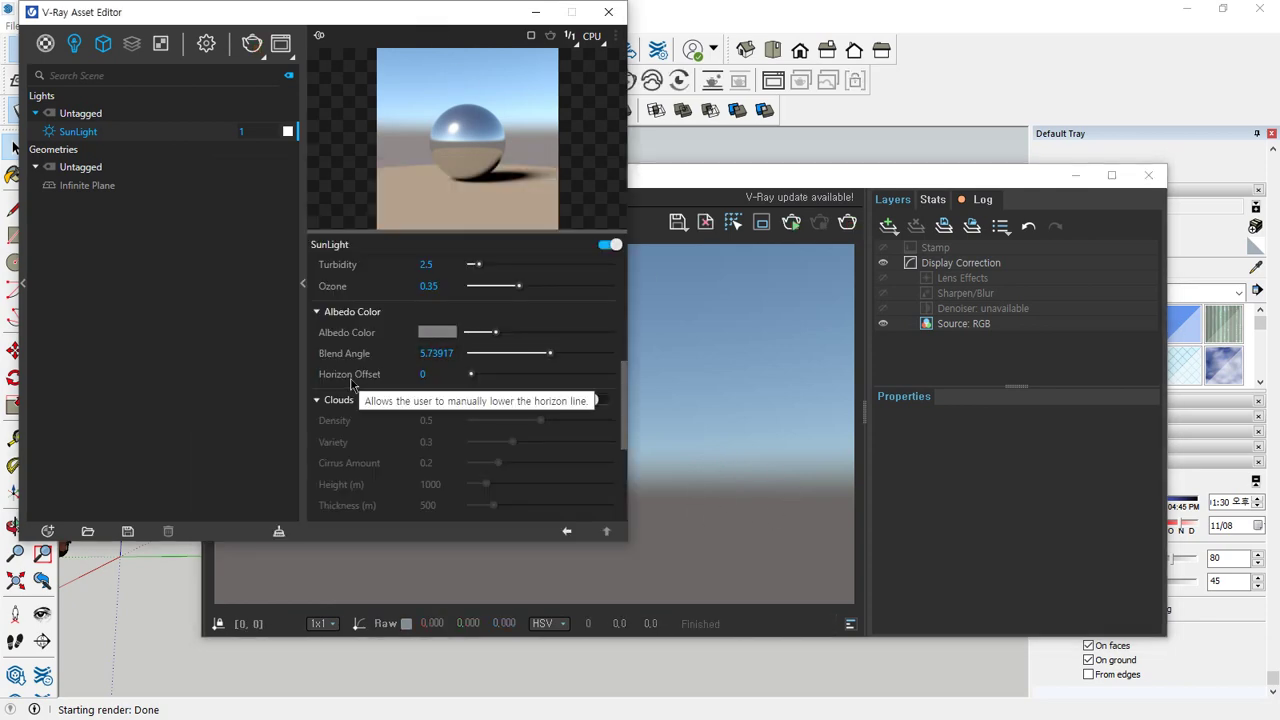
left_click_drag(471, 375, 619, 373)
left_click(744, 370)
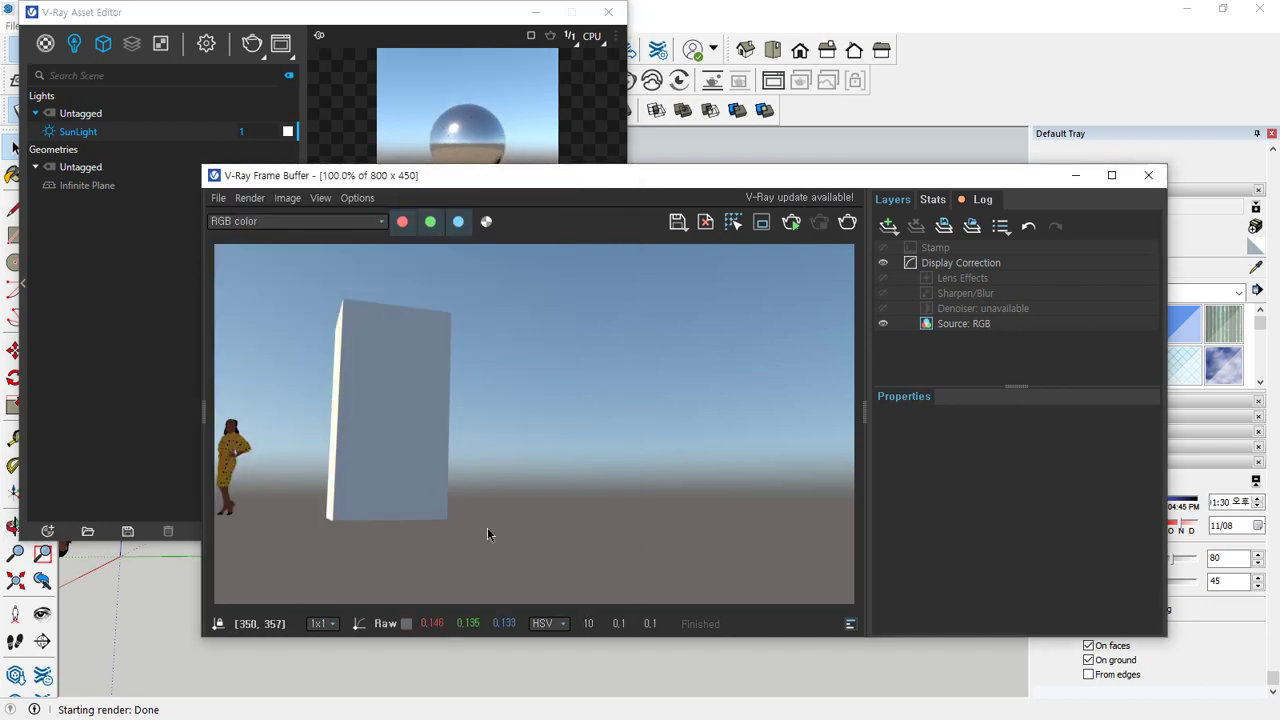
left_click_drag(247, 484, 927, 486)
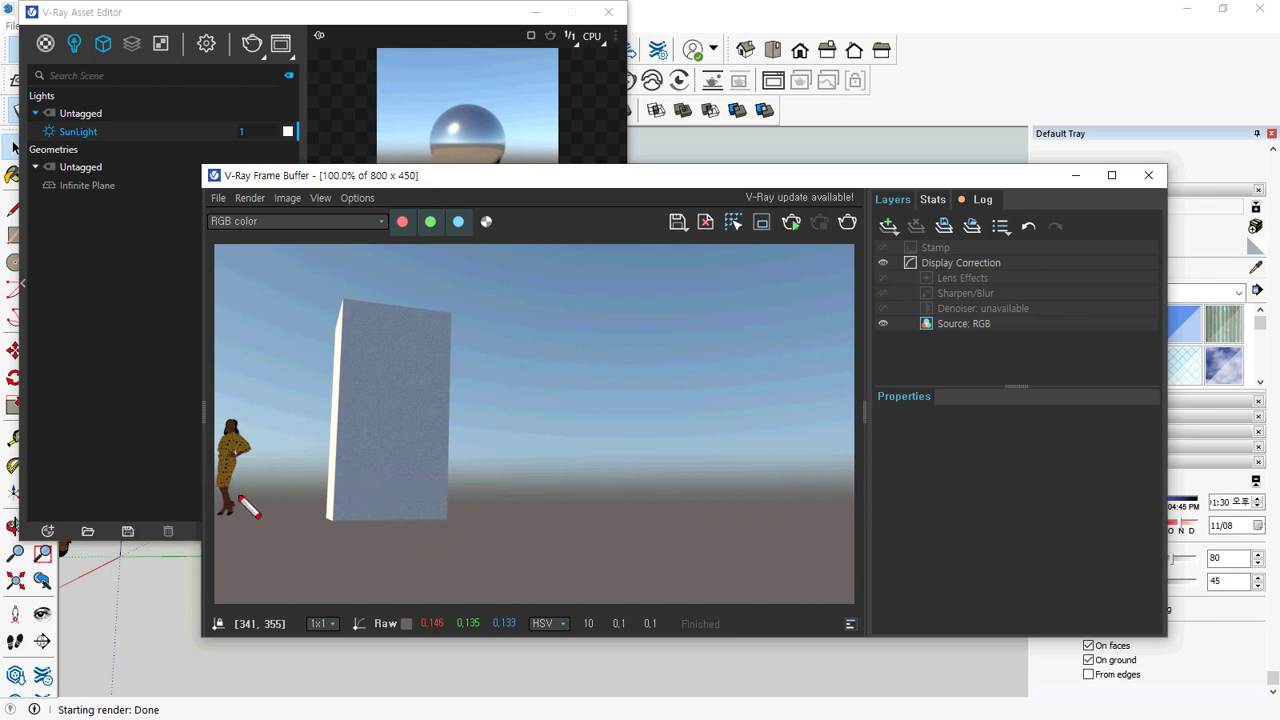
left_click_drag(240, 498, 238, 490)
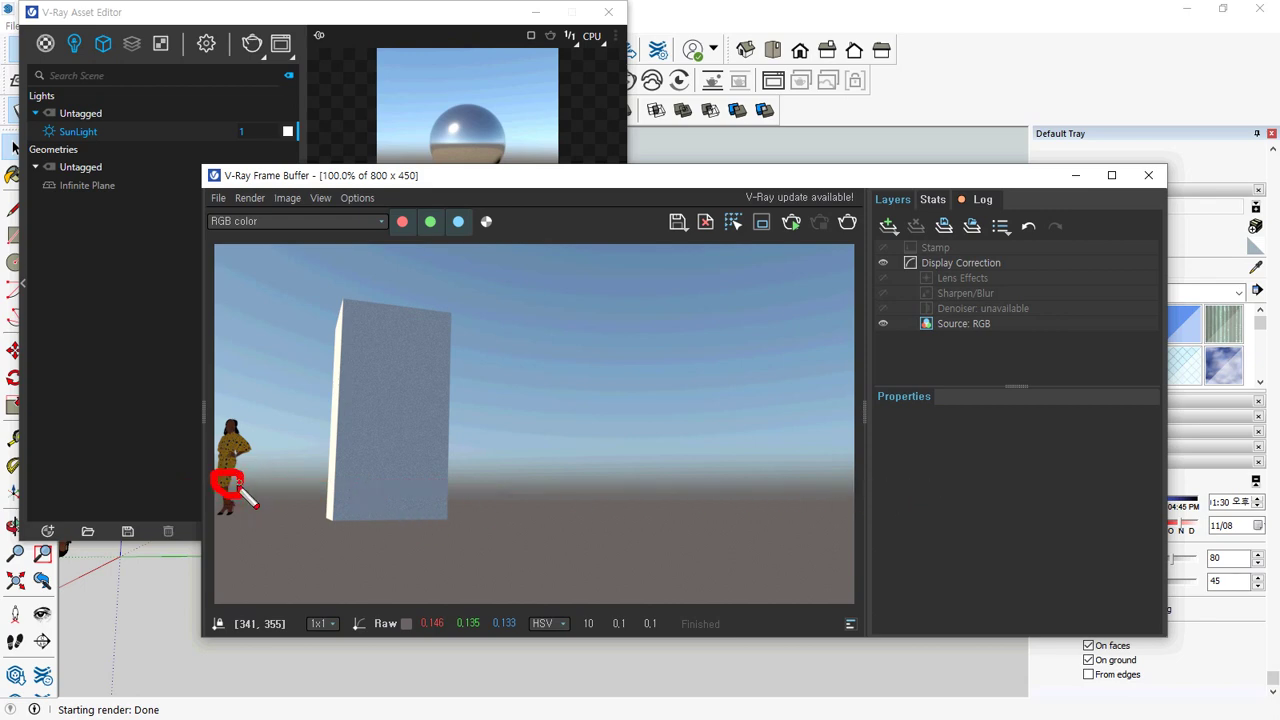
left_click(840, 226)
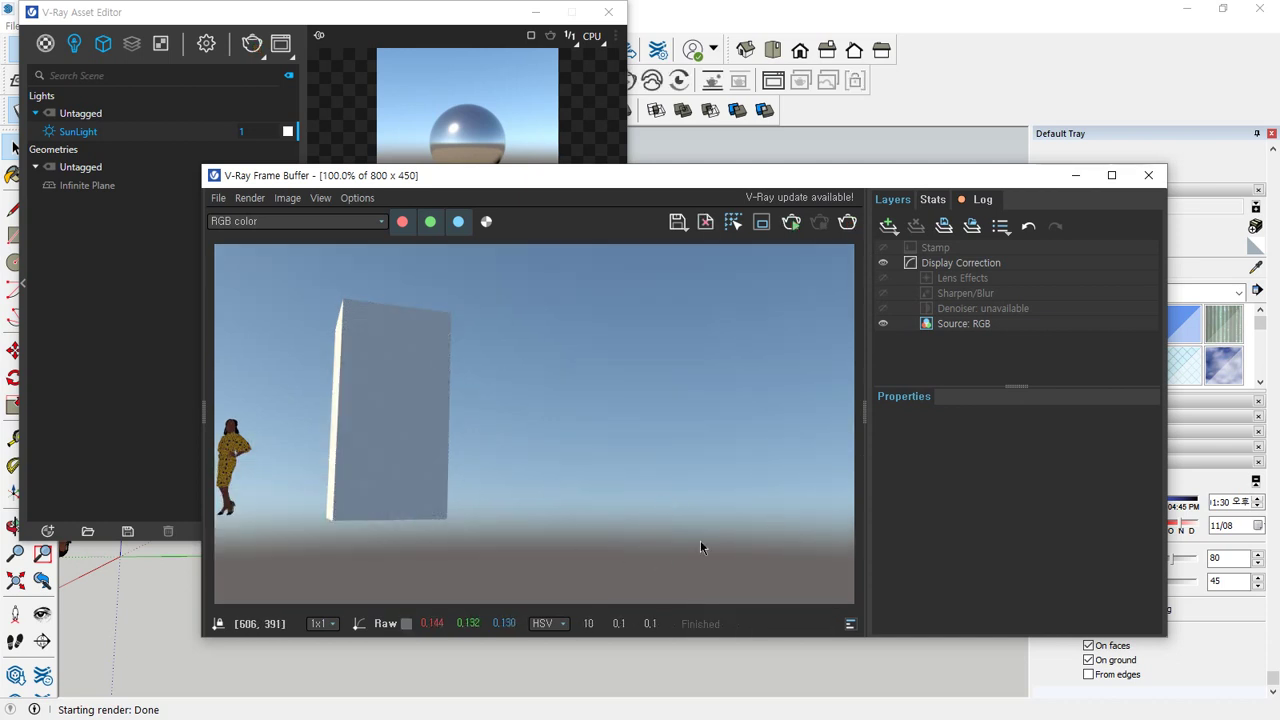
Set the SunLight's Horizon Offset to 0 and render the box
left_click(412, 22)
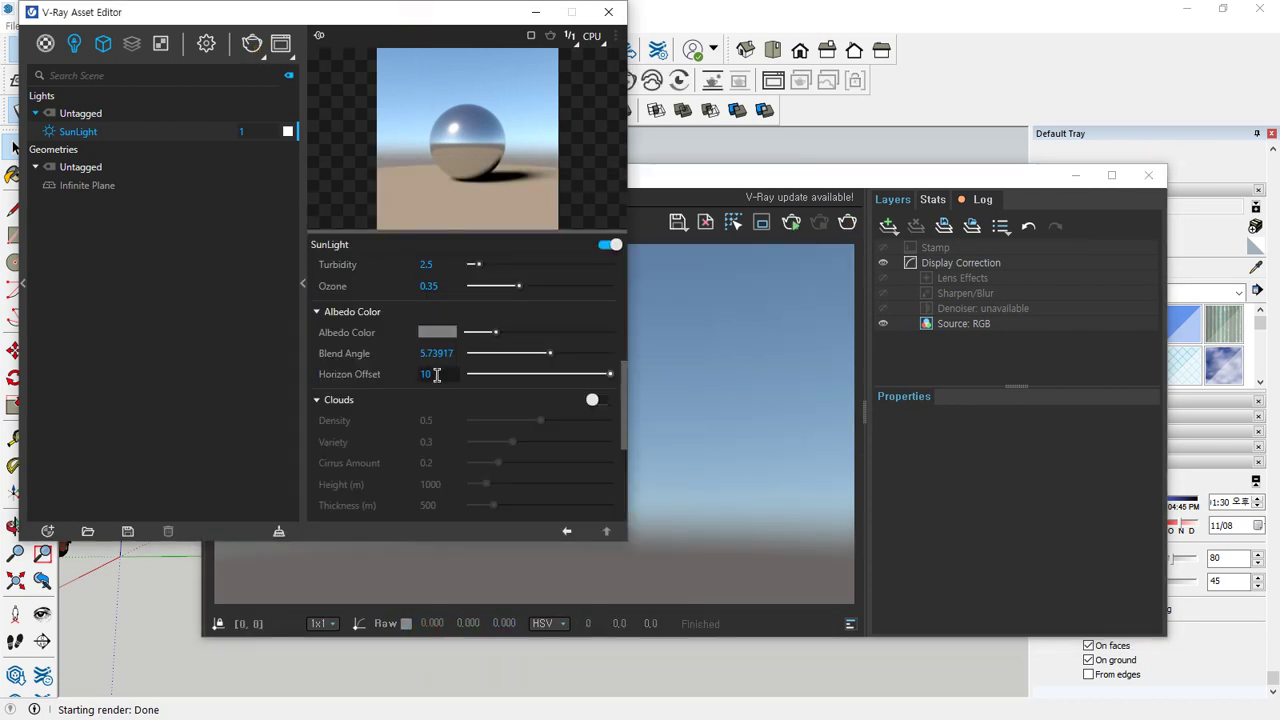
type("0")
key("Return")
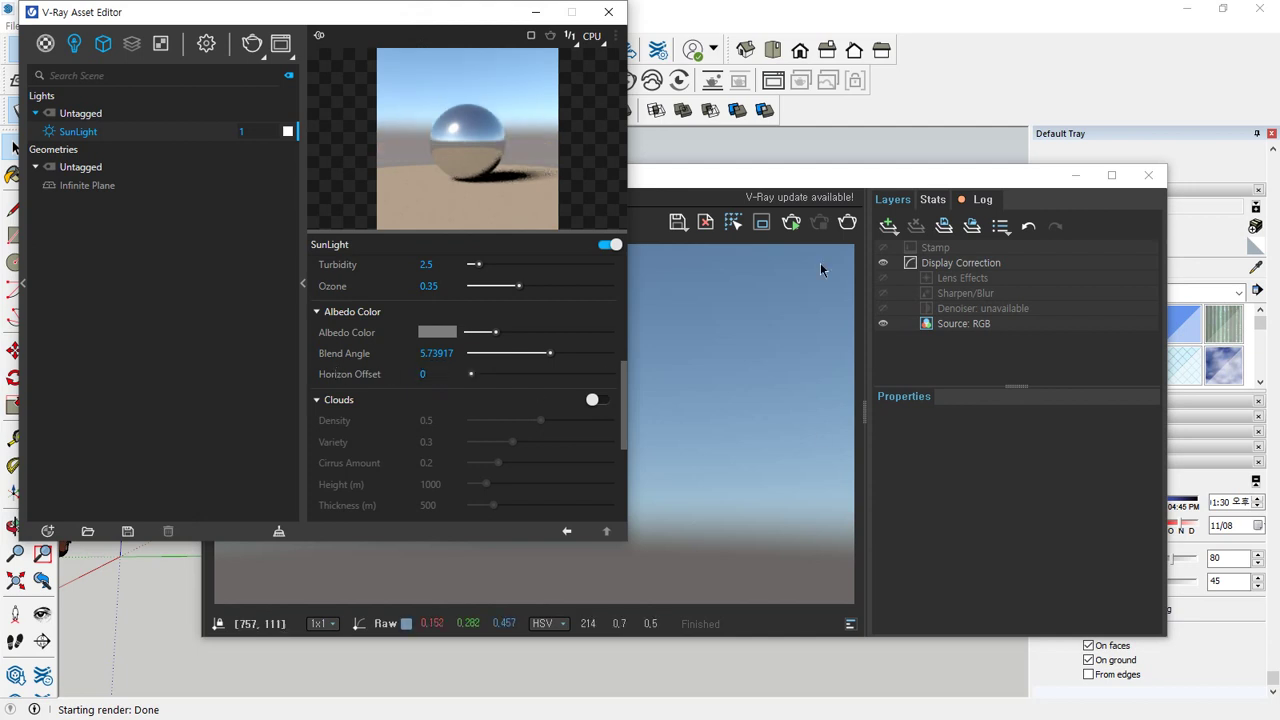
left_click(847, 222)
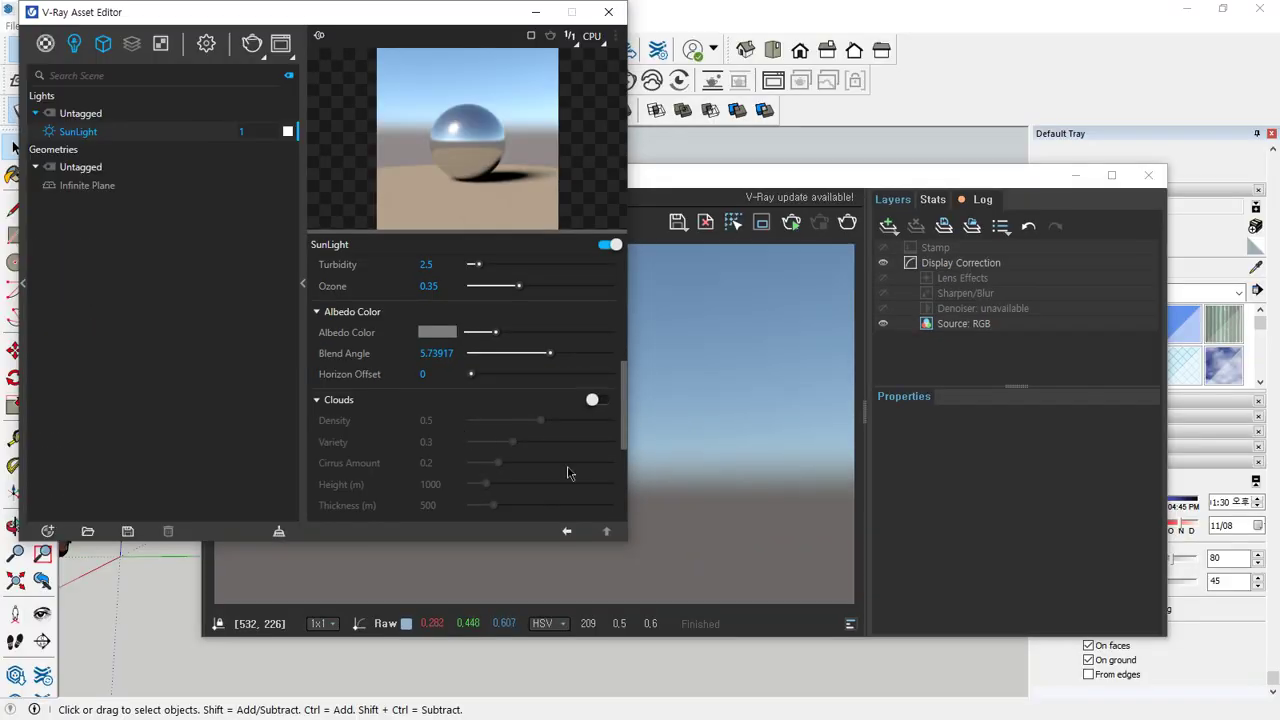
left_click(803, 431)
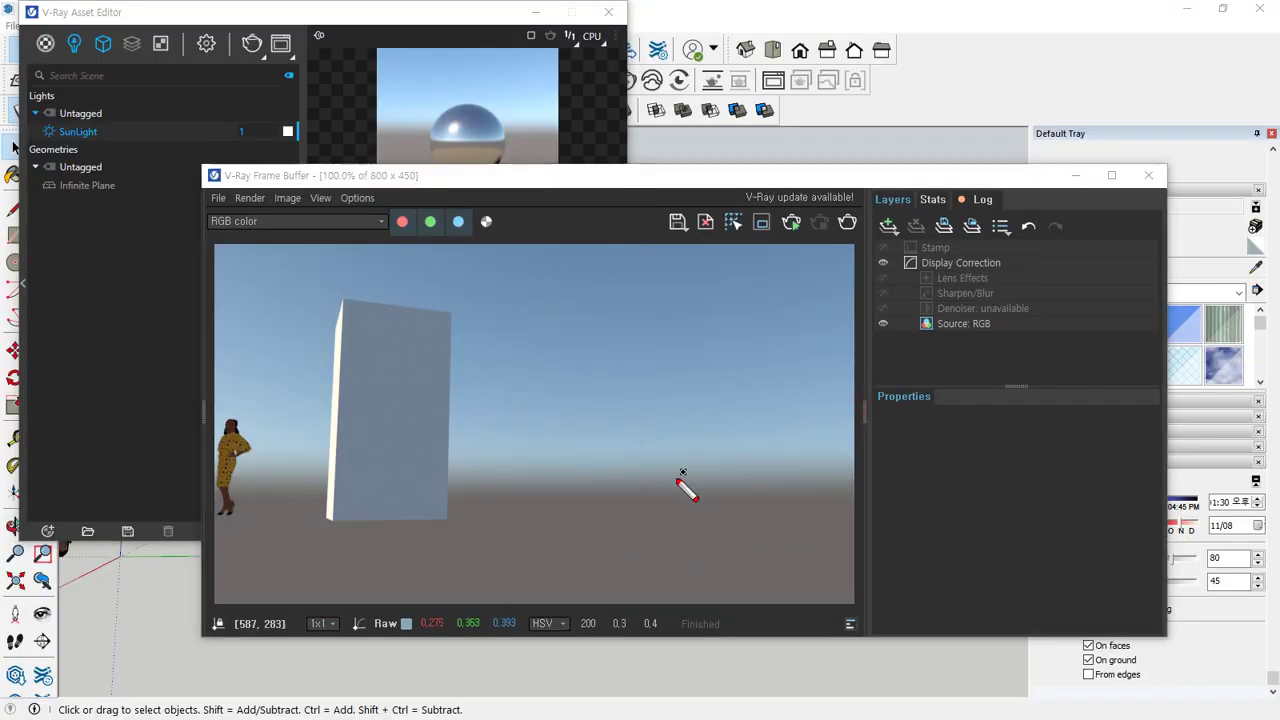
mouse_move(622, 487)
left_mouse_down()
mouse_move(551, 337)
mouse_move(837, 366)
mouse_move(687, 522)
left_mouse_up()
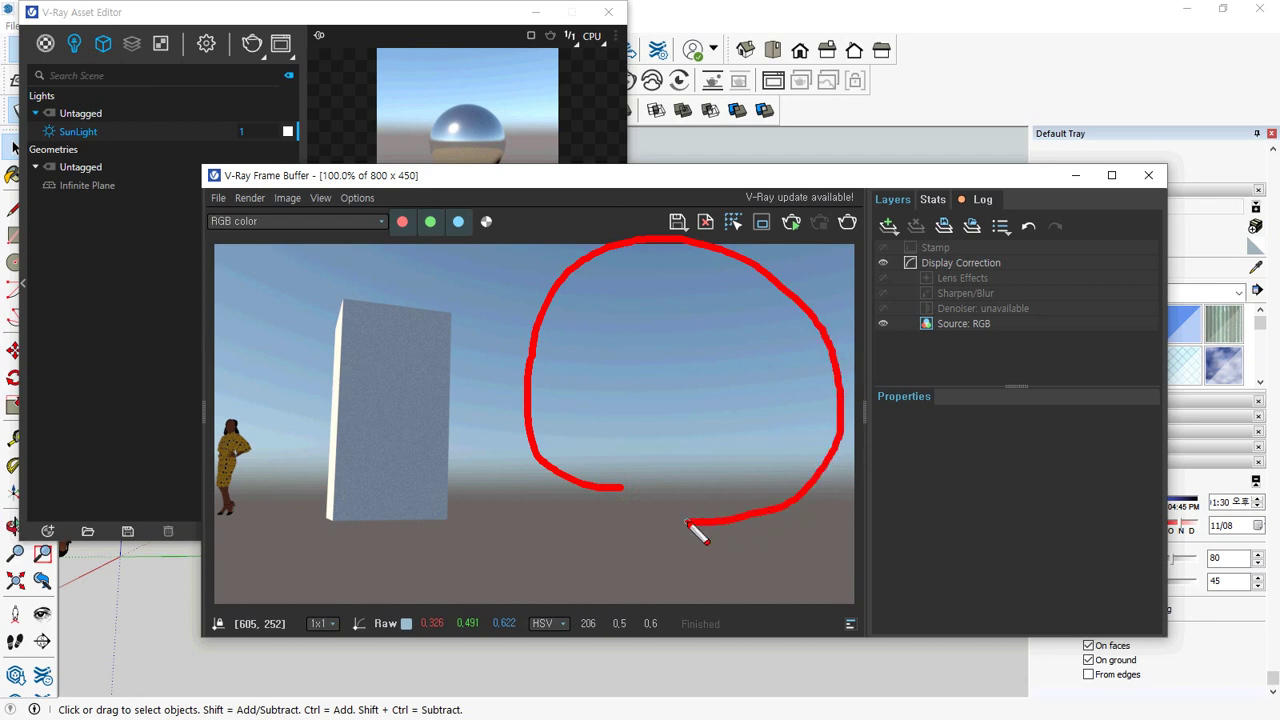
Enable Clouds for the SunLight and render the box with the cloudy sky
left_click(446, 37)
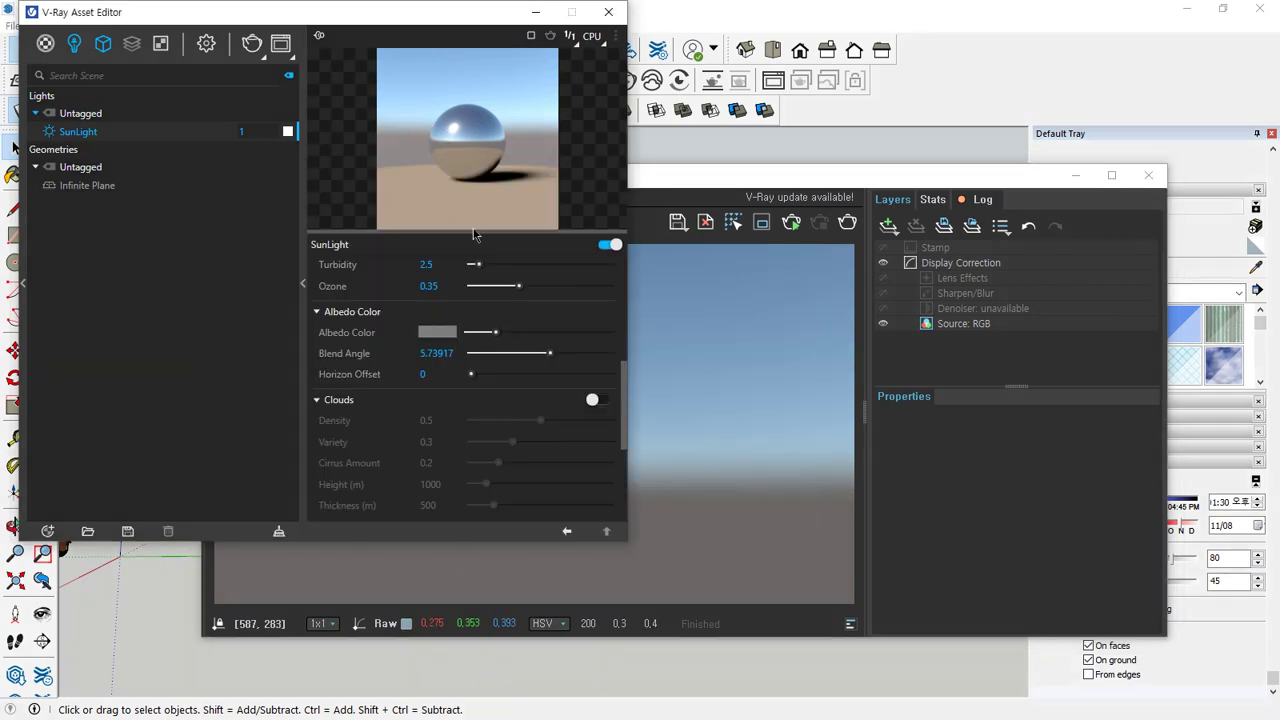
left_click(598, 400)
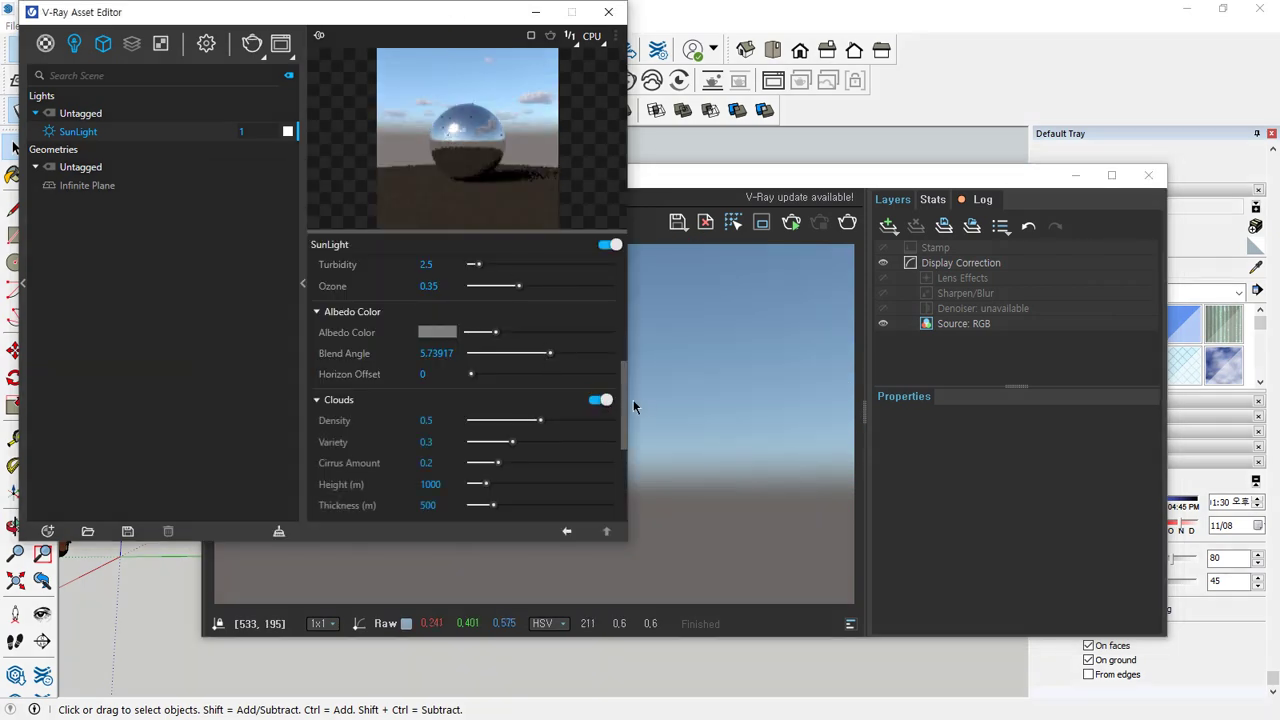
left_click(812, 370)
left_click(849, 223)
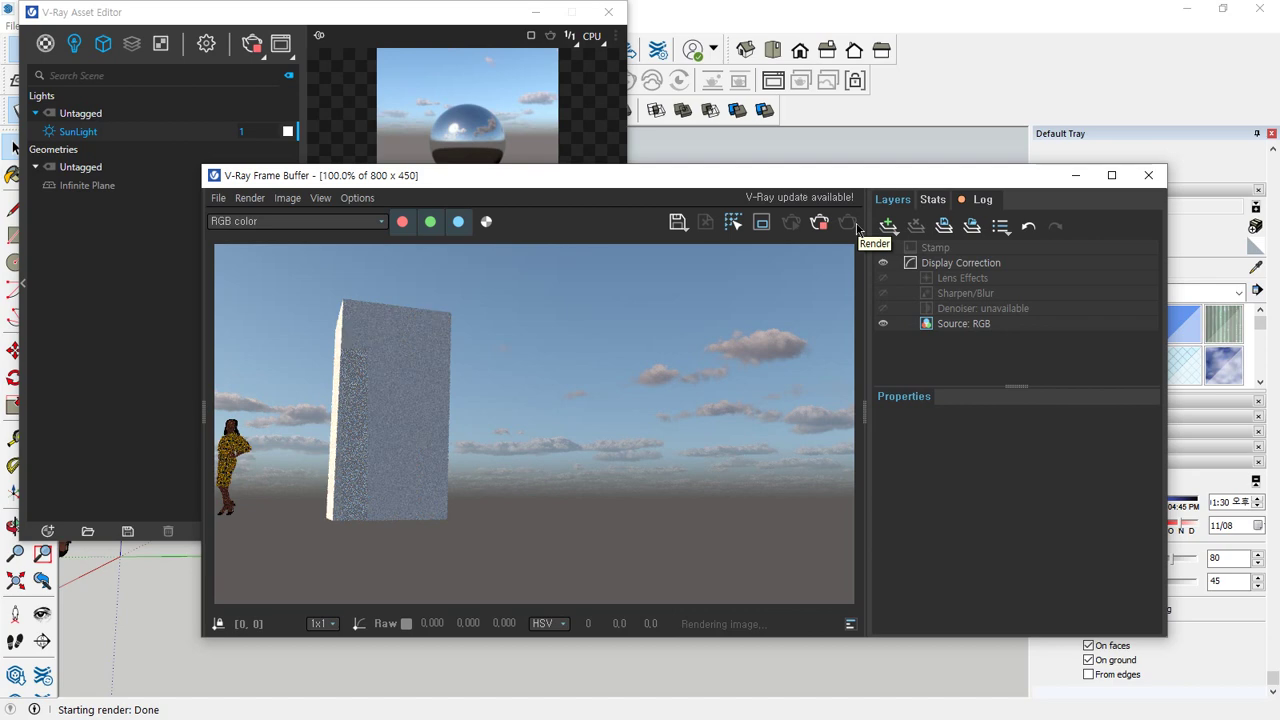
Raise the clouds' Density to 1 and render the box
left_click(366, 8)
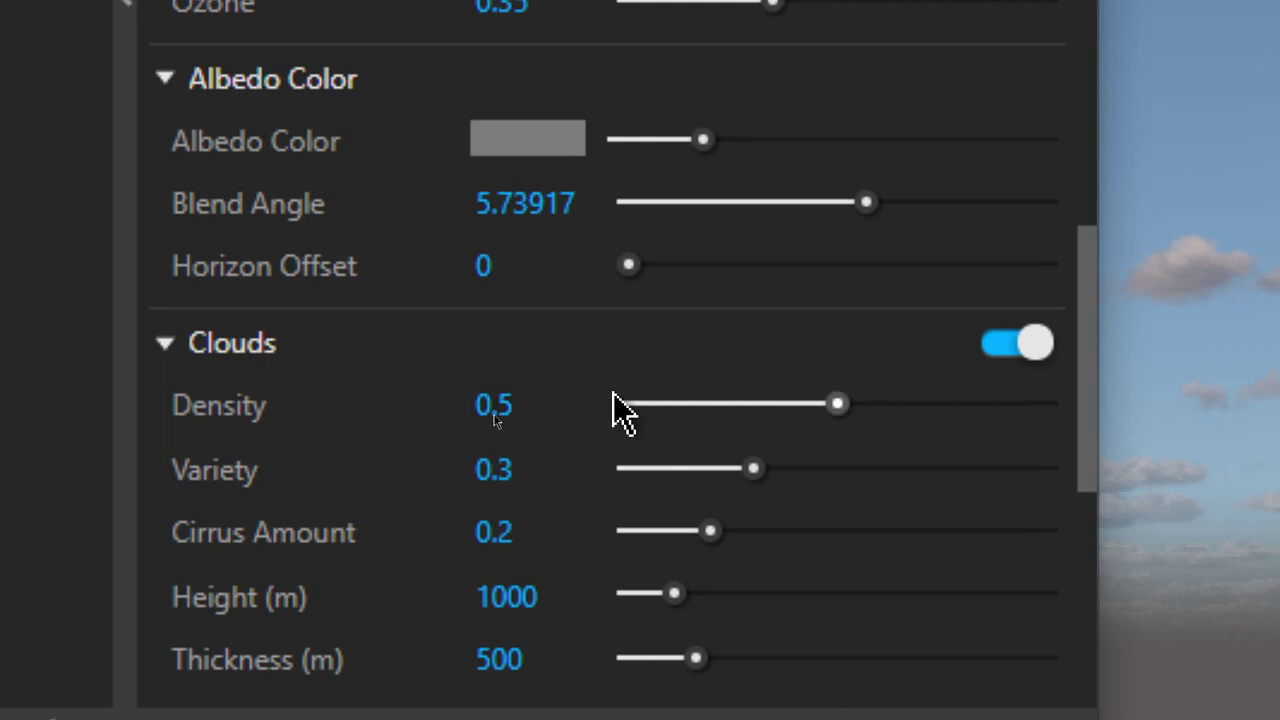
left_click_drag(930, 404, 1091, 414)
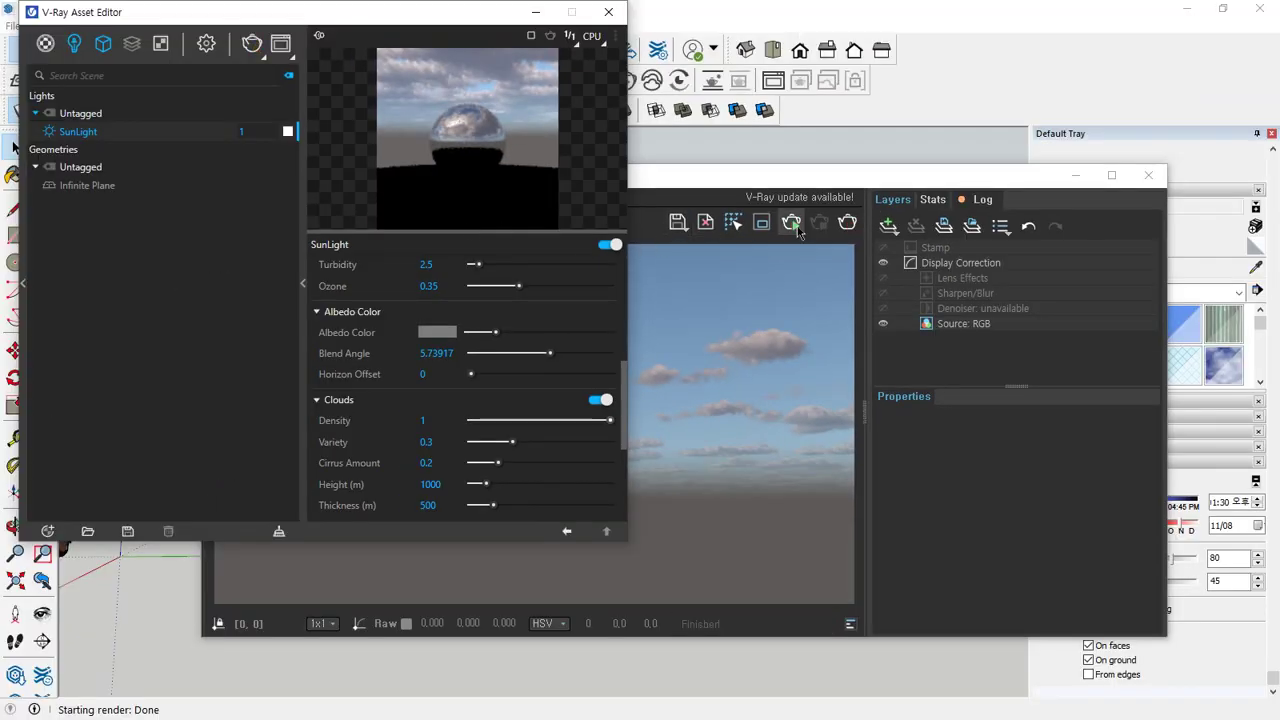
left_click(817, 582)
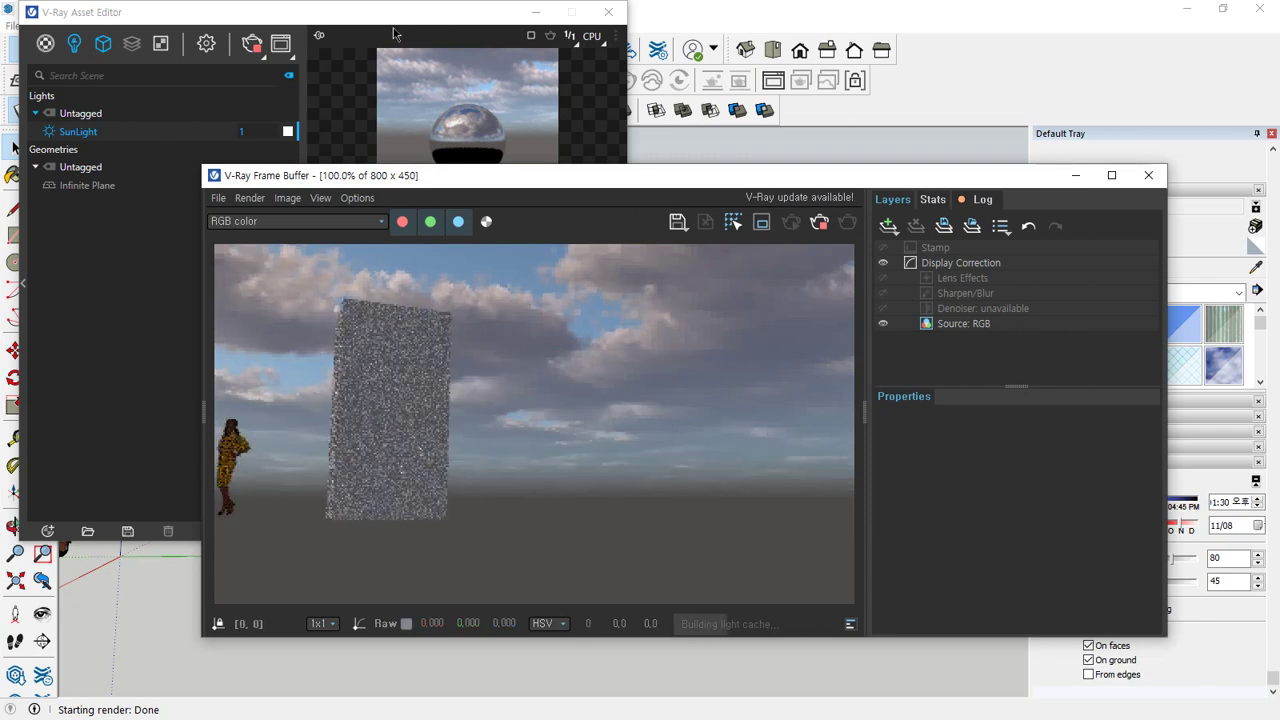
Set the clouds' Density to 0.5 and Variety to 0.8, and restart the render of the box
left_click(432, 138)
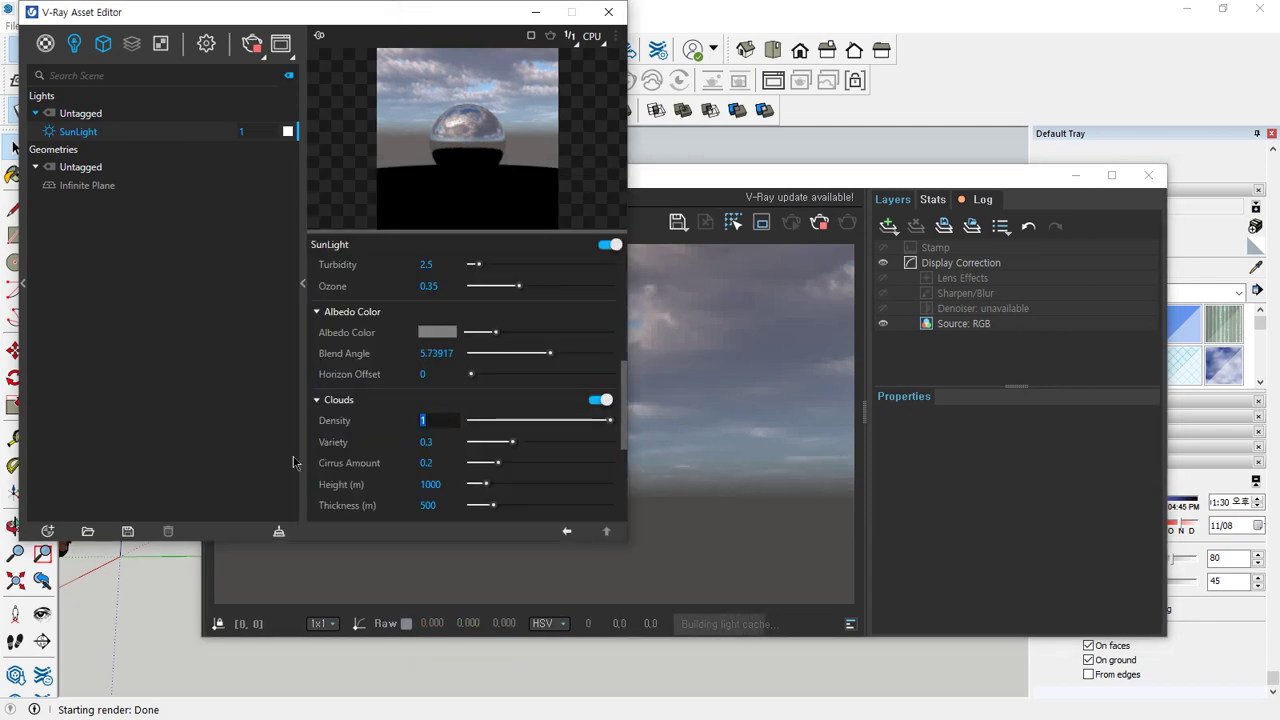
type("0.5")
key("Return")
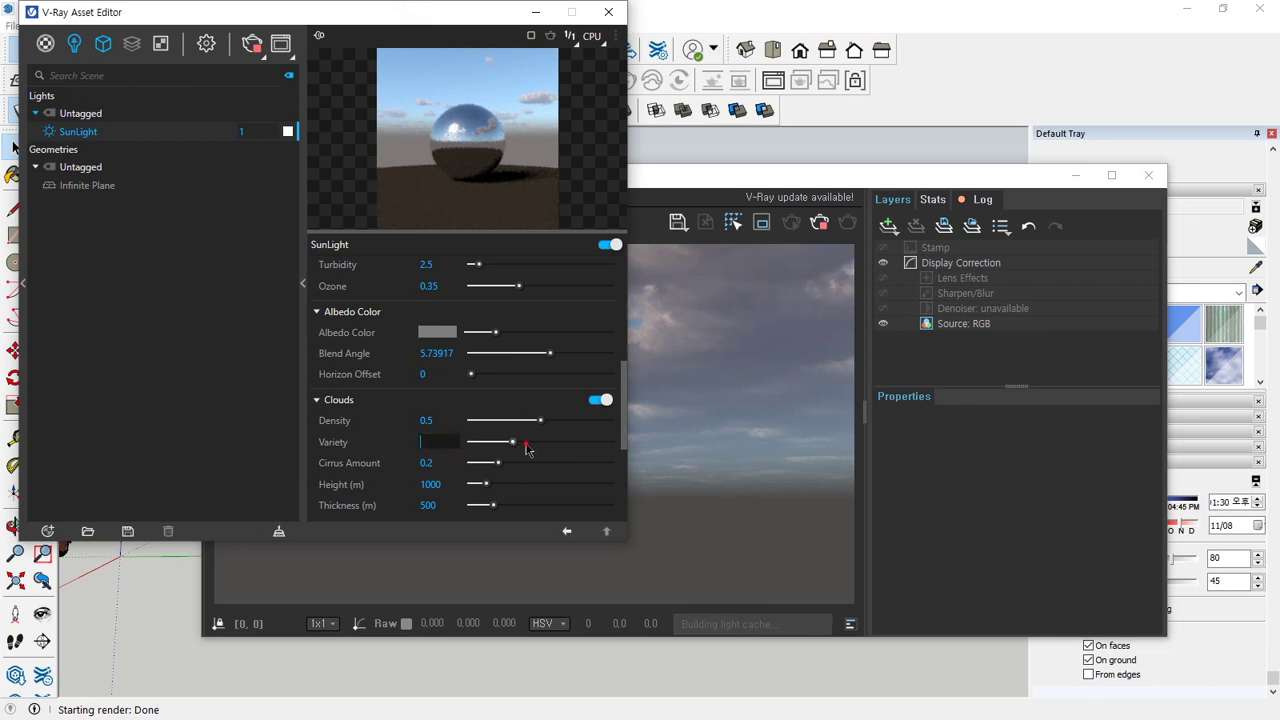
left_click_drag(527, 450, 582, 443)
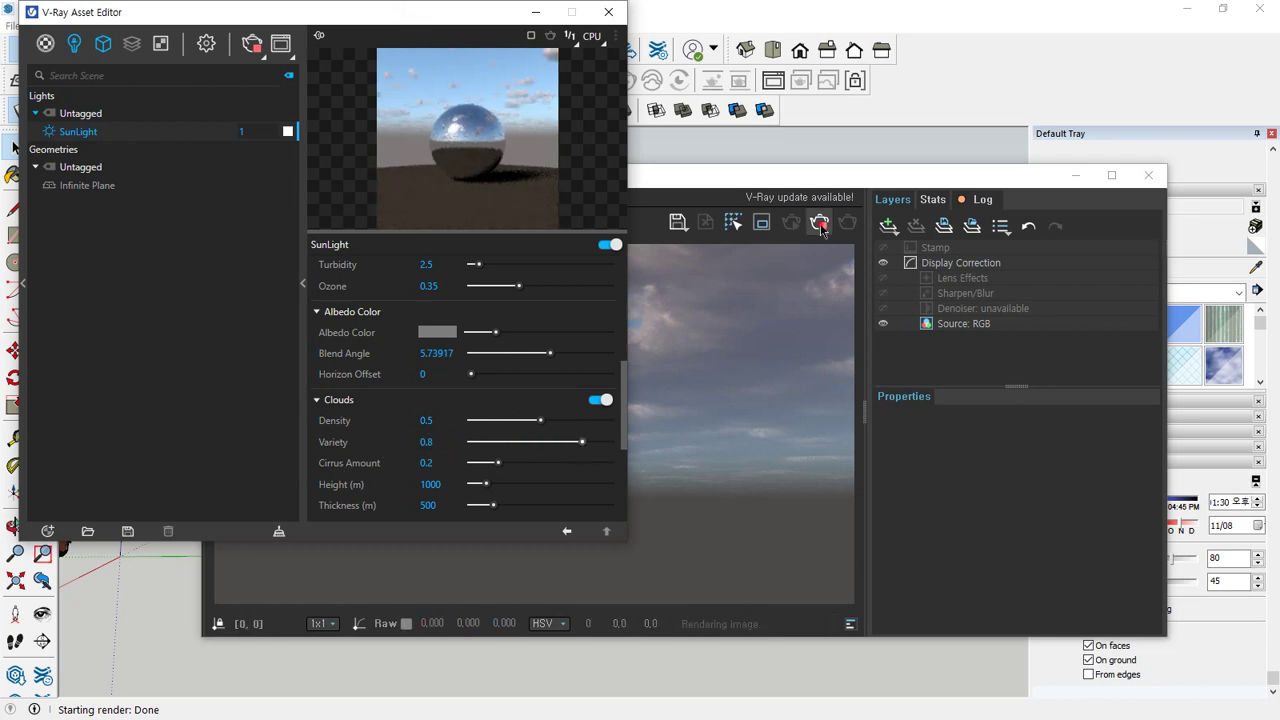
left_click(820, 226)
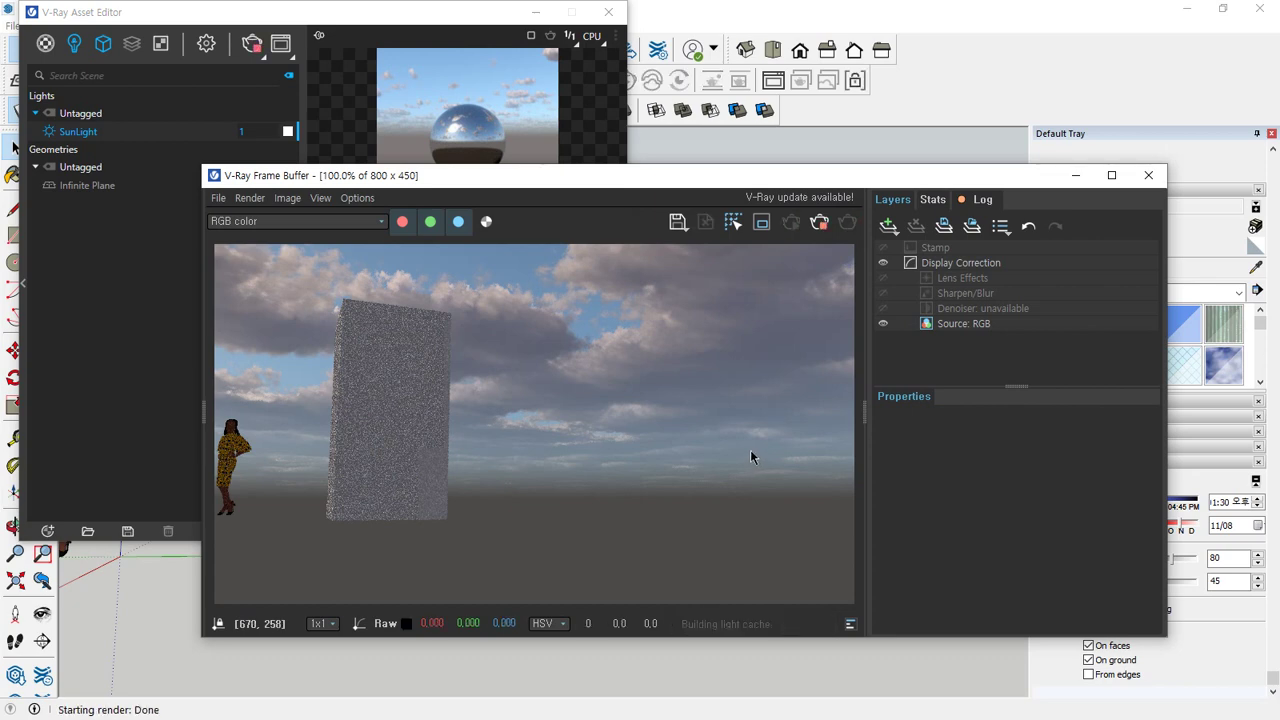
Lower the clouds' Variety to 0.05 and restart the render
left_click(460, 30)
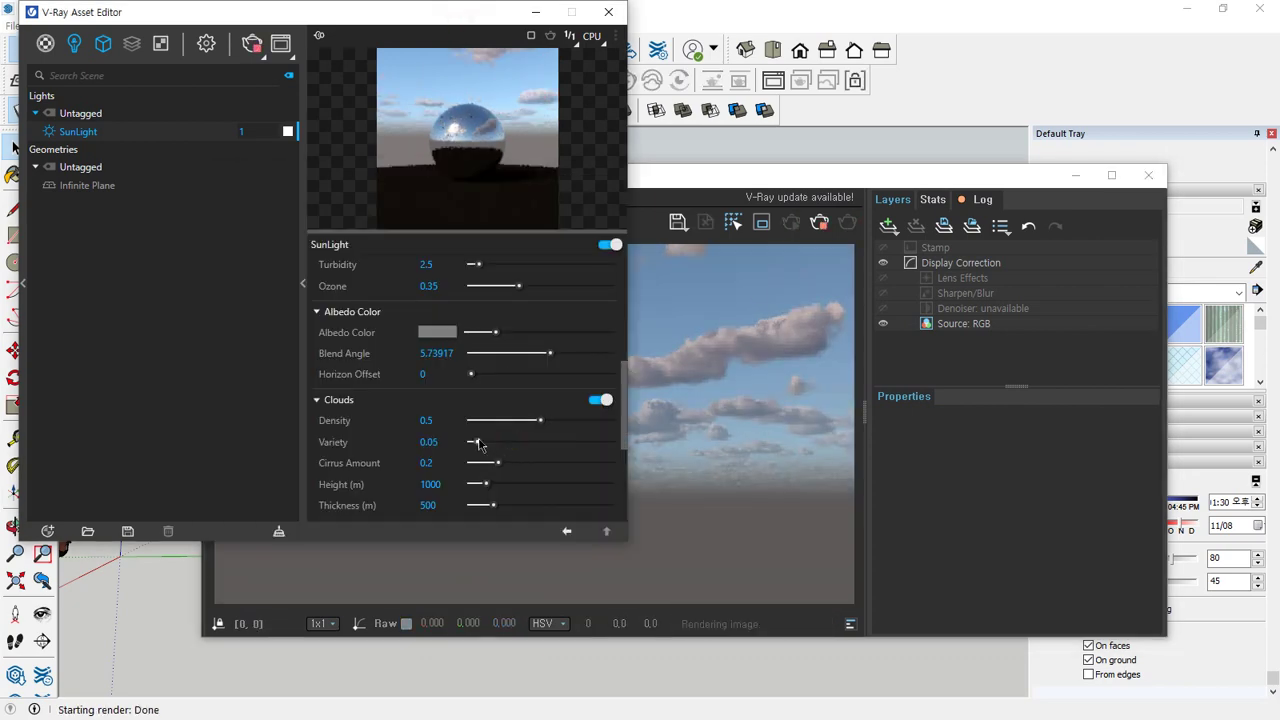
left_click(819, 224)
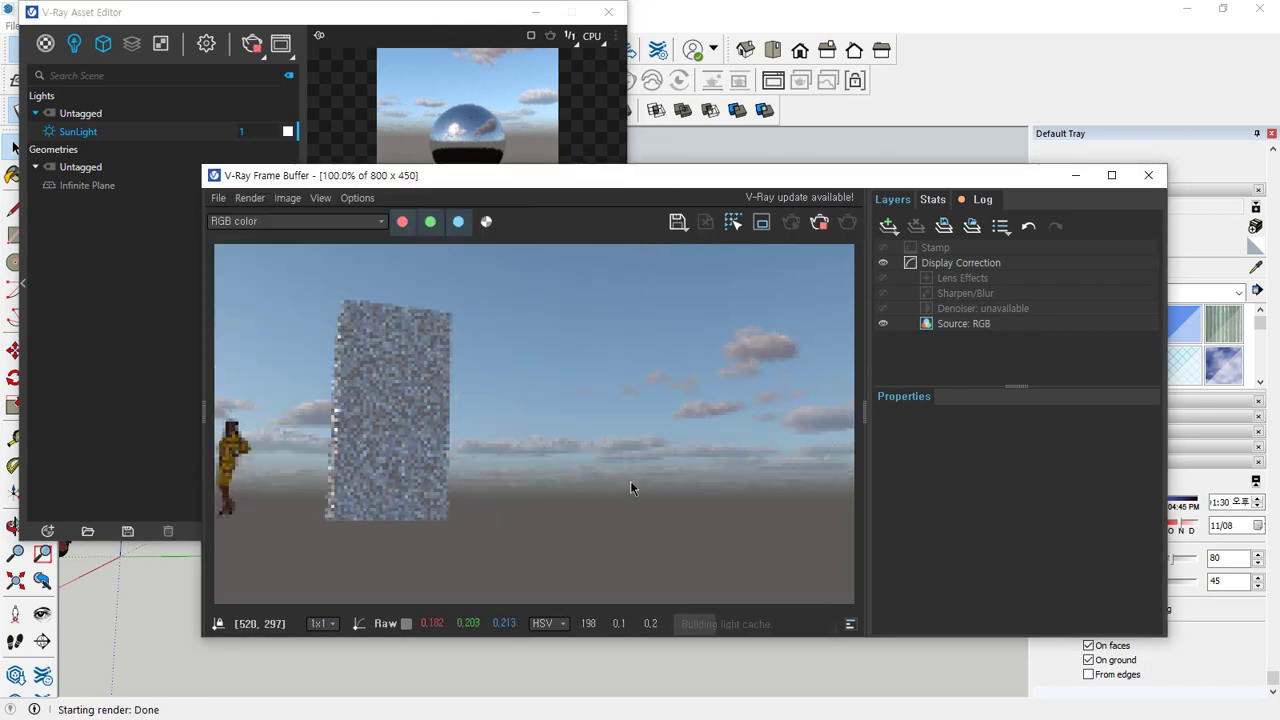
Set the clouds' Variety to 0.3 in the SunLight settings
left_click(456, 20)
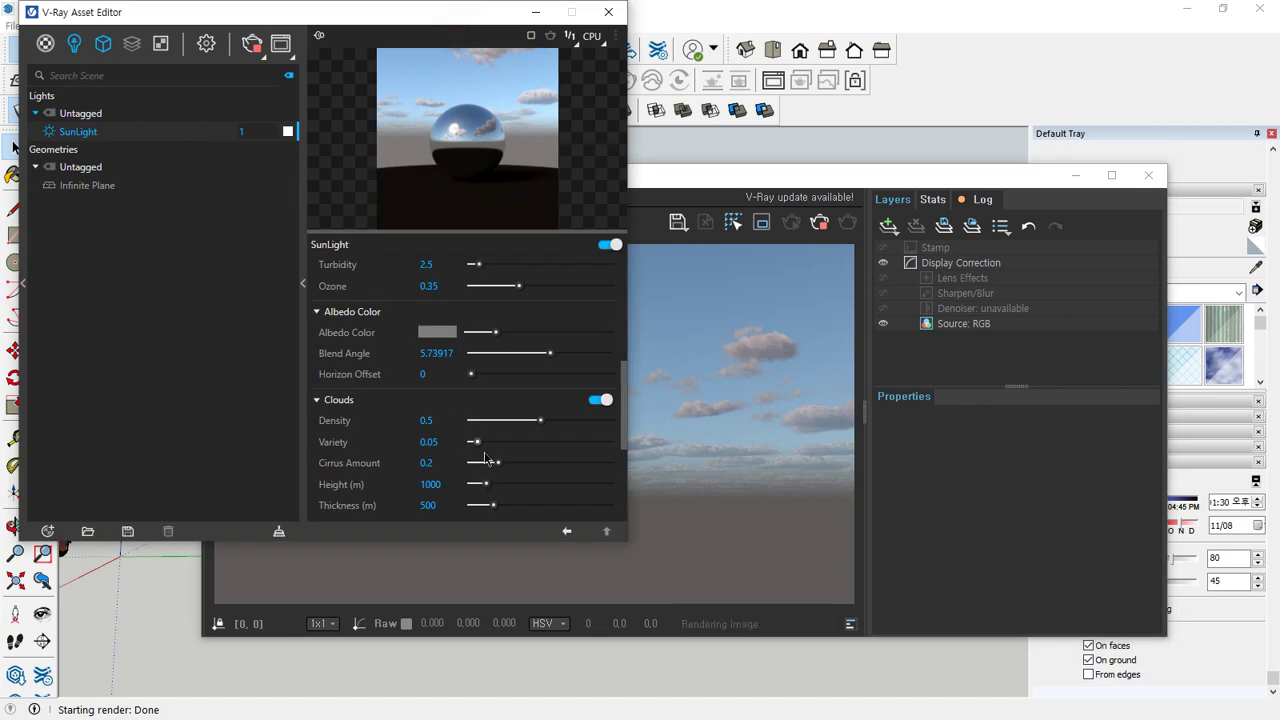
type("0.3")
key("Return")
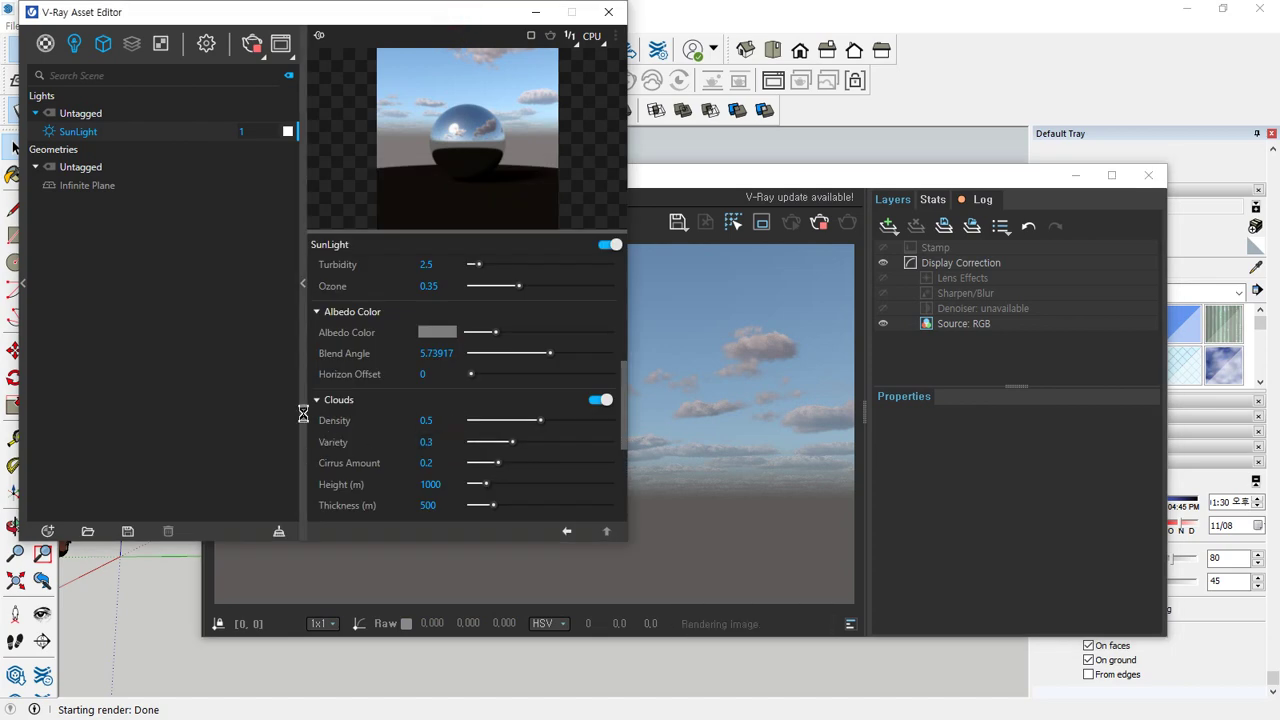
Test the SunLight's Dynamic Clouds option with a render of the box, and switch the option off again
scroll(387, 512, "down", 2)
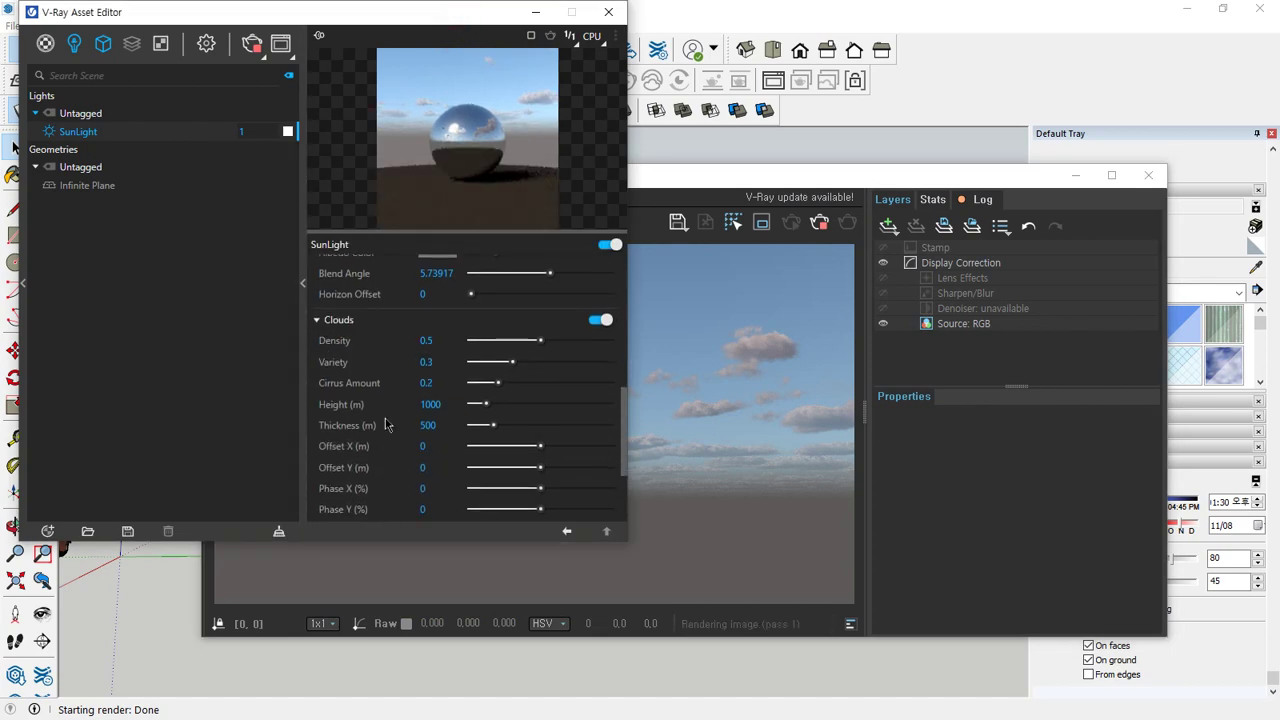
scroll(385, 418, "down", 2)
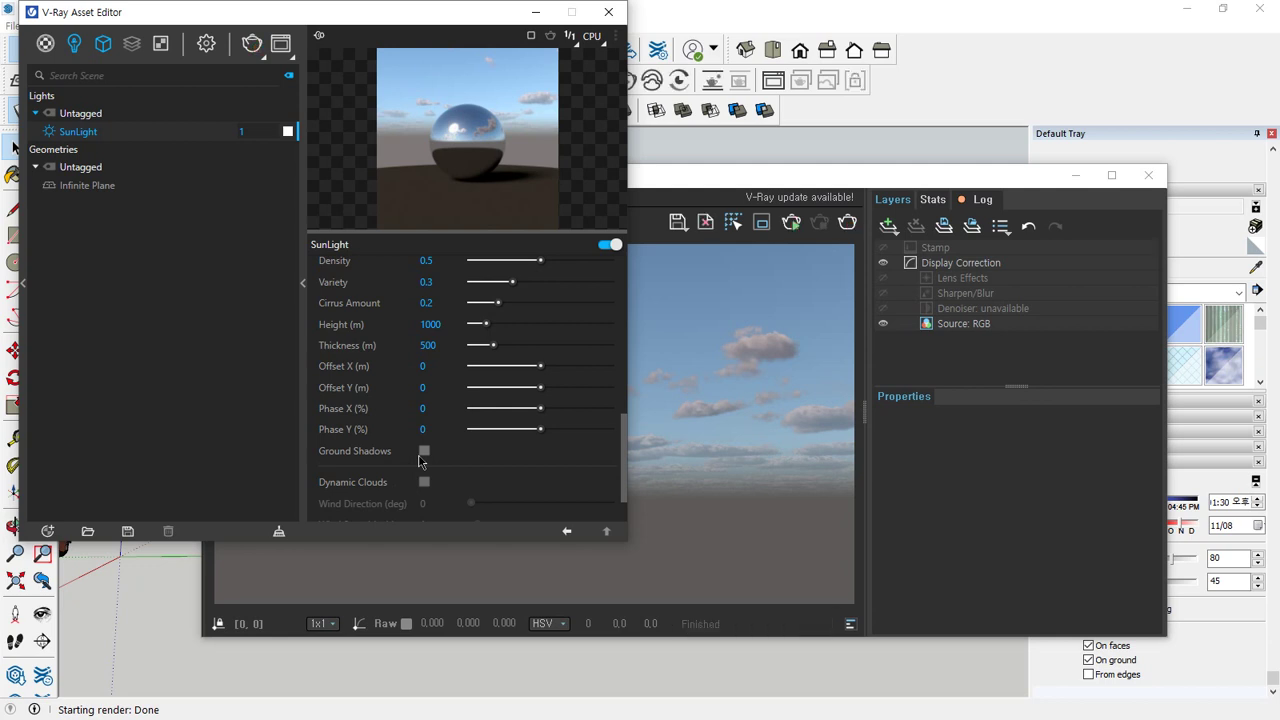
scroll(476, 432, "down", 2)
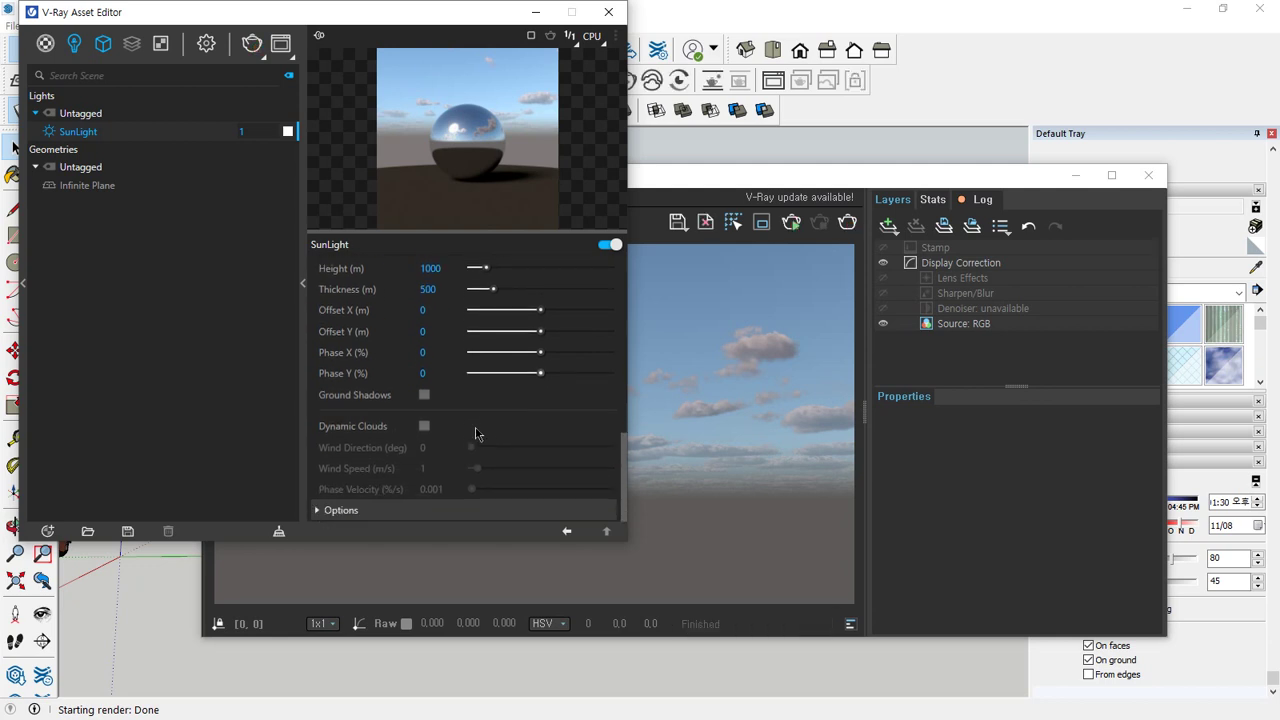
left_click(424, 427)
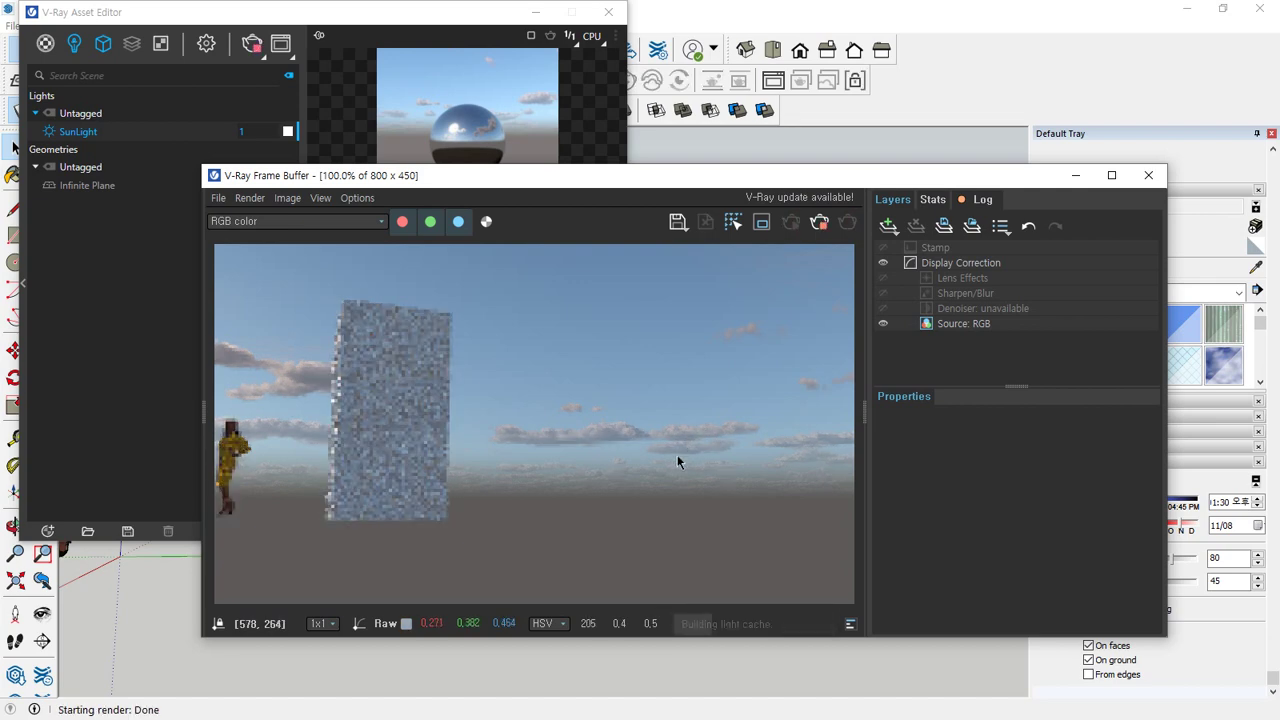
left_click(440, 30)
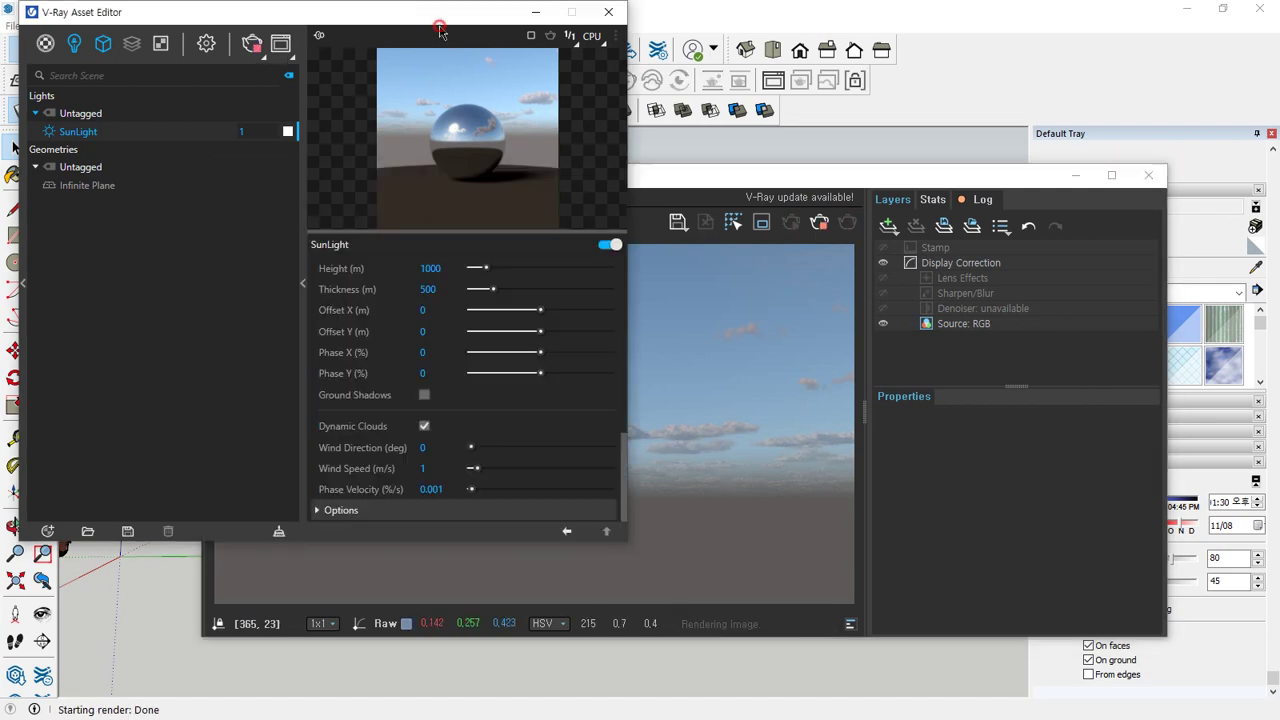
left_click(424, 427)
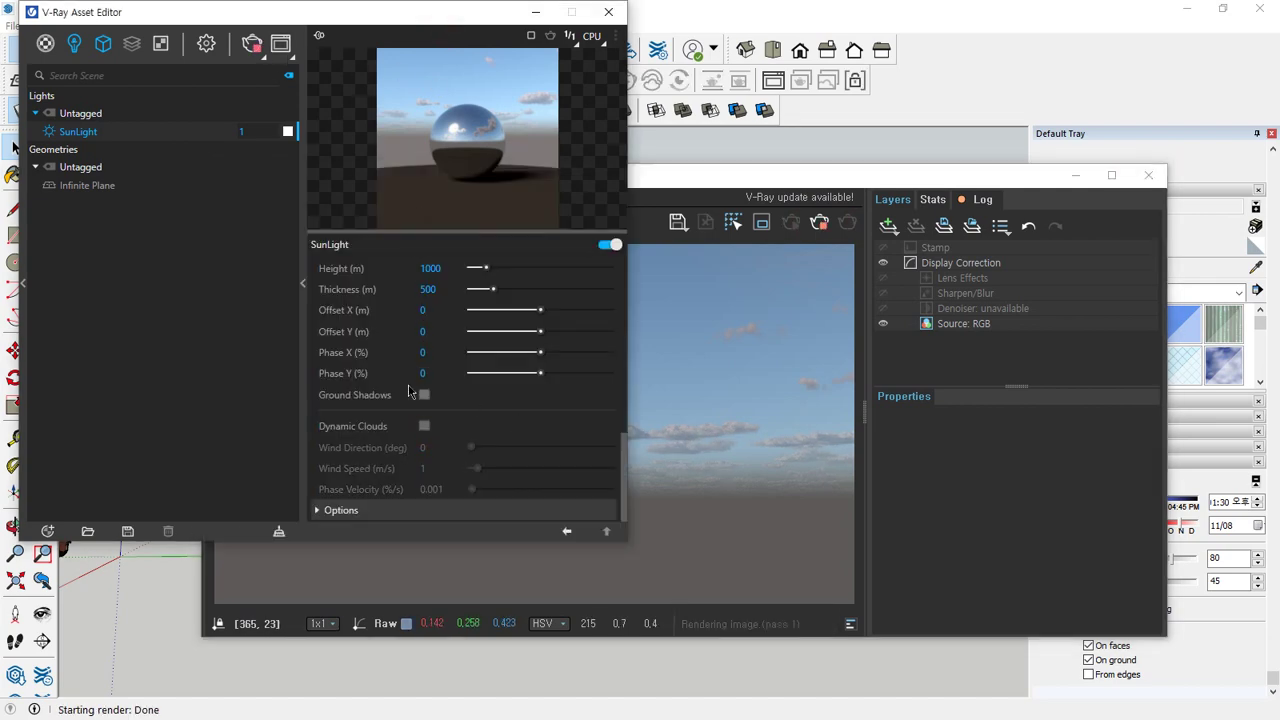
scroll(408, 392, "up", 4)
scroll(586, 360, "down", 2)
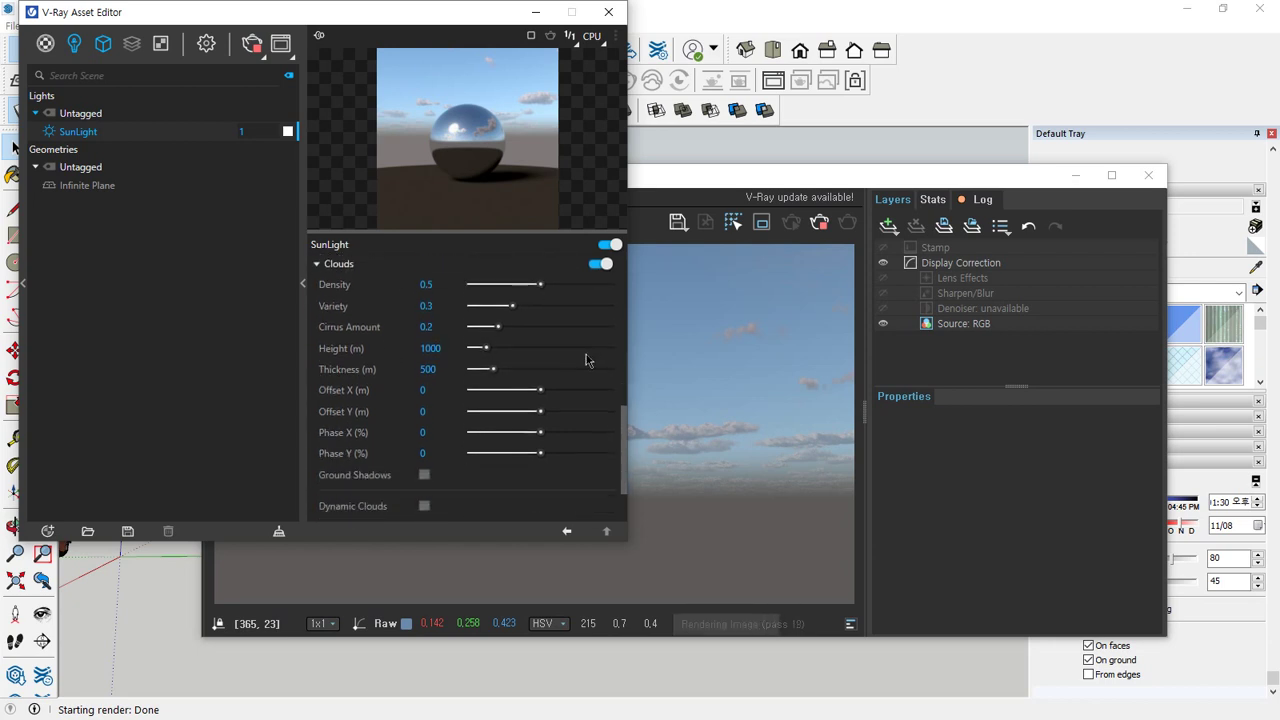
left_click_drag(590, 272, 670, 268)
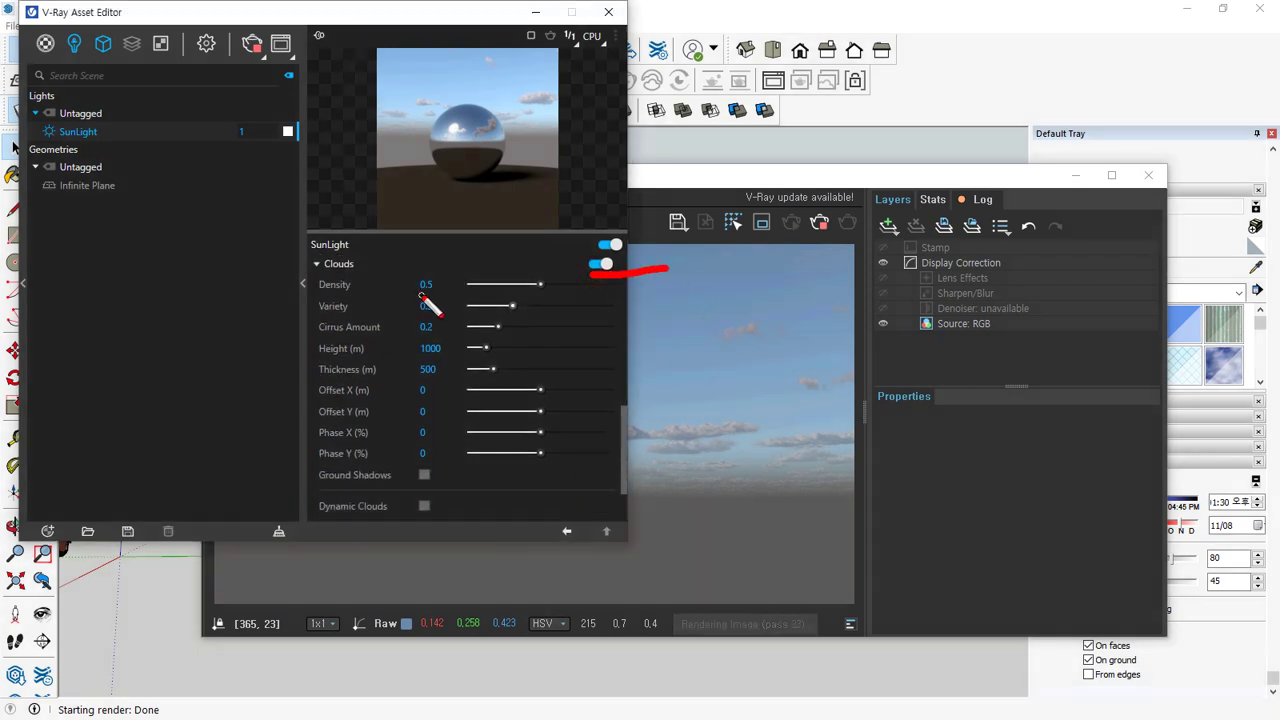
left_click_drag(420, 297, 542, 297)
left_click_drag(416, 325, 520, 329)
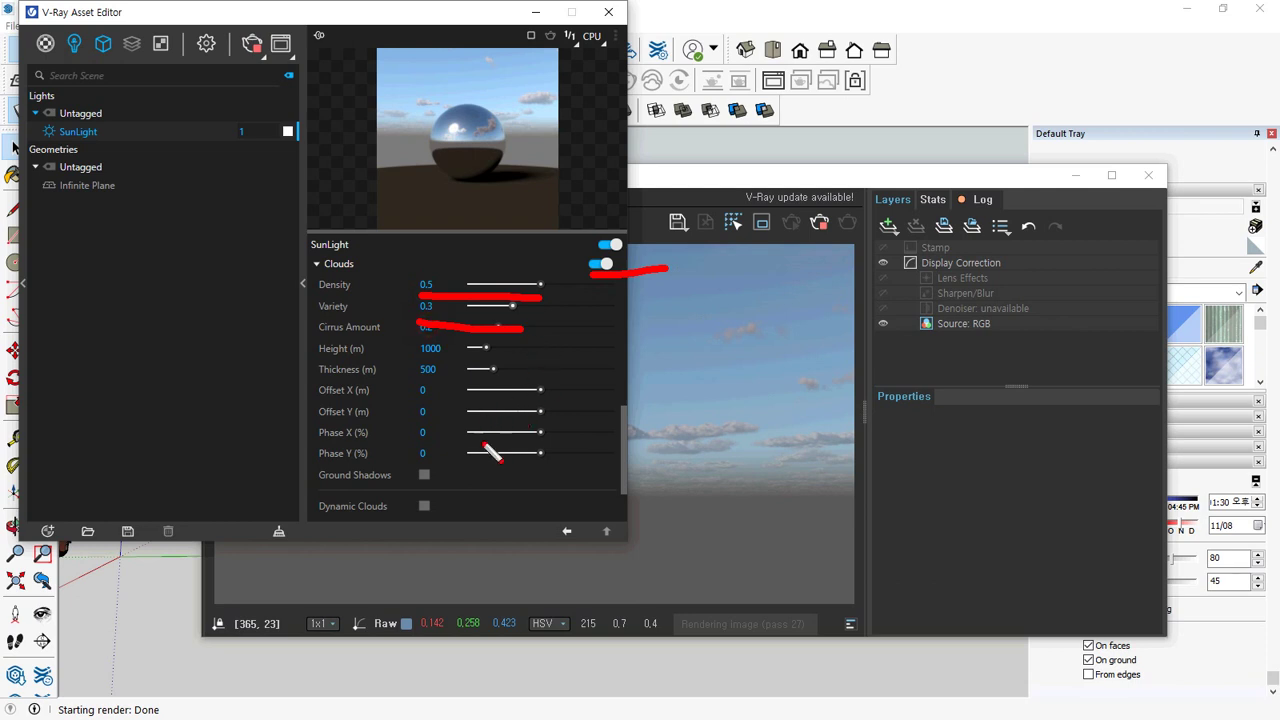
mouse_move(775, 525)
left_mouse_down()
mouse_move(766, 286)
mouse_move(757, 466)
left_mouse_up()
key("Escape")
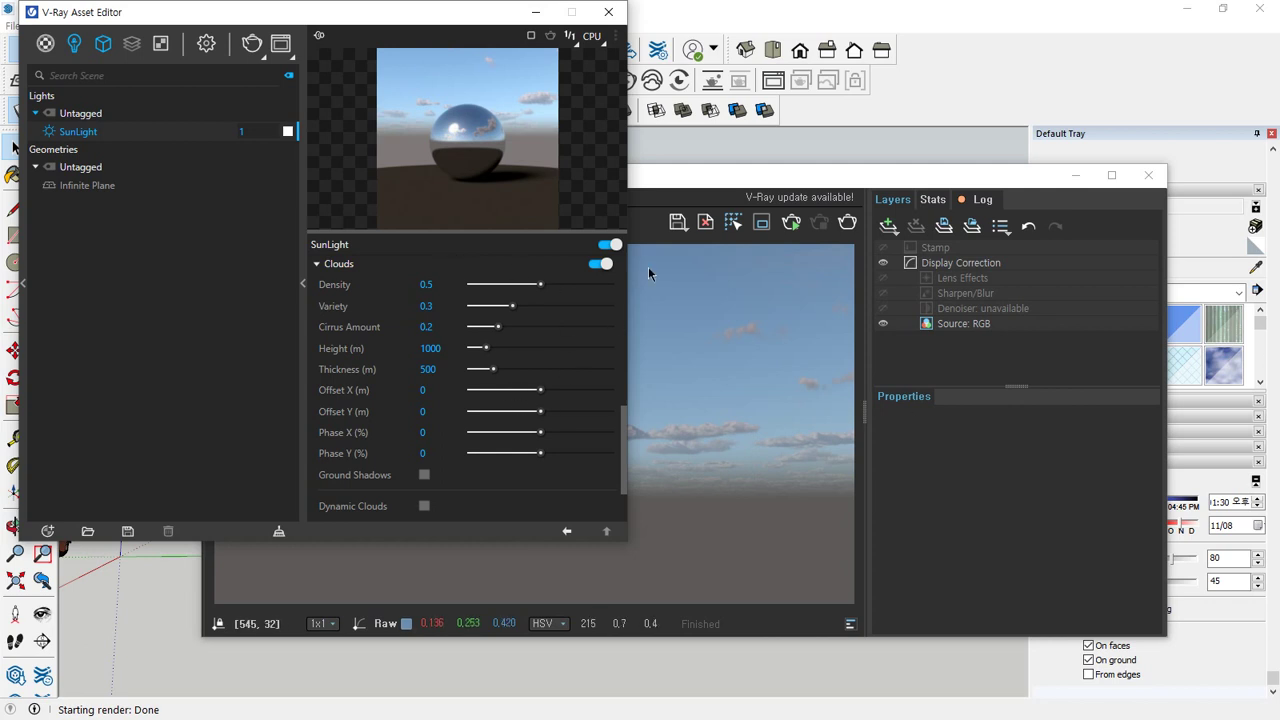
Turn off Clouds for the SunLight and expand its Options section before closing the Asset Editor
left_click(601, 265)
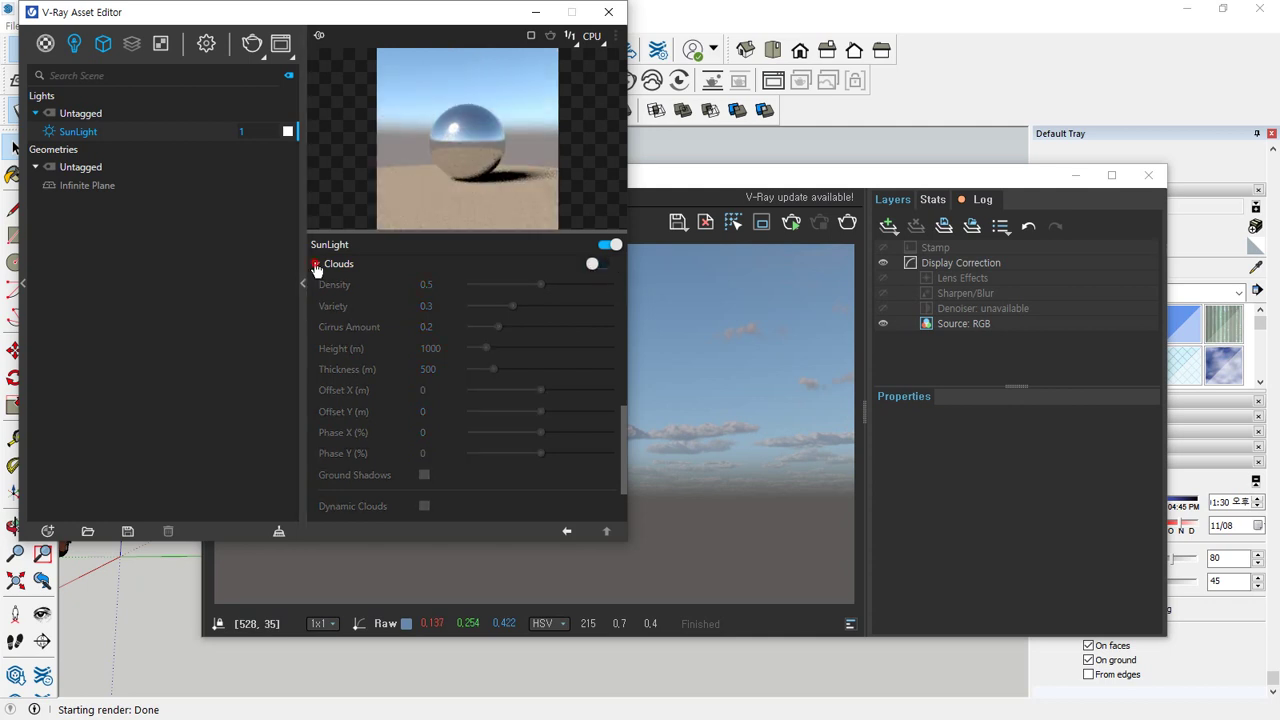
left_click(317, 264)
left_click(340, 510)
scroll(427, 422, "down", 3)
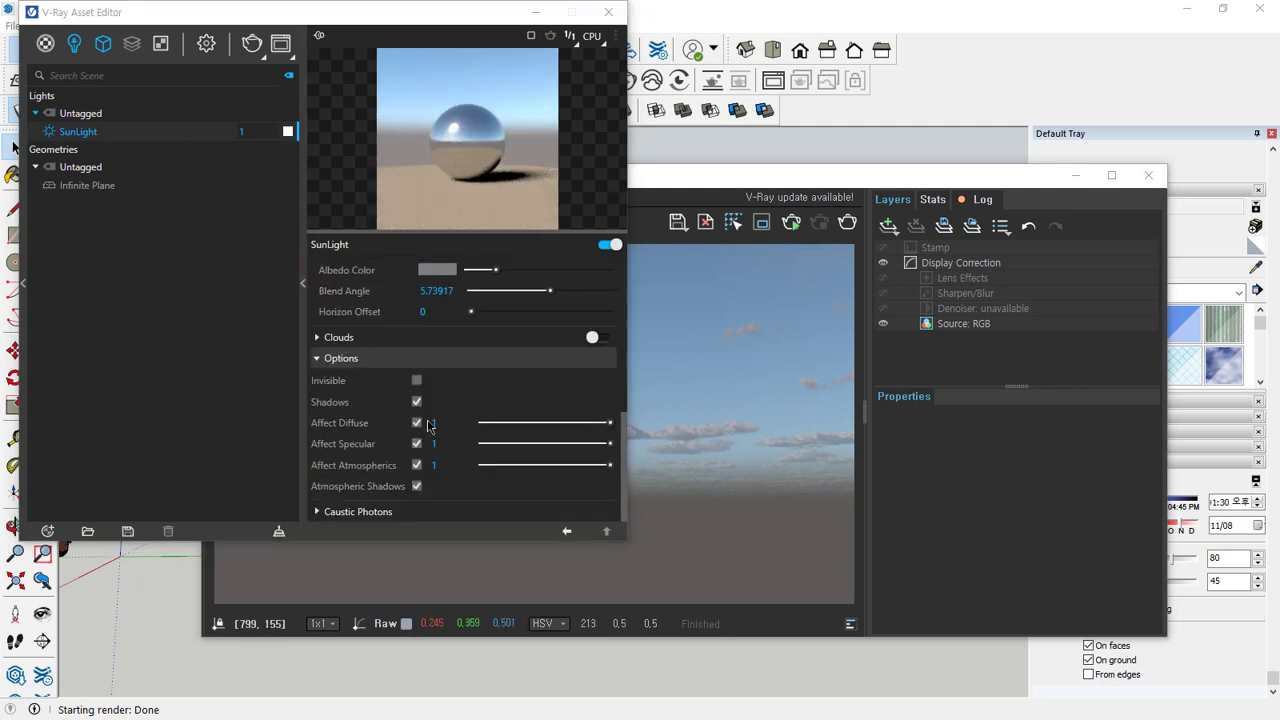
left_click(608, 12)
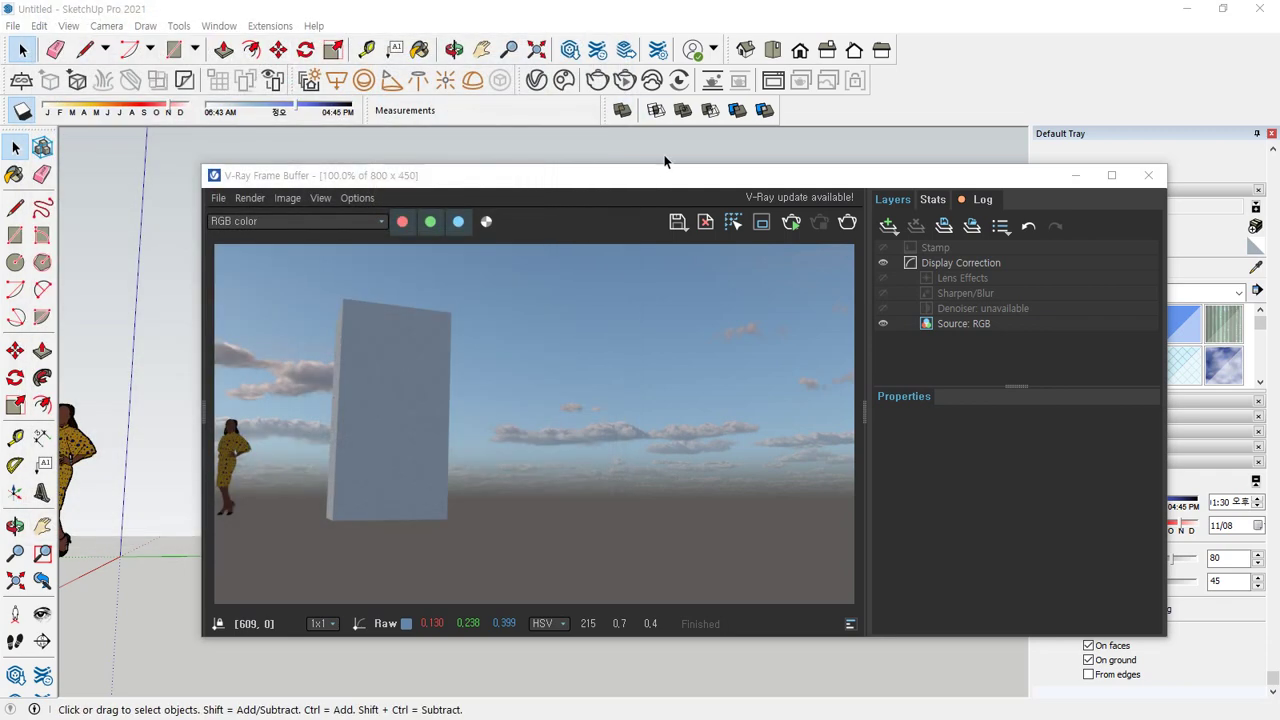
Set the shadow time to 06:29 PM and render the box
left_click_drag(662, 186, 348, 108)
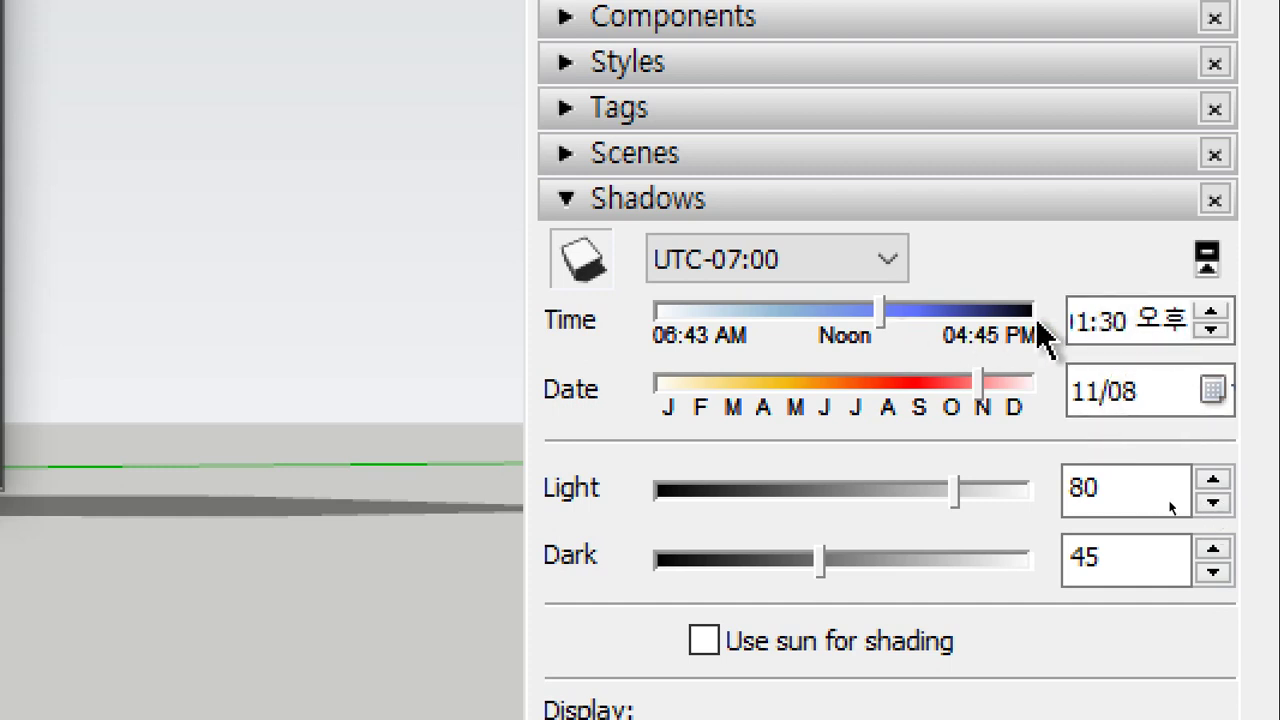
left_click_drag(910, 322, 1008, 326)
left_click(1084, 318)
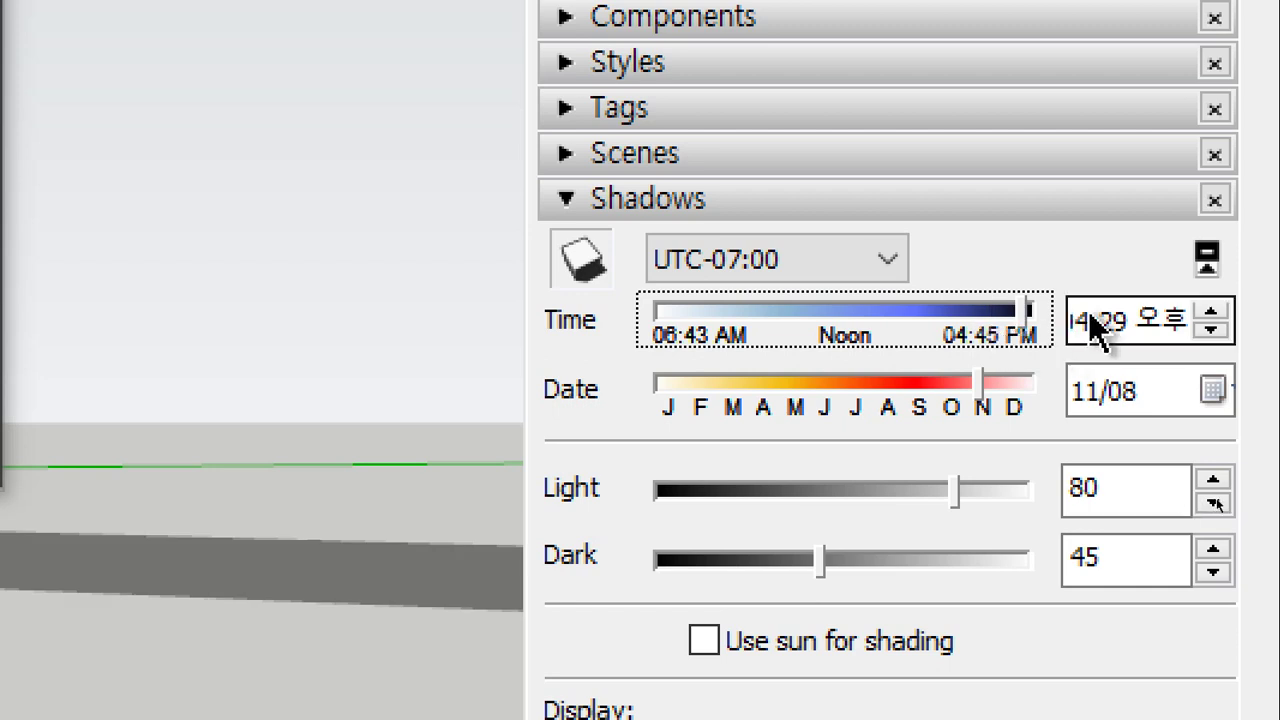
type("6")
key("Tab")
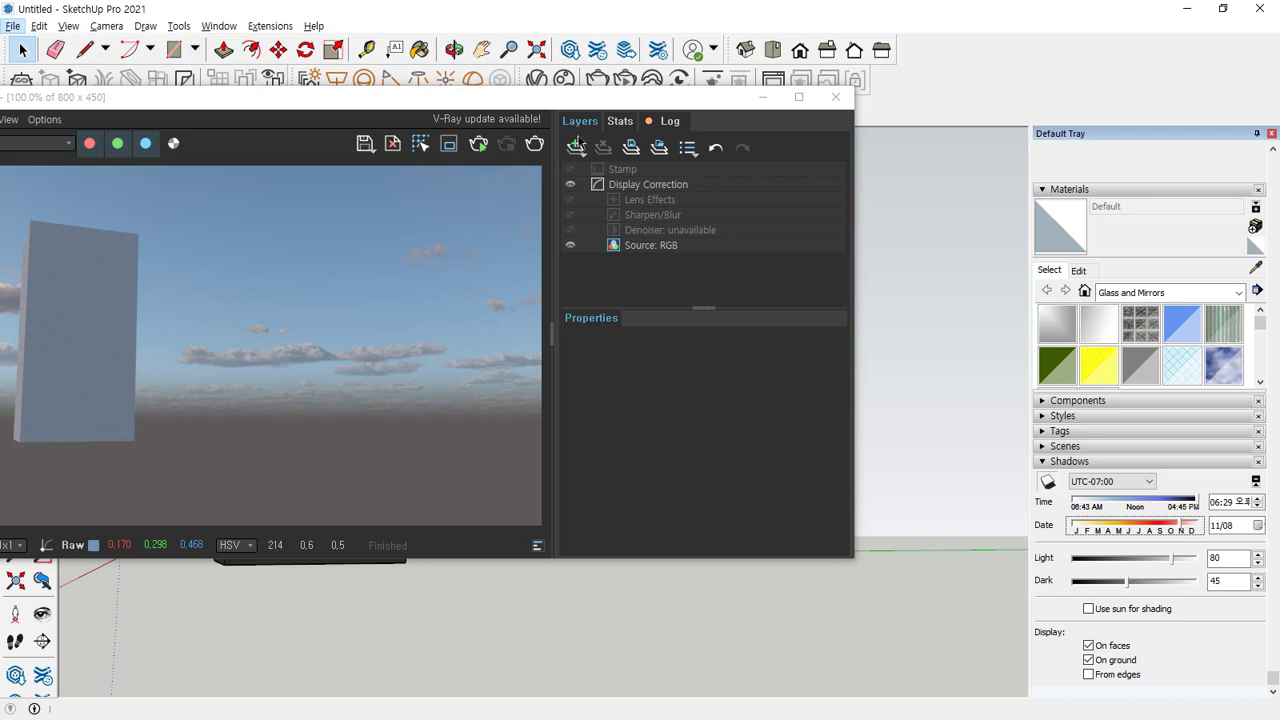
left_click(533, 145)
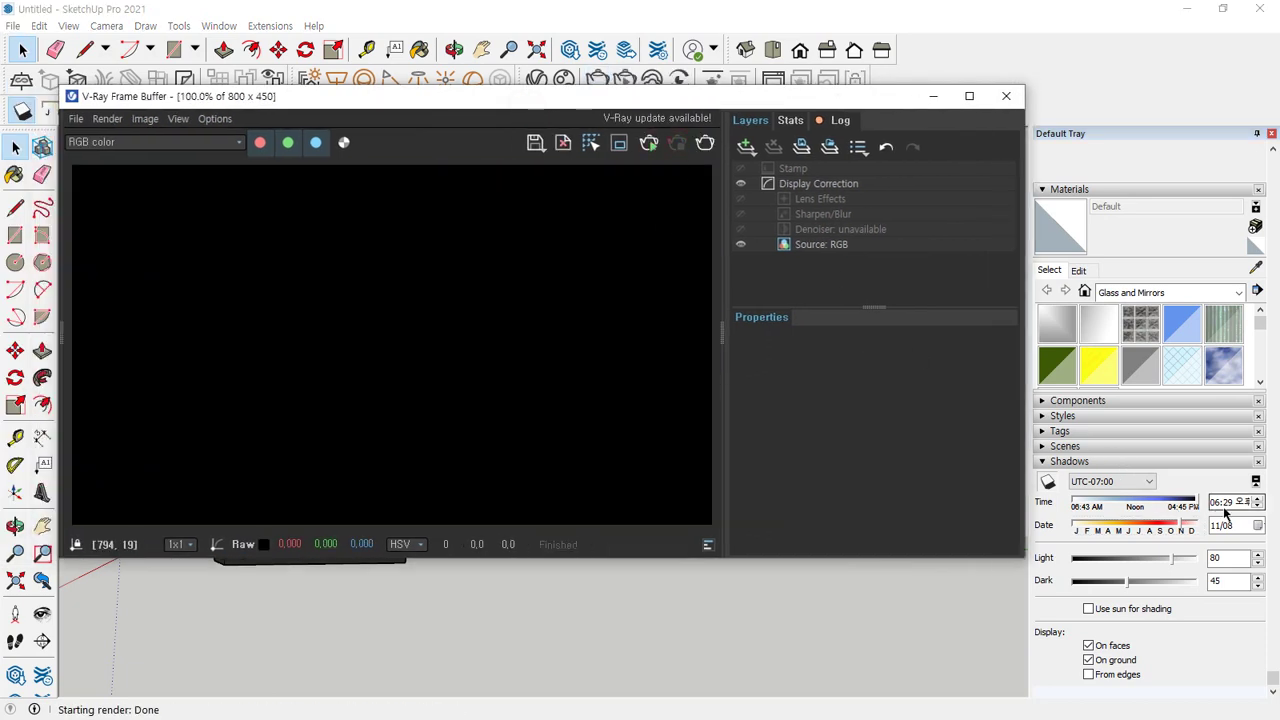
Advance the shadow time to 07:29 PM and render the box again
left_click(1216, 502)
left_click(1258, 499)
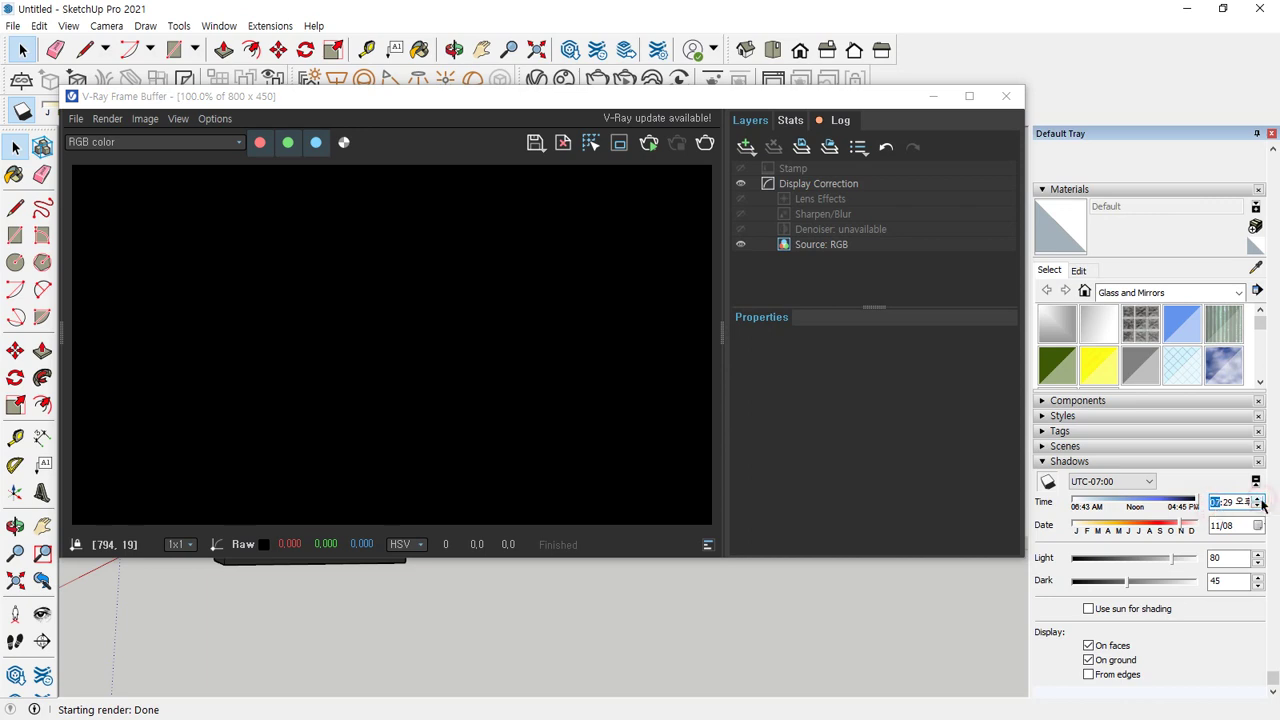
left_click(705, 142)
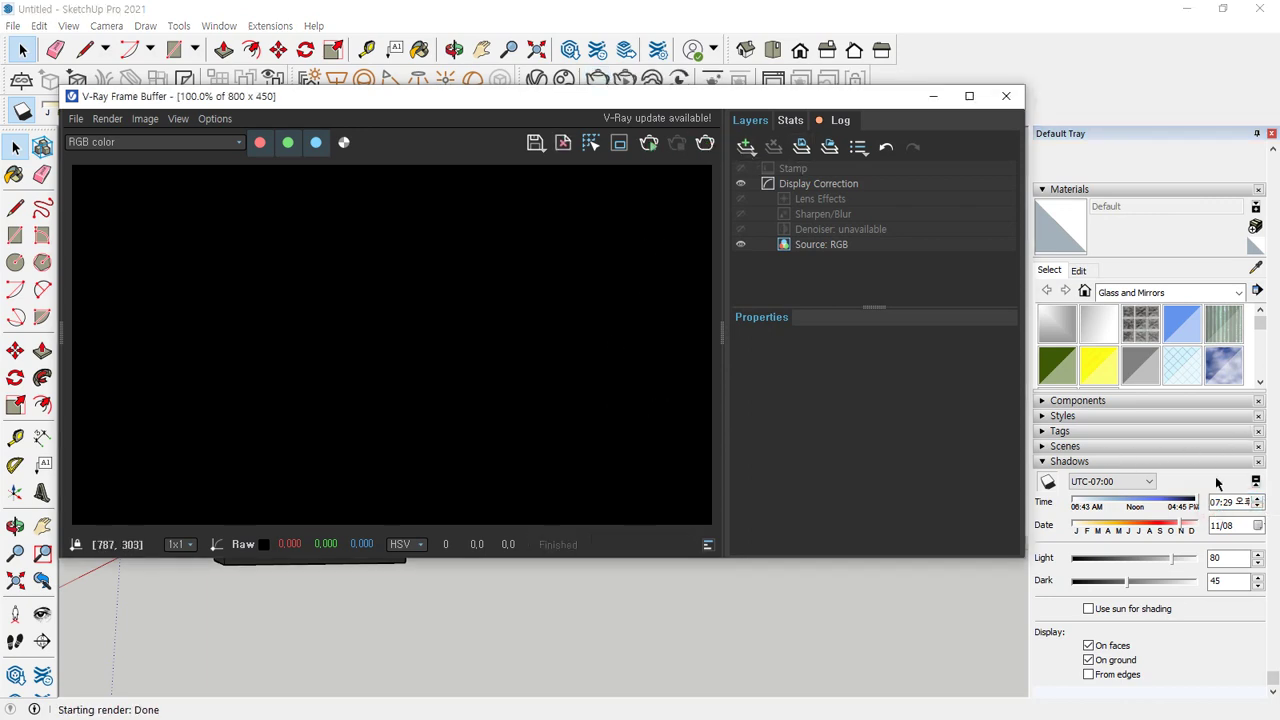
Move the shadow time back to 05:29 PM and render the box at dusk
left_click(1216, 502)
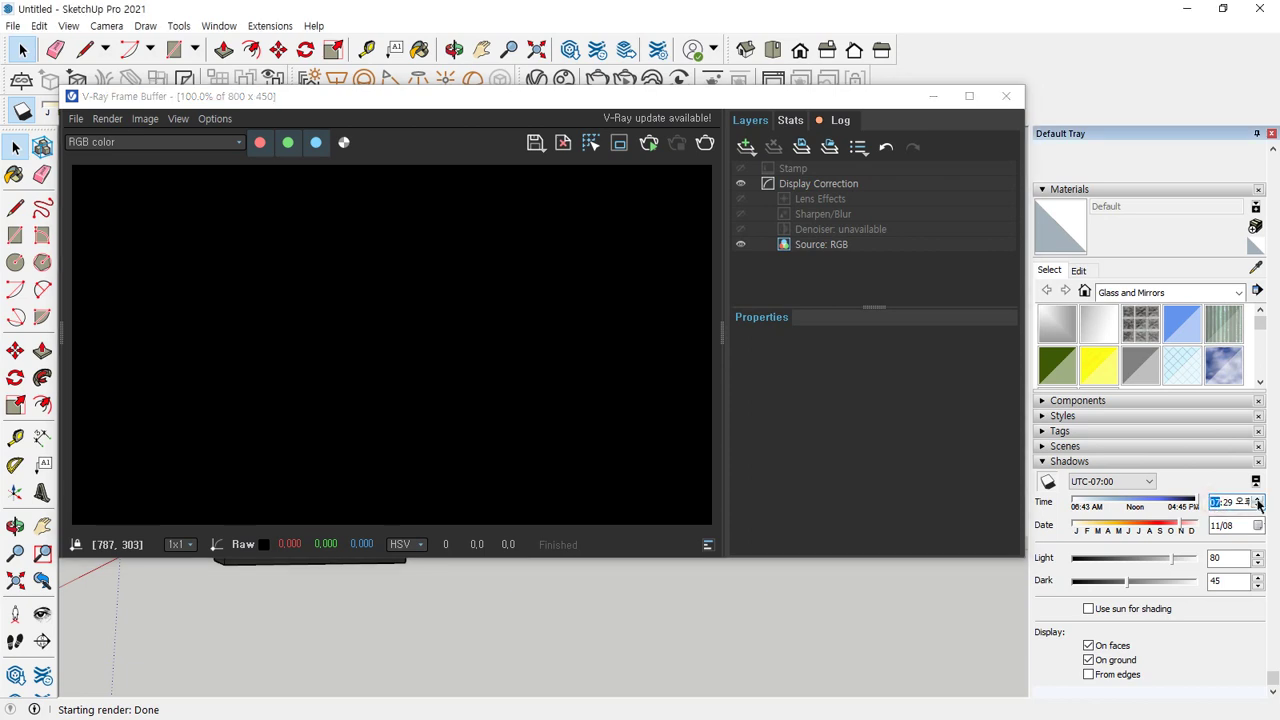
left_click(1259, 501)
left_click(1259, 501)
left_click(1259, 501)
left_click(1259, 502)
left_click(1241, 502)
left_click(653, 153)
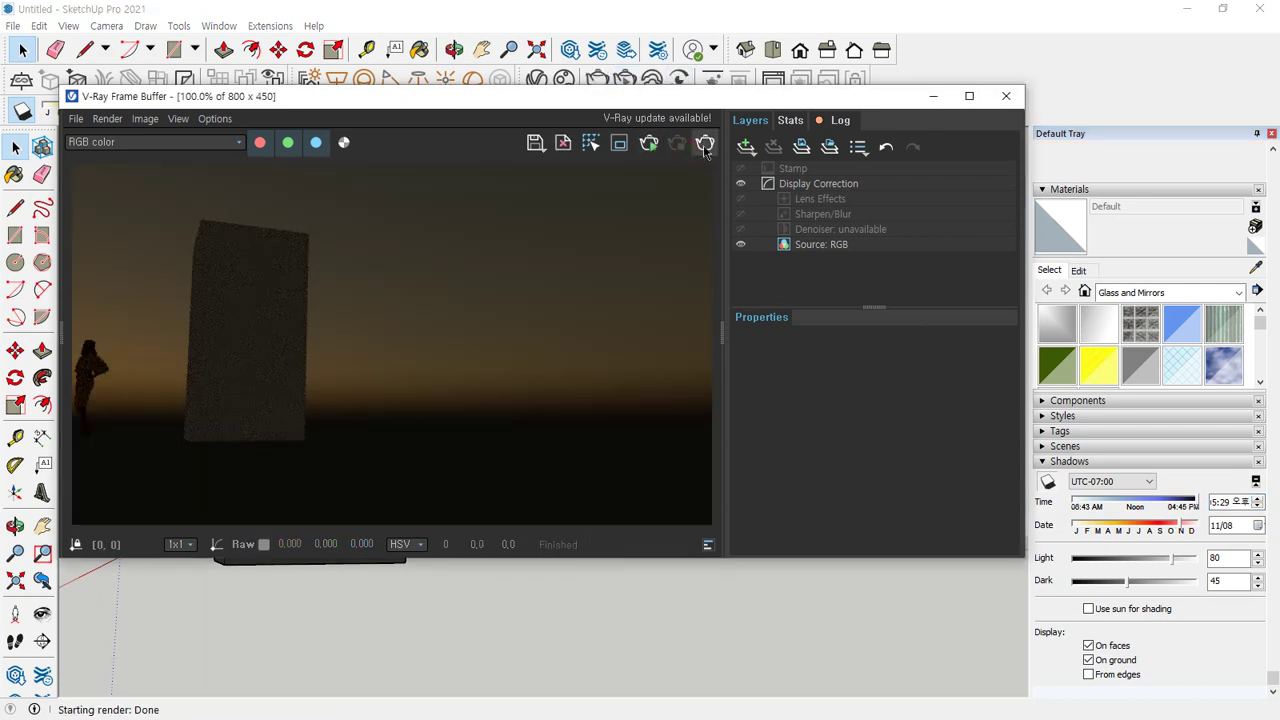
Close the frame buffer and inspect the box and figure from the opposite side with shadows off and on
left_click(1006, 96)
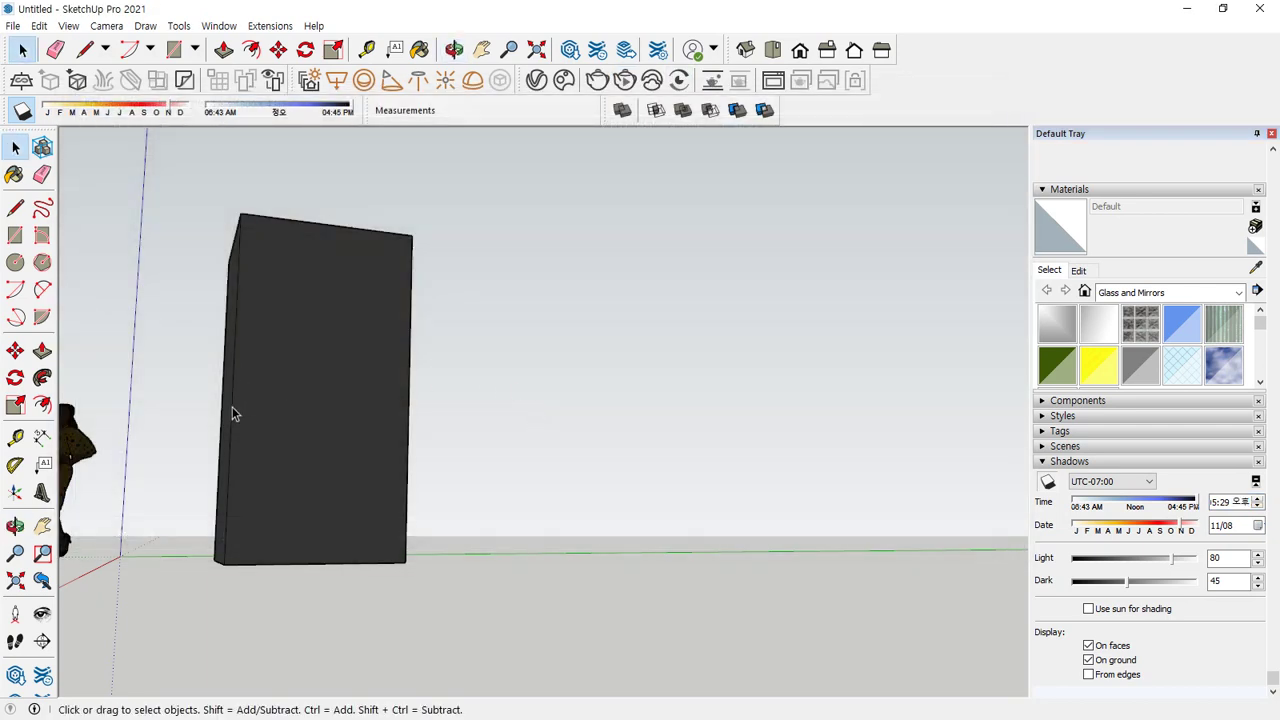
middle_click_drag(232, 406, 269, 414)
middle_click_drag(685, 440, 551, 383)
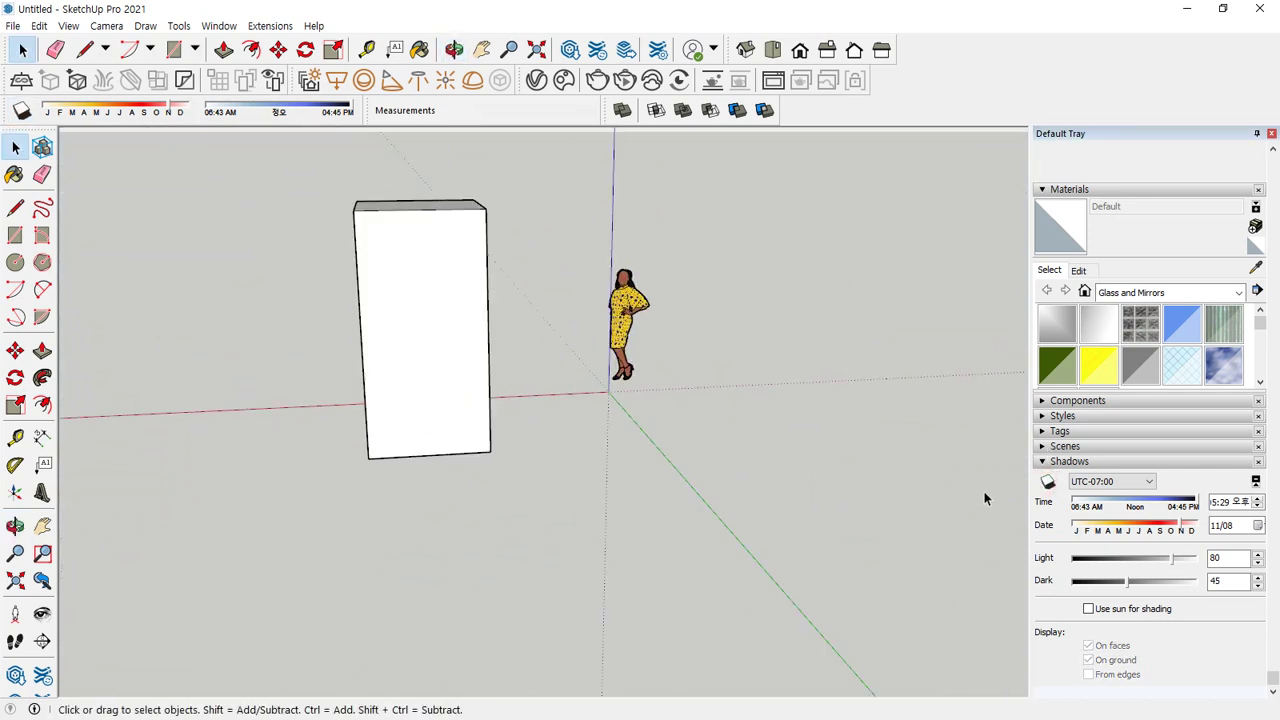
left_click(1047, 481)
middle_click_drag(674, 457, 470, 500)
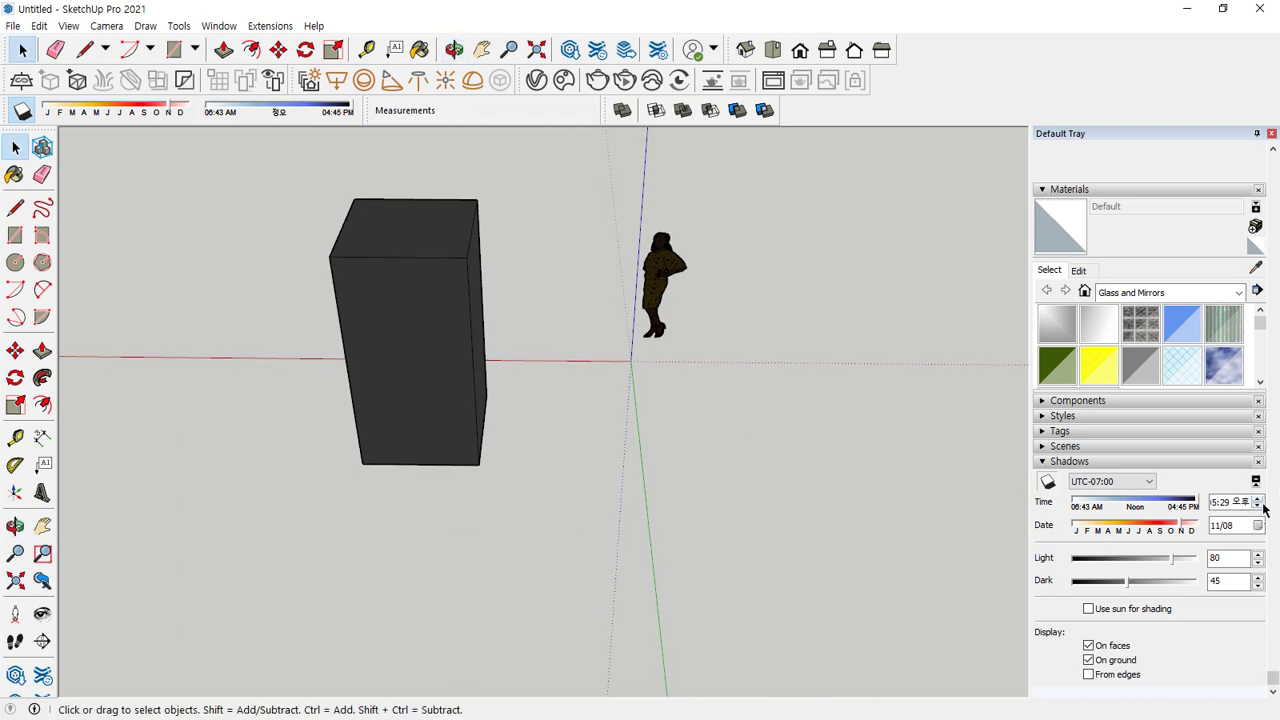
Set the shadow time to 05:00 PM
left_click(1261, 508)
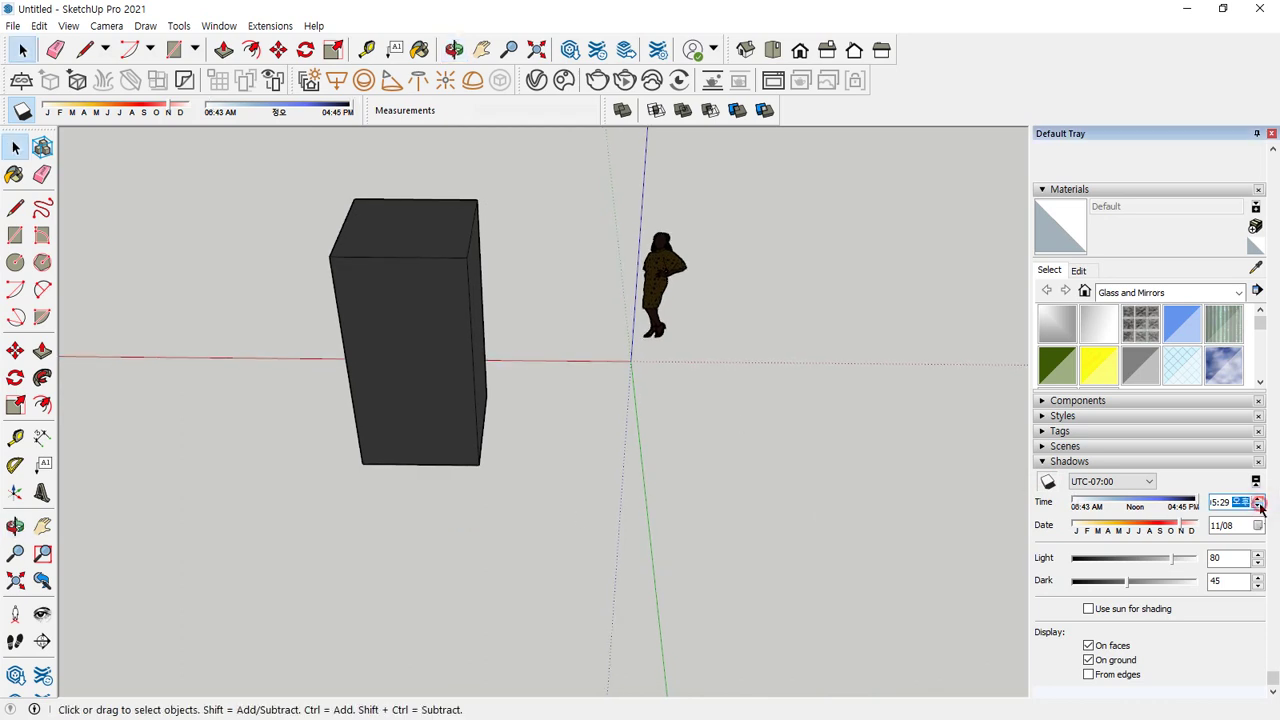
left_click(1236, 505)
middle_click_drag(560, 503, 1155, 560)
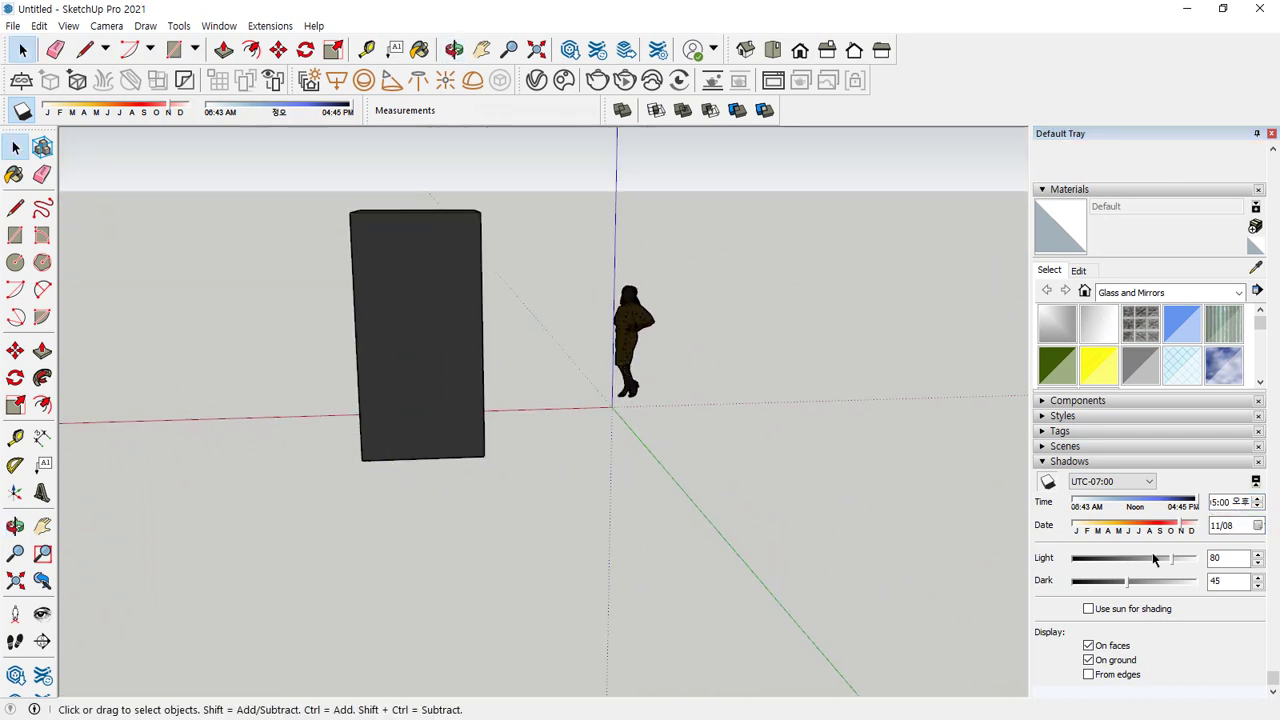
Set the shadow time to 04:00 PM and orbit to a low view over the box's top toward the horizon
left_click(1212, 503)
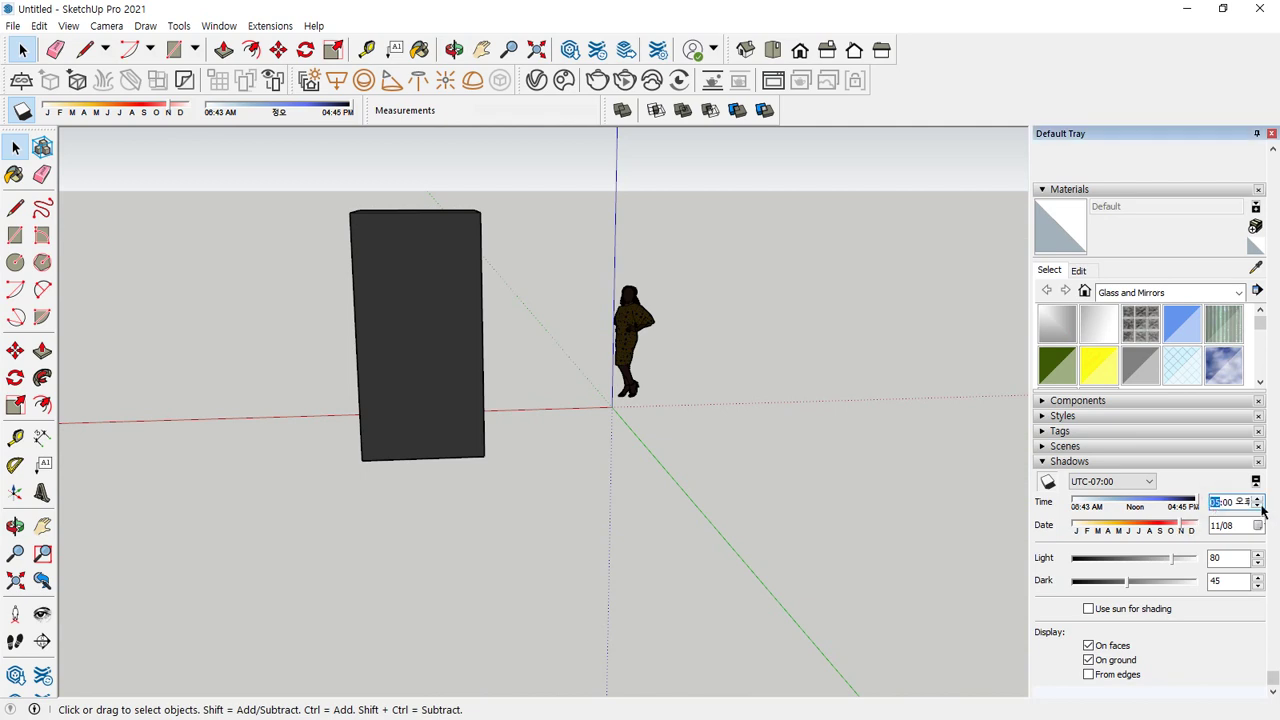
left_click(1260, 507)
middle_click_drag(491, 443, 669, 437)
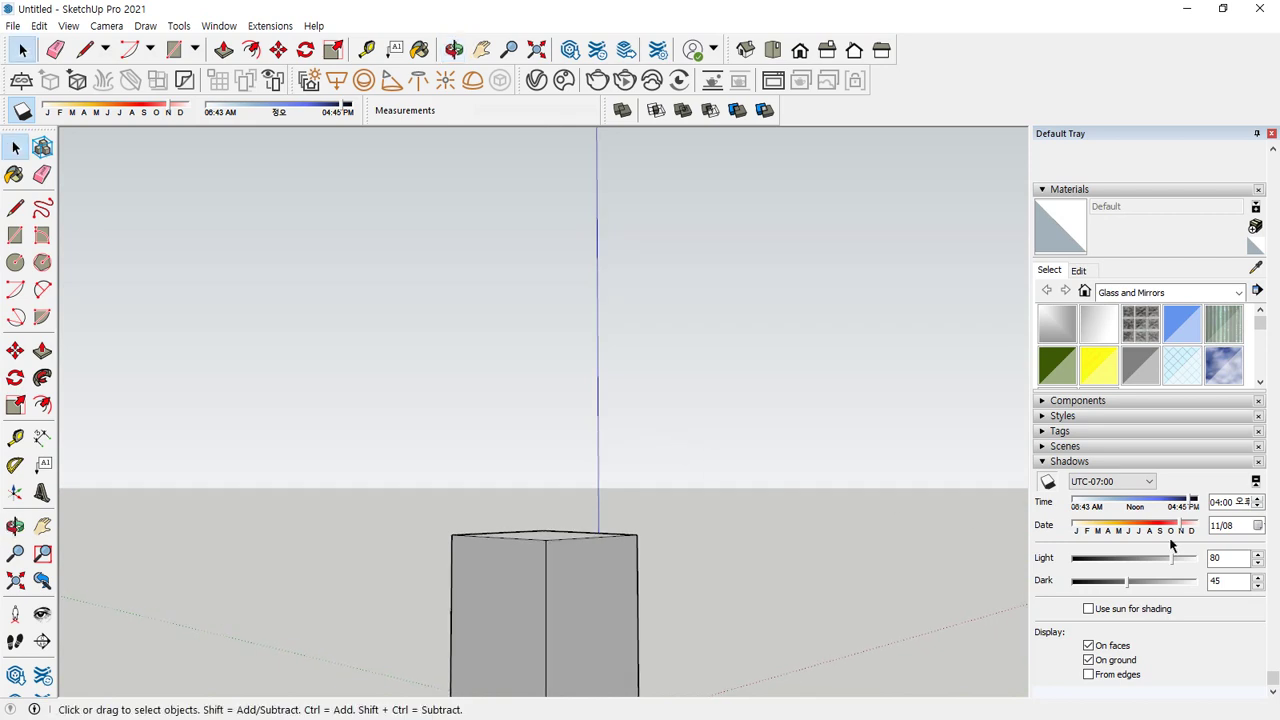
Return the shadow time to 05:00 PM and render the low view of the box
left_click(1221, 503)
left_click(1257, 507)
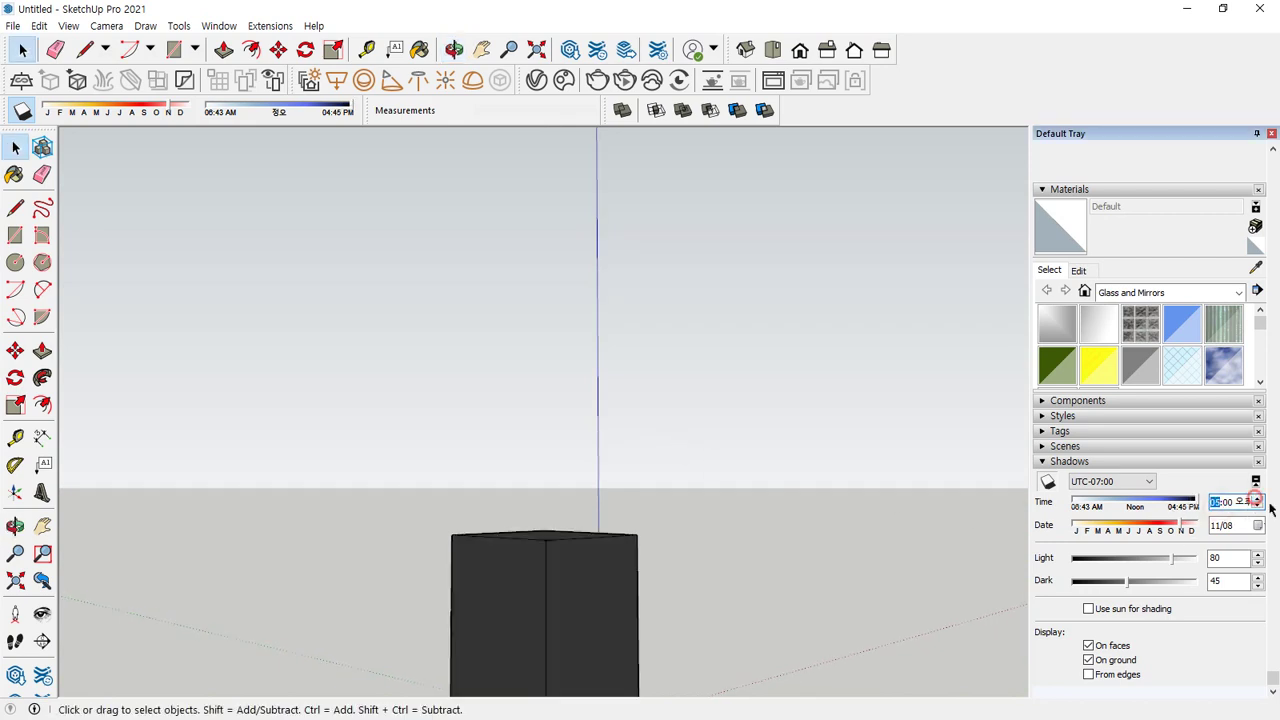
left_click(600, 82)
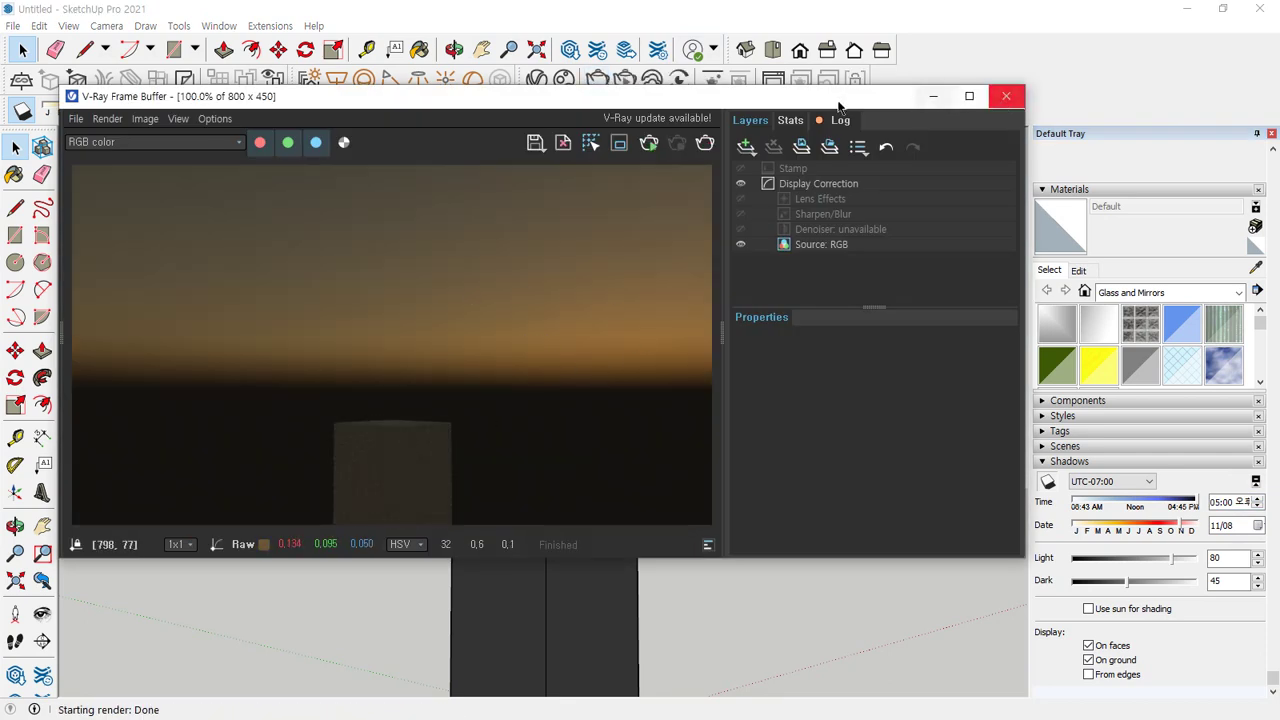
Orbit the camera sideways around the box to center the sunset glow and render the new view
left_click(1006, 96)
key("o")
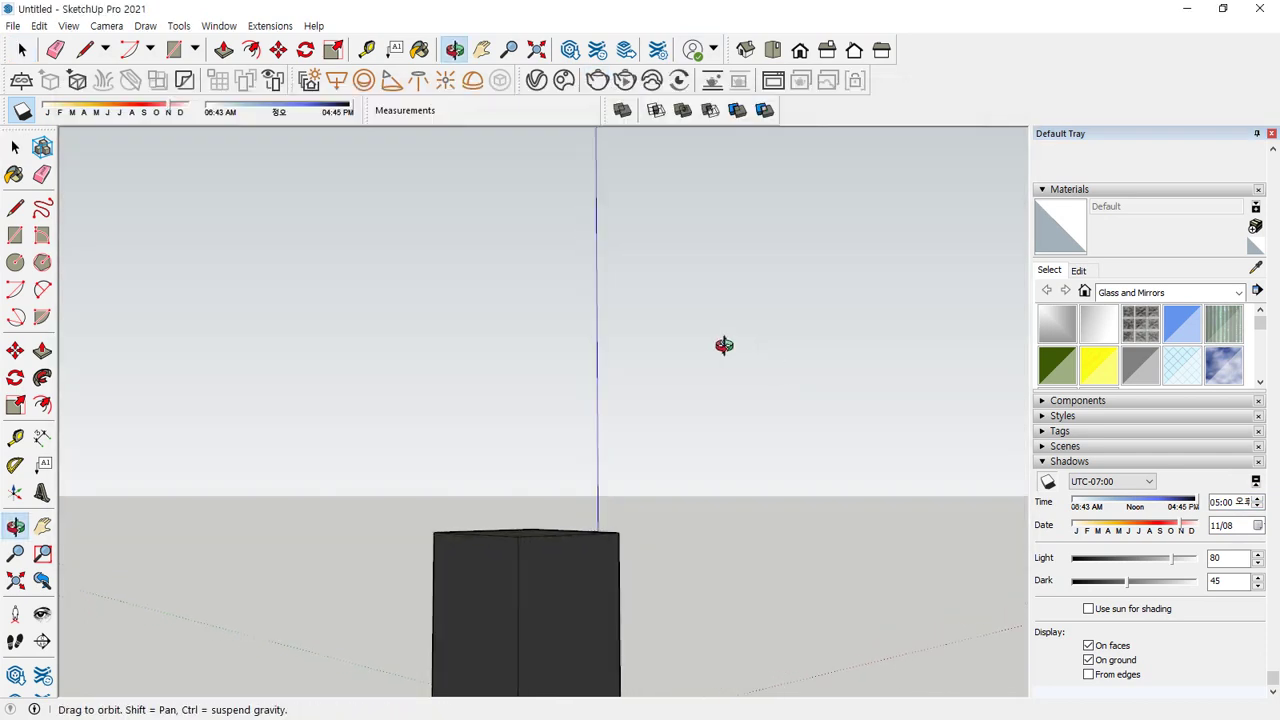
left_click_drag(724, 345, 877, 360)
key("space")
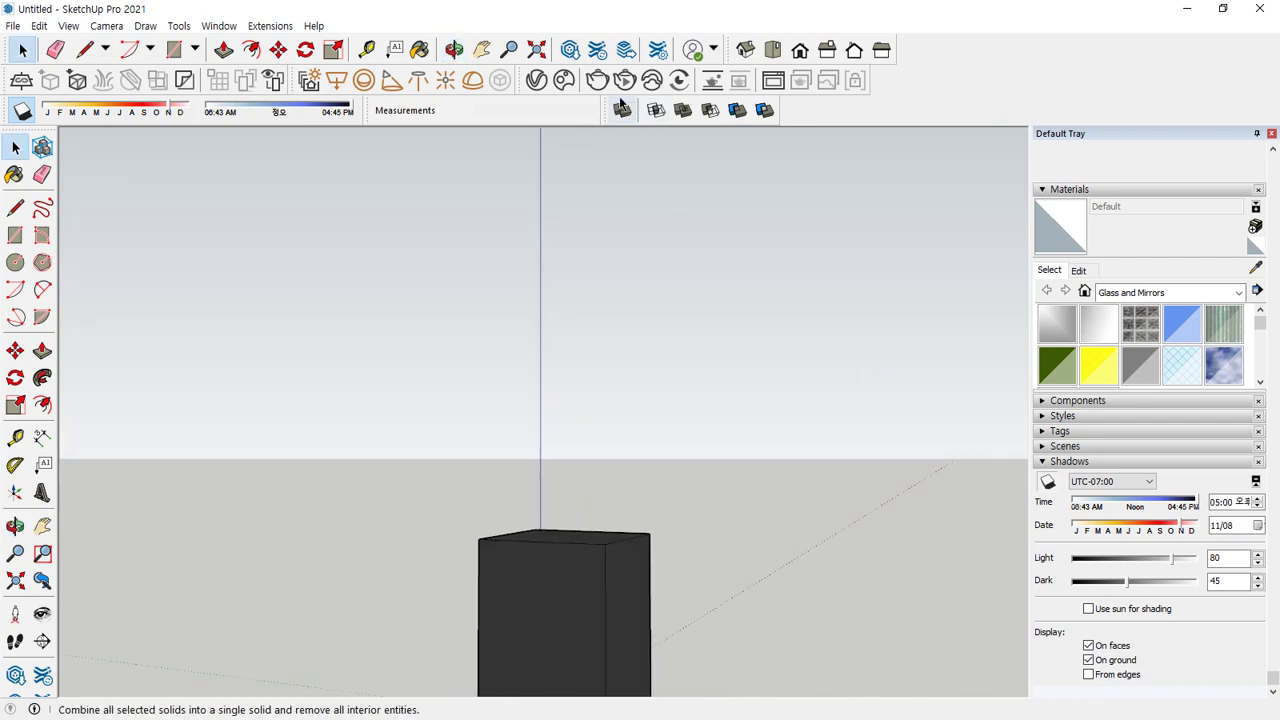
left_click(622, 109)
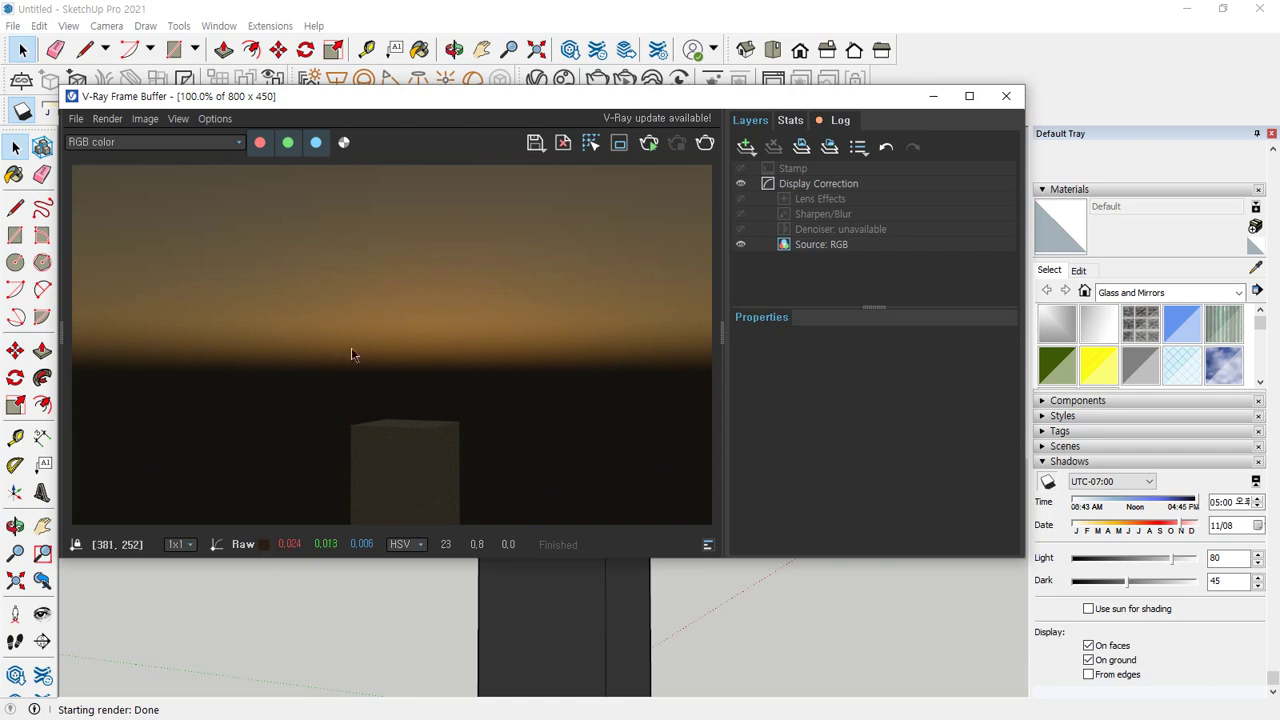
Set the shadow time to 04:00 PM and render the horizon view of the box again
mouse_move(410, 387)
left_mouse_down()
mouse_move(490, 258)
mouse_move(371, 343)
left_mouse_up()
key("Escape")
left_click(1258, 507)
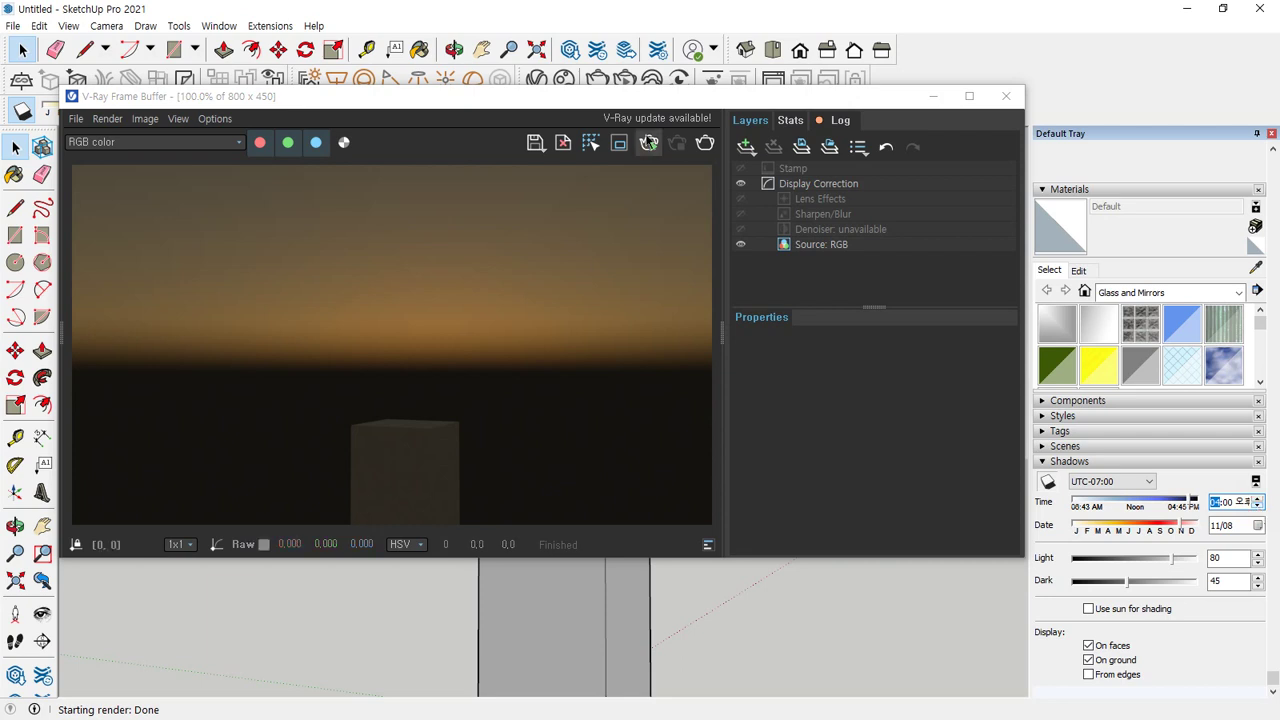
left_click(705, 145)
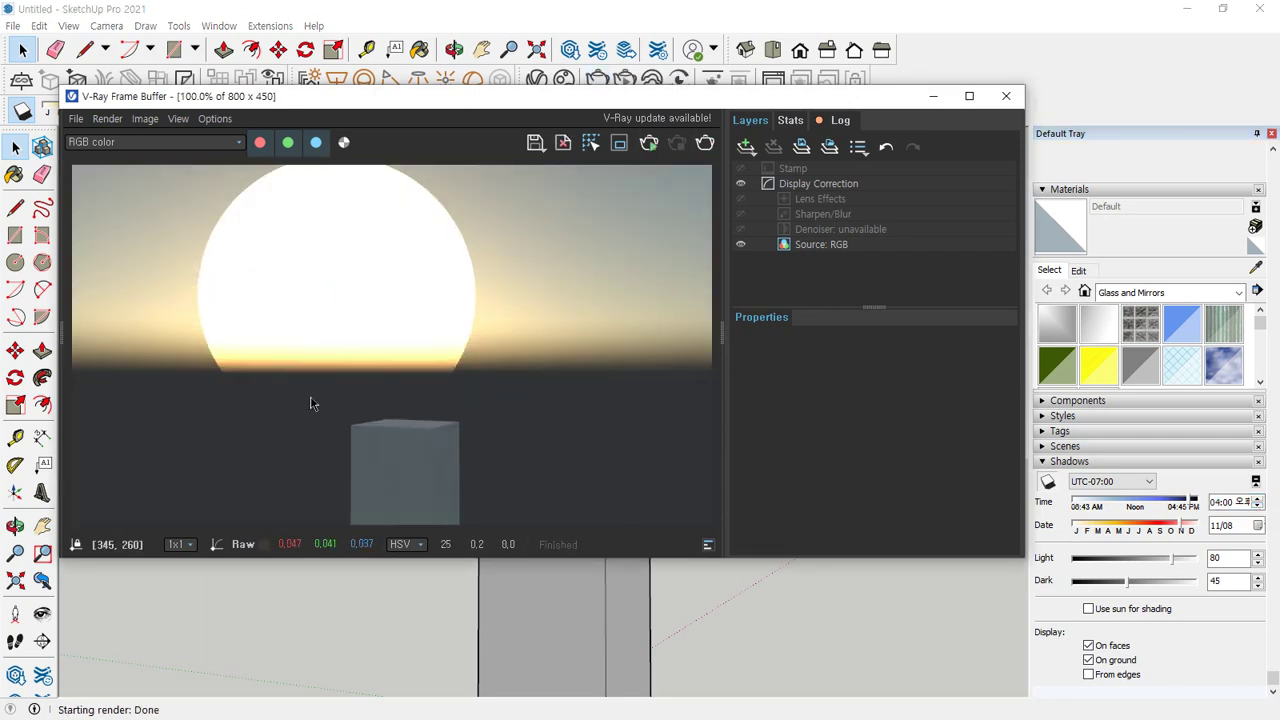
Set the shadow time to 04:30 PM and render the same view
left_click(1224, 505)
left_click(1222, 503)
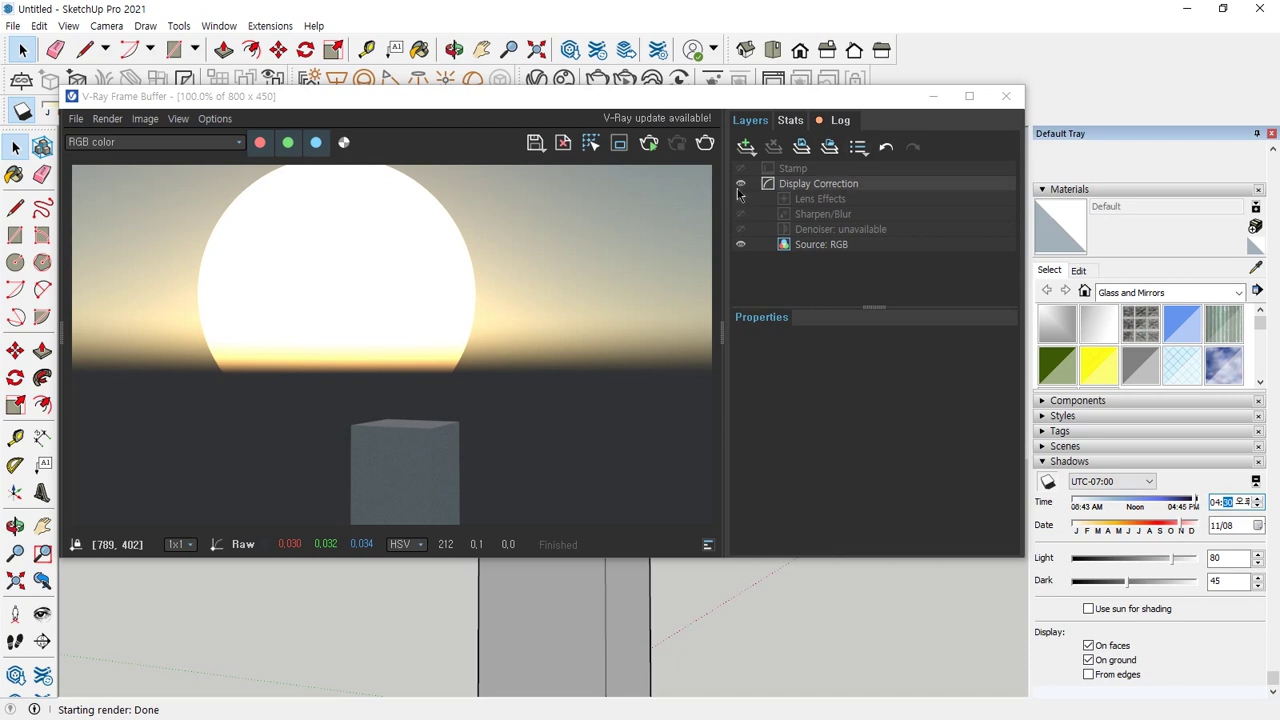
left_click(705, 142)
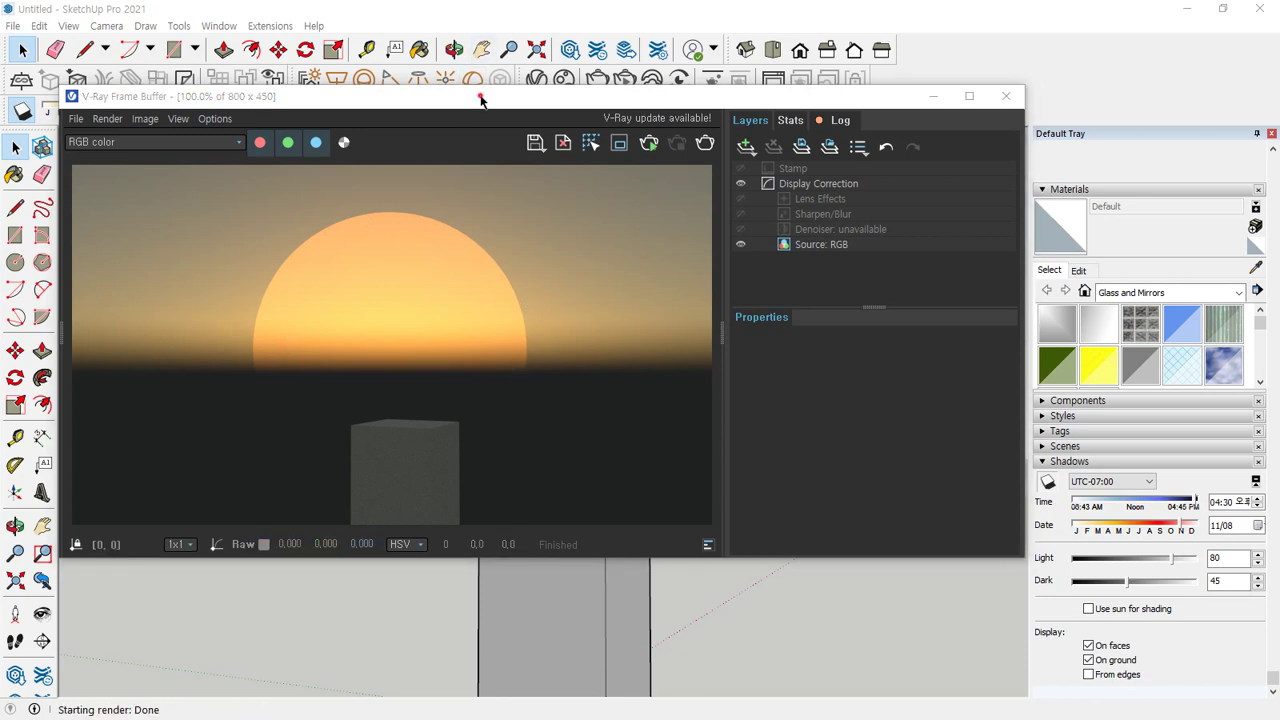
Enable the Invisible option for the SunLight and render the sunset view again
mouse_move(477, 94)
left_mouse_down()
mouse_move(555, 212)
mouse_move(527, 154)
left_mouse_up()
left_click(536, 80)
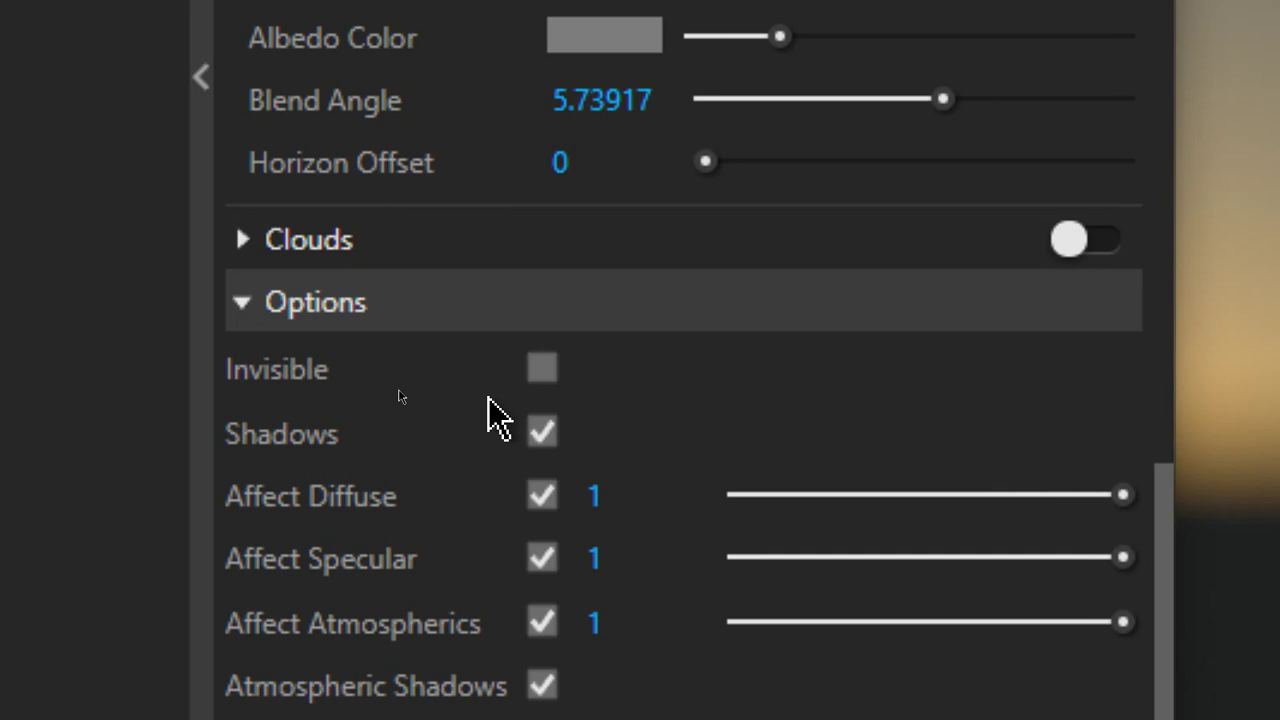
left_click(540, 371)
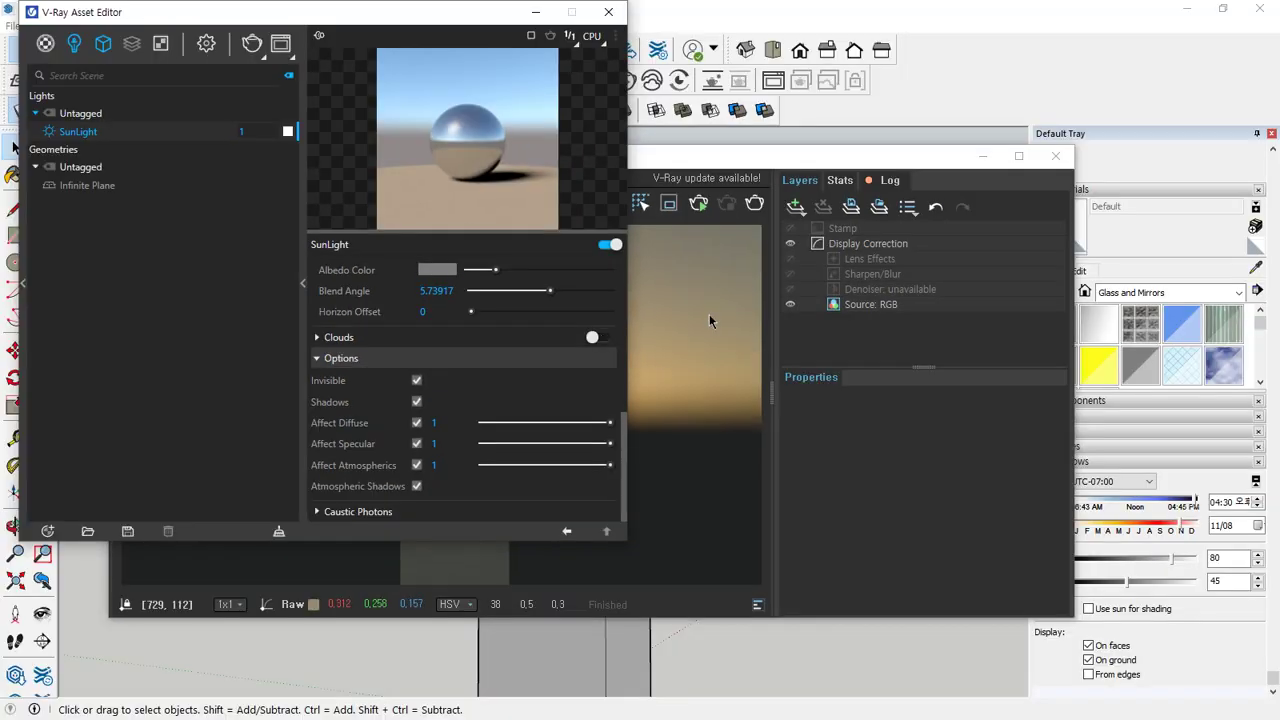
left_click(709, 314)
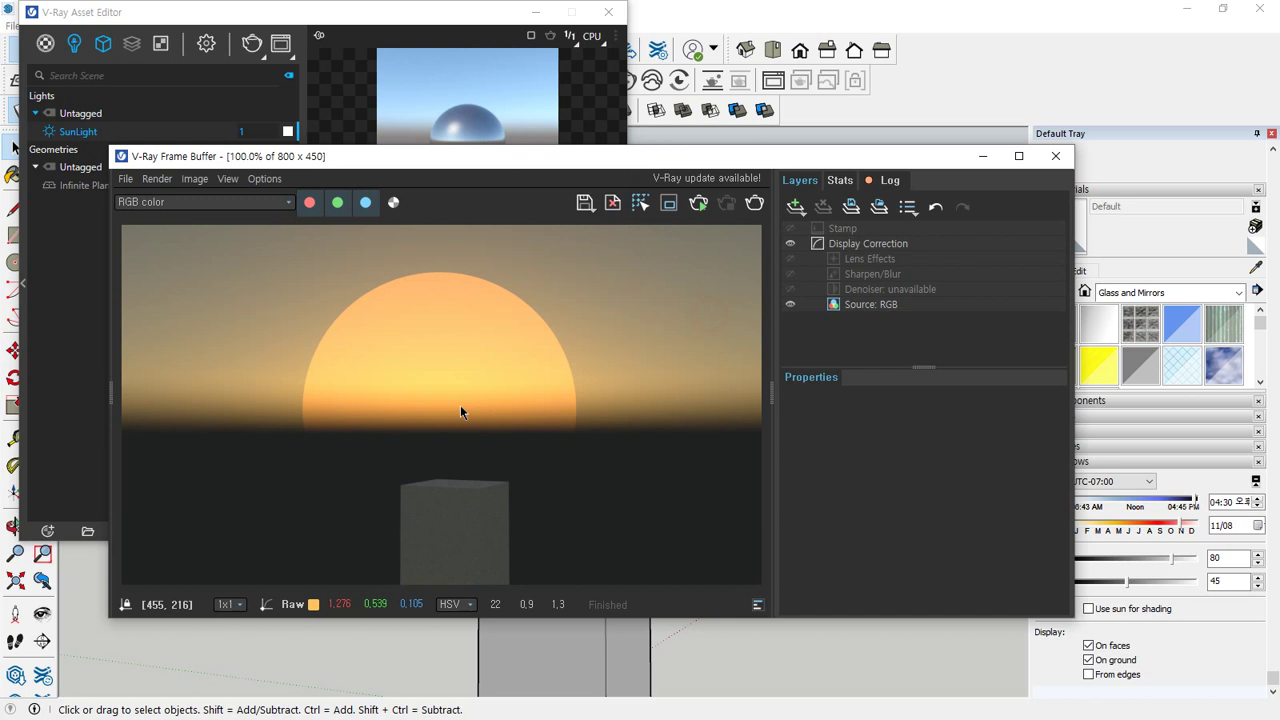
left_click(752, 206)
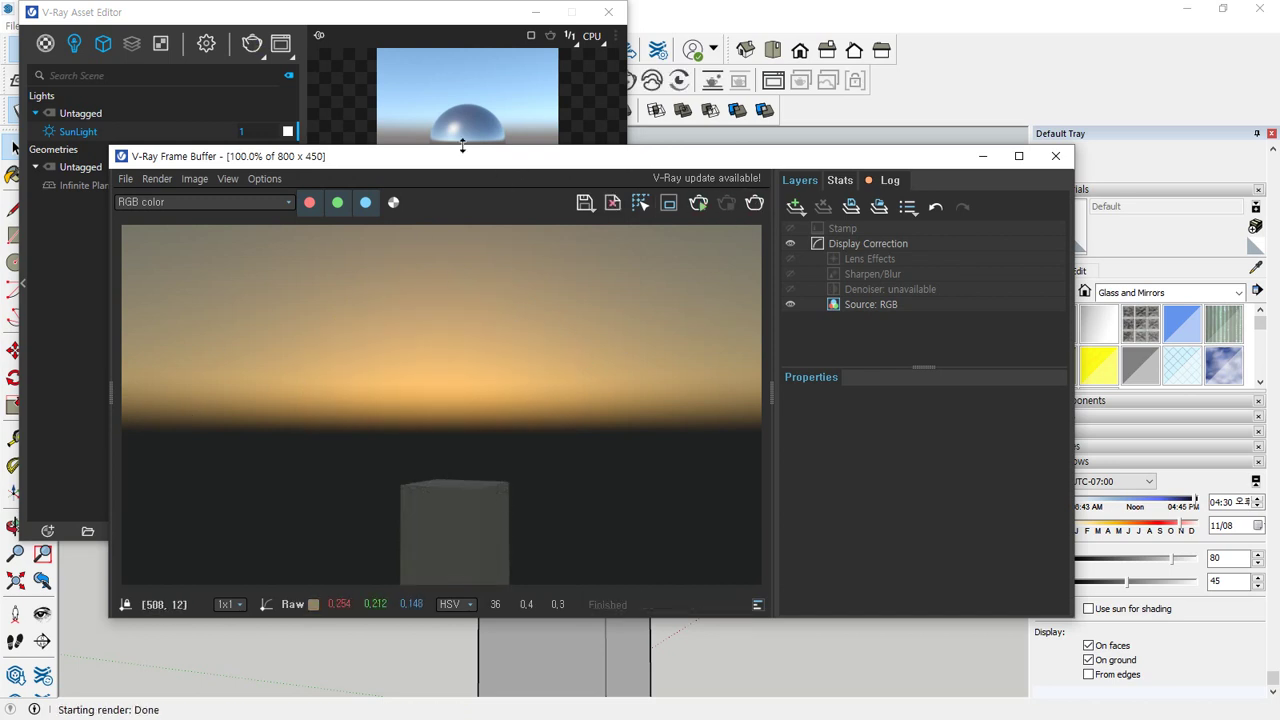
Turn off the SunLight's Invisible option and render the sunset view once more
left_click(362, 14)
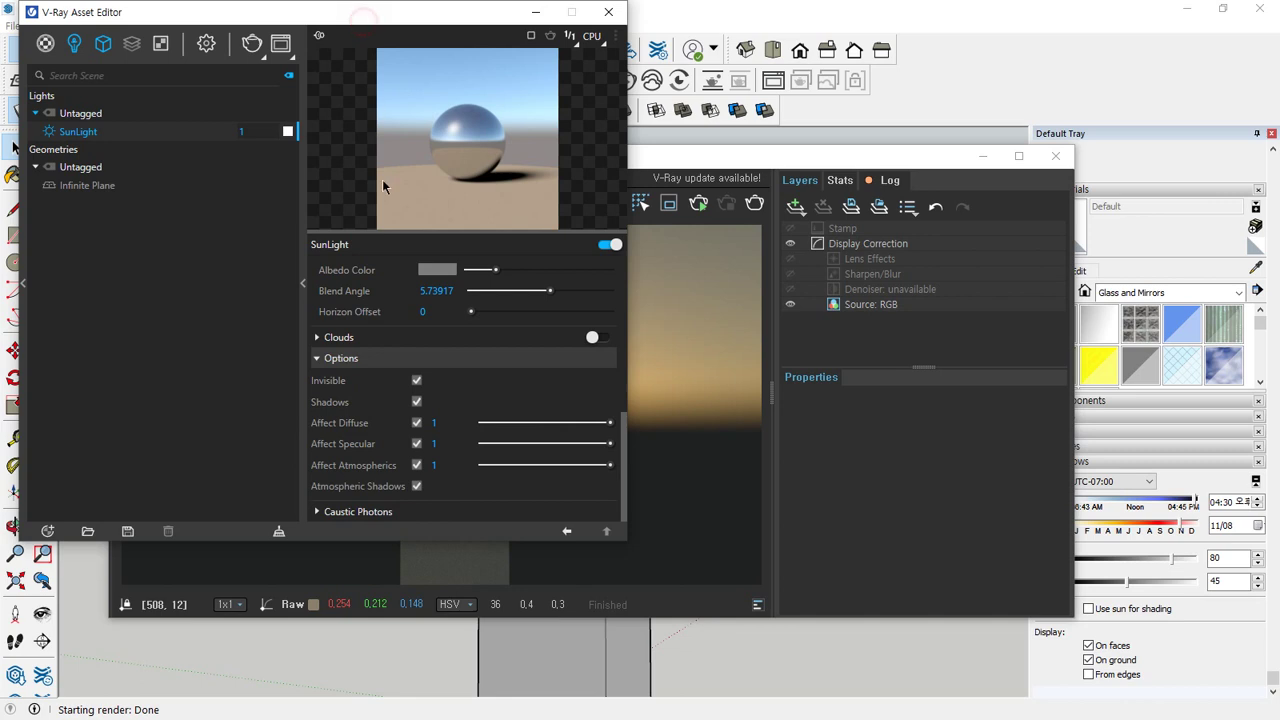
left_click(416, 380)
left_click(752, 206)
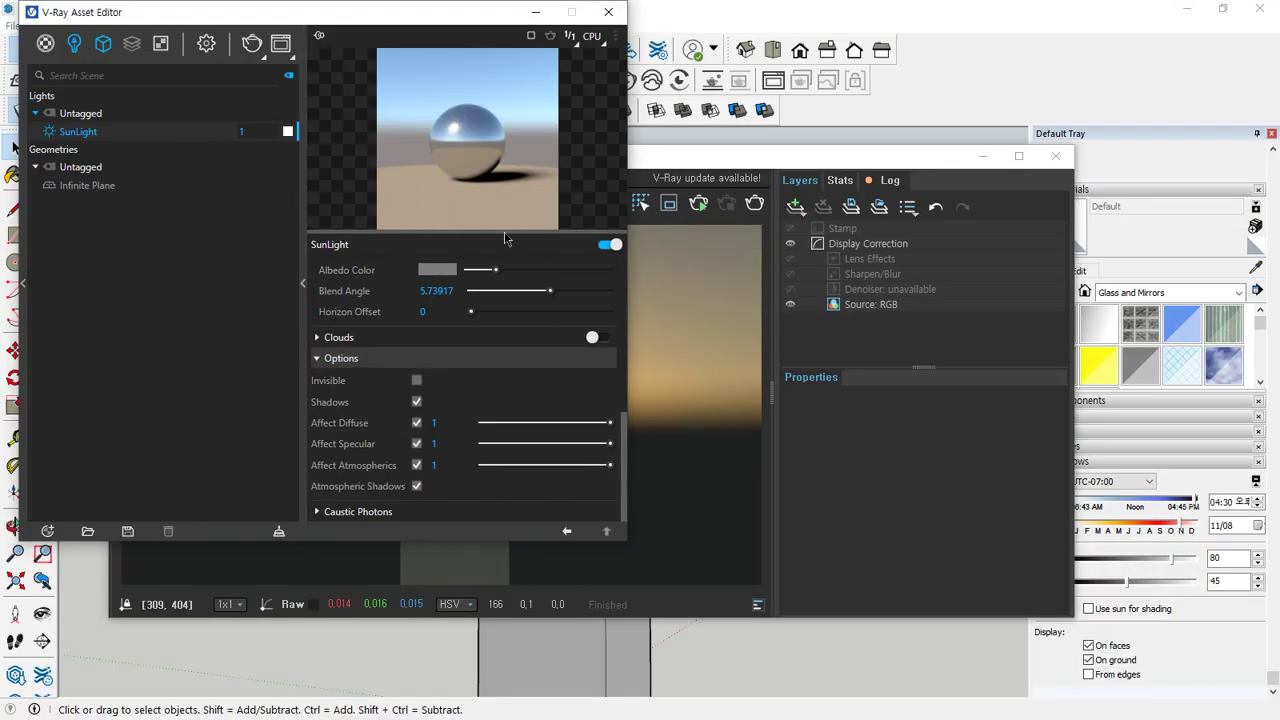
left_click(757, 163)
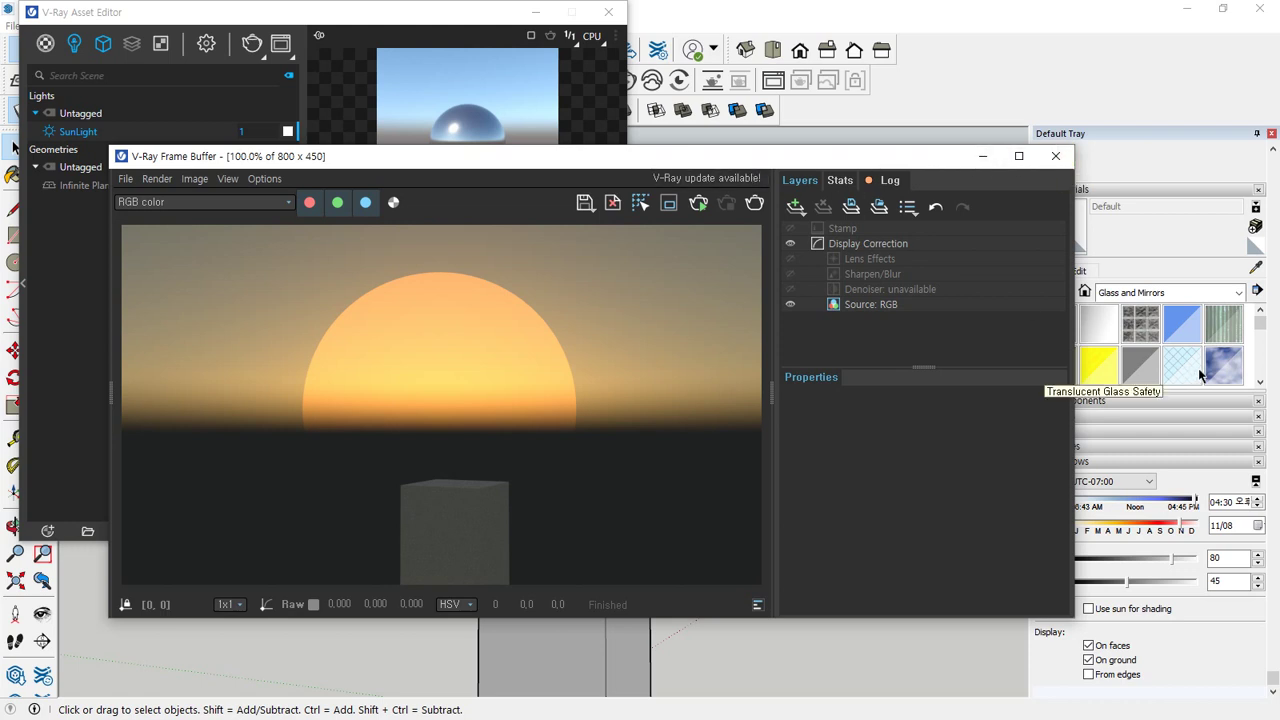
Set the shadow time to 01:30 AM and render the night view of the box
left_click(1260, 507)
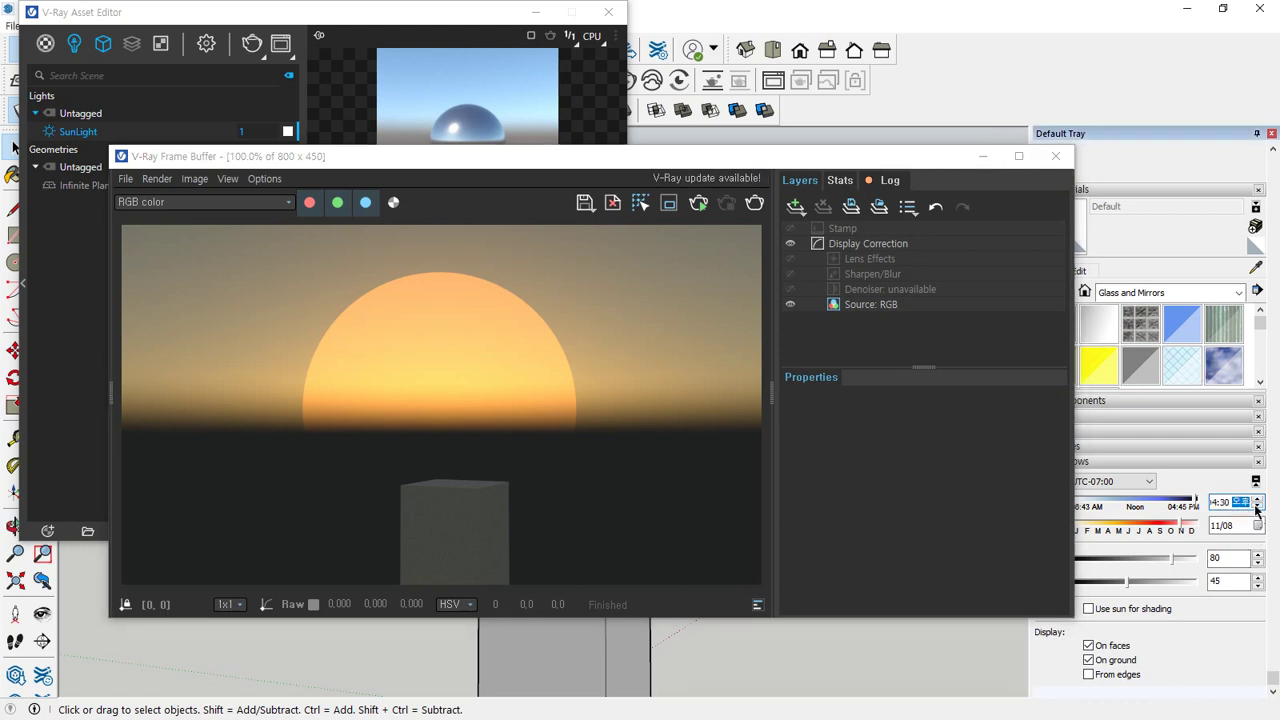
left_click(1260, 507)
left_click(1214, 503)
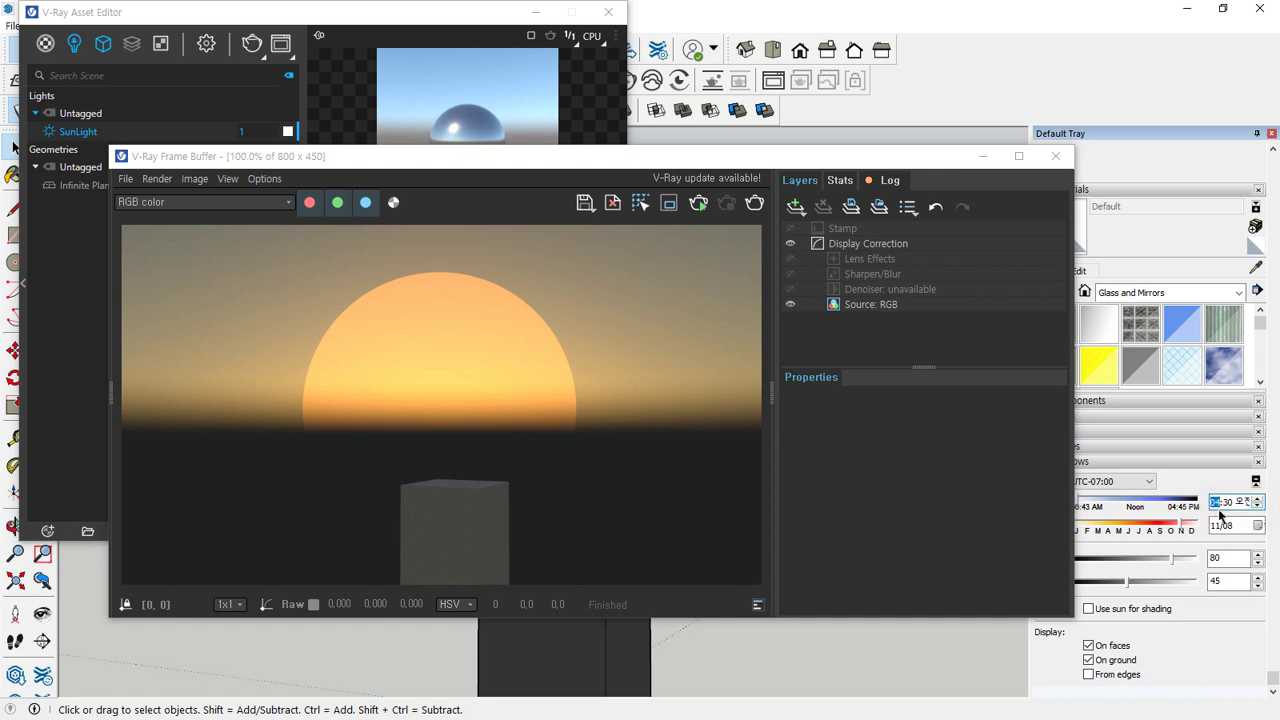
left_click(1260, 509)
left_click(754, 203)
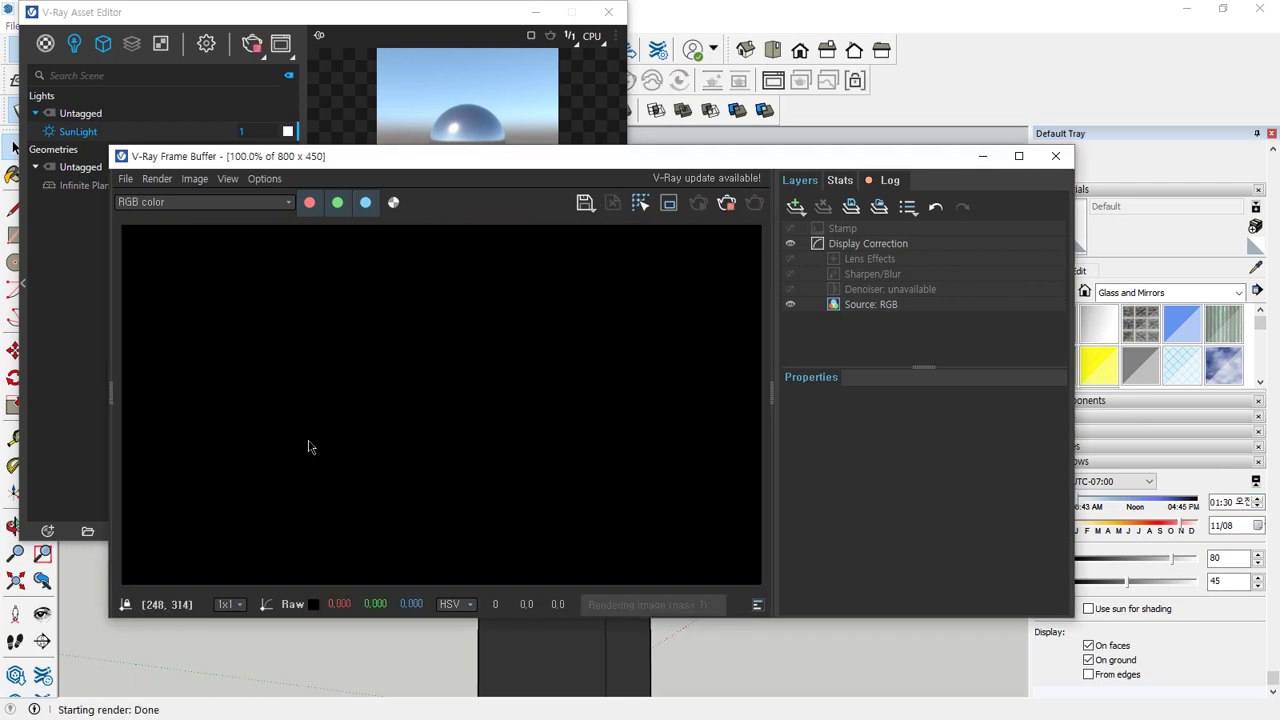
Close the V-Ray frame buffer and asset editor, and delete the box at the origin
left_click(1055, 156)
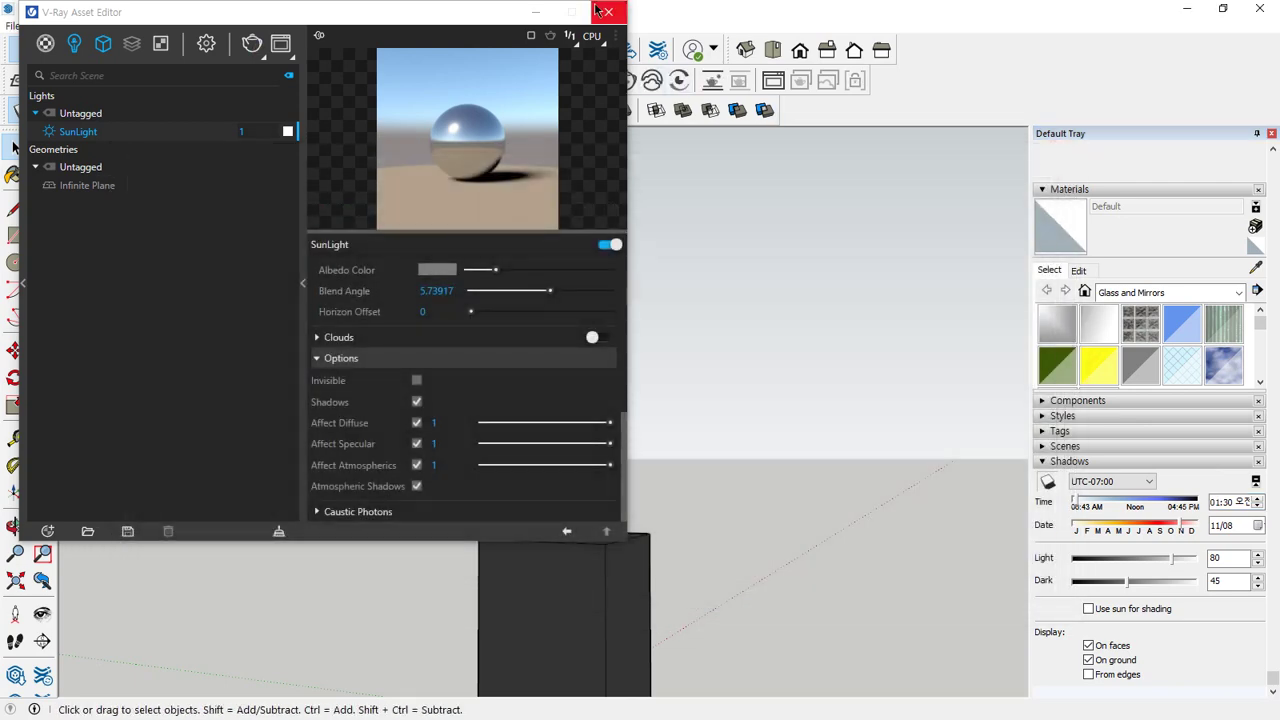
left_click(608, 12)
scroll(608, 476, "down", 5)
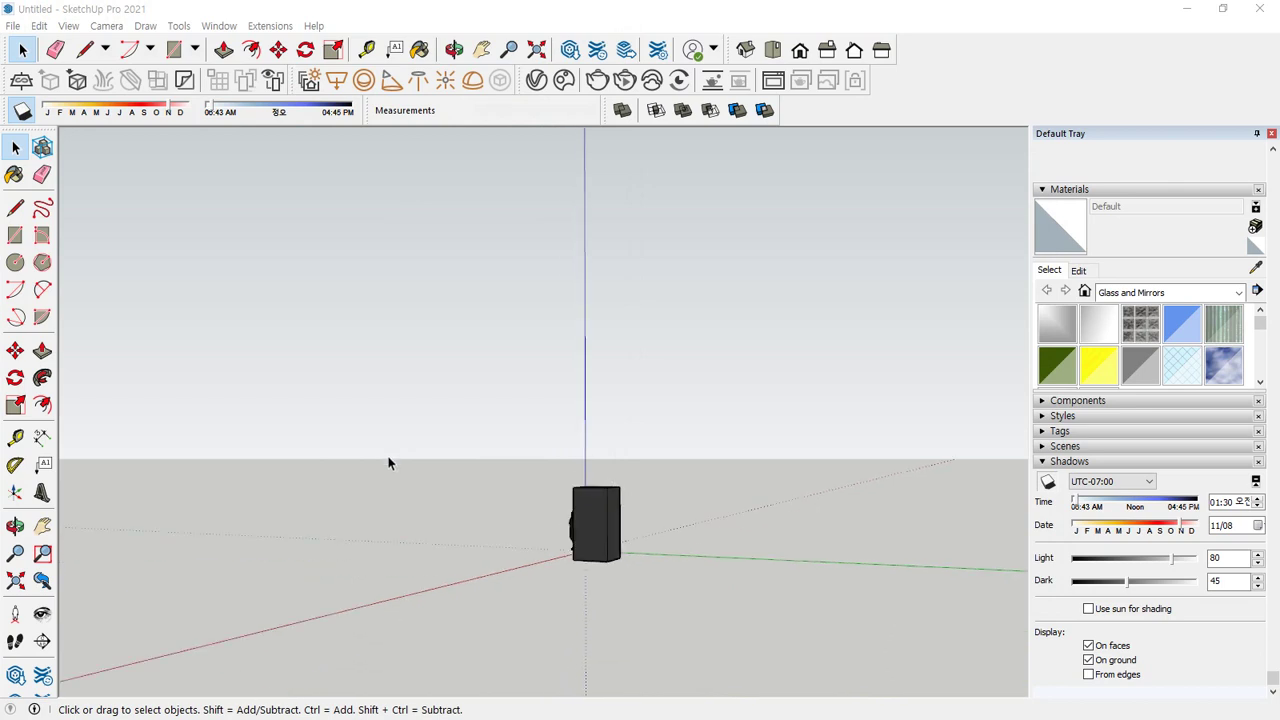
mouse_move(389, 460)
middle_mouse_down()
mouse_move(585, 527)
mouse_move(720, 629)
mouse_move(612, 527)
middle_mouse_up()
left_click(583, 521)
key("Delete")
Draw a 5000 x 8000 mm rectangle on the ground starting at the origin
key("r")
left_click(543, 499)
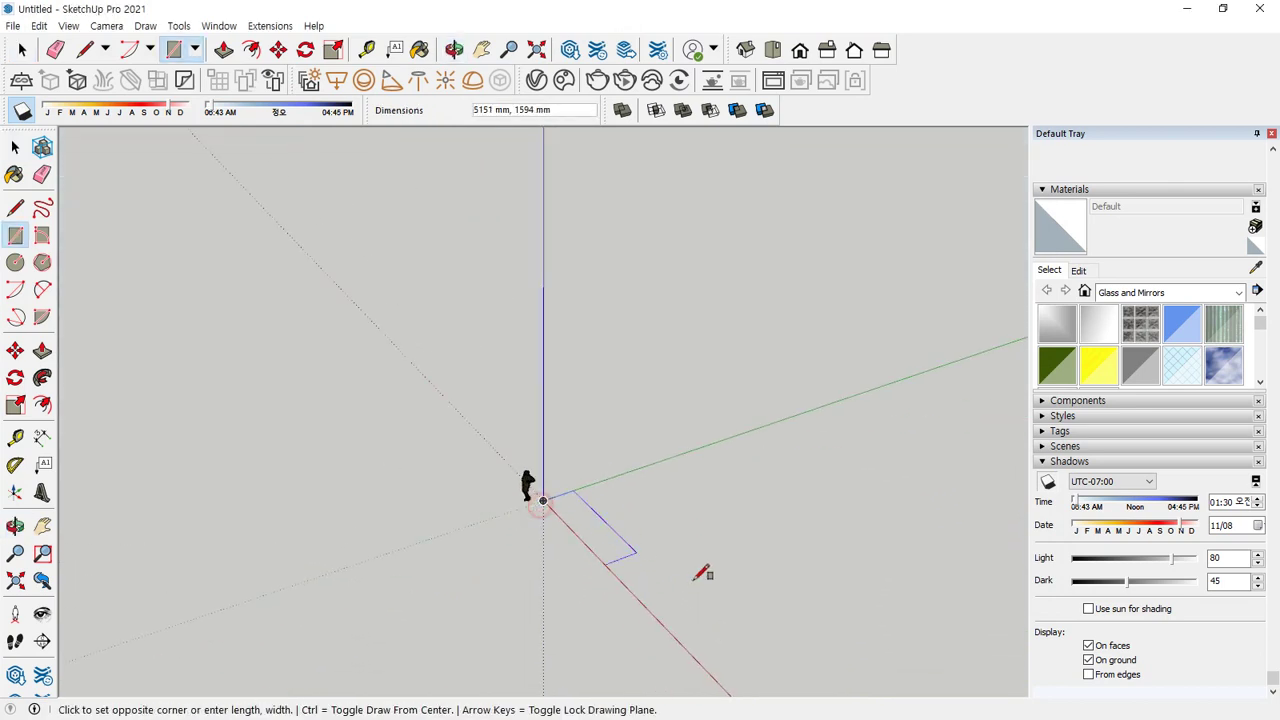
type("500")
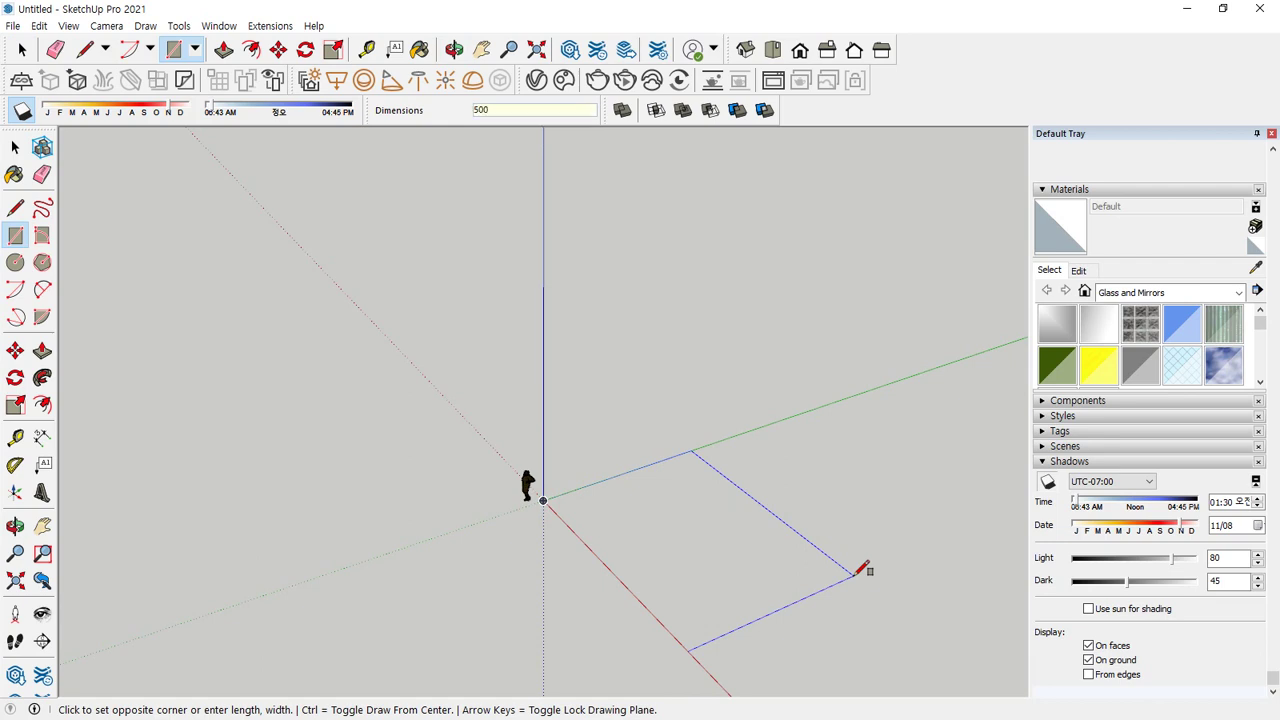
type("0,8000")
key("Return")
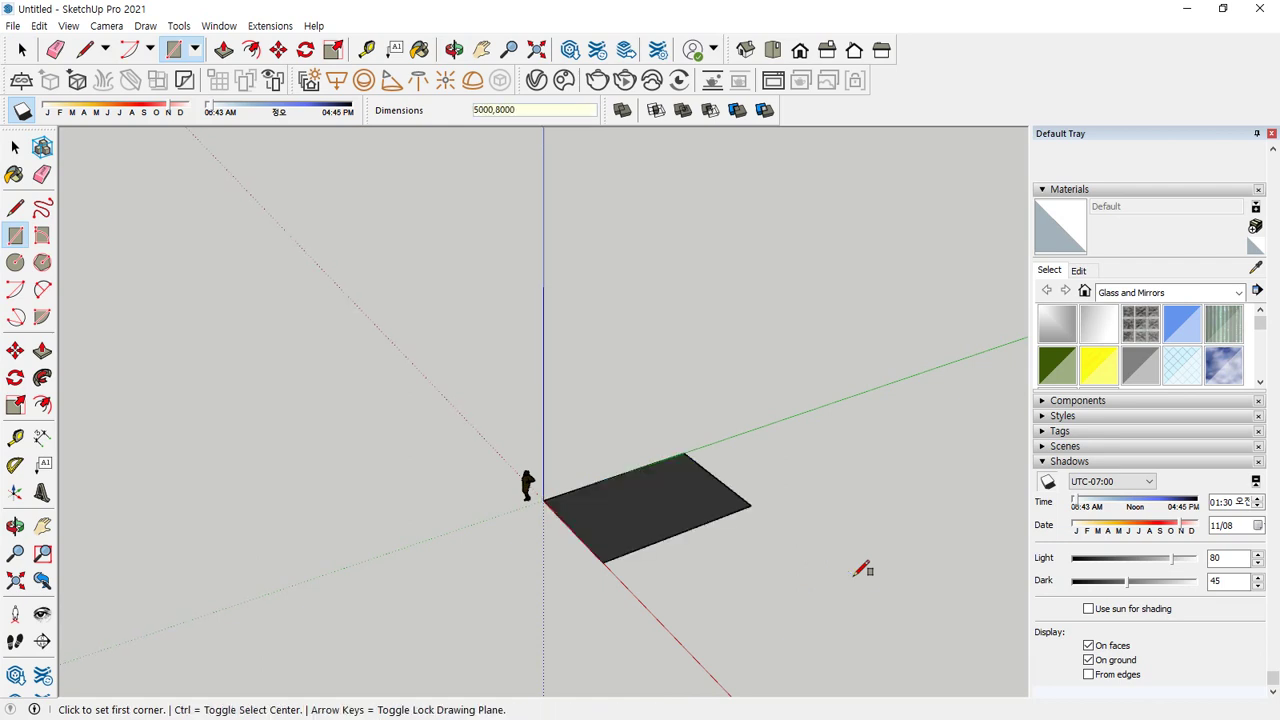
Push/Pull the rectangle upward into a box and remove its short end face at the origin beside the figure
middle_click_drag(420, 537, 697, 495)
key("p")
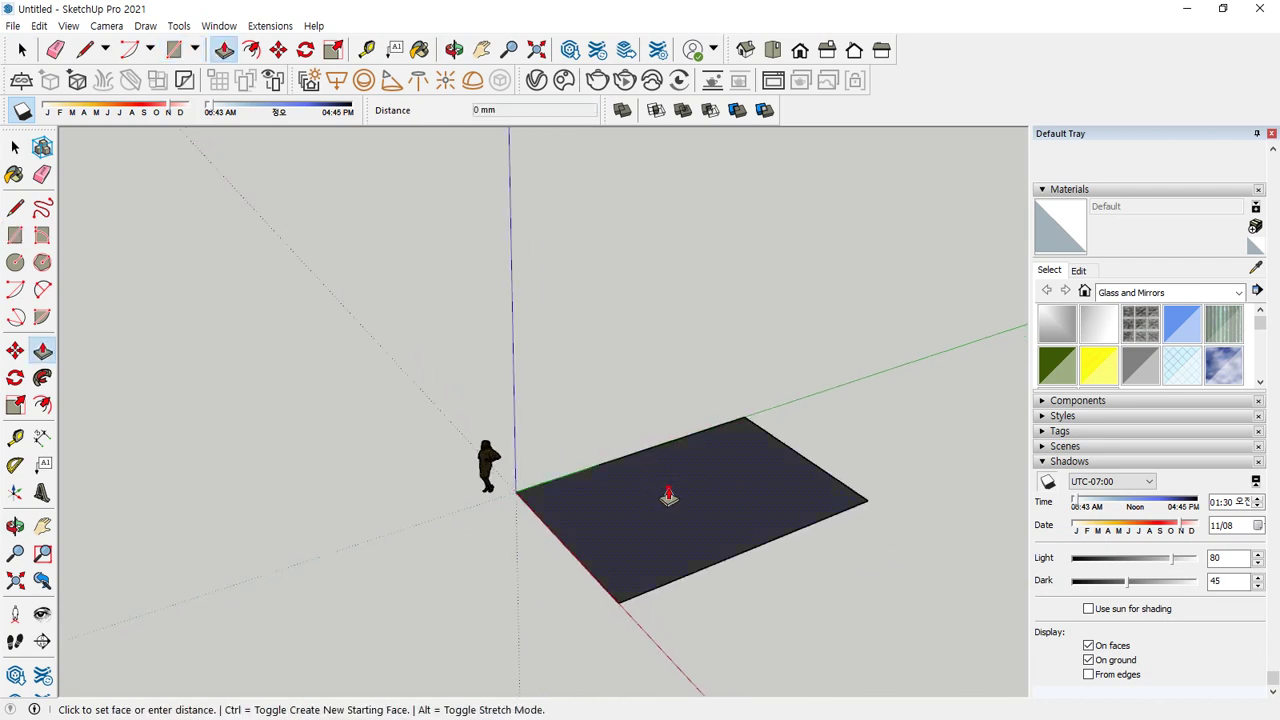
left_click(670, 494)
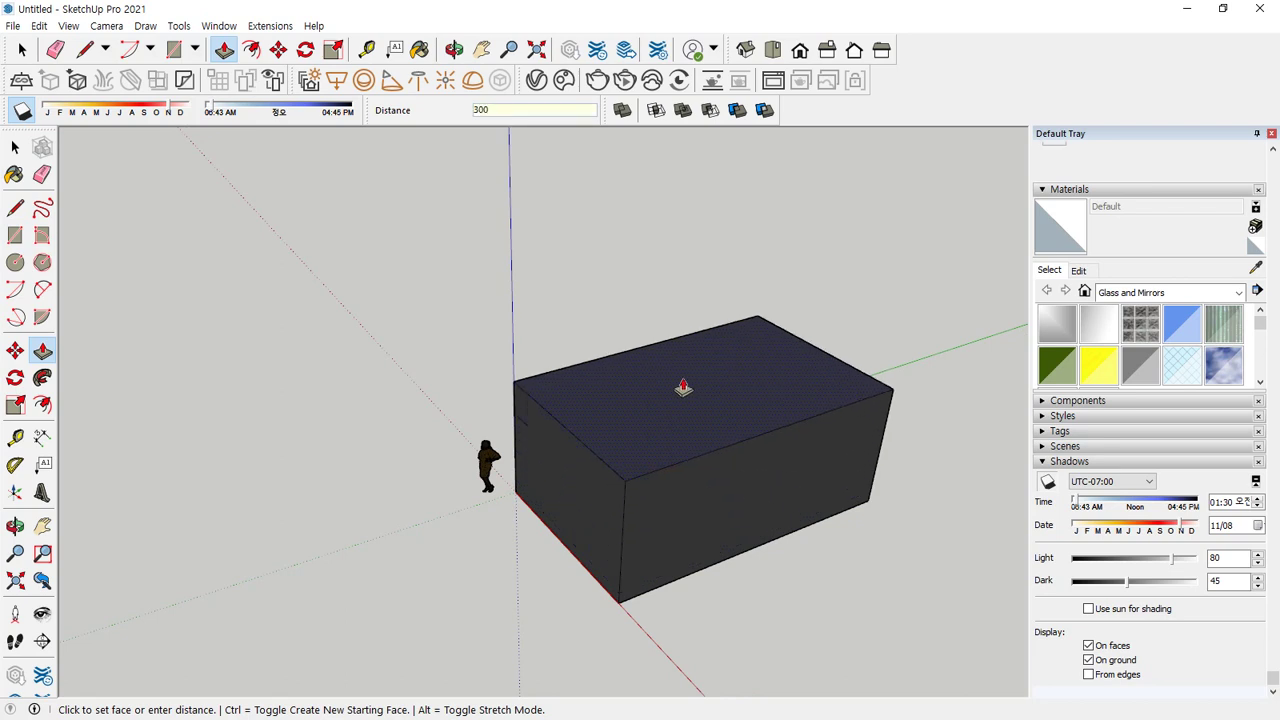
key("Return")
key("space")
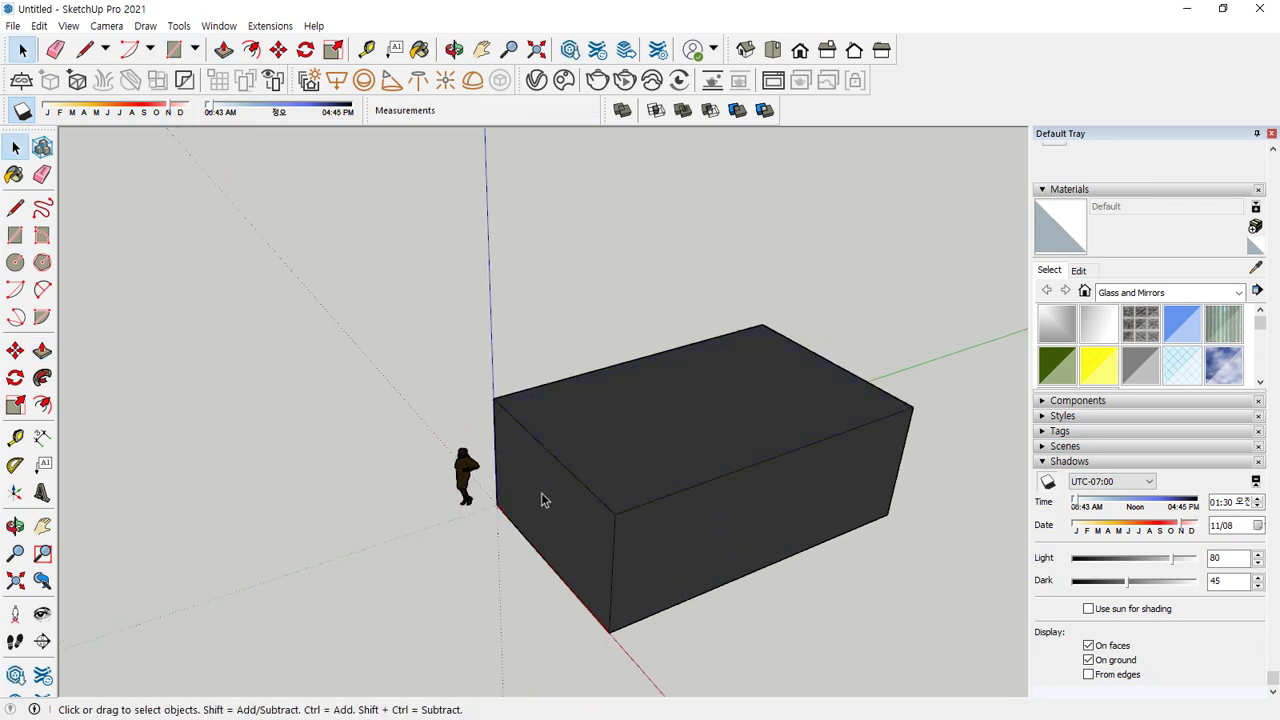
middle_click_drag(214, 377, 926, 349)
scroll(363, 363, "up", 3)
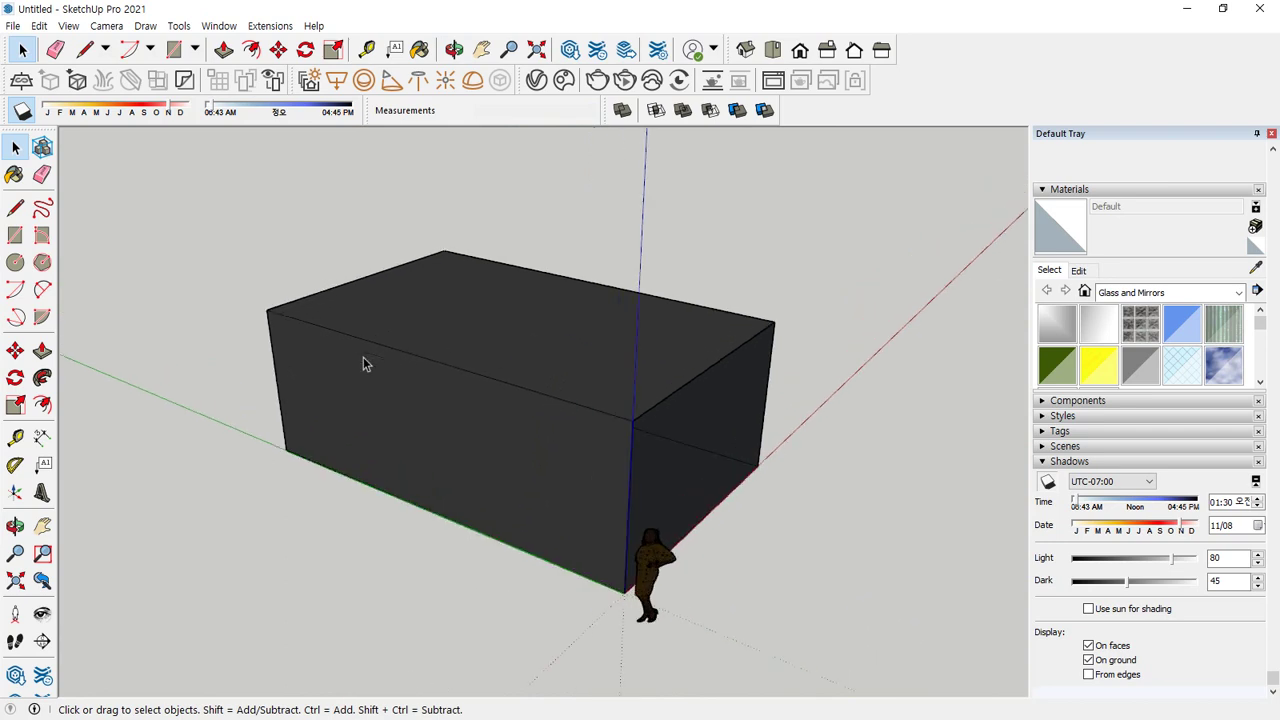
Cut a rectangular window opening into the long wall along the green axis, starting at the wall's upper edge
key("r")
left_click(323, 327)
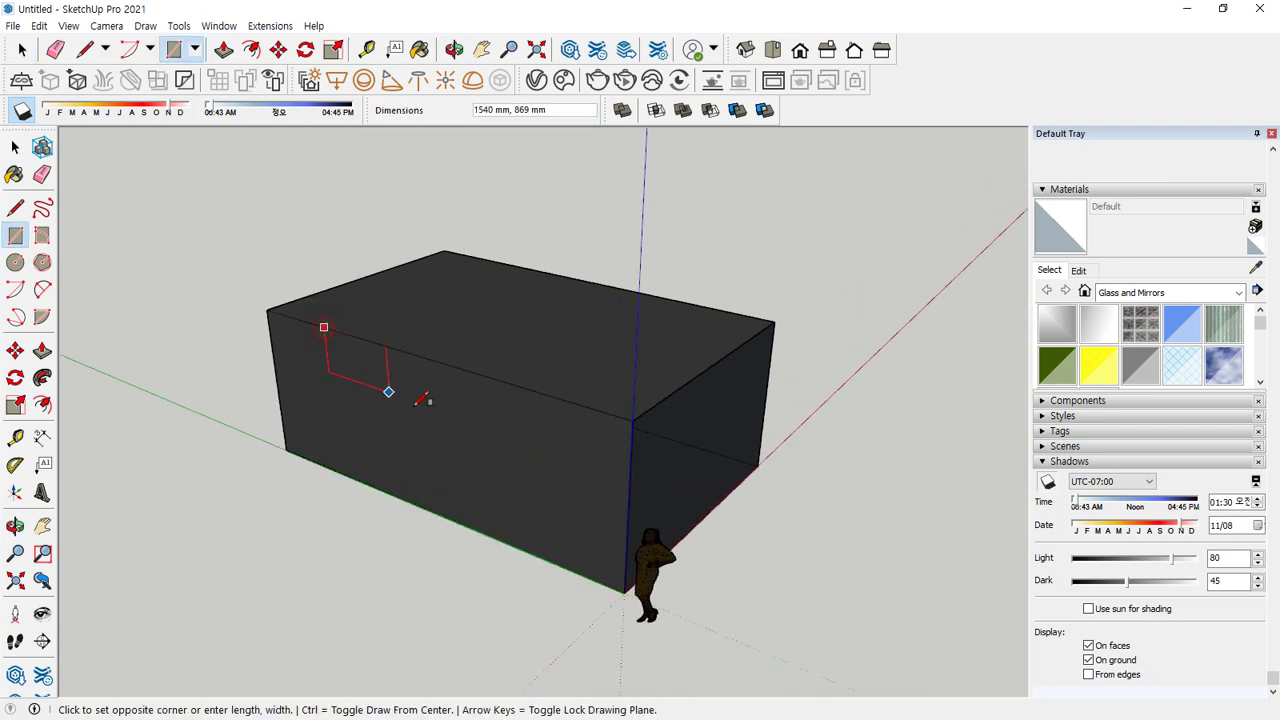
left_click(477, 457)
key("space")
left_click(418, 430)
key("Delete")
Place a large Rectangle Light below the ceiling inside the room and render the interior view
middle_click_drag(421, 446, 389, 363)
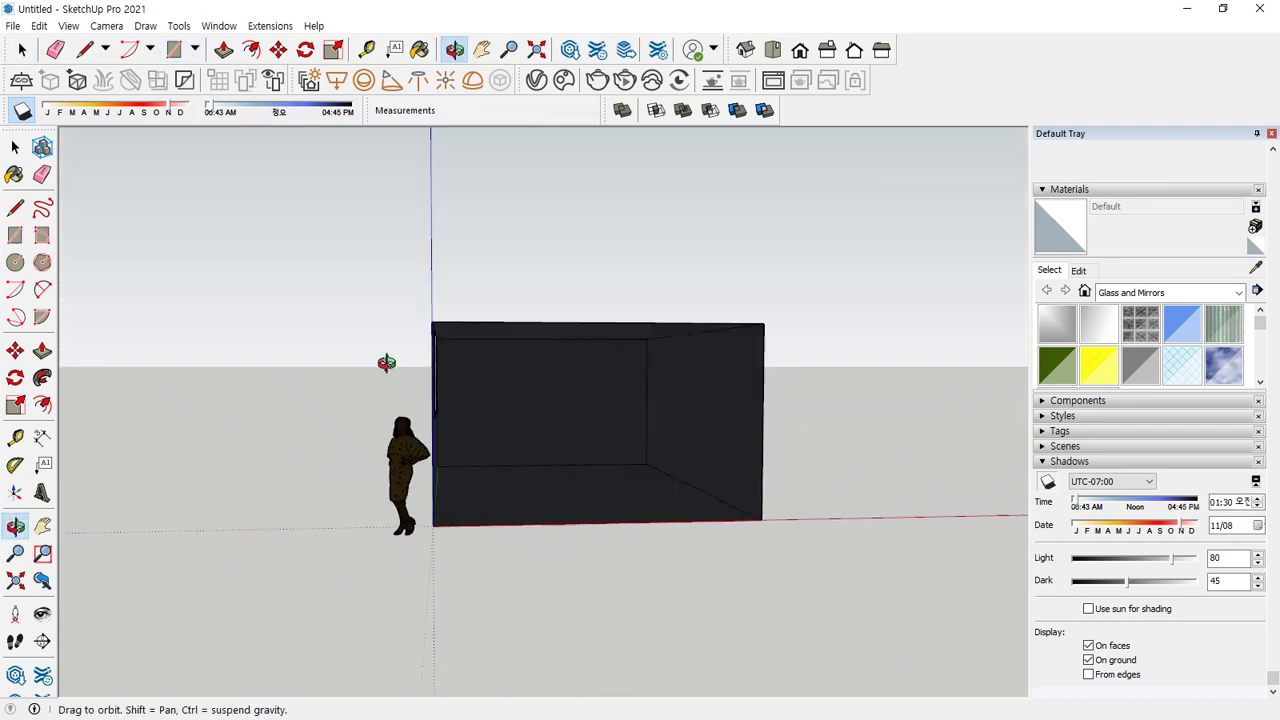
scroll(518, 360, "up", 5)
middle_click_drag(593, 378, 503, 374)
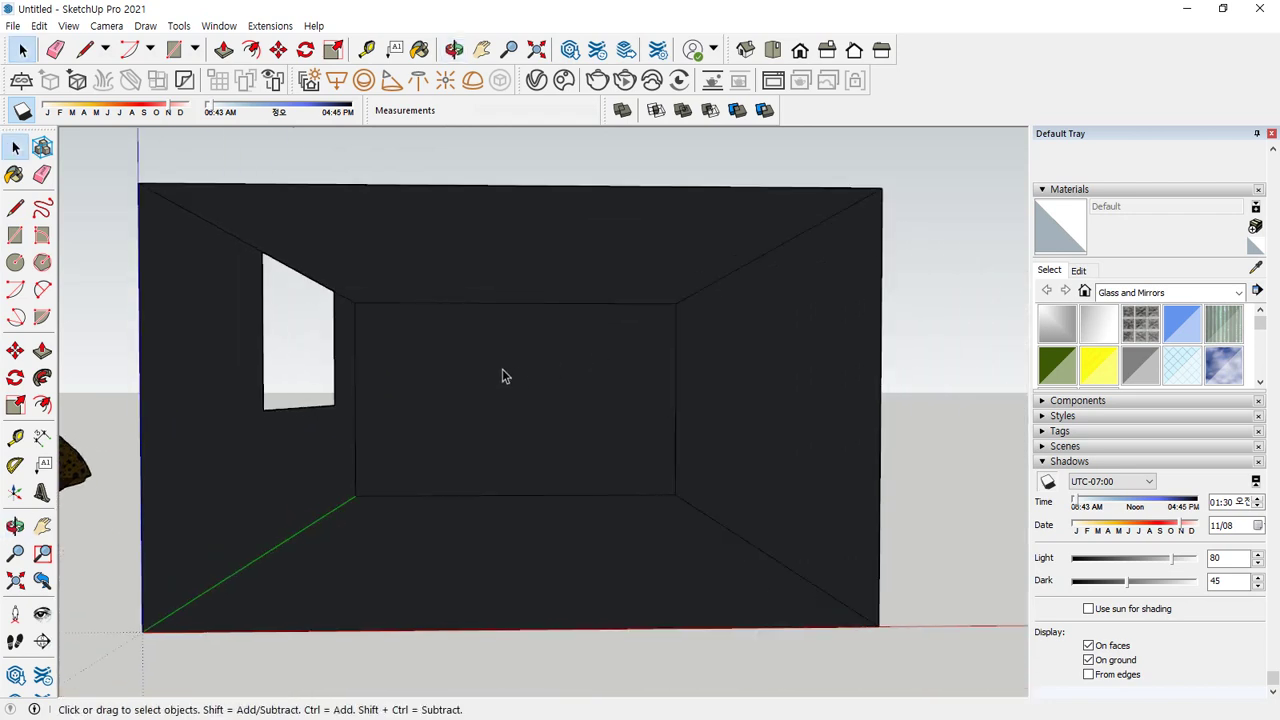
scroll(503, 374, "up", 3)
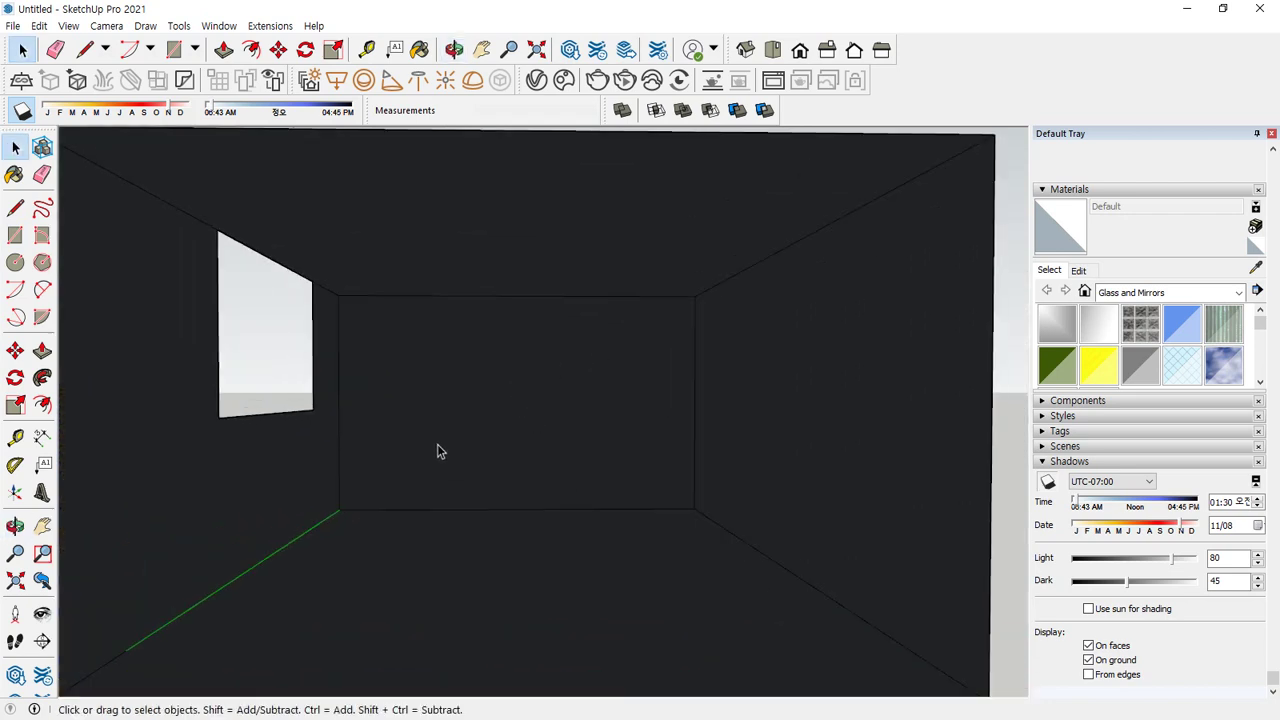
middle_click_drag(437, 451, 506, 447)
scroll(506, 447, "up", 1)
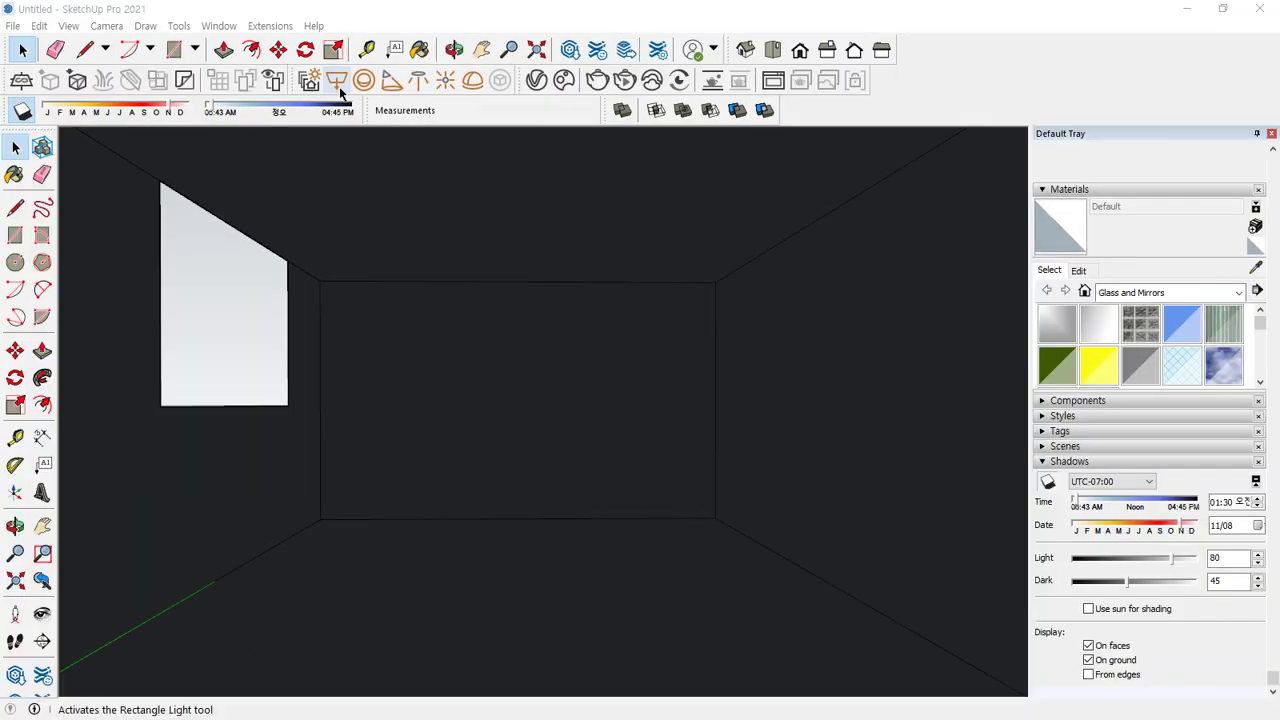
left_click(330, 70)
left_click(327, 320)
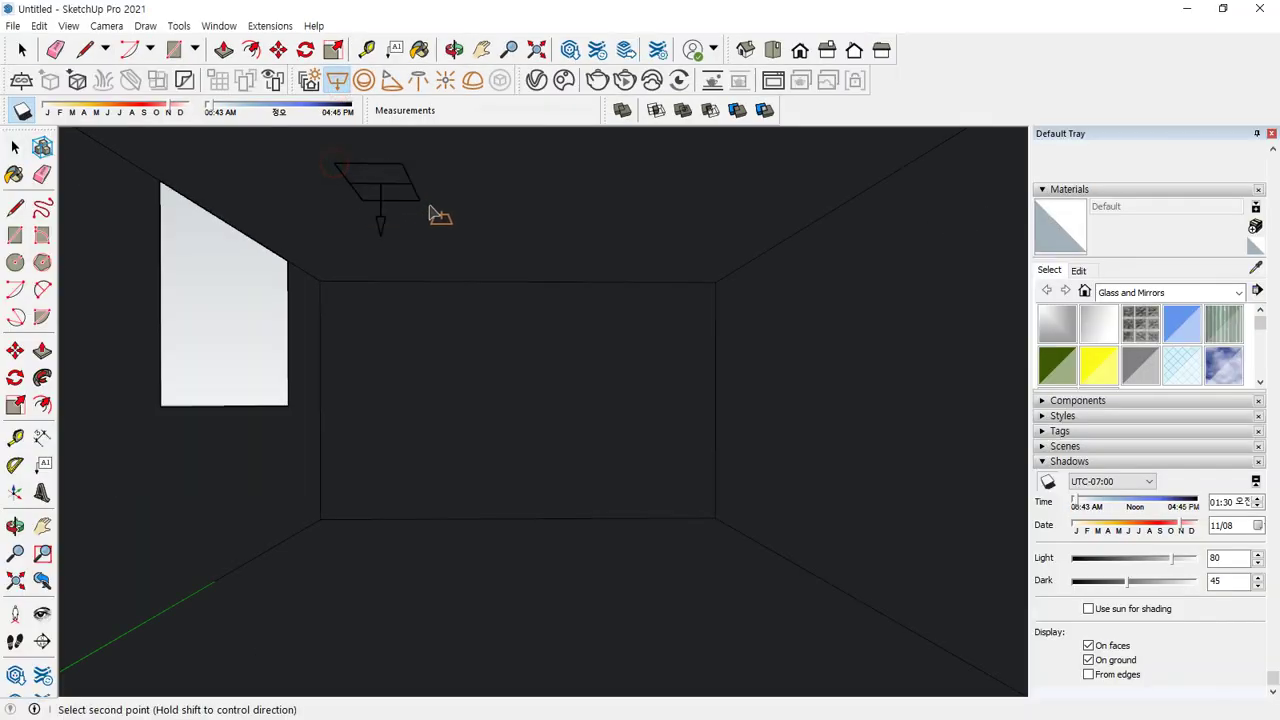
left_click(664, 252)
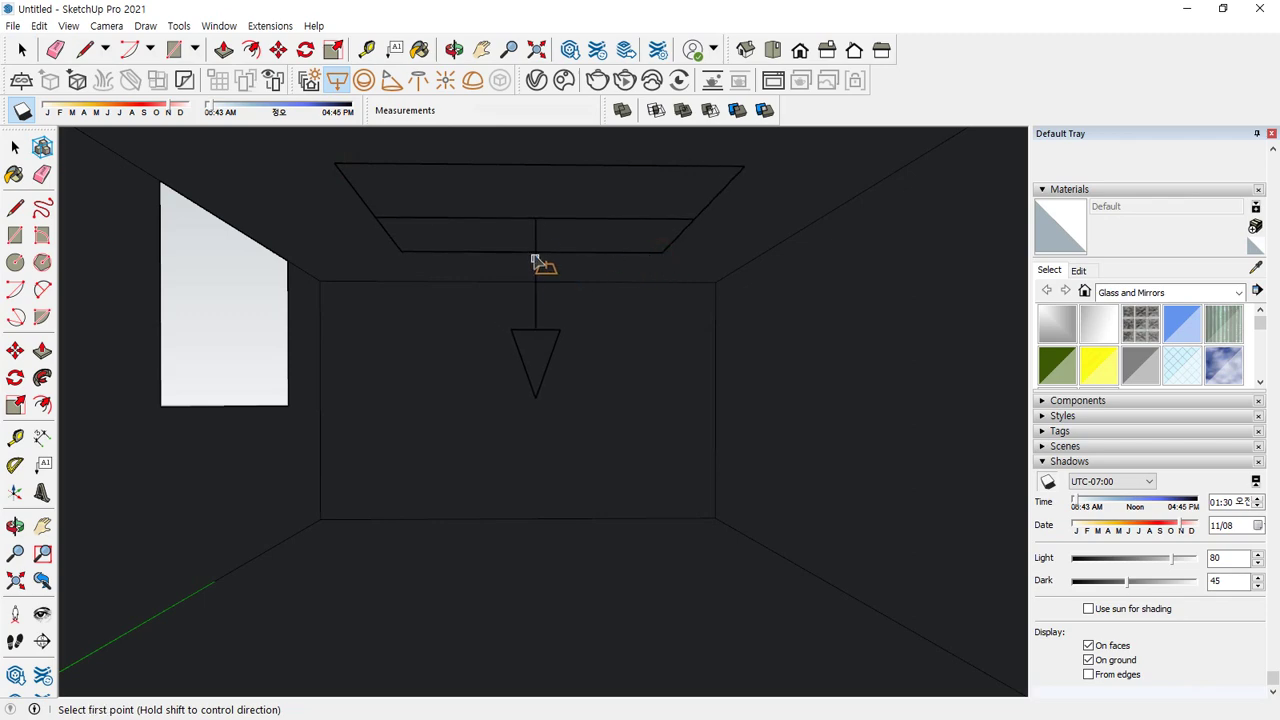
key("space")
left_click(598, 82)
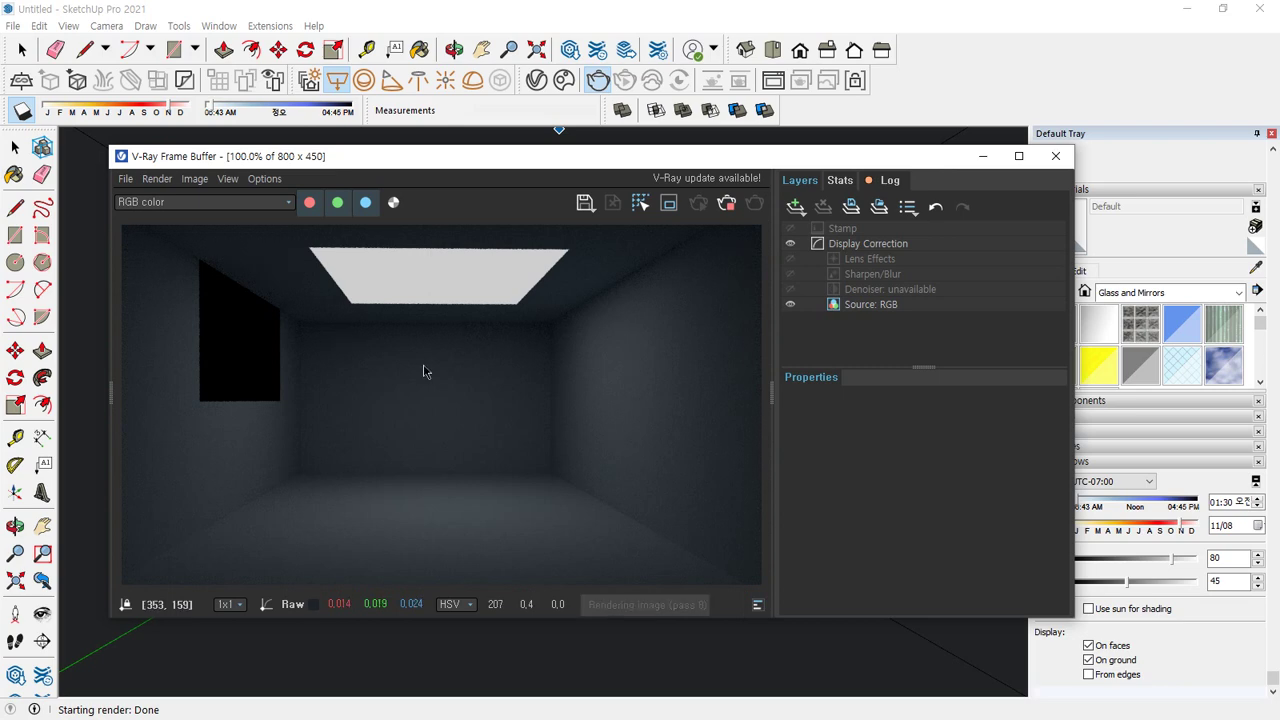
Set the Rectangle Light's intensity to 300
left_click(536, 80)
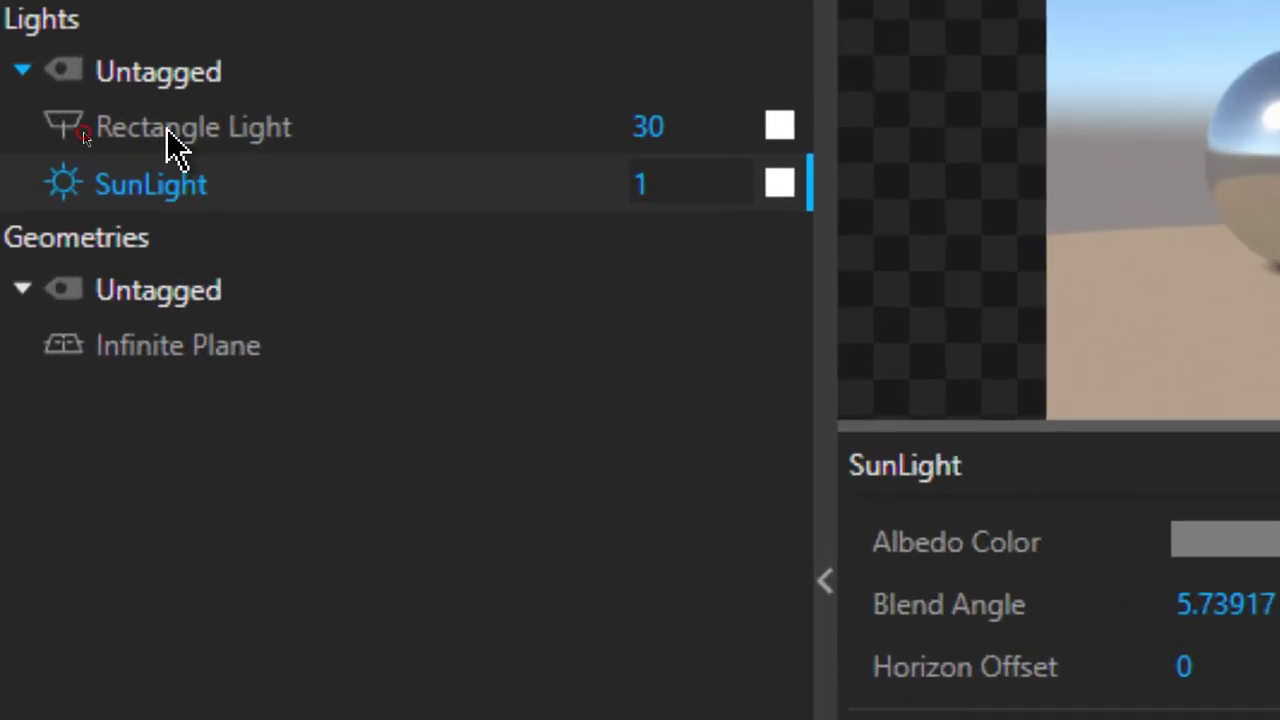
left_click(63, 134)
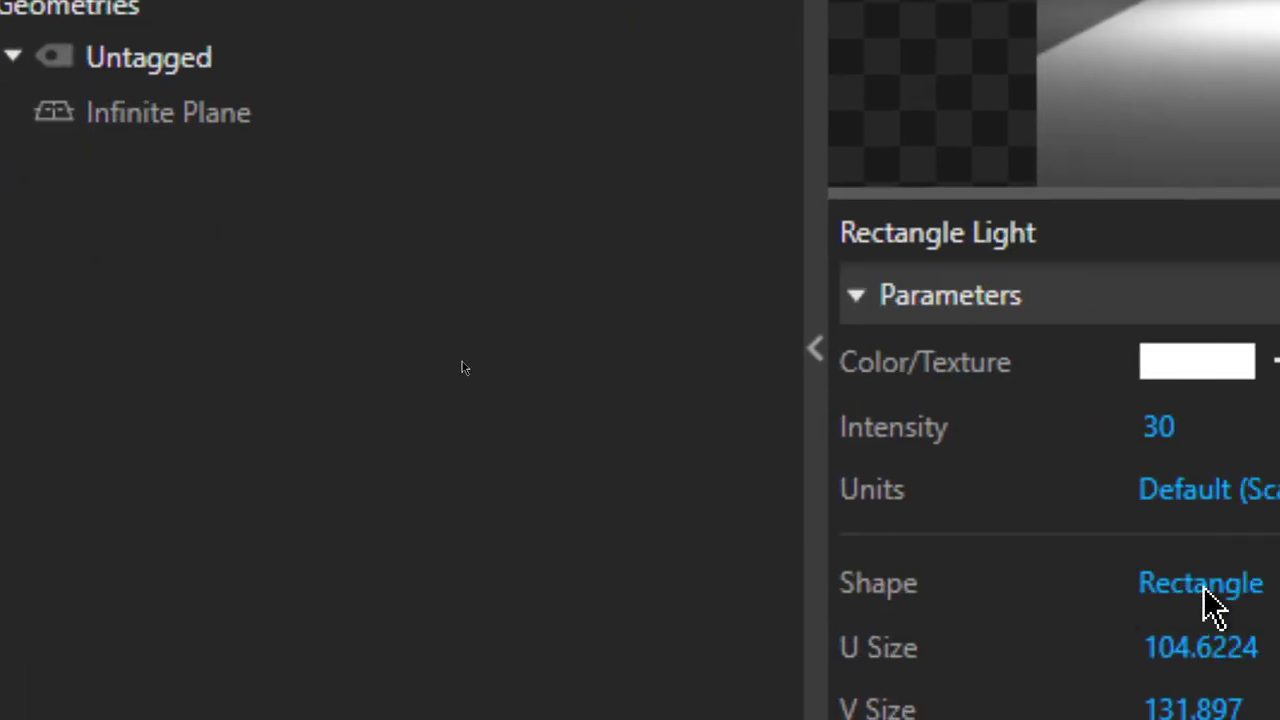
left_click(614, 428)
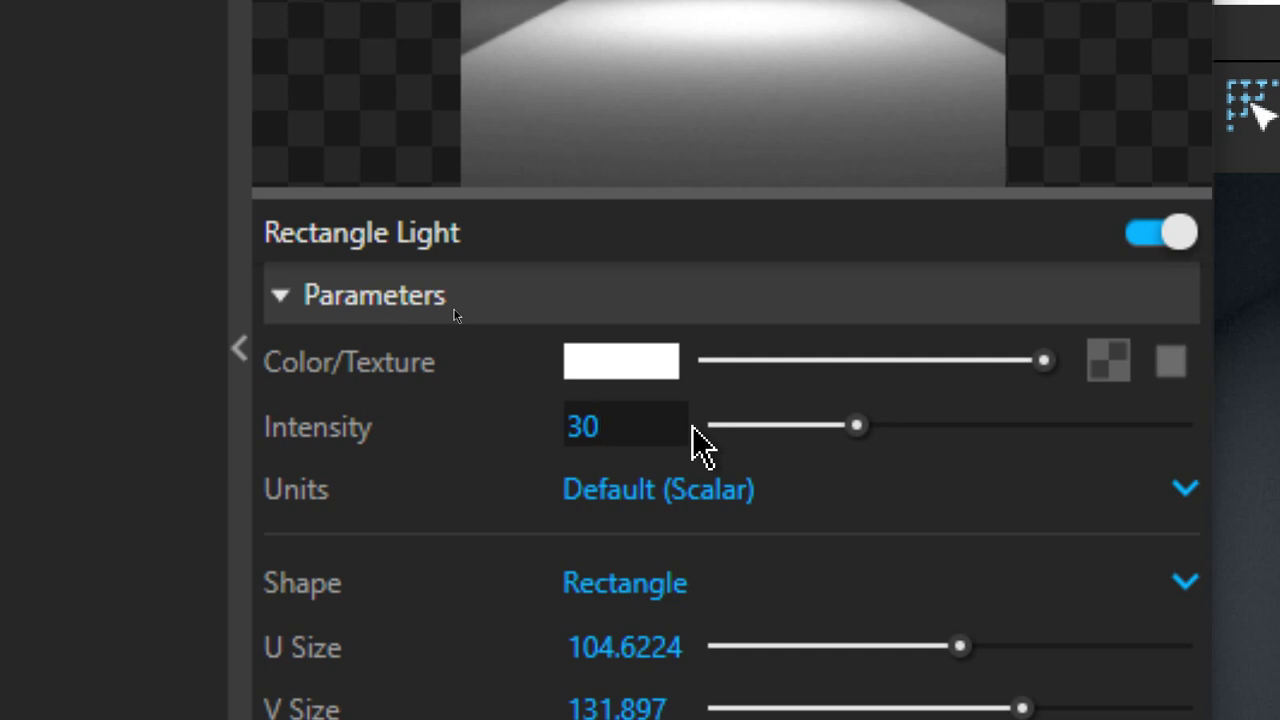
type("0")
key("Return")
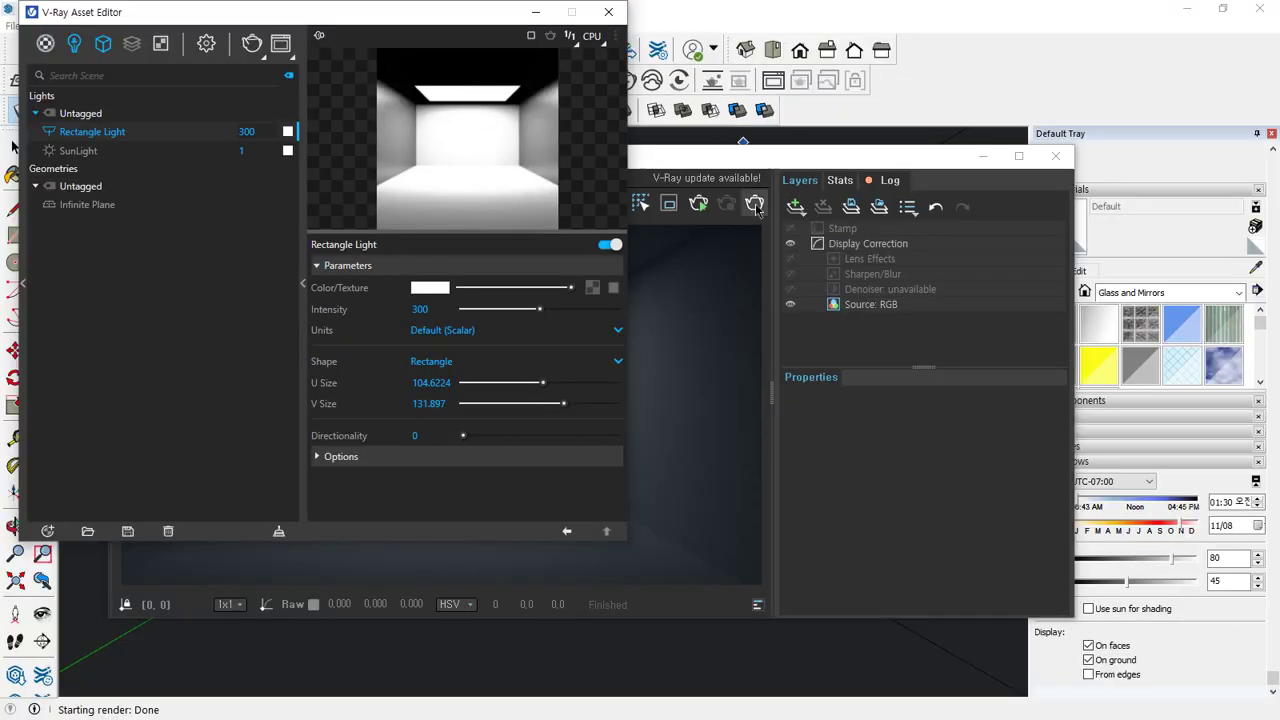
Test-render the interior at the current light strength, stopping it early, and set the Rectangle Light's intensity to 30
left_click(919, 147)
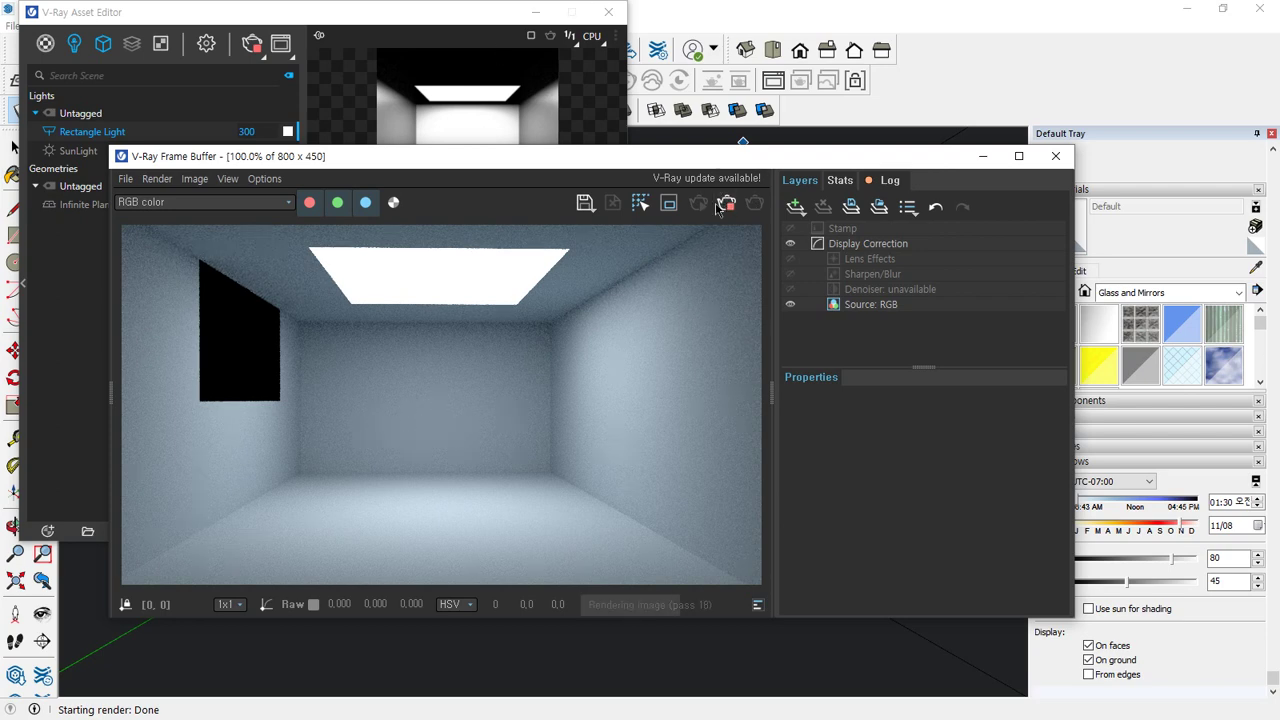
left_click(728, 203)
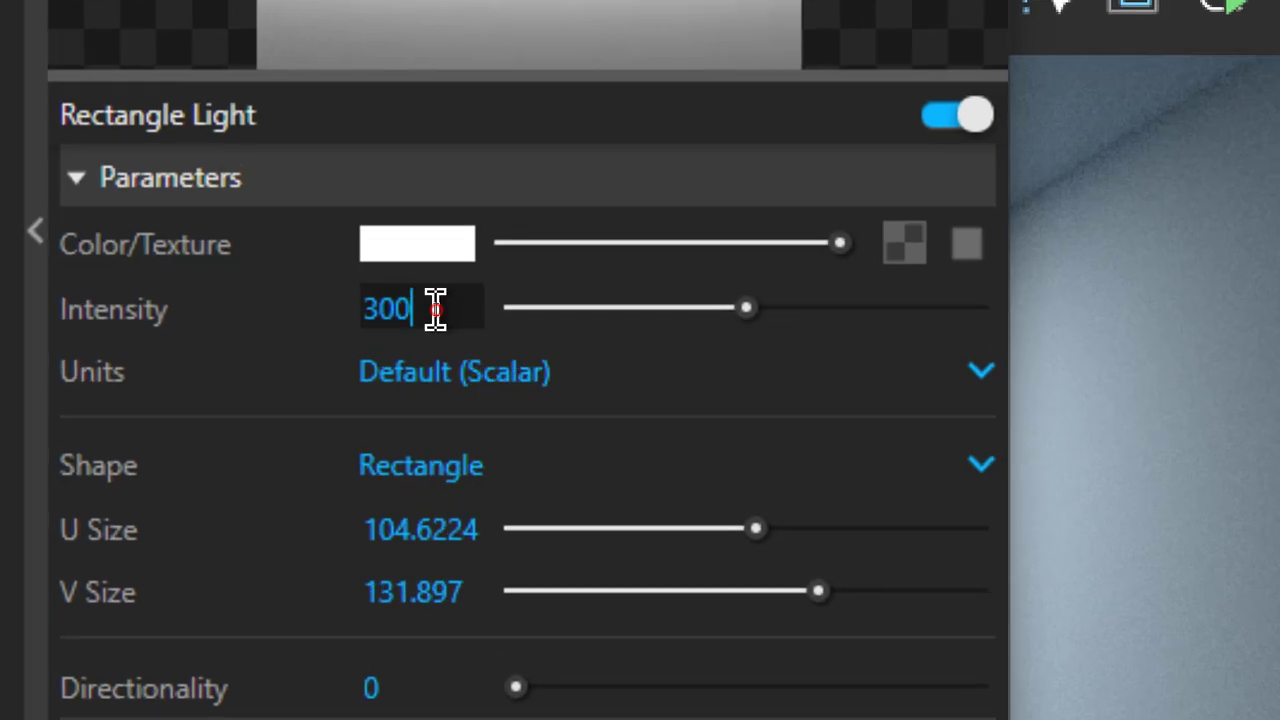
double_click(435, 308)
type("30")
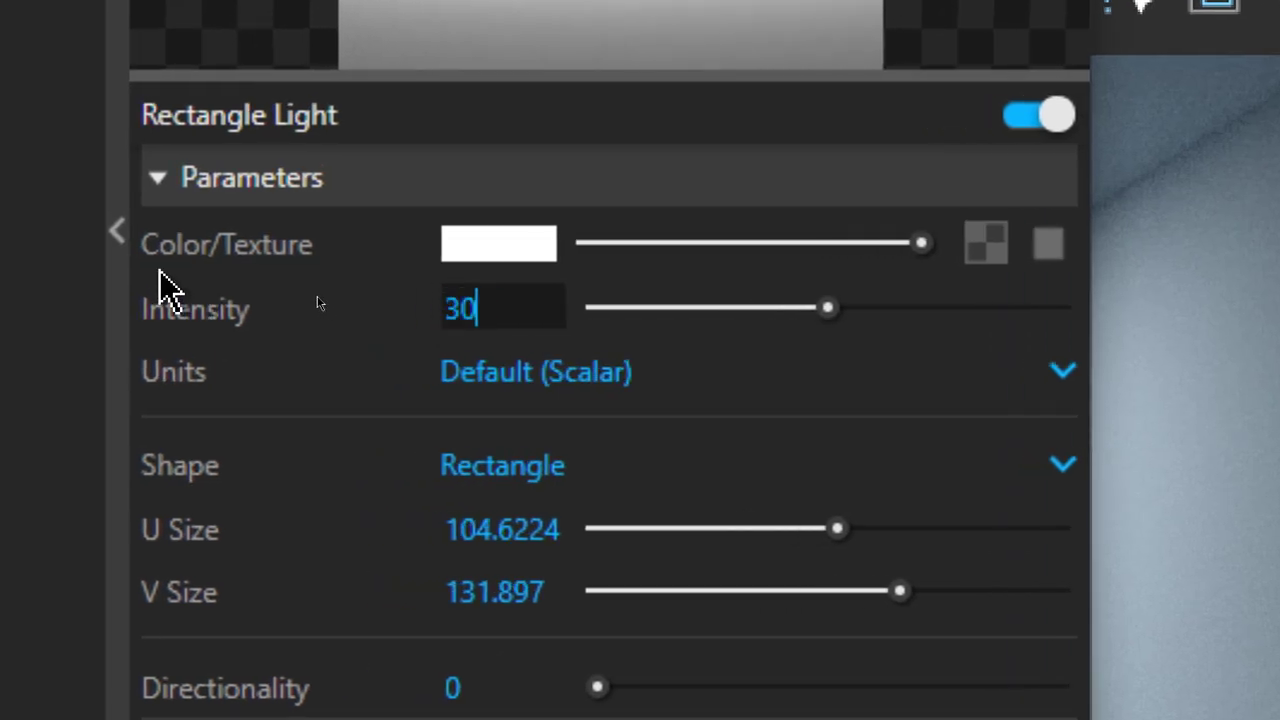
key("Return")
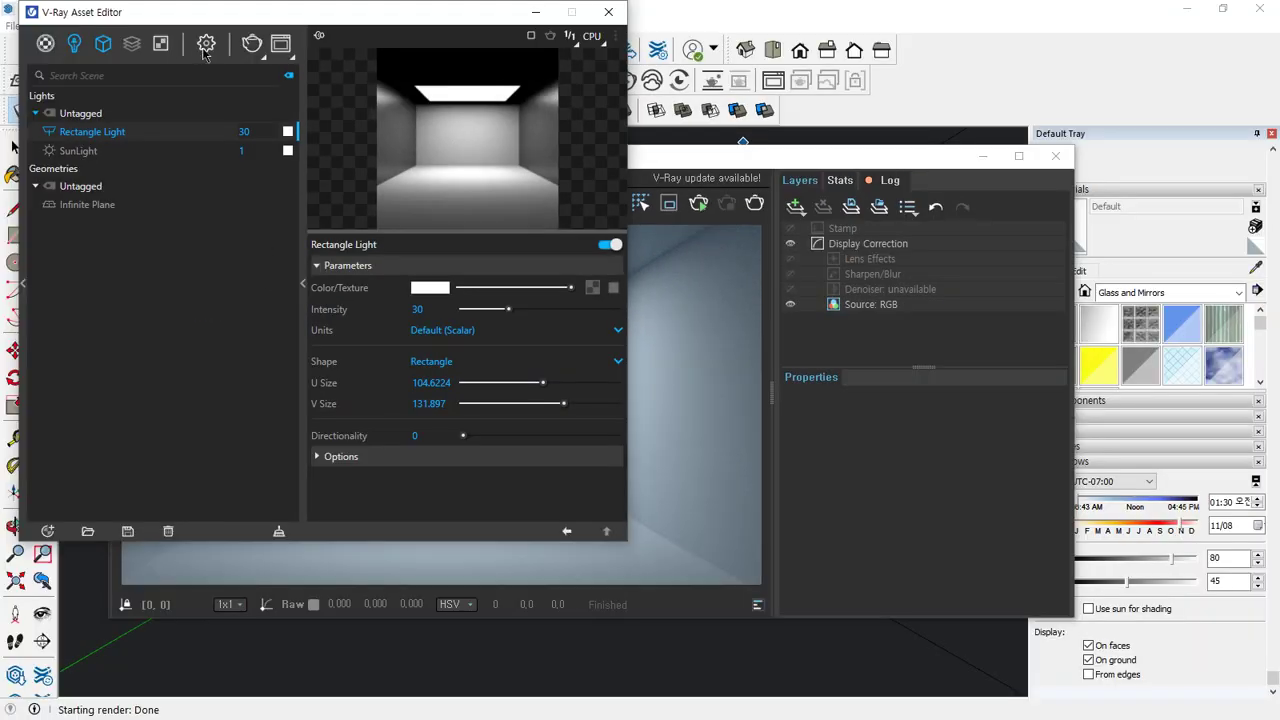
Set the render camera's Film Sensitivity (ISO) to 400 in the advanced camera parameters and render the interior
left_click(206, 45)
left_click(386, 352)
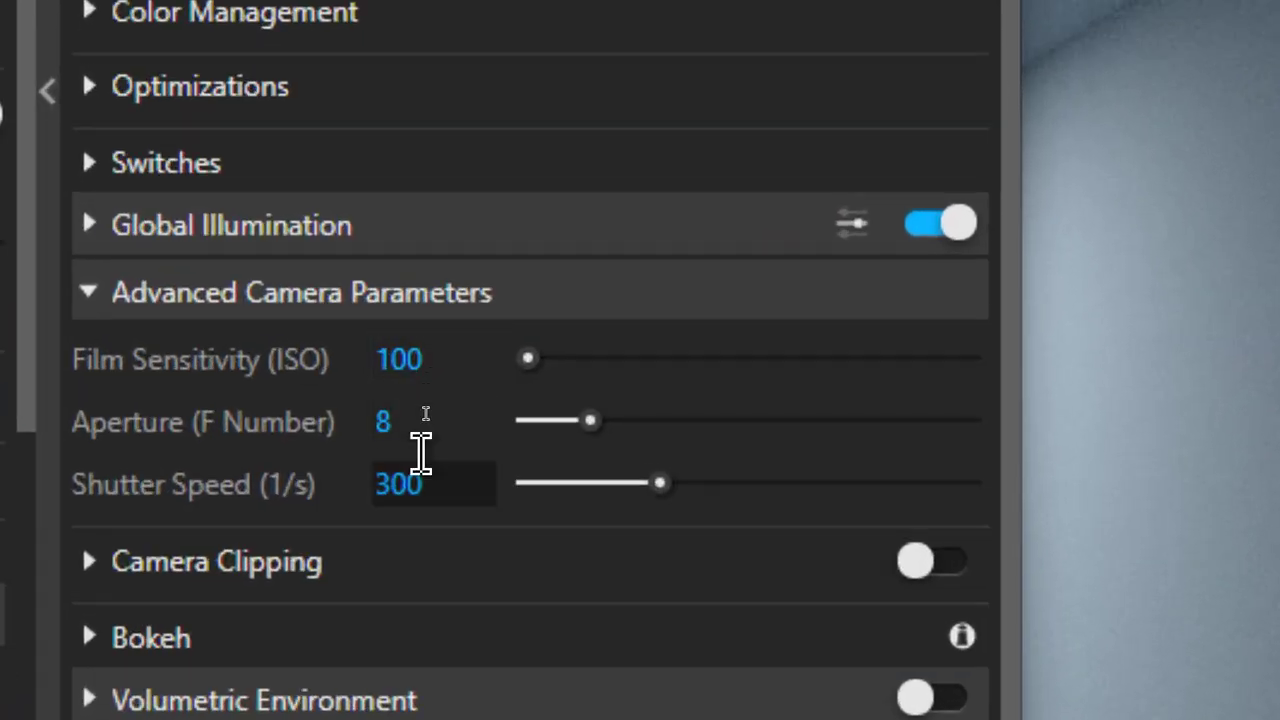
left_click(446, 367)
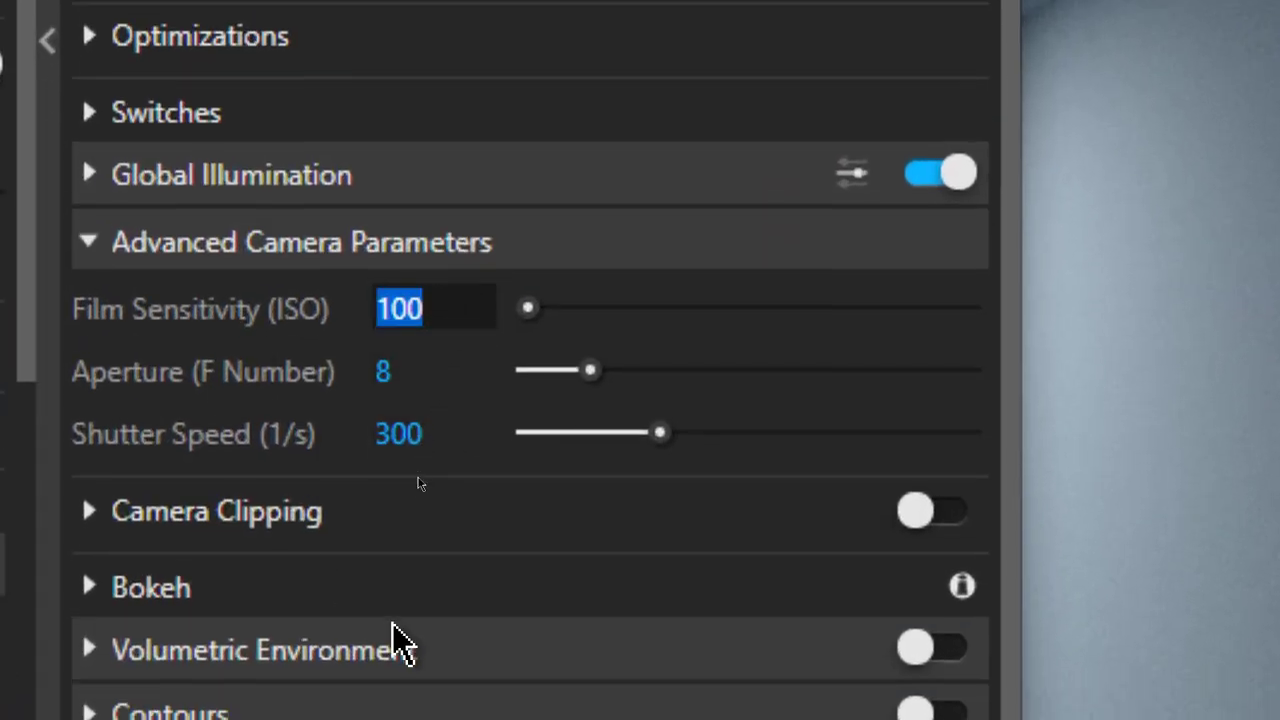
type("400")
key("Return")
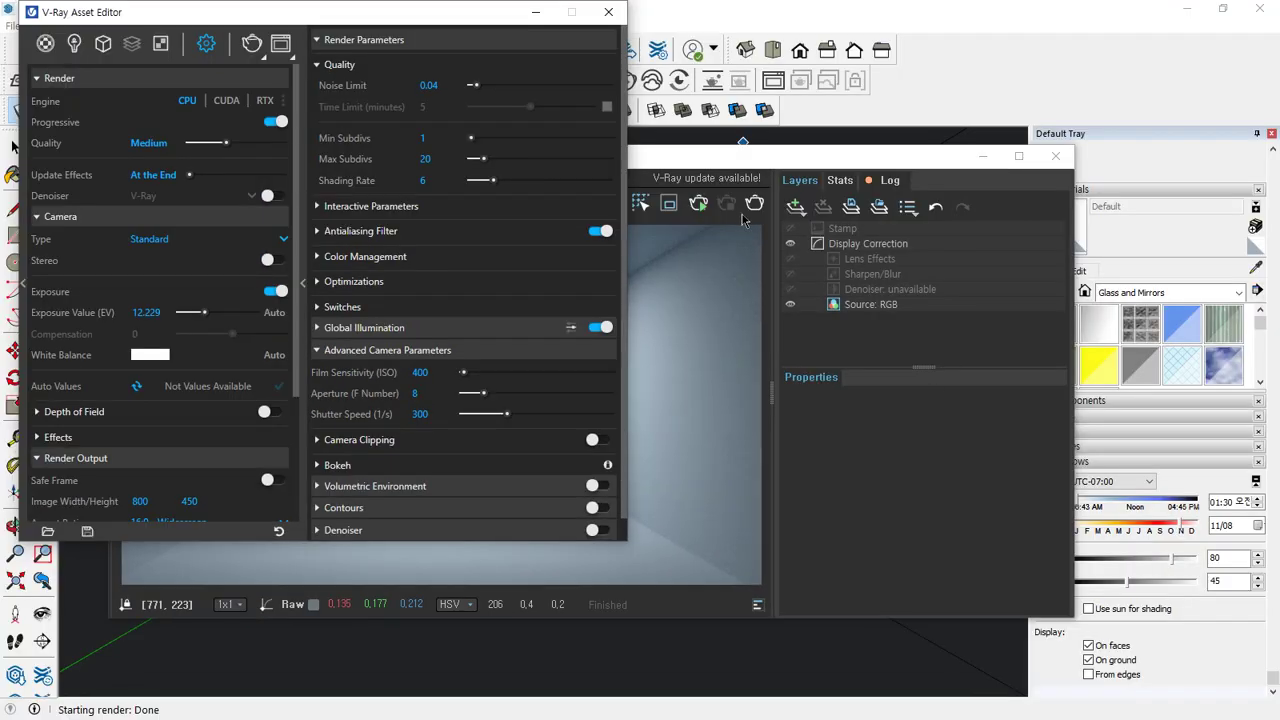
left_click(755, 207)
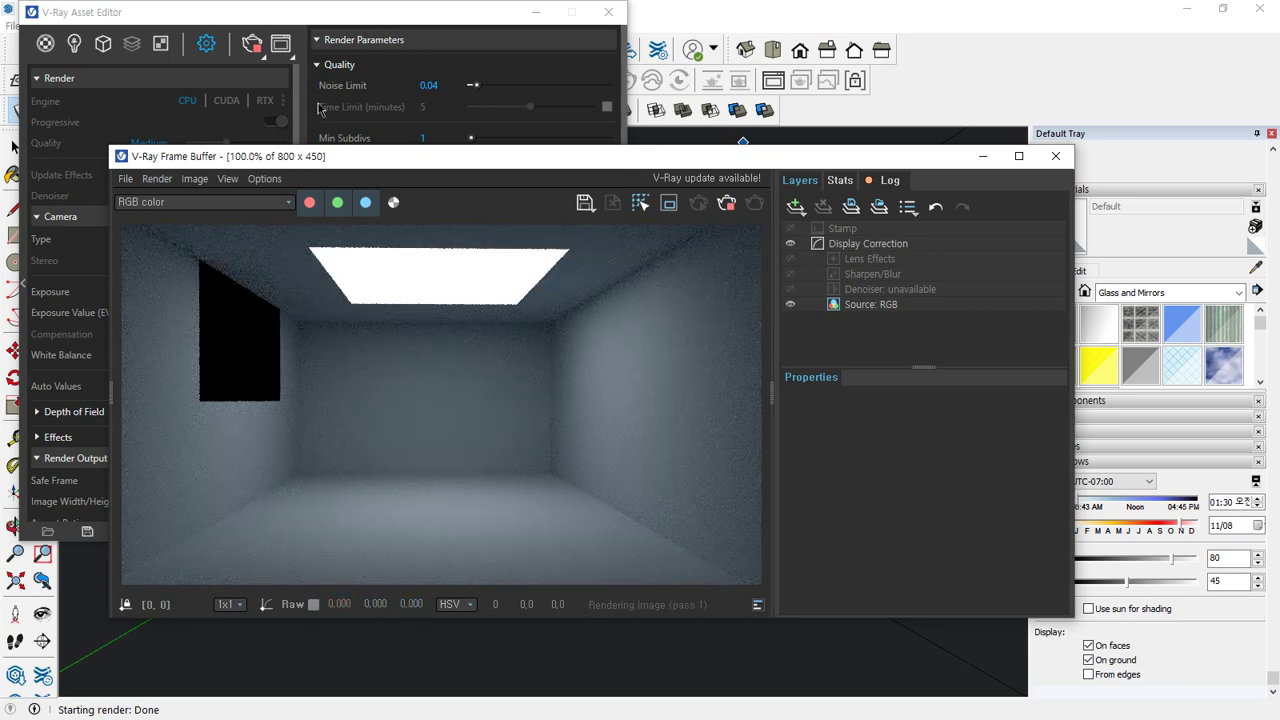
Set the camera's Aperture (F Number) to 4 and render the interior
left_click(323, 22)
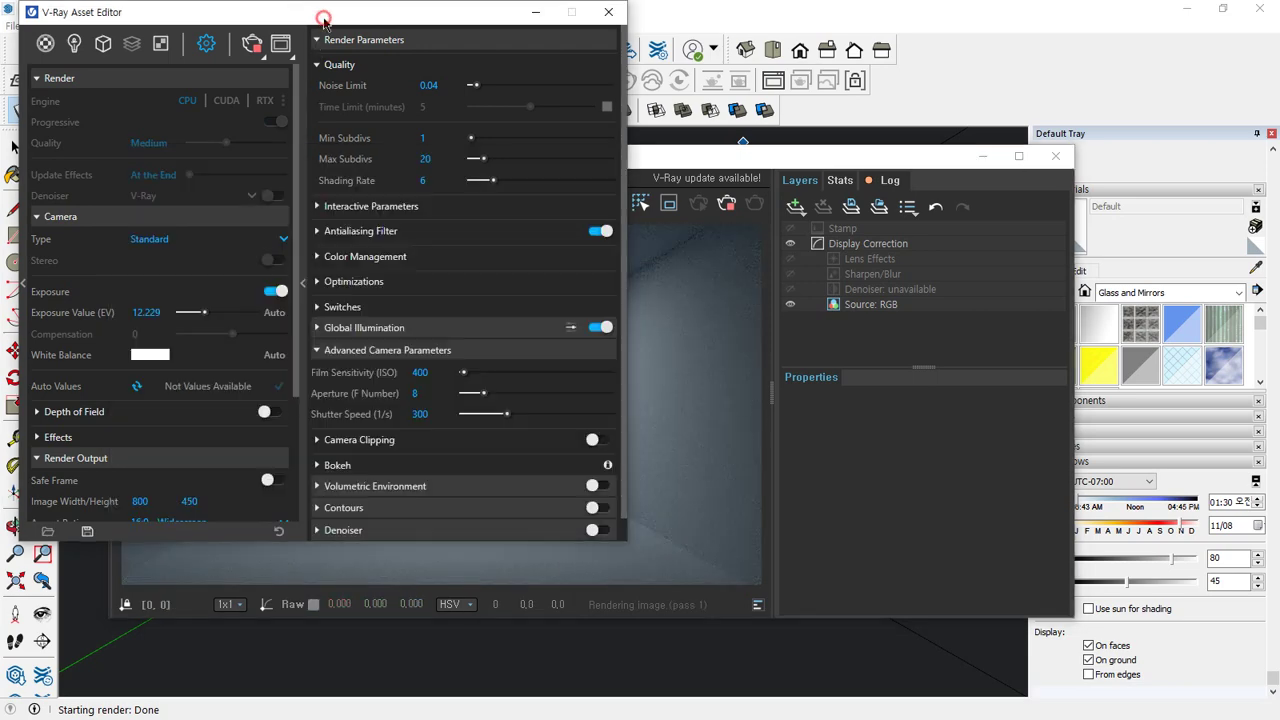
left_click(428, 393)
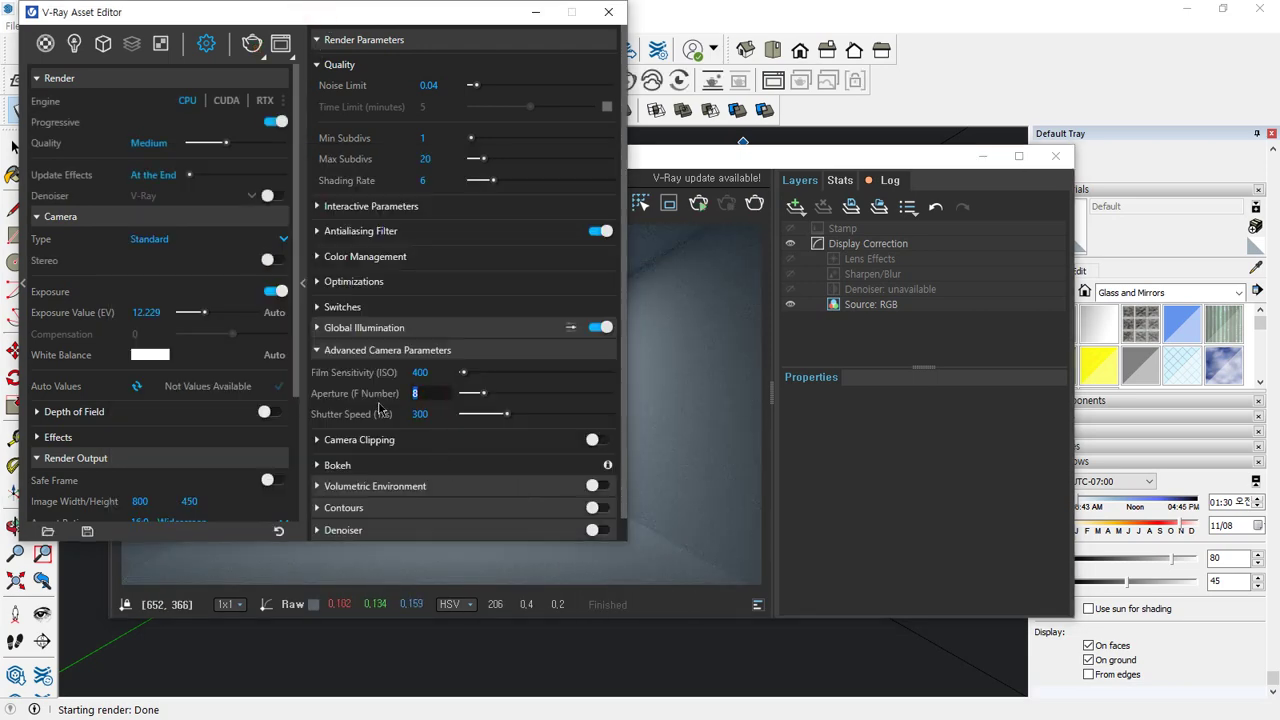
type("4")
key("Return")
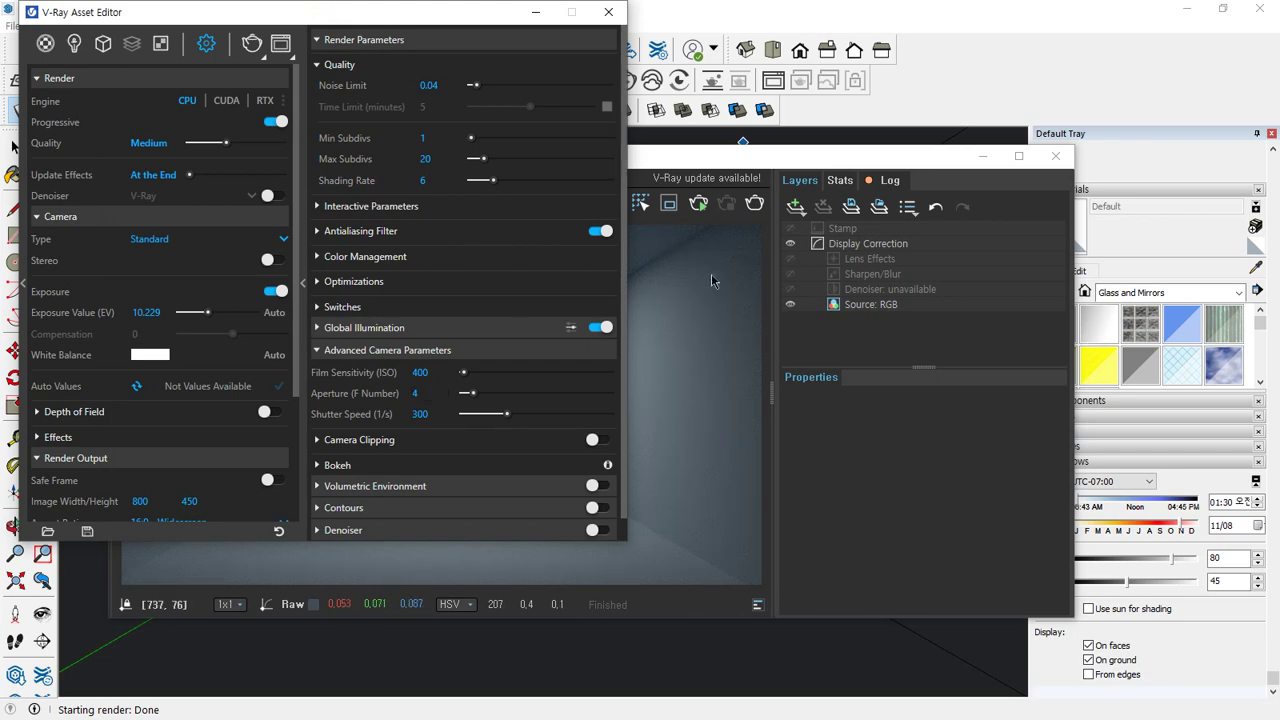
left_click(754, 203)
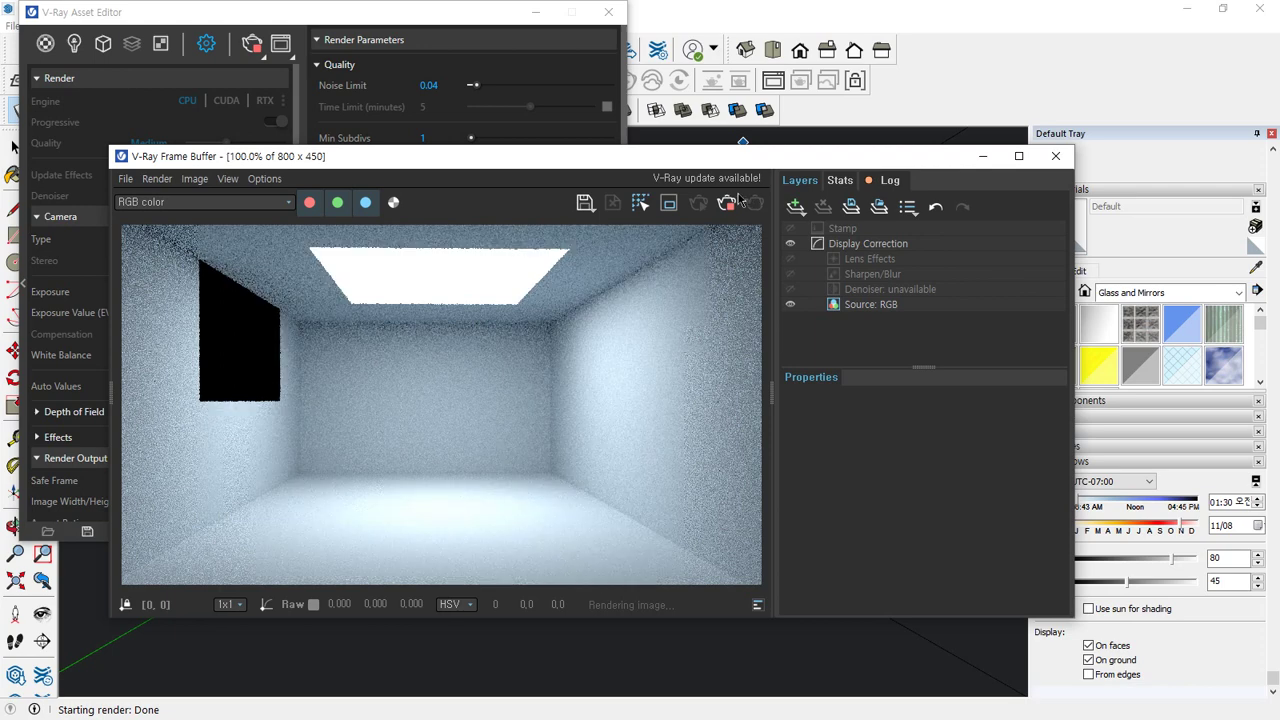
Set the camera's Shutter Speed (1/s) to 150 and restart the interior render
left_click(380, 20)
left_click(414, 413)
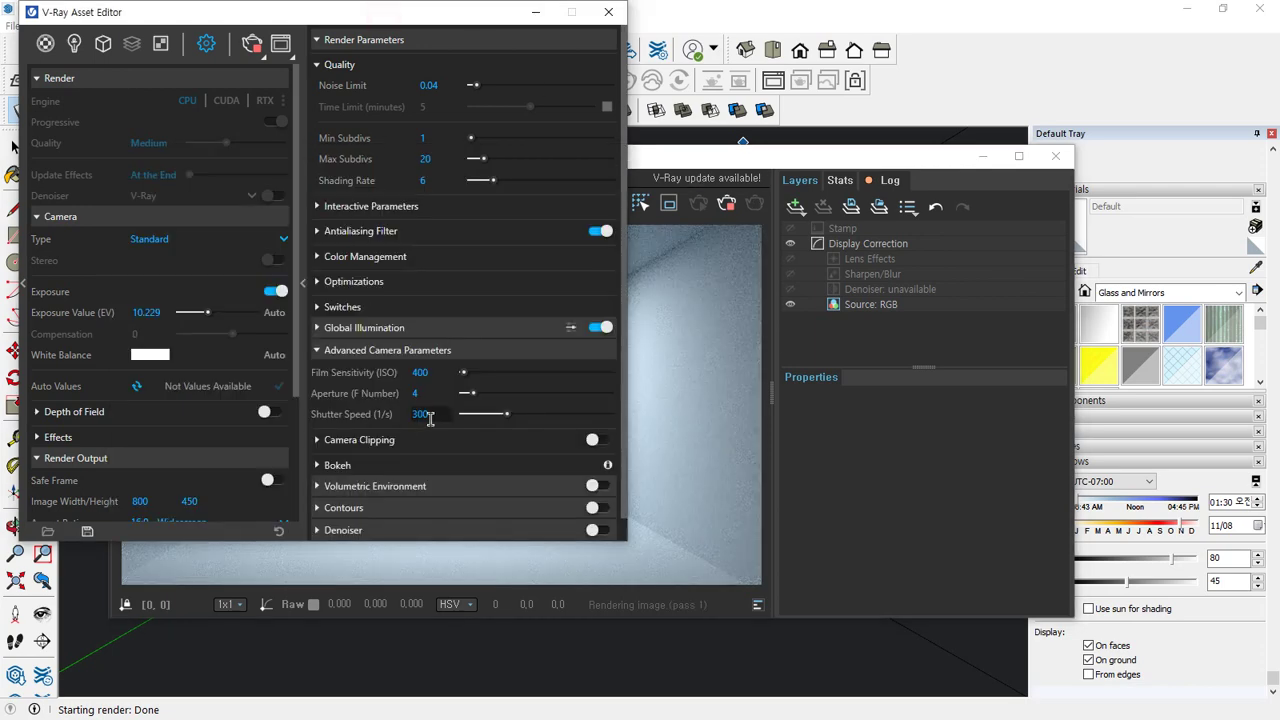
left_click_drag(430, 418, 393, 425)
type("150")
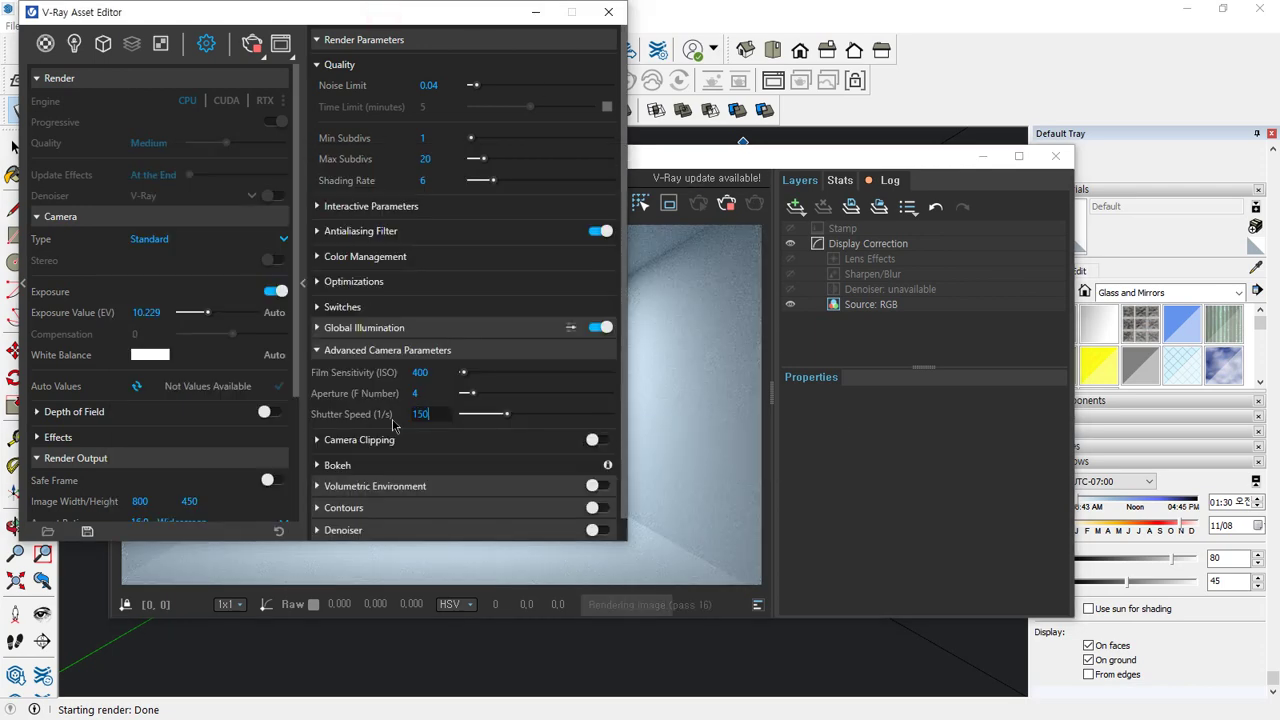
key("Return")
left_click(726, 204)
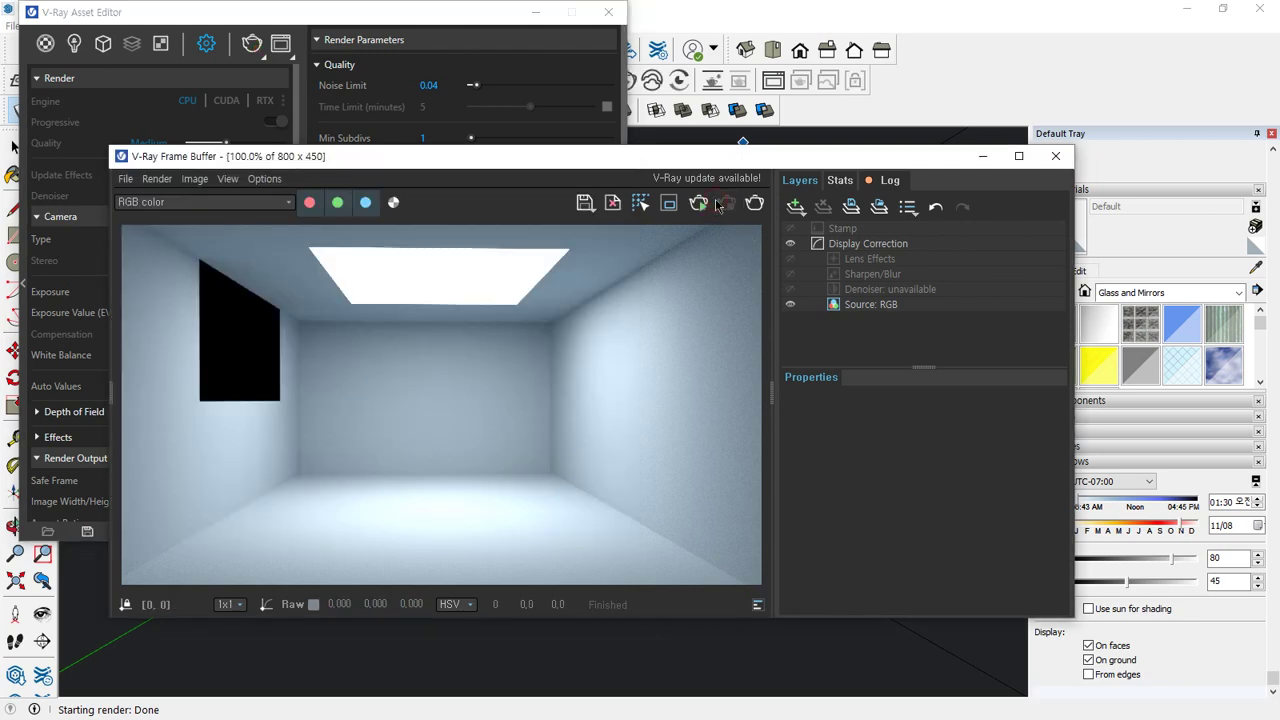
left_click(750, 208)
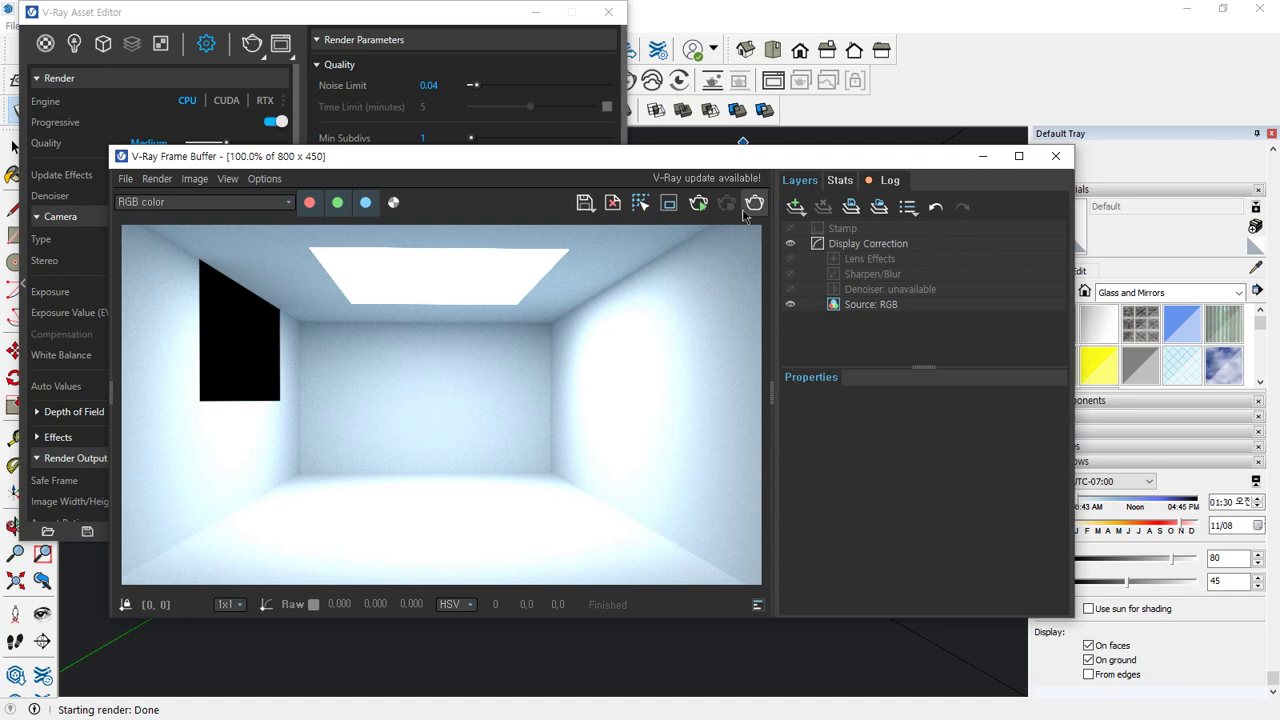
Set the camera's Film Sensitivity (ISO) to 200 and render the interior
left_click(416, 5)
left_click_drag(430, 374, 348, 383)
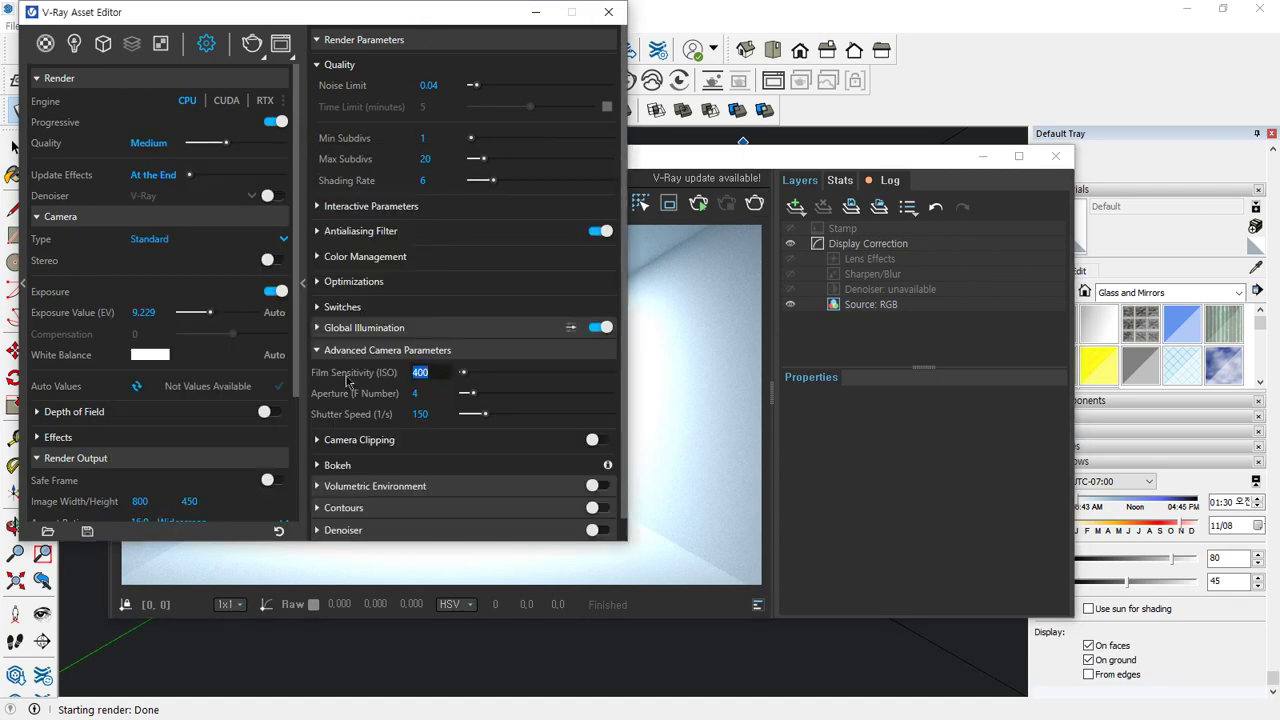
type("200")
key("Return")
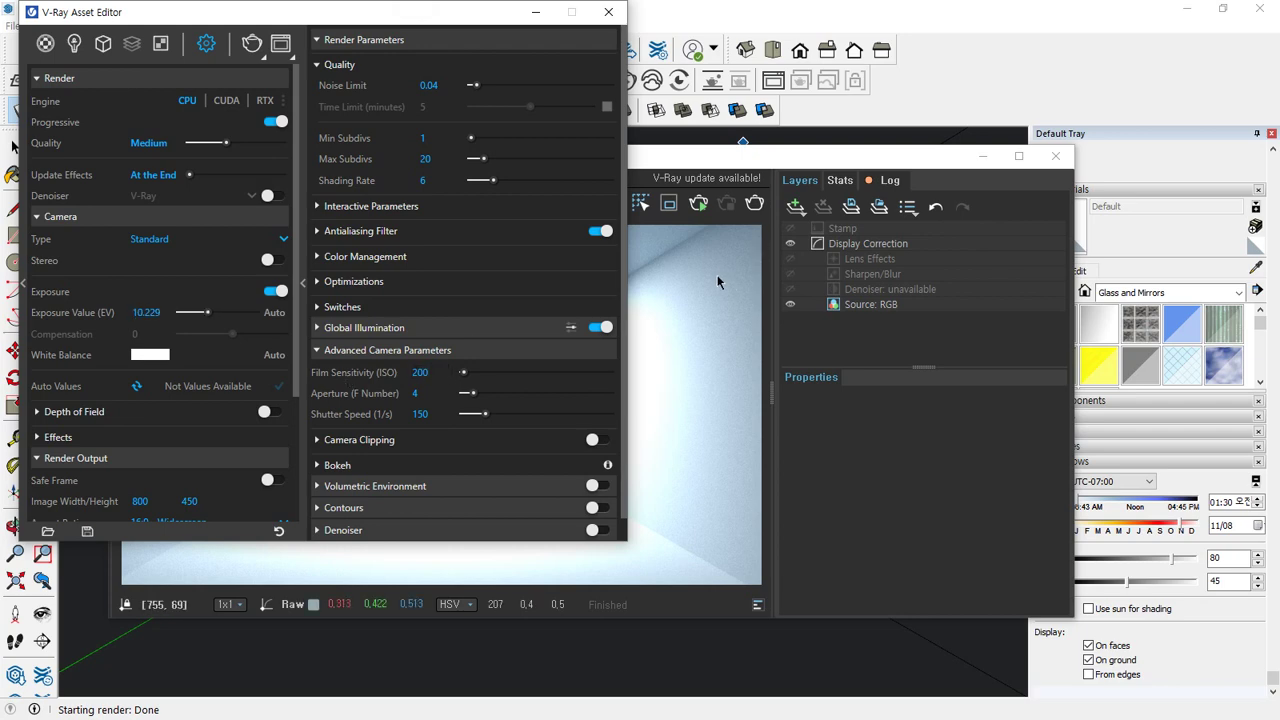
left_click(755, 204)
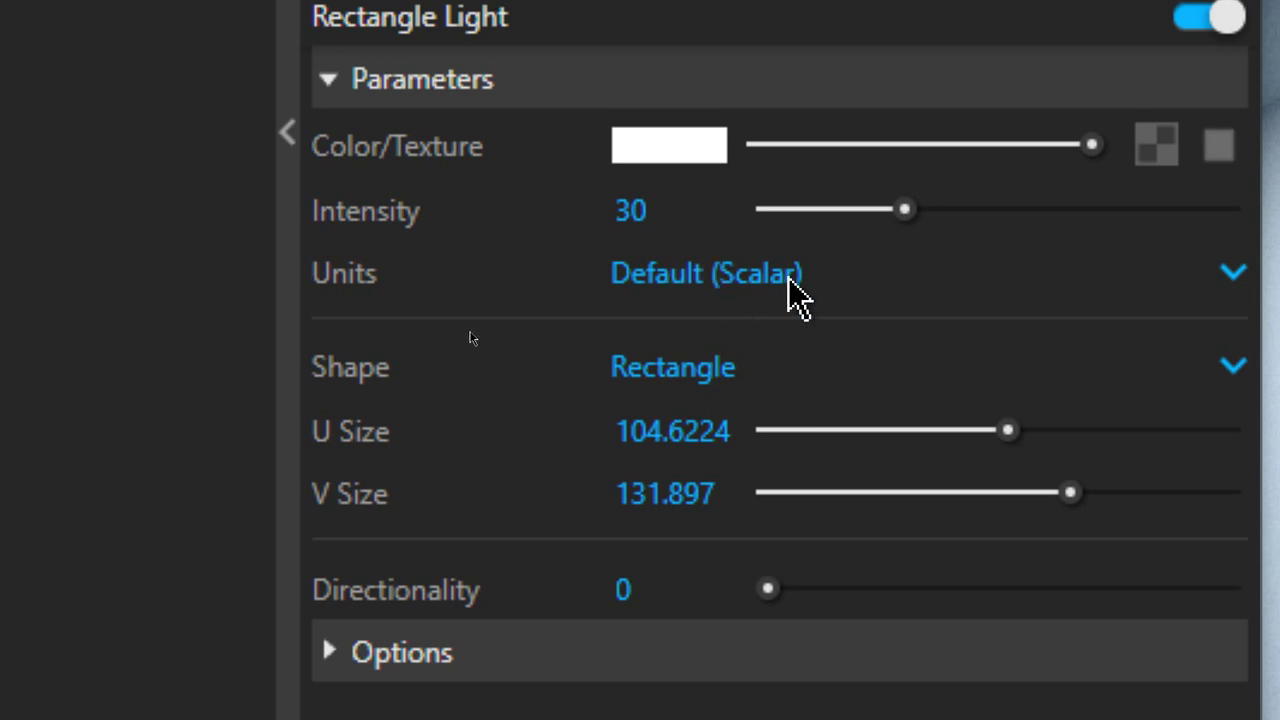
Switch the Rectangle Light's units to Luminous Power (Lumens) and set its intensity to 3000
left_click(780, 275)
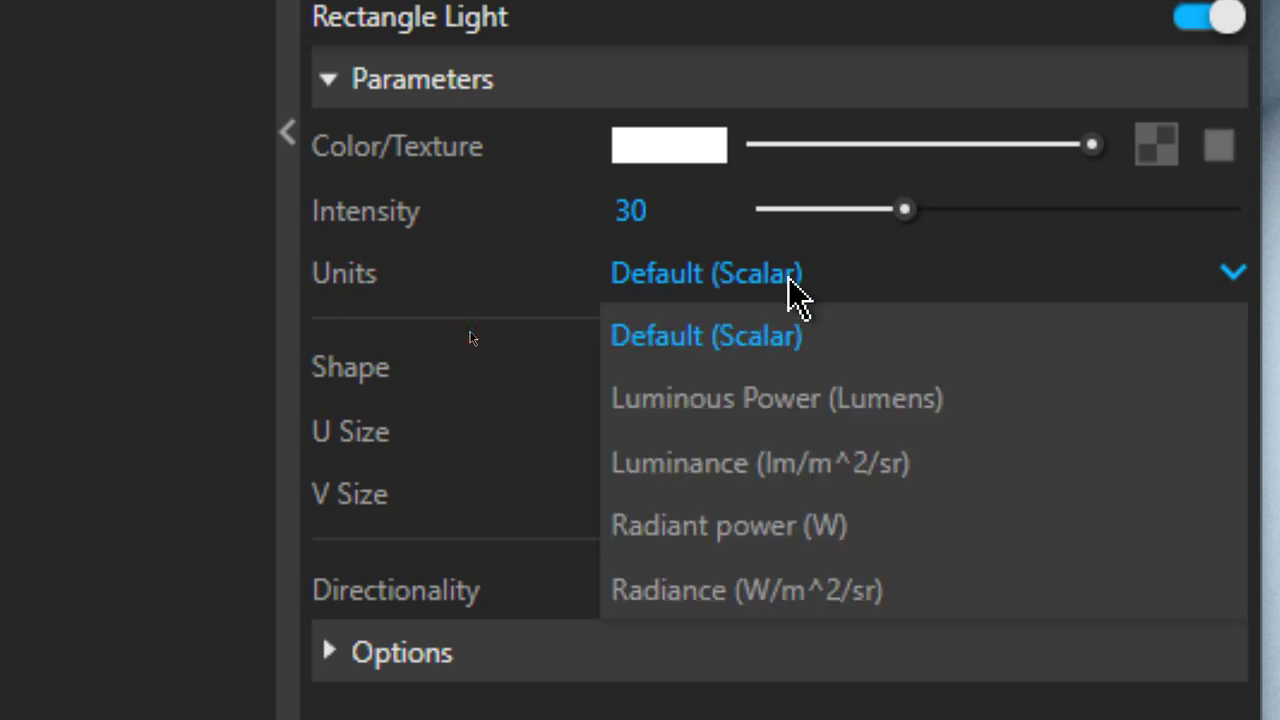
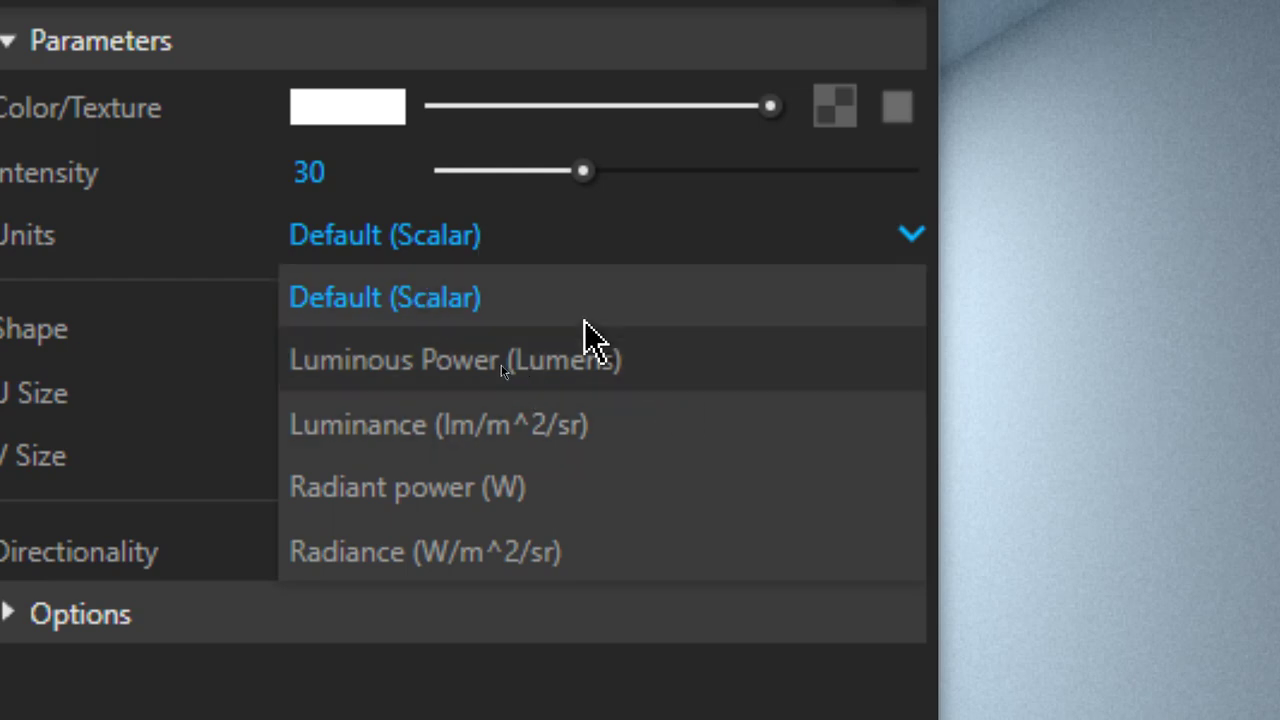
left_click(552, 356)
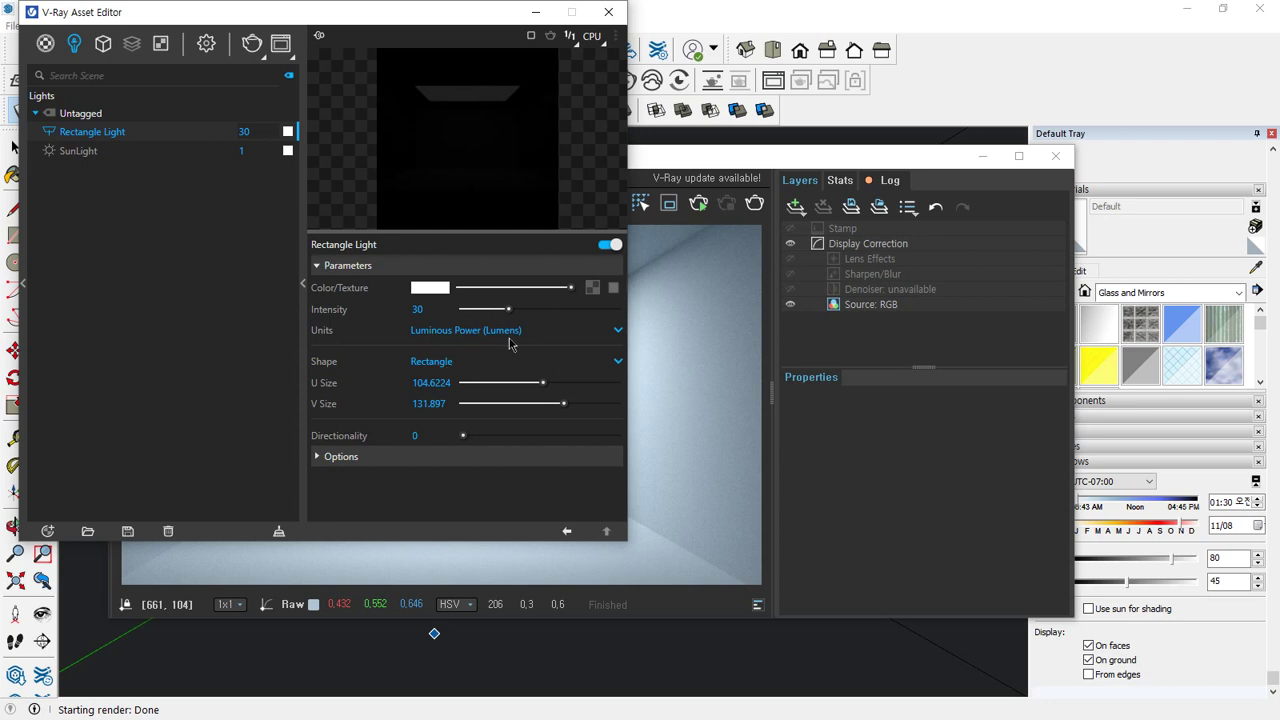
left_click(427, 312)
type("3000")
key("Return")
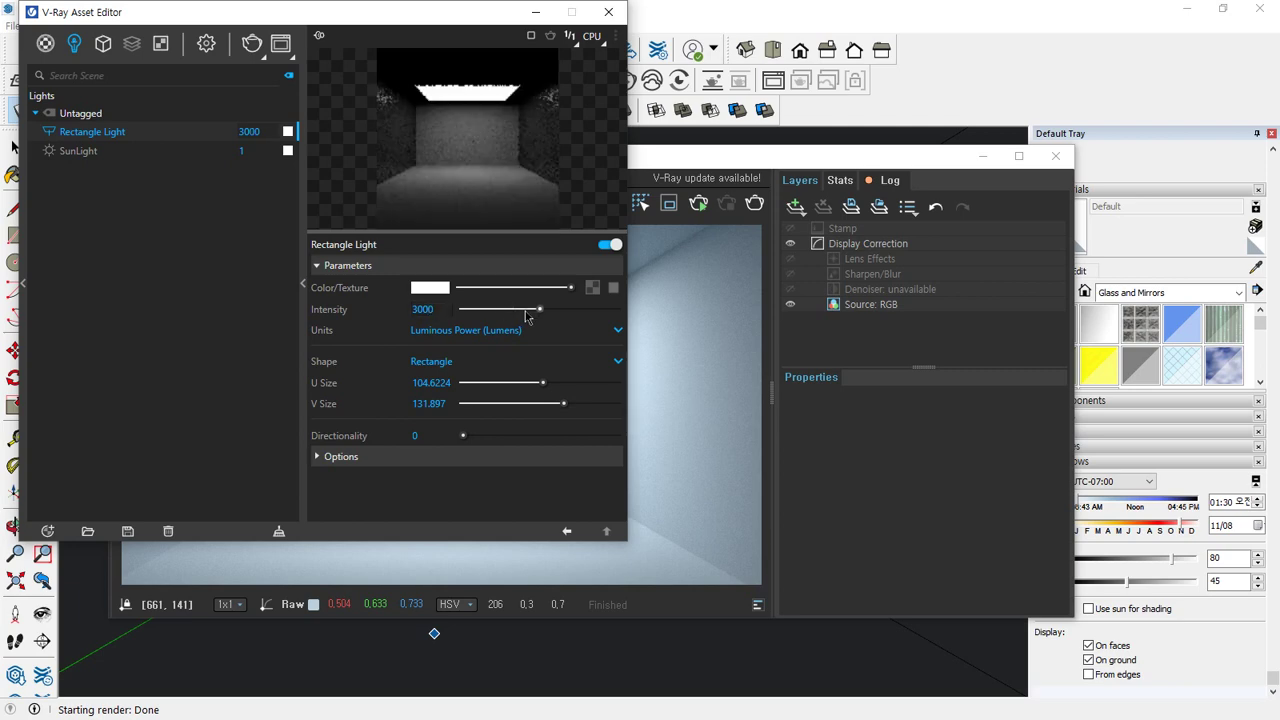
left_click(686, 314)
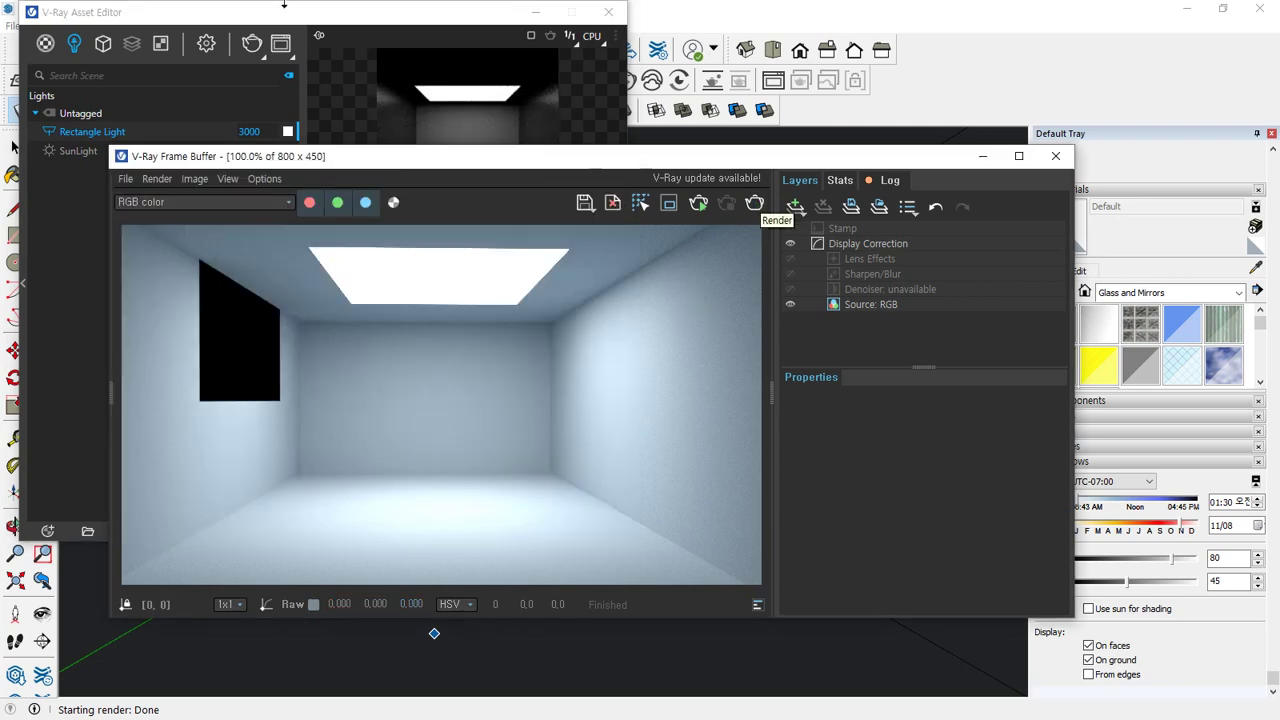
Set the camera to ISO 100, aperture 8 and shutter speed 300, and render the interior with the lumens-based light
left_click(358, 15)
left_click(206, 43)
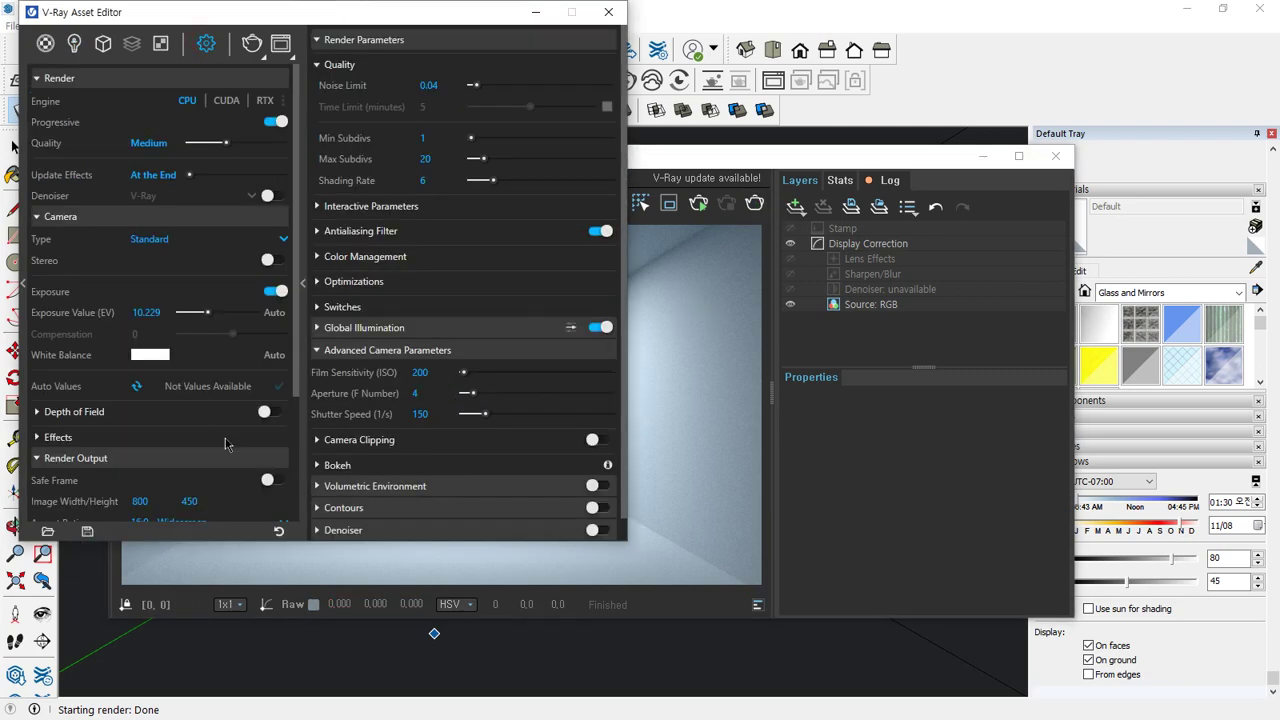
double_click(420, 372)
type("100")
double_click(430, 393)
type("8")
double_click(437, 414)
type("300")
key("Return")
left_click(74, 43)
left_click(755, 205)
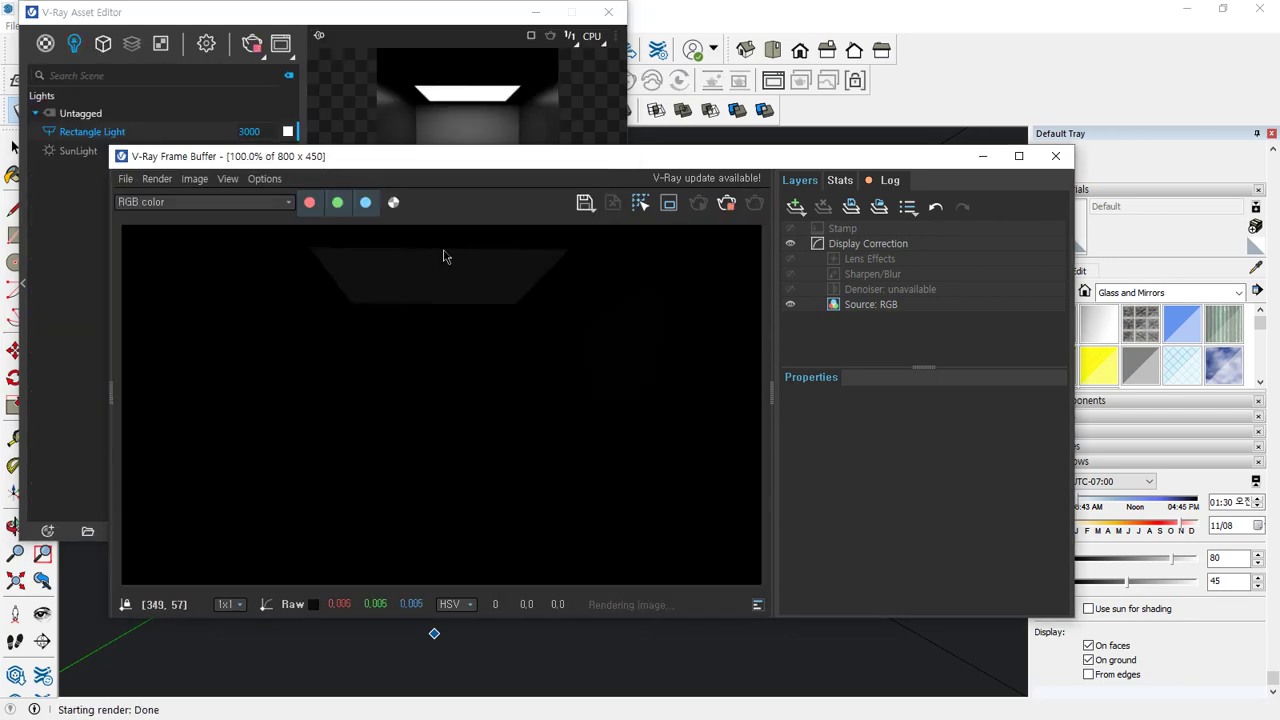
Change the Rectangle Light's units to Luminance (lm/m^2/sr) and render the interior
left_click(398, 32)
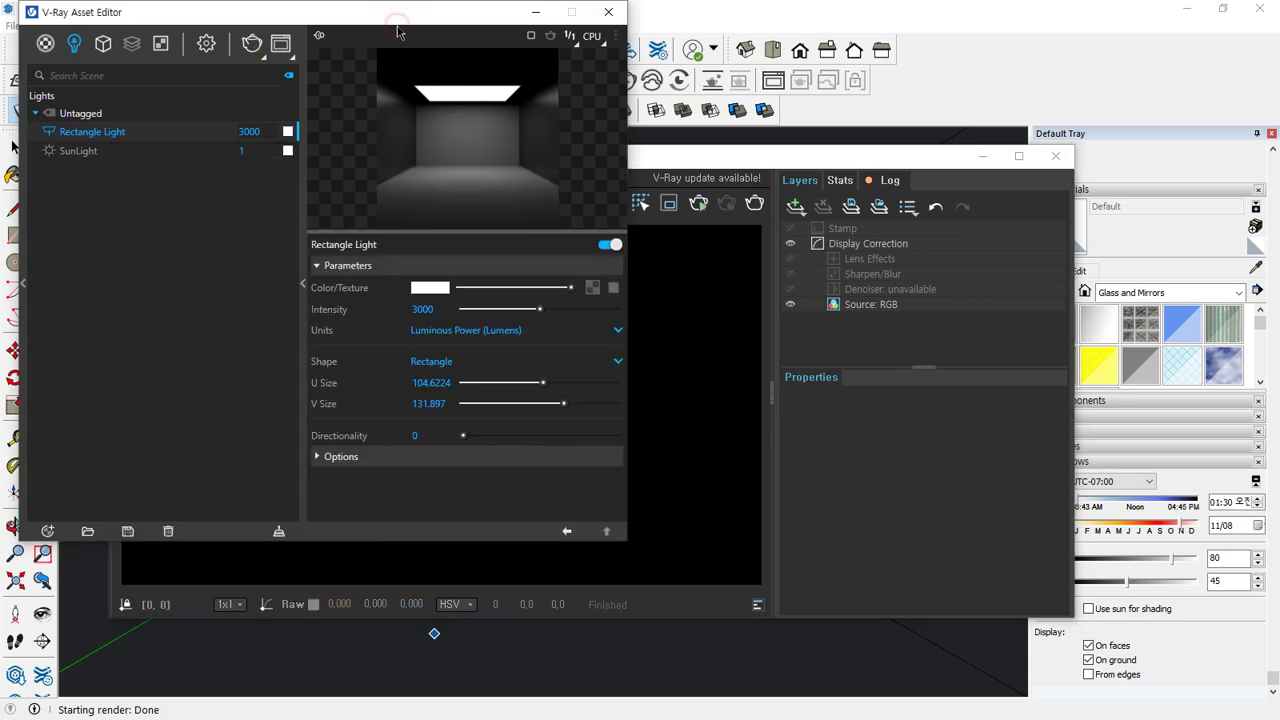
left_click(508, 331)
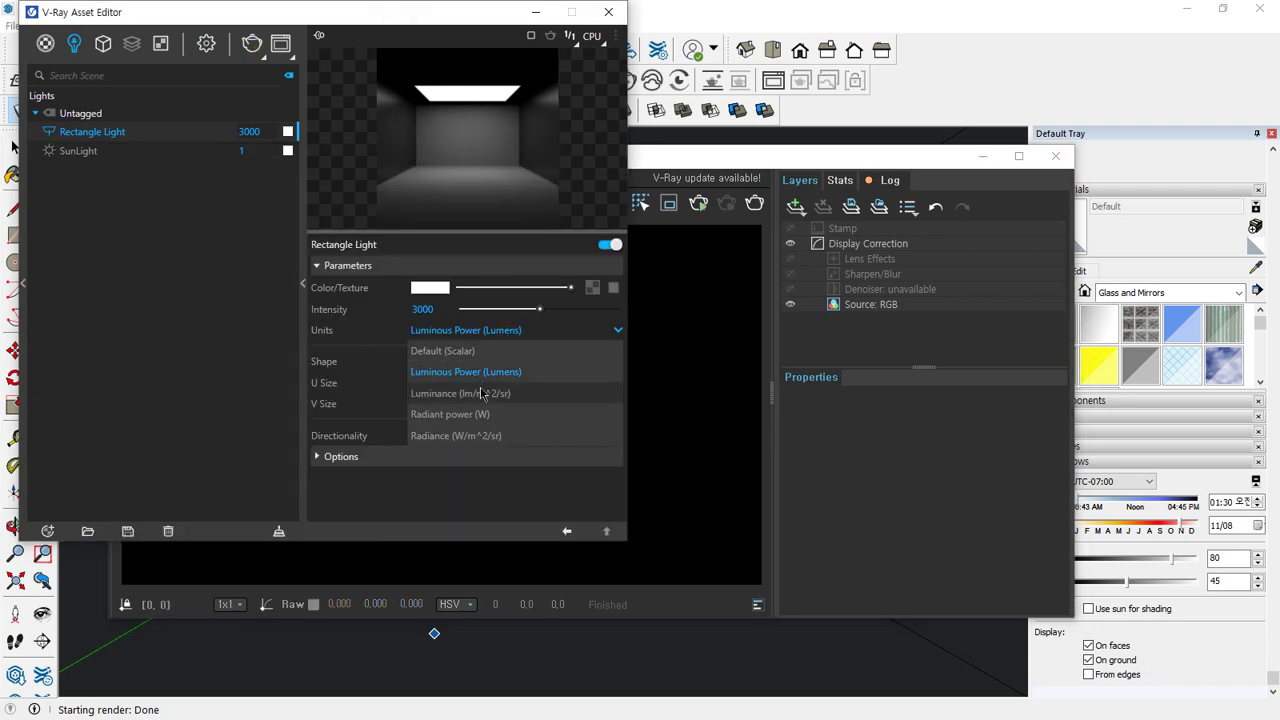
left_click(482, 394)
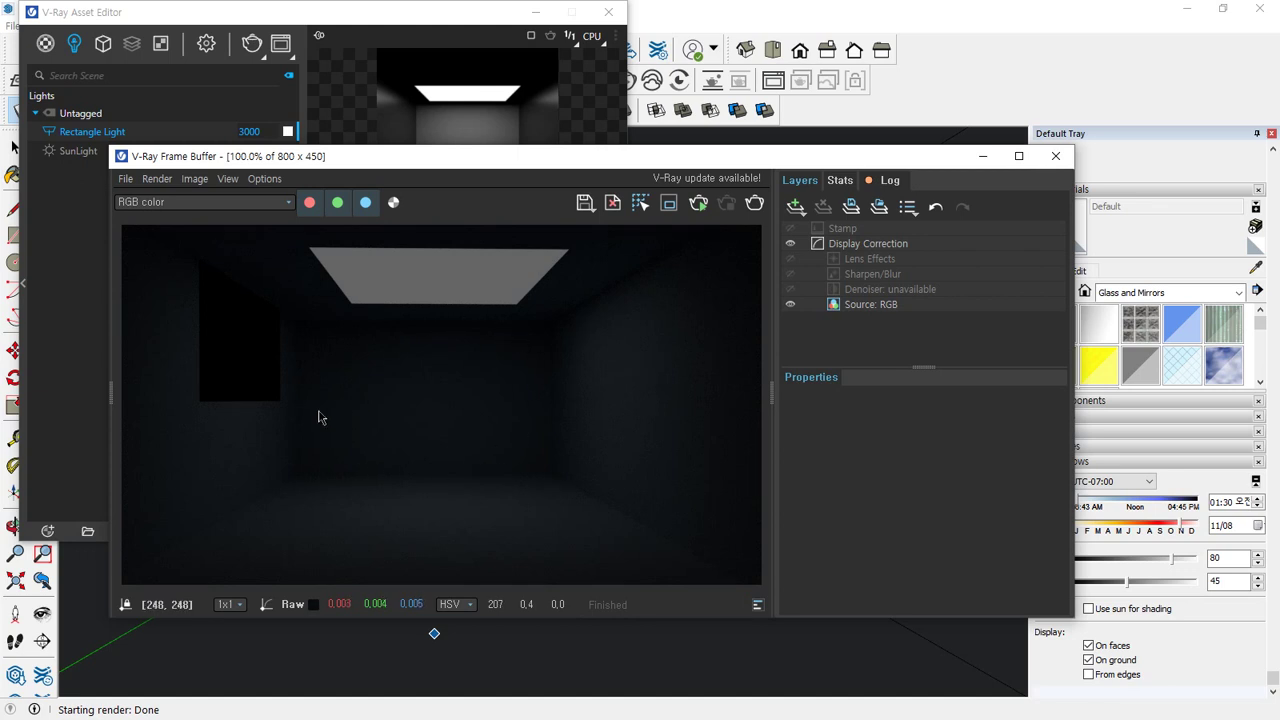
Set the Rectangle Light's intensity to 8000 in luminance units and render the interior
left_click(358, 12)
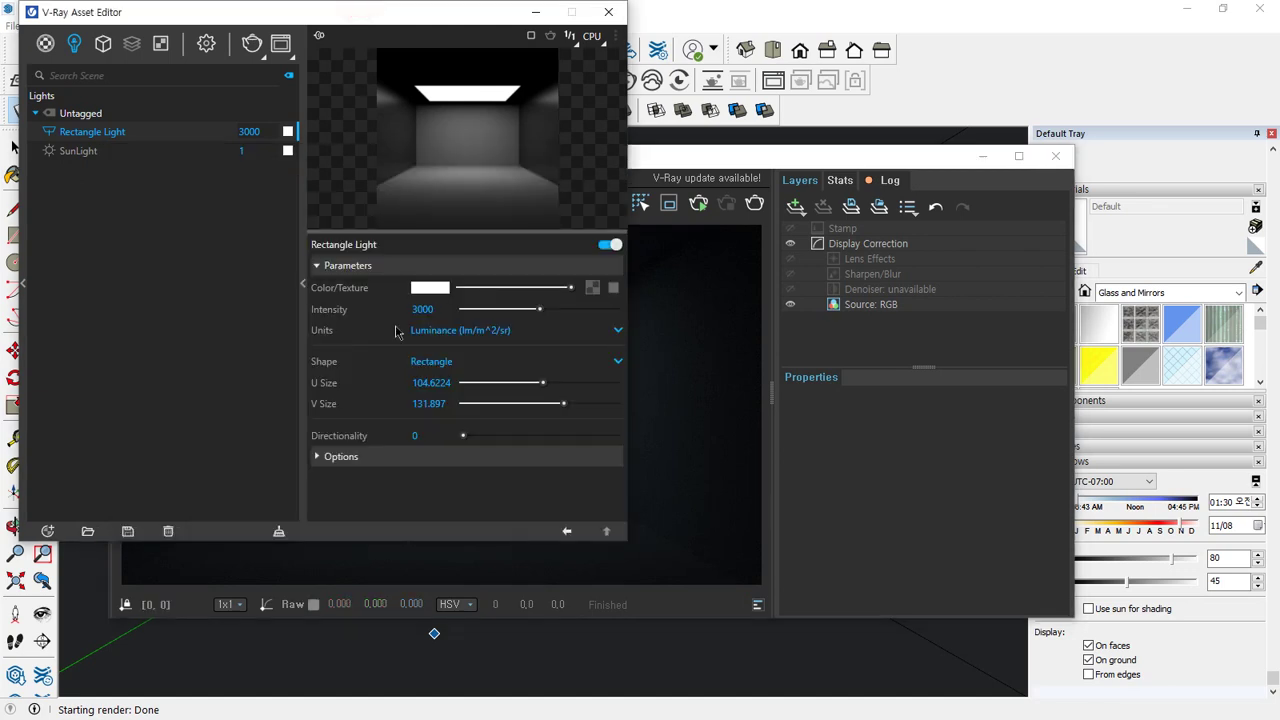
left_click(425, 310)
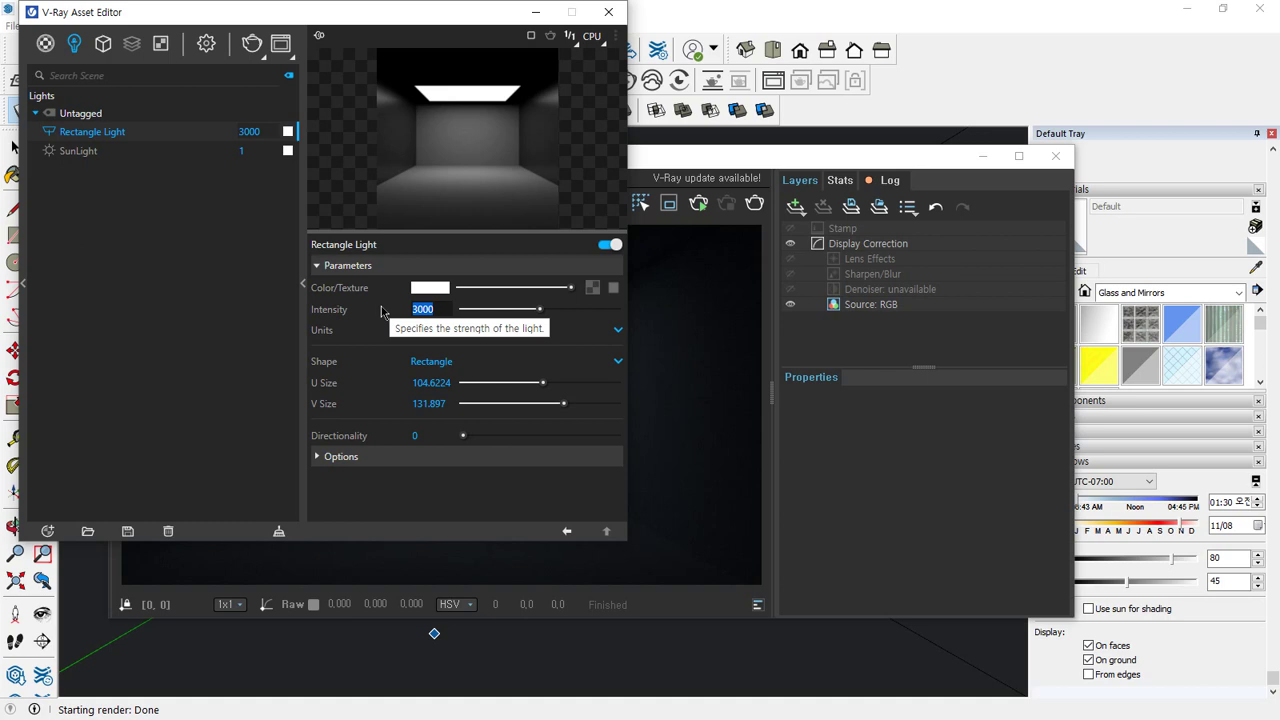
type("8000")
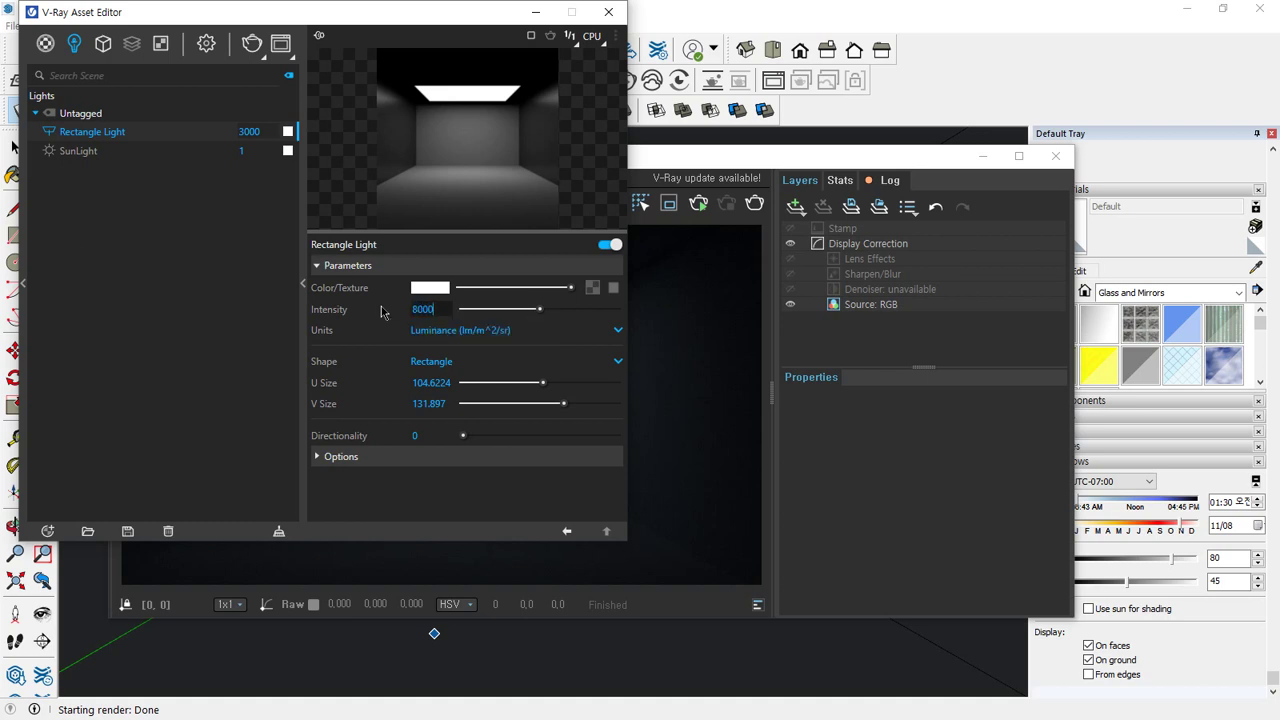
key("Return")
left_click(755, 203)
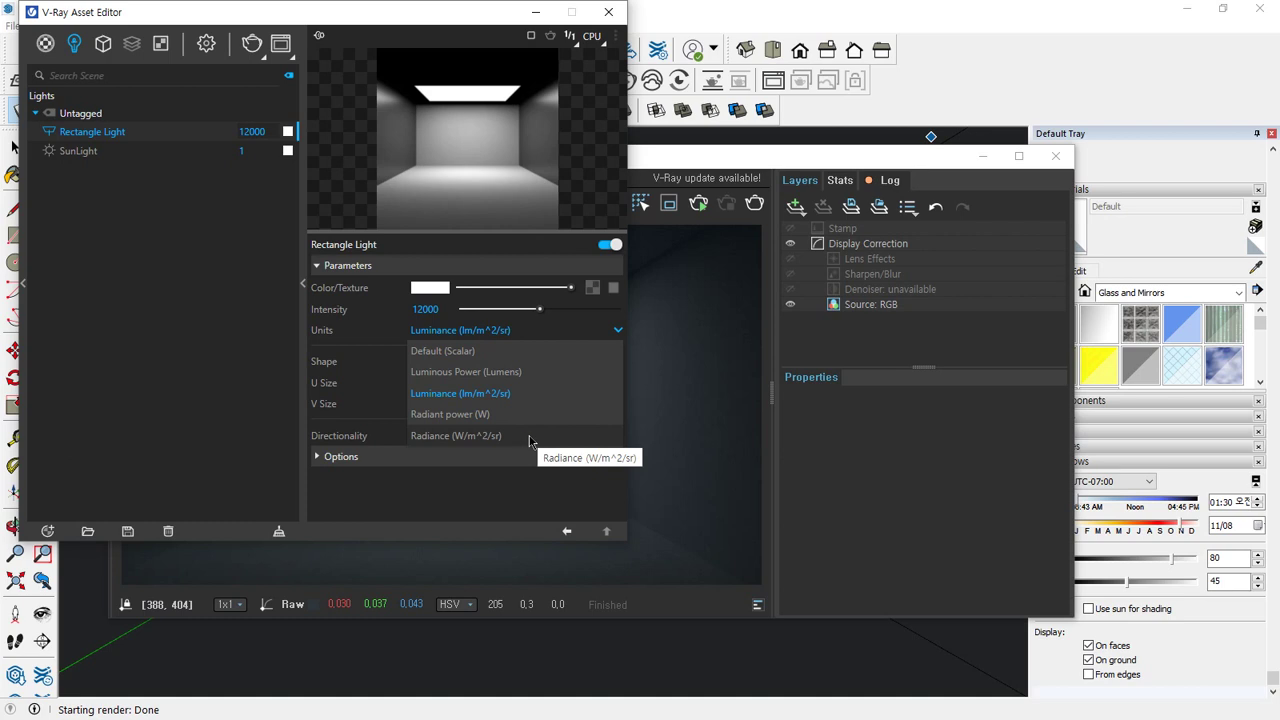
Set the Rectangle Light's units to Radiant power (W) with an intensity of 2, and render the interior
left_click(529, 440)
left_click(440, 309)
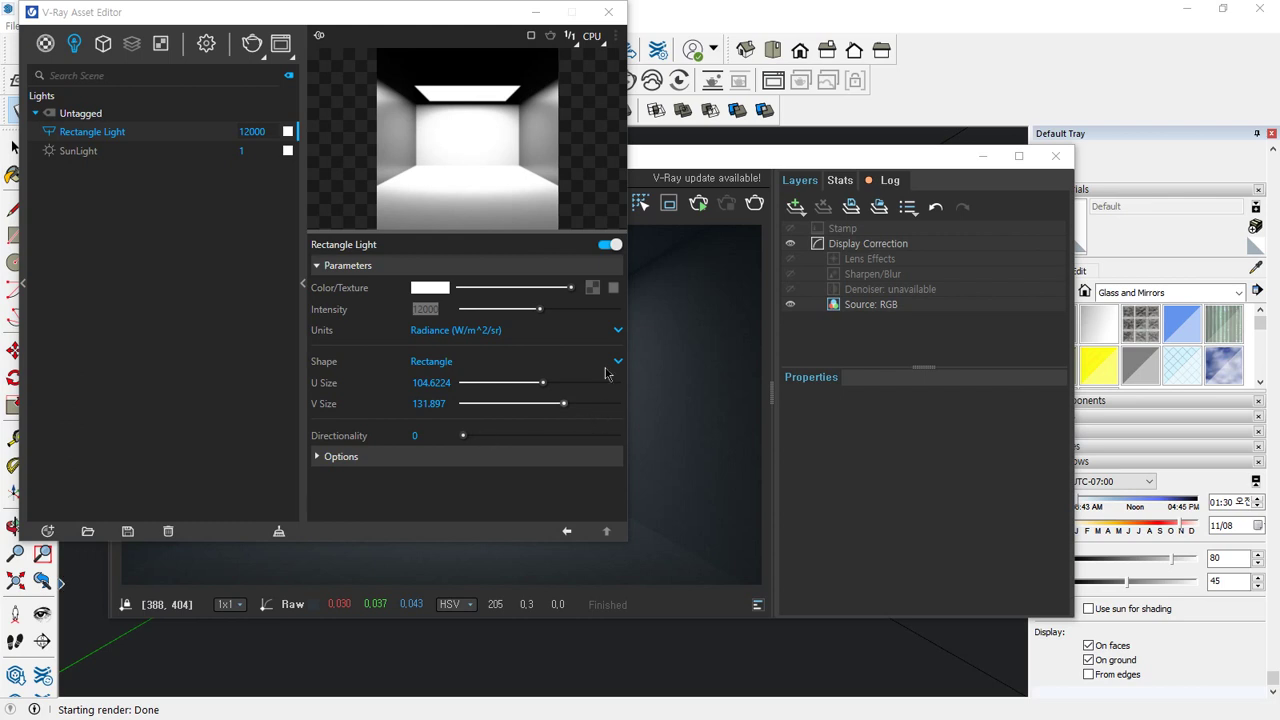
left_click(537, 333)
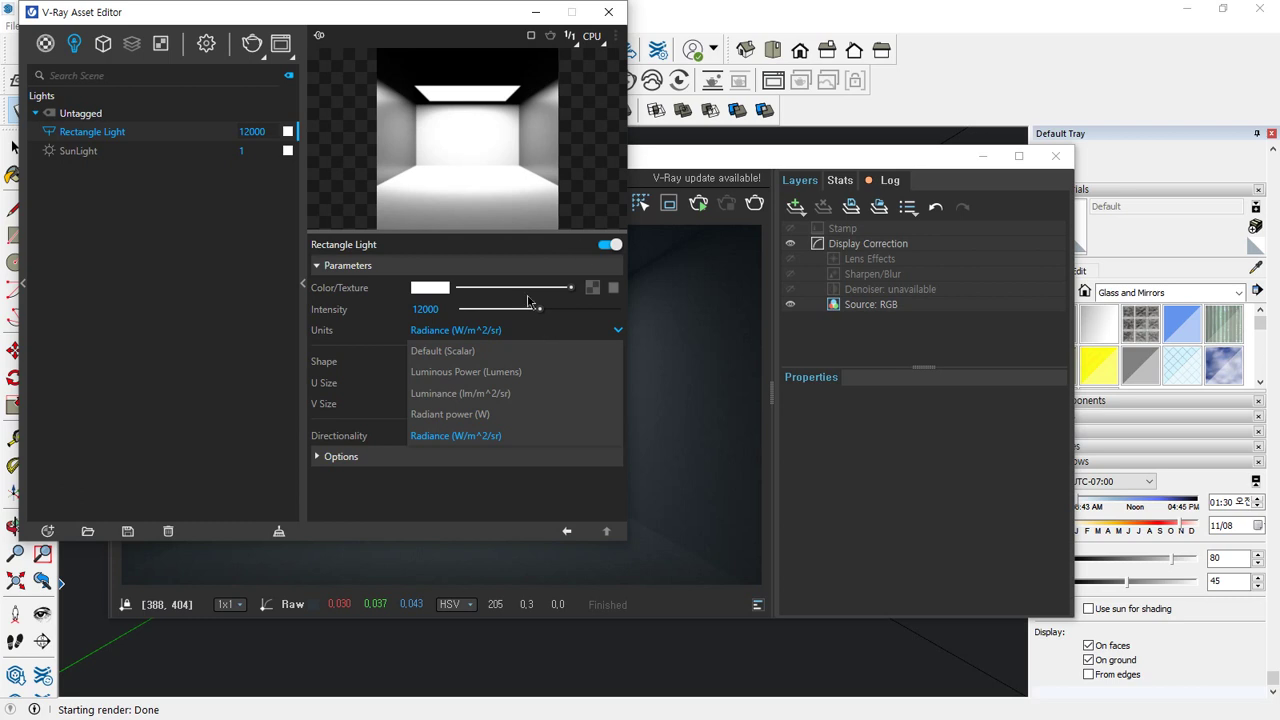
left_click(450, 414)
left_click(440, 309)
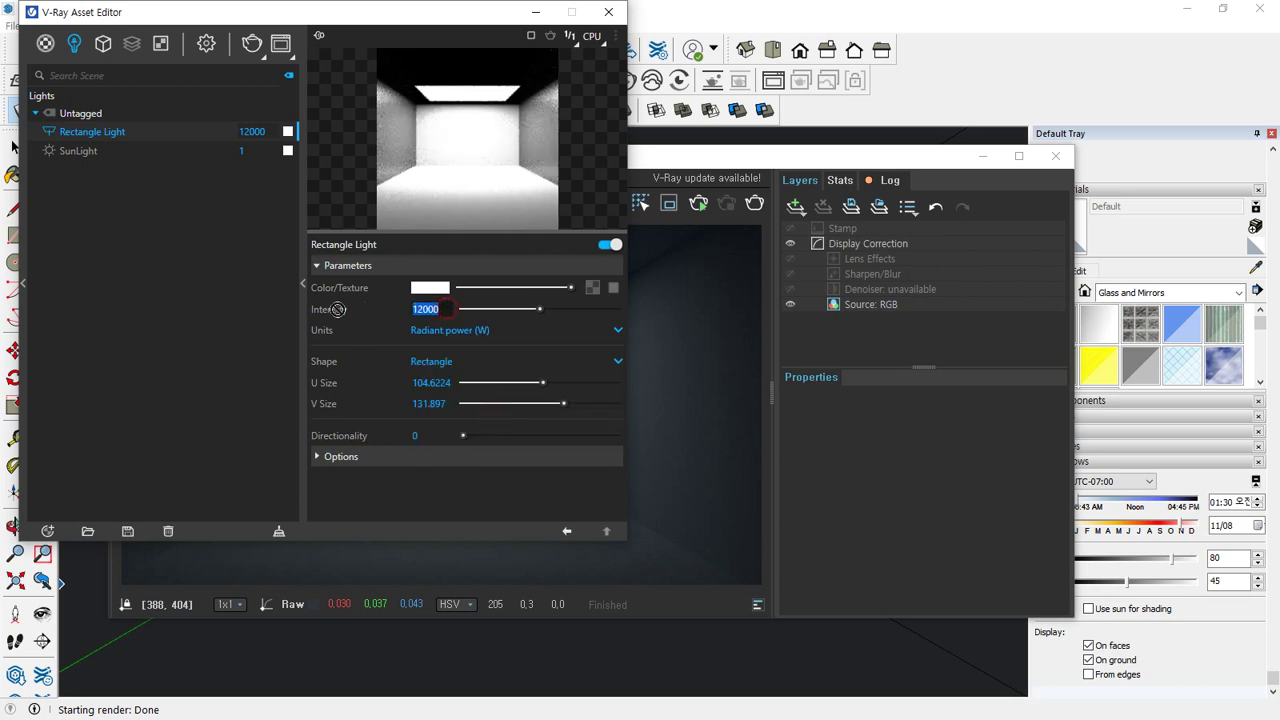
key("Return")
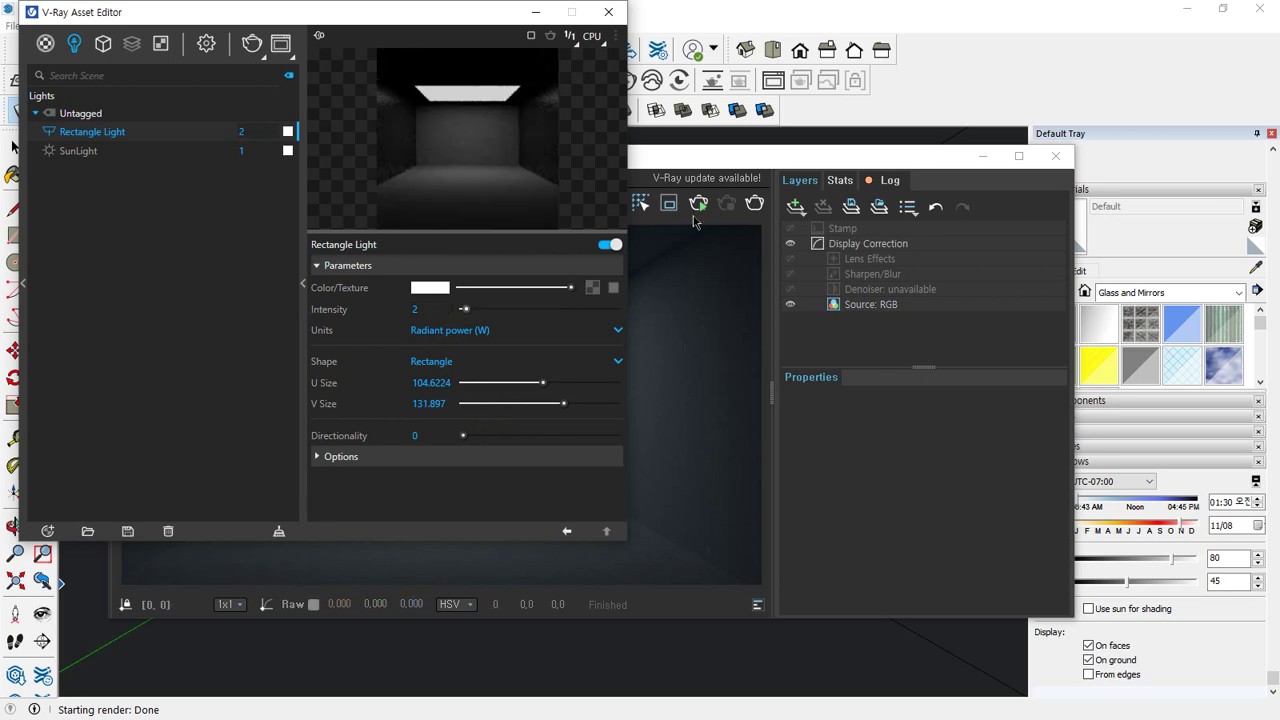
left_click(660, 416)
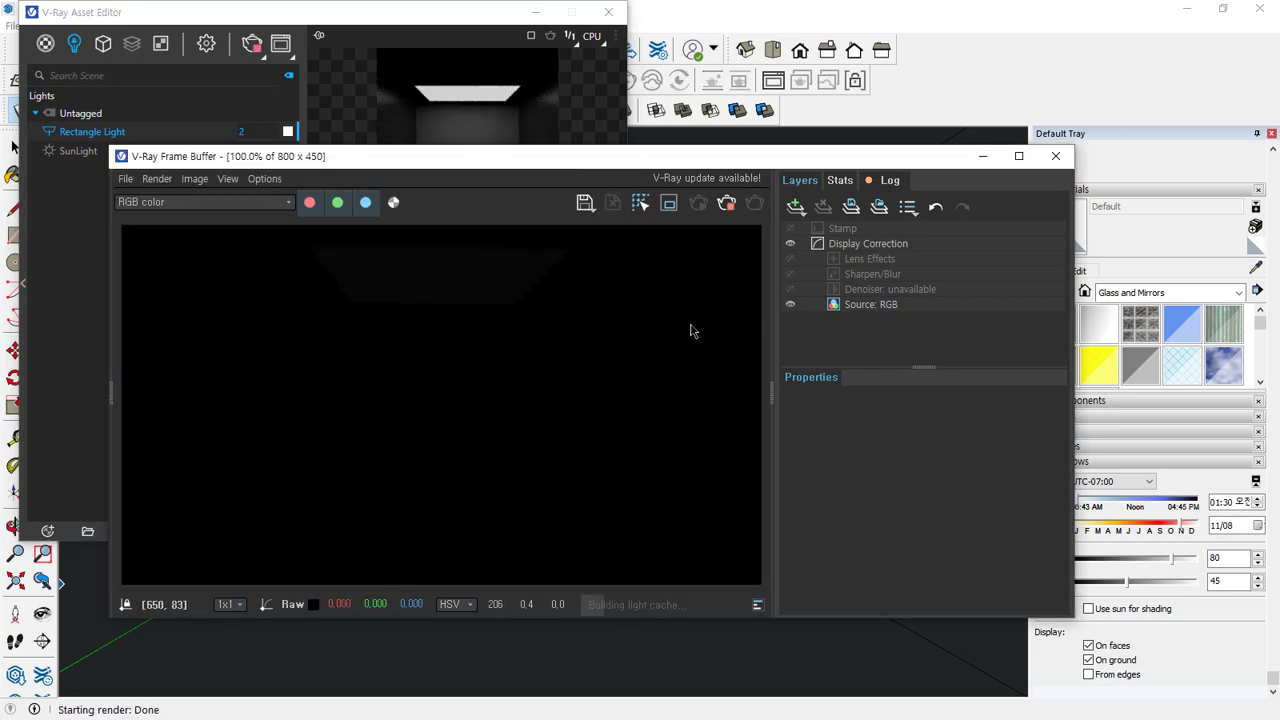
Raise the Rectangle Light's intensity to 3 in radiant power units and render the interior
left_click(443, 20)
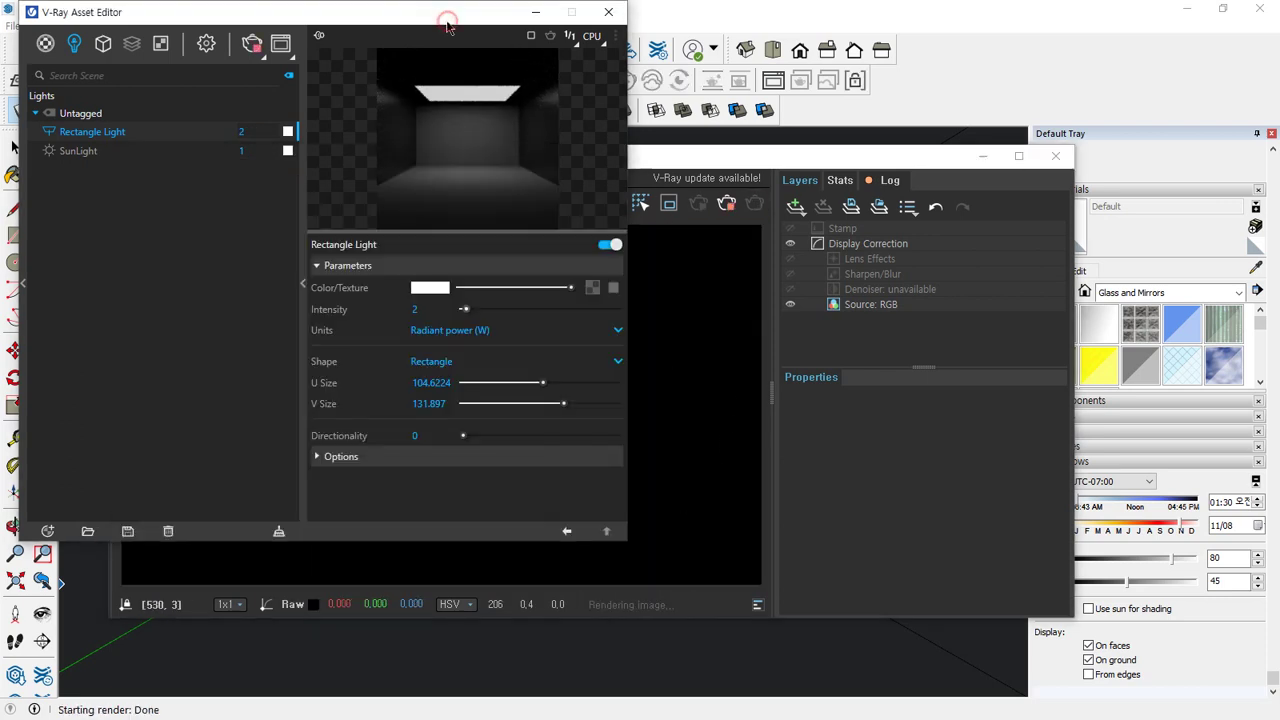
left_click(438, 308)
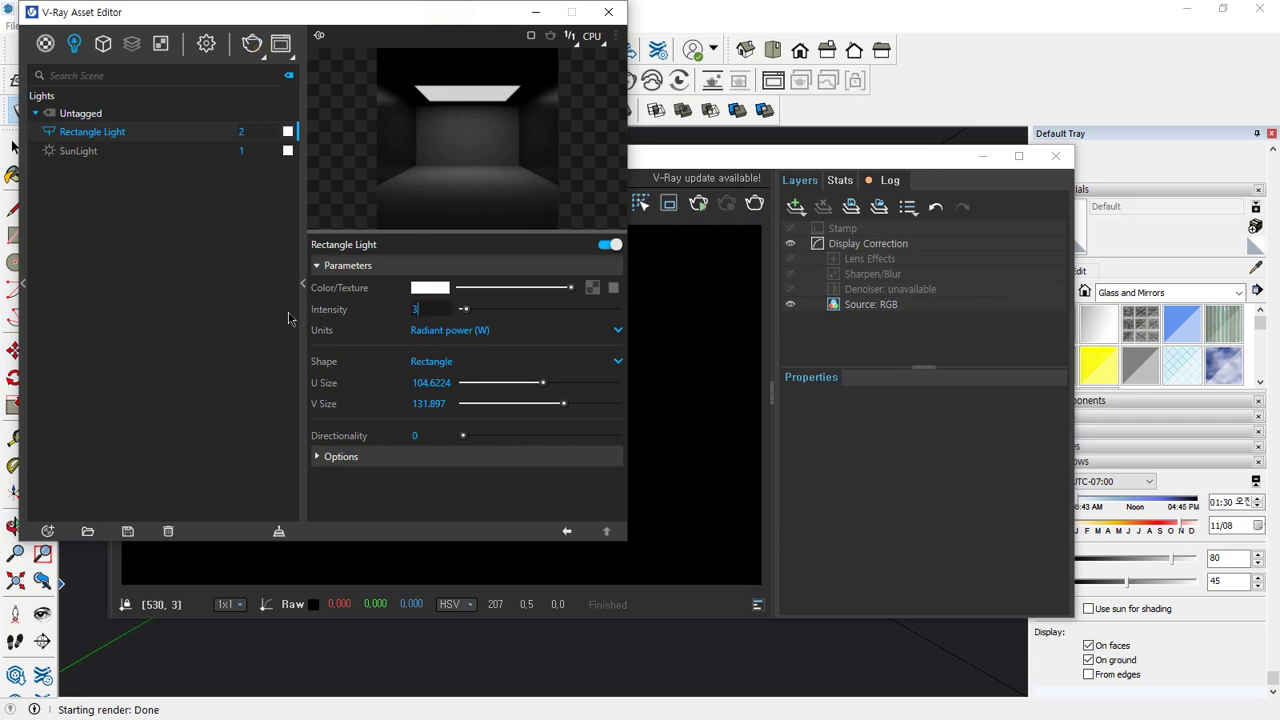
type("3")
key("Return")
left_click(754, 203)
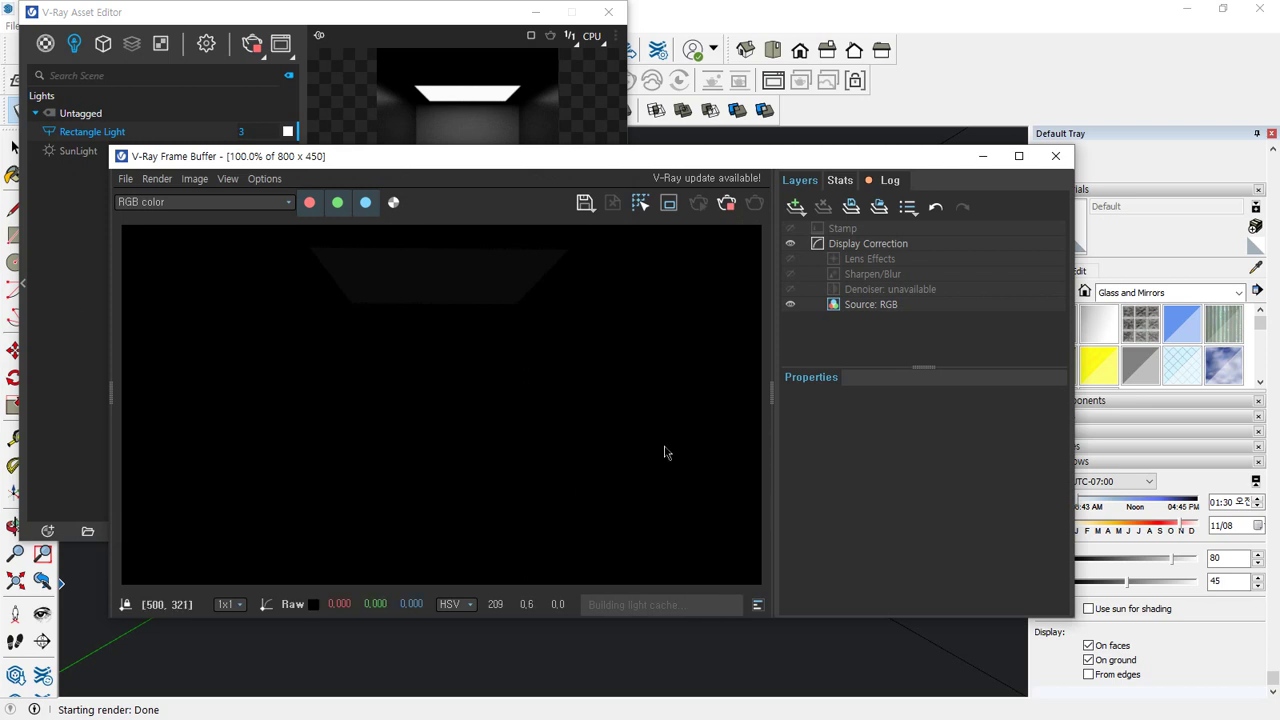
Set the Rectangle Light's intensity to 30 in radiant power units and render the interior
left_click(427, 93)
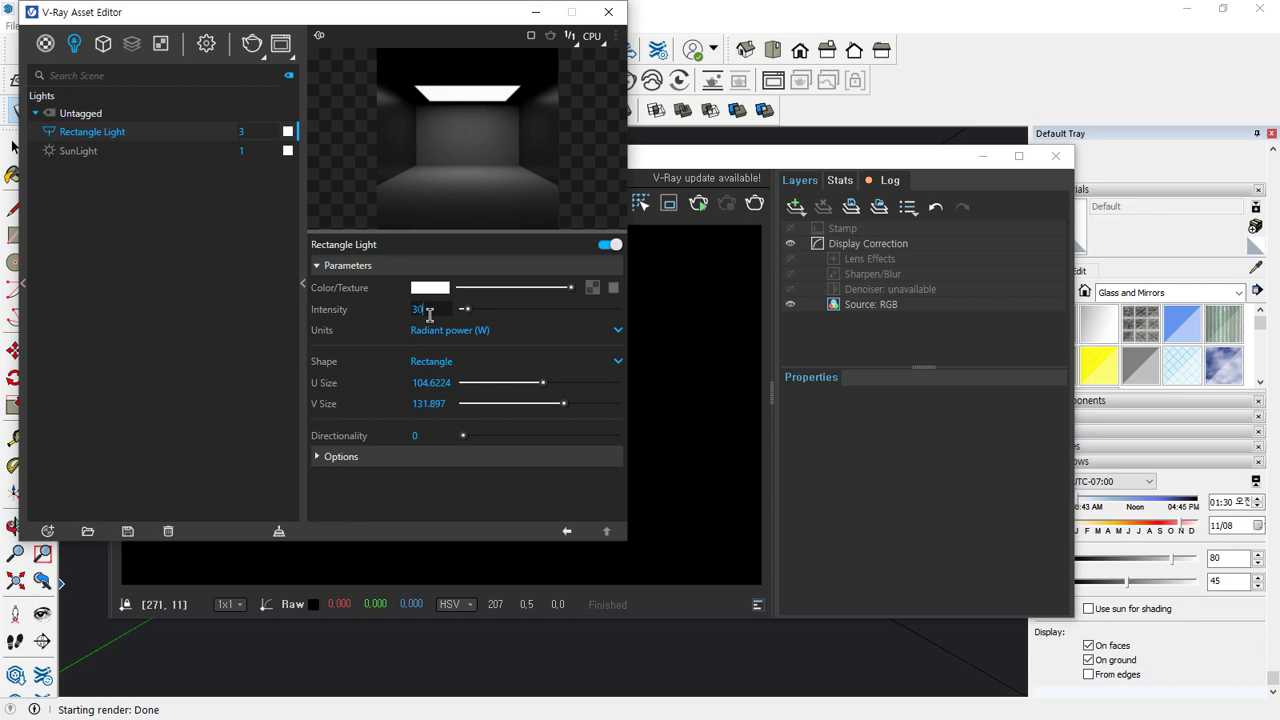
left_click(429, 314)
type("30")
key("Return")
left_click(754, 203)
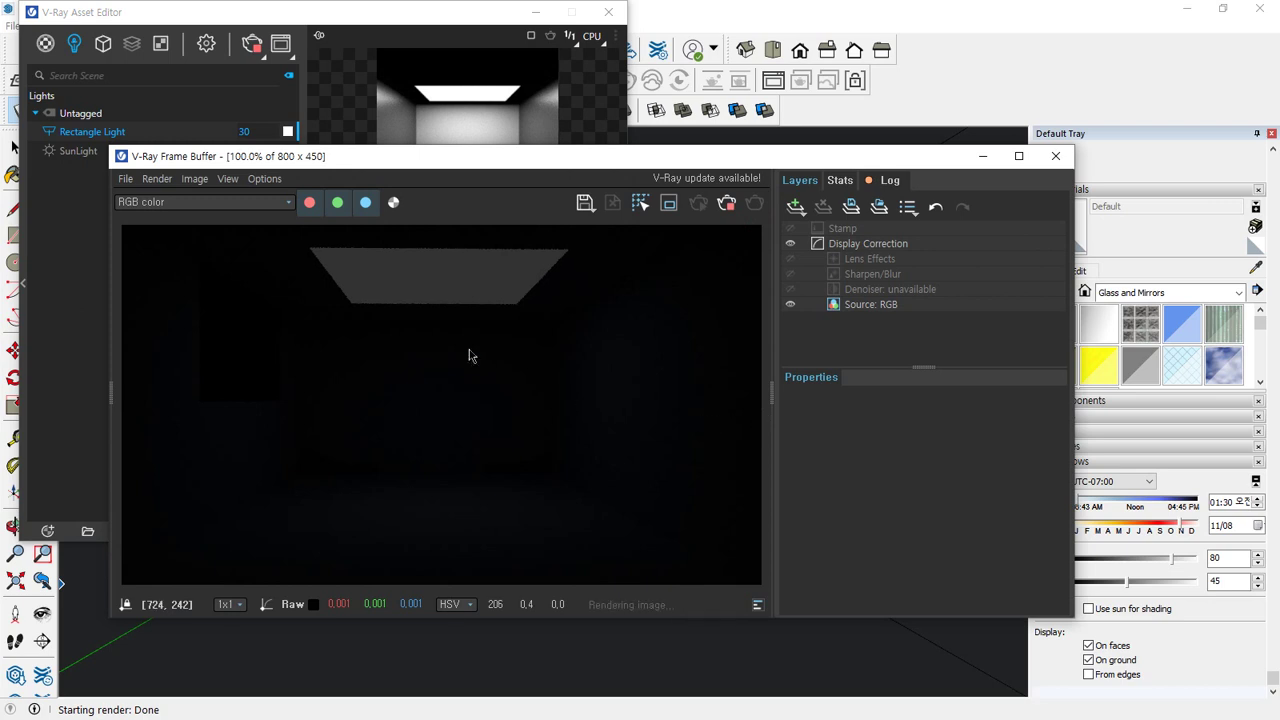
Change the Rectangle Light's units to Radiance (W/m^2/sr) and render the interior
left_click(256, 66)
left_click(486, 331)
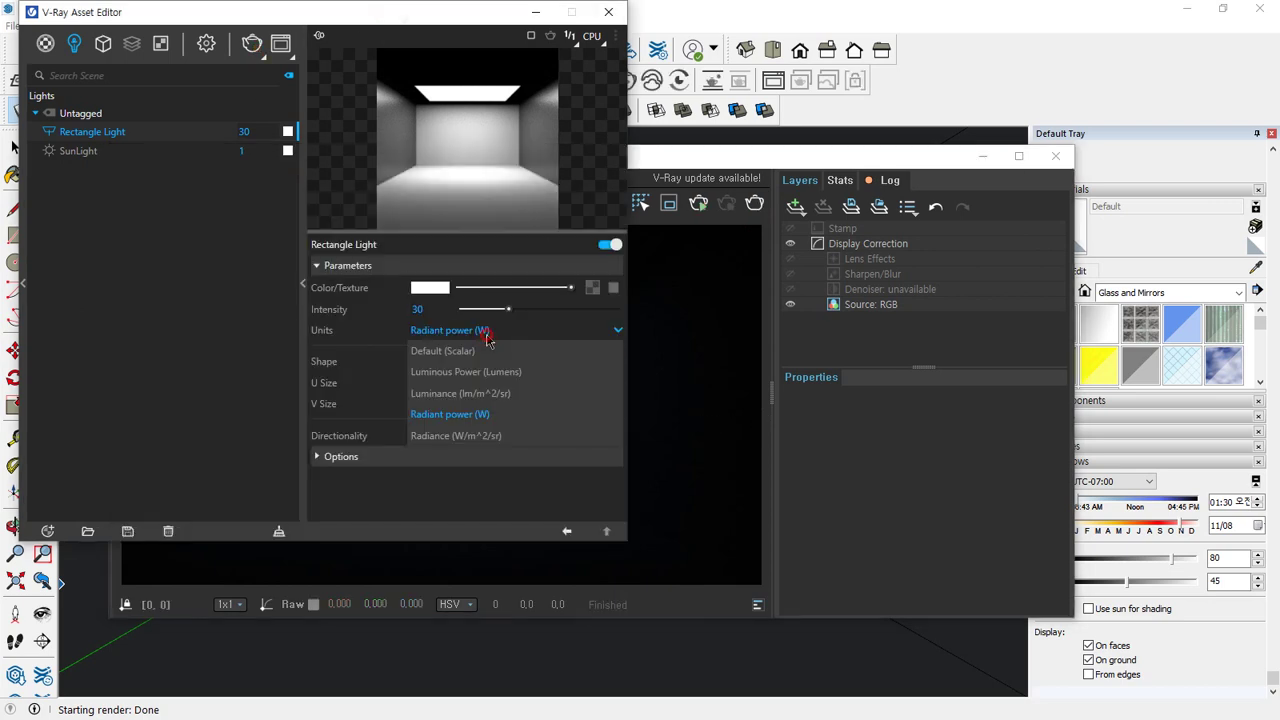
left_click(489, 434)
left_click(754, 205)
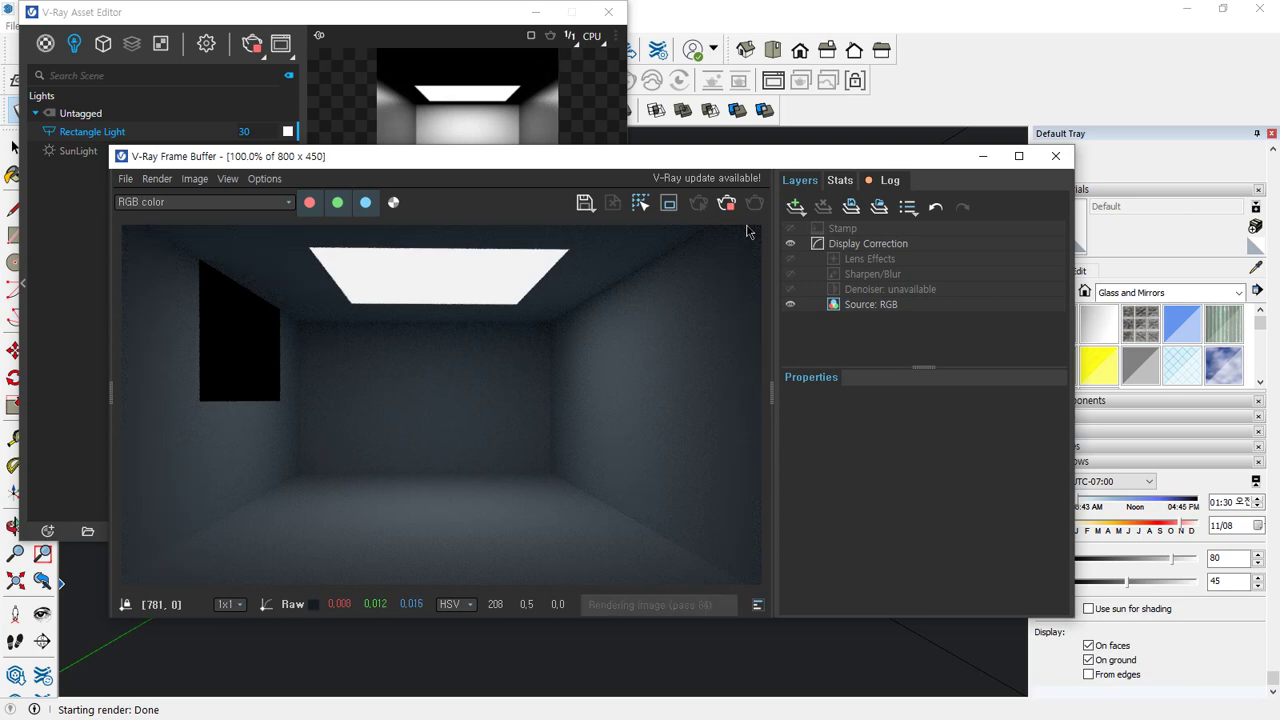
Change the Rectangle Light's shape to Disc and render the interior
left_click(74, 437)
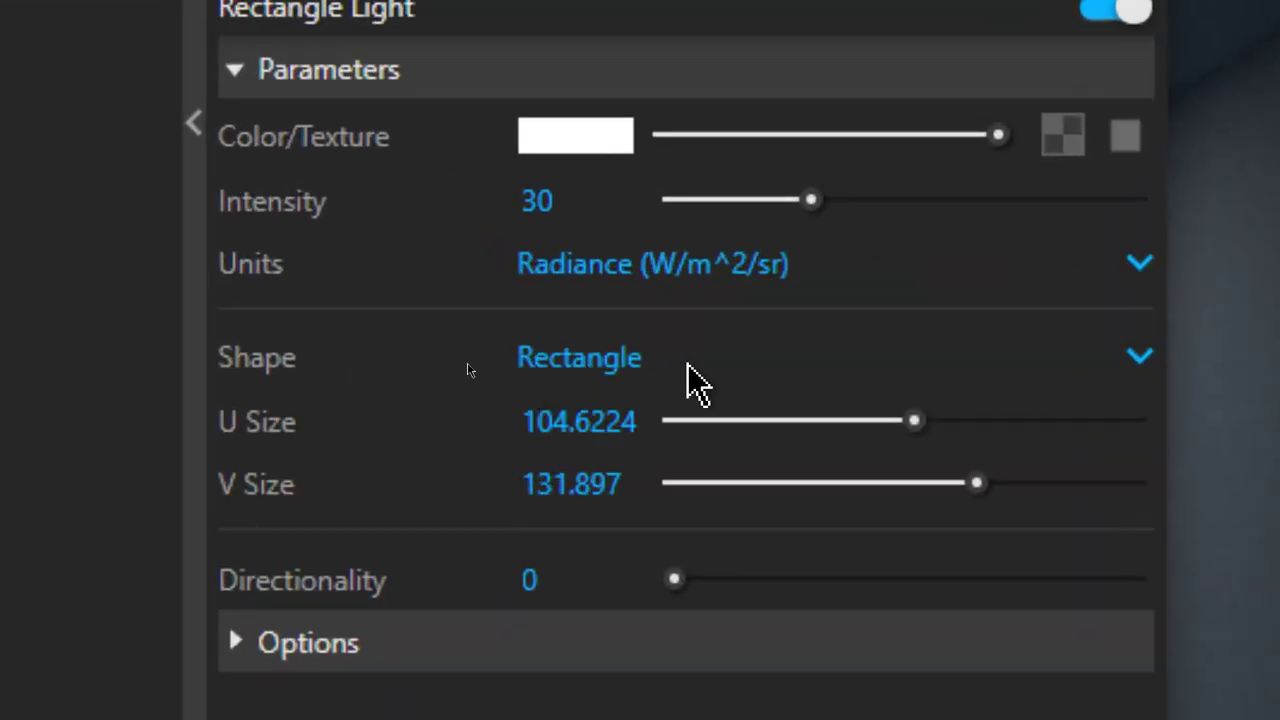
left_click(689, 366)
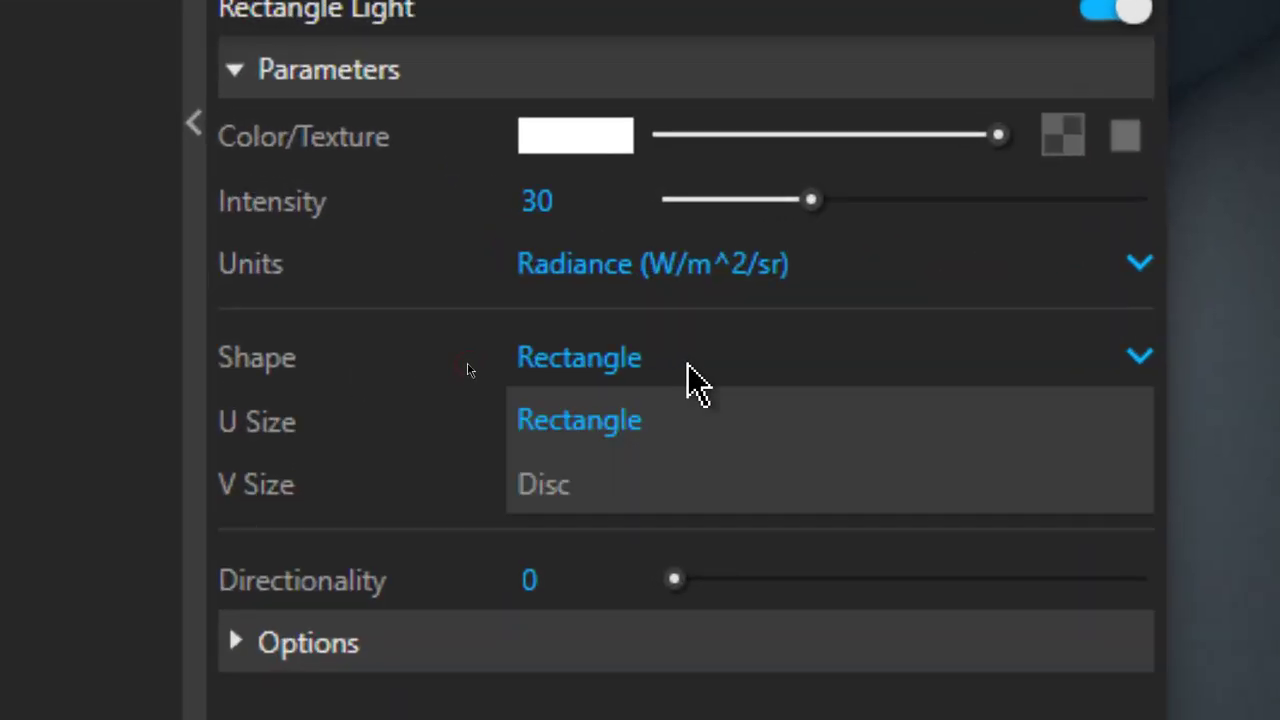
left_click(655, 505)
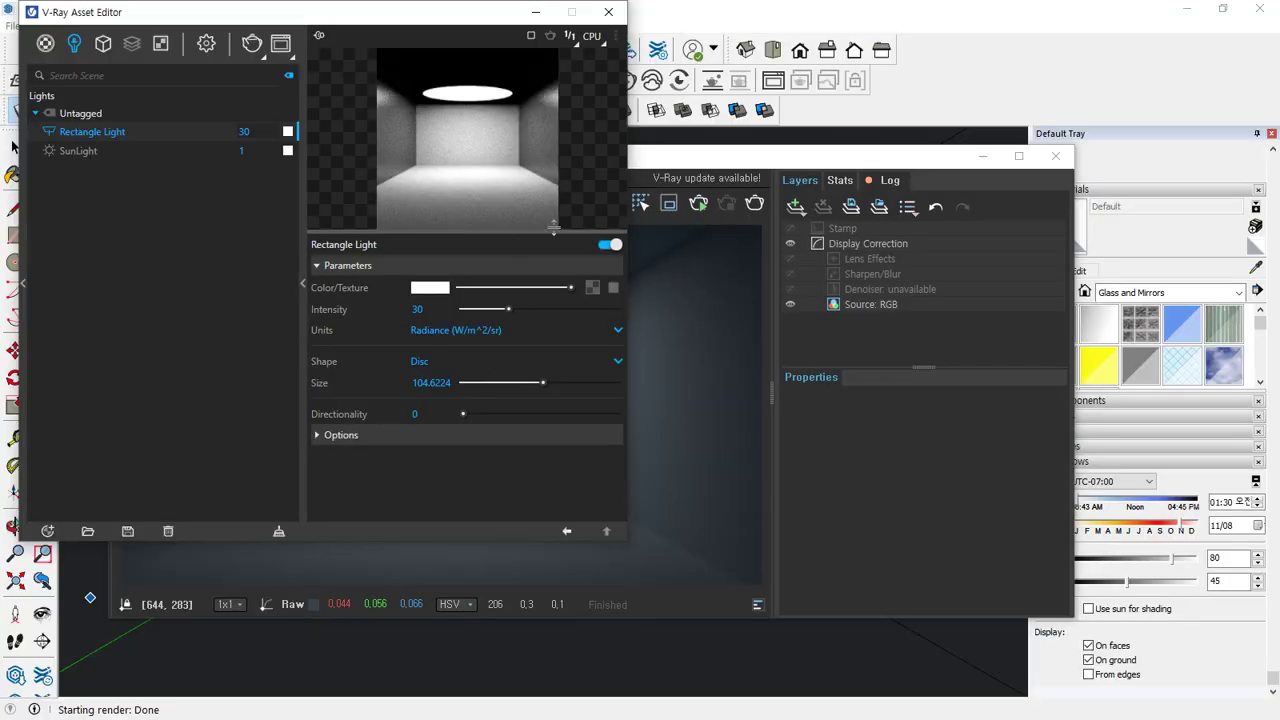
left_click(701, 272)
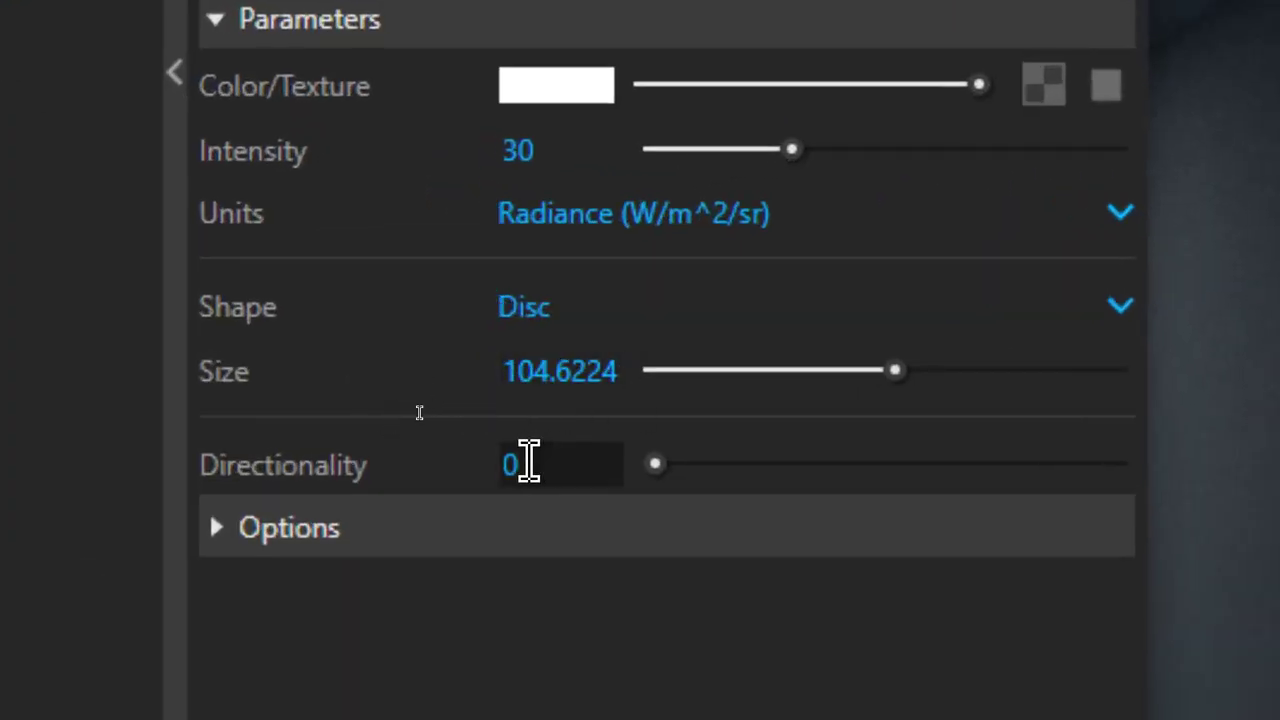
Switch the light's shape from Disc back to Rectangle
left_click(580, 306)
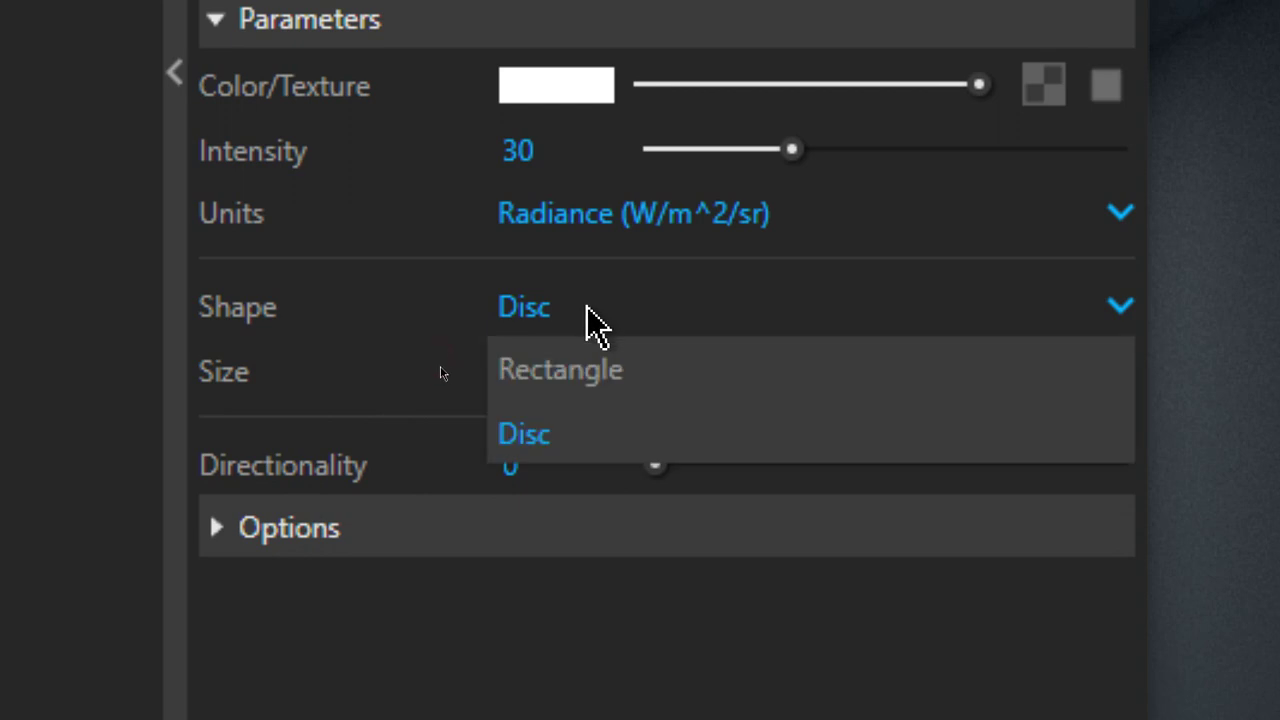
left_click(590, 376)
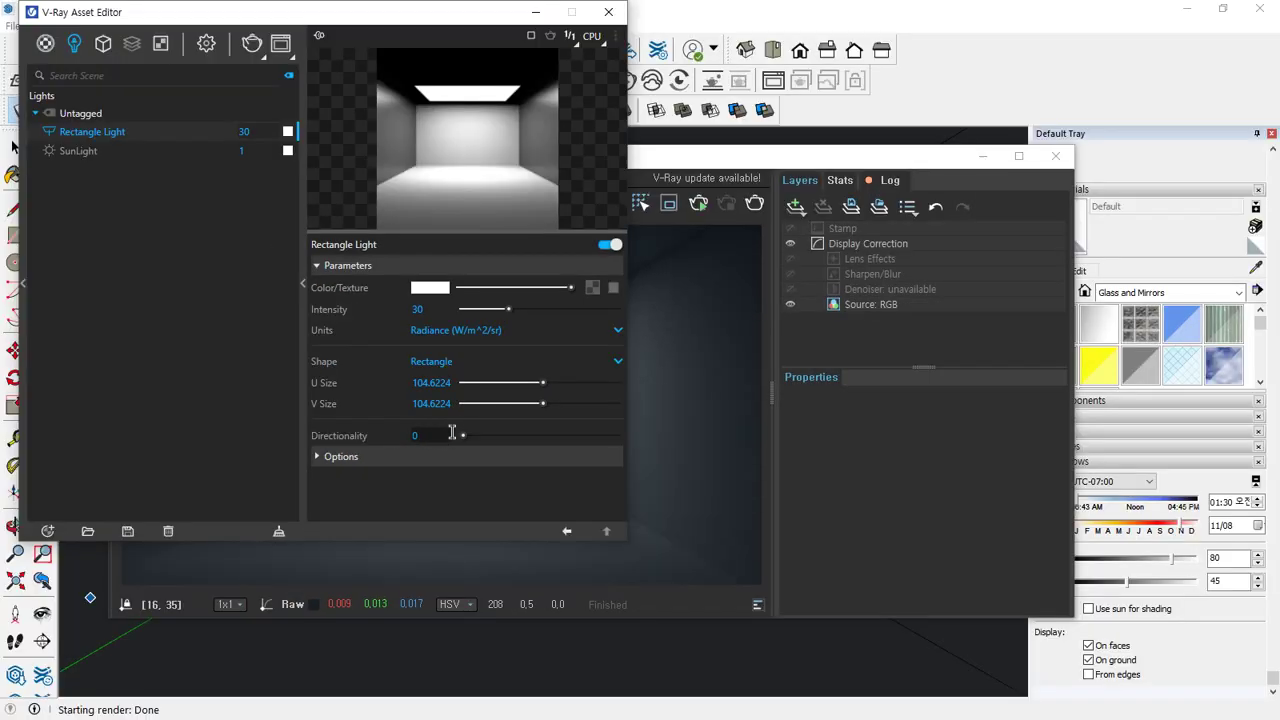
left_click(650, 142)
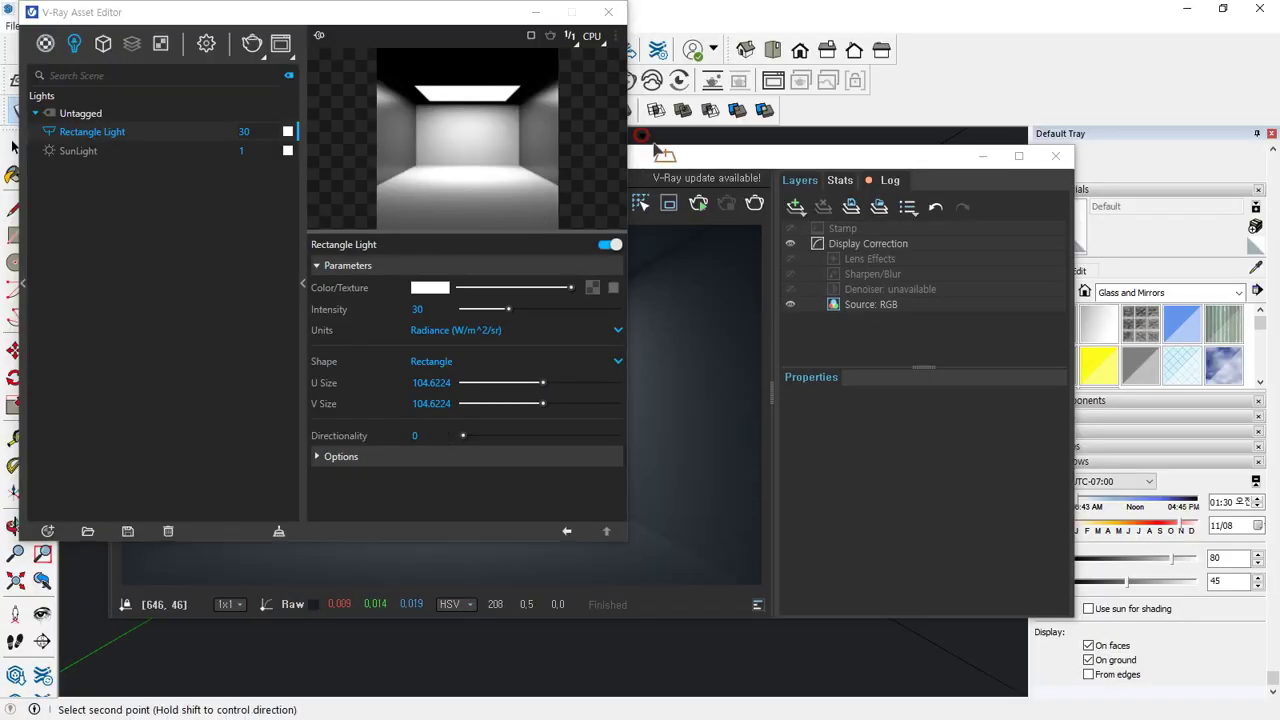
left_click_drag(655, 157, 808, 153)
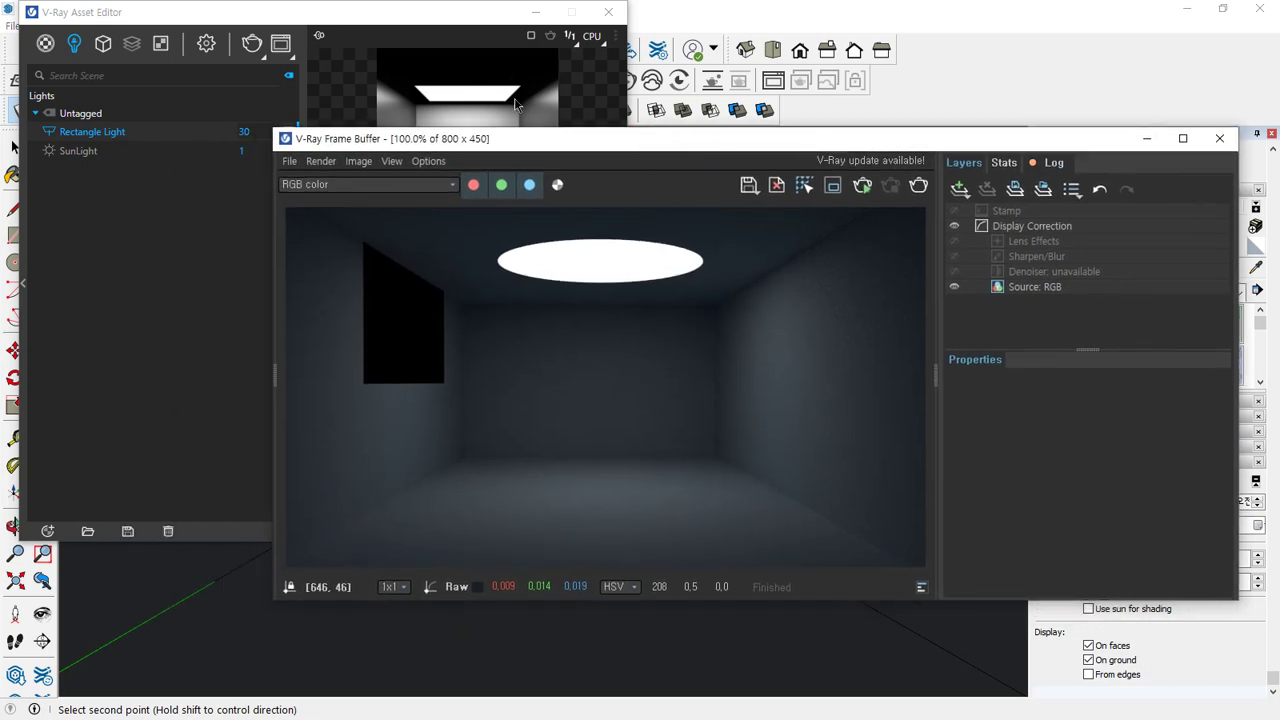
left_click_drag(715, 150, 645, 418)
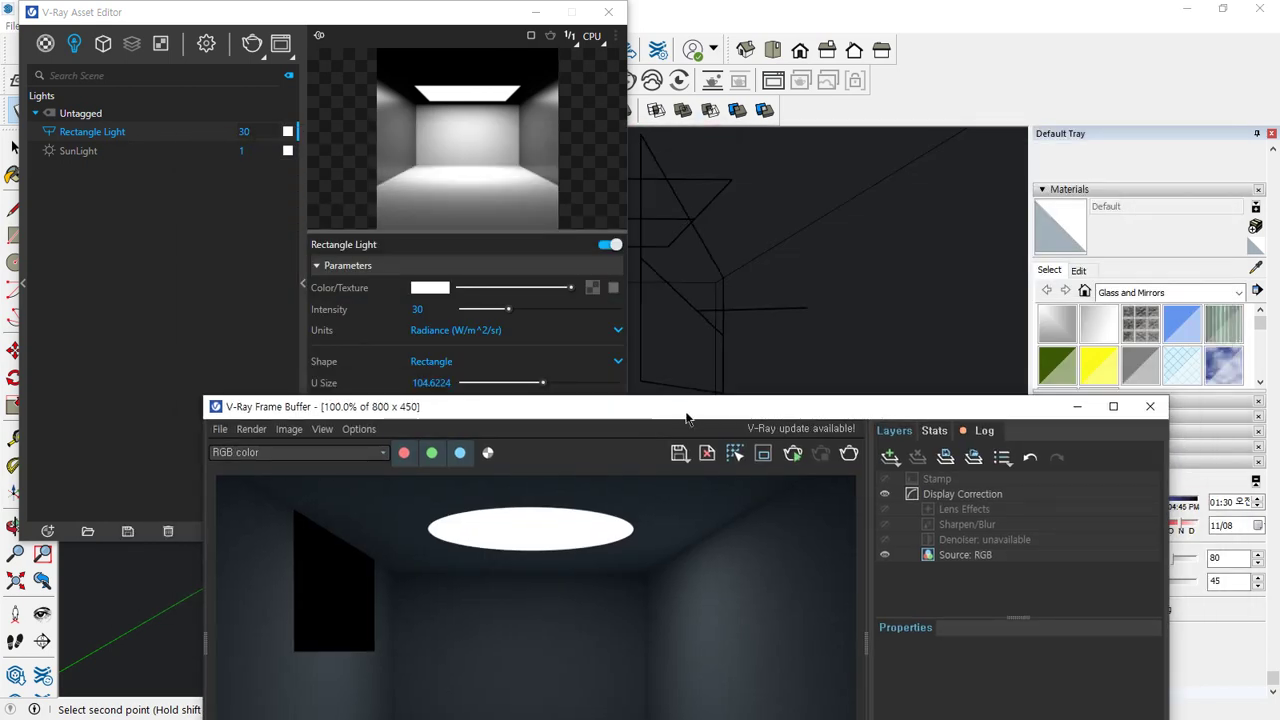
left_click(418, 128)
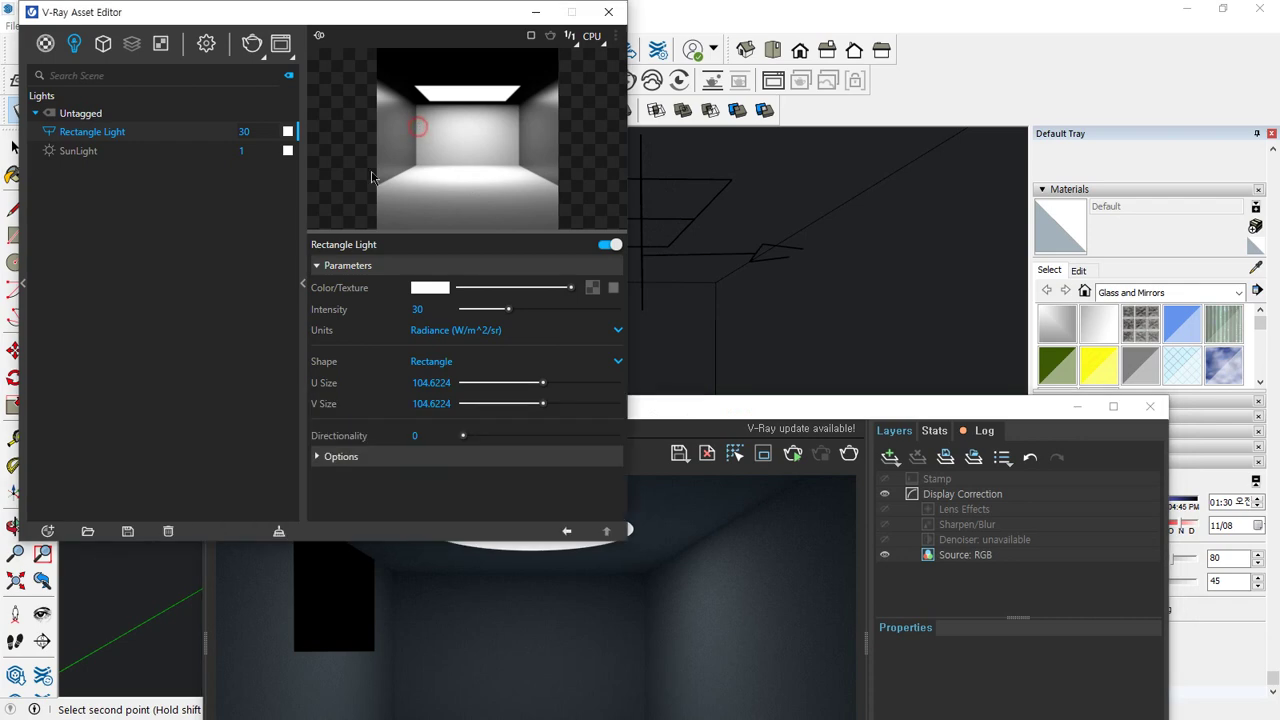
left_click_drag(383, 25, 319, 354)
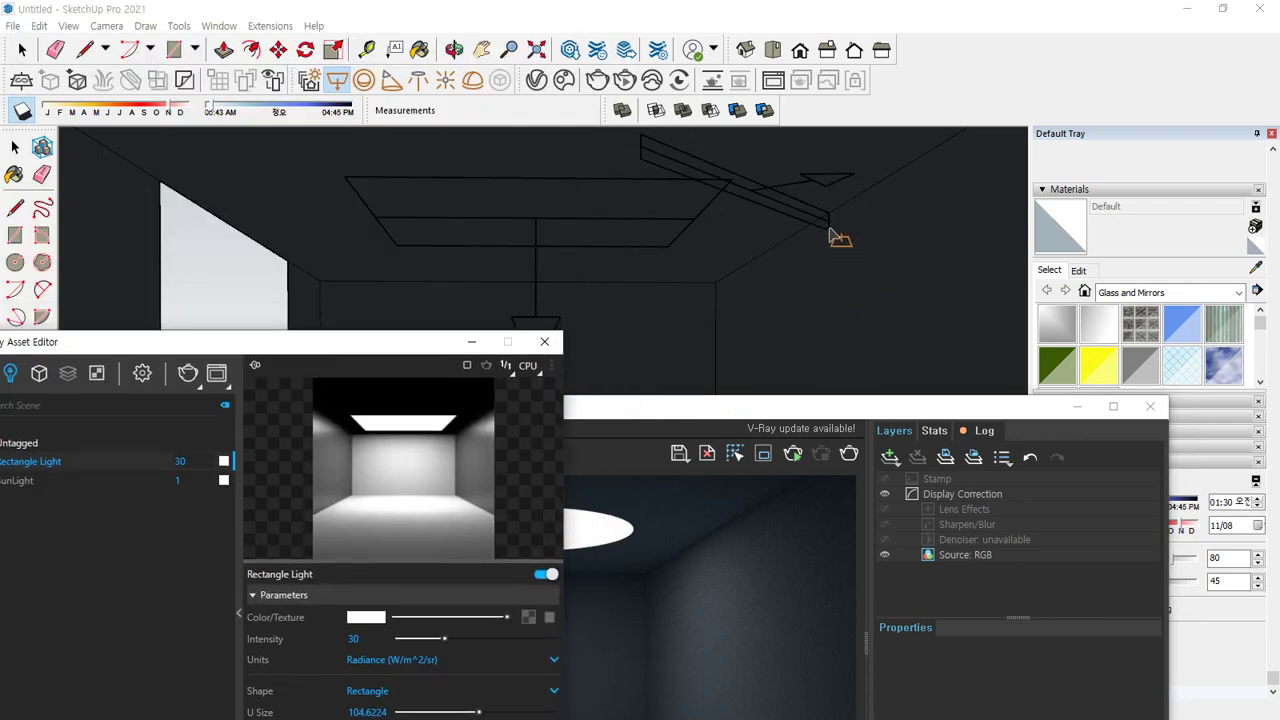
left_click(830, 220)
key("ctrl+z")
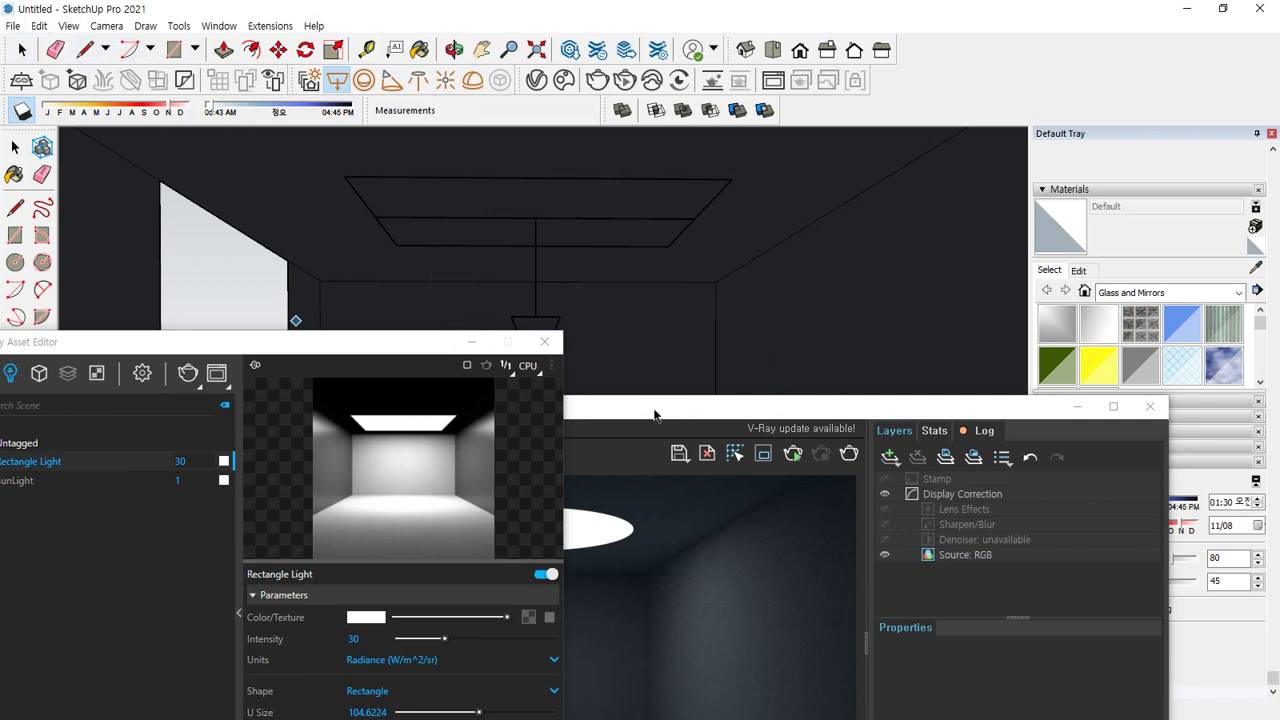
Sketch red arrows over the render fanning out from the disc light towards the walls and floor, and clear them
left_click_drag(654, 414, 680, 28)
mouse_move(556, 140)
left_mouse_down()
mouse_move(556, 333)
mouse_move(540, 345)
mouse_move(572, 362)
left_mouse_up()
mouse_move(527, 143)
left_mouse_down()
mouse_move(408, 190)
mouse_move(422, 228)
left_mouse_up()
mouse_move(596, 150)
left_mouse_down()
mouse_move(716, 206)
mouse_move(698, 226)
left_mouse_up()
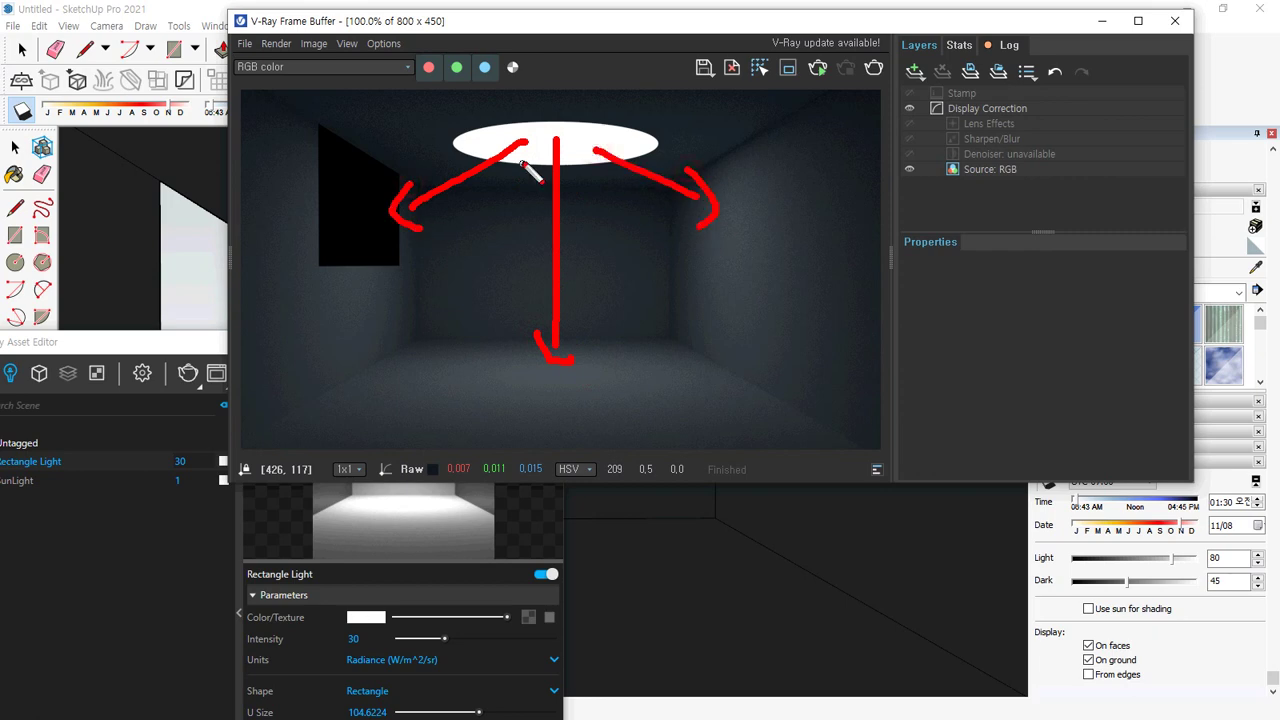
mouse_move(520, 155)
left_mouse_down()
mouse_move(440, 290)
mouse_move(462, 292)
left_mouse_up()
mouse_move(576, 160)
left_mouse_down()
mouse_move(670, 292)
mouse_move(614, 310)
left_mouse_up()
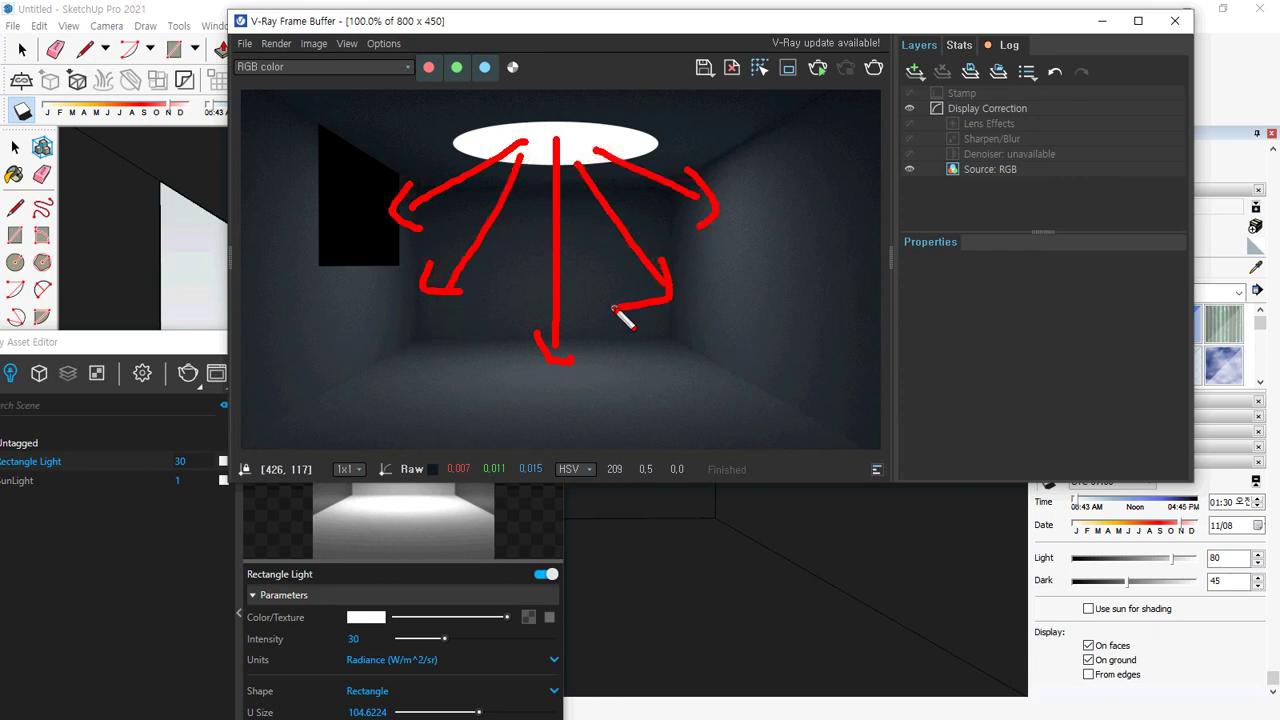
key("Escape")
Underline the light's Directionality parameter in red, mark the downward light direction over the render, and clear the marks
left_click_drag(186, 343, 172, 70)
left_click_drag(234, 503, 553, 505)
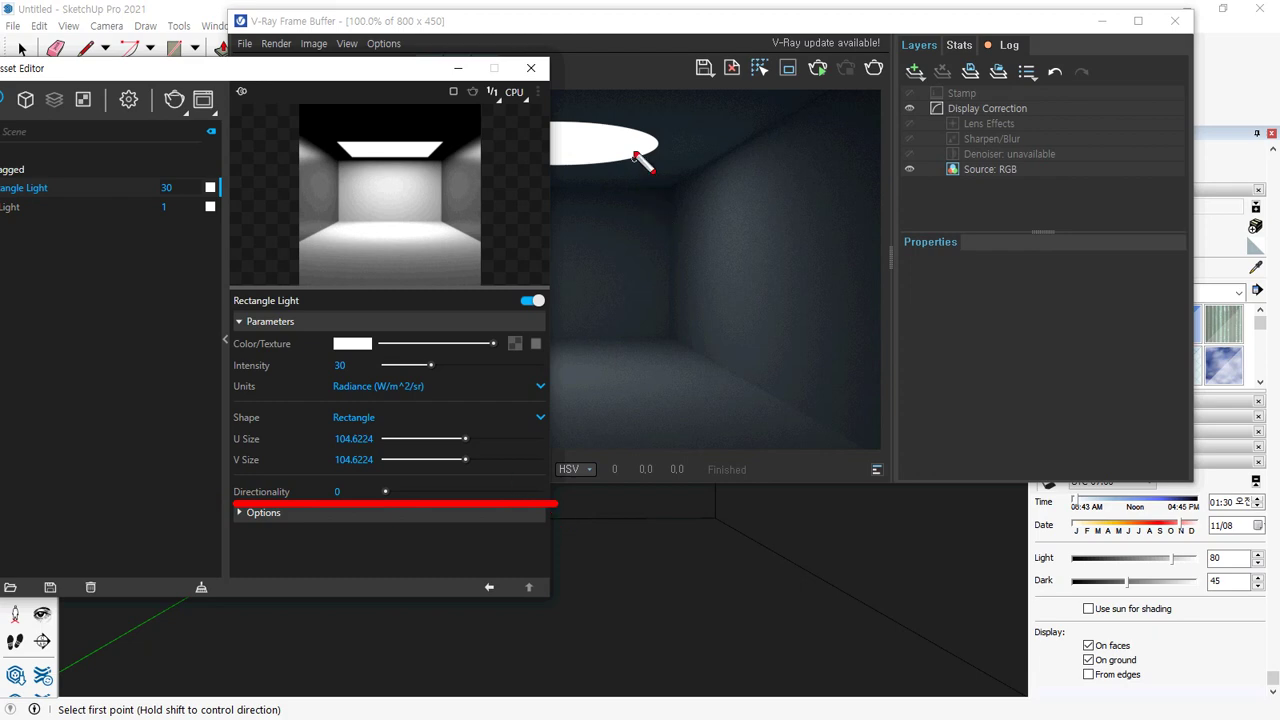
mouse_move(634, 146)
left_mouse_down()
mouse_move(815, 172)
mouse_move(852, 210)
mouse_move(612, 342)
left_mouse_up()
left_click_drag(658, 298, 602, 338)
left_click_drag(505, 157, 333, 158)
key("Escape")
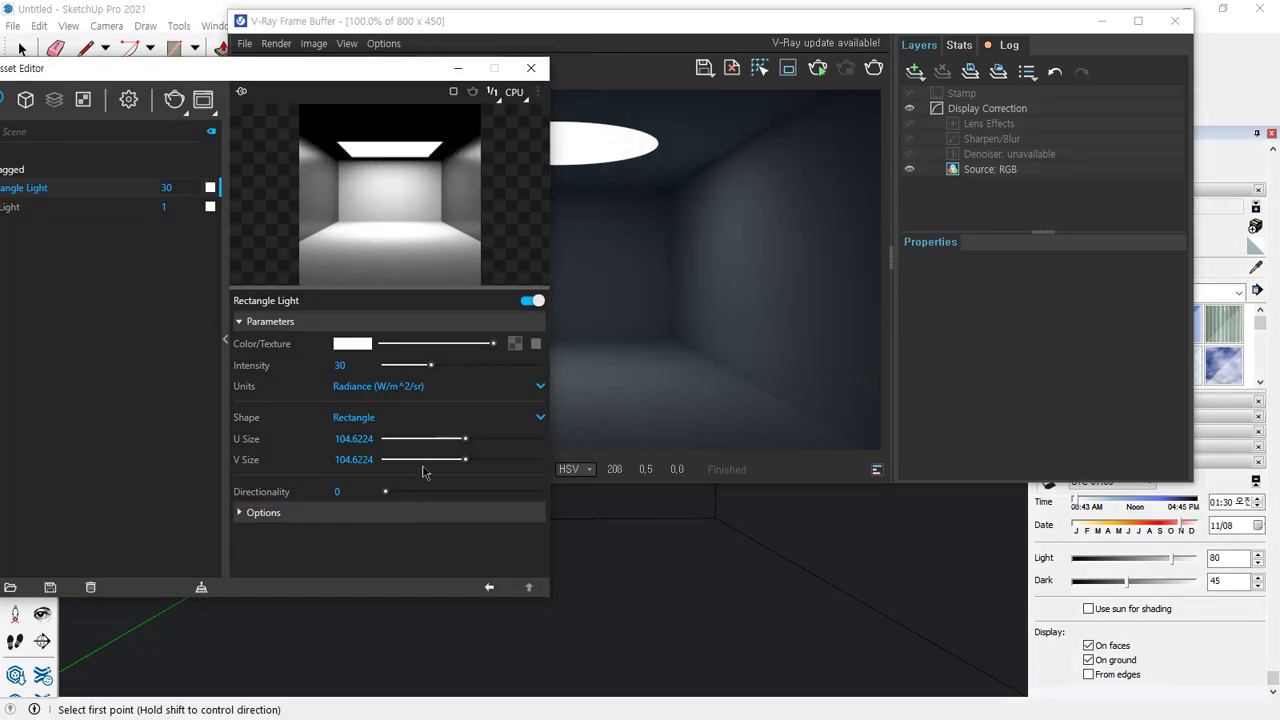
Set the Rectangle Light's directionality to 1 and render the interior
left_click_drag(435, 497, 551, 494)
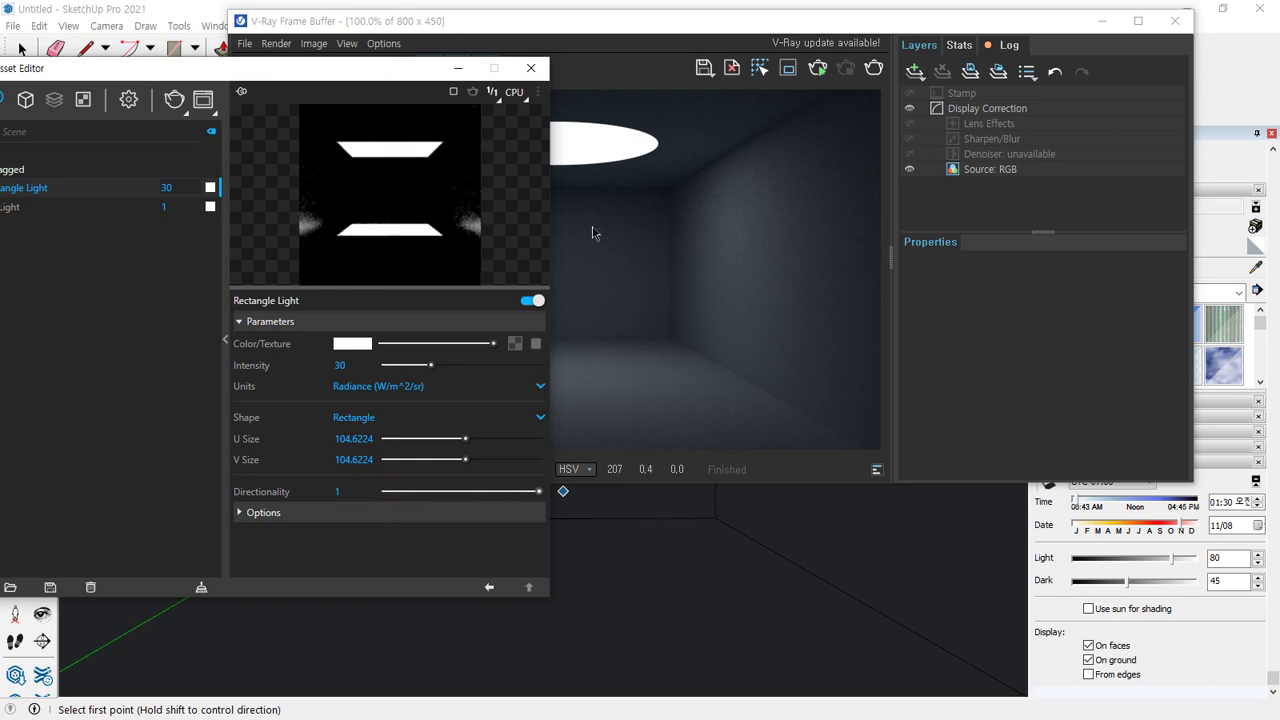
left_click_drag(597, 22, 735, 34)
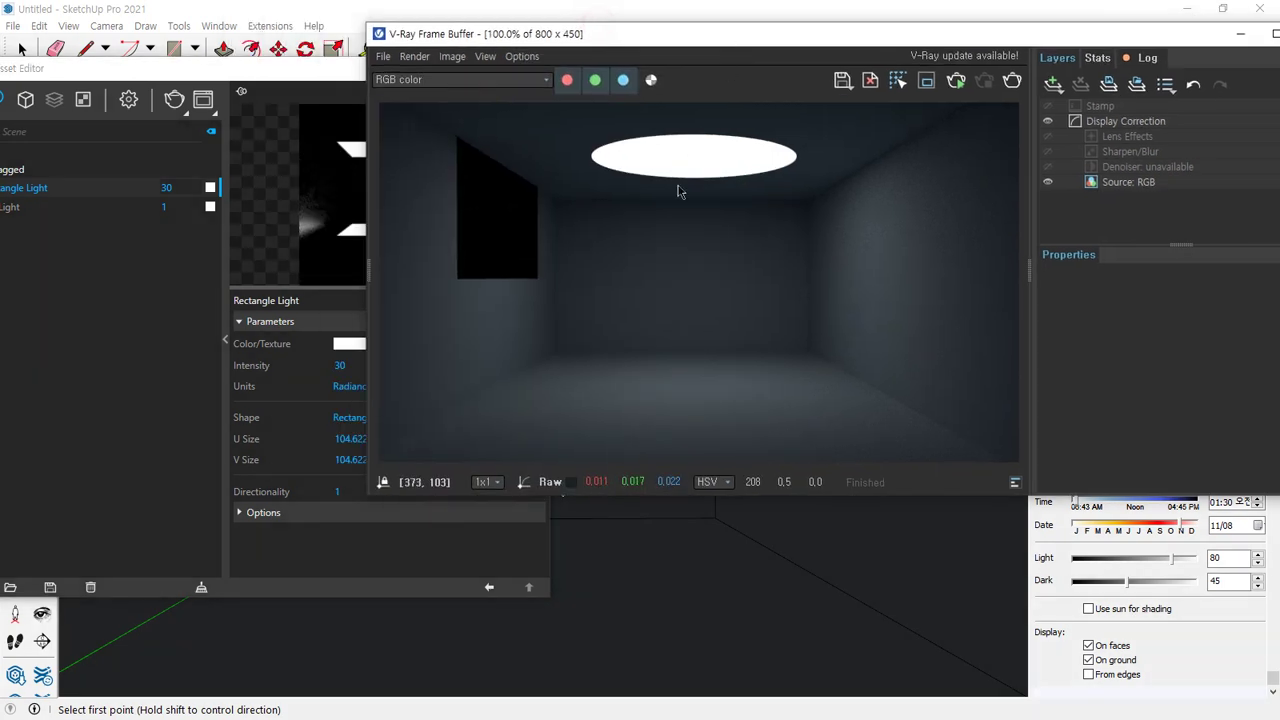
mouse_move(684, 153)
left_mouse_down()
mouse_move(694, 410)
mouse_move(735, 378)
left_mouse_up()
key("Escape")
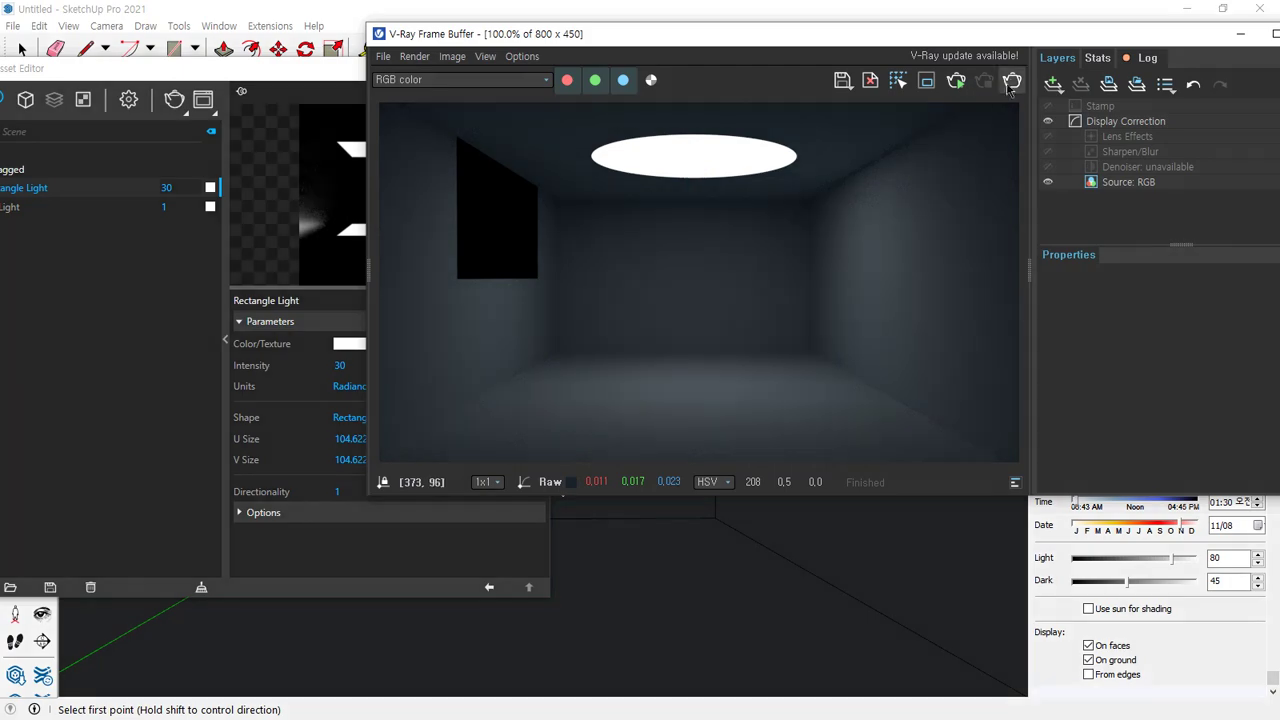
left_click(1012, 81)
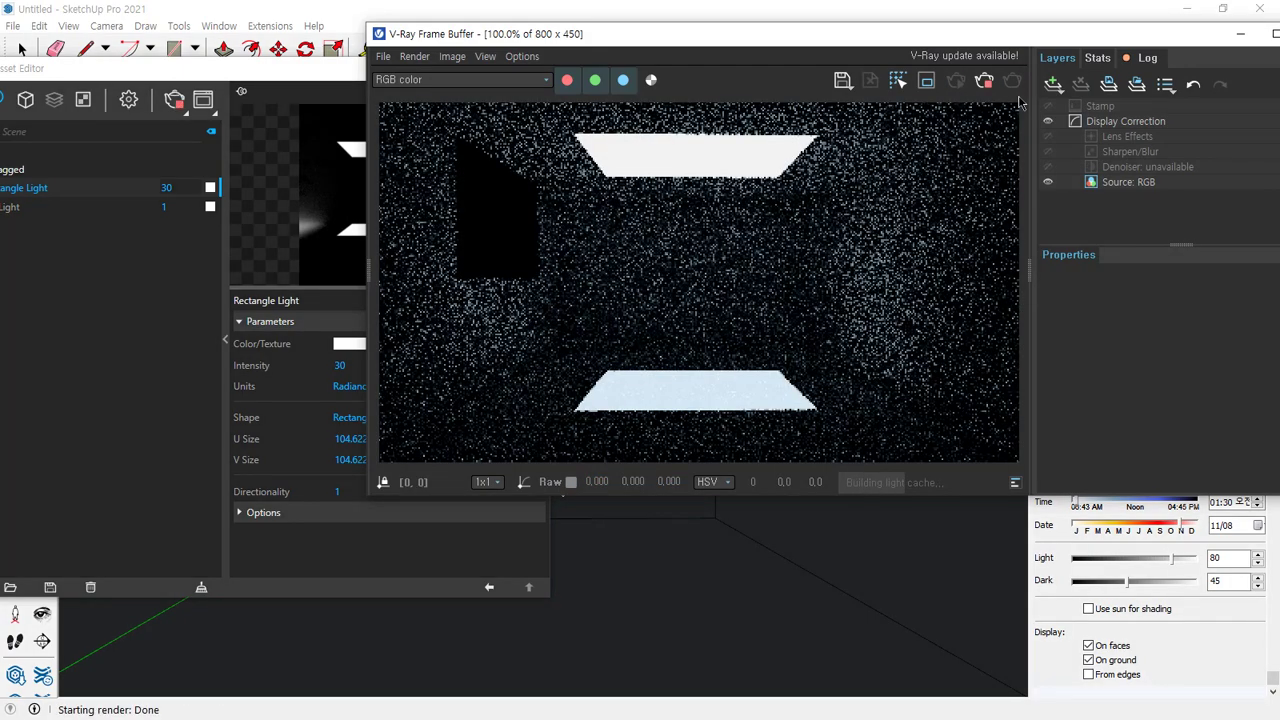
mouse_move(583, 136)
left_mouse_down()
mouse_move(588, 305)
mouse_move(572, 343)
mouse_move(628, 316)
left_mouse_up()
left_click_drag(815, 150, 798, 322)
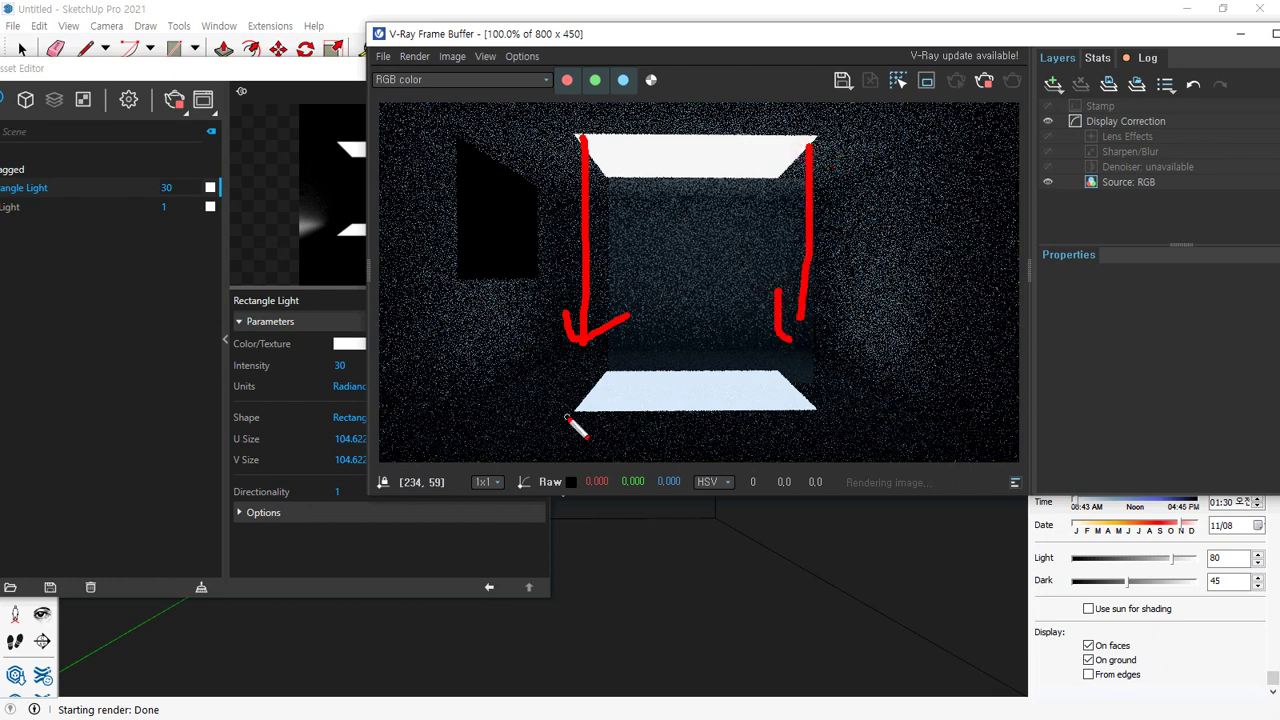
key("Escape")
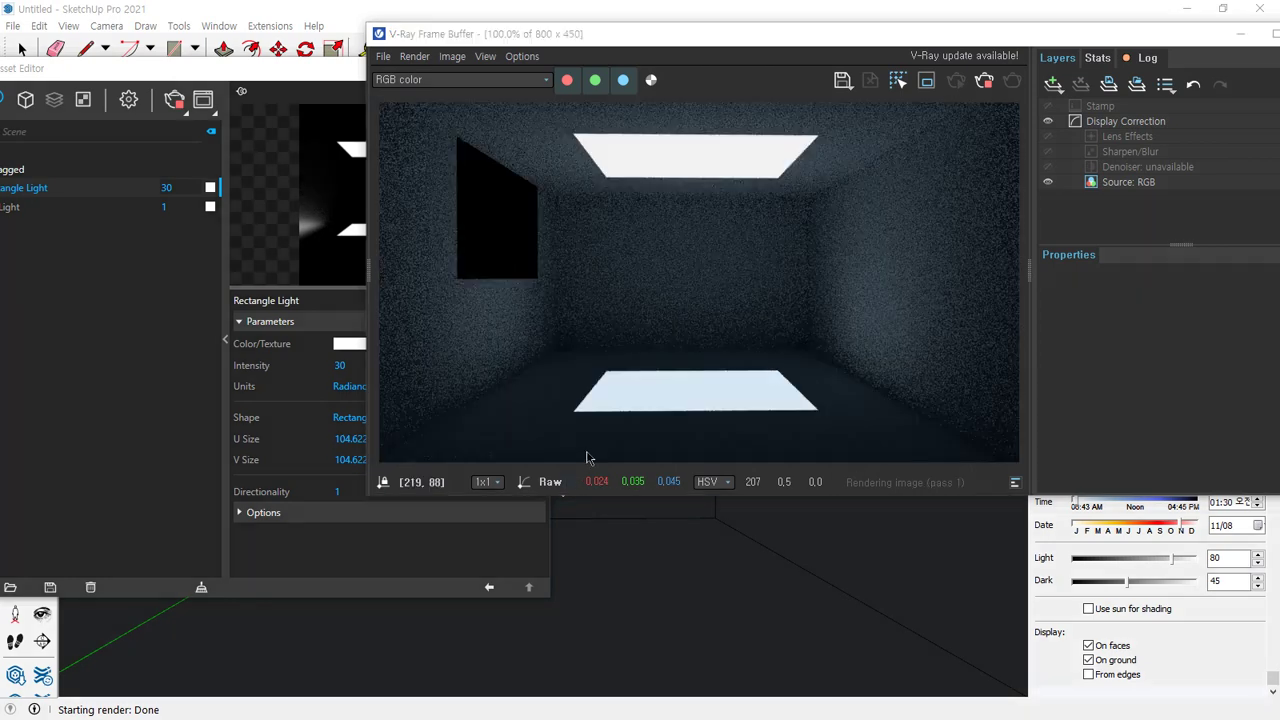
Set the rectangle light's Directionality to 0.42, stop the running render and render the room again
left_click(348, 491)
left_click_drag(437, 494, 449, 497)
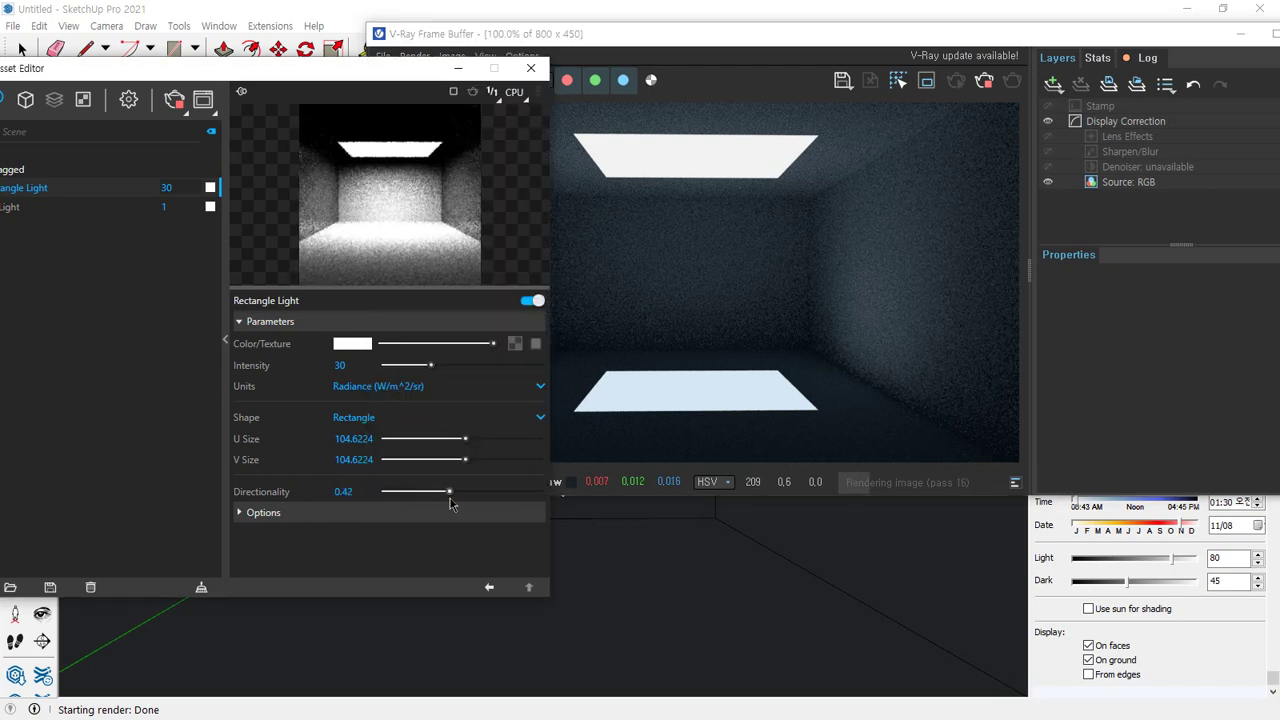
left_click(984, 83)
left_click(1012, 83)
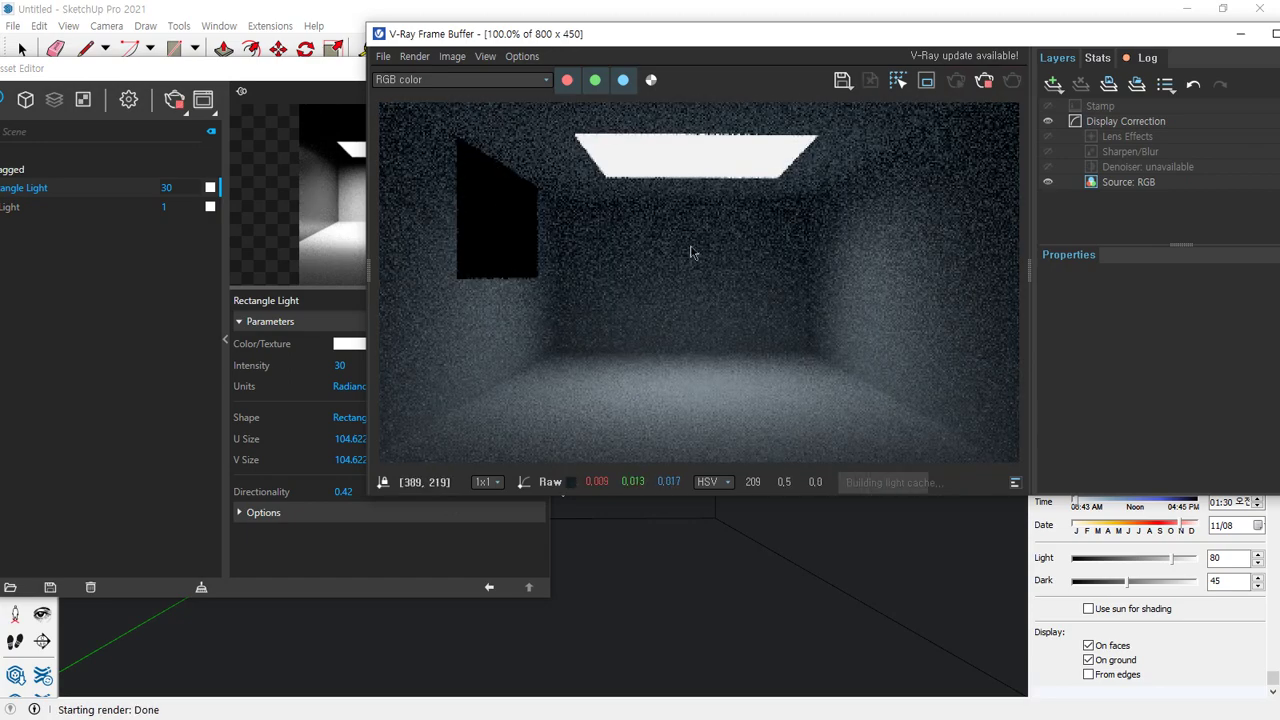
left_click_drag(686, 170, 692, 395)
mouse_move(668, 362)
left_mouse_down()
mouse_move(686, 406)
mouse_move(730, 408)
left_mouse_up()
mouse_move(609, 166)
left_mouse_down()
mouse_move(529, 271)
mouse_move(592, 282)
left_mouse_up()
left_click_drag(818, 172, 868, 284)
key("Escape")
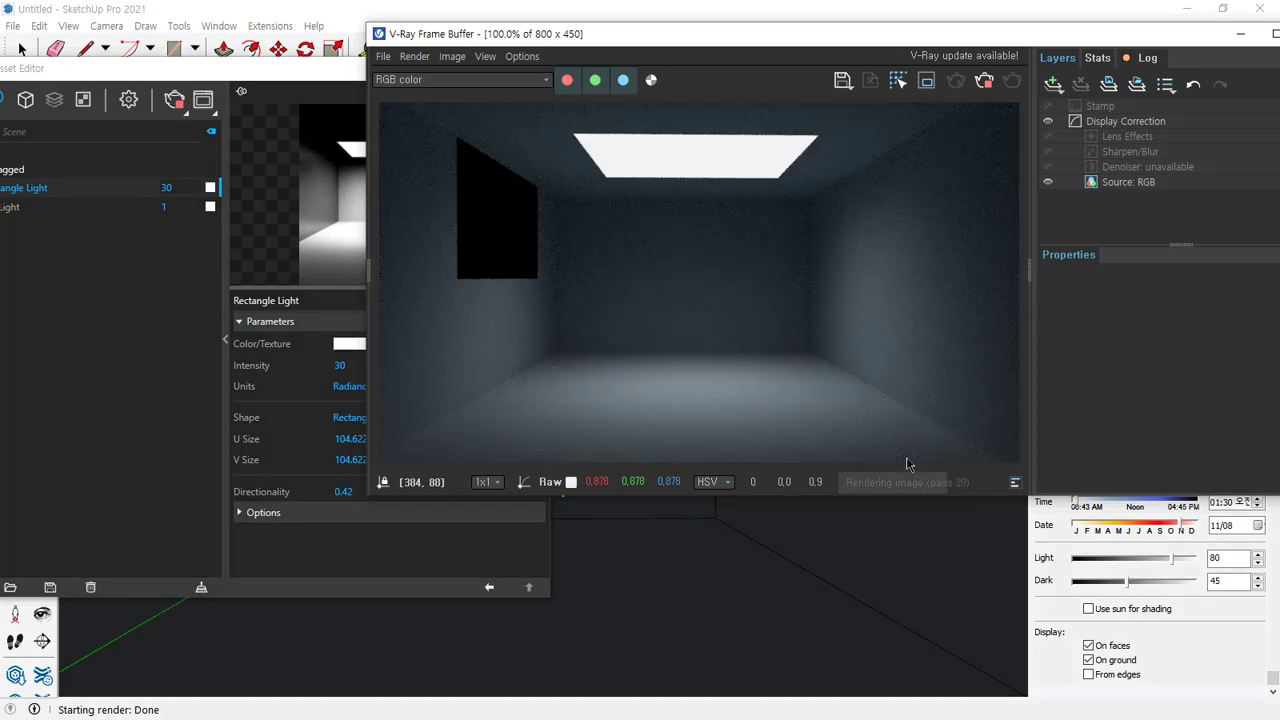
Enable the Invisible option for the rectangle light and render the room
left_click(263, 512)
scroll(418, 432, "down", 3)
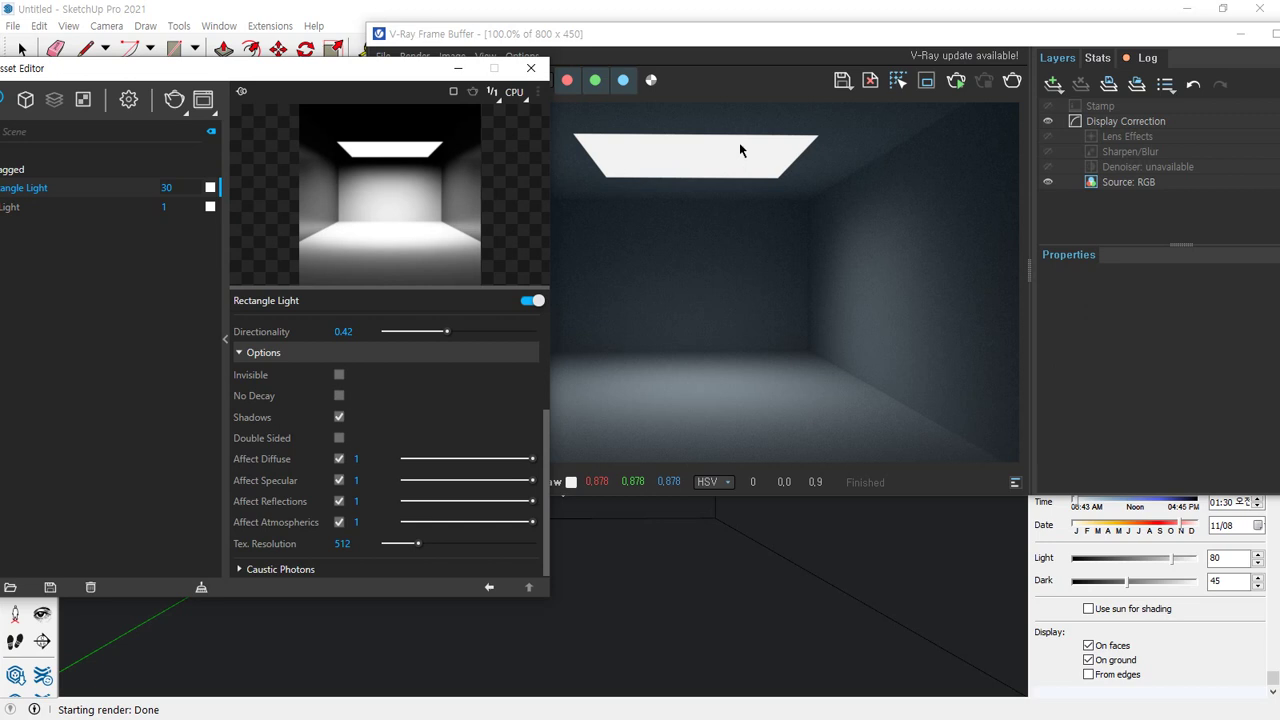
left_click(740, 150)
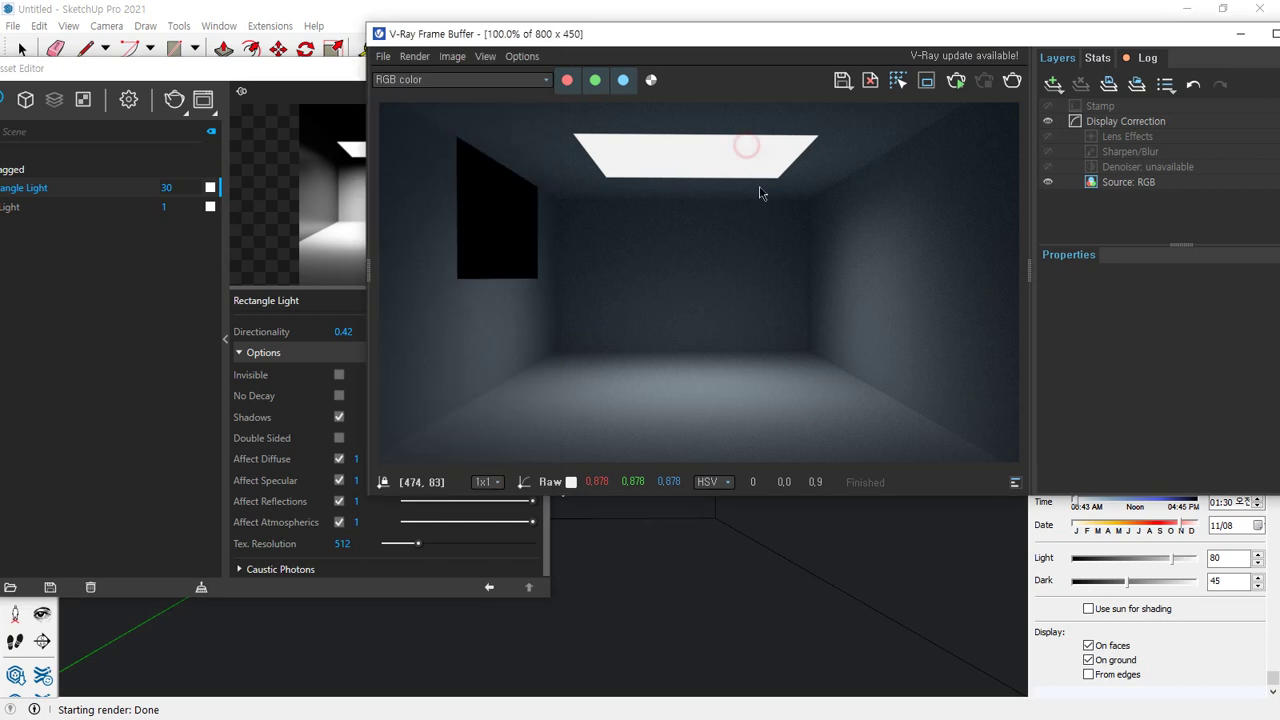
mouse_move(657, 213)
left_mouse_down()
mouse_move(555, 100)
mouse_move(855, 112)
mouse_move(792, 225)
mouse_move(653, 221)
left_mouse_up()
key("Escape")
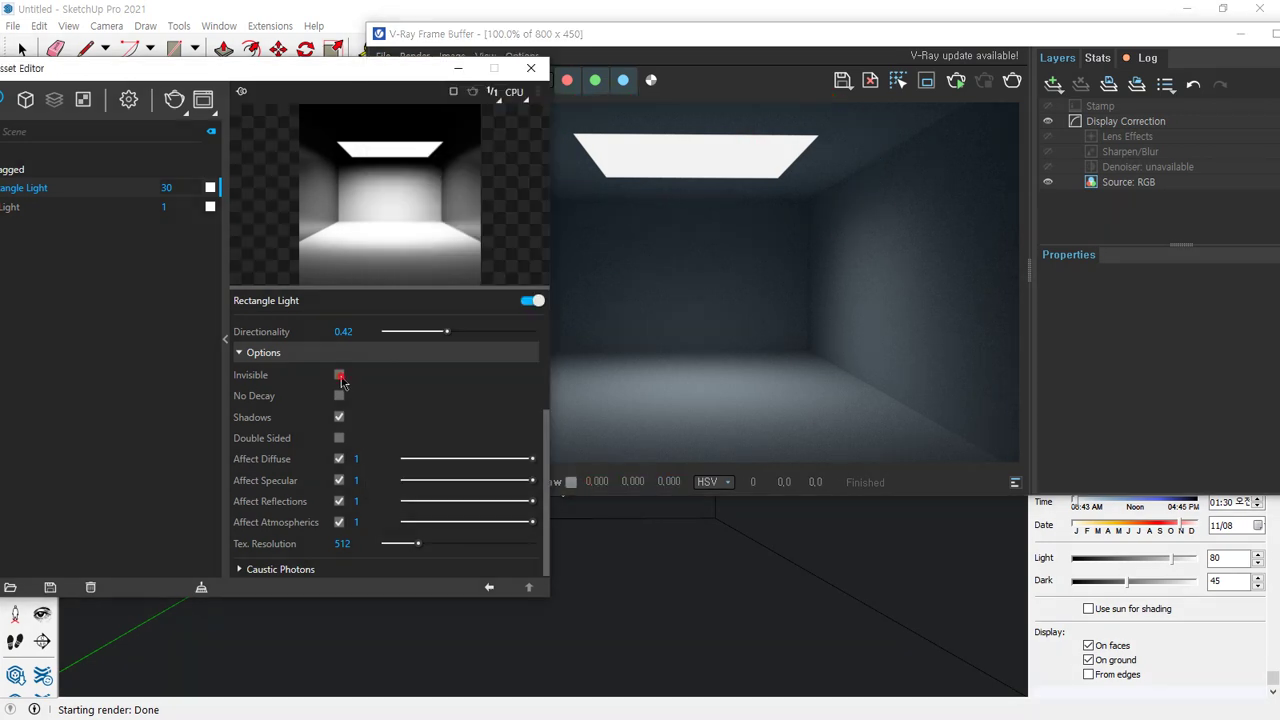
left_click(339, 374)
left_click(1012, 82)
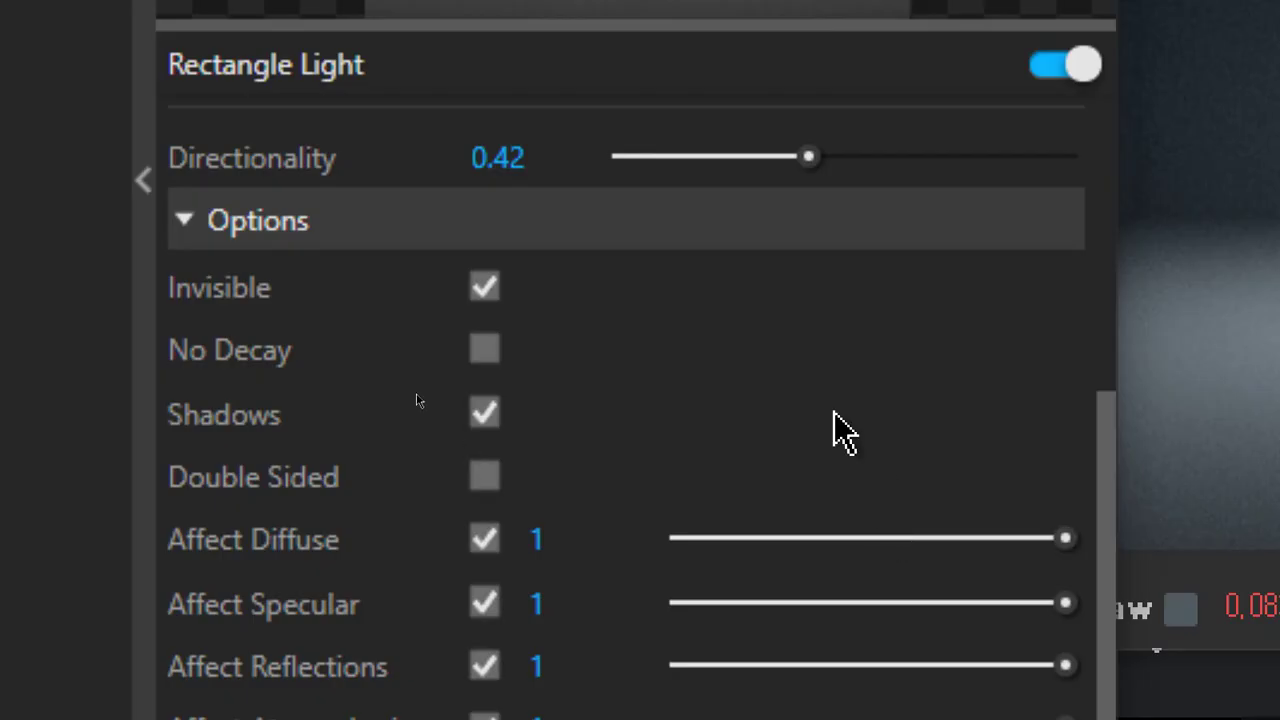
Set the rectangle light to Invisible off, No Decay on and Directionality 0, and render the room
left_click(486, 293)
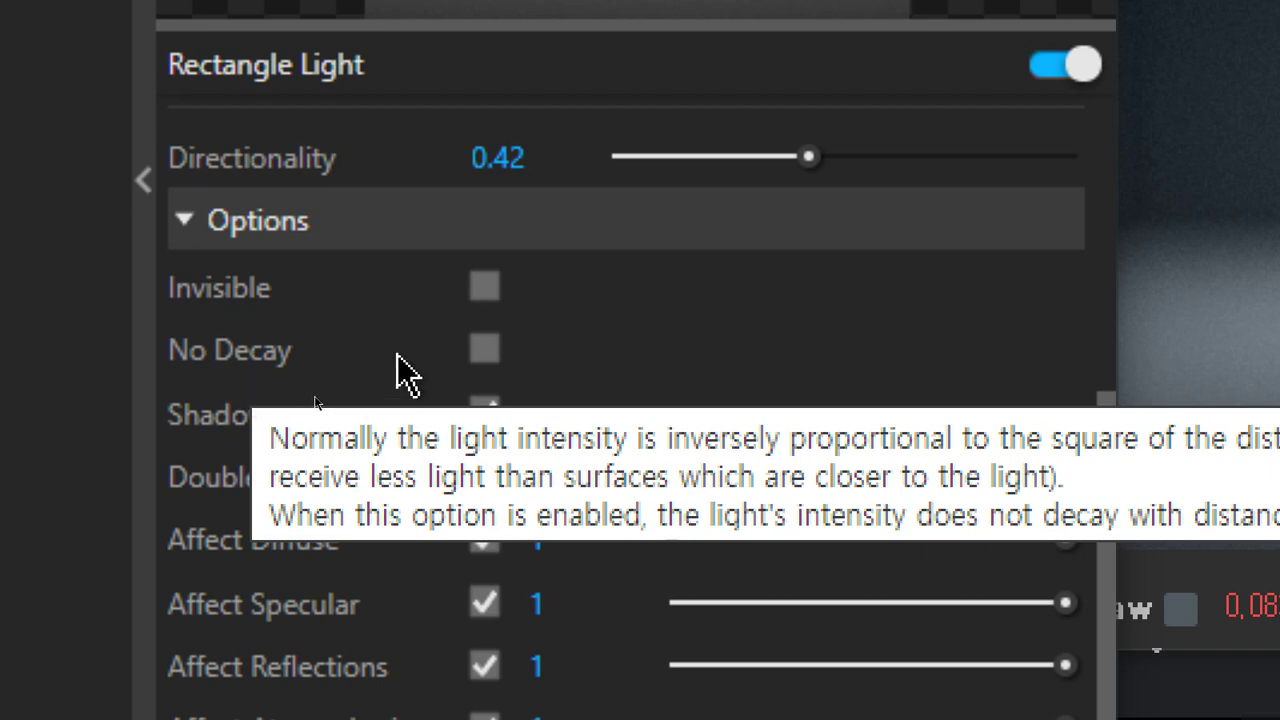
left_click(484, 349)
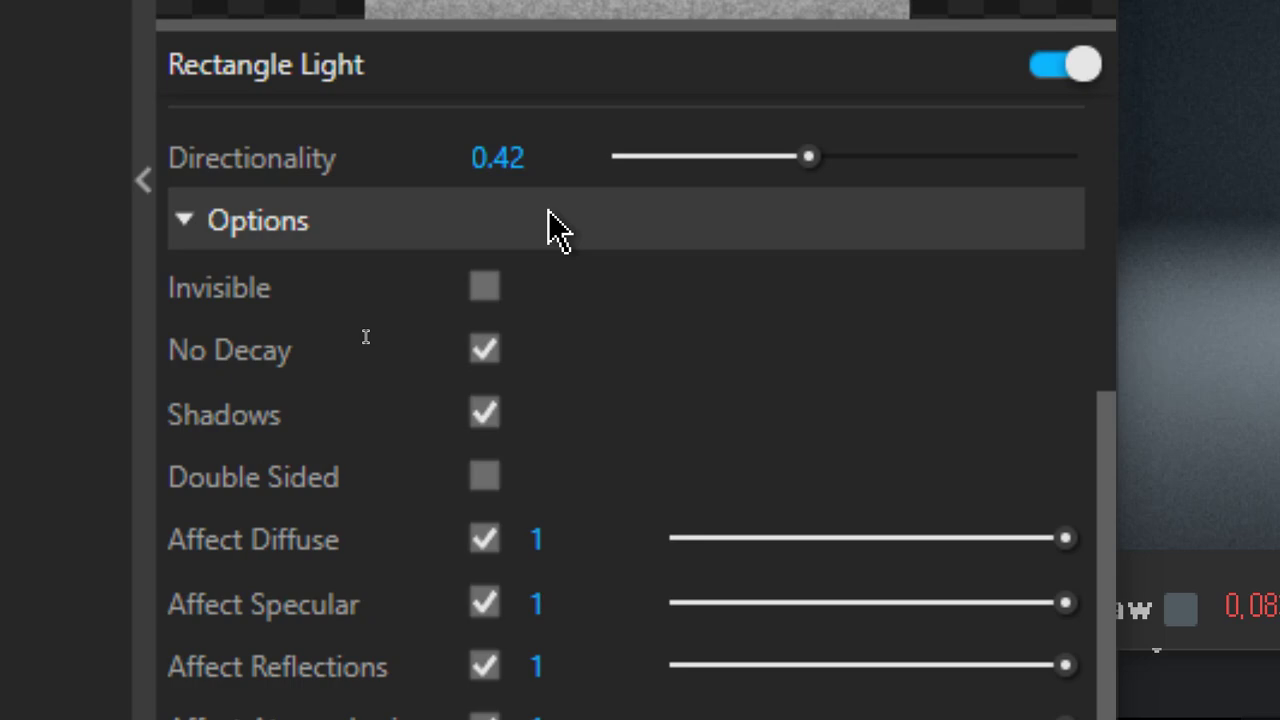
left_click(612, 160)
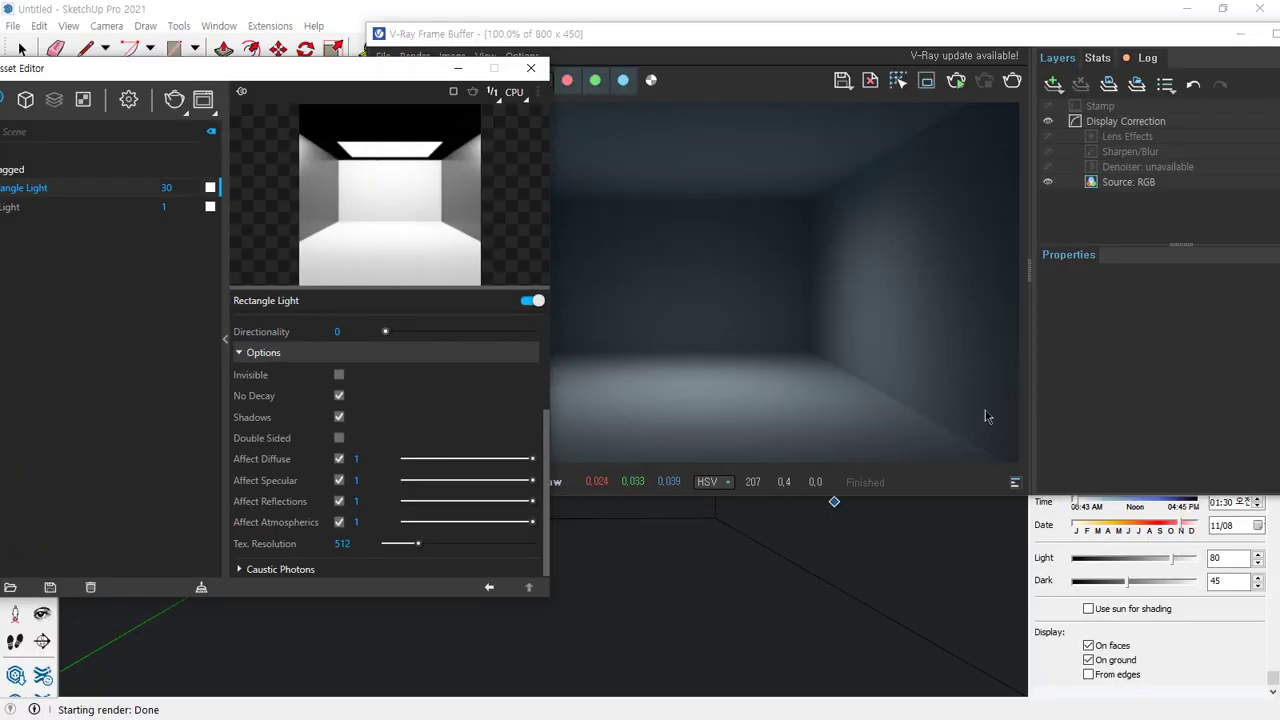
left_click(980, 205)
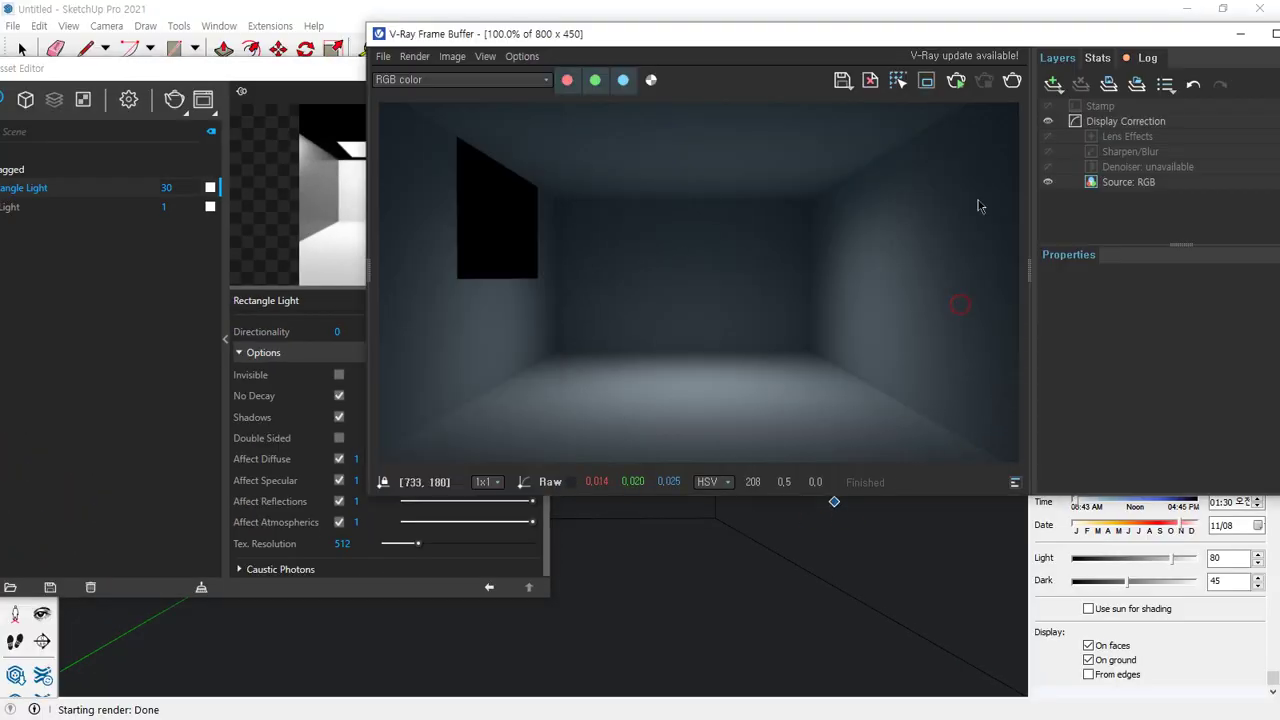
left_click(1013, 86)
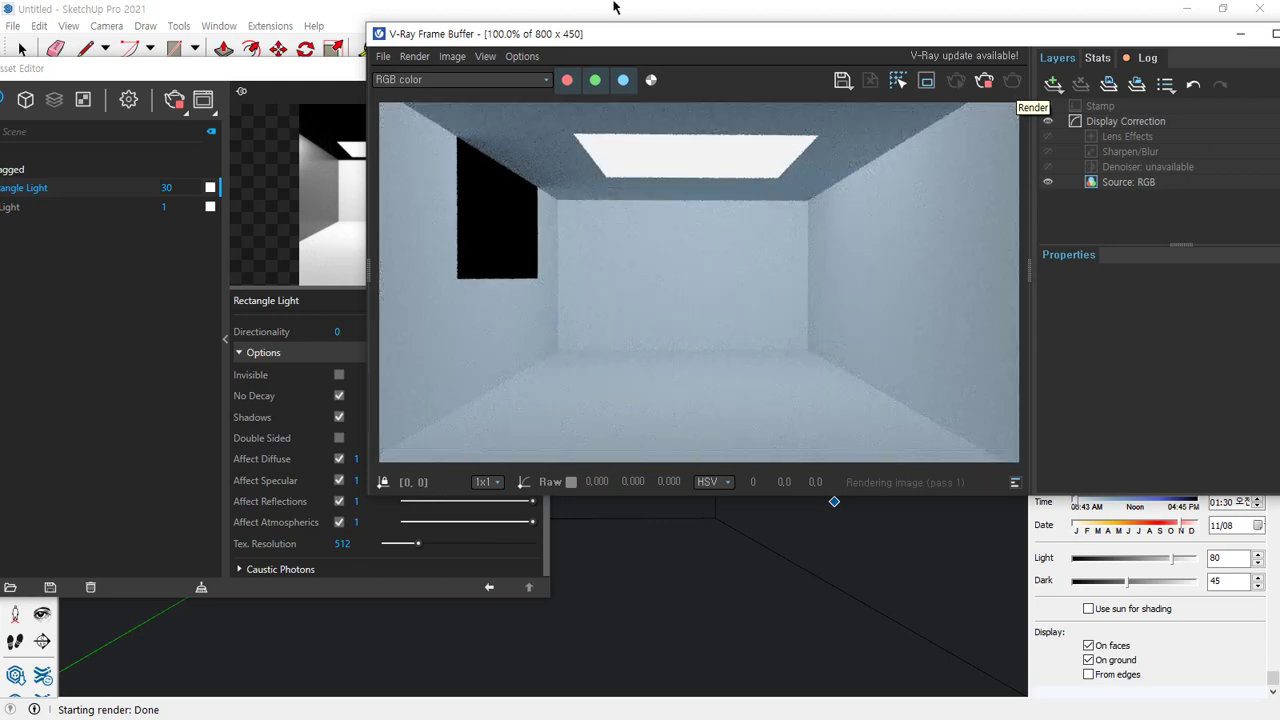
Review the rectangle light's parameters beside the render and turn off its No Decay option
left_click(310, 86)
scroll(326, 440, "up", 3)
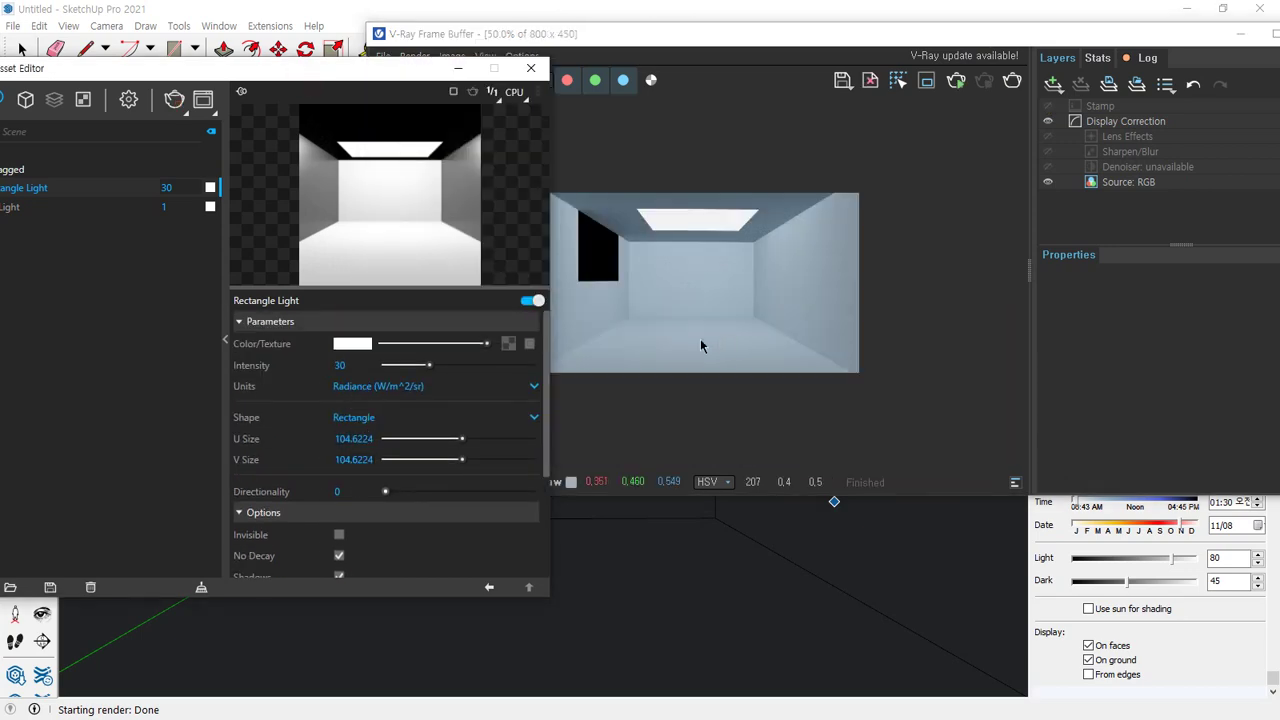
left_click(591, 314)
left_click(121, 388)
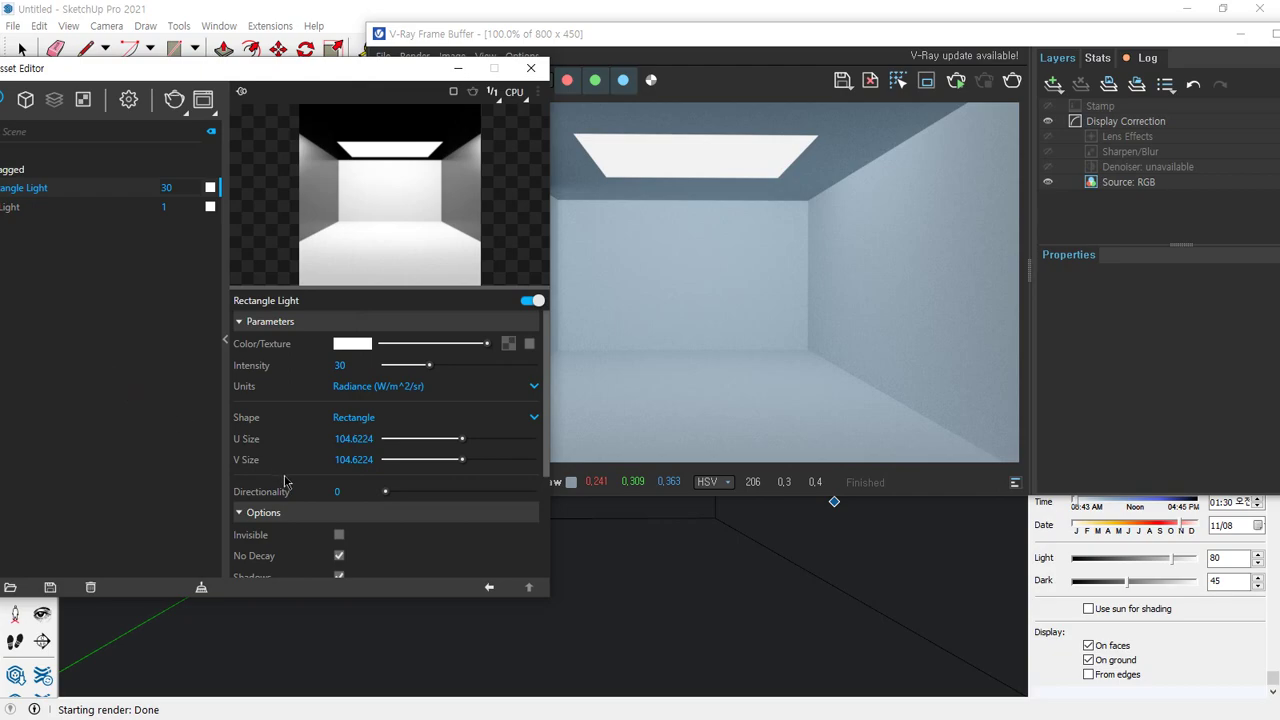
scroll(284, 481, "down", 3)
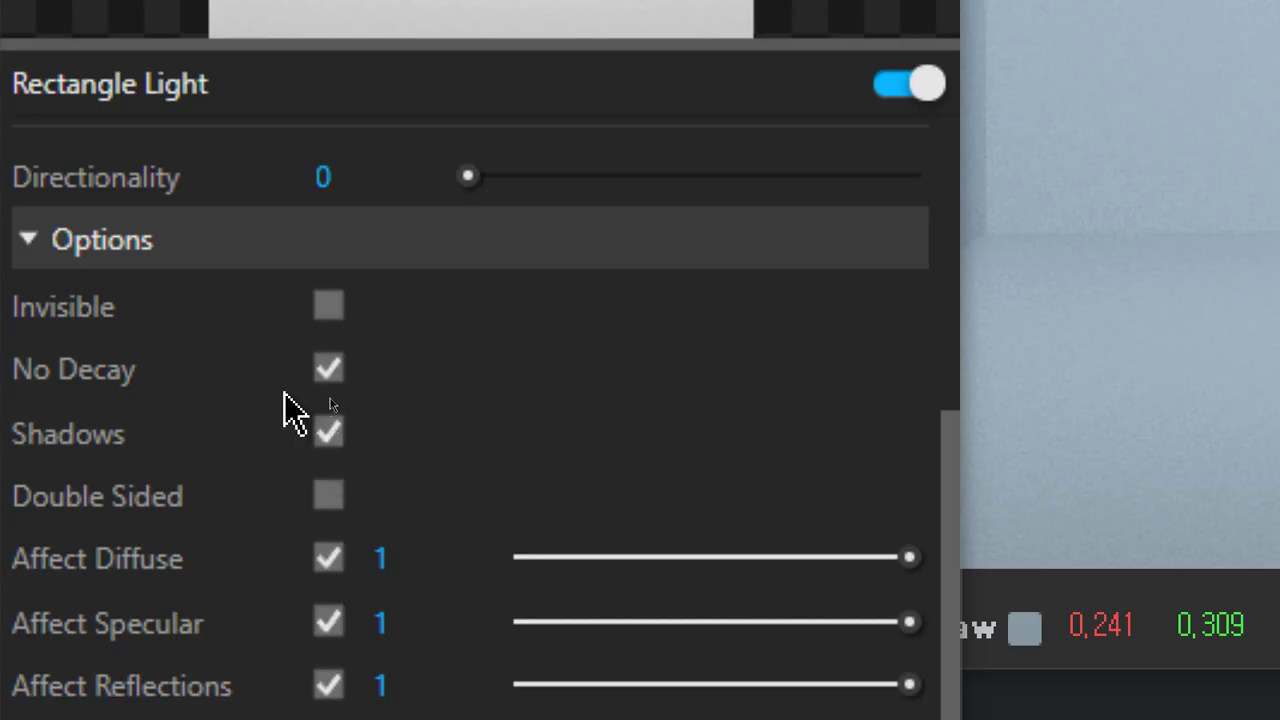
left_click(328, 372)
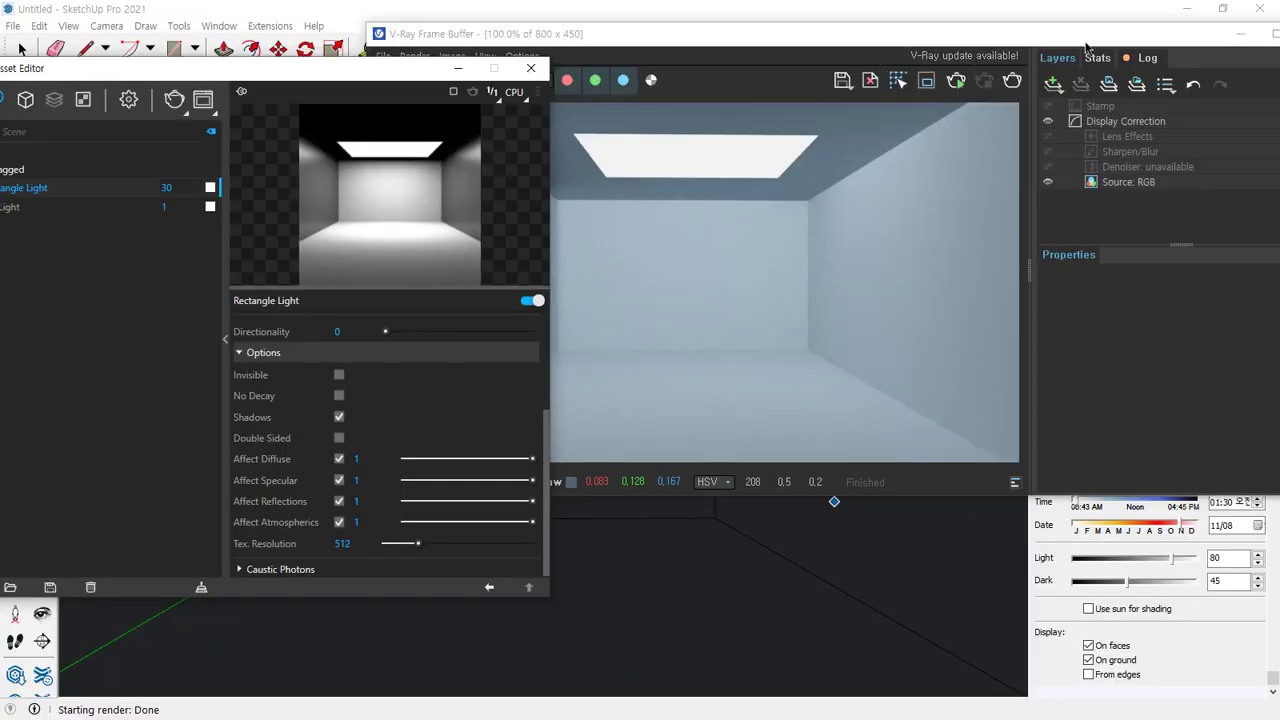
Close the V-Ray Frame Buffer and the Asset Editor to clear the modelling view
mouse_move(1089, 50)
left_mouse_down()
mouse_move(950, 95)
mouse_move(775, 190)
left_mouse_up()
left_click(795, 177)
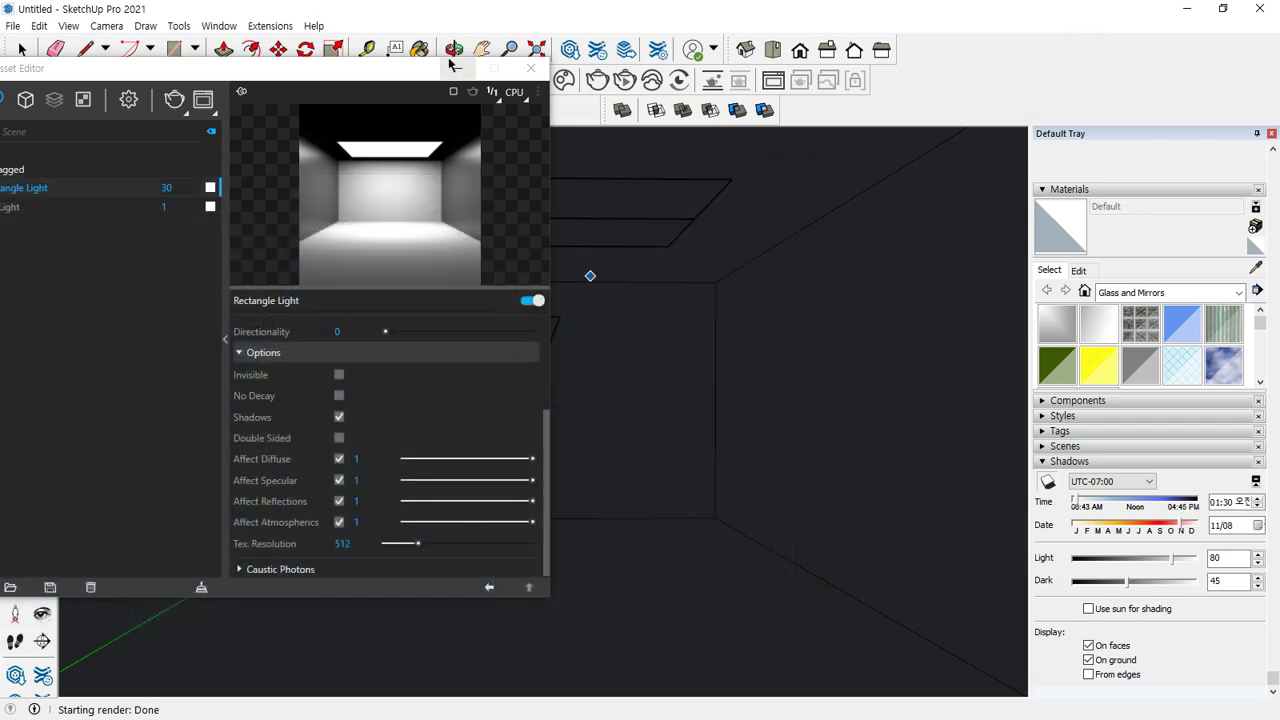
left_click_drag(502, 74, 405, 97)
left_click(433, 91)
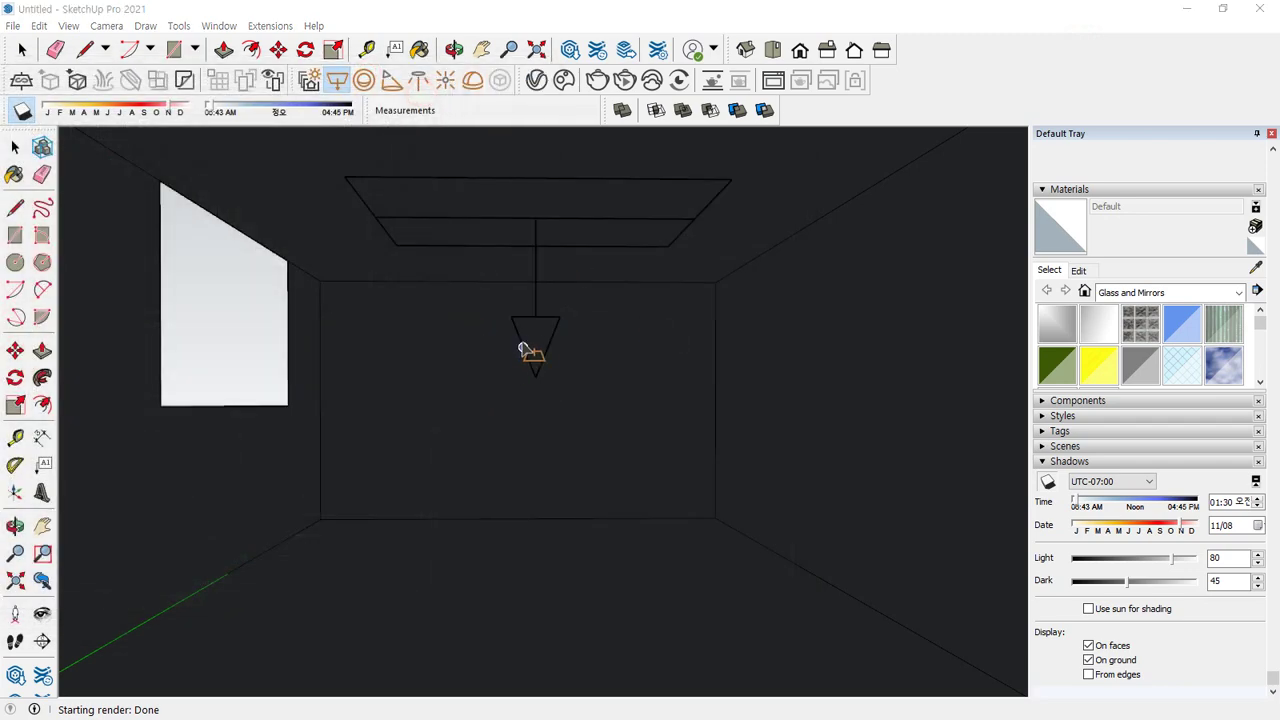
Move the rectangle light about 2055 mm straight down from the ceiling towards the floor
left_click(15, 147)
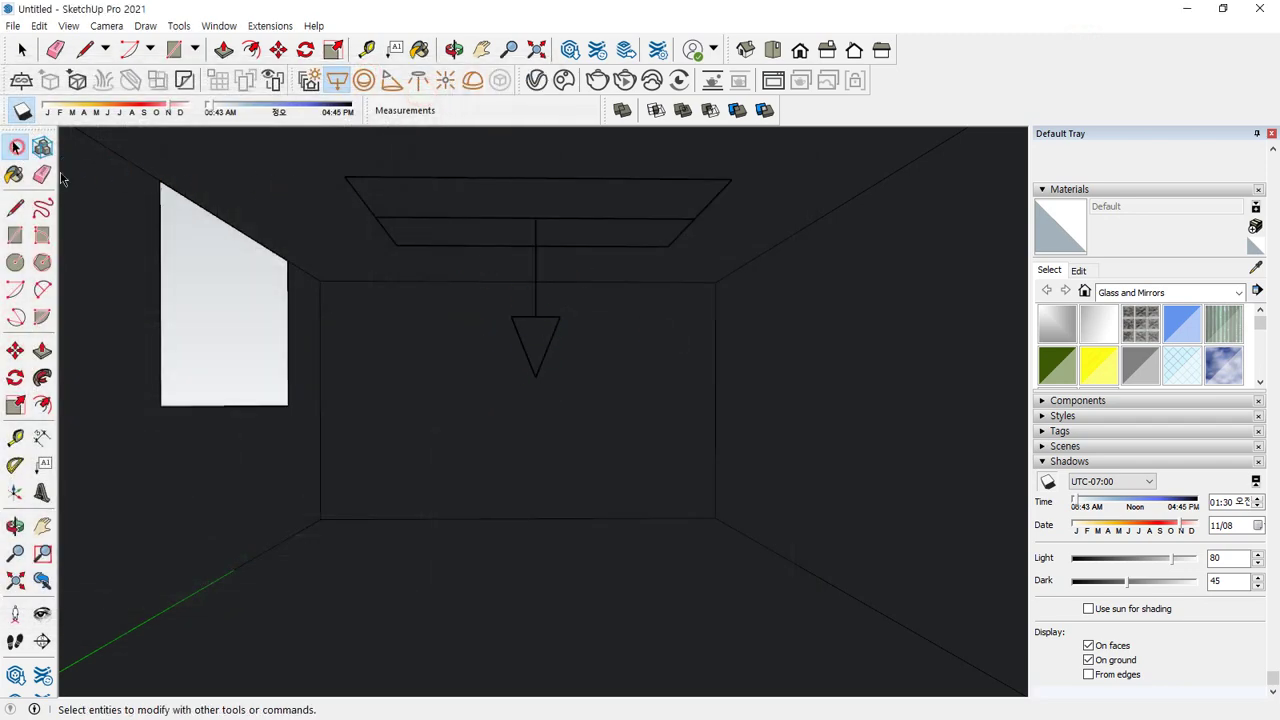
left_click(533, 323)
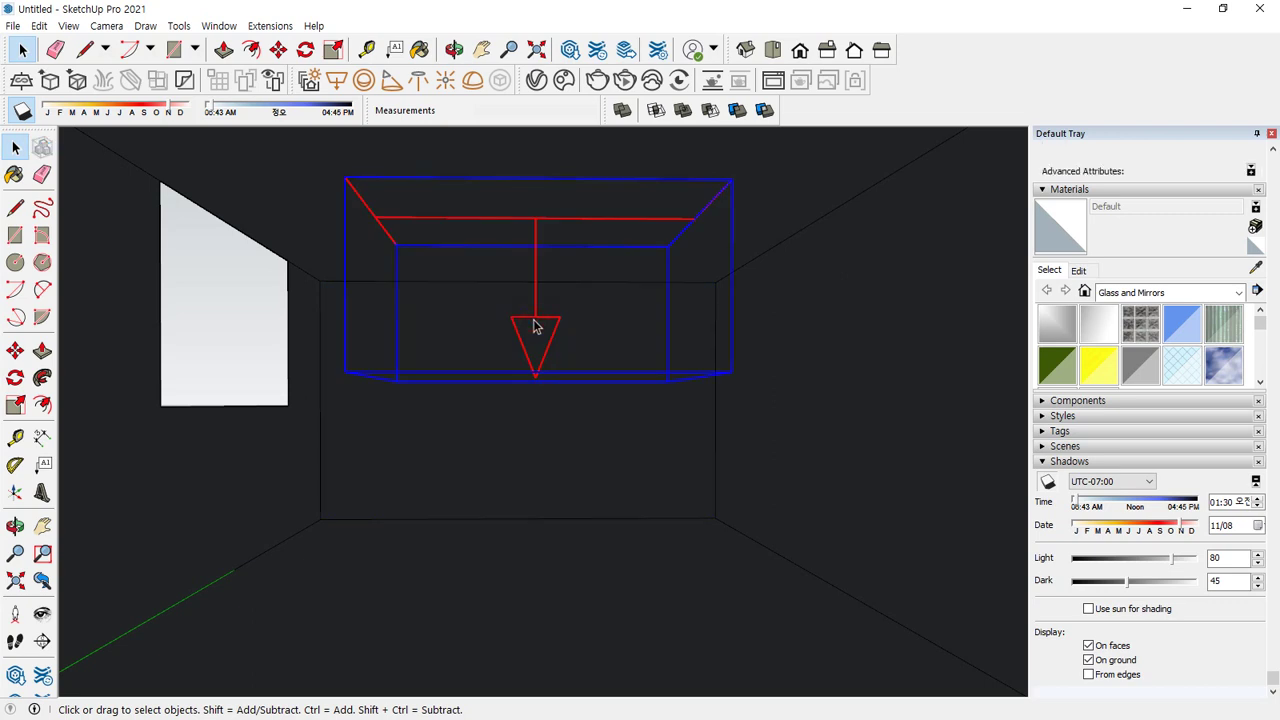
key("m")
left_click(533, 323)
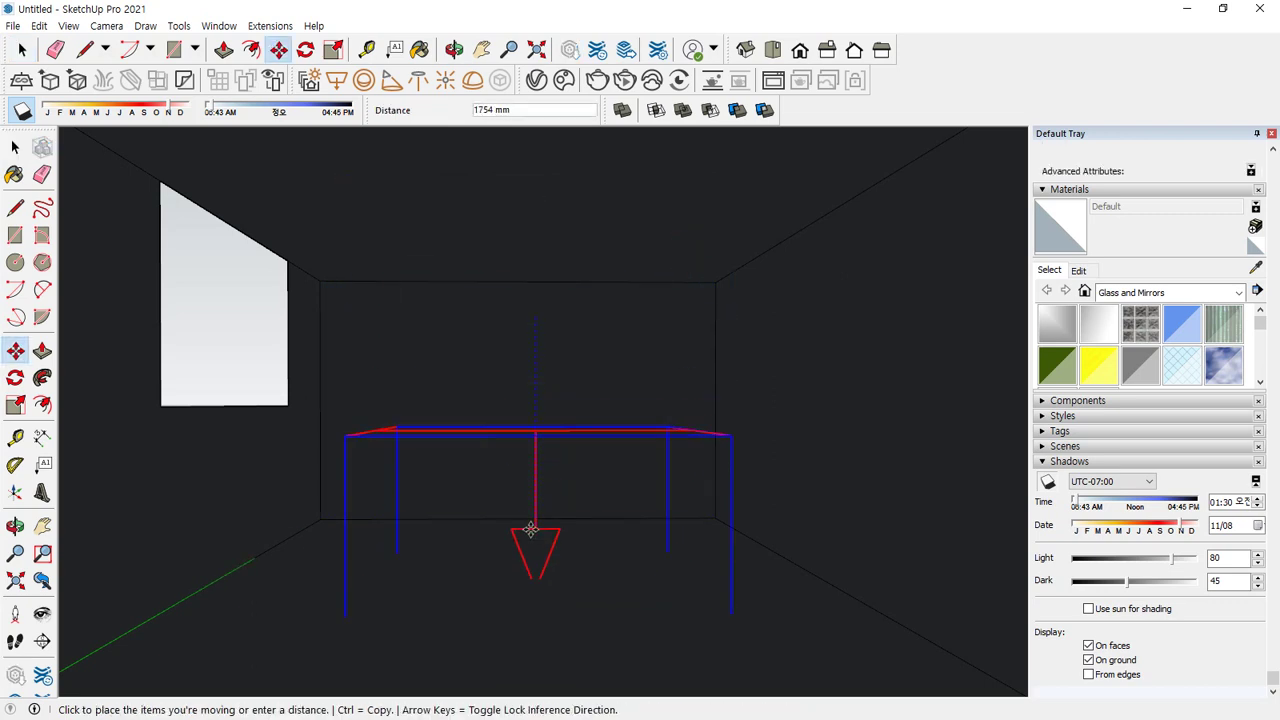
left_click(530, 564)
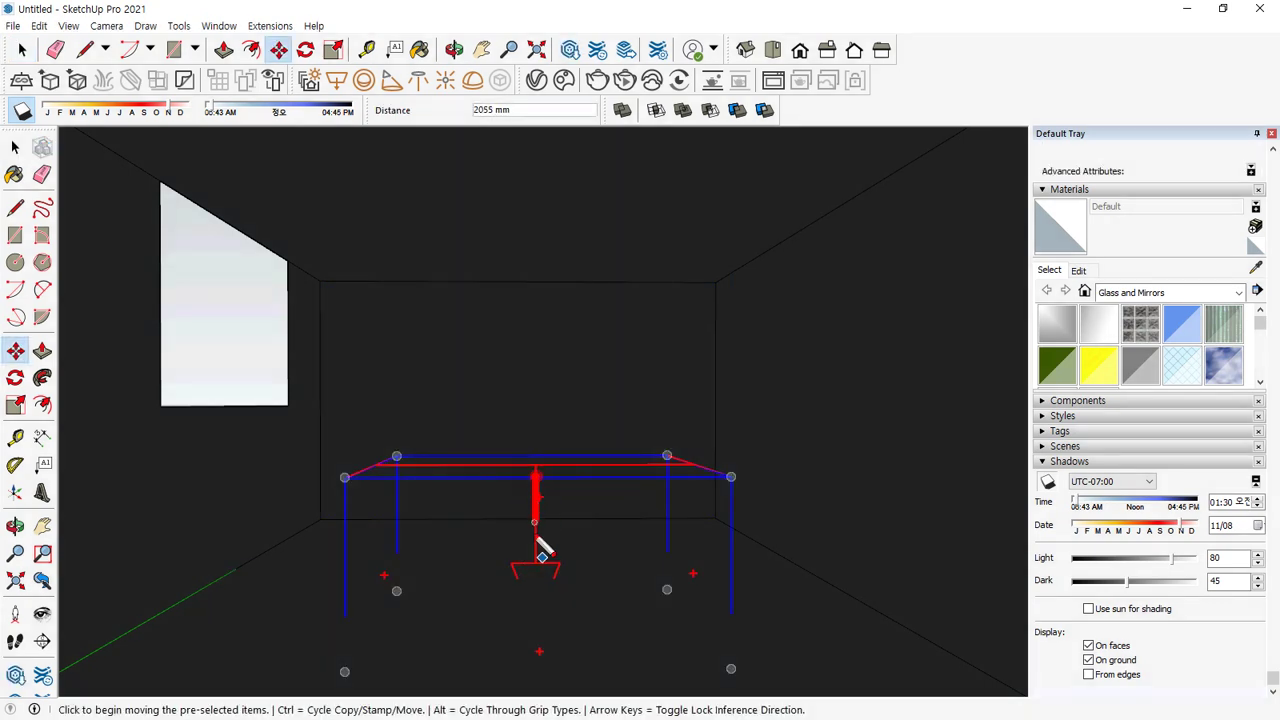
mouse_move(484, 531)
left_mouse_down()
mouse_move(569, 537)
mouse_move(493, 536)
left_mouse_up()
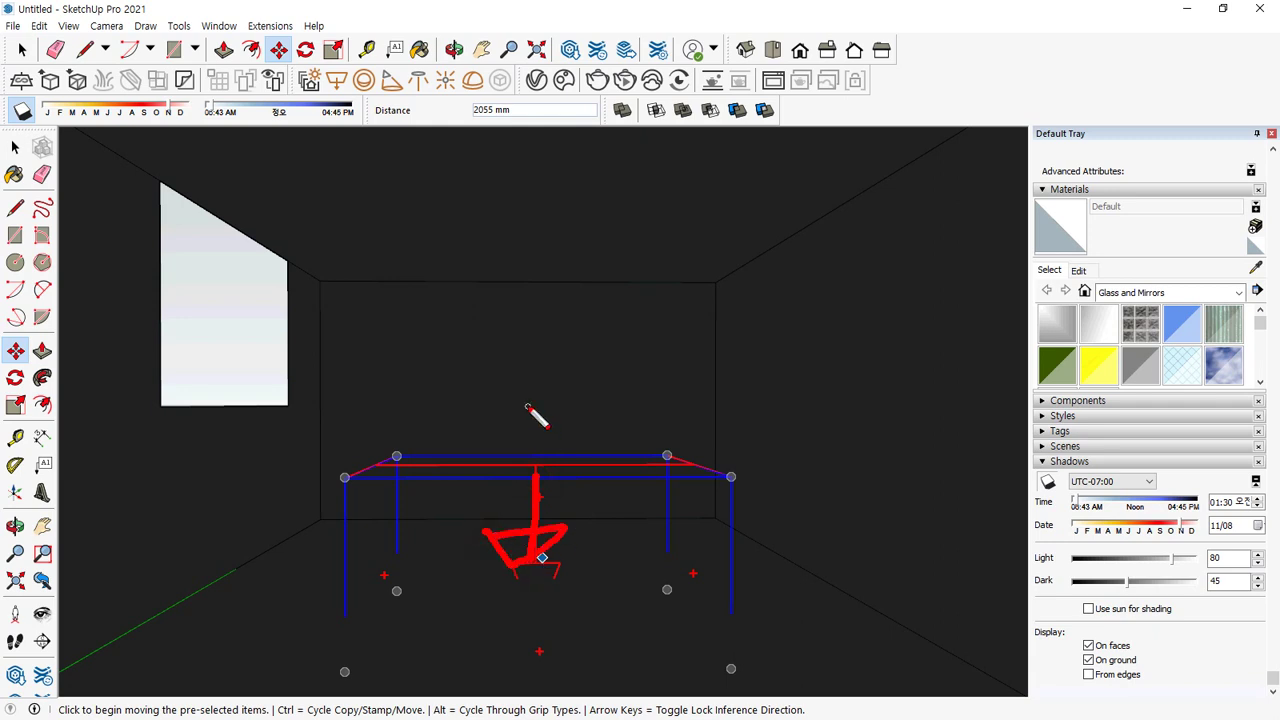
left_click_drag(526, 455, 529, 282)
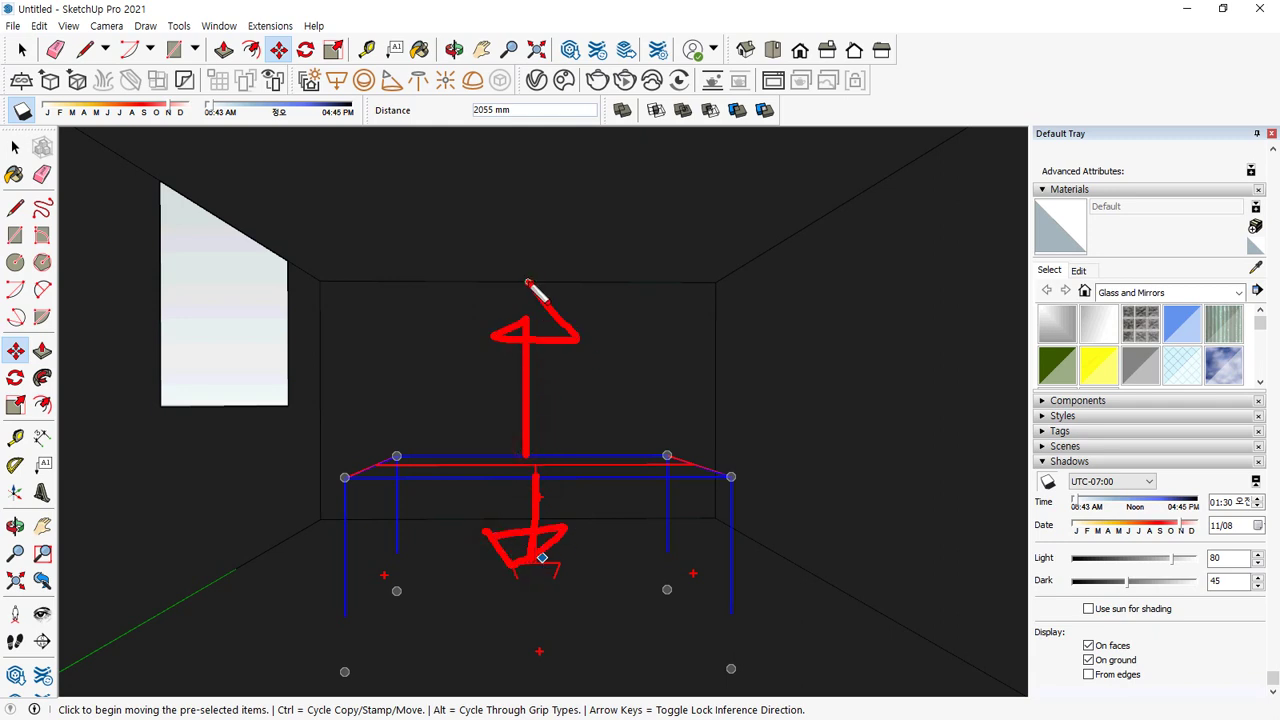
key("Escape")
Render the room with the lowered rectangle light and place the render window in full view
left_click(597, 80)
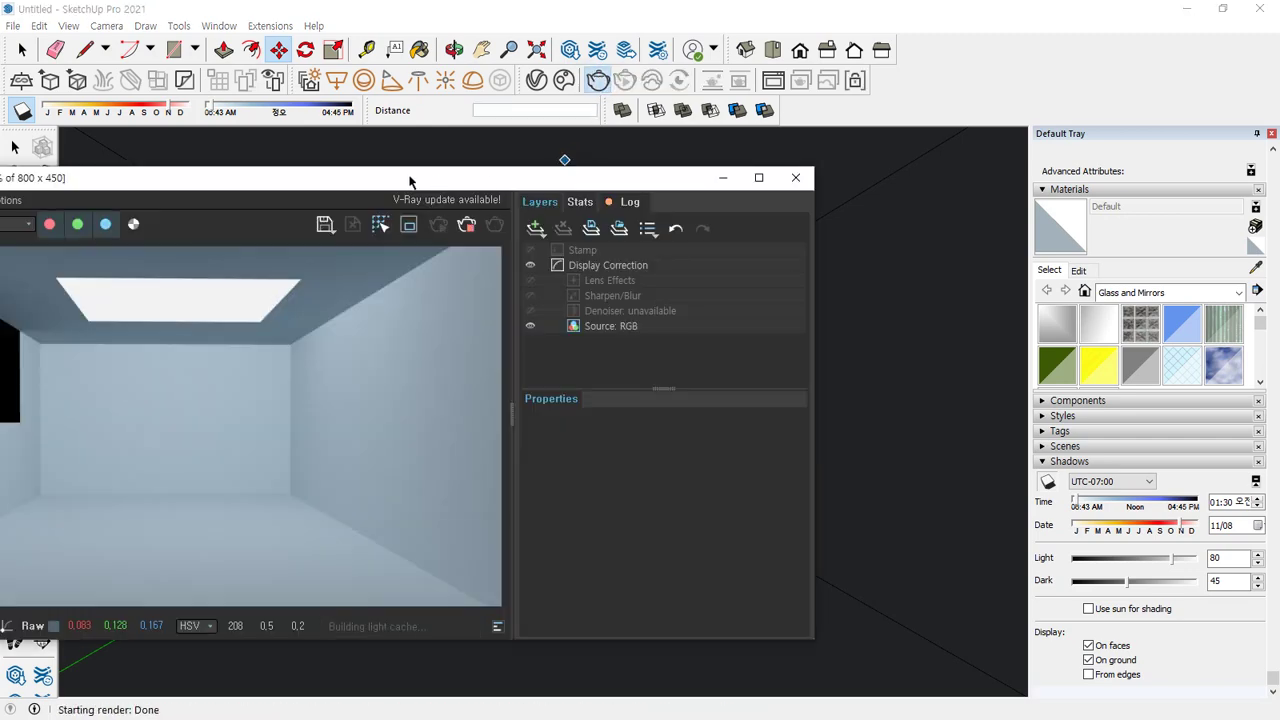
mouse_move(409, 181)
left_mouse_down()
mouse_move(491, 175)
mouse_move(698, 111)
left_mouse_up()
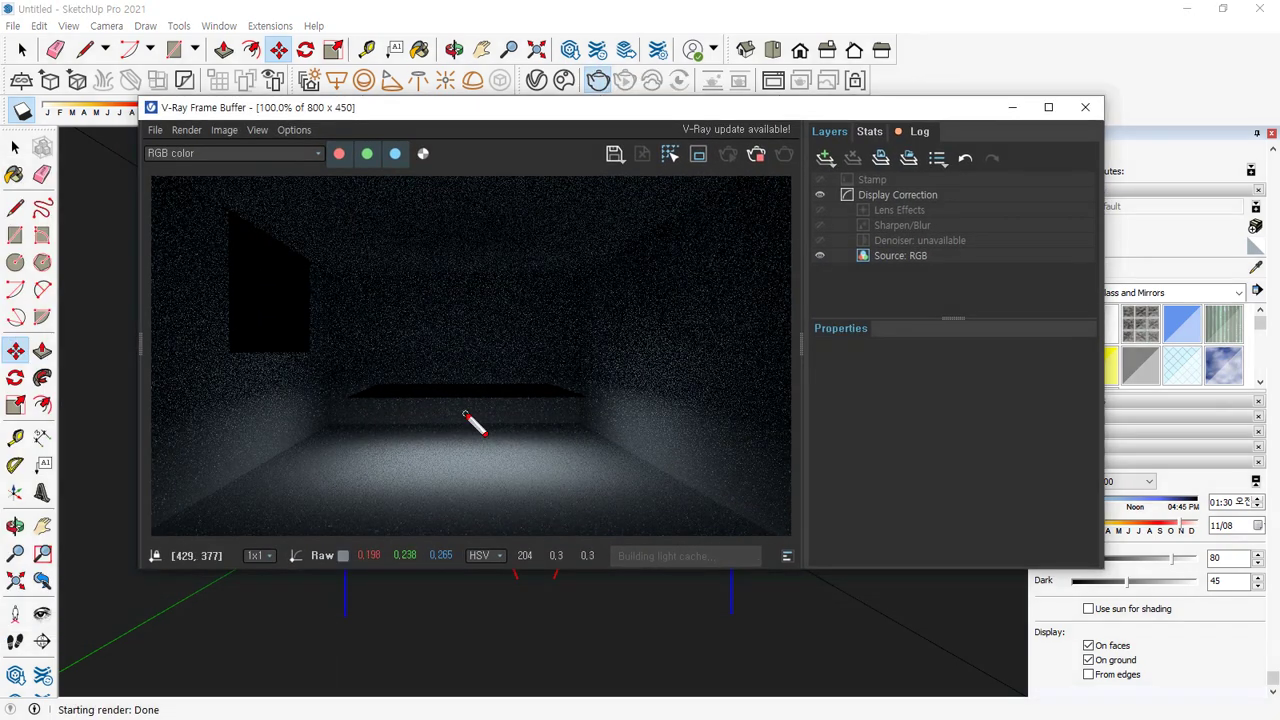
mouse_move(465, 412)
left_mouse_down()
mouse_move(400, 370)
mouse_move(543, 434)
mouse_move(477, 429)
mouse_move(470, 540)
left_mouse_up()
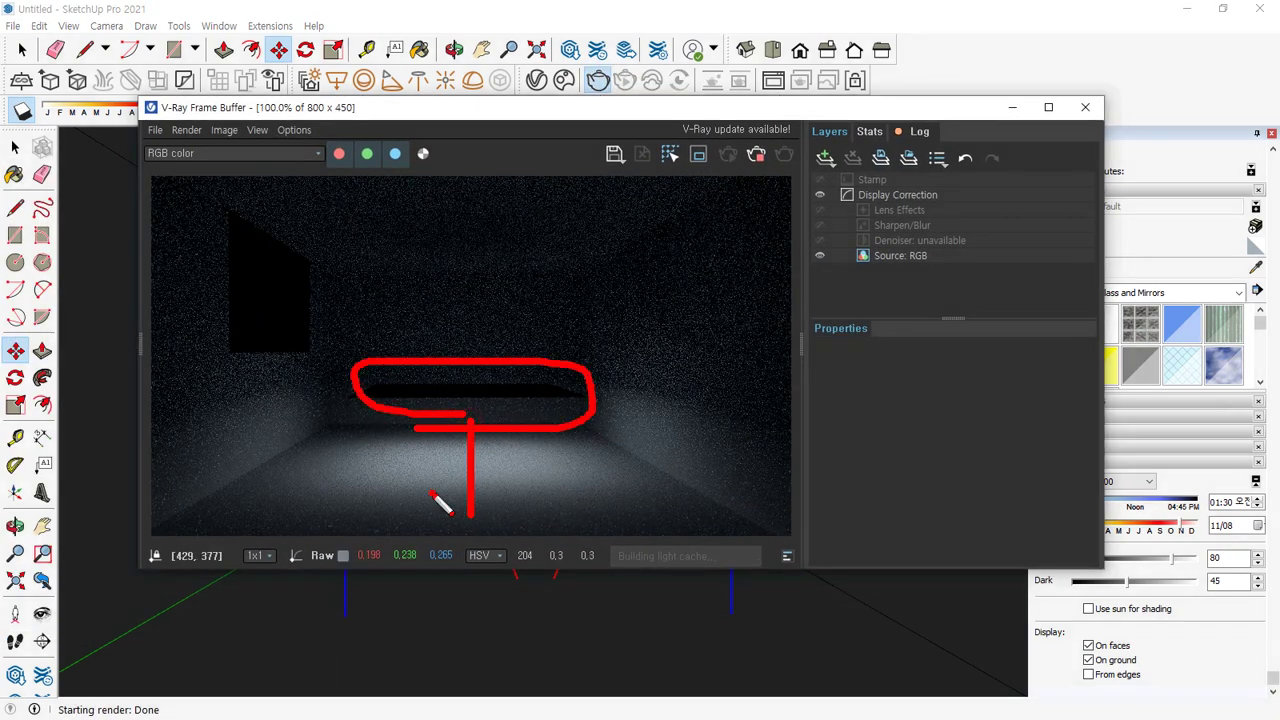
left_click_drag(430, 490, 518, 488)
mouse_move(470, 358)
left_mouse_down()
mouse_move(471, 249)
mouse_move(520, 263)
left_mouse_up()
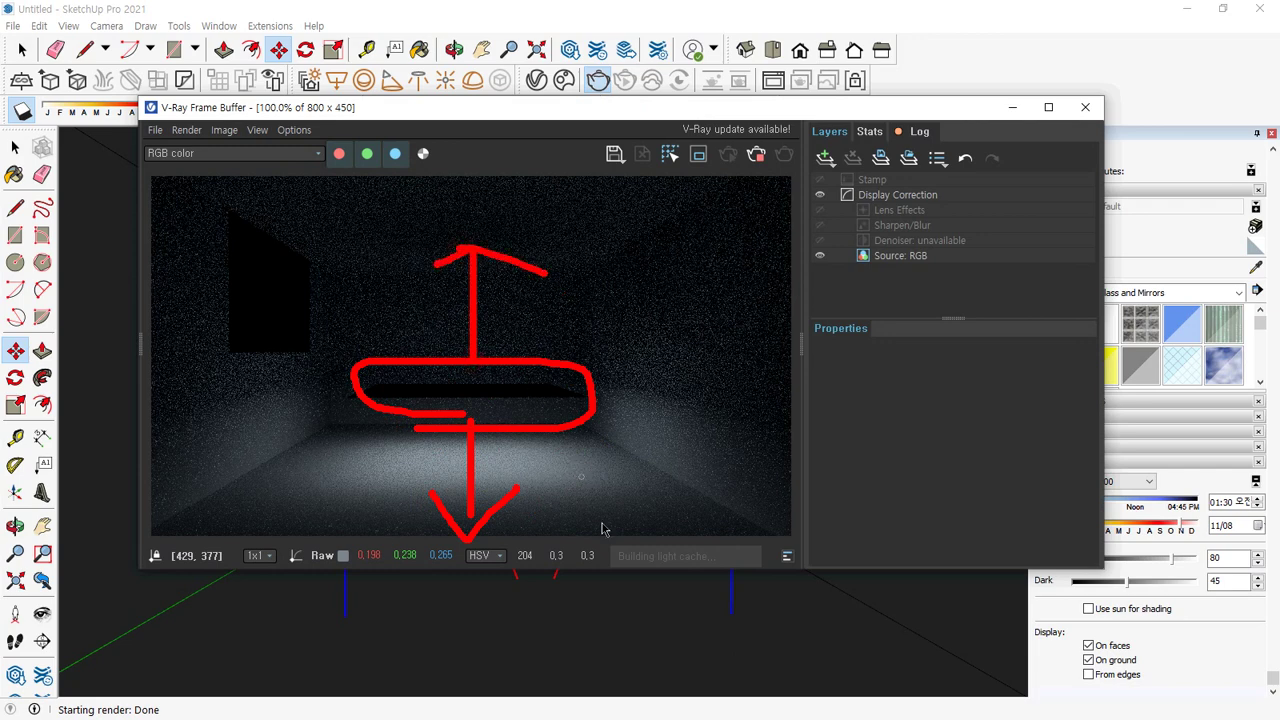
key("Escape")
Reopen the Asset Editor beside the render, enable Double Sided for the rectangle light and render the room
mouse_move(493, 104)
left_mouse_down()
mouse_move(694, 124)
mouse_move(717, 104)
left_mouse_up()
left_click(537, 80)
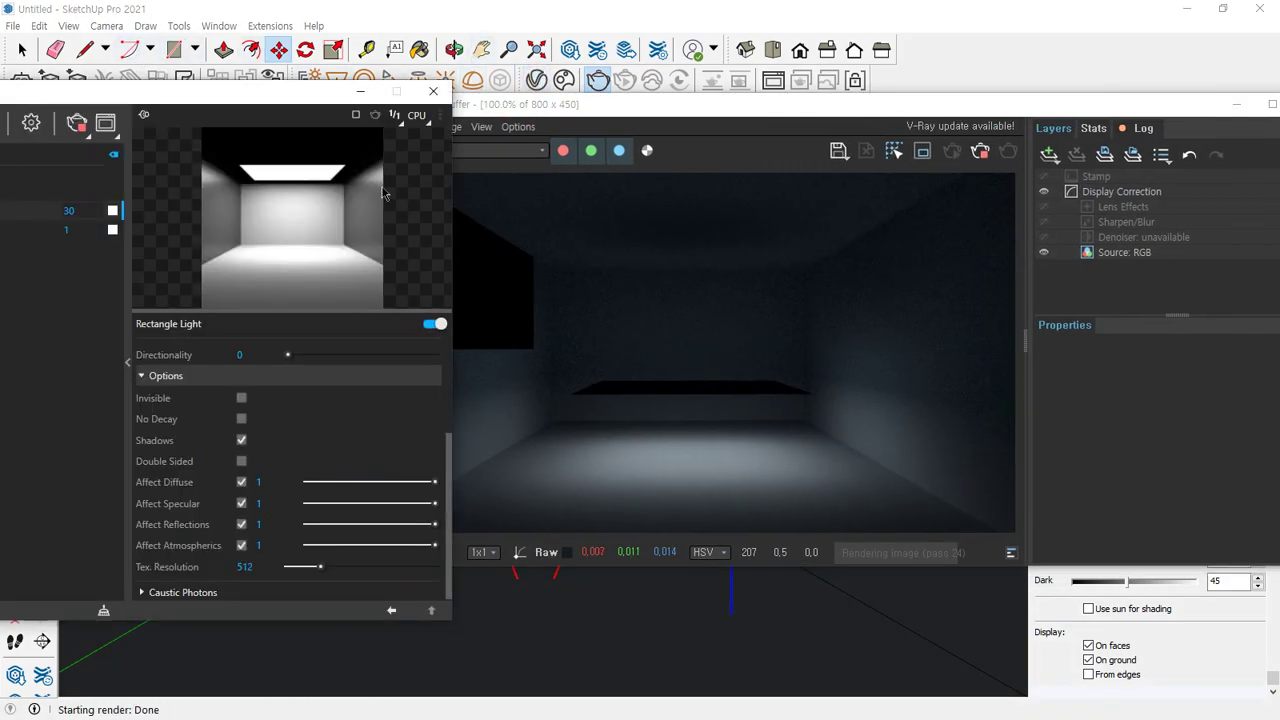
left_click_drag(180, 96, 209, 95)
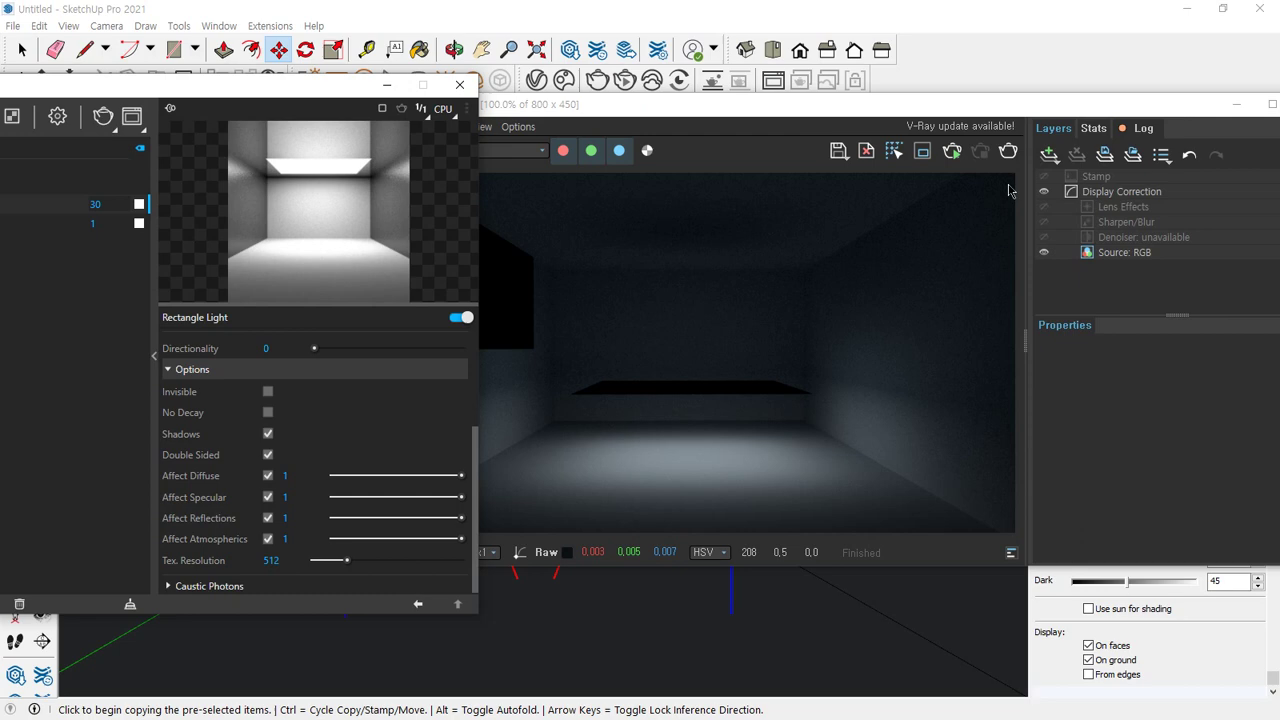
left_click(1008, 150)
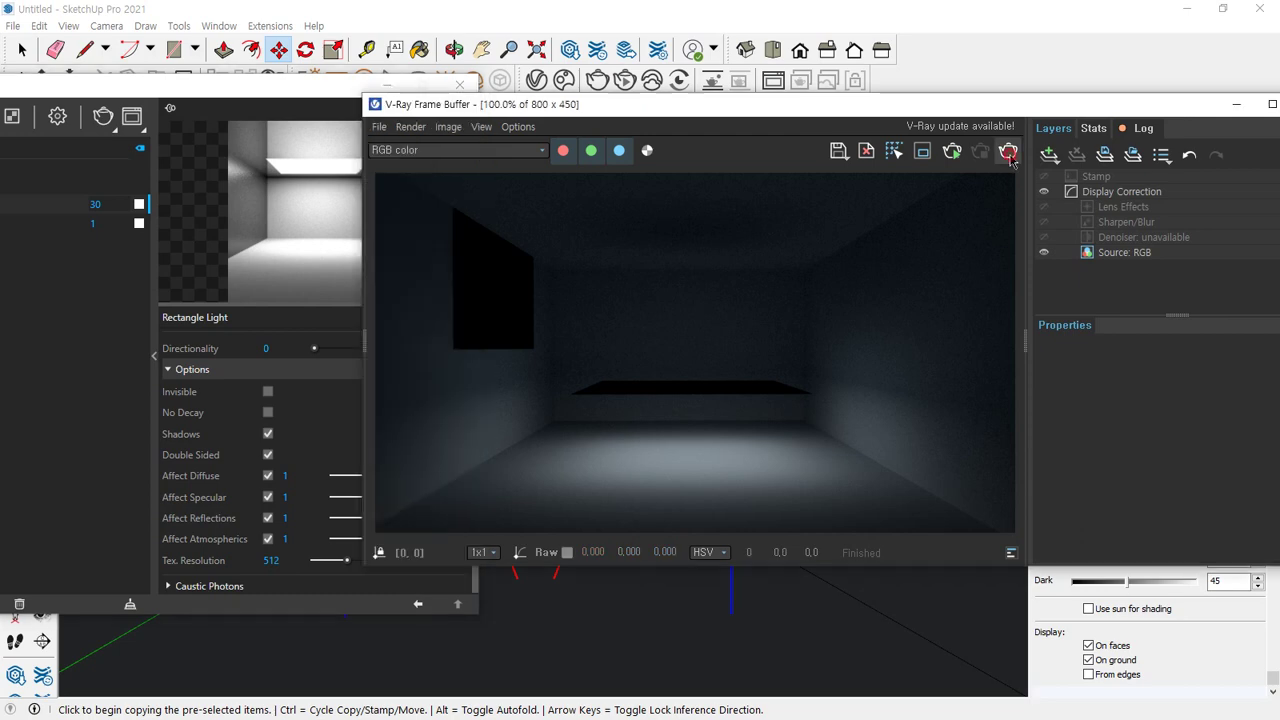
mouse_move(708, 372)
left_mouse_down()
mouse_move(712, 312)
mouse_move(680, 270)
mouse_move(742, 288)
left_mouse_up()
left_click_drag(660, 404, 660, 465)
left_click_drag(636, 452, 641, 465)
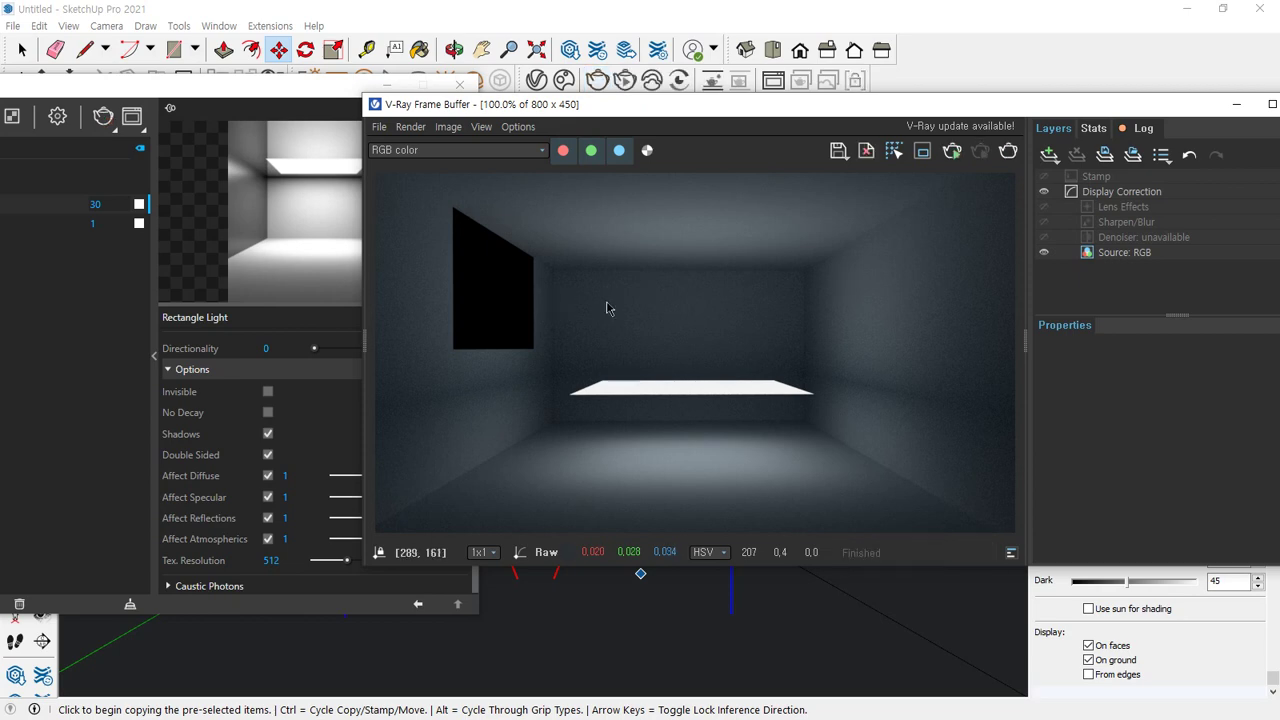
Bring back the model view from the render window and move the Asset Editor aside to uncover the rectangle light
key("alt+Tab")
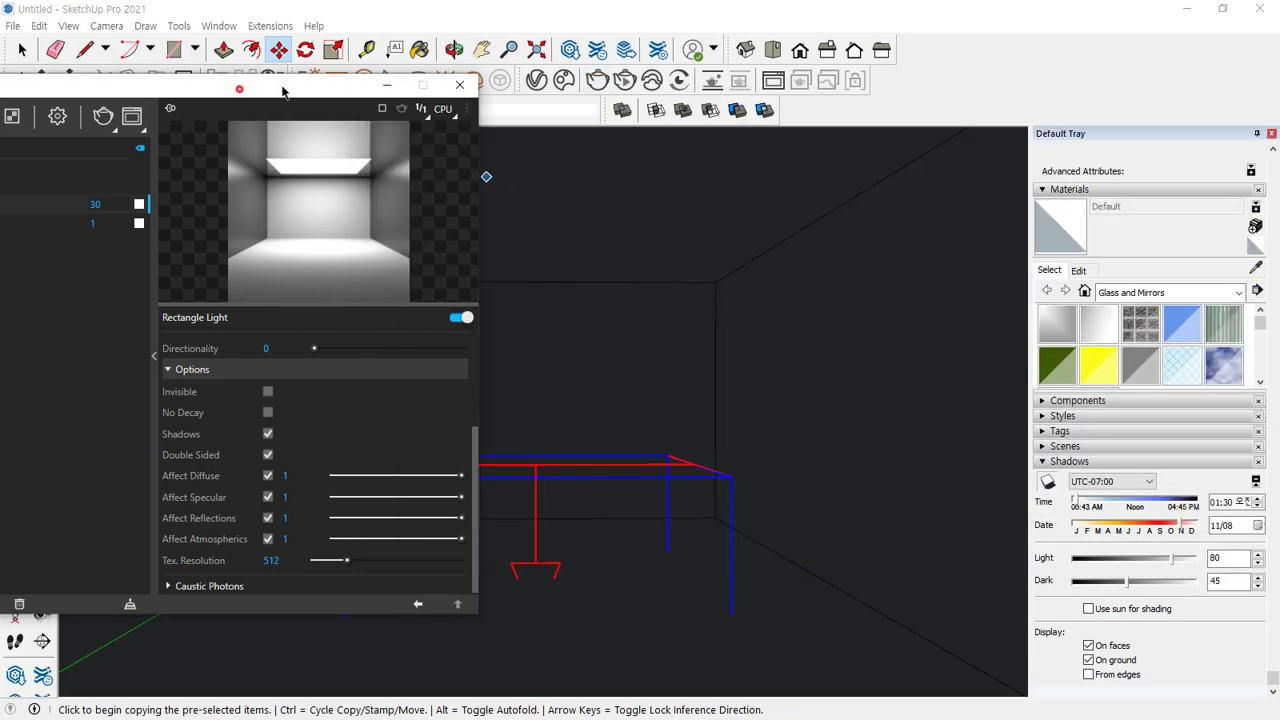
left_click_drag(247, 92, 959, 62)
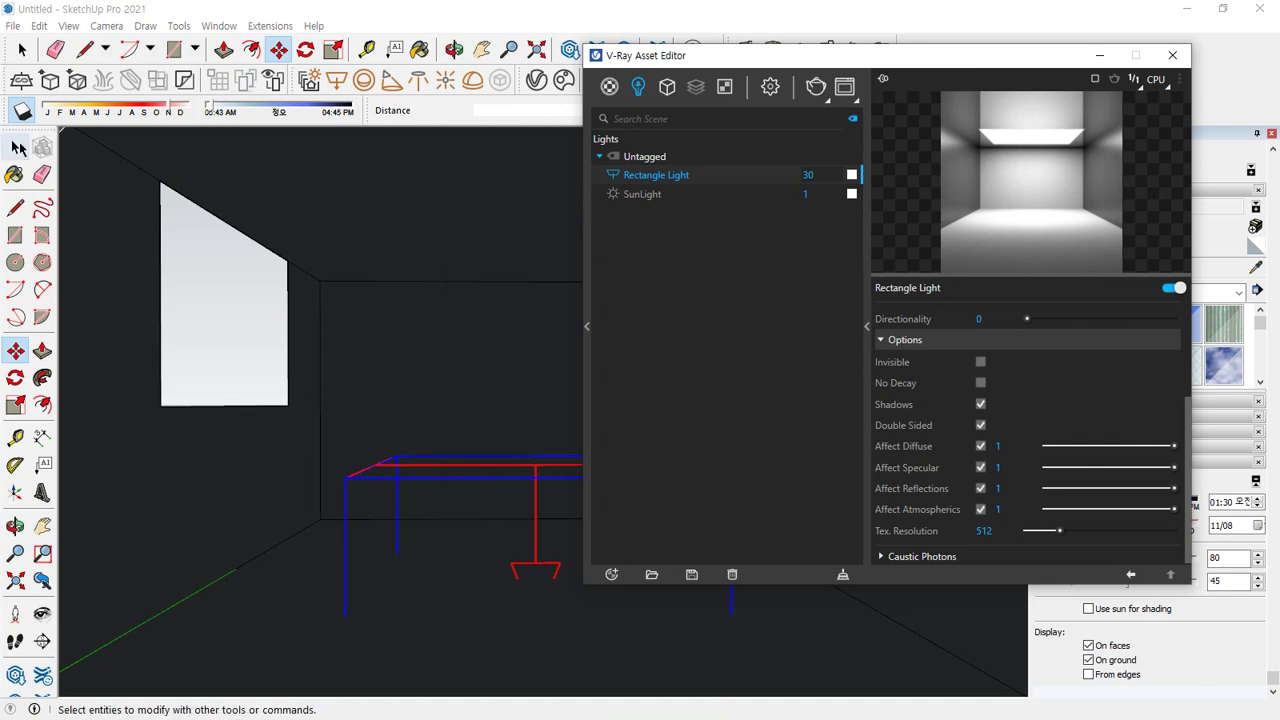
Try deleting the rectangle light directly in the model view and undo the deletion
left_click(15, 147)
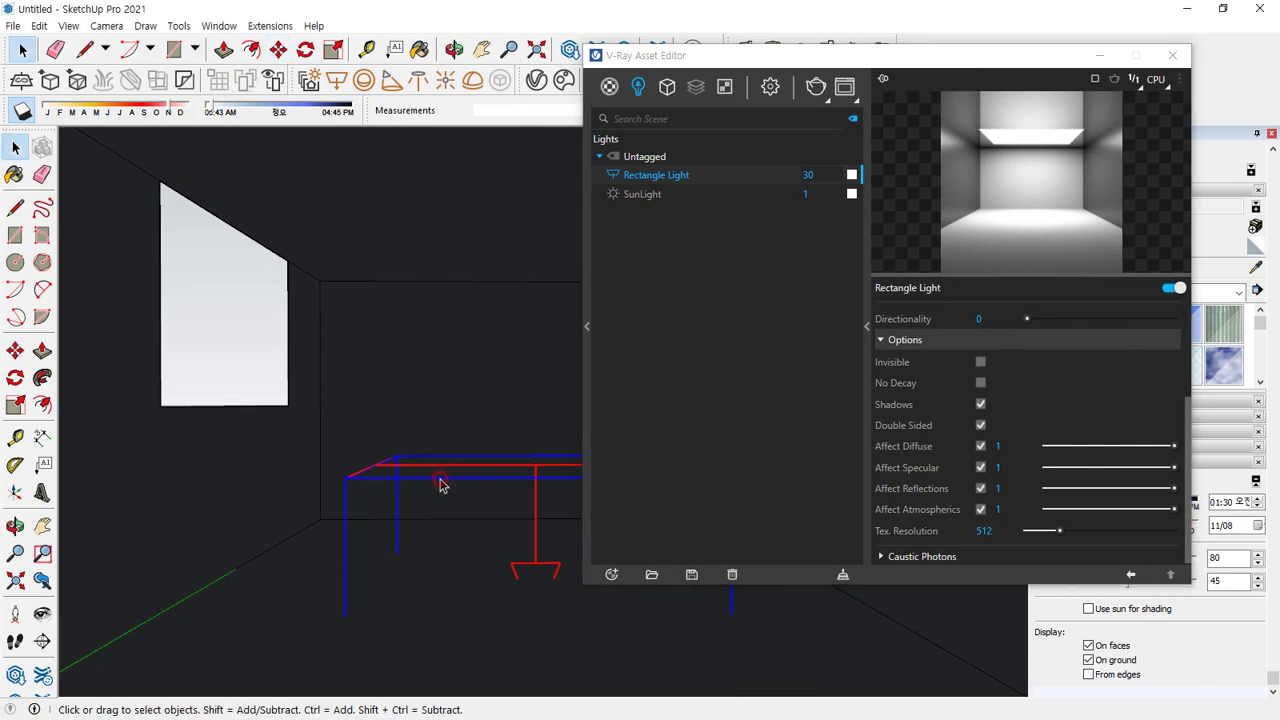
key("Delete")
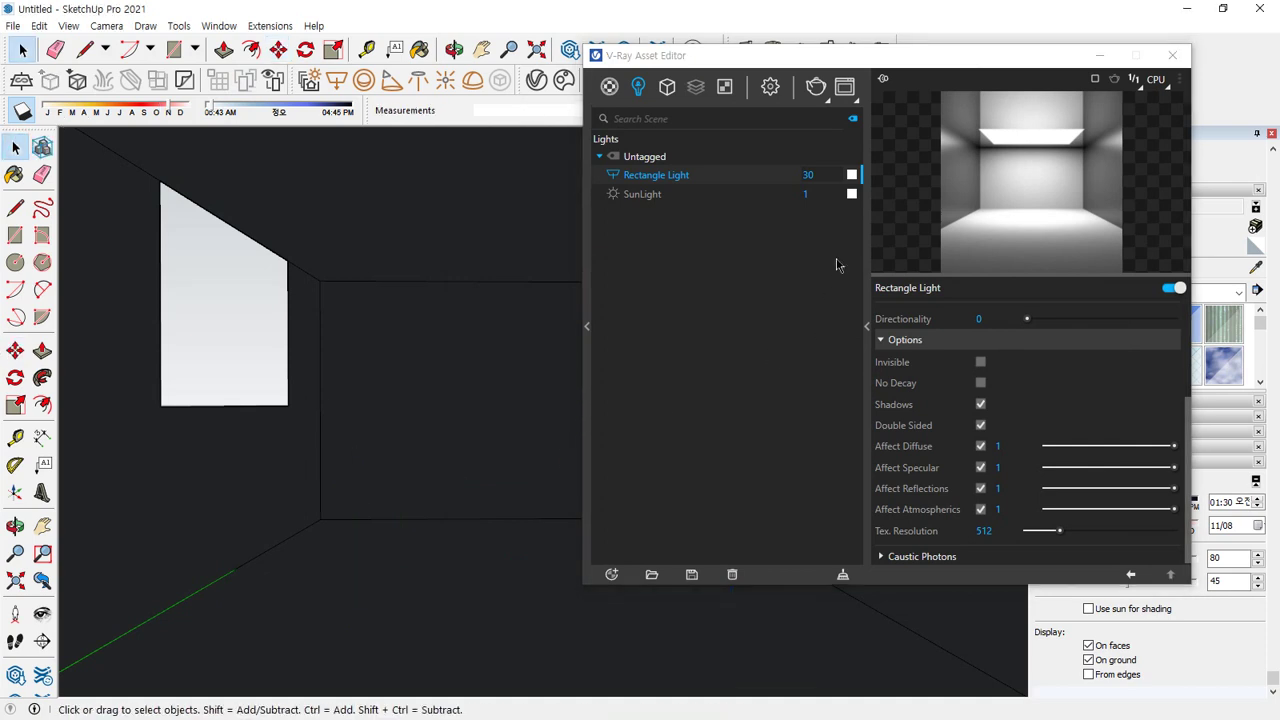
mouse_move(689, 206)
left_mouse_down()
mouse_move(623, 166)
mouse_move(740, 200)
left_mouse_up()
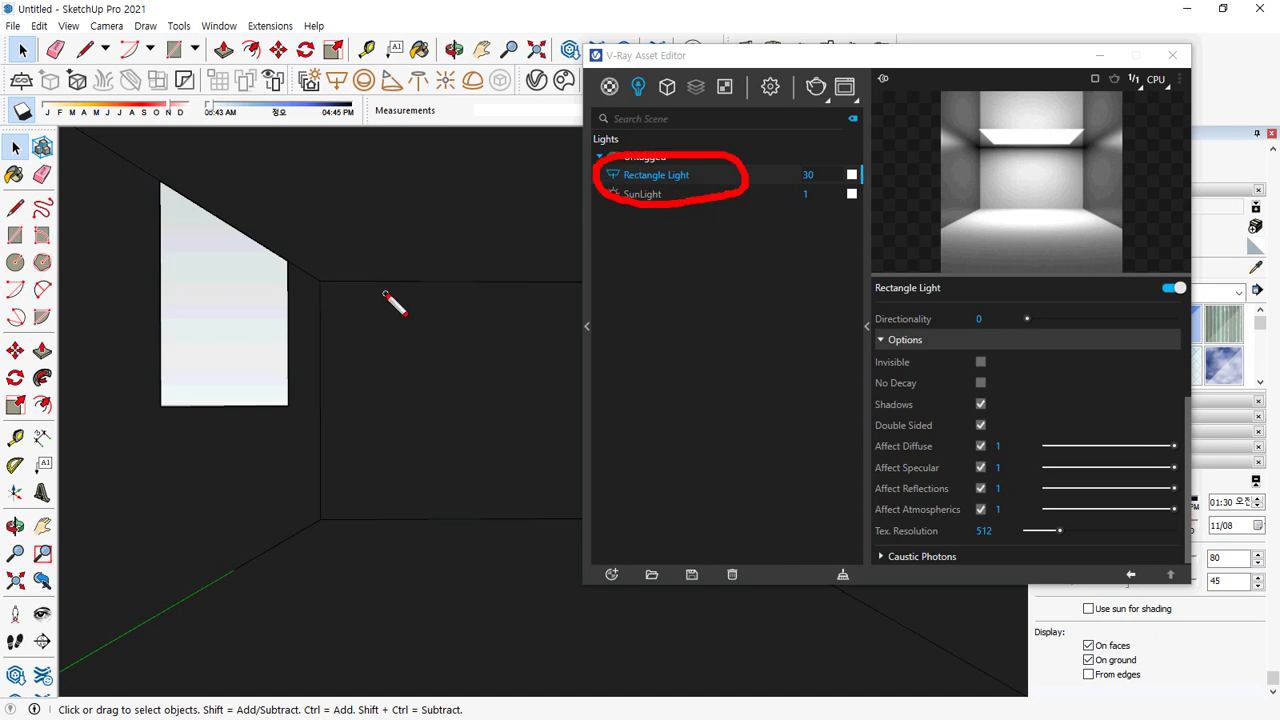
key("Escape")
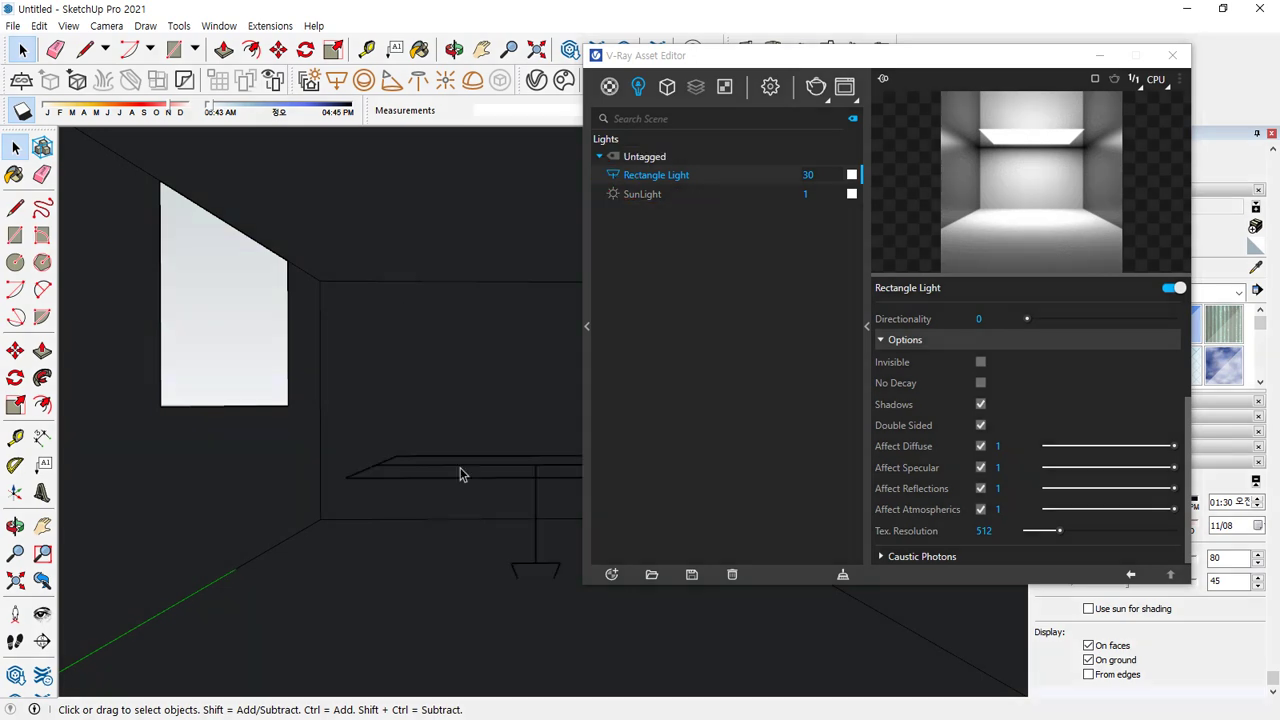
left_click(540, 484)
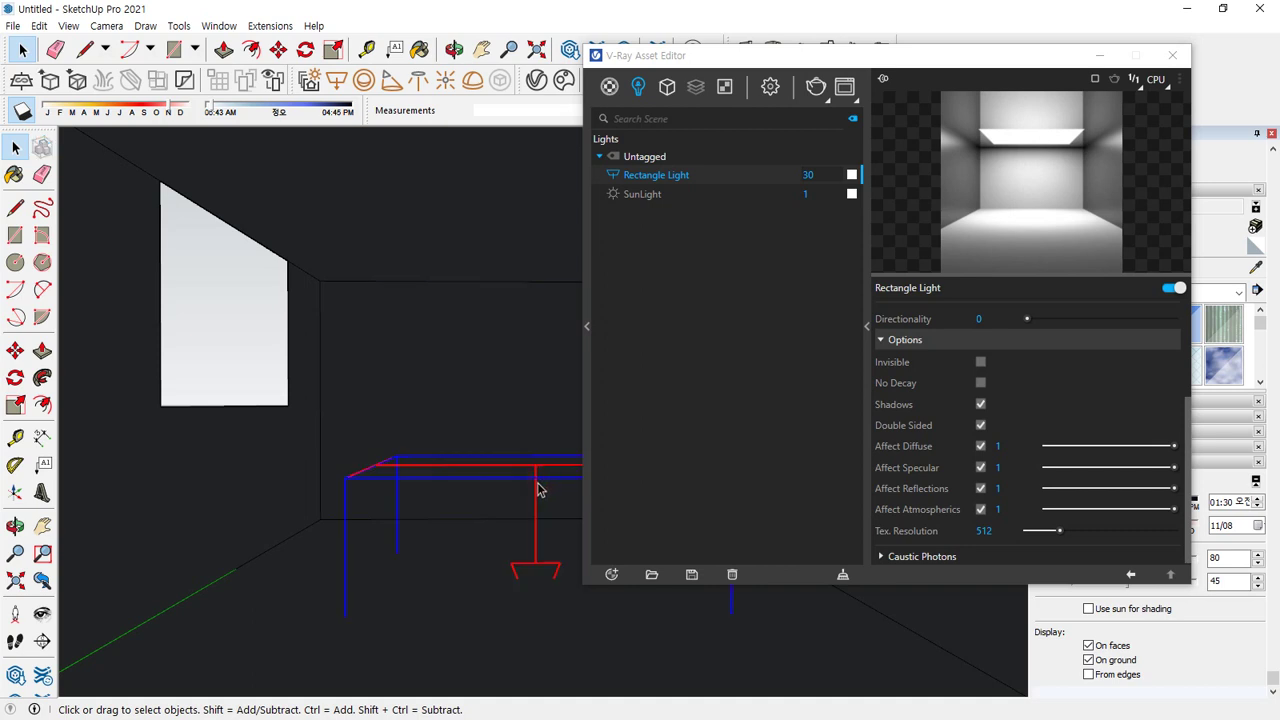
key("Delete")
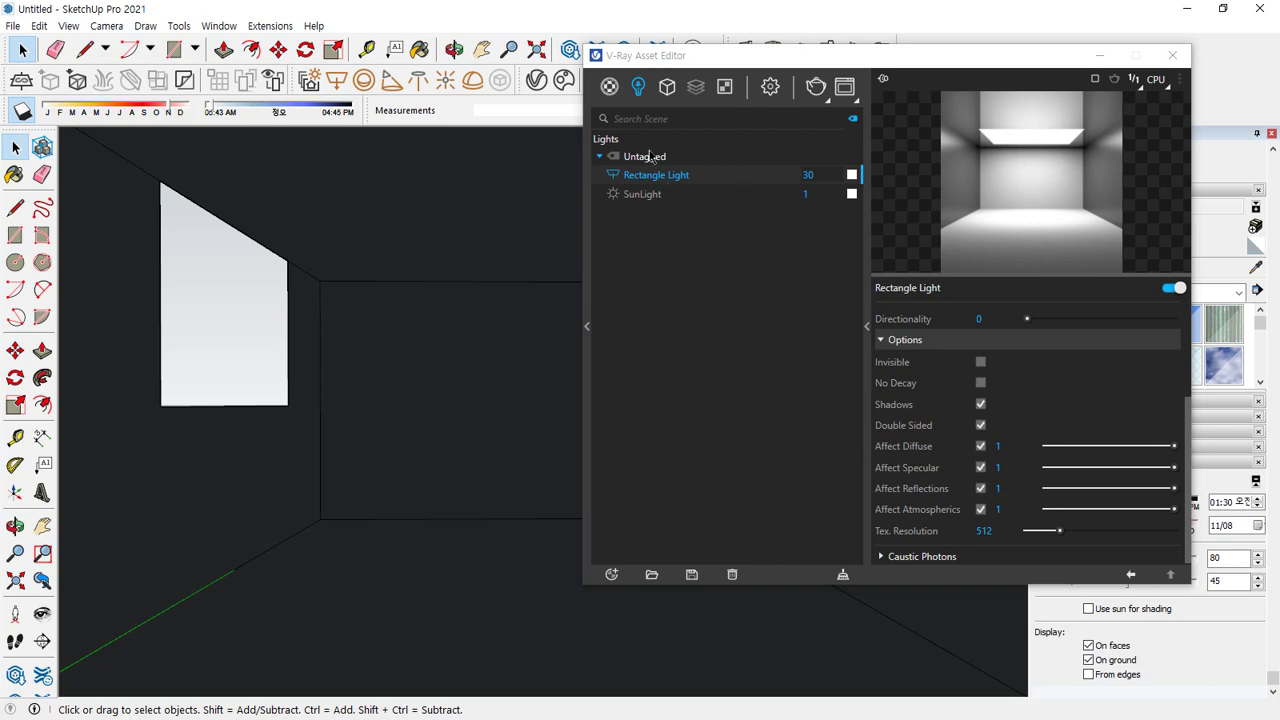
key("ctrl+z")
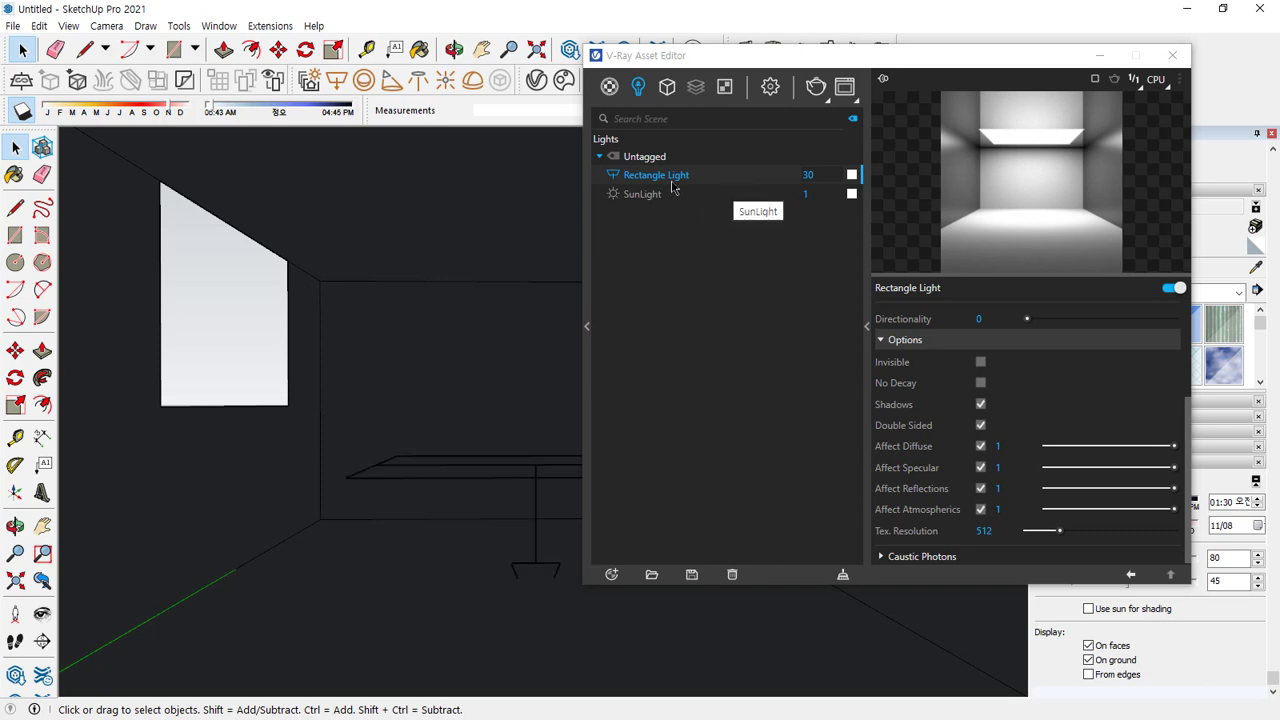
left_click(666, 170)
right_click(661, 185)
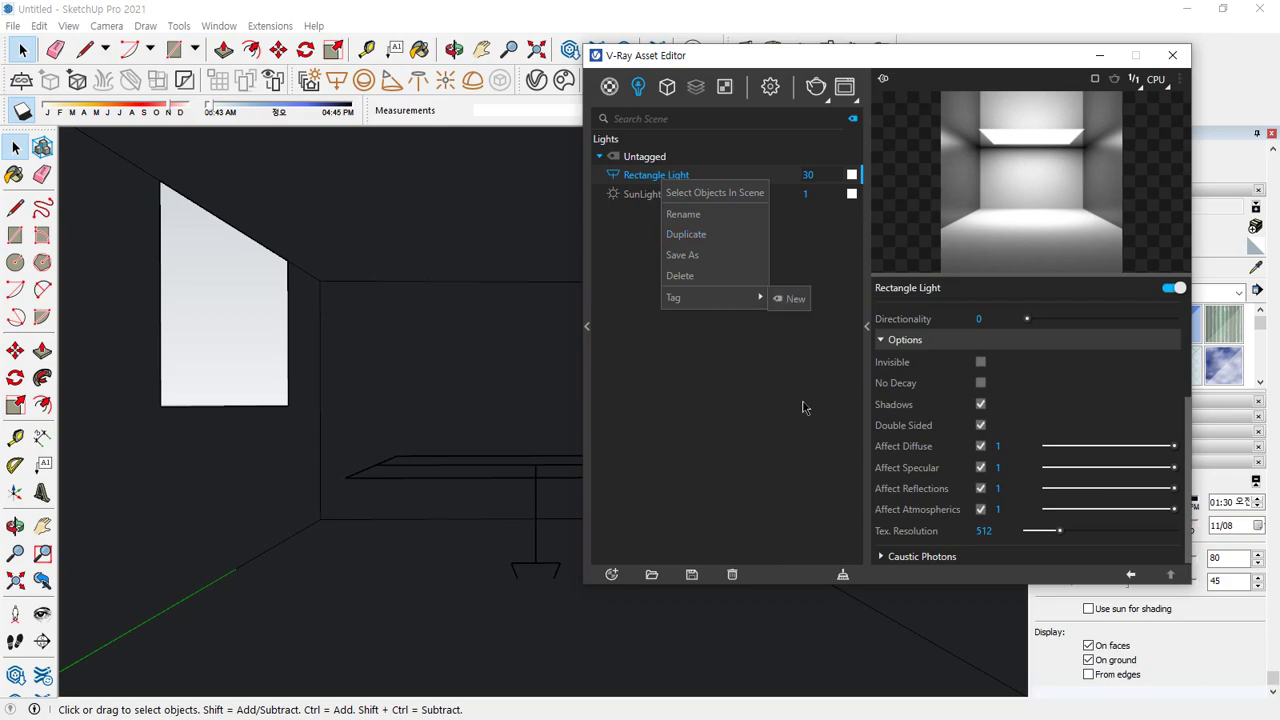
left_click(800, 400)
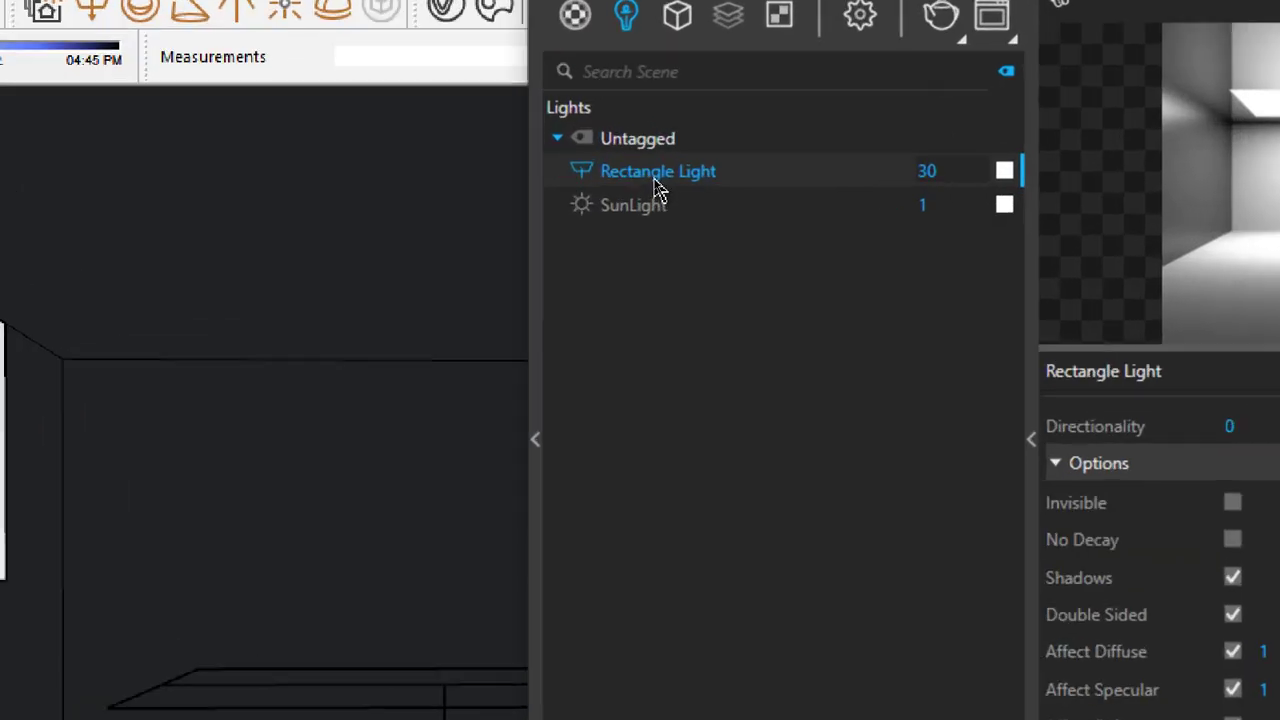
right_click(680, 178)
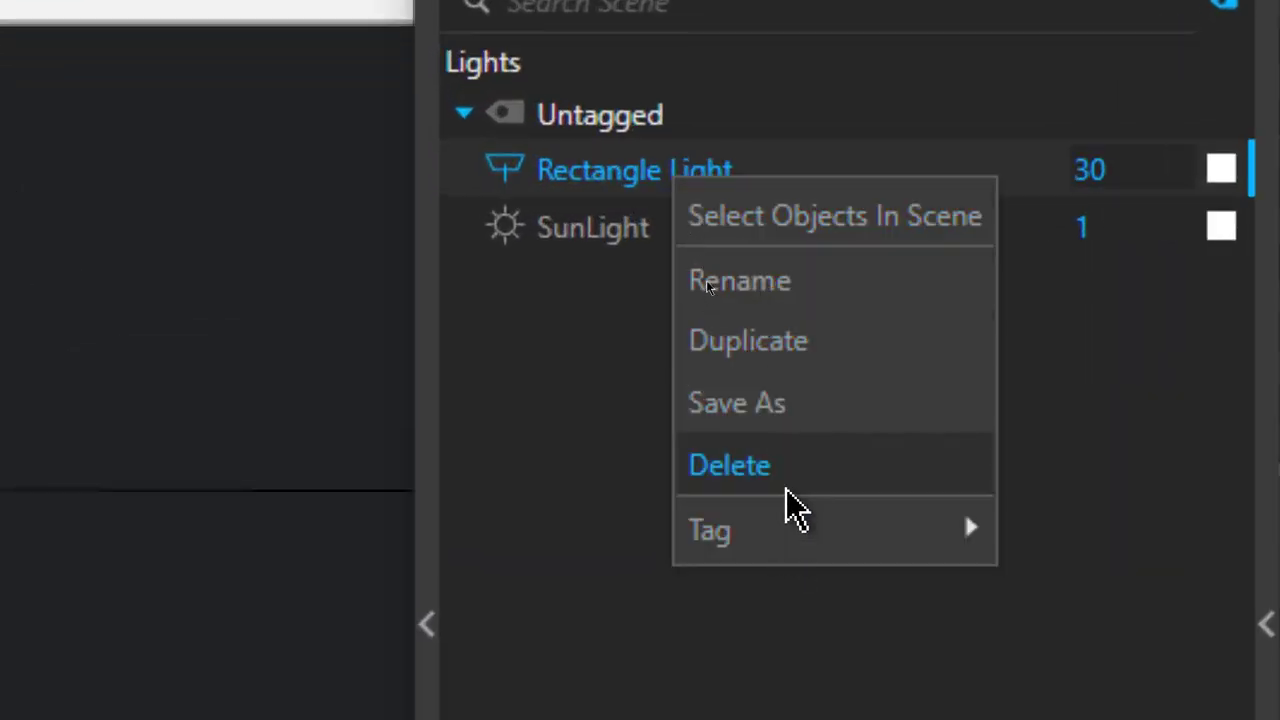
key("Escape")
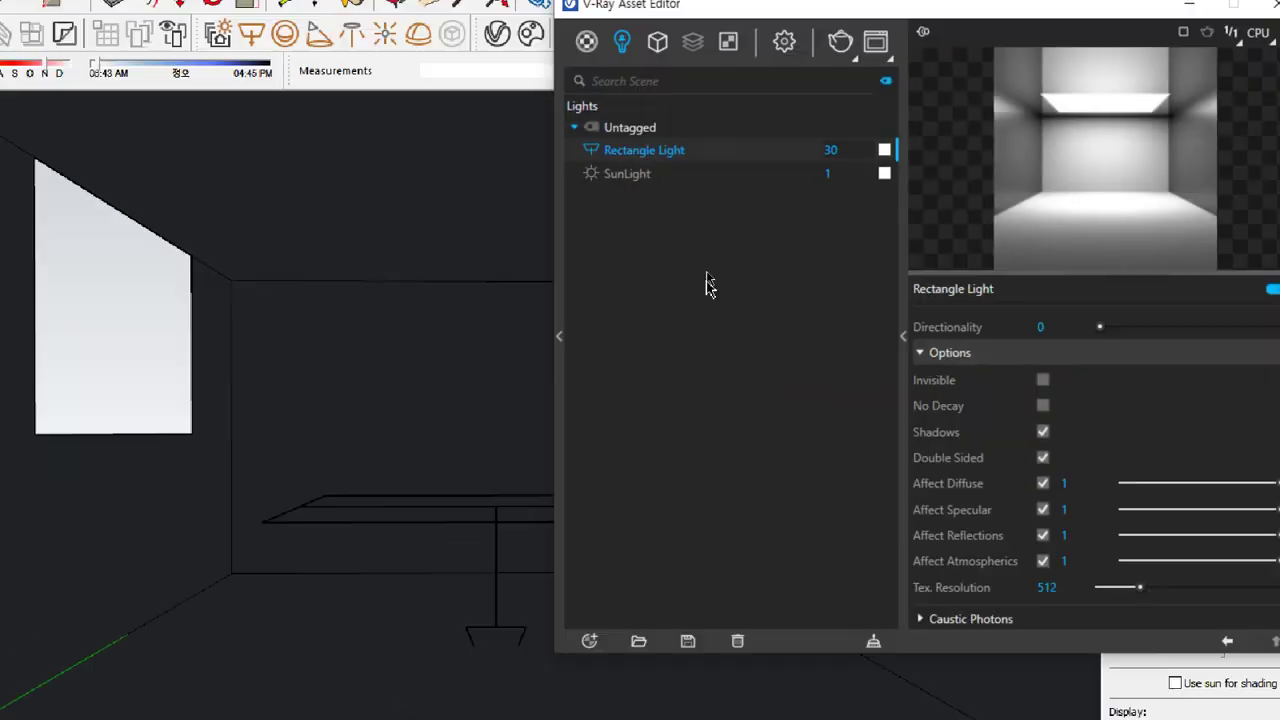
Delete the Rectangle Light from the scene's list of lights and close the Asset Editor
right_click(759, 182)
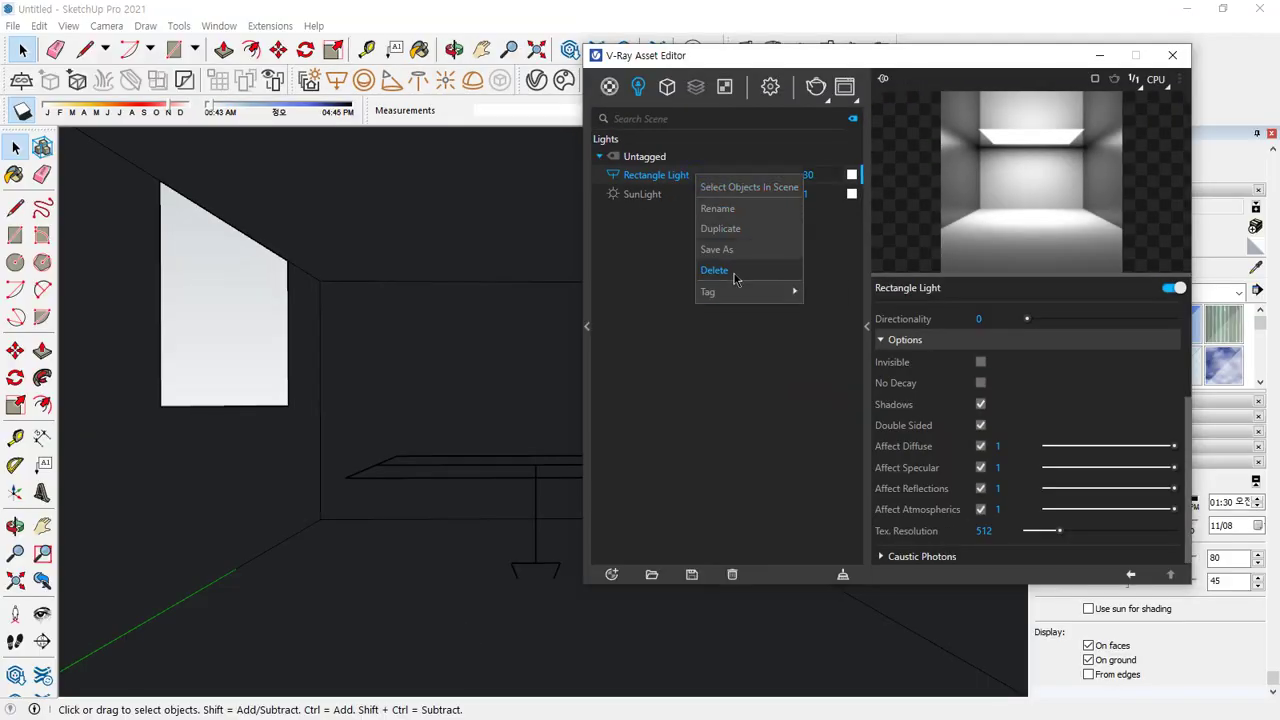
left_click(714, 270)
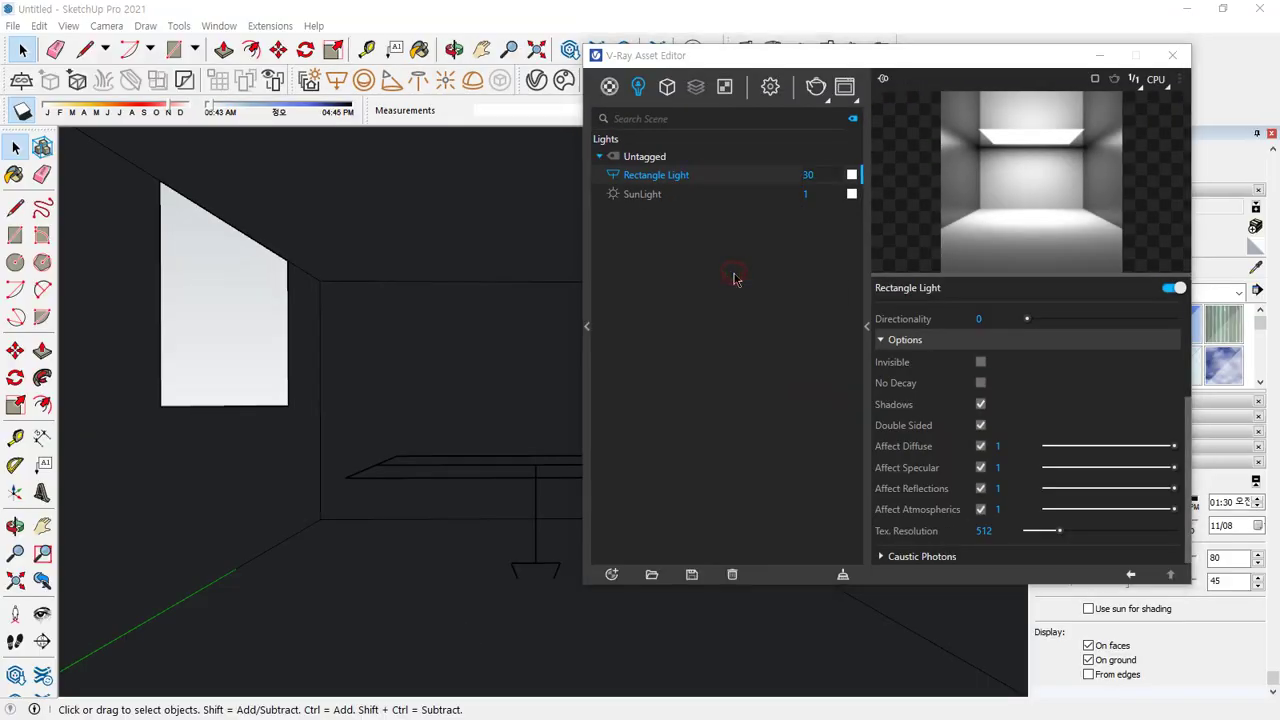
left_click(679, 368)
mouse_move(486, 572)
left_mouse_down()
mouse_move(363, 543)
mouse_move(487, 576)
left_mouse_up()
mouse_move(705, 198)
left_mouse_down()
mouse_move(591, 189)
mouse_move(670, 252)
left_mouse_up()
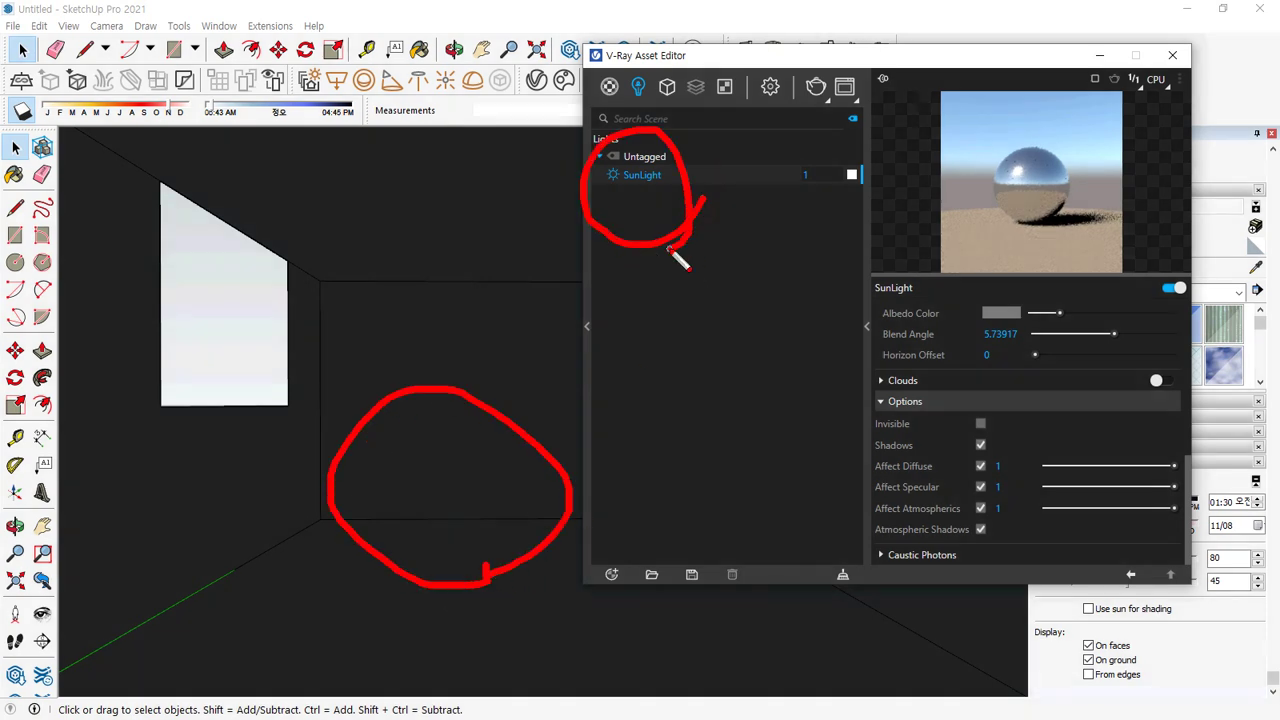
key("Escape")
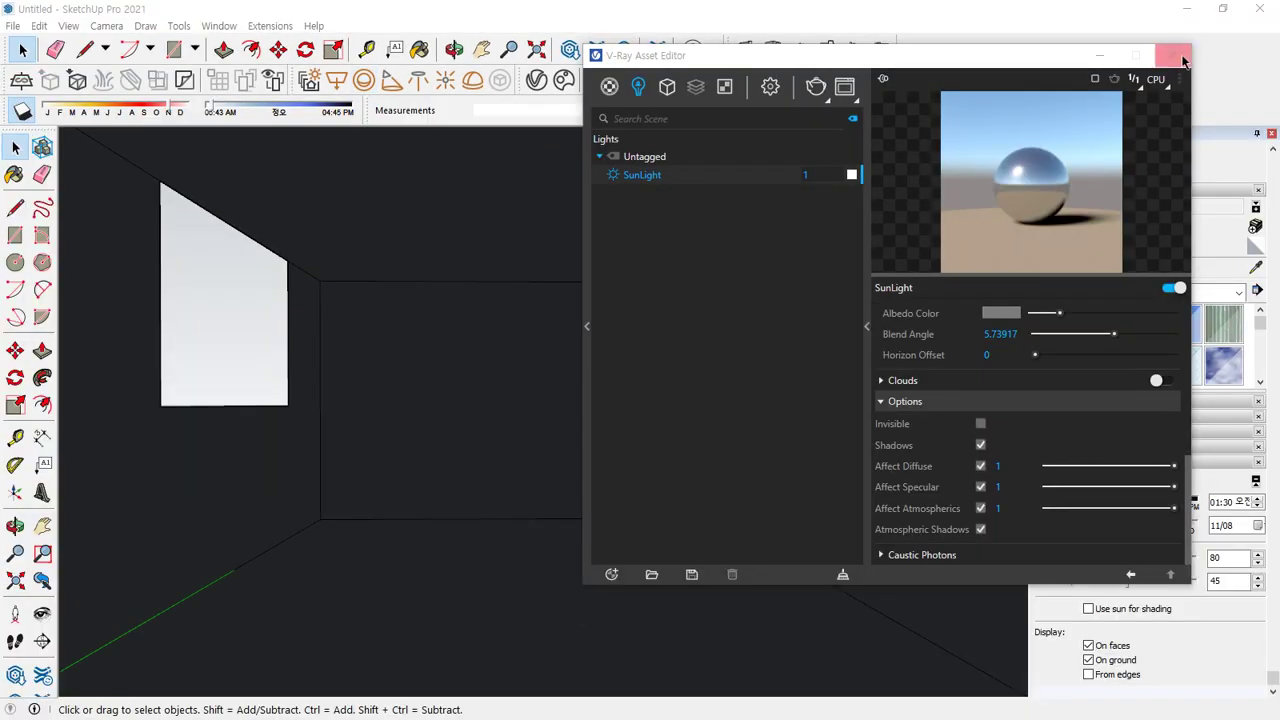
left_click(1172, 58)
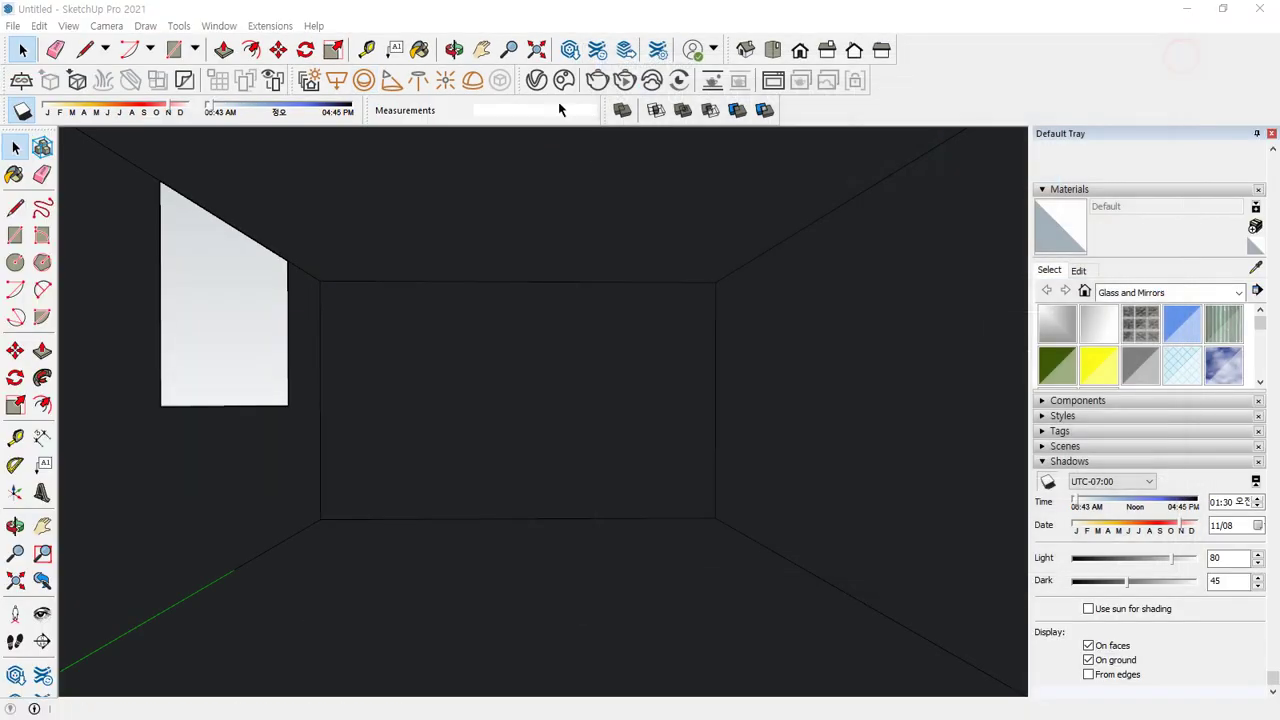
Create a V-Ray sphere light of size about 30.78 on the floor near the middle of the room
left_click(364, 80)
left_click(527, 590)
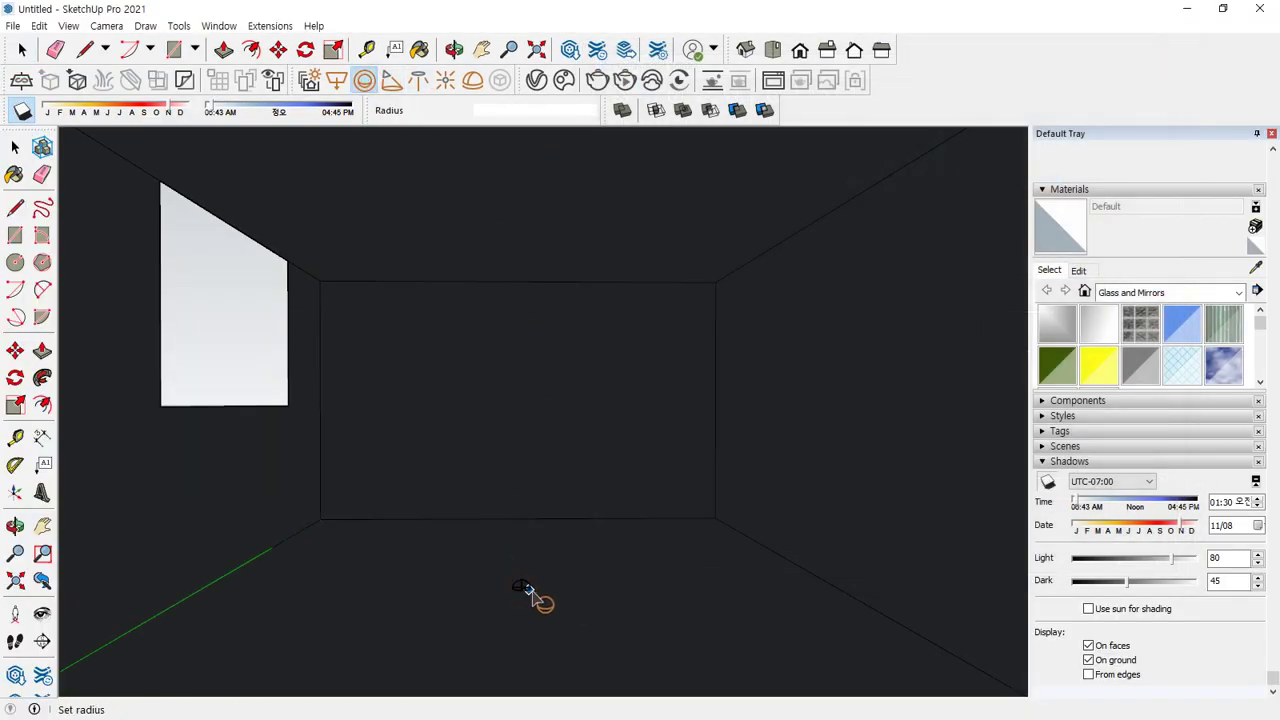
left_click(537, 600)
Move the sphere light straight up from the floor to about mid-height in the room
key("m")
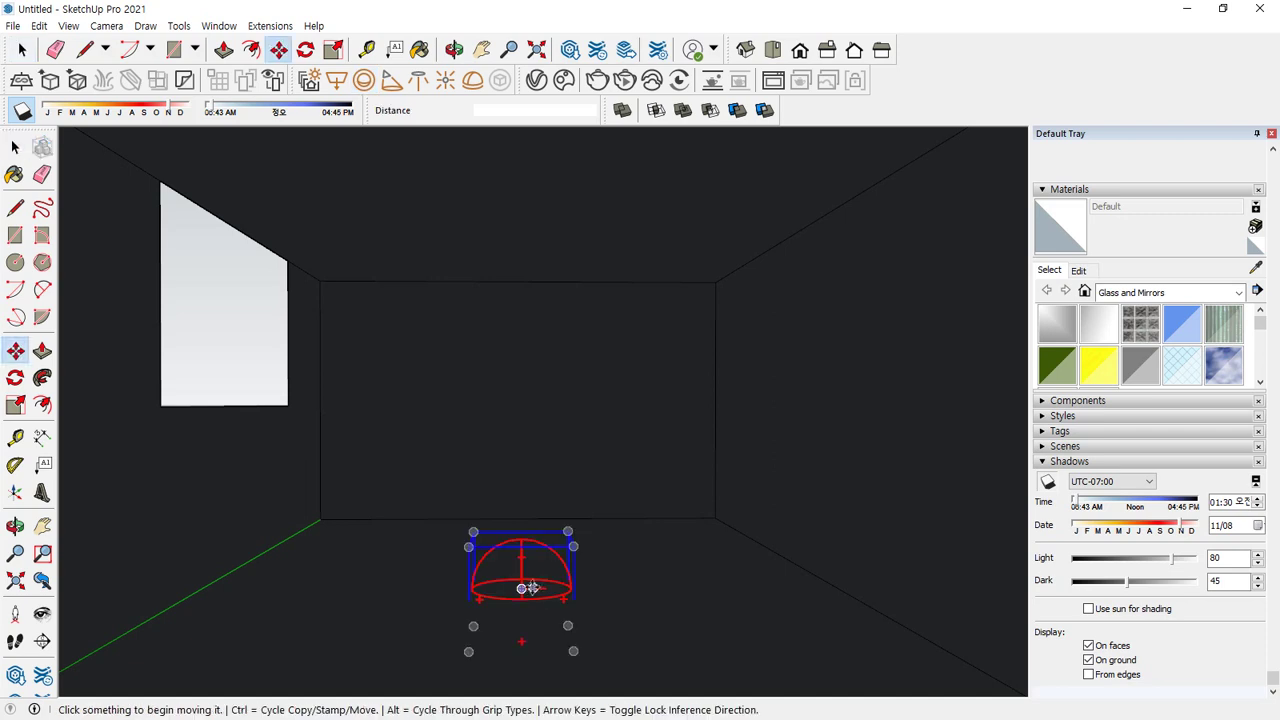
left_click(520, 592)
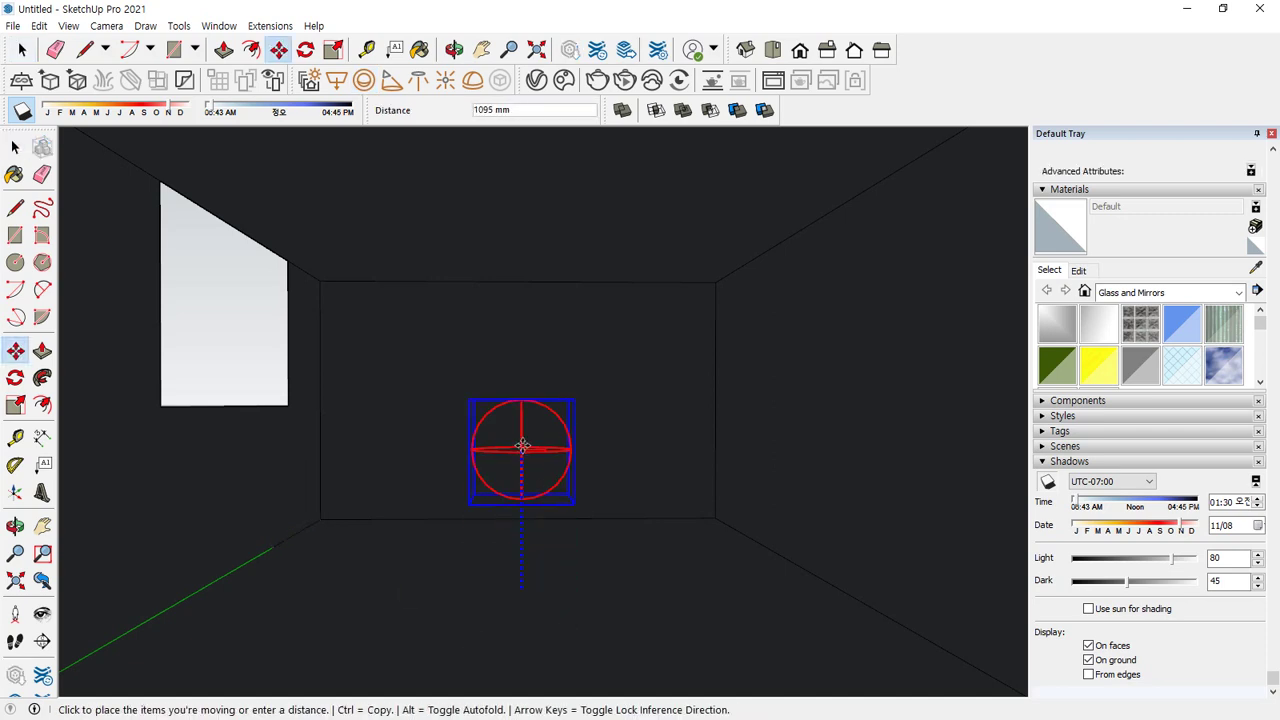
left_click(521, 372)
middle_click_drag(519, 452, 505, 416)
scroll(505, 416, "up", 1)
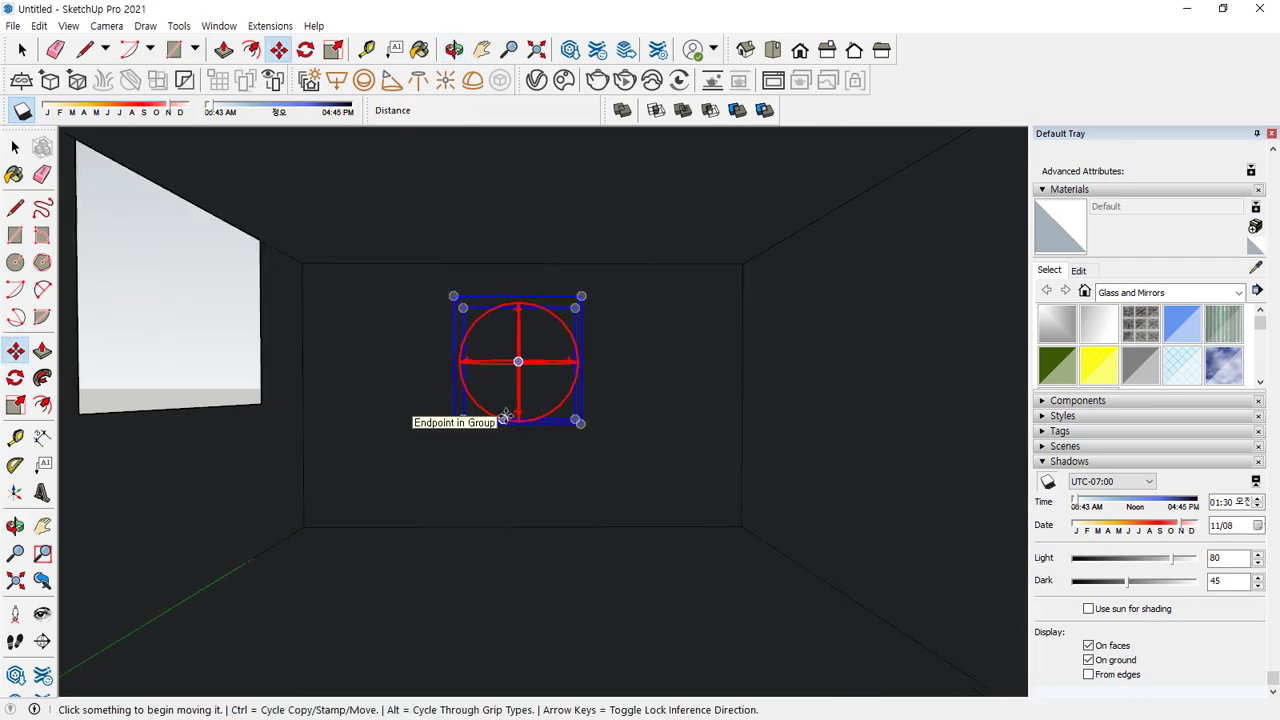
Expand the sphere light's Options in the Asset Editor, then render the room and place the render beside the settings
left_click(537, 81)
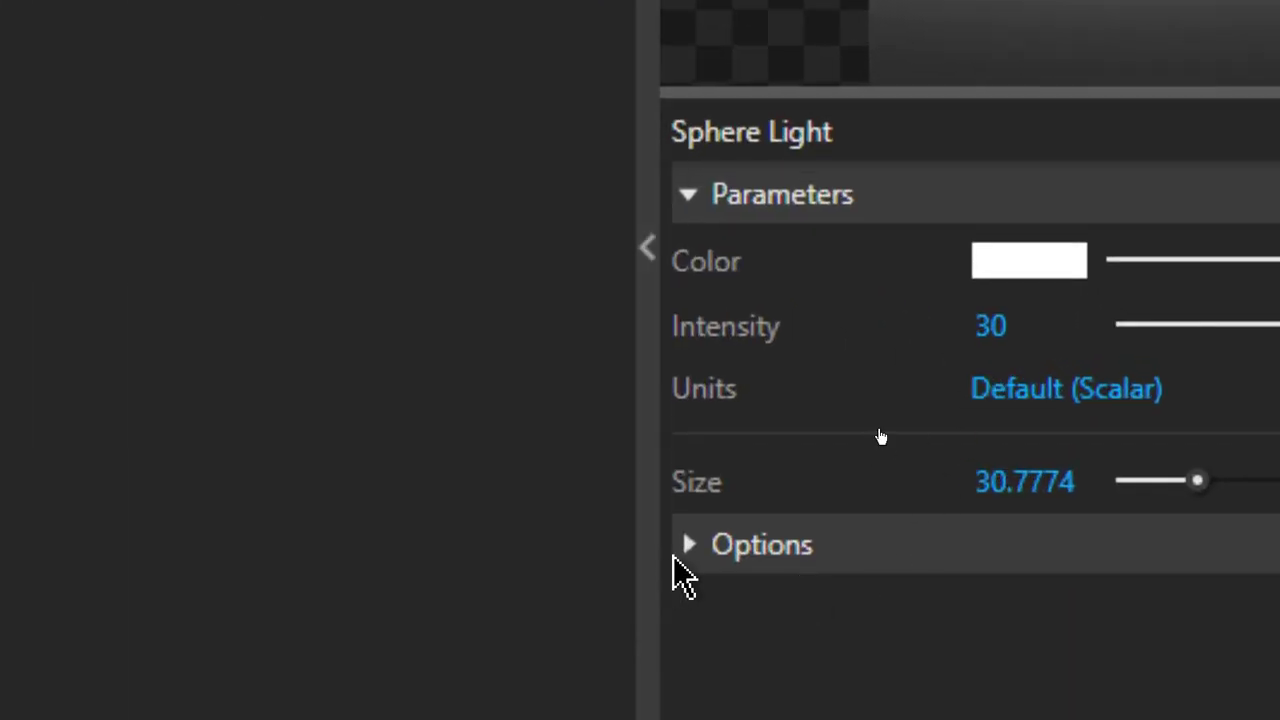
left_click(750, 556)
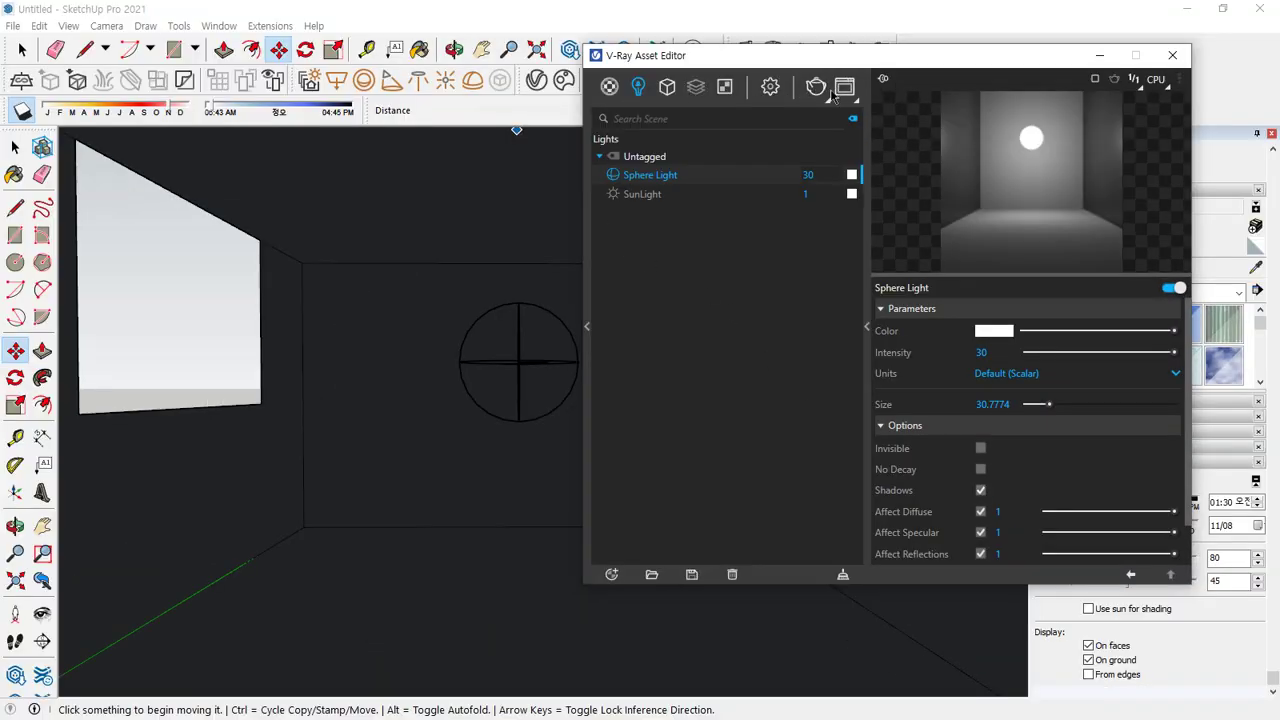
left_click(830, 90)
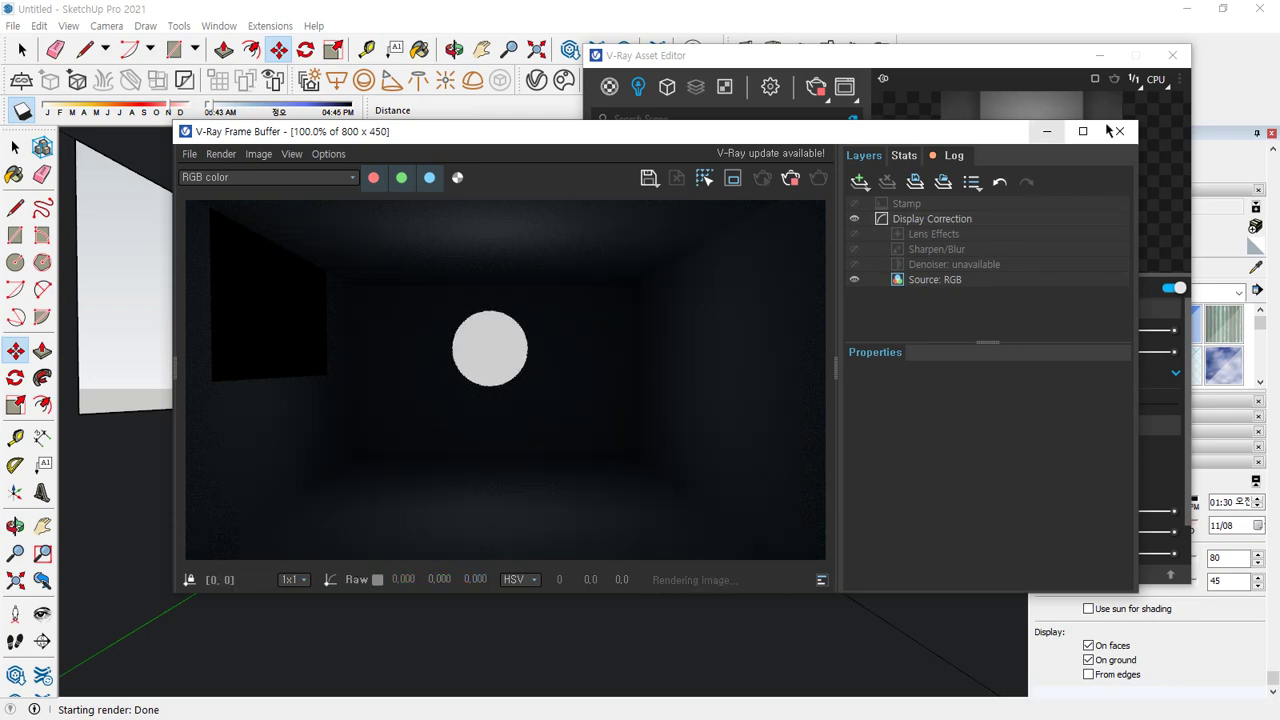
left_click_drag(981, 138, 717, 148)
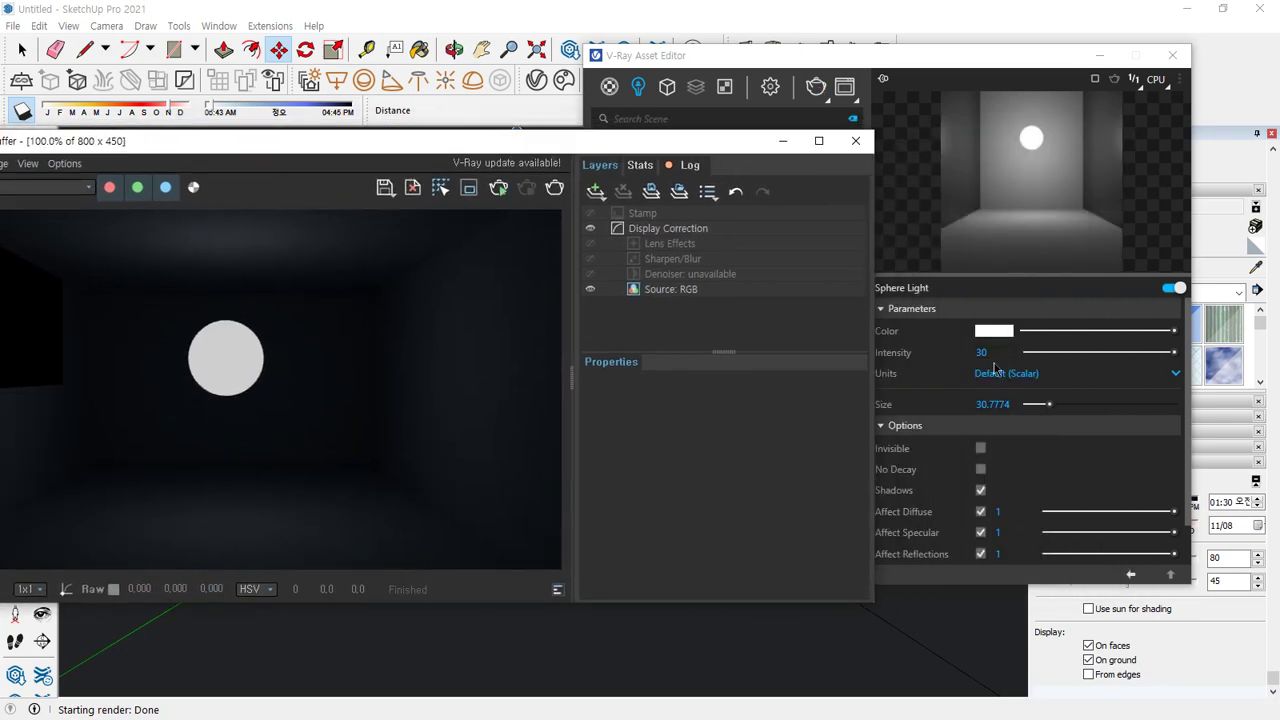
Set the sphere light's units to Luminance (lm/m^2/sr) with an intensity of 12000 and render the room
left_click(995, 370)
left_click(1011, 372)
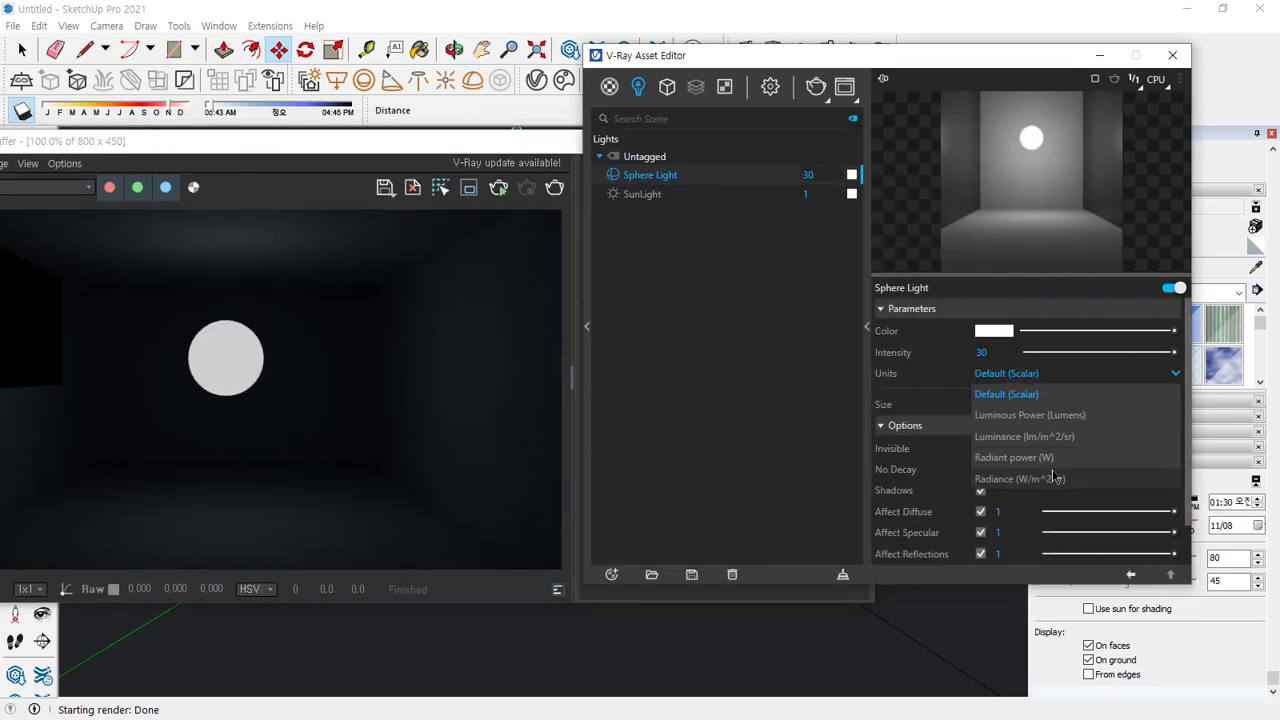
left_click(1024, 436)
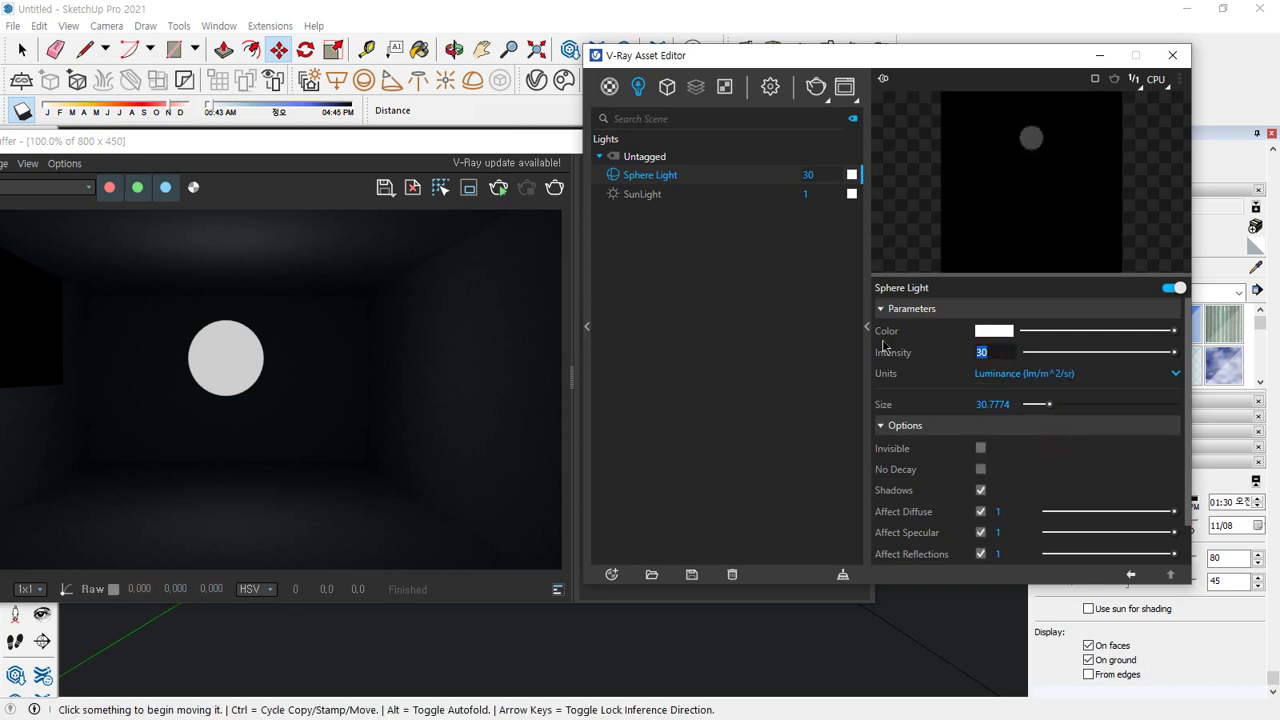
key("Return")
left_click(506, 337)
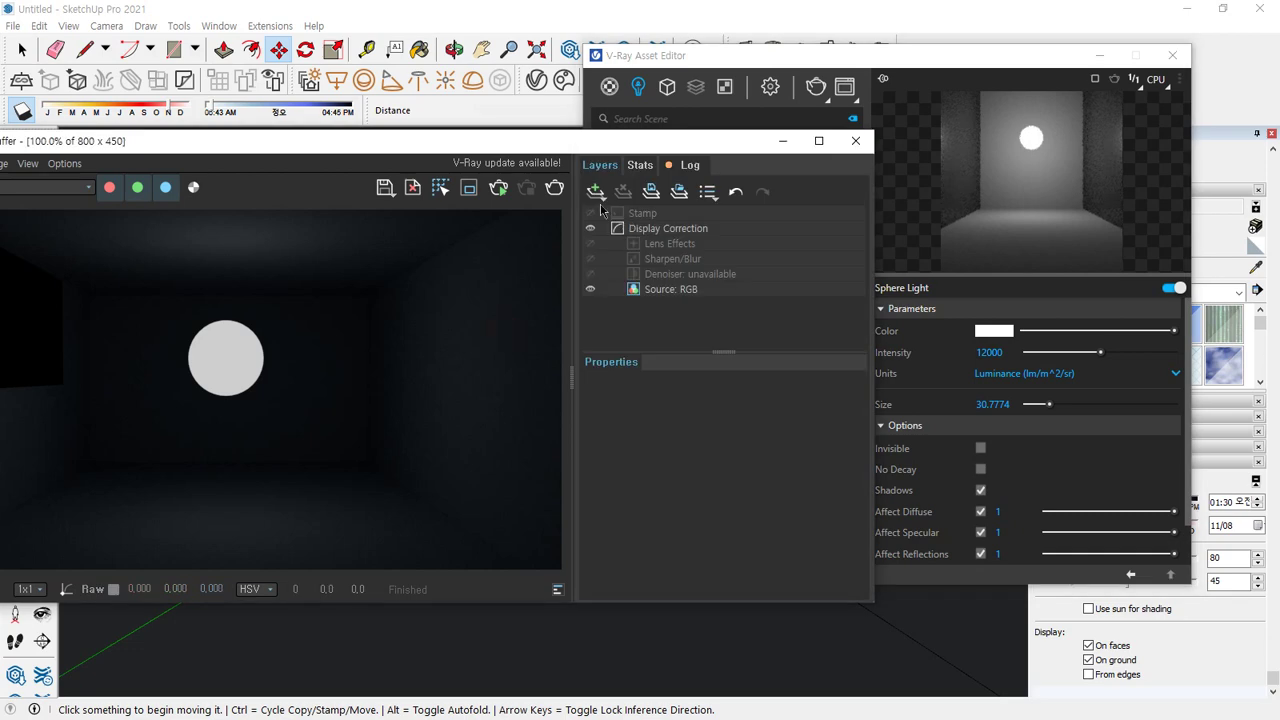
left_click(554, 188)
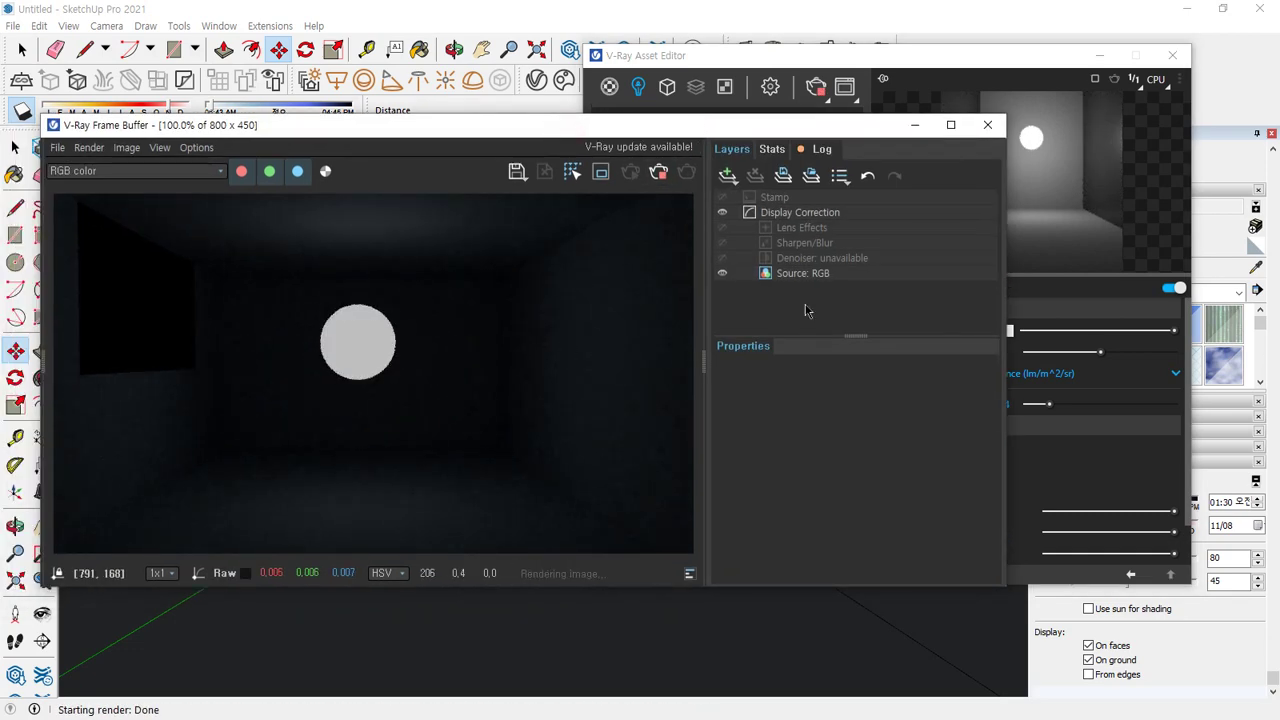
Switch the sphere light's units to Radiance (W/m^2/sr) and render the room again
left_click(1100, 373)
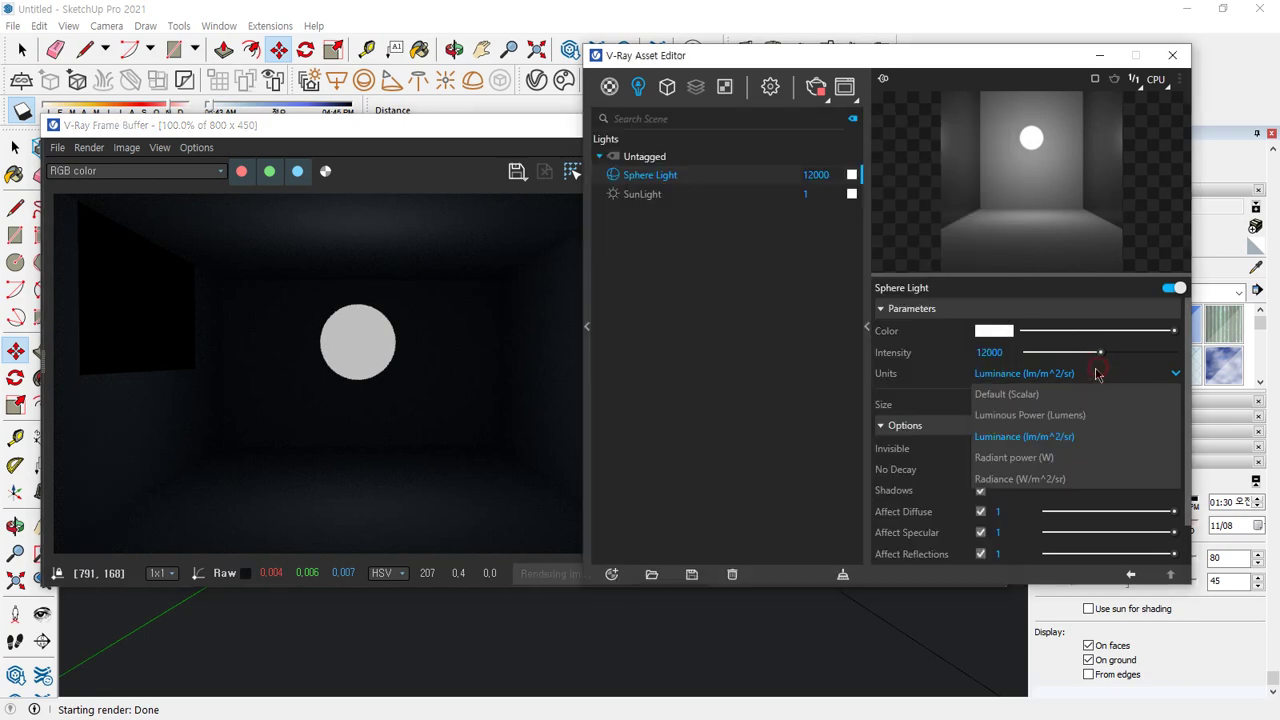
left_click(1050, 476)
left_click(442, 282)
left_click(686, 171)
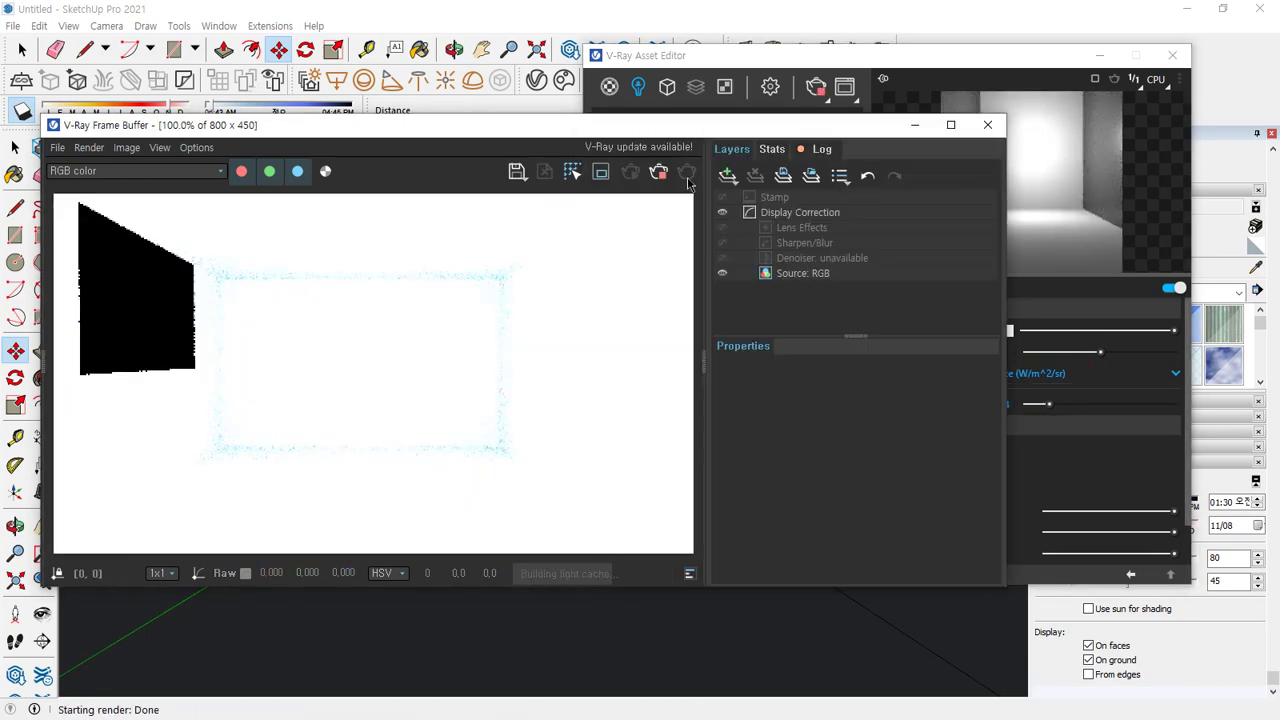
Set the sphere light's intensity to 3000 in the Asset Editor
left_click(1063, 400)
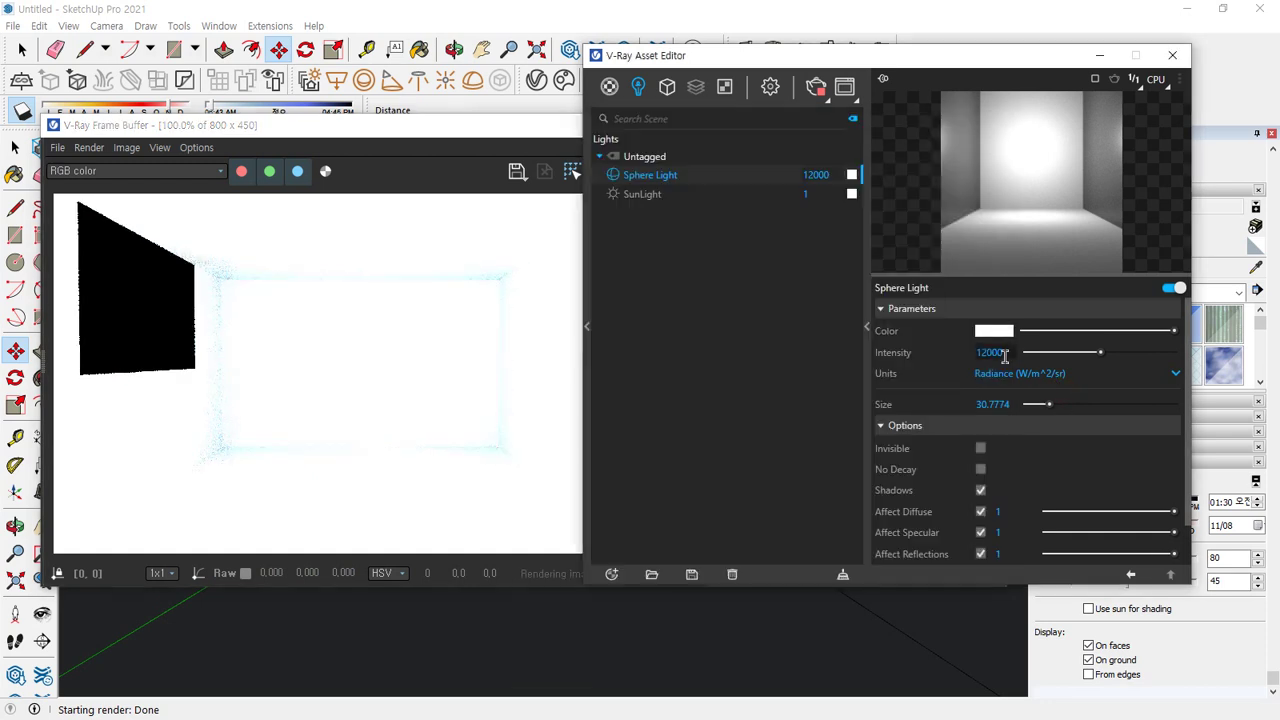
type("3")
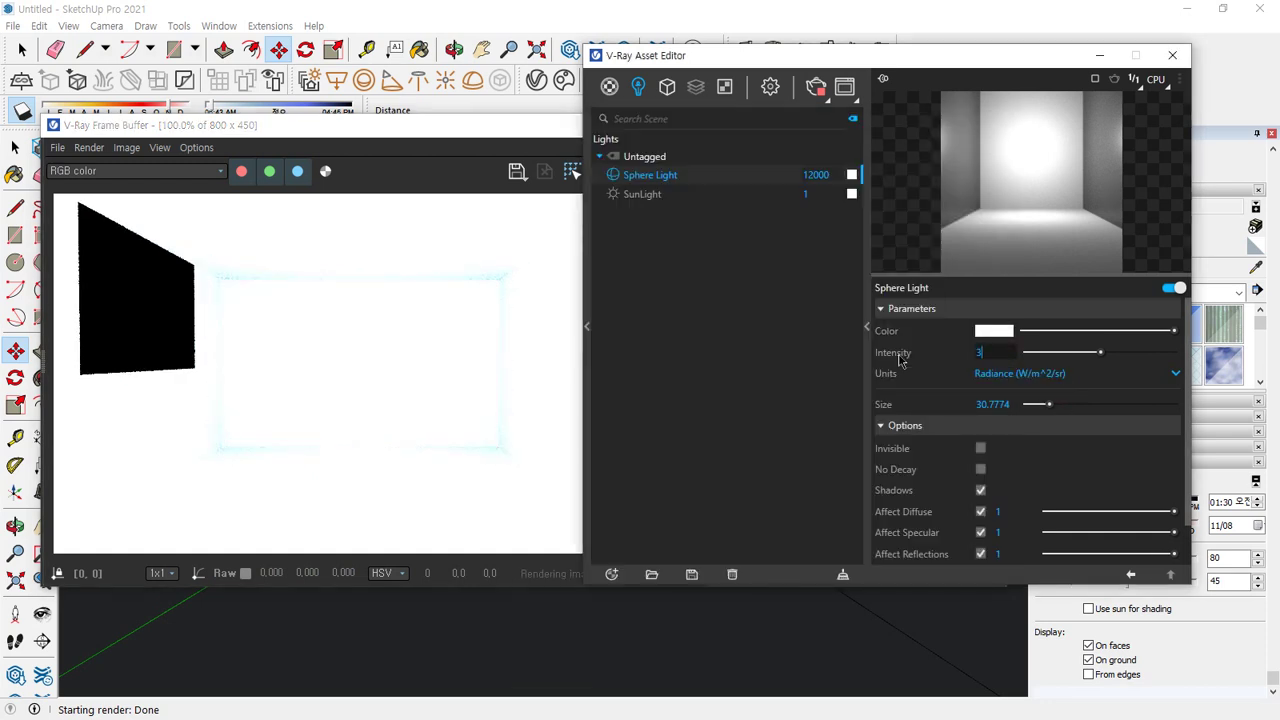
type("000")
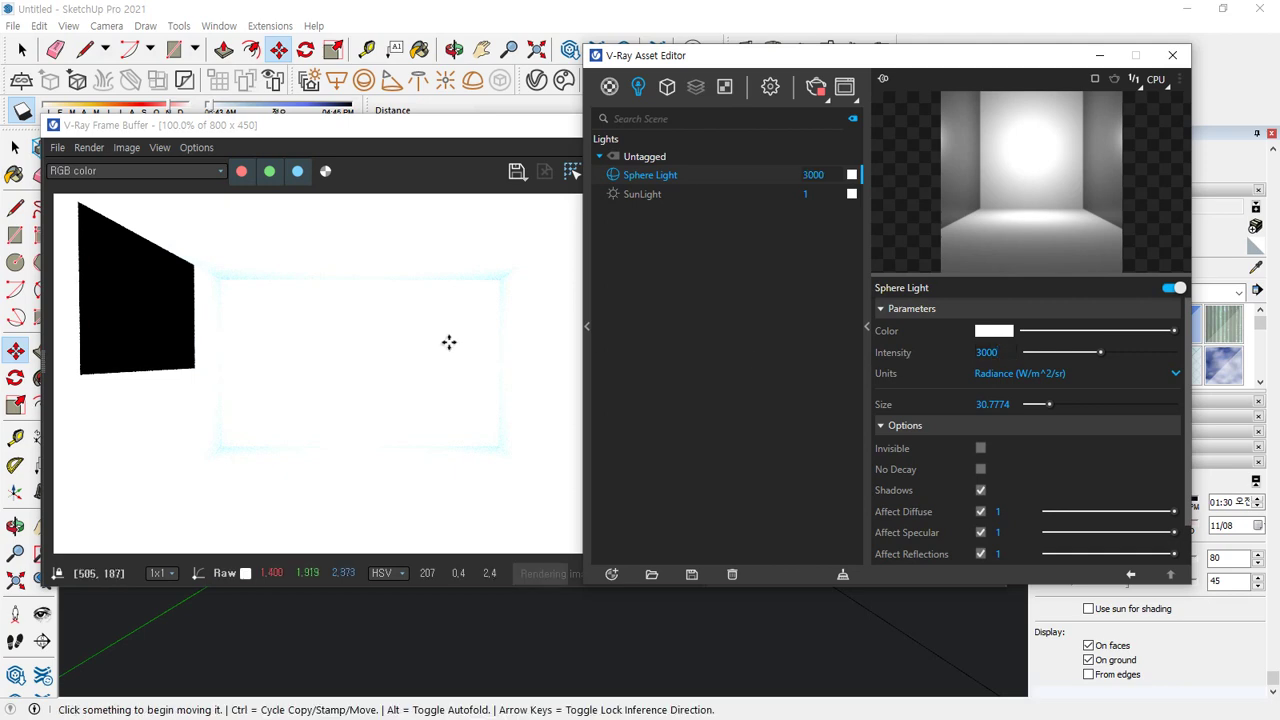
Delete the sphere light asset from the scene through the V-Ray Asset Editor's light list
left_click(448, 343)
left_click(690, 176)
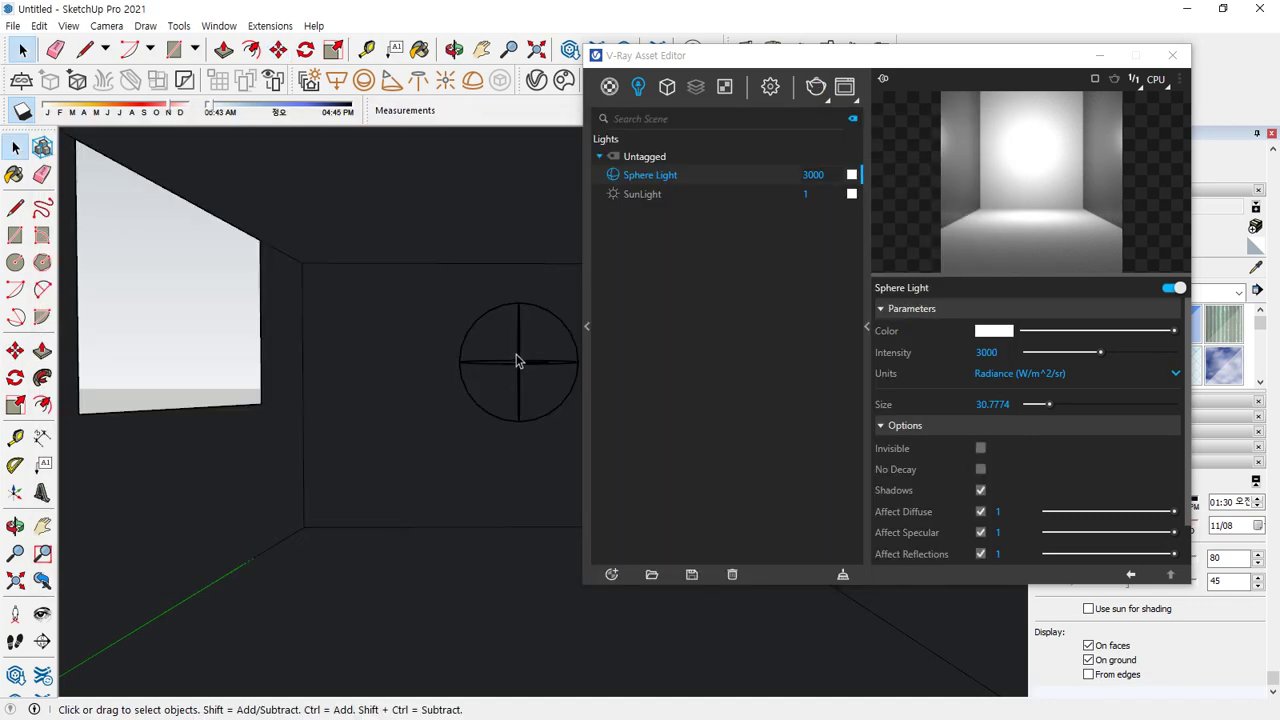
left_click(521, 377)
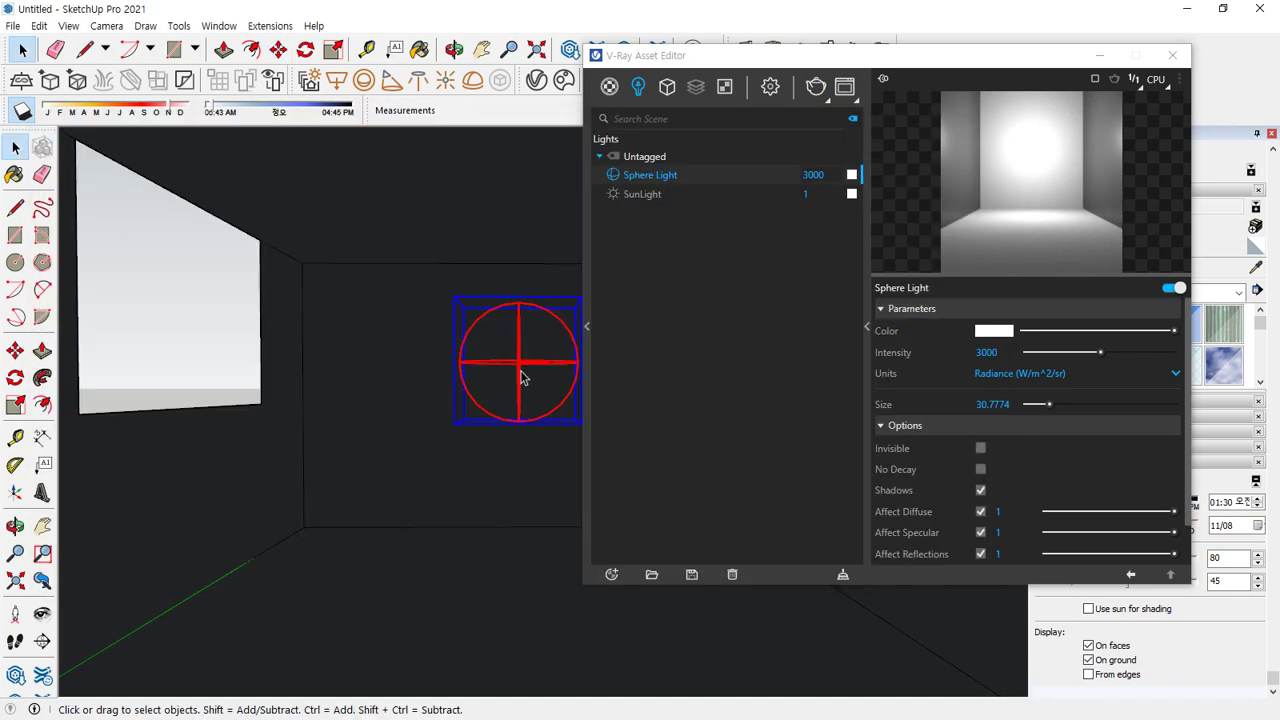
right_click(659, 183)
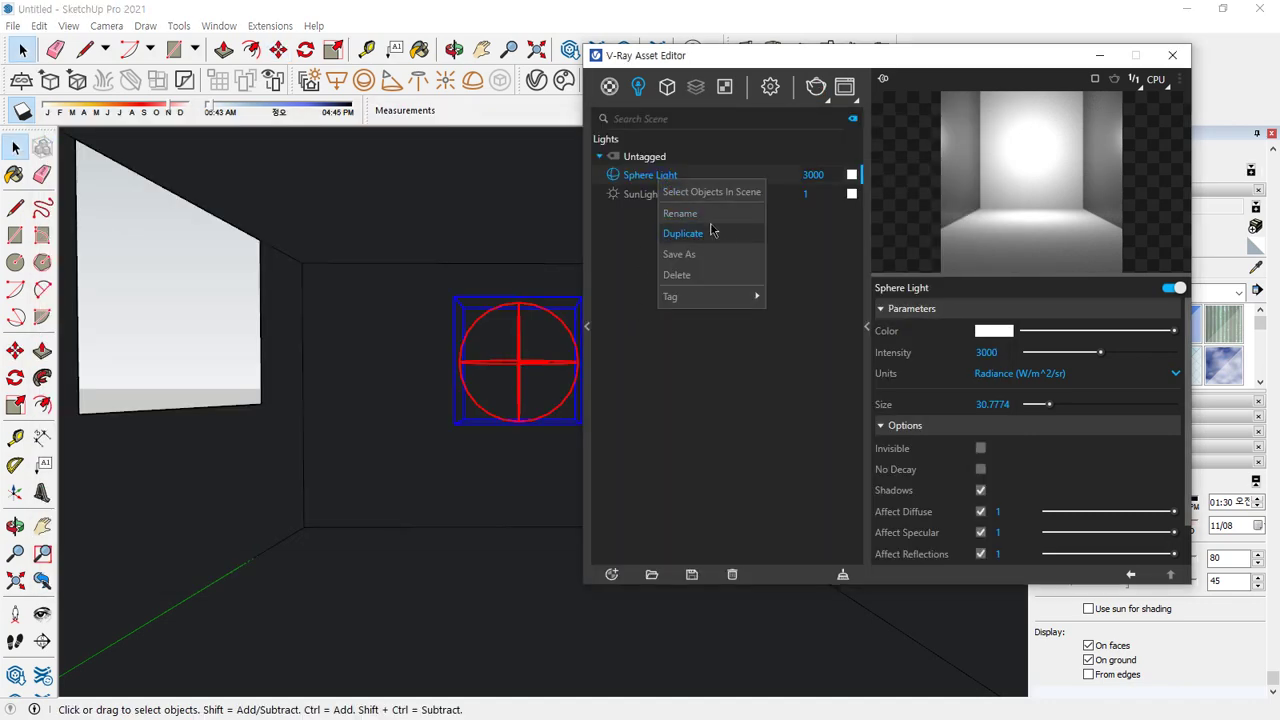
left_click(690, 276)
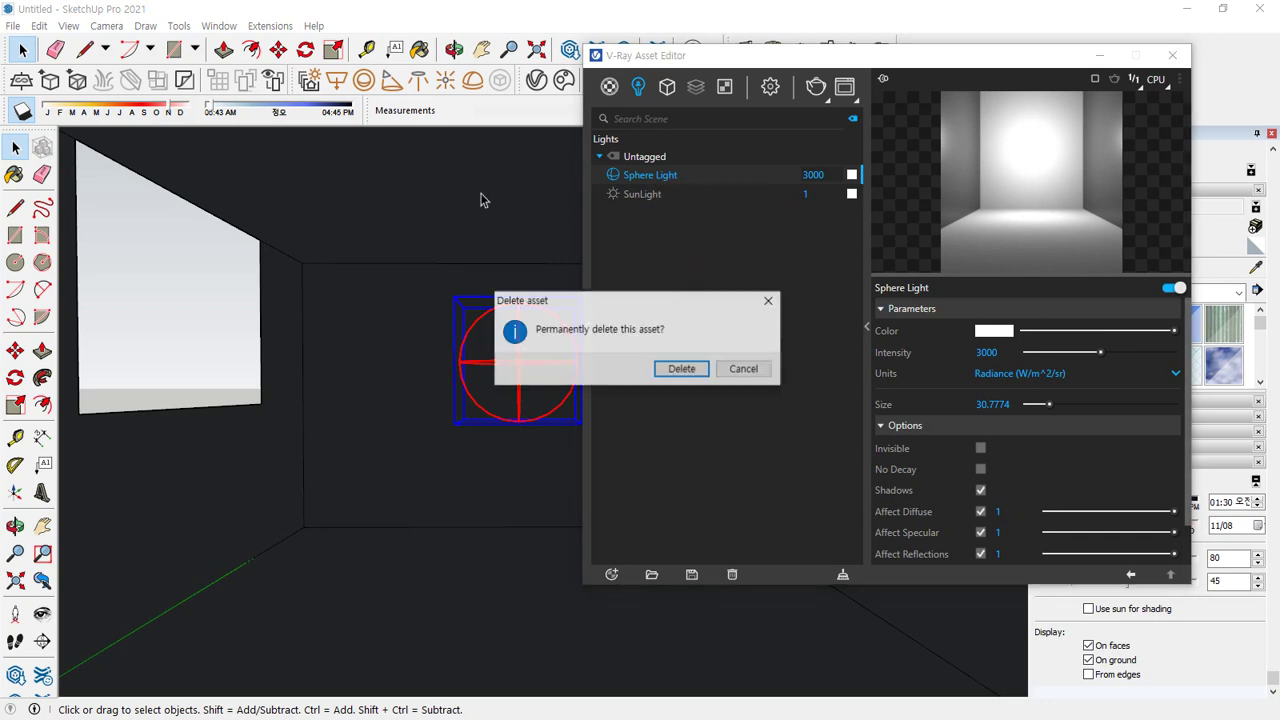
left_click(684, 370)
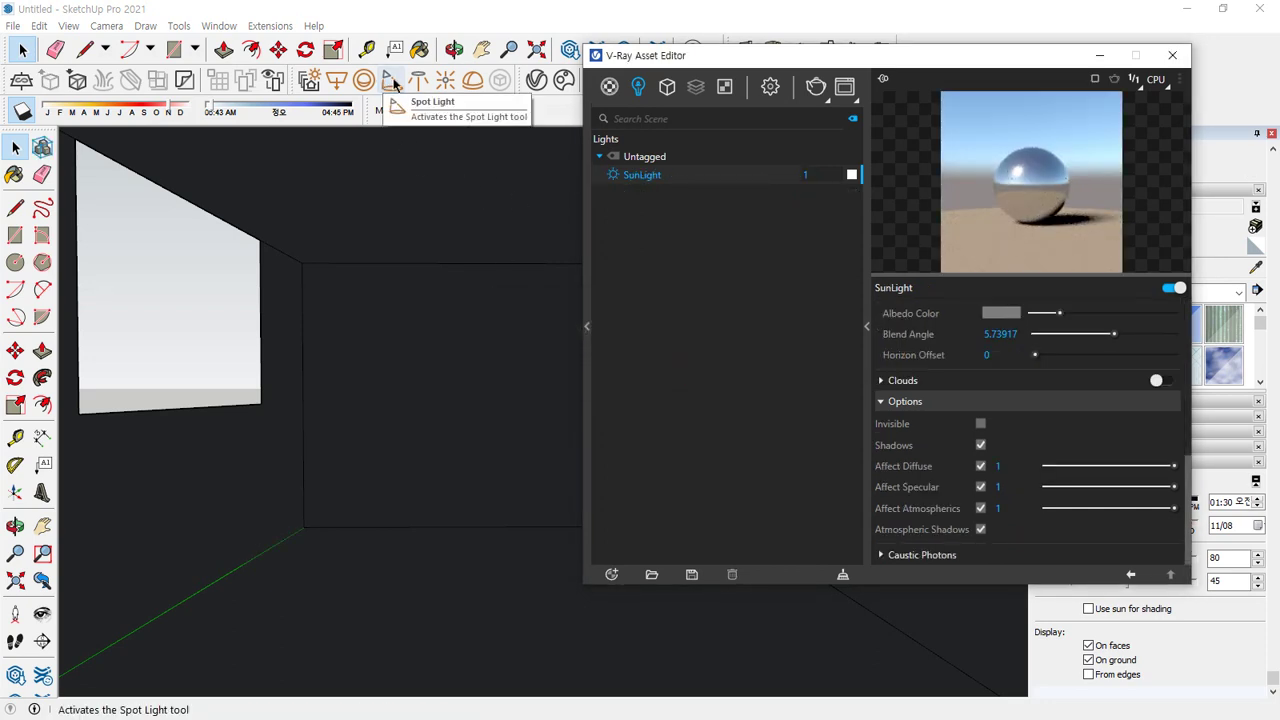
Place a V-Ray spot light where the ceiling meets the room's right wall and render the room
left_click_drag(700, 103, 2, 164)
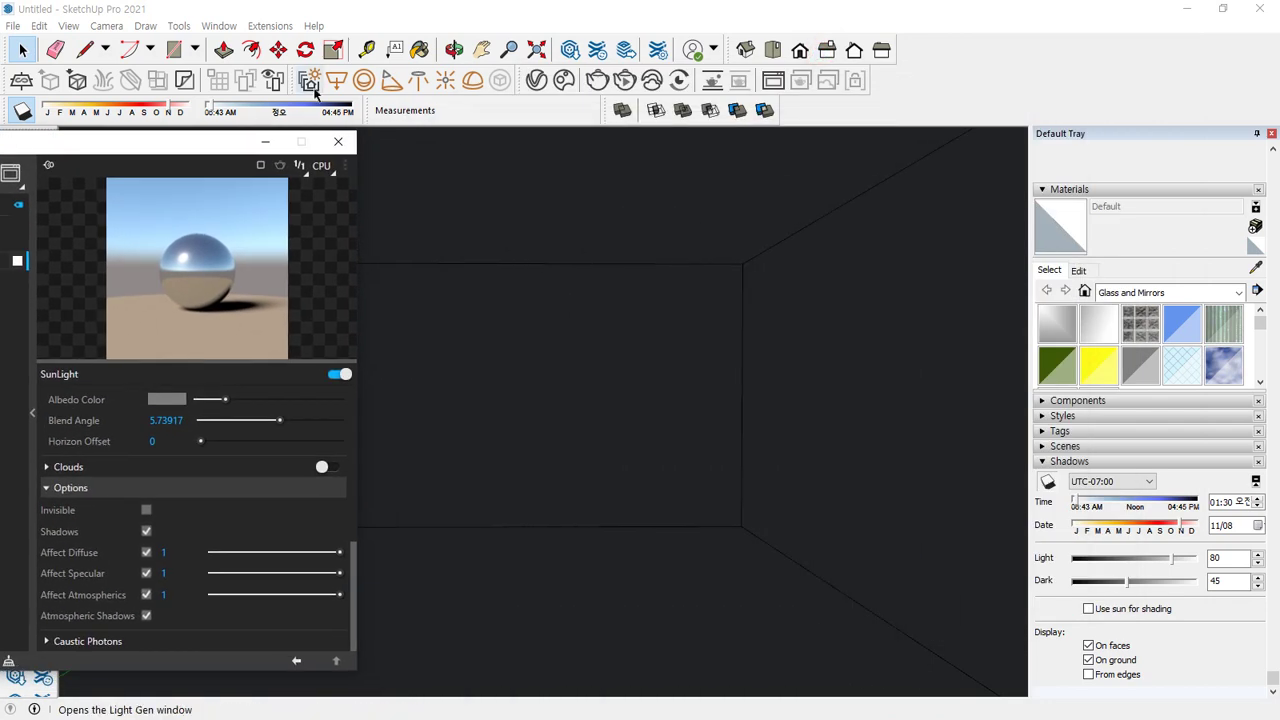
left_click(391, 80)
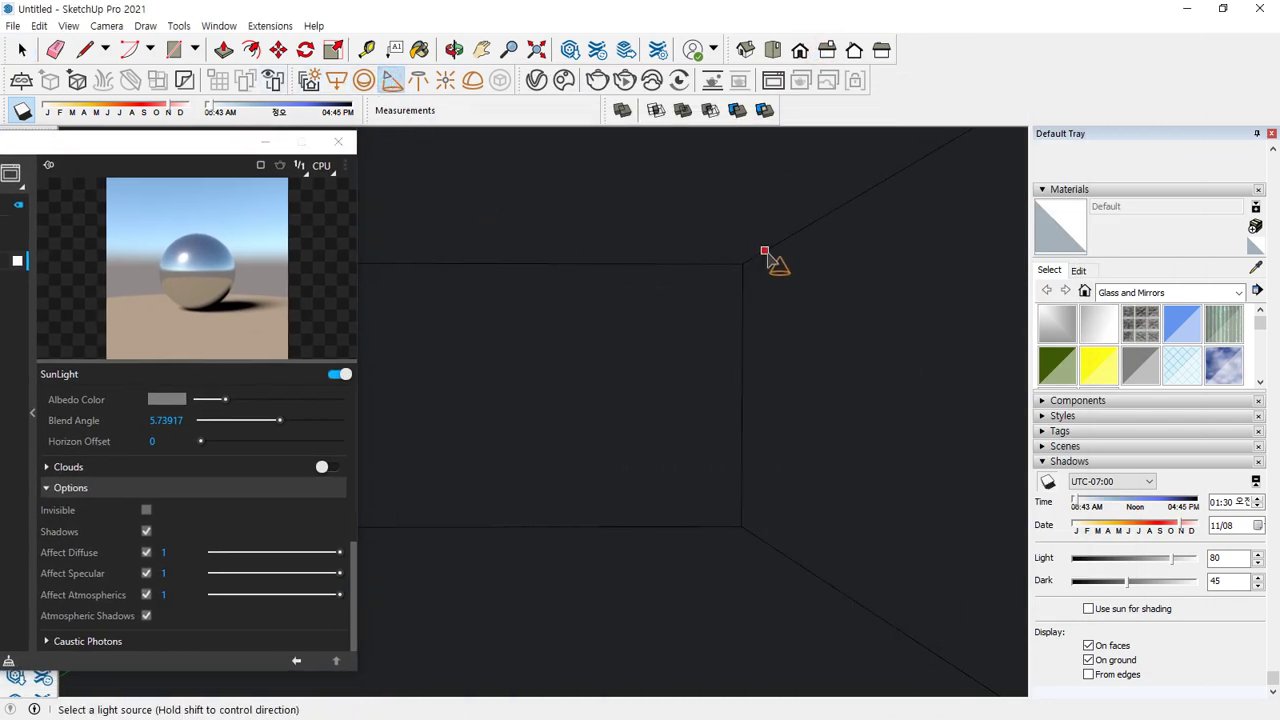
left_click(869, 192)
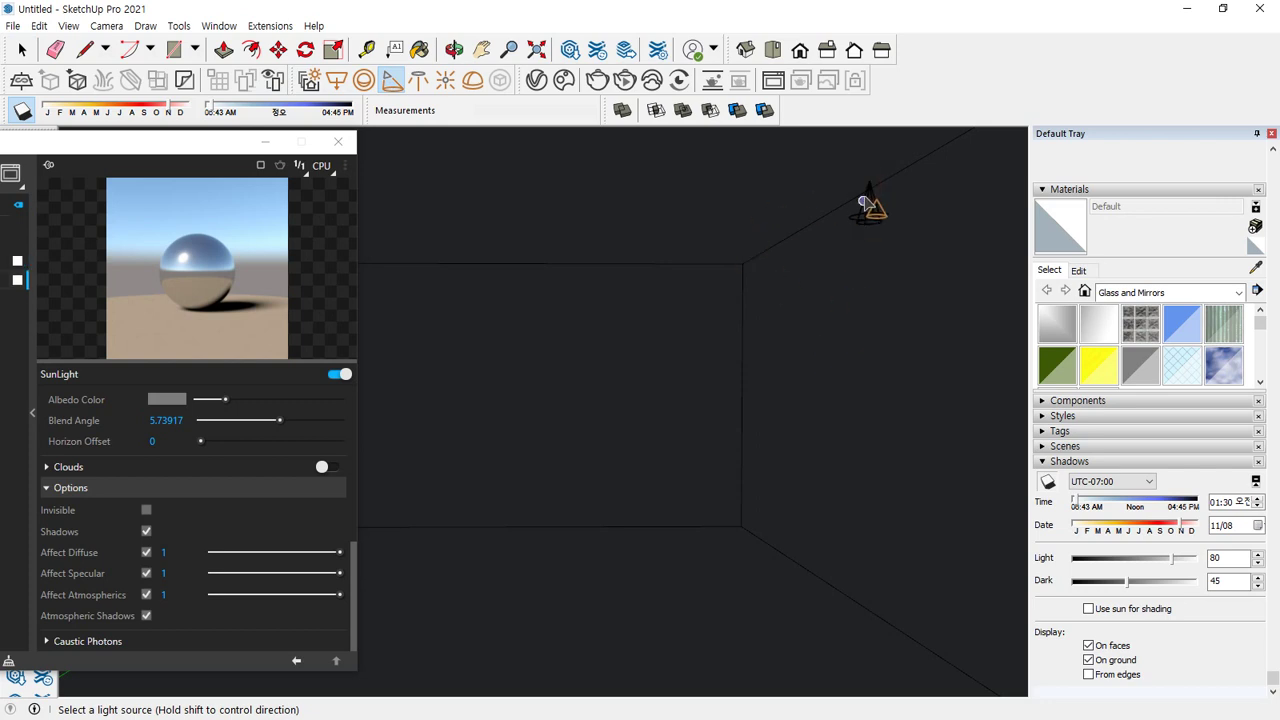
scroll(870, 205, "up", 2)
left_click(596, 84)
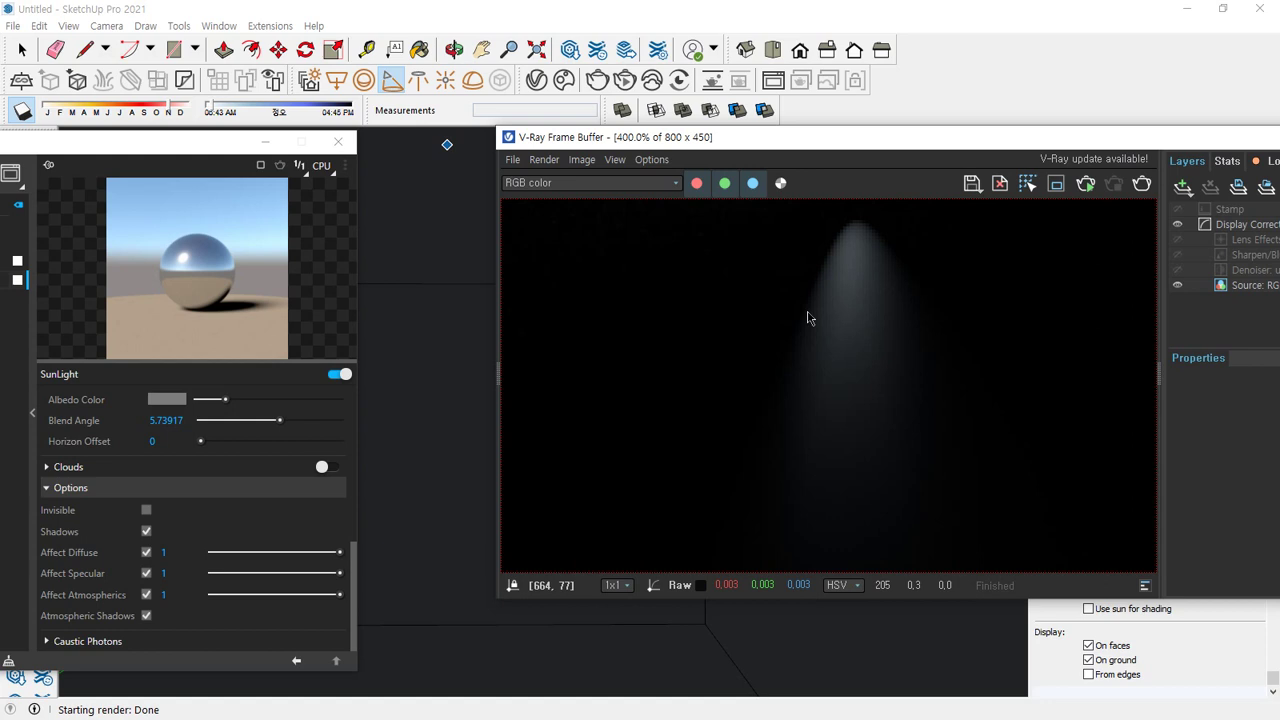
mouse_move(865, 217)
left_mouse_down()
mouse_move(795, 335)
mouse_move(777, 472)
left_mouse_up()
mouse_move(844, 219)
left_mouse_down()
mouse_move(906, 340)
mouse_move(913, 419)
left_mouse_up()
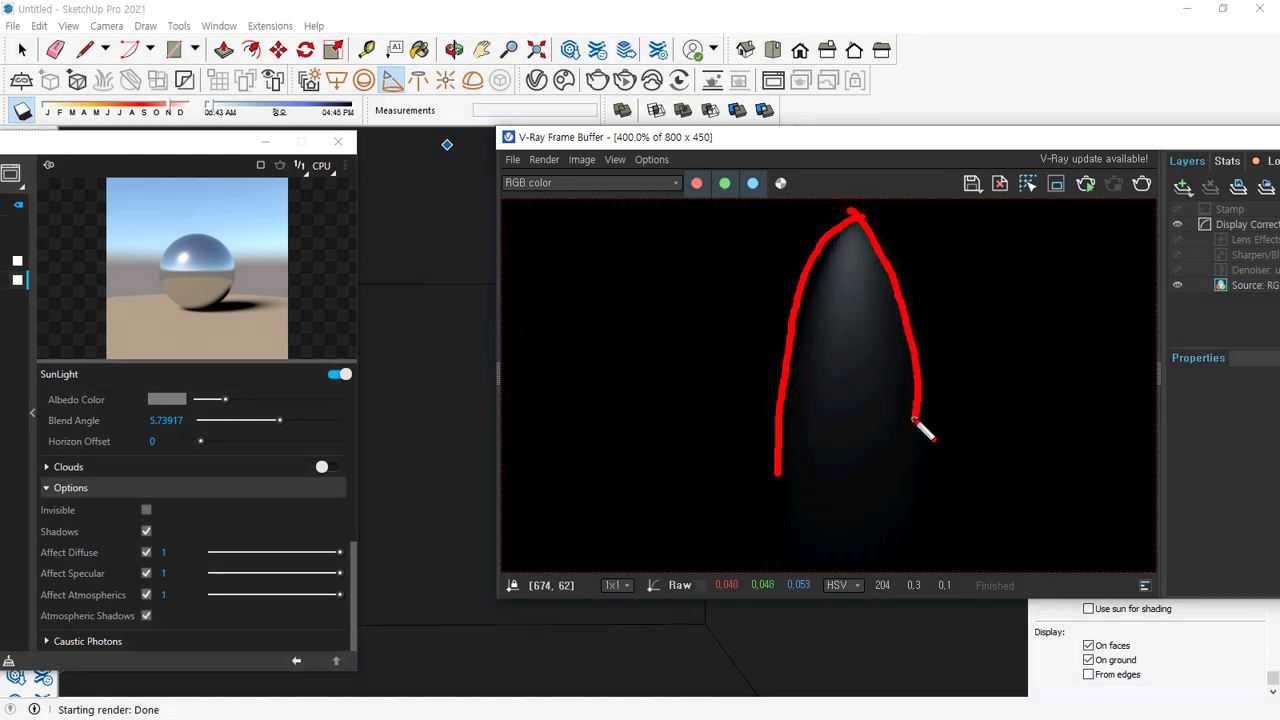
key("Escape")
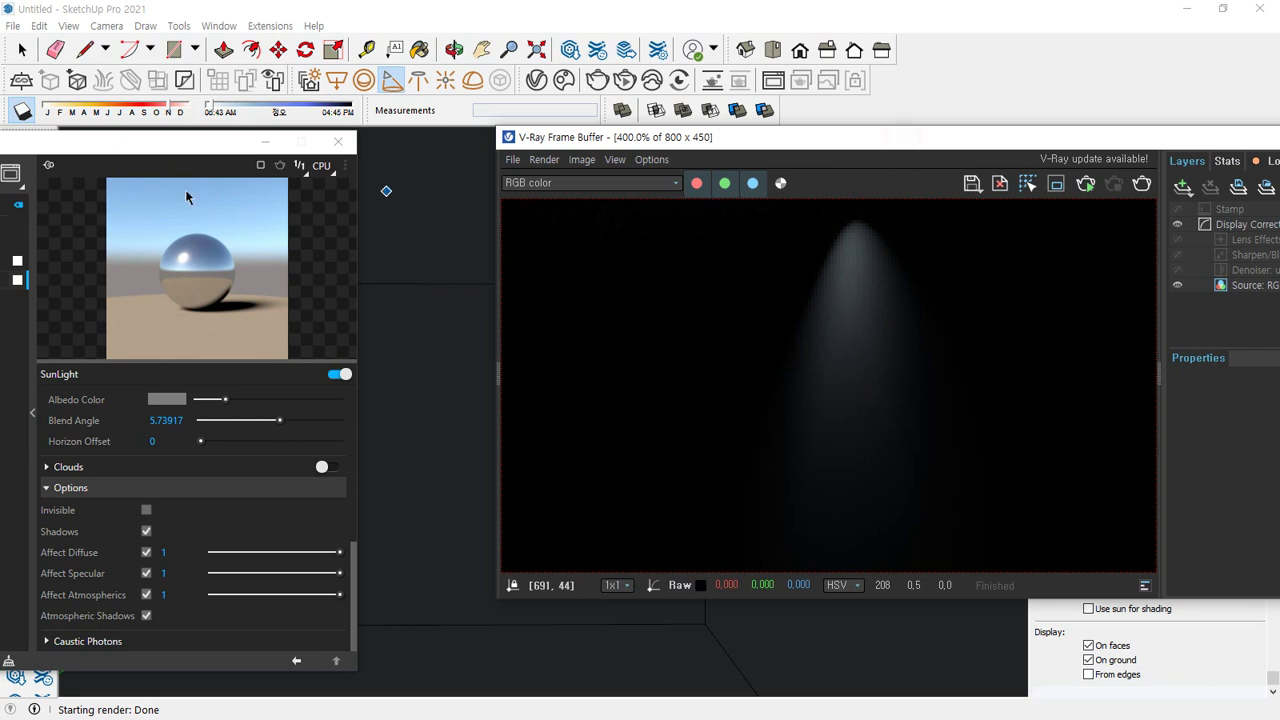
Bring the full Asset Editor into view and try to delete the SunLight entry from its light list
left_click_drag(72, 143, 453, 147)
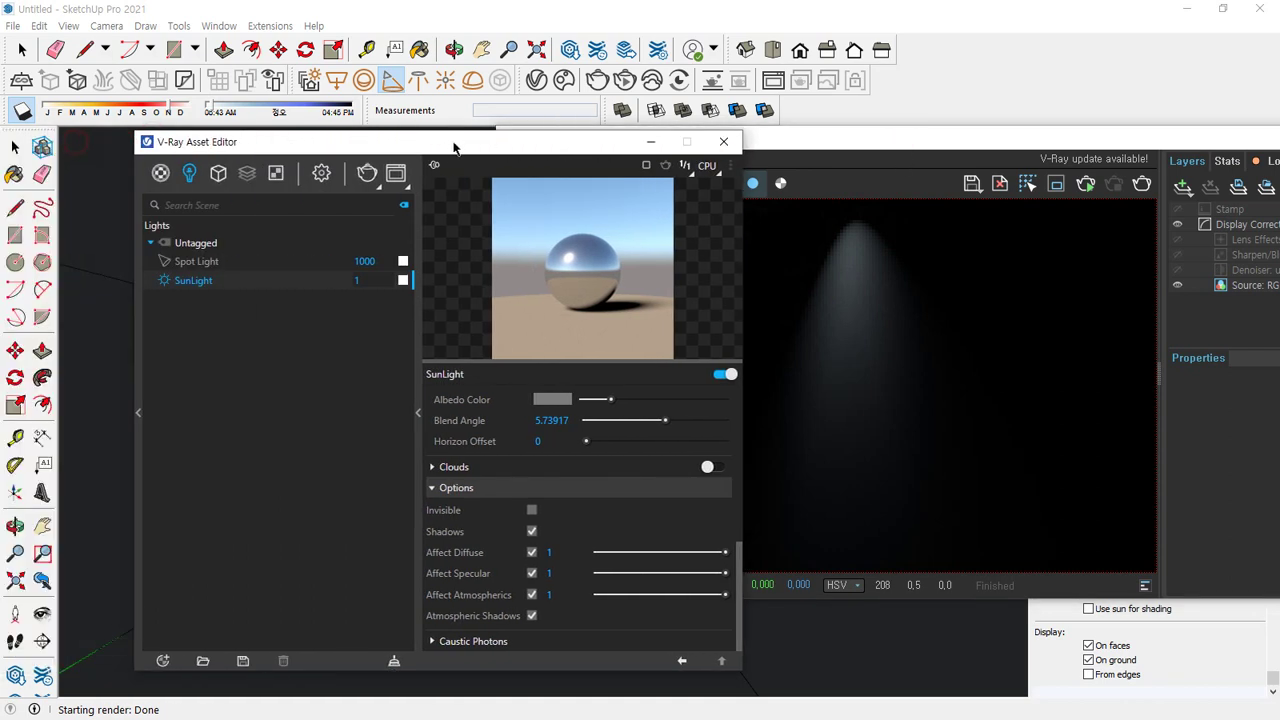
right_click(201, 292)
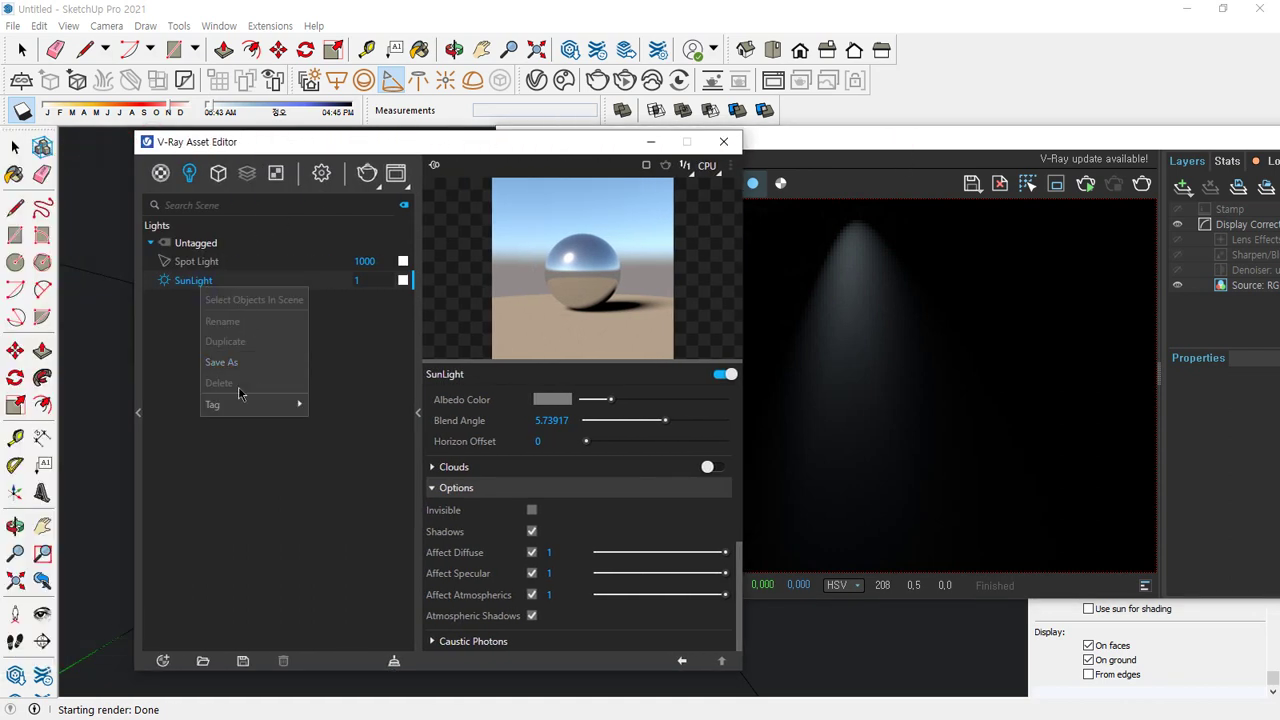
left_click(848, 281)
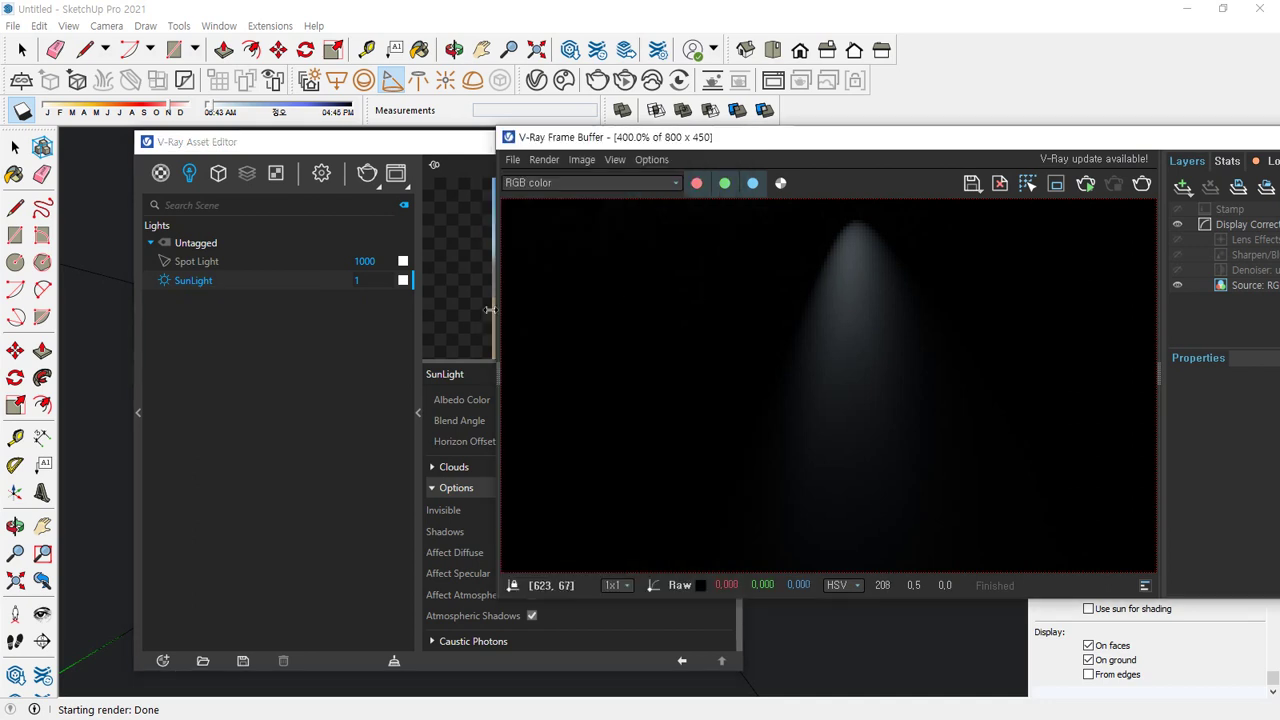
left_click(222, 355)
right_click(203, 287)
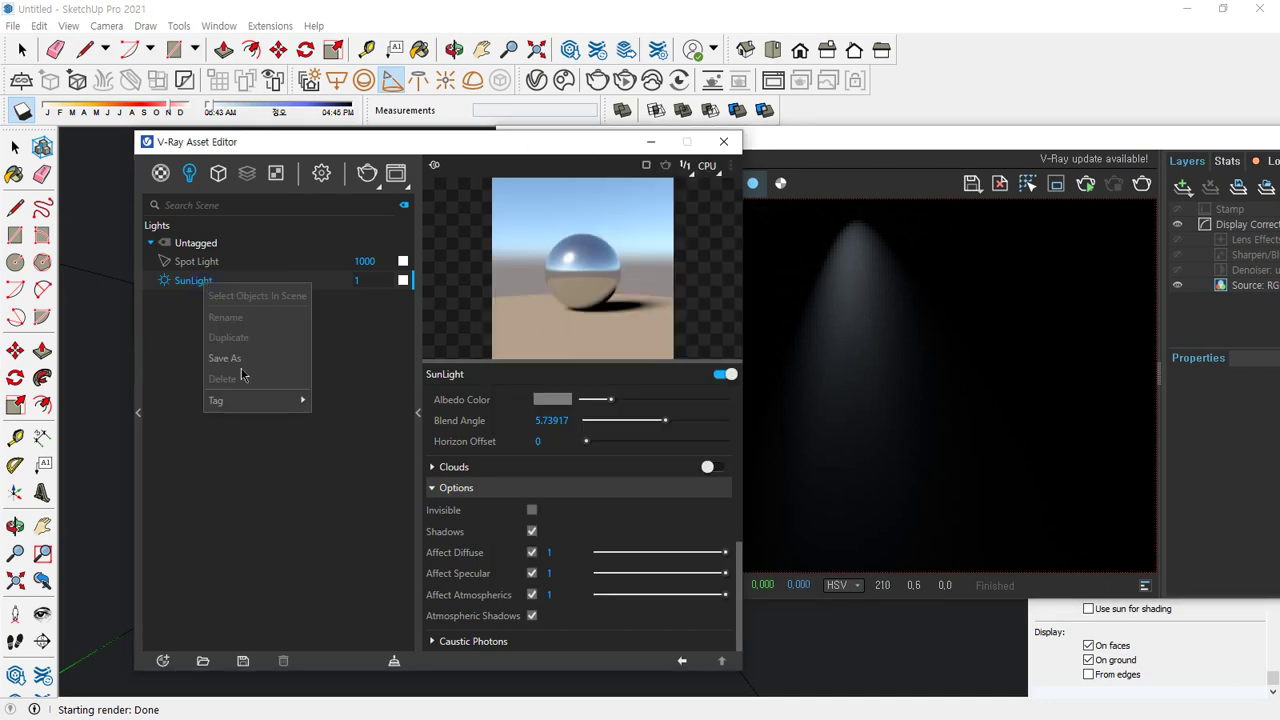
left_click(977, 170)
left_click_drag(978, 141, 741, 280)
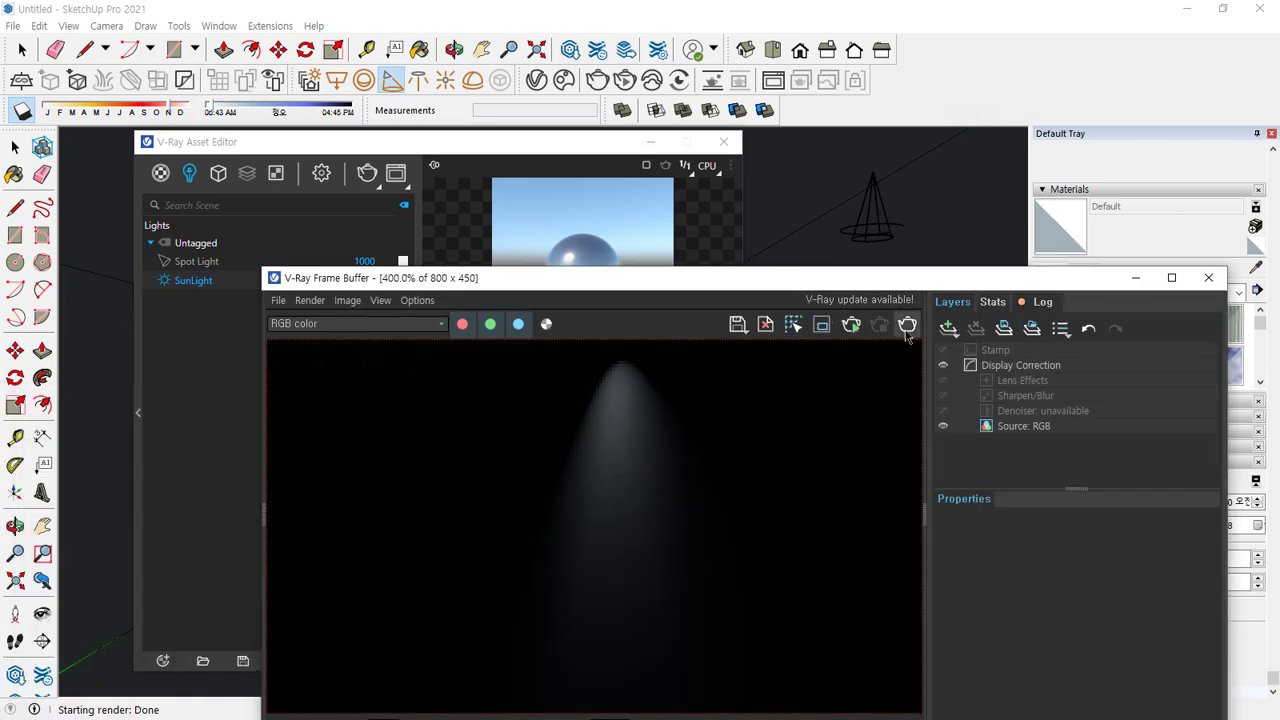
left_click(205, 282)
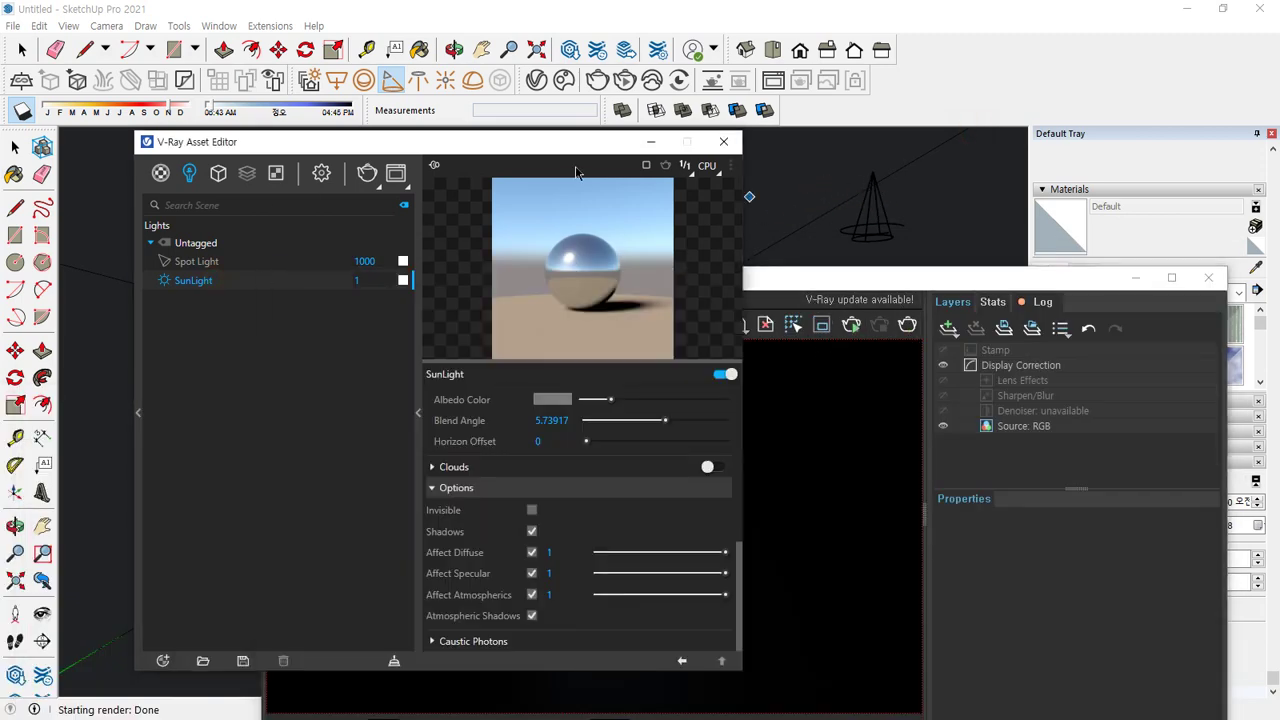
right_click(229, 279)
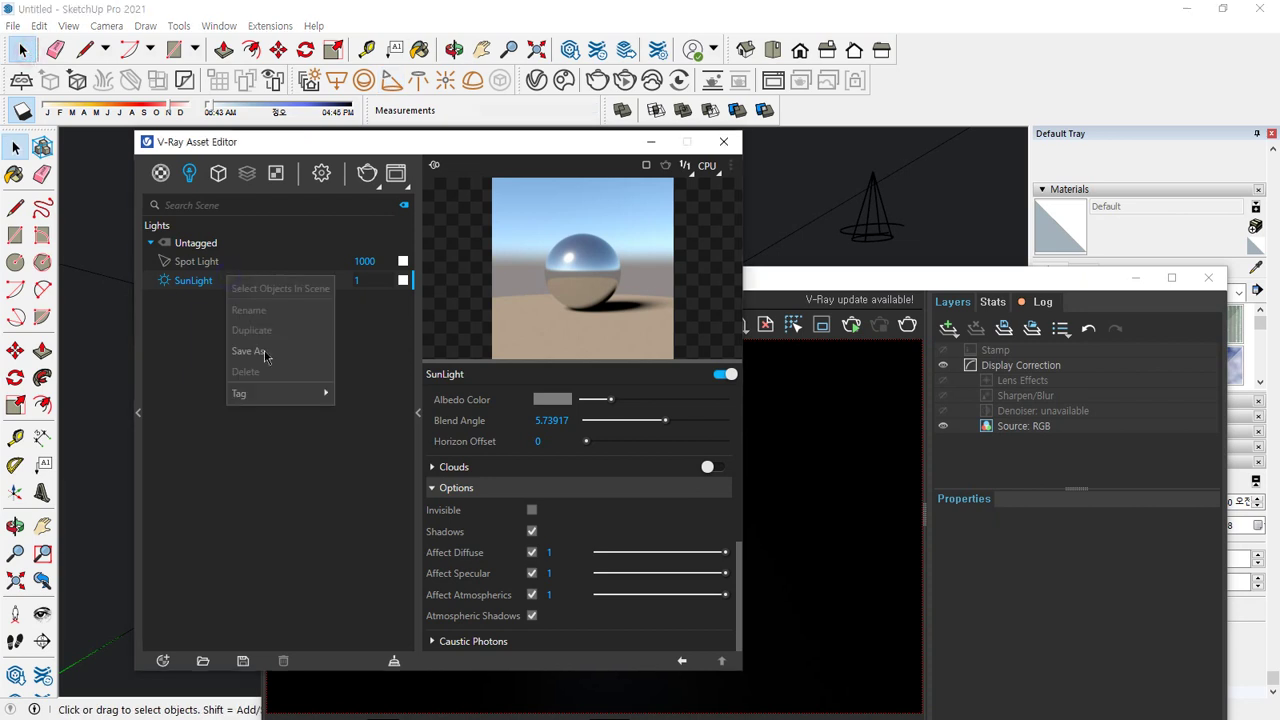
left_click(880, 248)
right_click(202, 285)
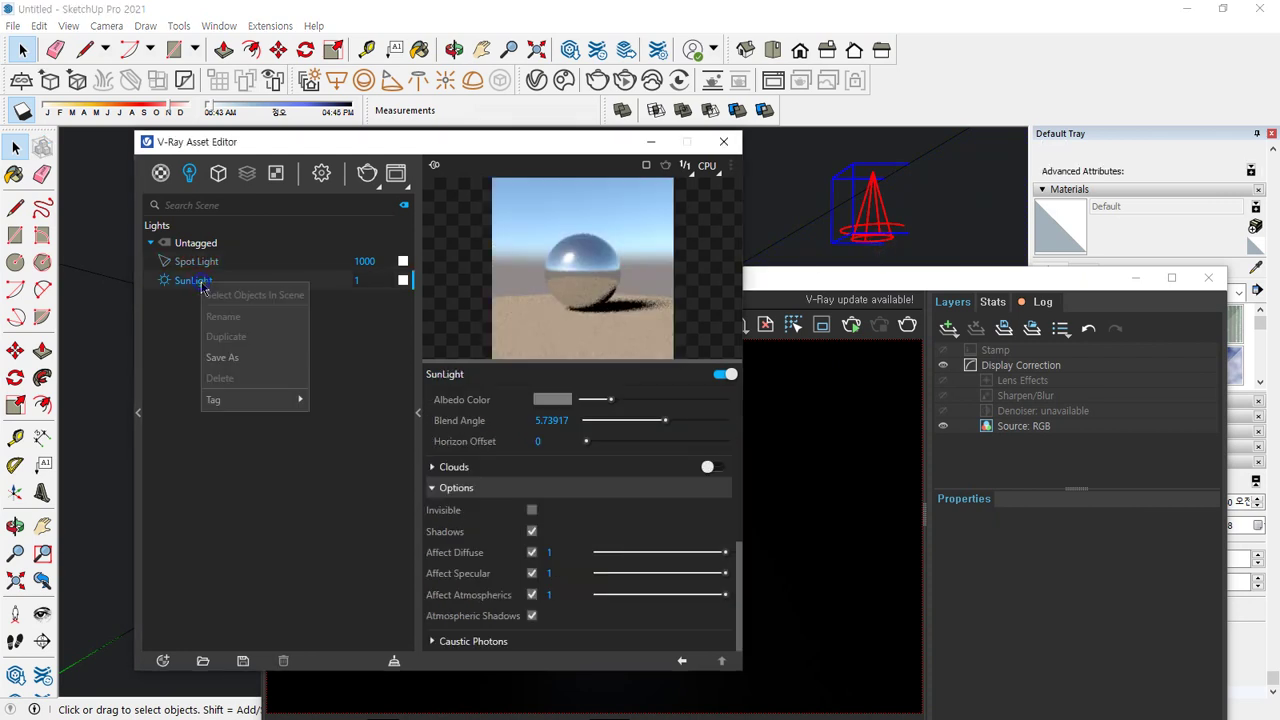
left_click(310, 506)
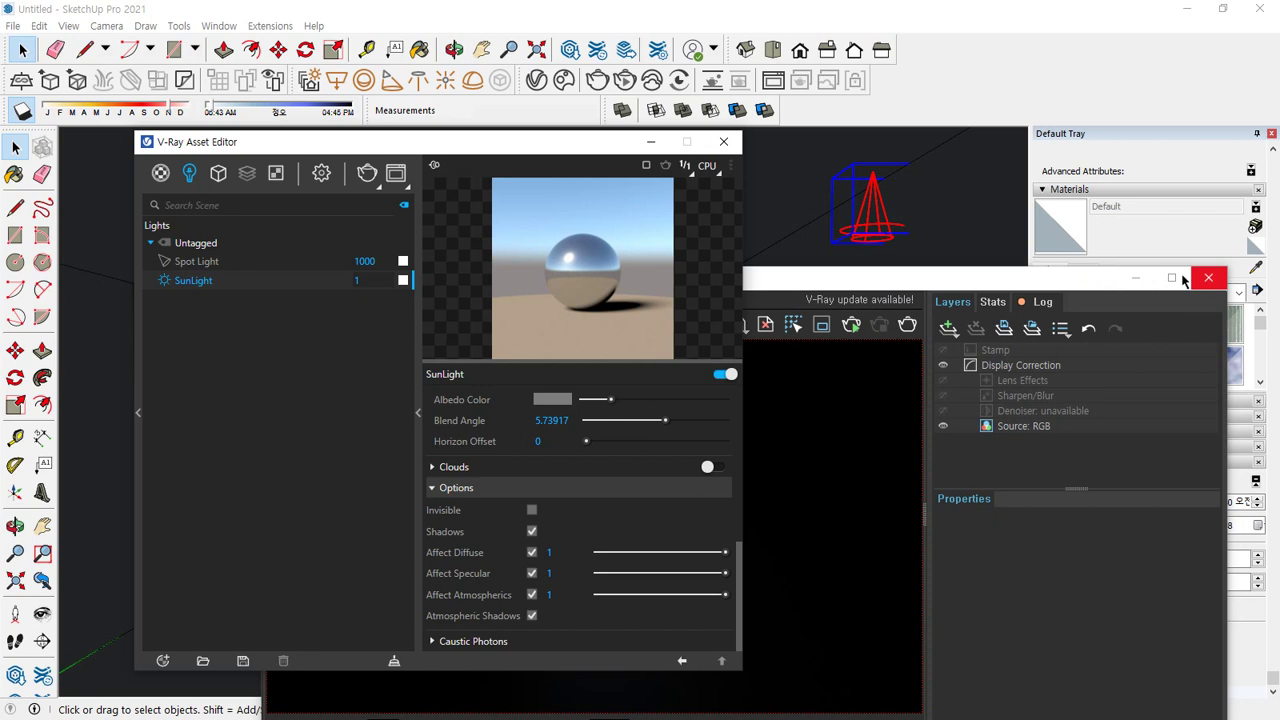
left_click(85, 50)
left_click(20, 50)
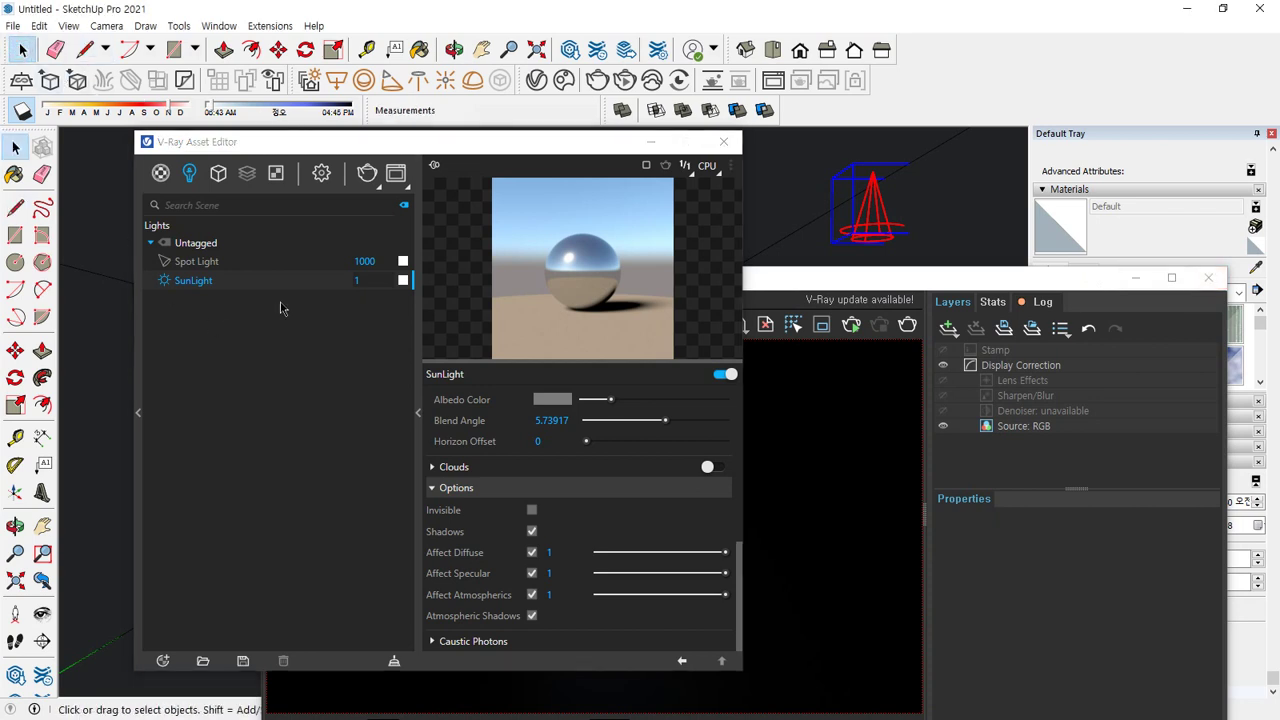
Delete the spot light from the model and permanently remove its asset from the Asset Editor's light list
left_click(873, 206)
key("Delete")
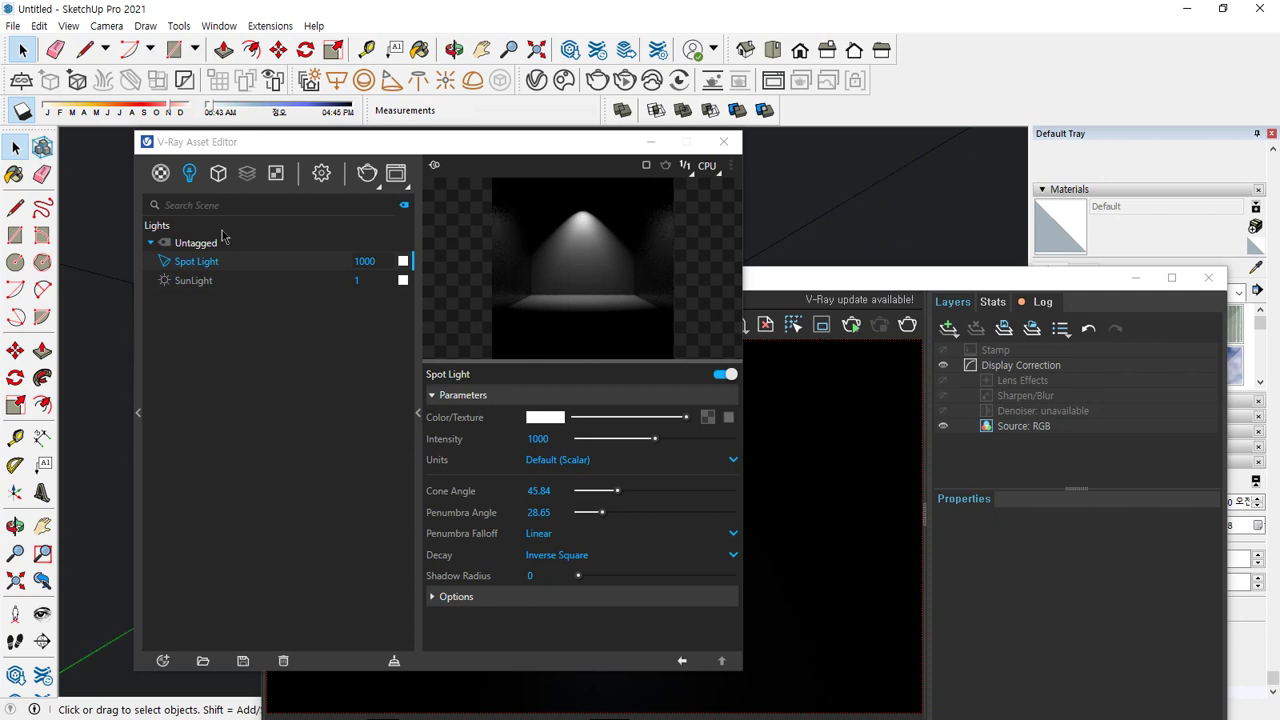
right_click(214, 262)
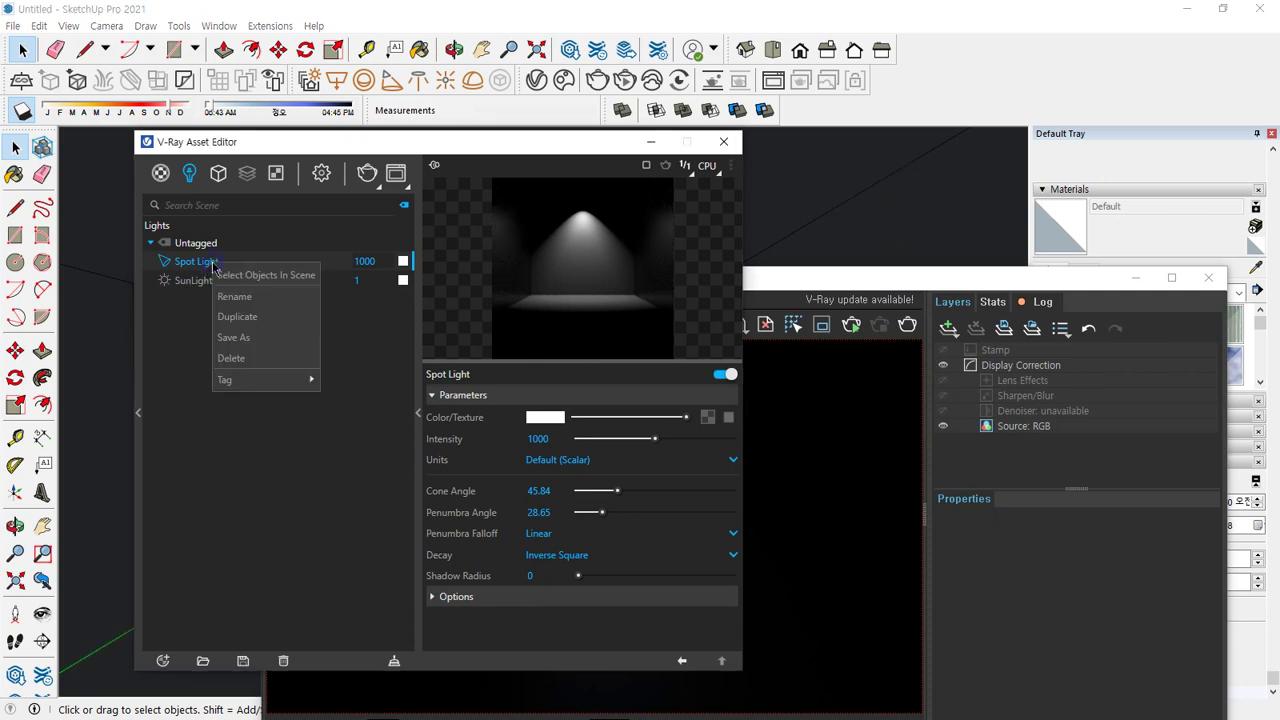
left_click(256, 356)
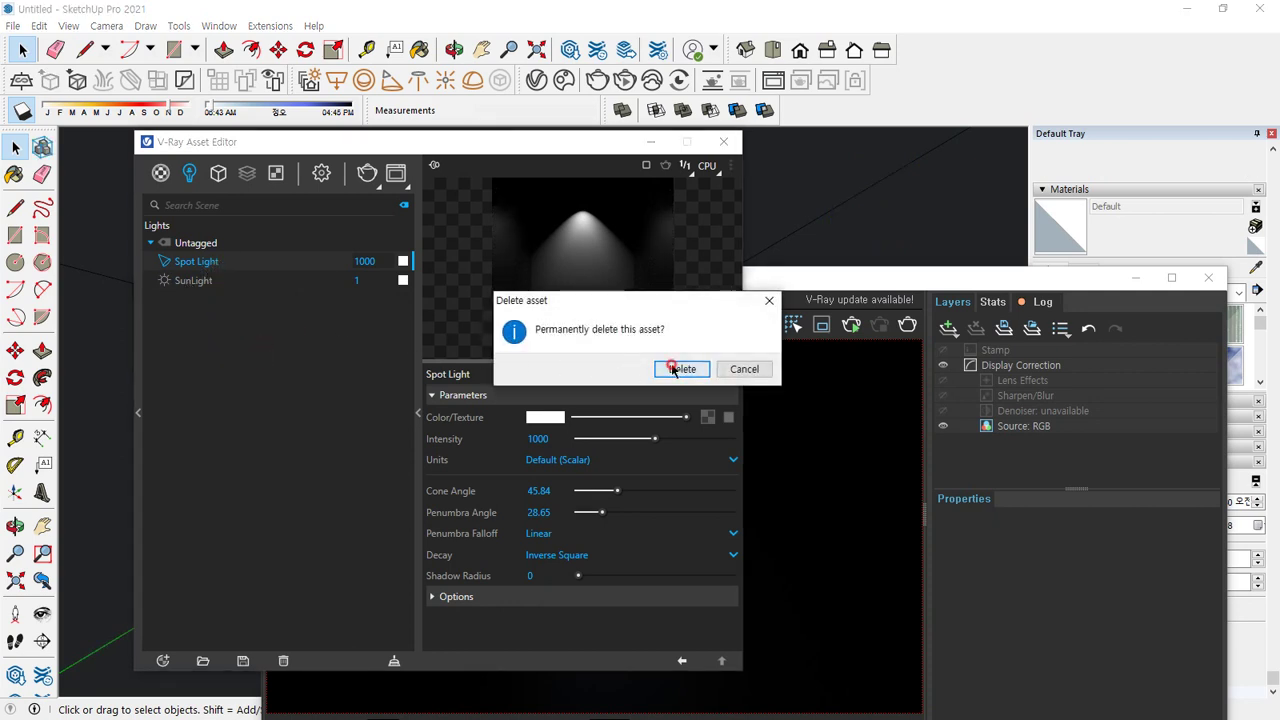
left_click(675, 368)
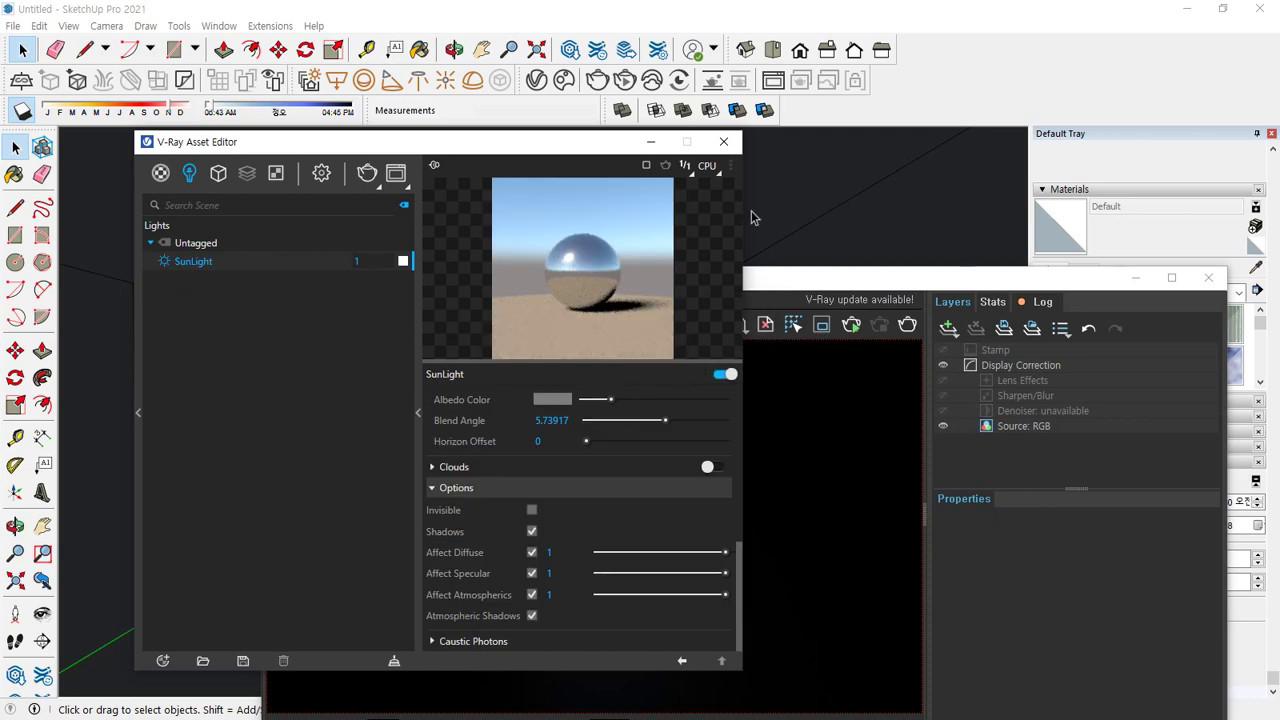
Place a spot light at the ceiling edge of the right wall, aimed down the wall, with a cone angle about 61 and penumbra angle about 28
left_click(1016, 280)
left_click(454, 49)
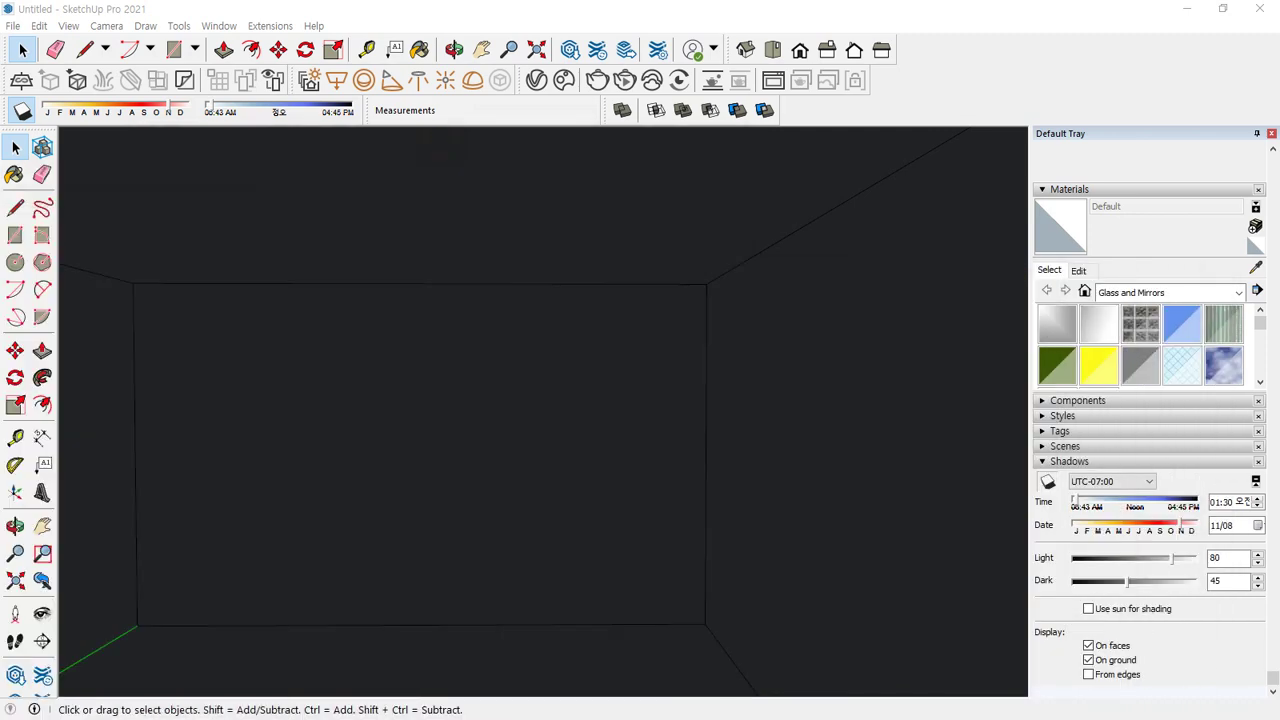
left_click(391, 80)
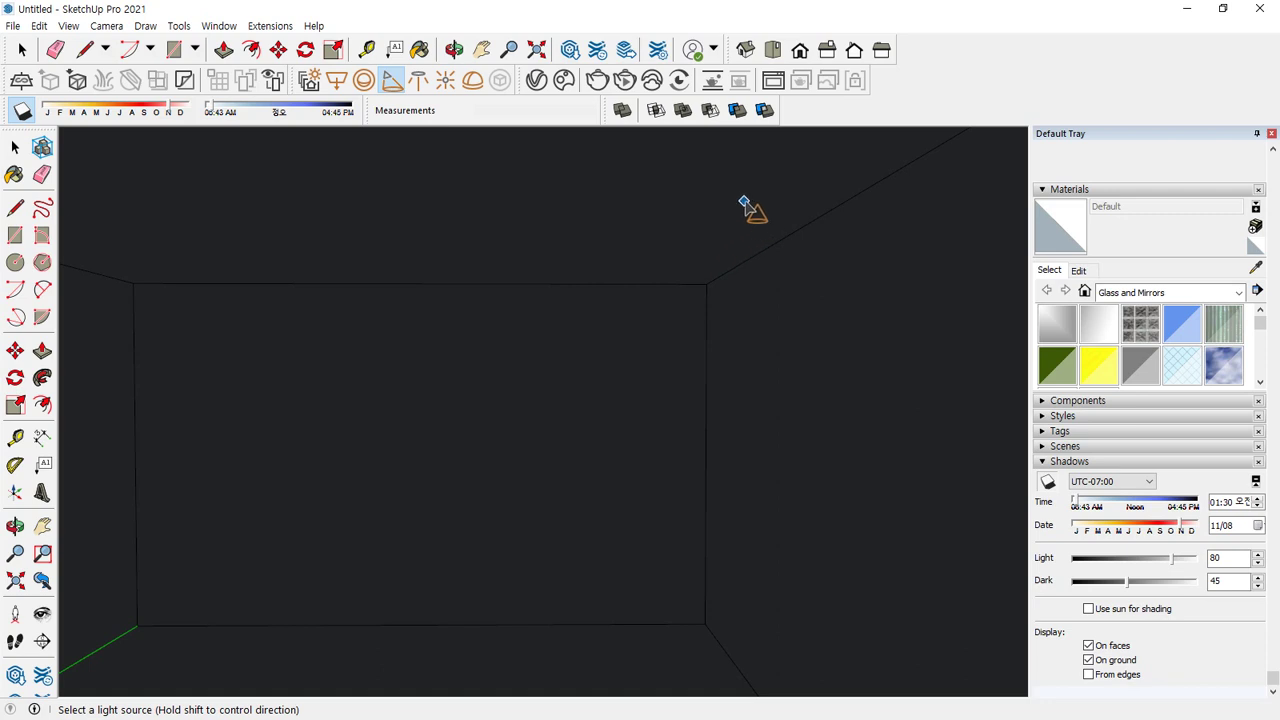
left_click(808, 209)
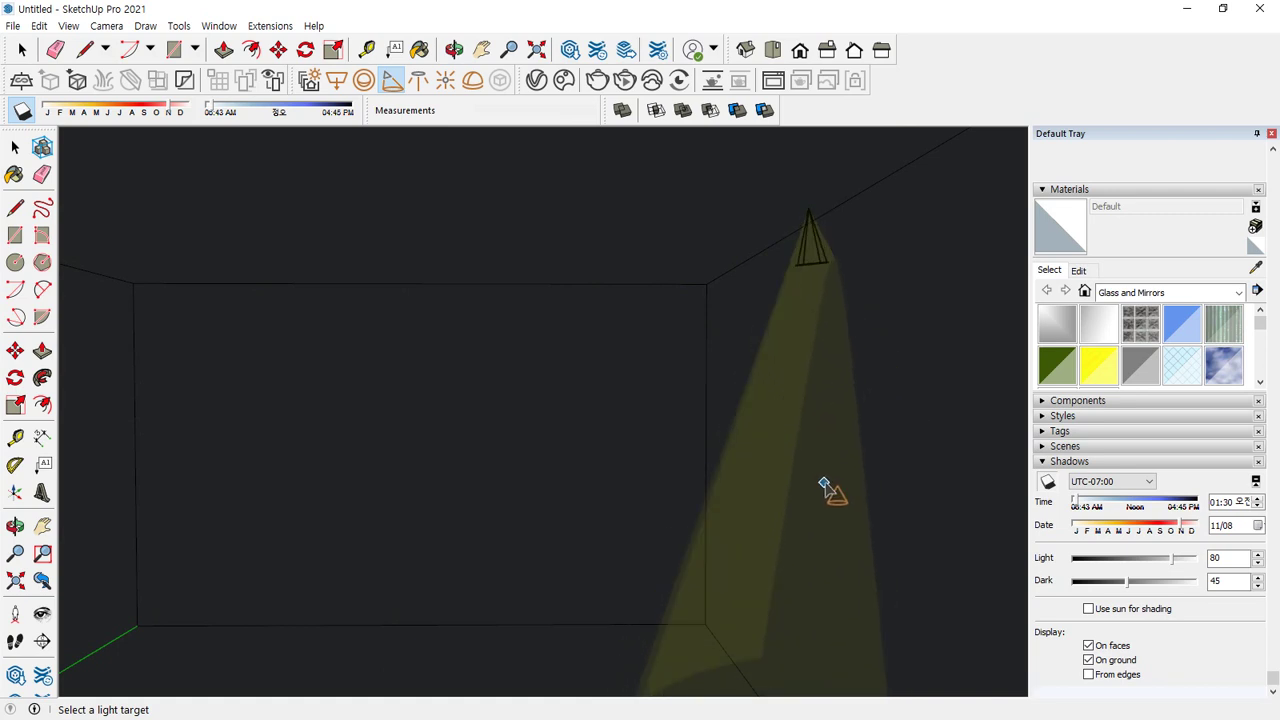
left_click(824, 485)
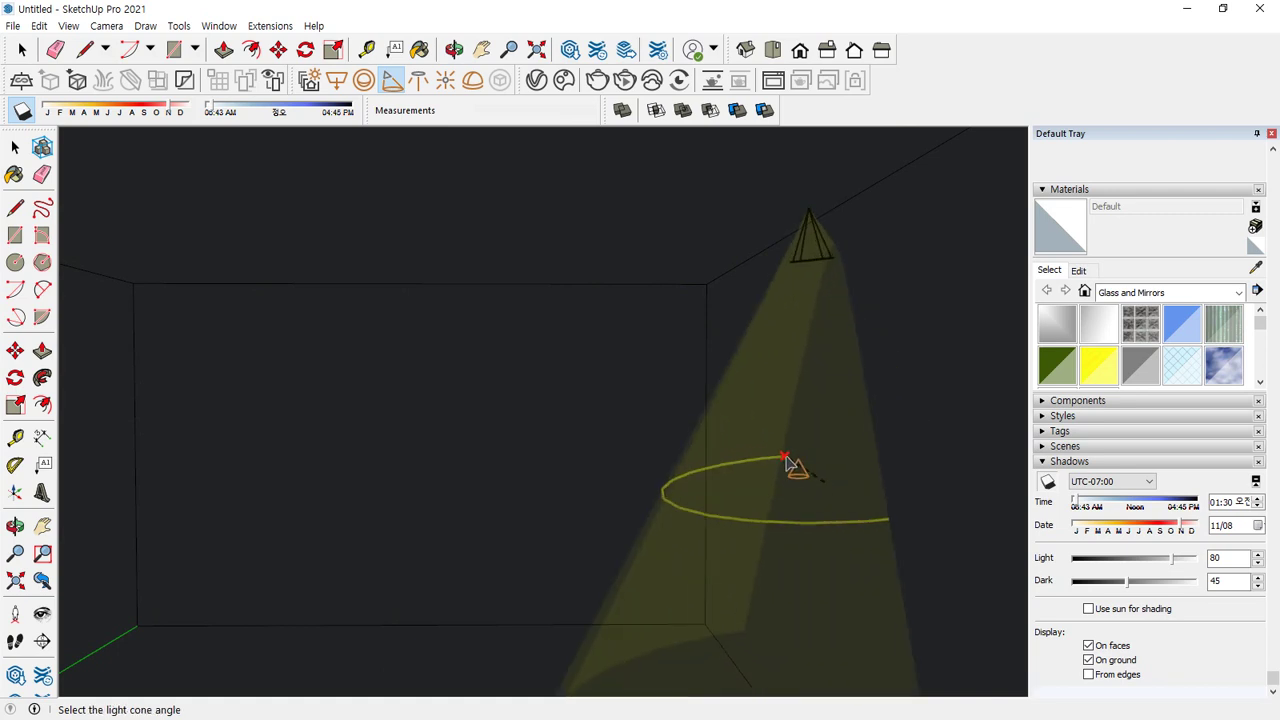
left_click(790, 460)
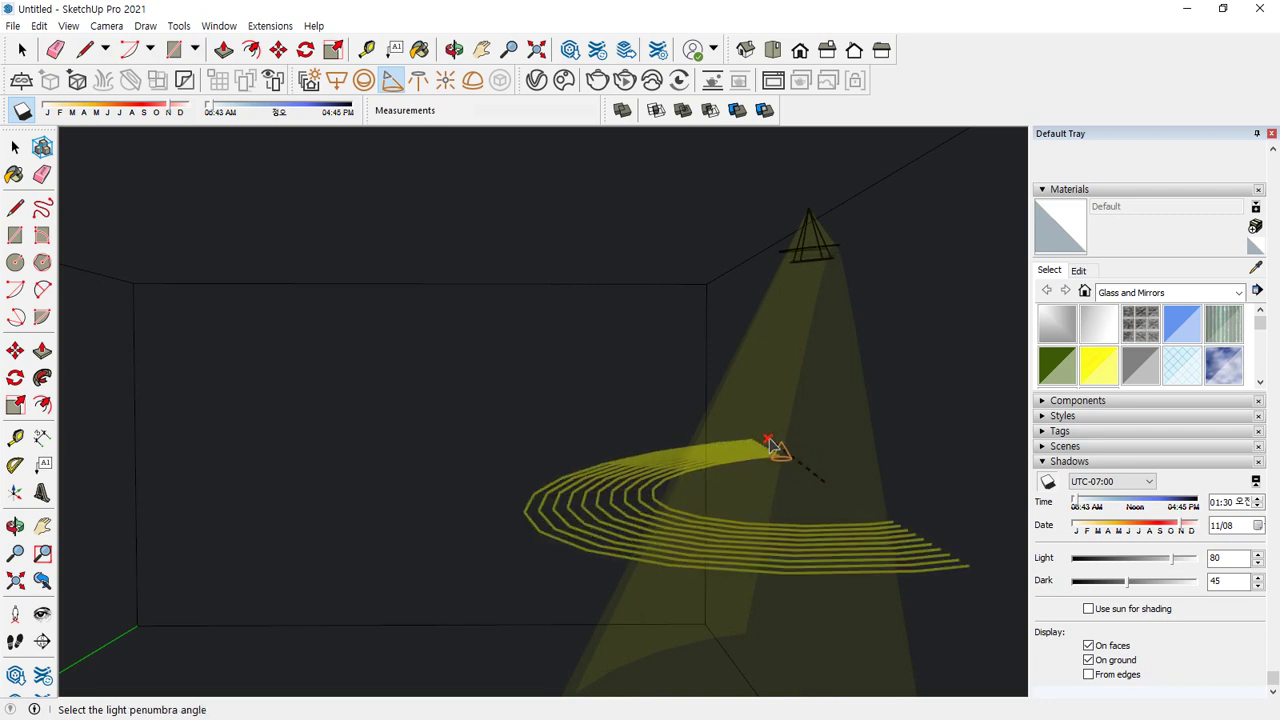
left_click(790, 451)
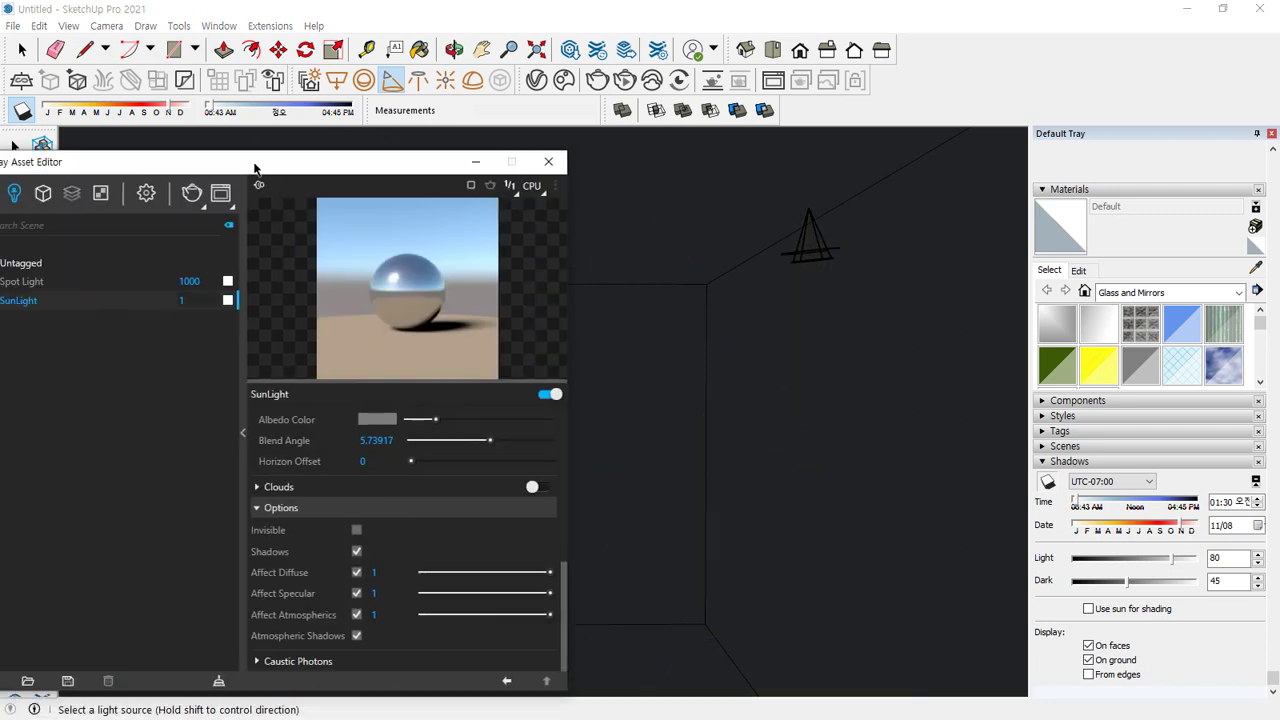
Render the room with the spot light, then set the light's units to Radiance (W/m^2/sr) in the Asset Editor
left_click(349, 146)
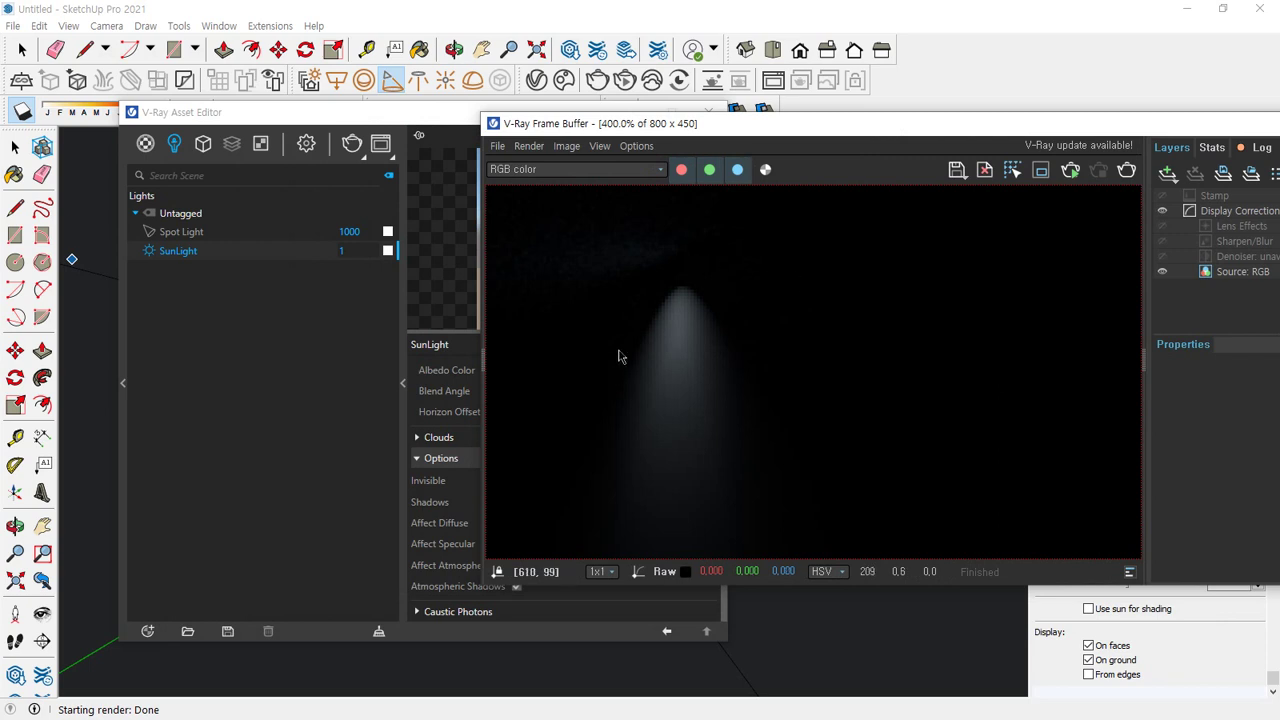
left_click(160, 358)
left_click(181, 231)
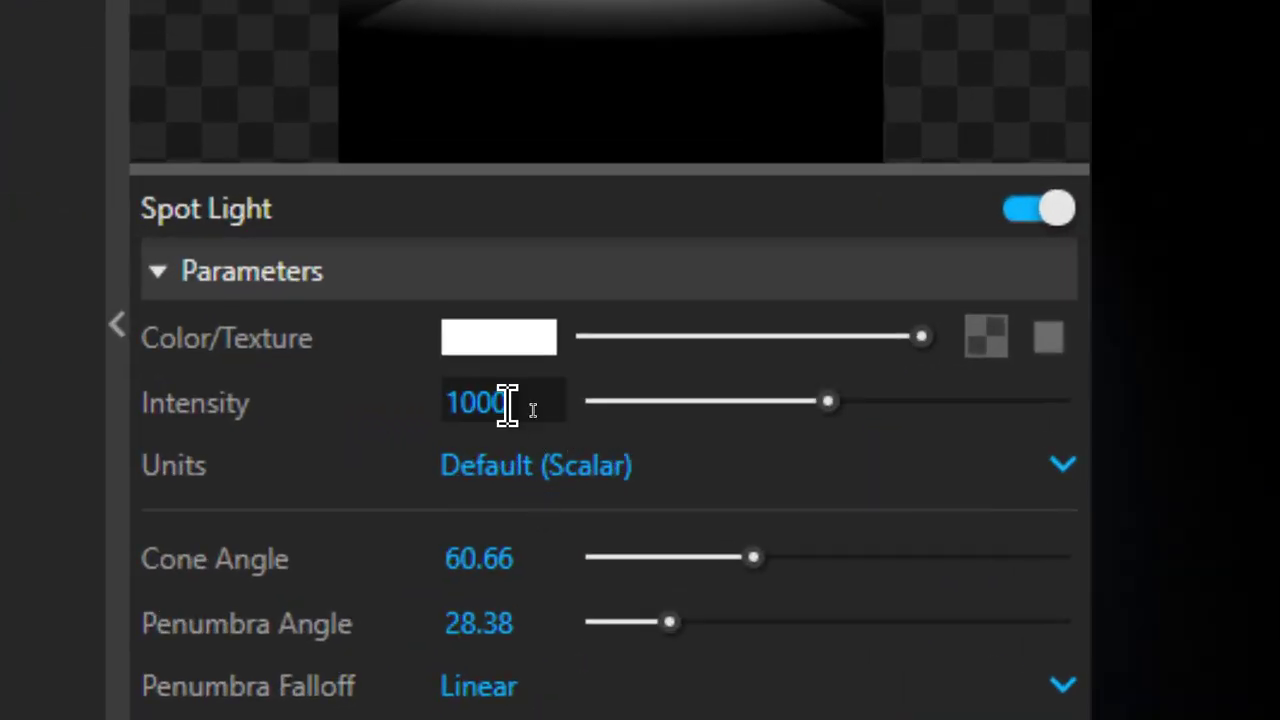
left_click(562, 480)
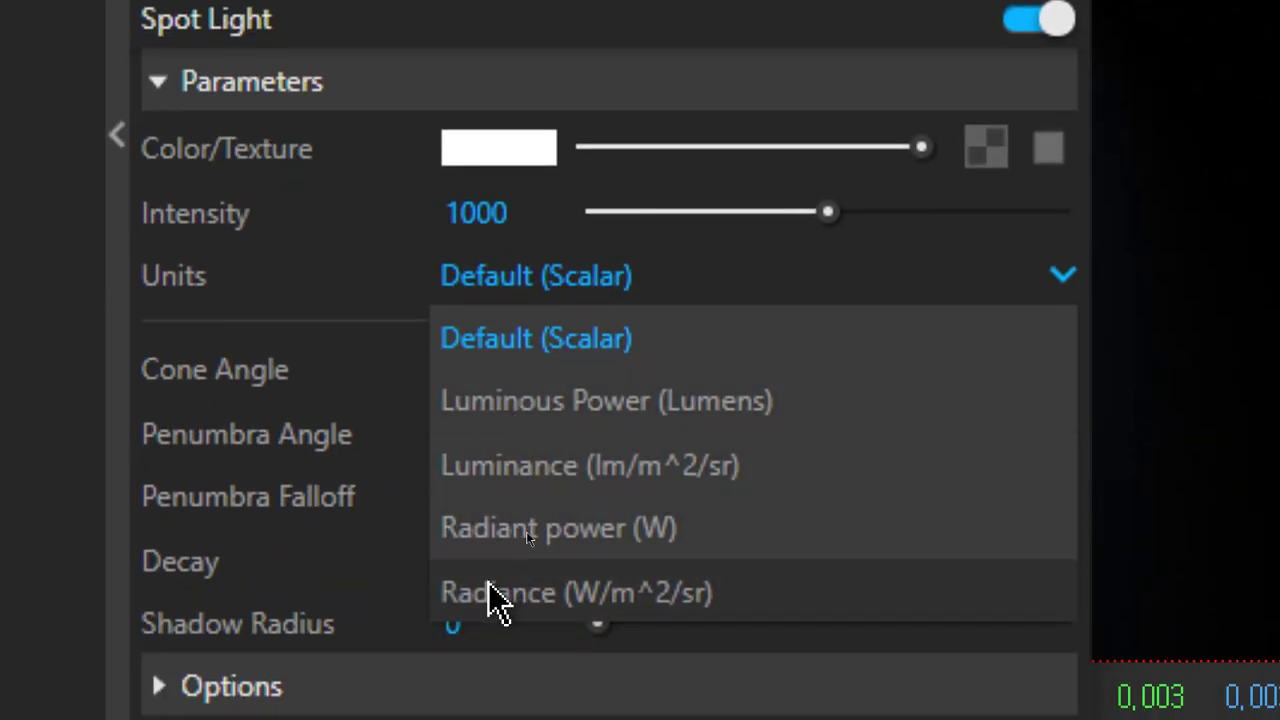
left_click(492, 592)
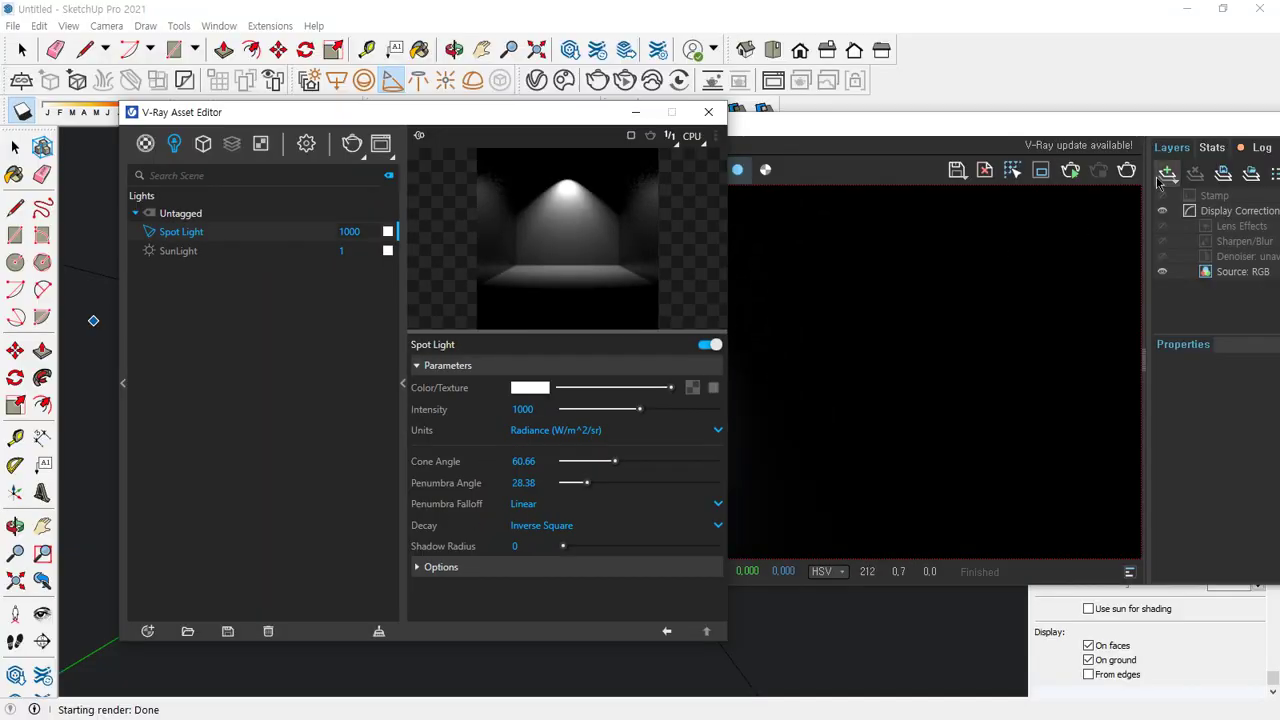
Test-render the room with the spot light in radiance units, then set the light's intensity to 2000
left_click(1127, 170)
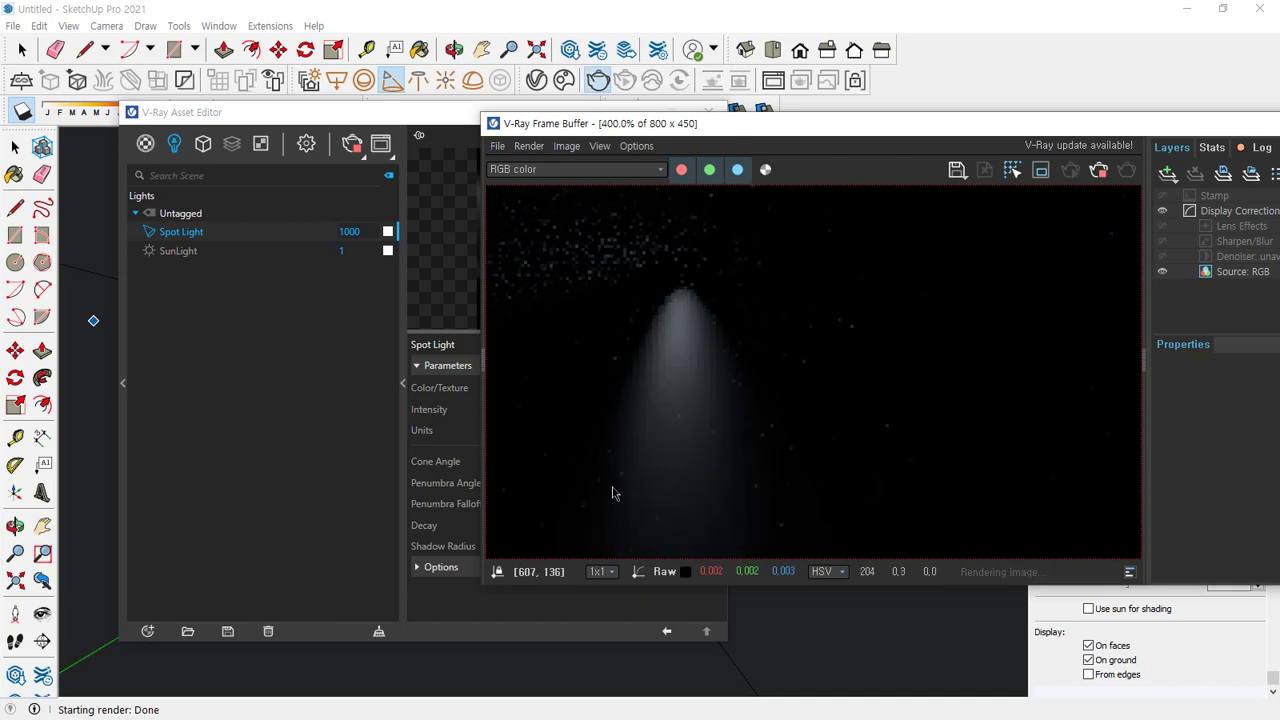
left_click(1098, 176)
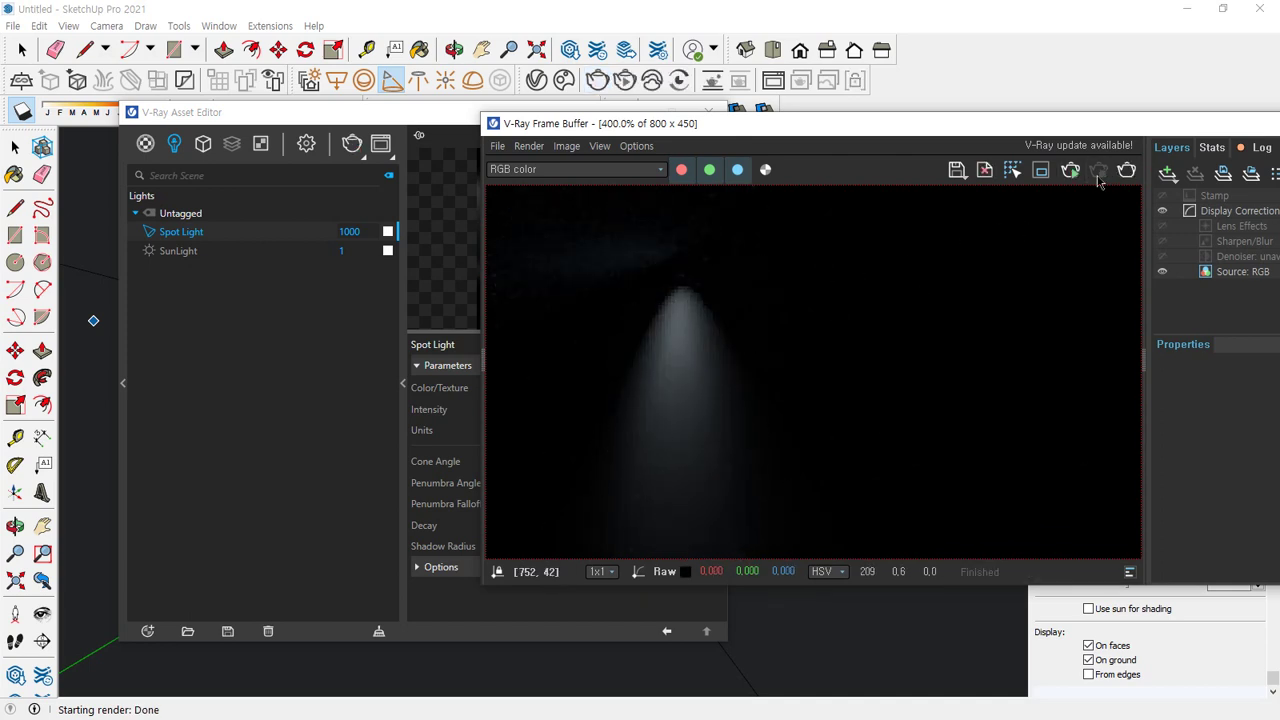
left_click(345, 402)
left_click(525, 409)
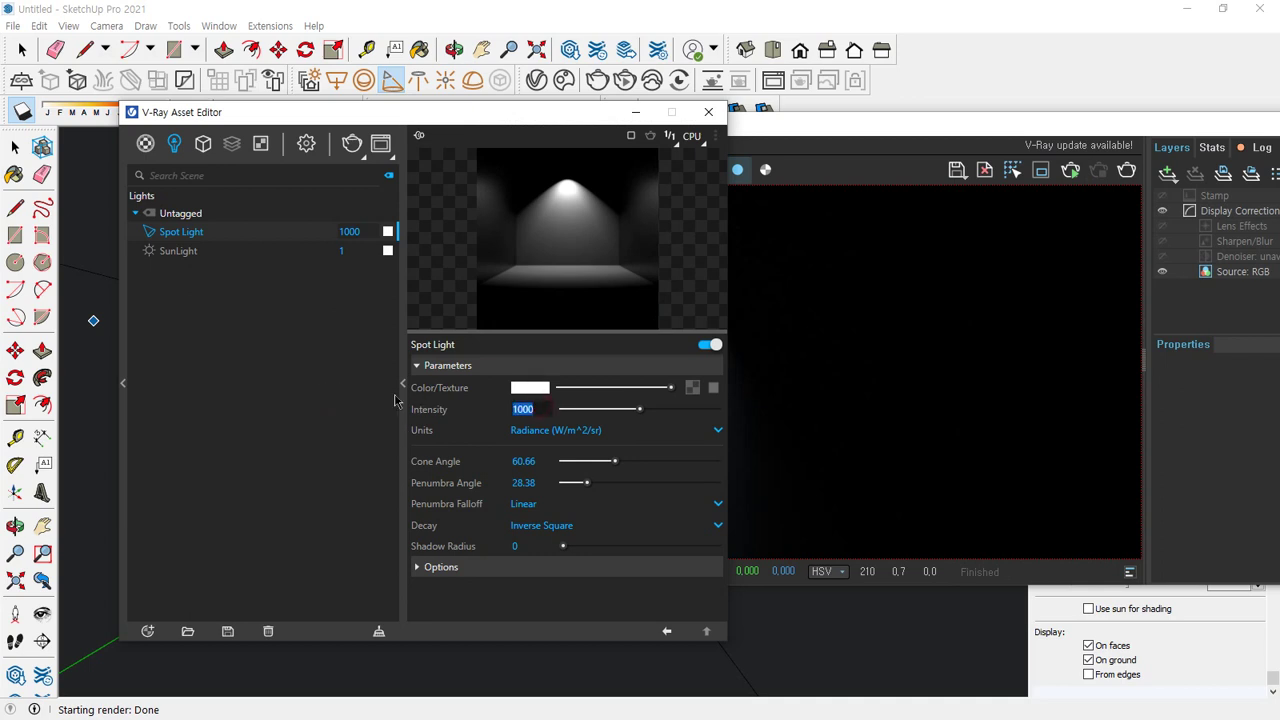
type("2000")
key("Return")
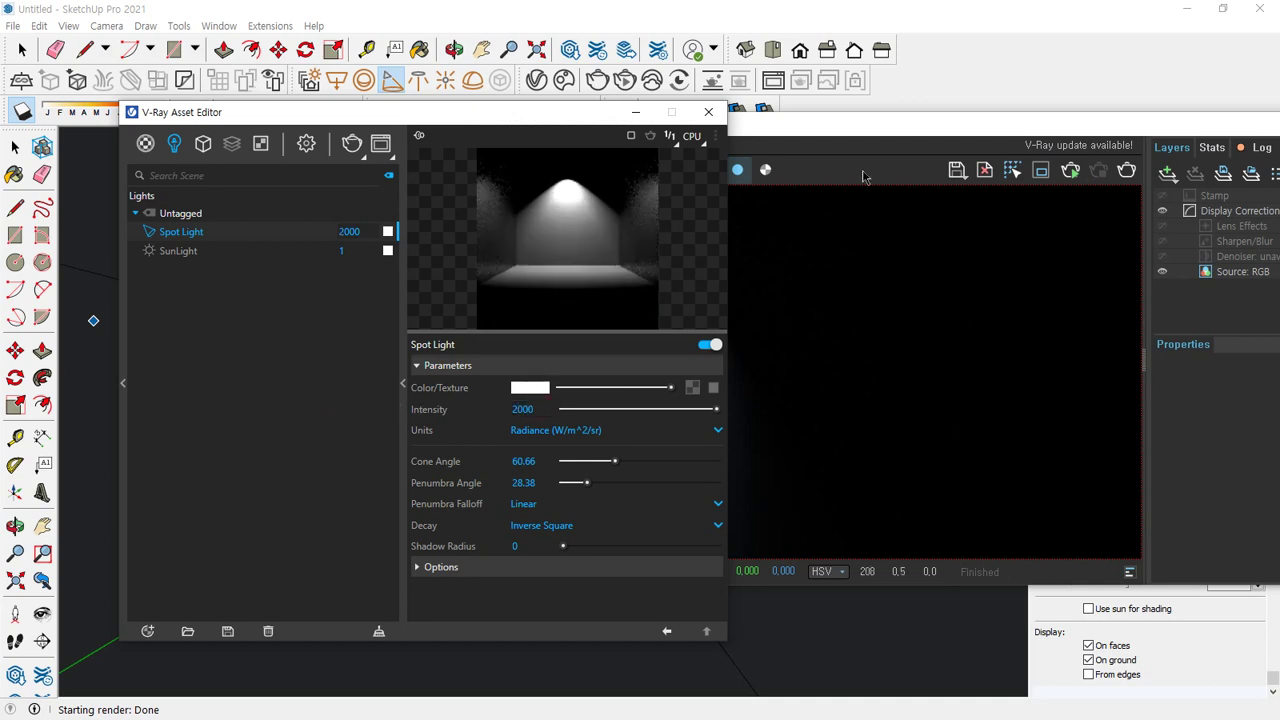
Render the room at the new intensity and examine the spot light's beam up close, then return to the light's parameters
left_click(1126, 172)
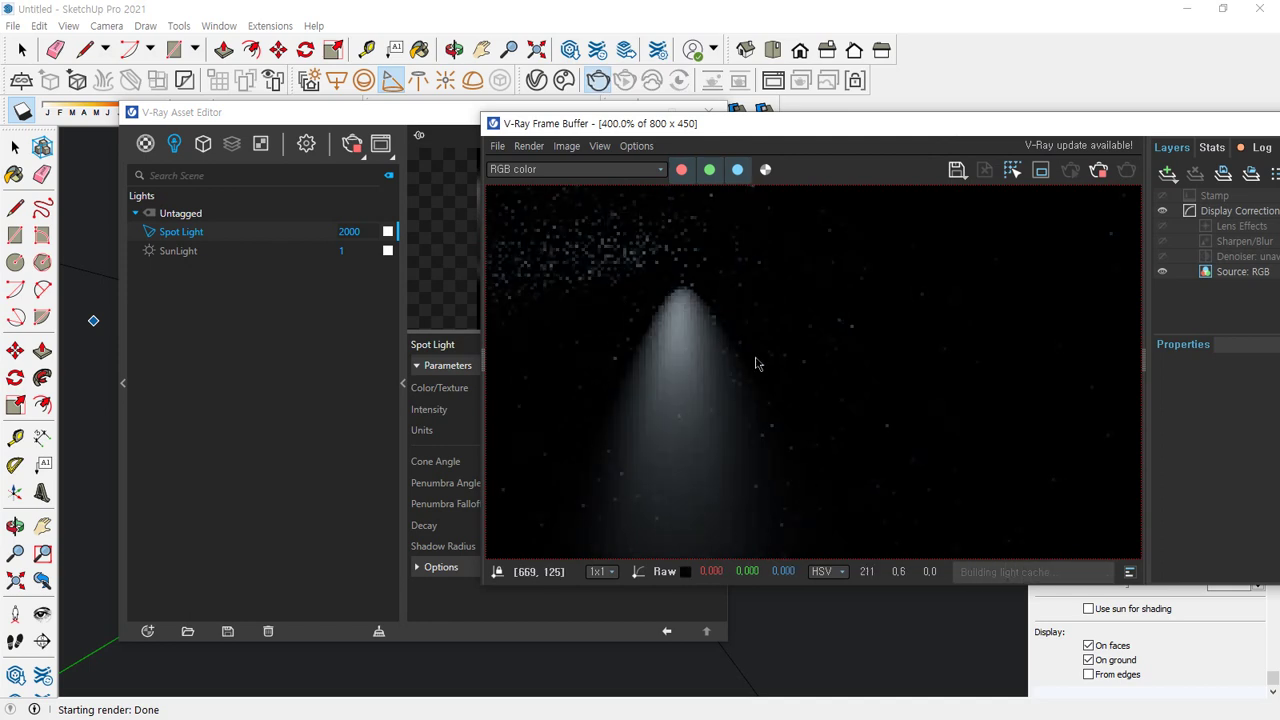
scroll(629, 417, "up", 1)
scroll(700, 377, "down", 1)
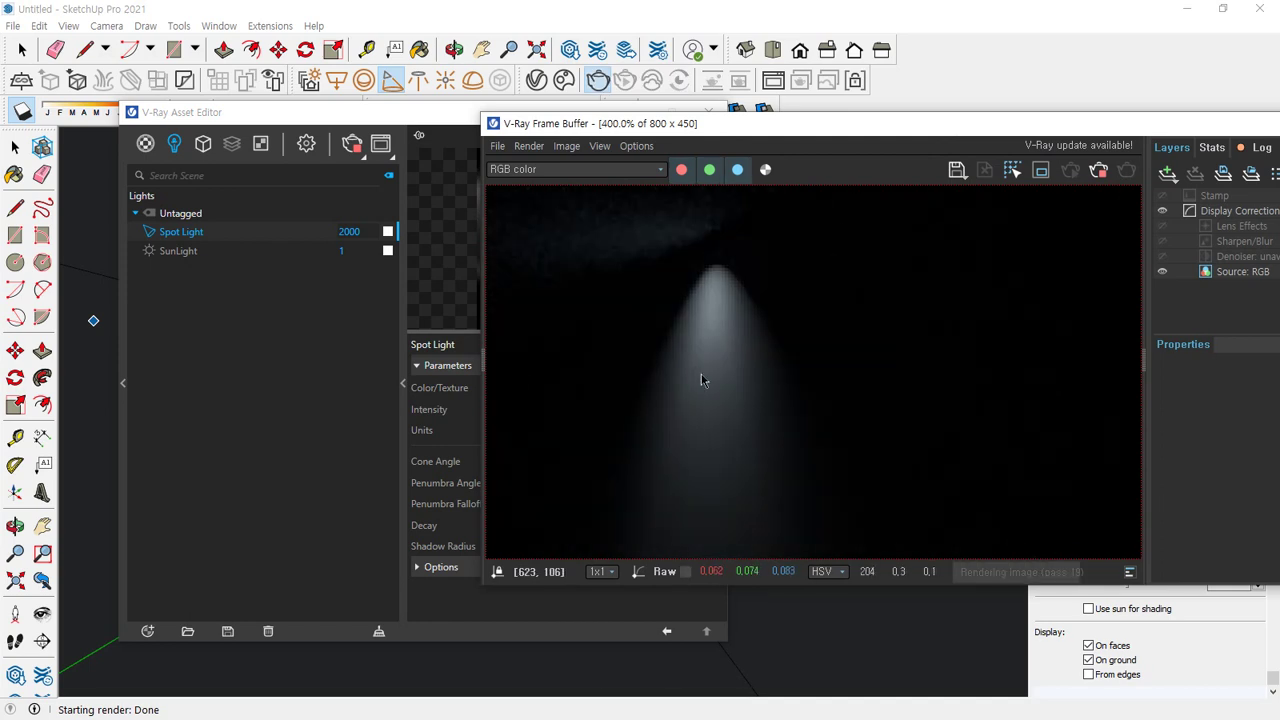
middle_click_drag(700, 377, 851, 415)
scroll(825, 401, "up", 1)
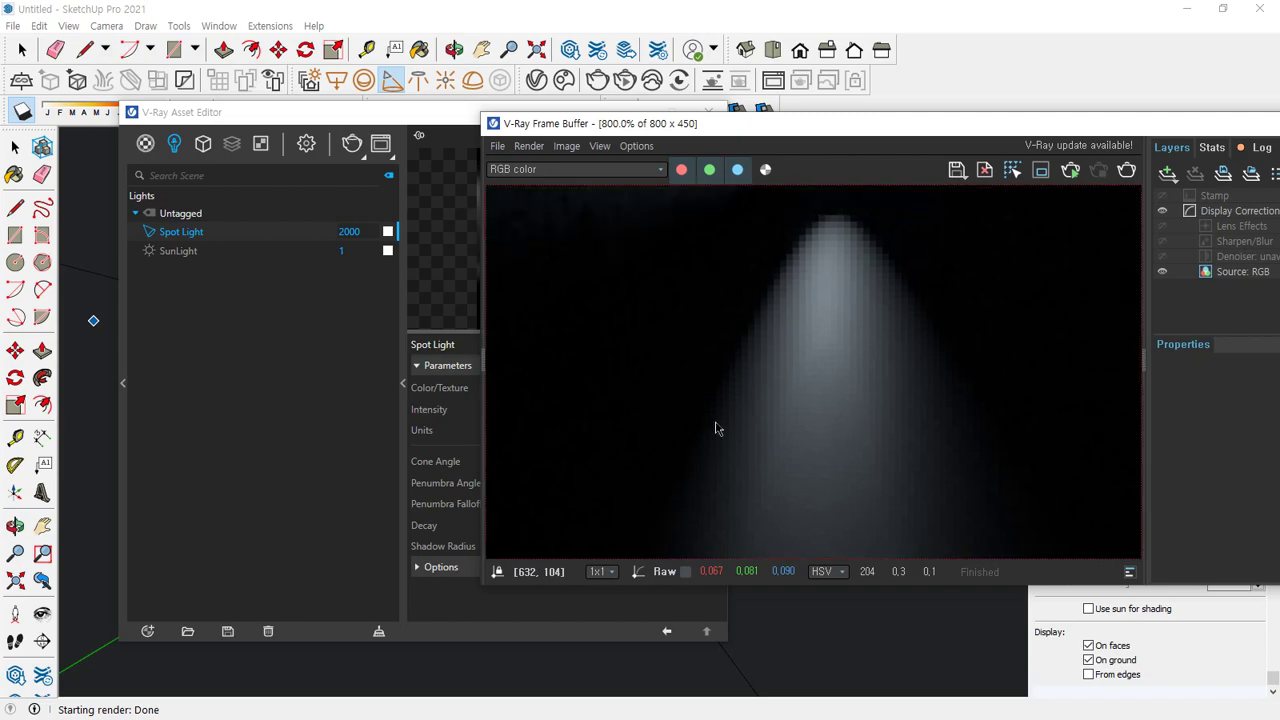
left_click(293, 436)
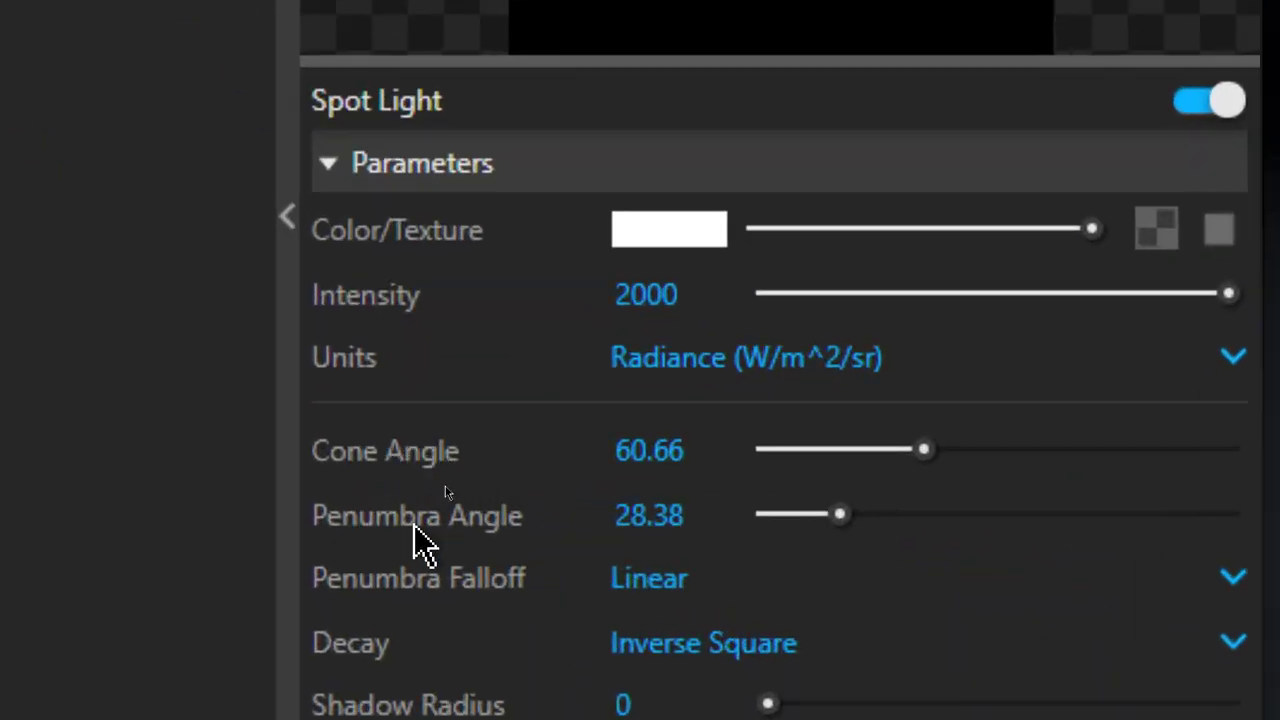
mouse_move(405, 620)
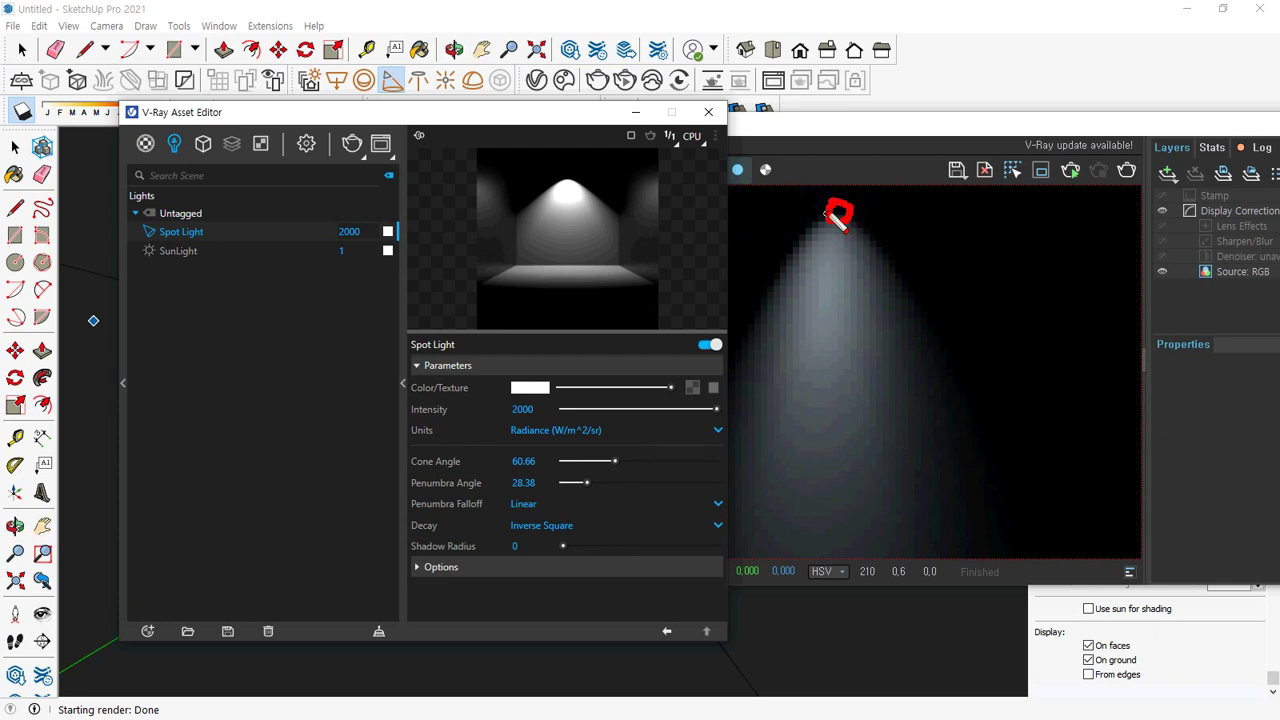
mouse_move(825, 211)
left_mouse_down()
mouse_move(822, 224)
mouse_move(866, 228)
mouse_move(804, 233)
mouse_move(742, 404)
mouse_move(760, 394)
left_mouse_up()
mouse_move(863, 232)
left_mouse_down()
mouse_move(913, 396)
mouse_move(938, 428)
mouse_move(905, 425)
left_mouse_up()
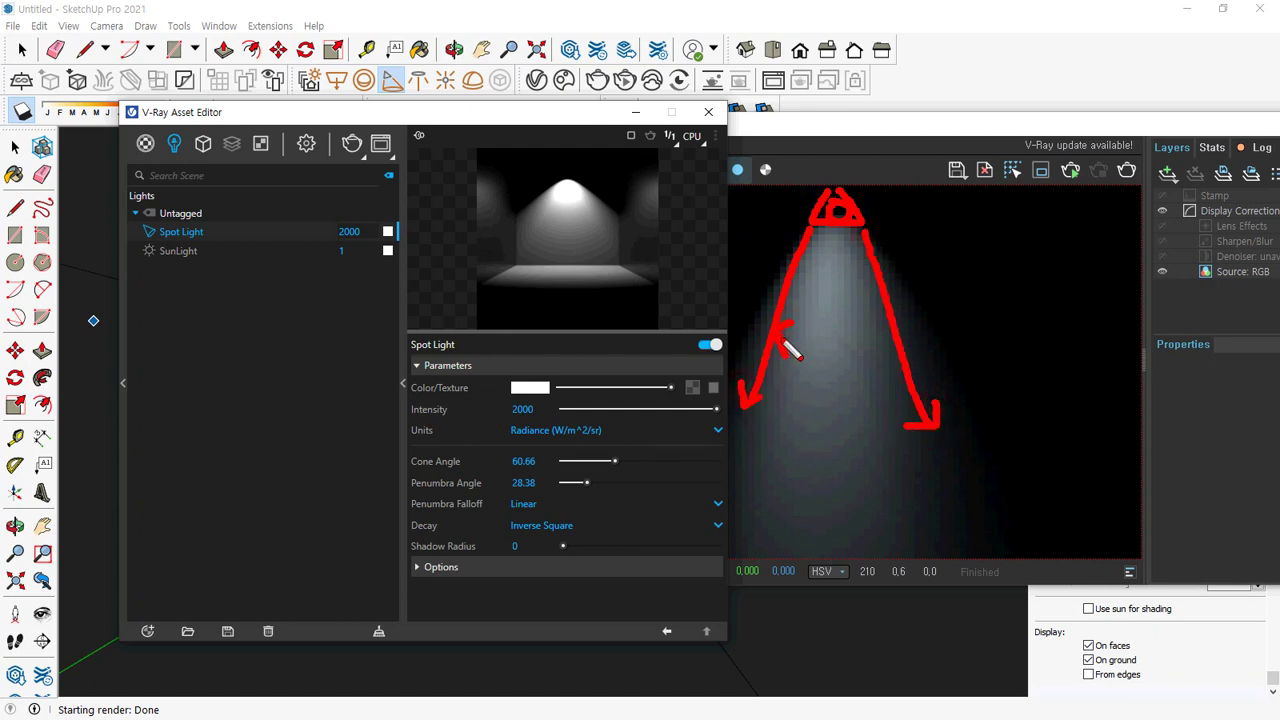
mouse_move(786, 343)
left_mouse_down()
mouse_move(866, 347)
mouse_move(876, 361)
left_mouse_up()
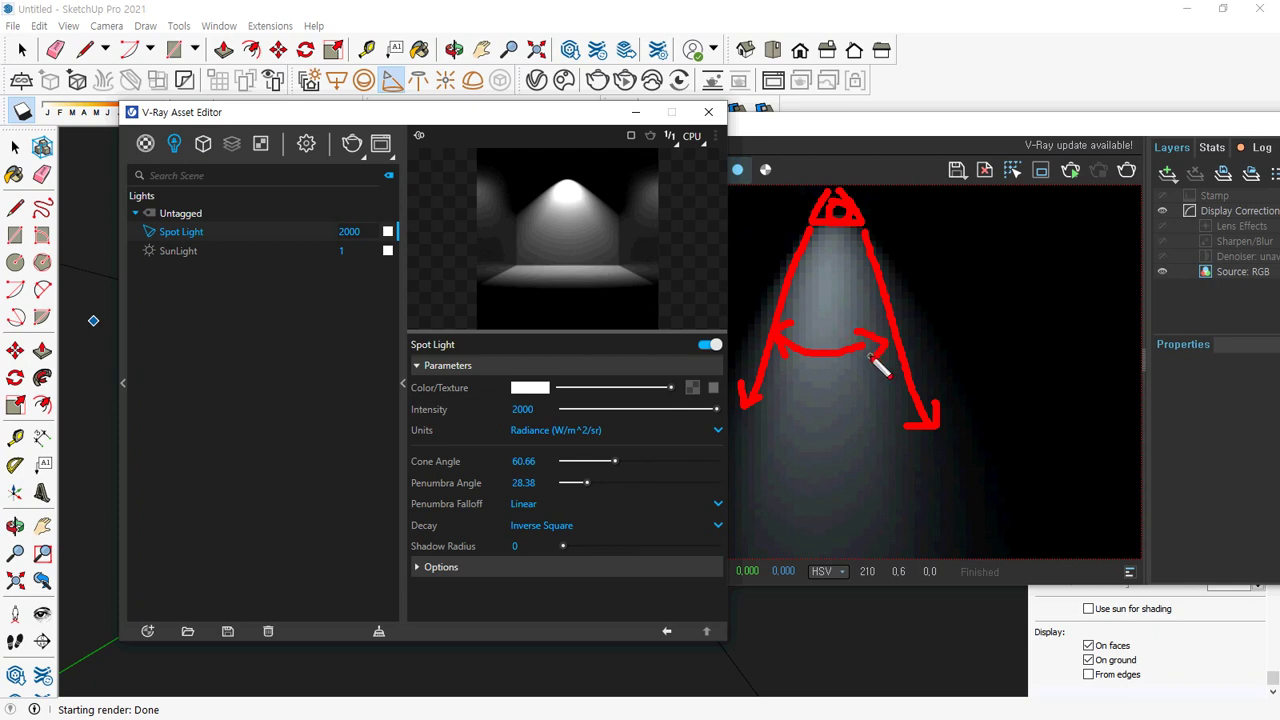
mouse_move(838, 342)
left_mouse_down()
mouse_move(864, 345)
mouse_move(795, 348)
mouse_move(875, 362)
mouse_move(808, 349)
mouse_move(788, 377)
left_mouse_up()
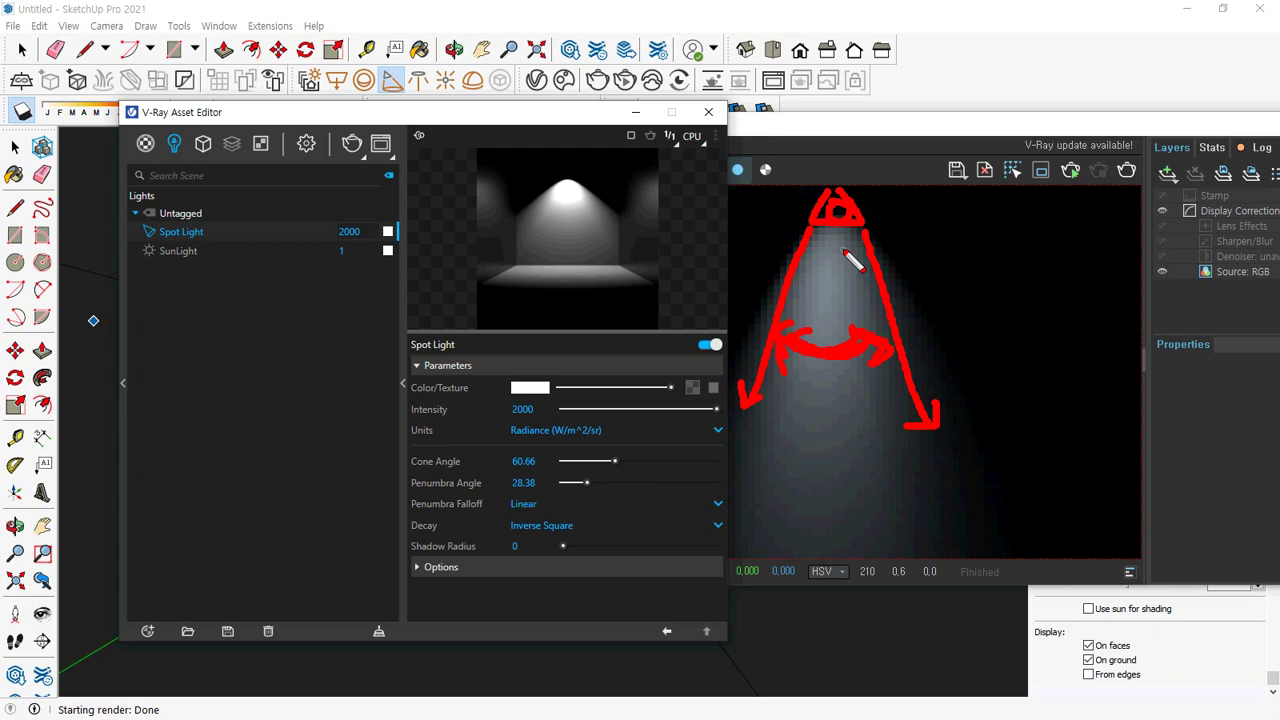
mouse_move(893, 318)
left_mouse_down()
mouse_move(935, 300)
mouse_move(927, 286)
mouse_move(930, 314)
left_mouse_up()
mouse_move(763, 312)
left_mouse_down()
mouse_move(737, 277)
mouse_move(713, 288)
left_mouse_up()
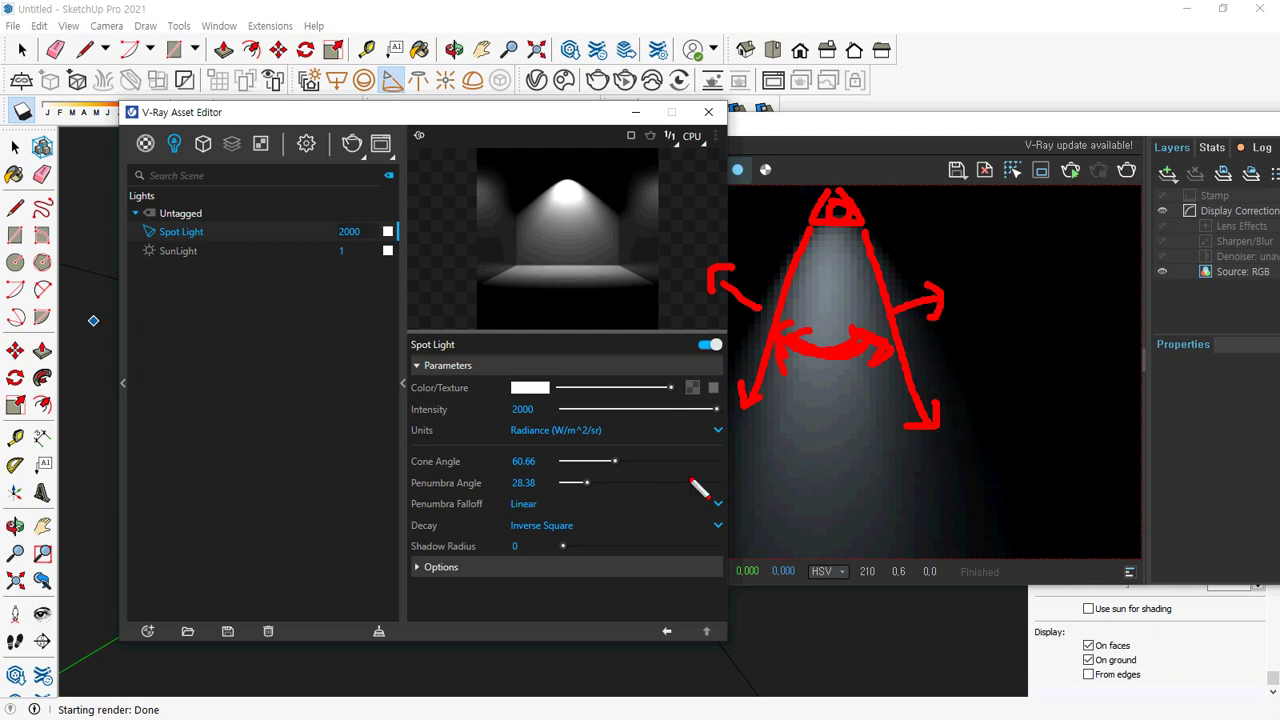
key("Escape")
Set the spot light's penumbra angle to 0, render the room and examine the beam's edge up close
left_click_drag(586, 483, 553, 487)
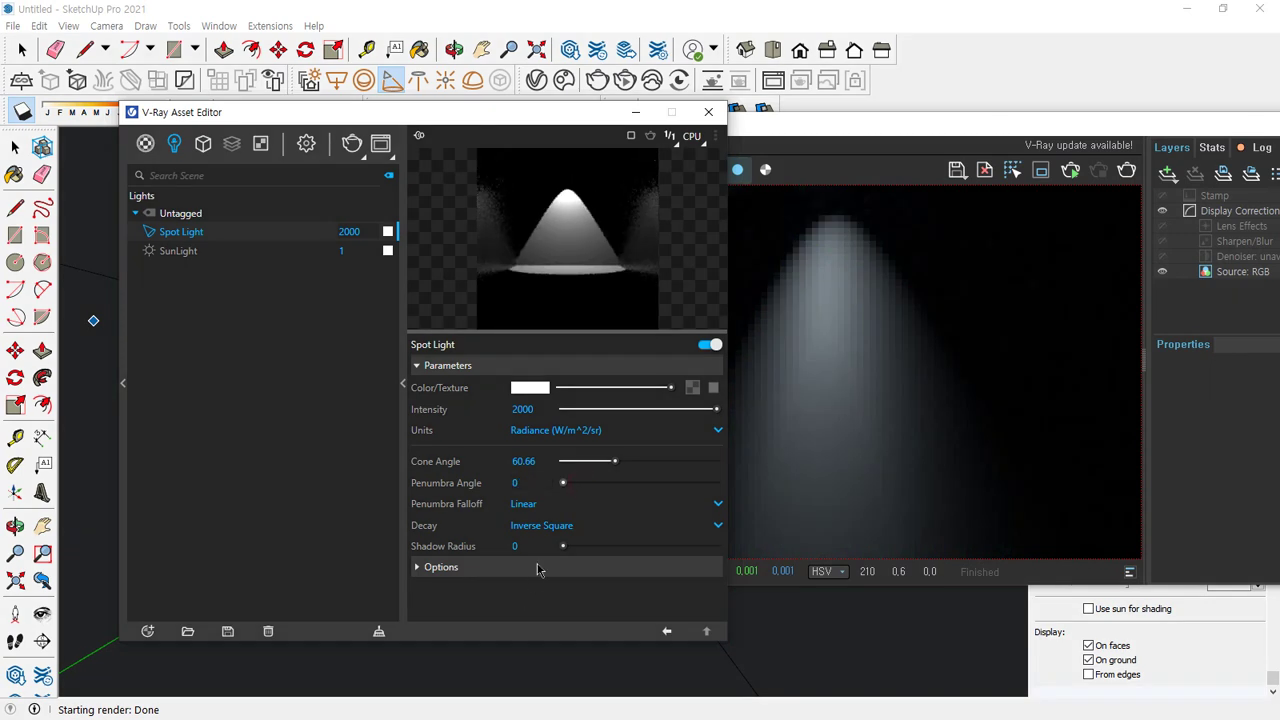
left_click(1127, 171)
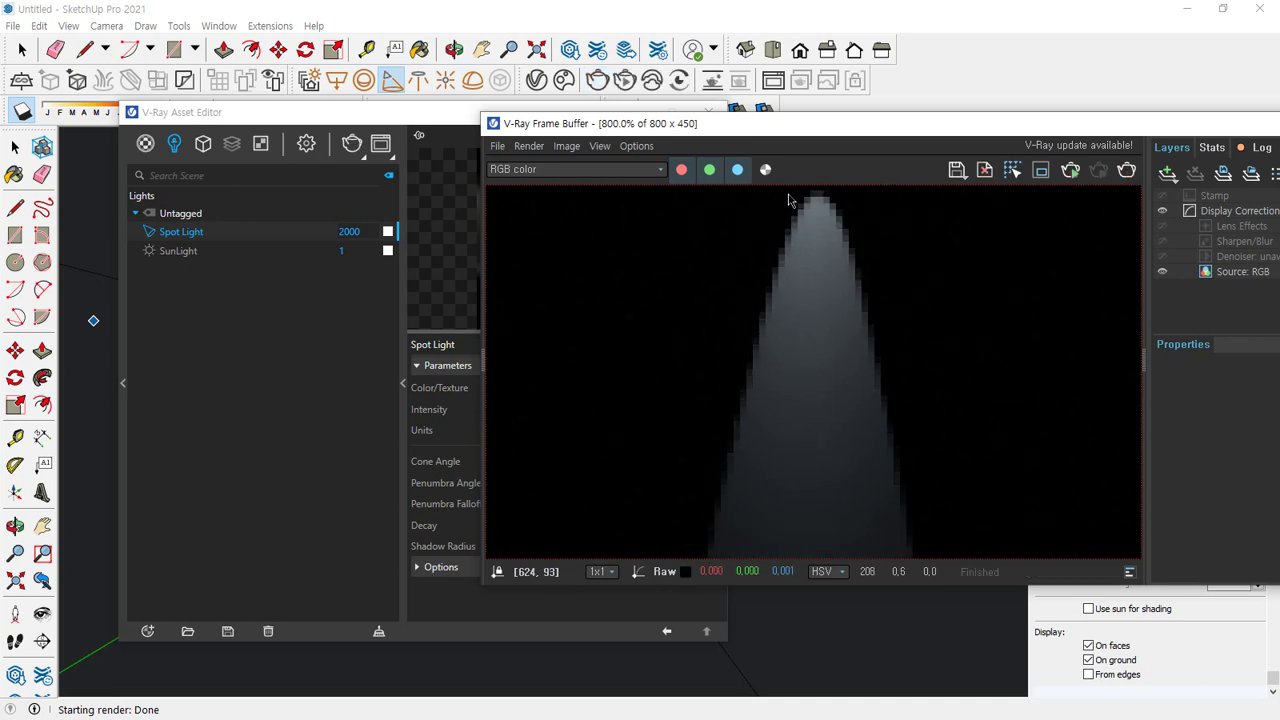
scroll(800, 343, "up", 2)
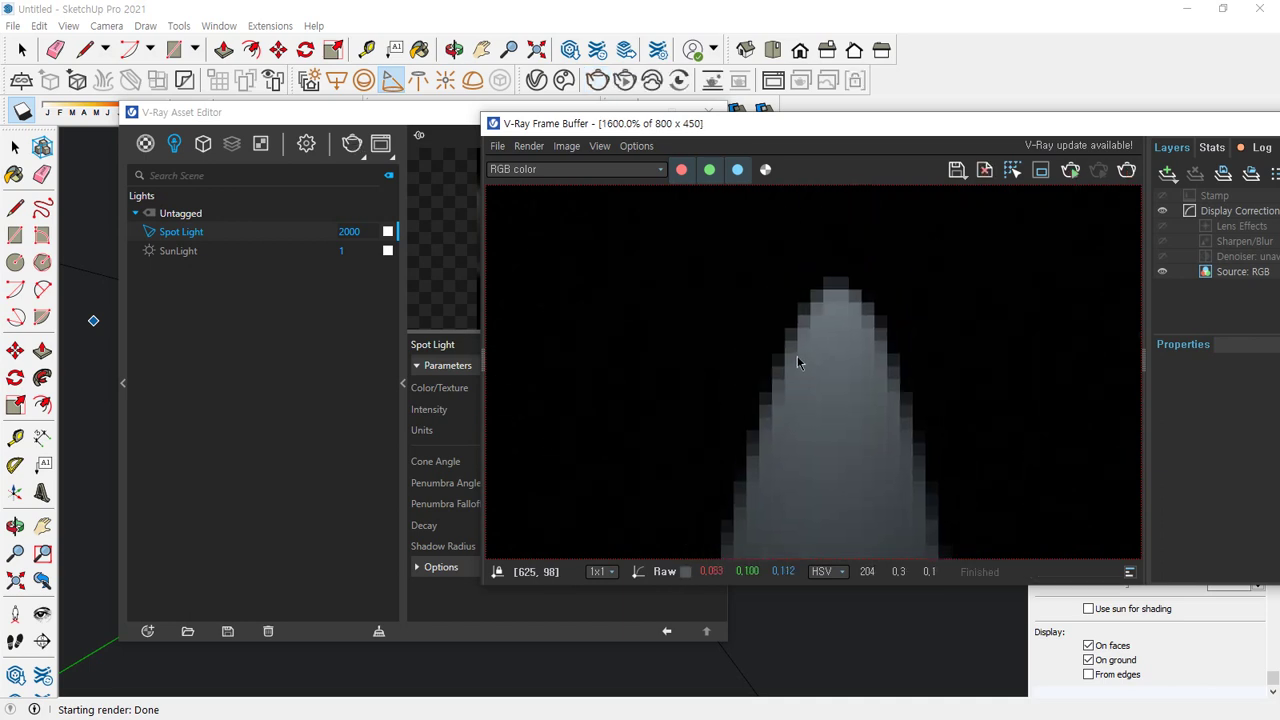
Set the spot light's penumbra angle to 30 and render the room again to compare the beam's edge
left_click(306, 371)
left_click(527, 483)
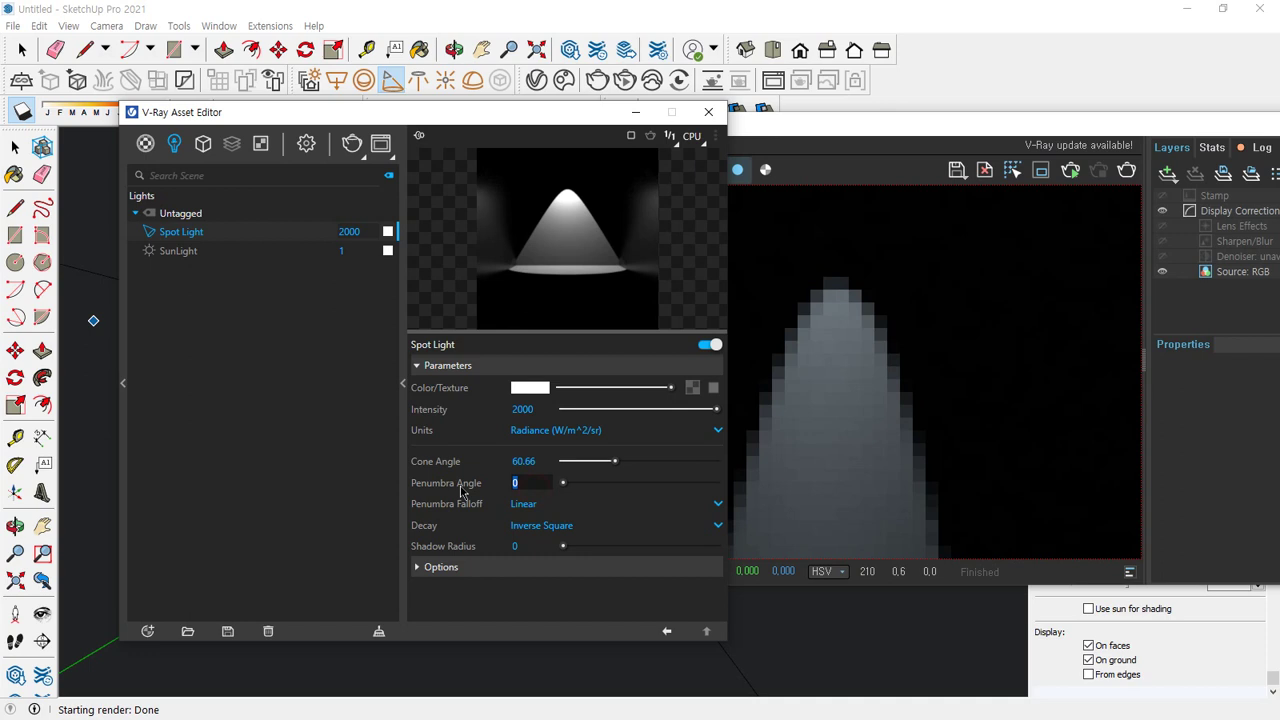
type("30")
key("Return")
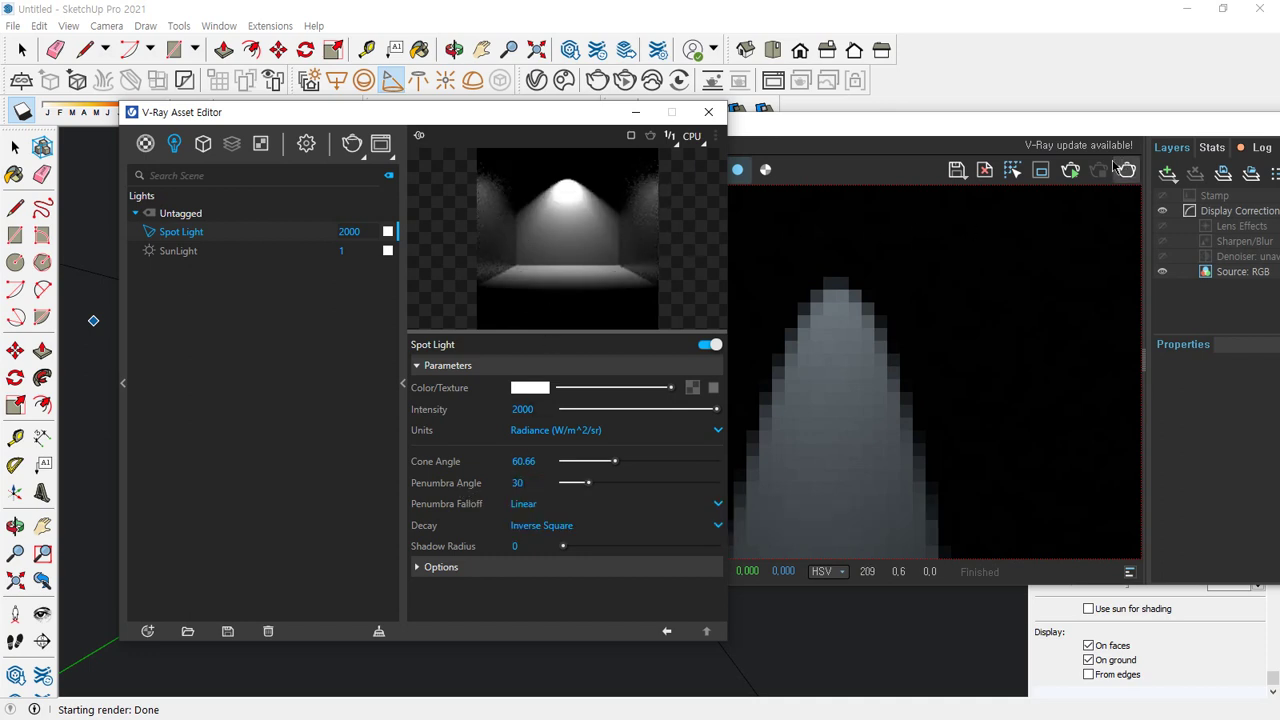
left_click(1122, 169)
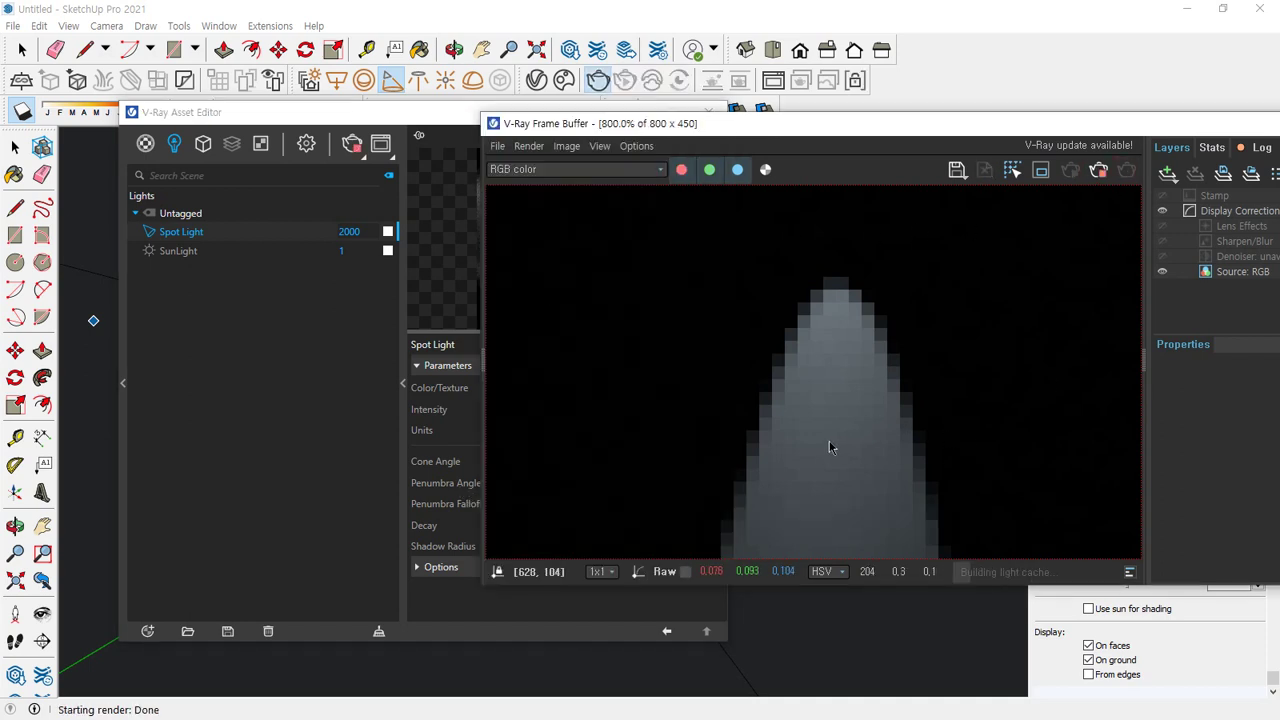
scroll(795, 328, "down", 1)
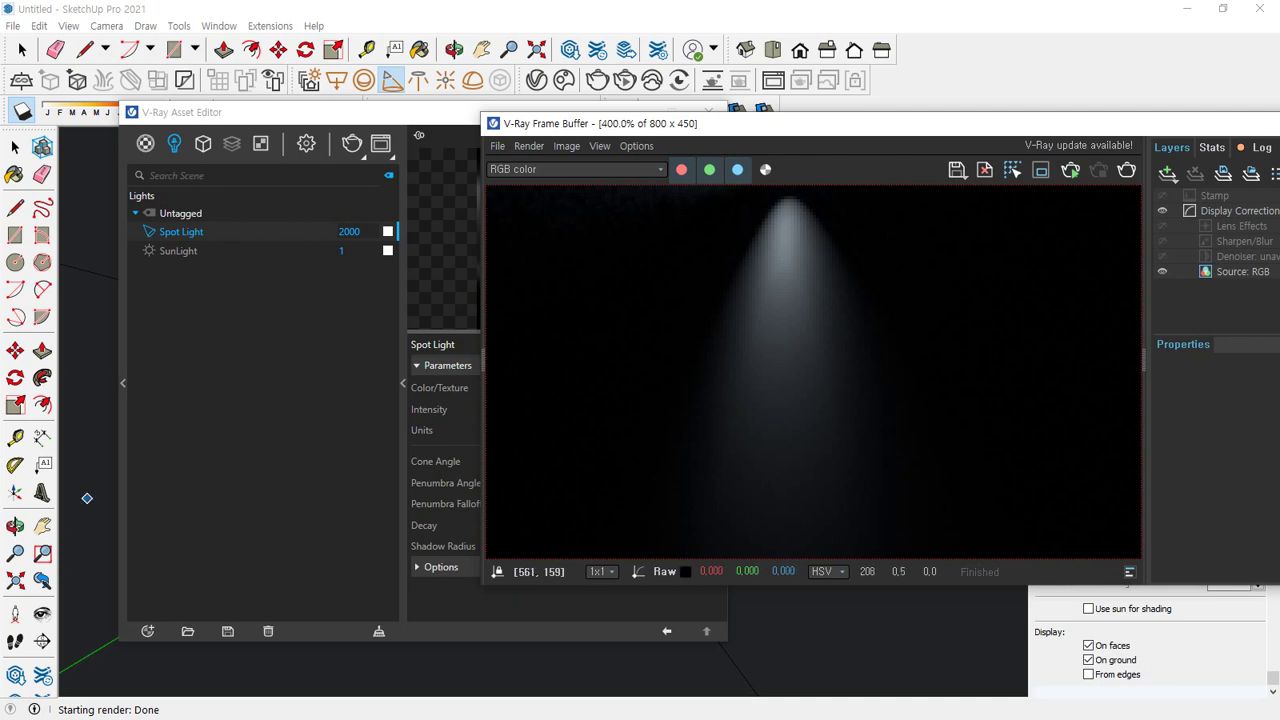
Change the spot light's penumbra falloff to Smooth Cubic and render the room
left_click(240, 423)
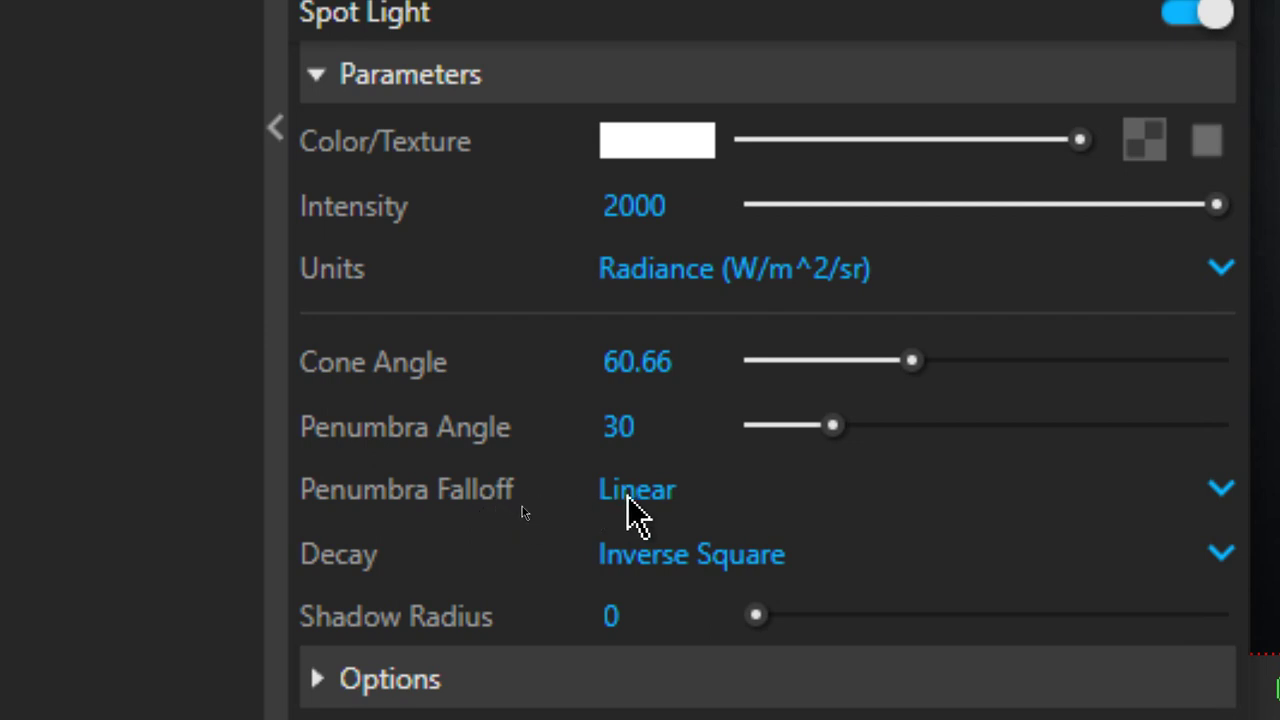
left_click(680, 492)
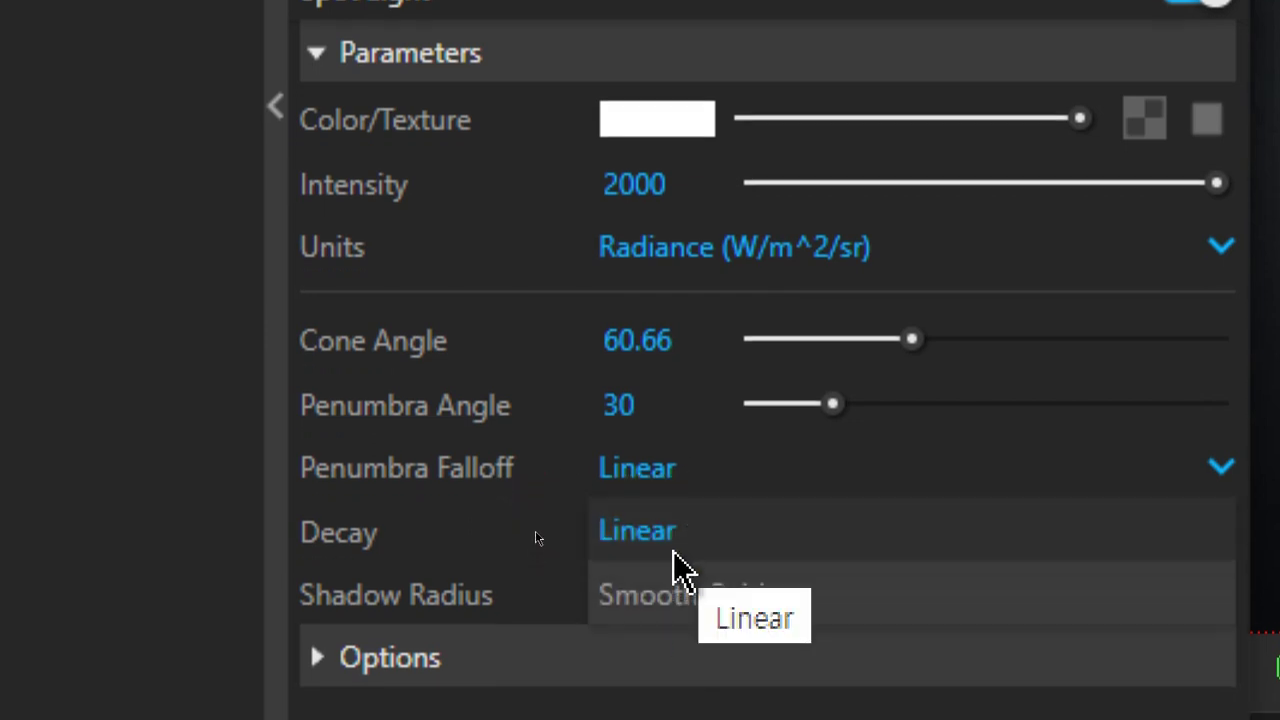
left_click(723, 600)
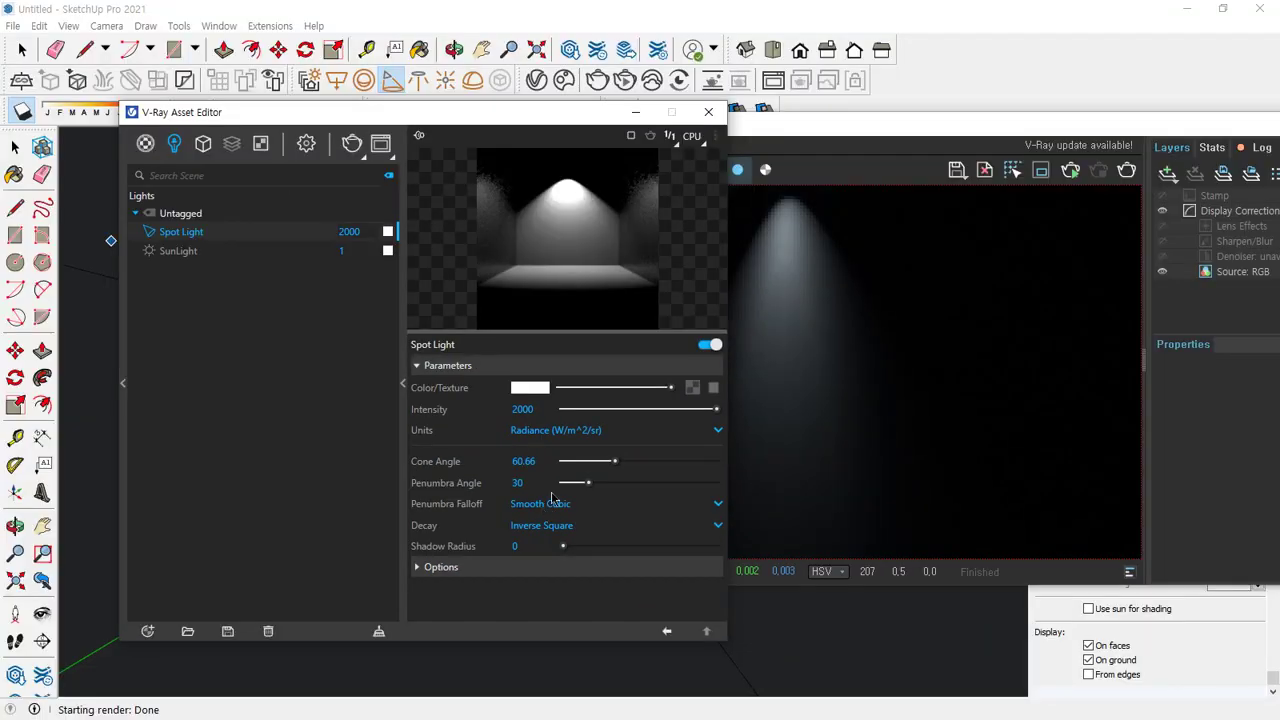
left_click(809, 302)
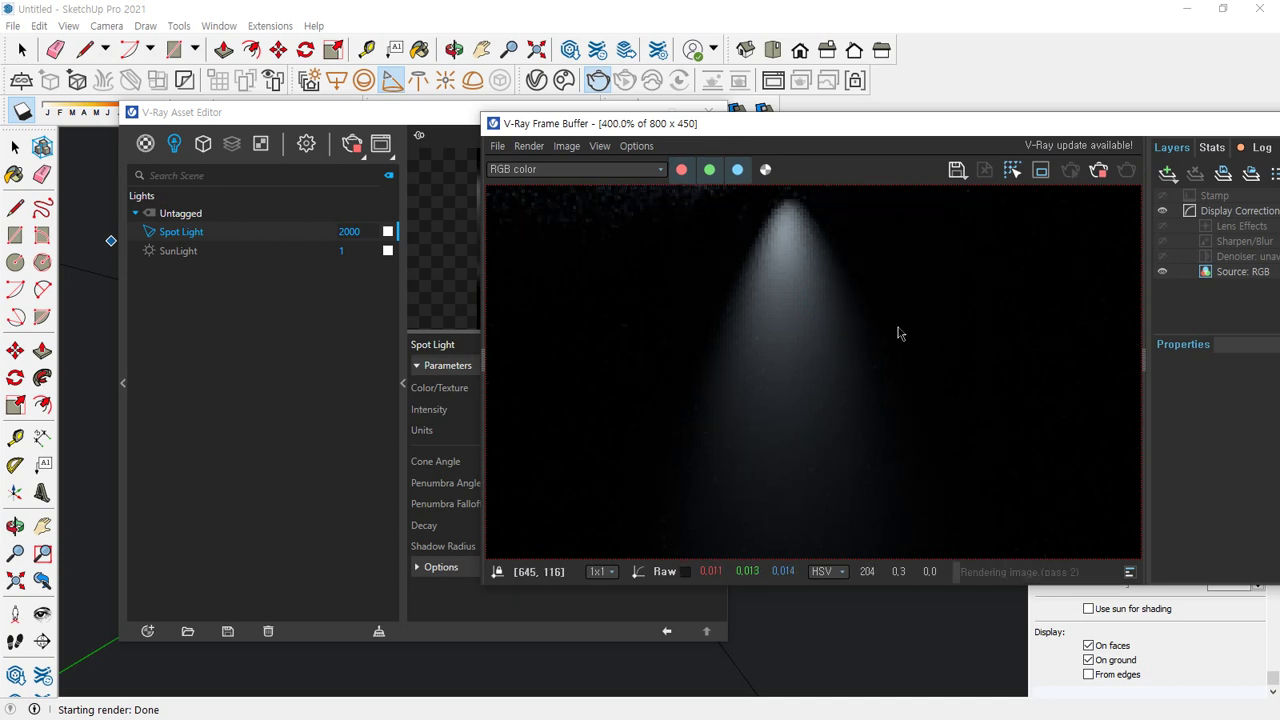
Set the penumbra falloff back to Linear and the penumbra angle to 0, then show the whole rendered image
left_click(343, 380)
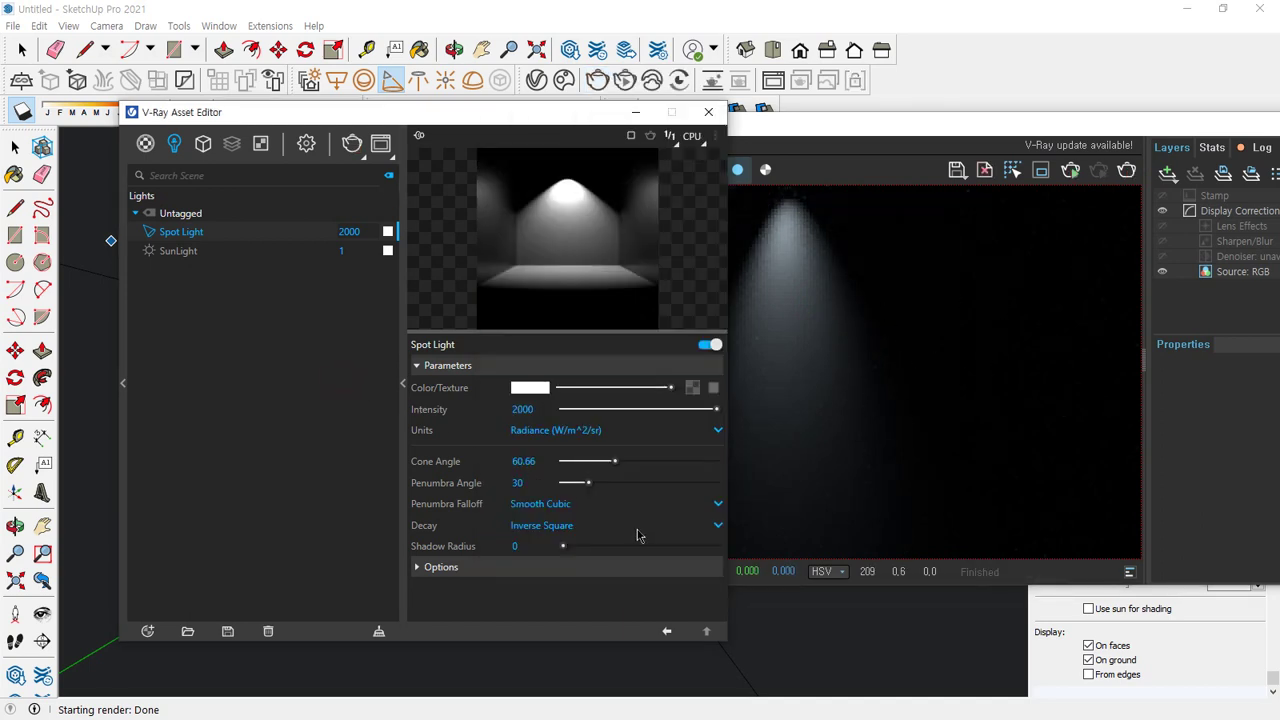
left_click(589, 526)
left_click(591, 504)
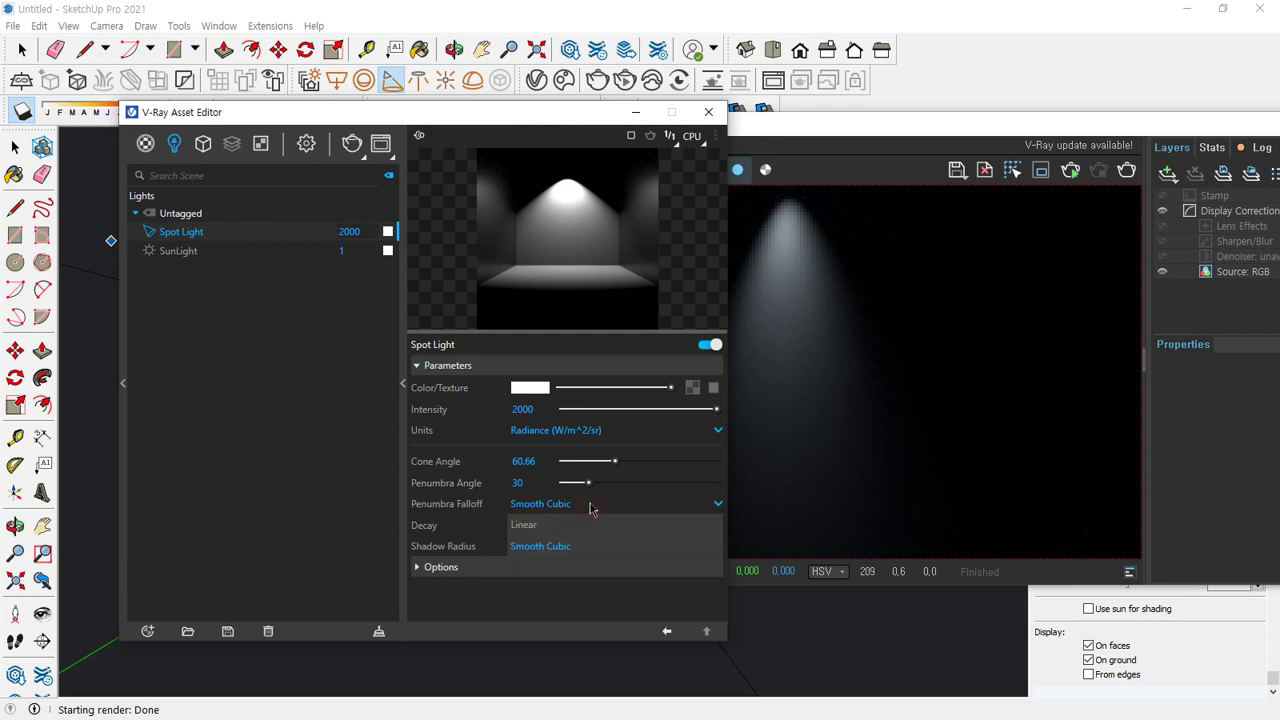
left_click(591, 506)
left_click(590, 504)
left_click(563, 528)
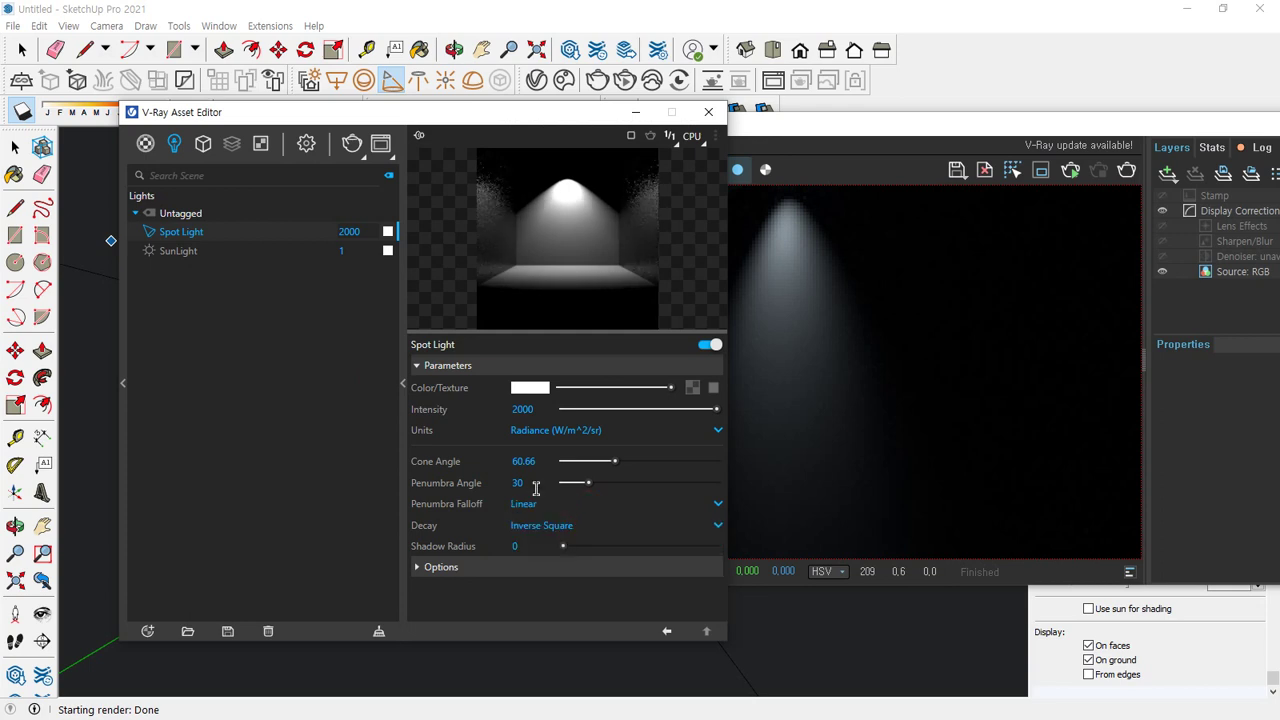
left_click_drag(588, 483, 569, 487)
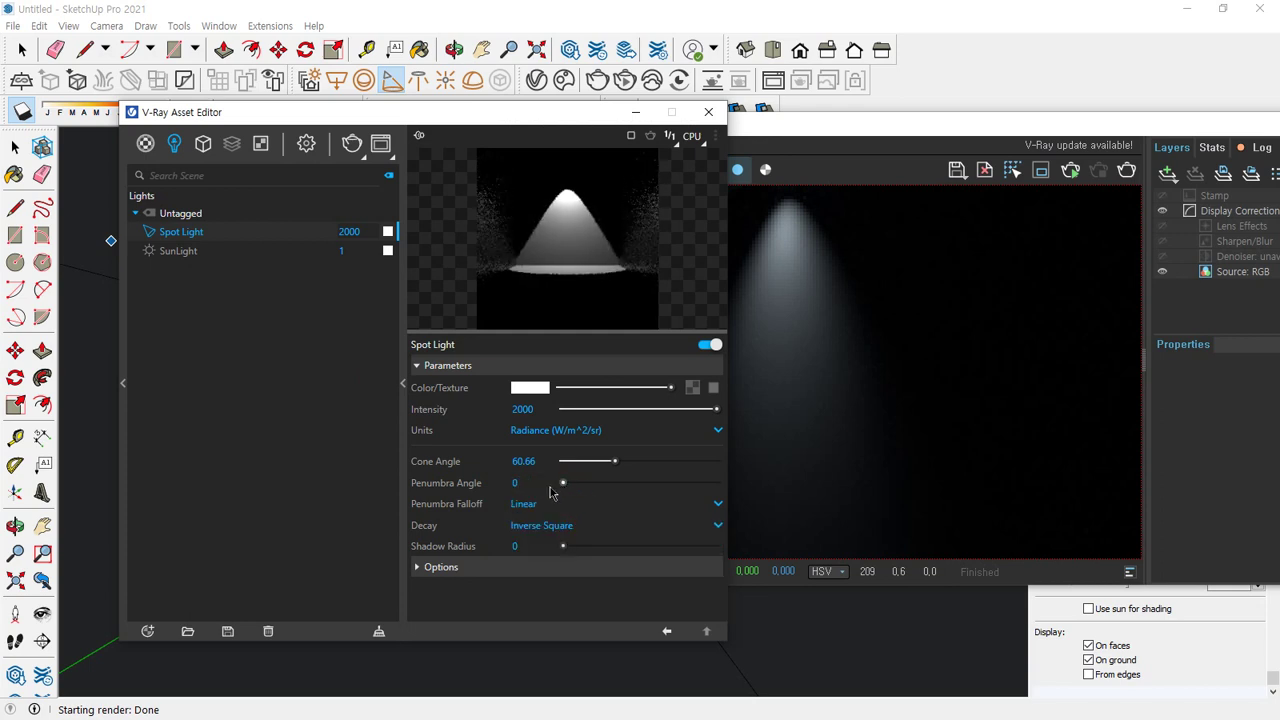
left_click(864, 437)
scroll(925, 452, "down", 1)
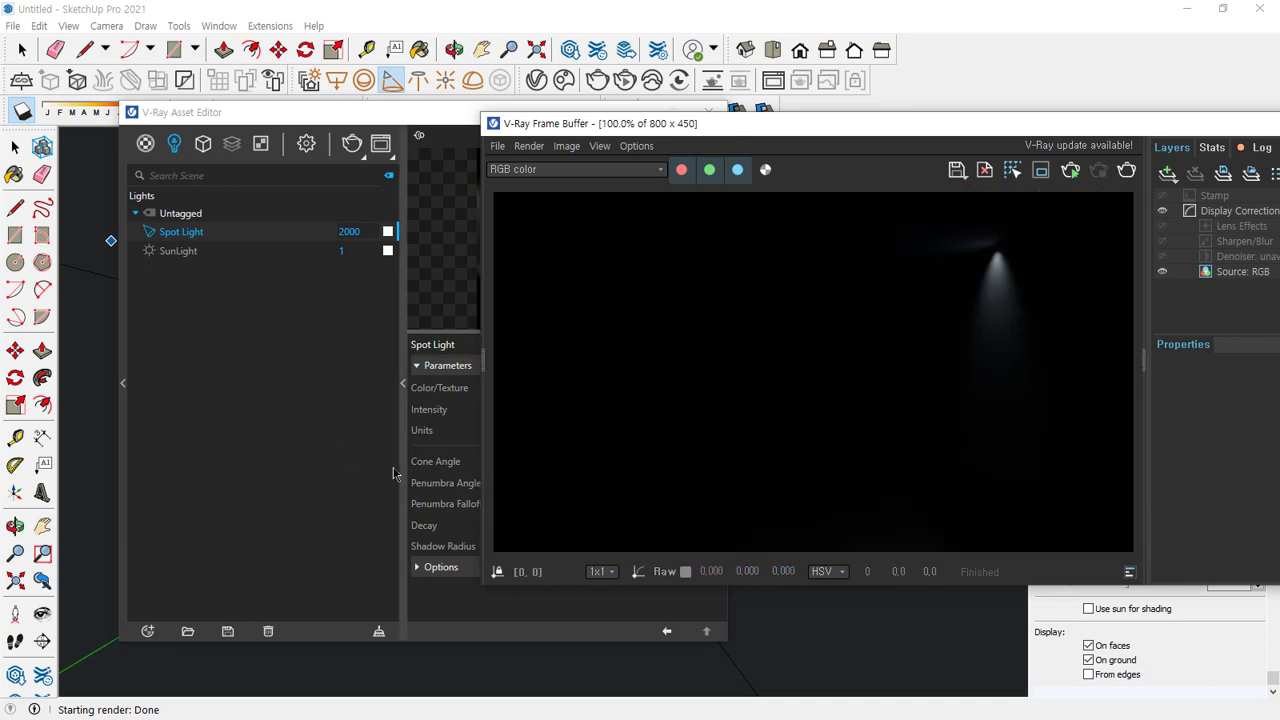
Set the spot light's decay to No Decay and render the whole room
left_click(318, 467)
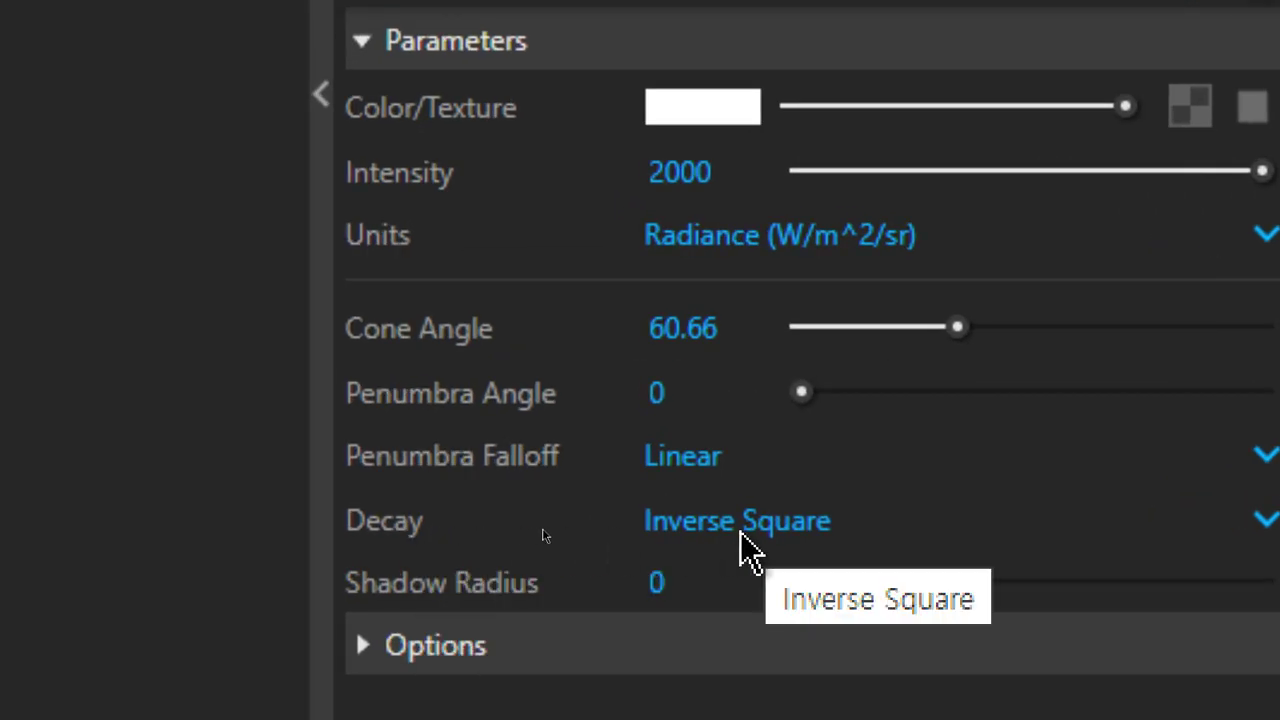
left_click(748, 540)
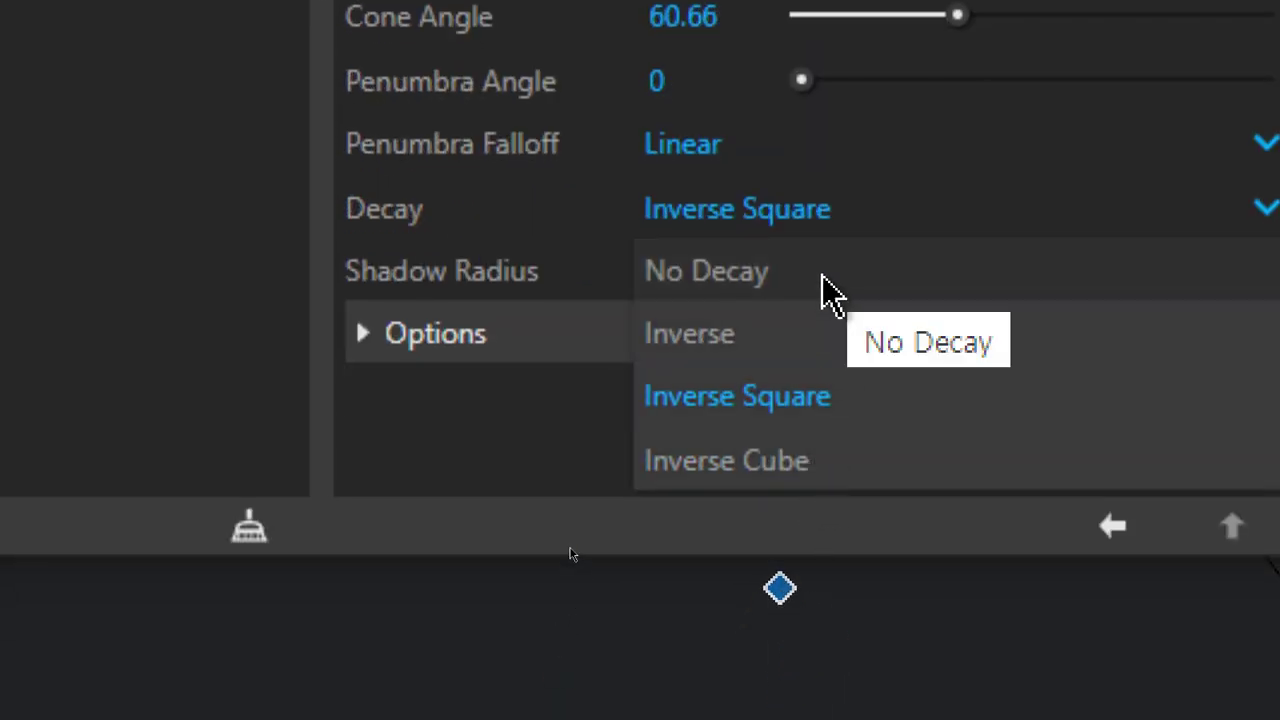
left_click(830, 295)
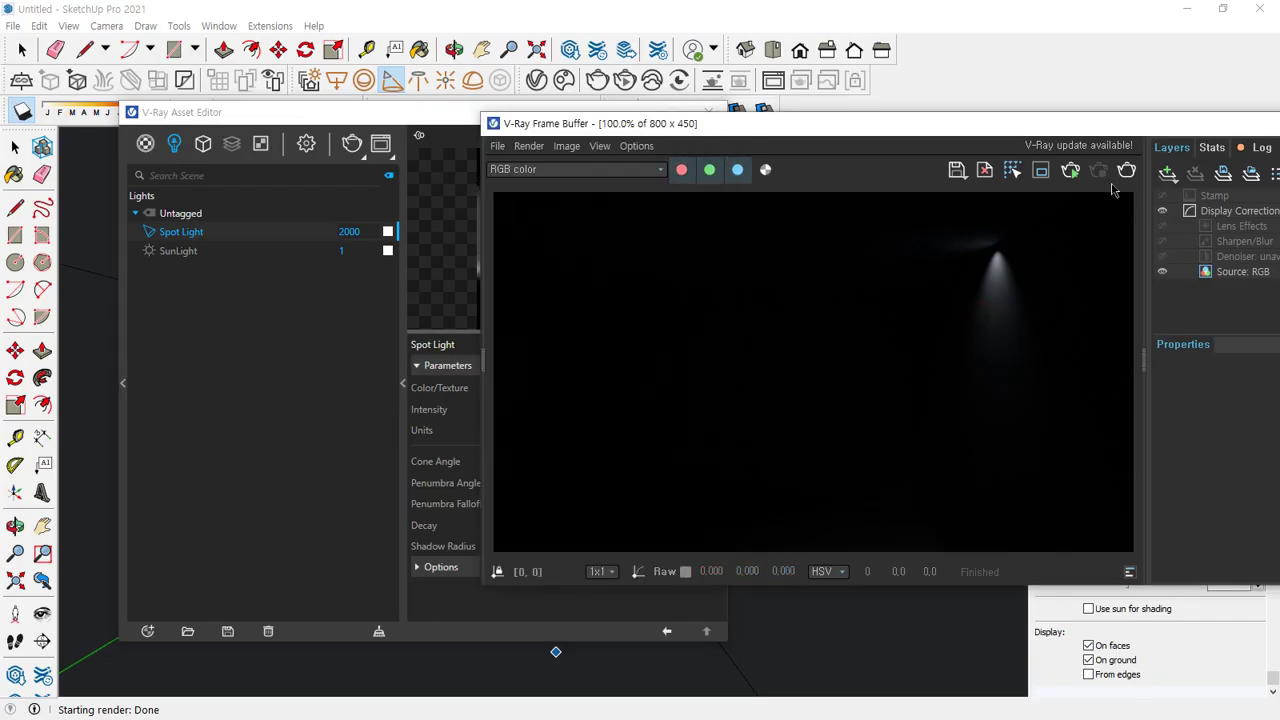
left_click(1126, 171)
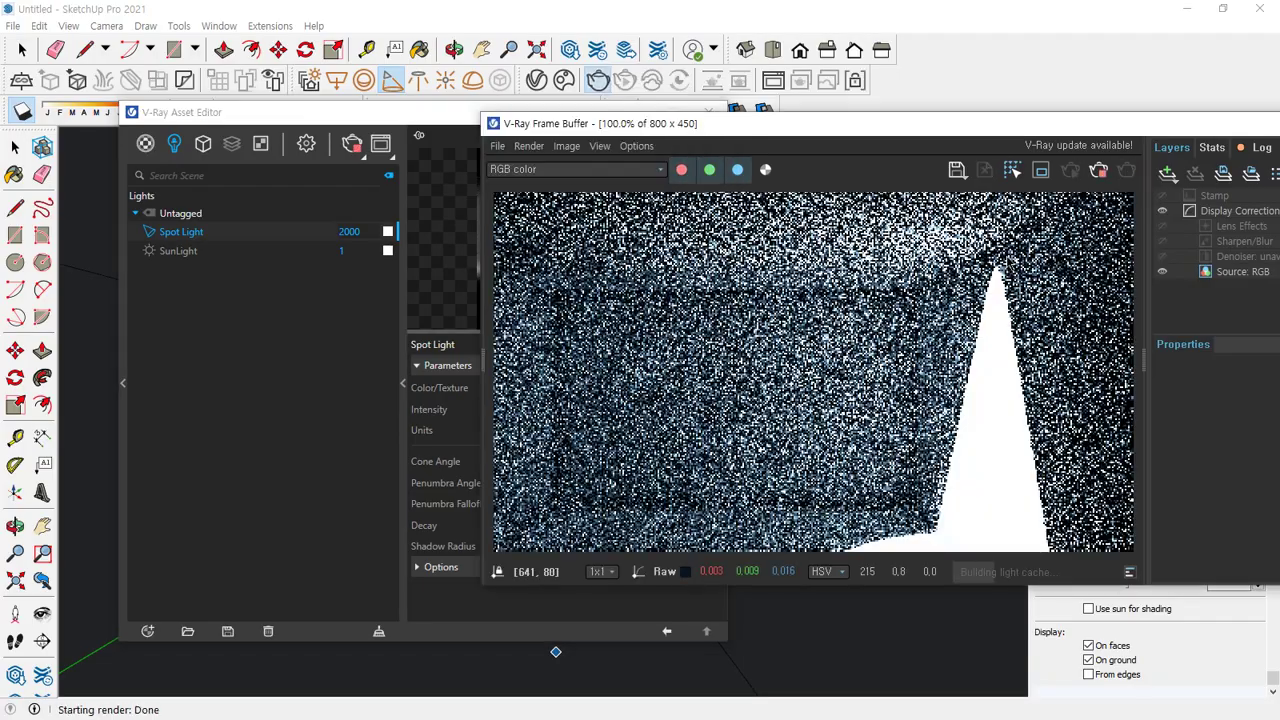
scroll(938, 398, "down", 1)
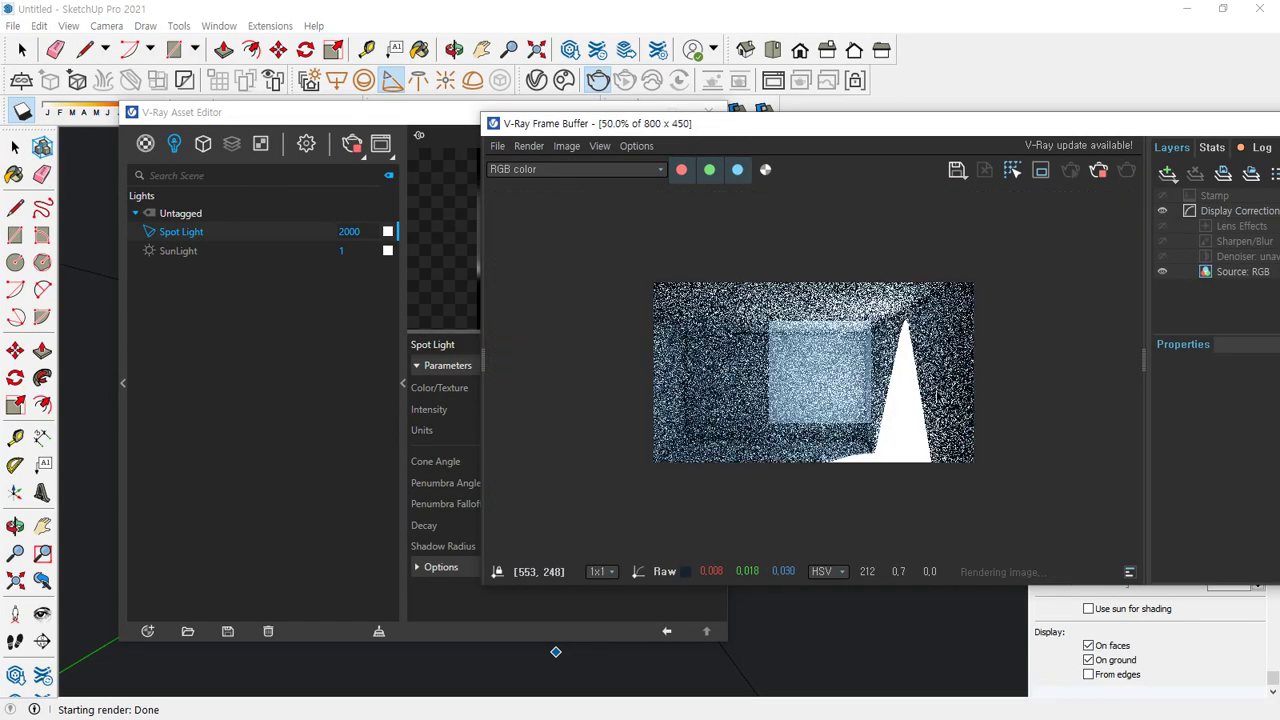
scroll(932, 430, "up", 1)
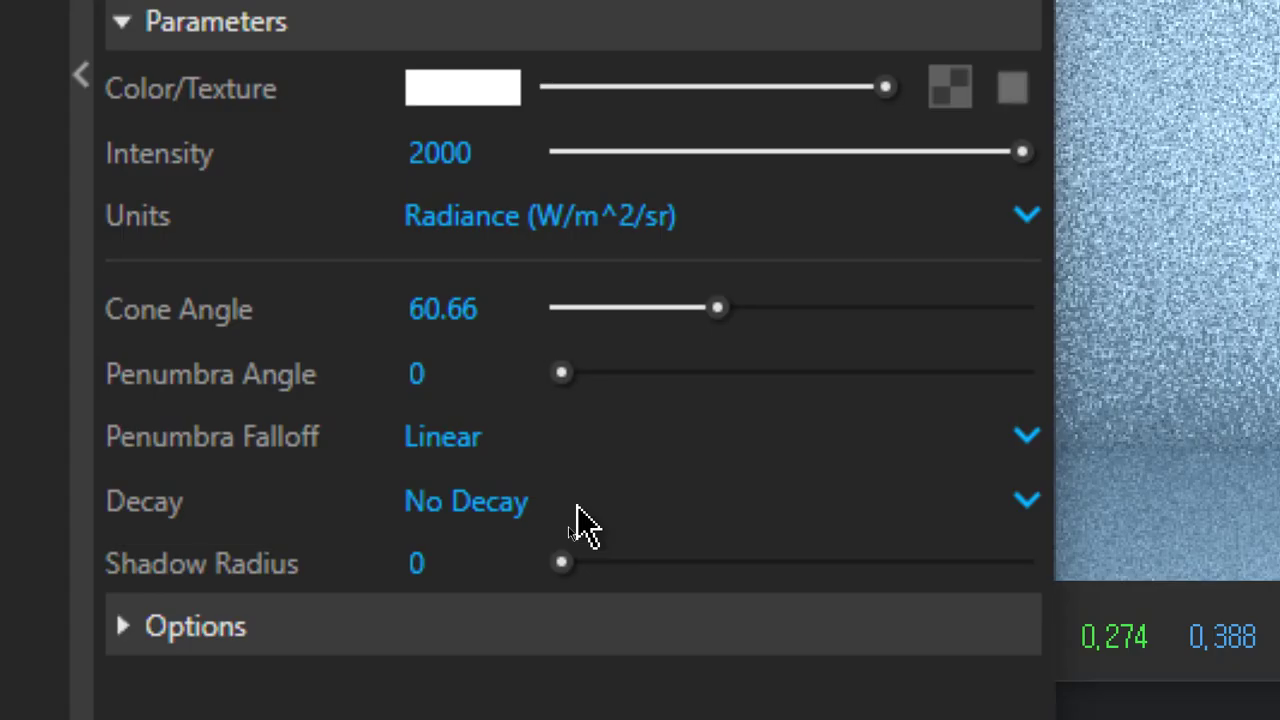
Set the spot light's decay to Inverse and render the room to see how the beam fades
left_click(571, 533)
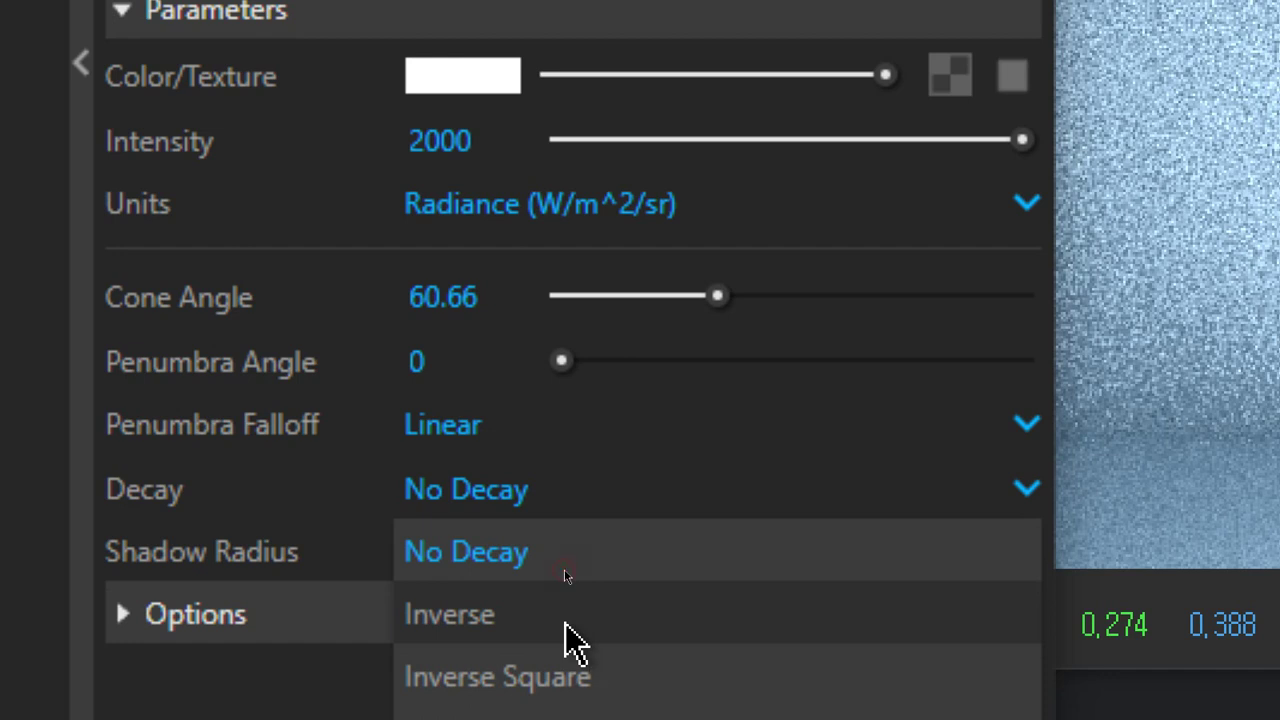
left_click(566, 624)
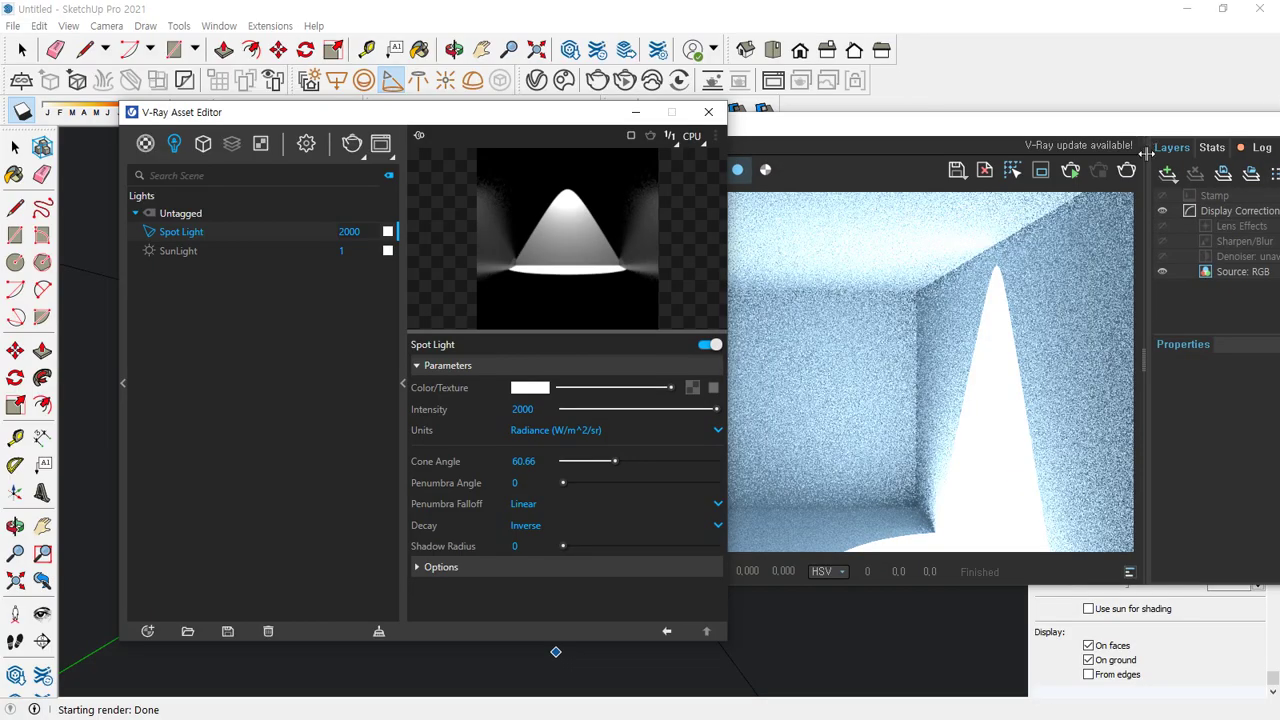
left_click(997, 313)
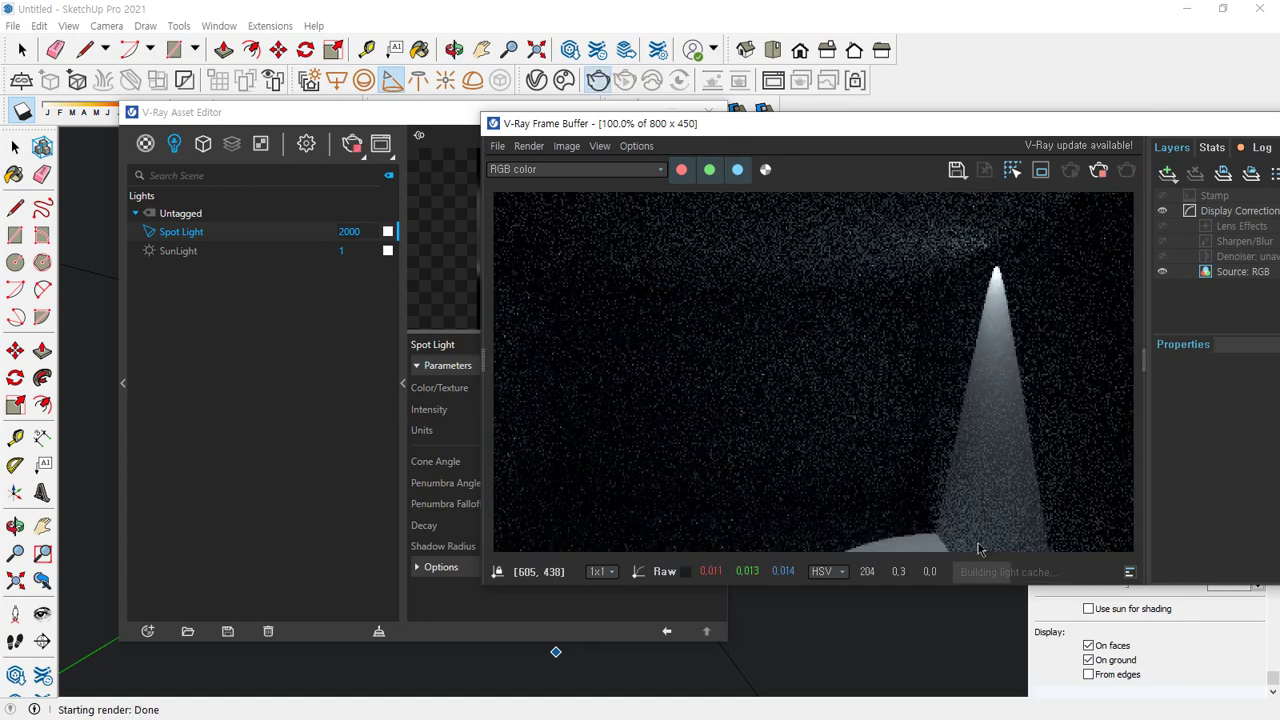
mouse_move(1010, 288)
left_mouse_down()
mouse_move(962, 268)
mouse_move(1027, 300)
mouse_move(990, 503)
mouse_move(1000, 497)
left_mouse_up()
key("Escape")
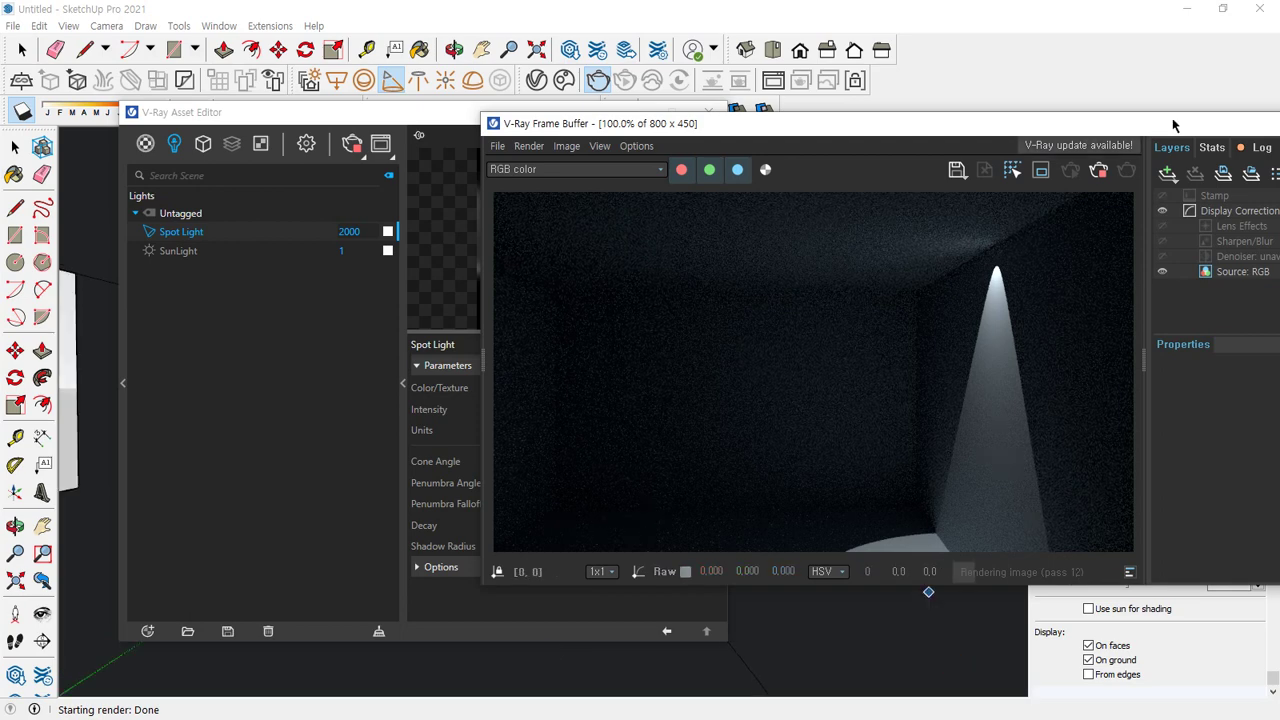
left_click(1098, 169)
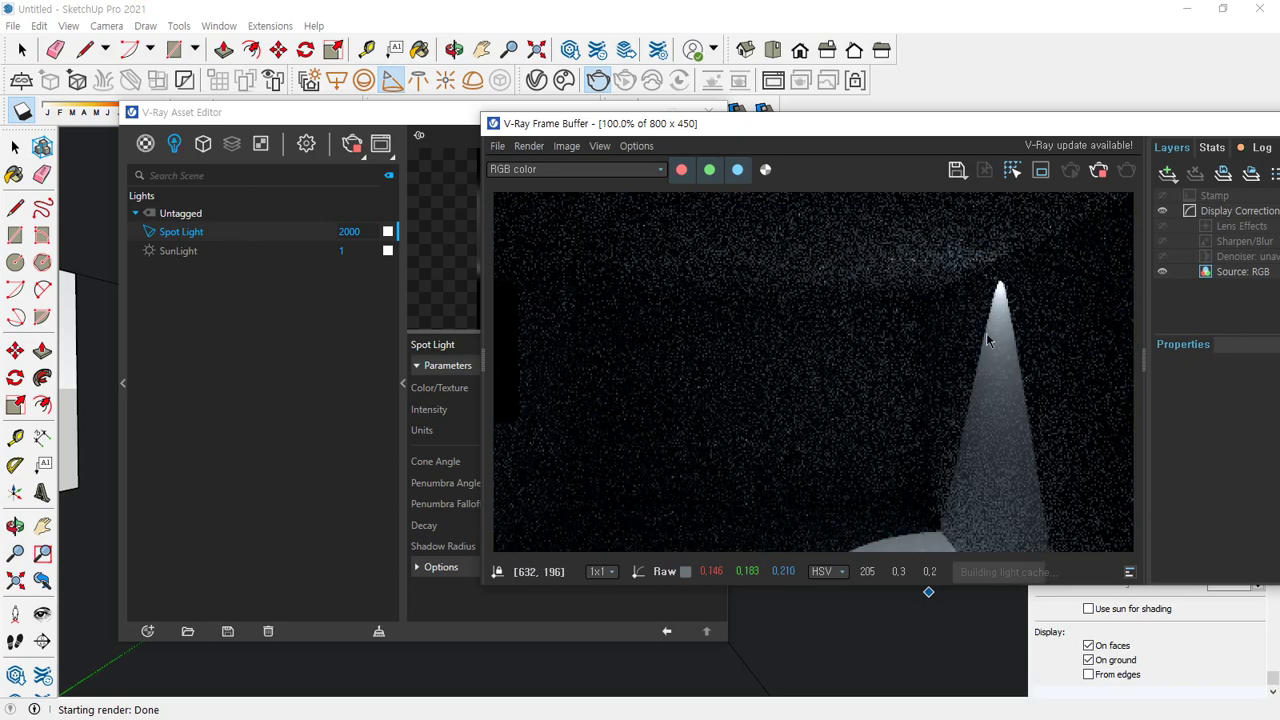
Change the spot light's decay to Inverse Square, stop the running render and render the room again
left_click(317, 420)
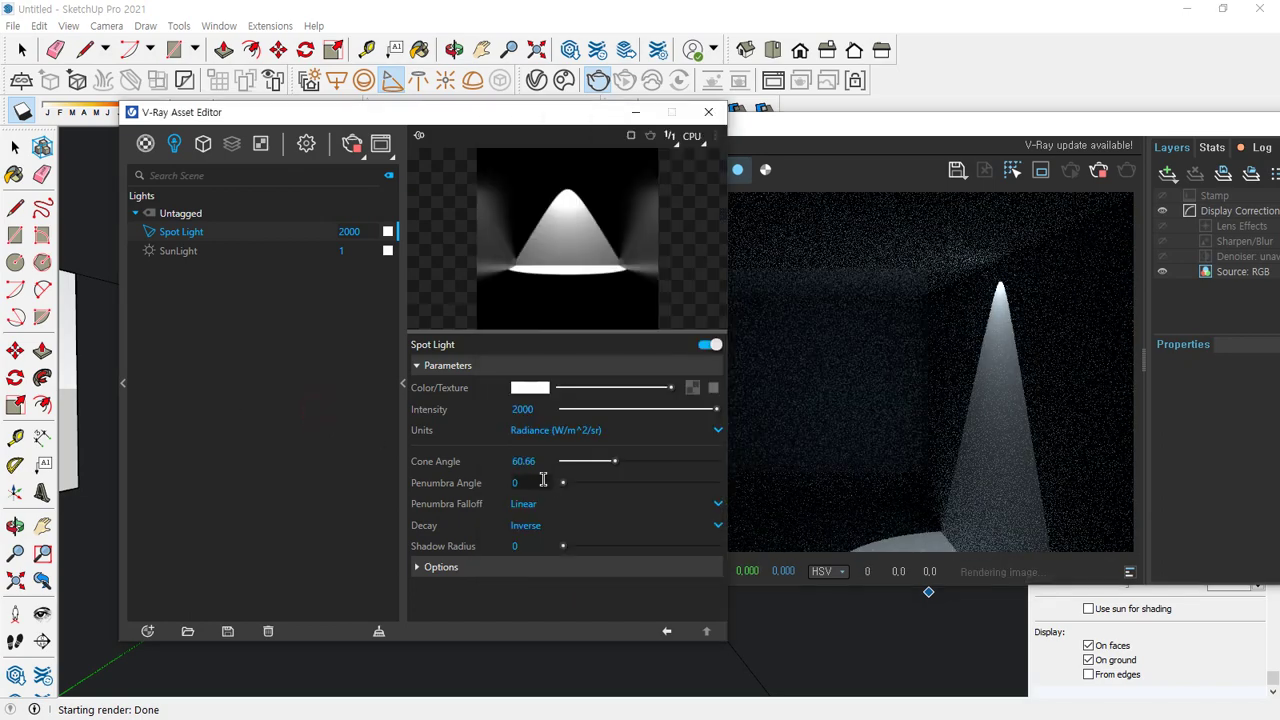
left_click(565, 525)
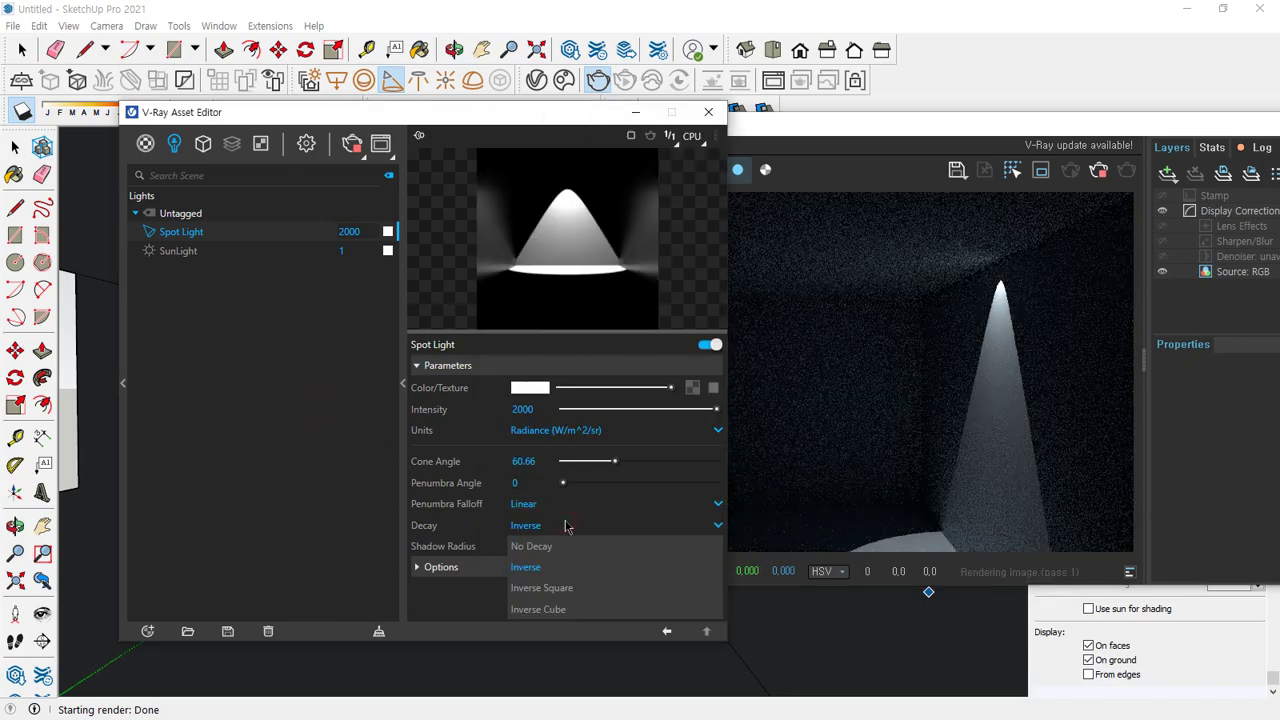
left_click(576, 588)
left_click(940, 400)
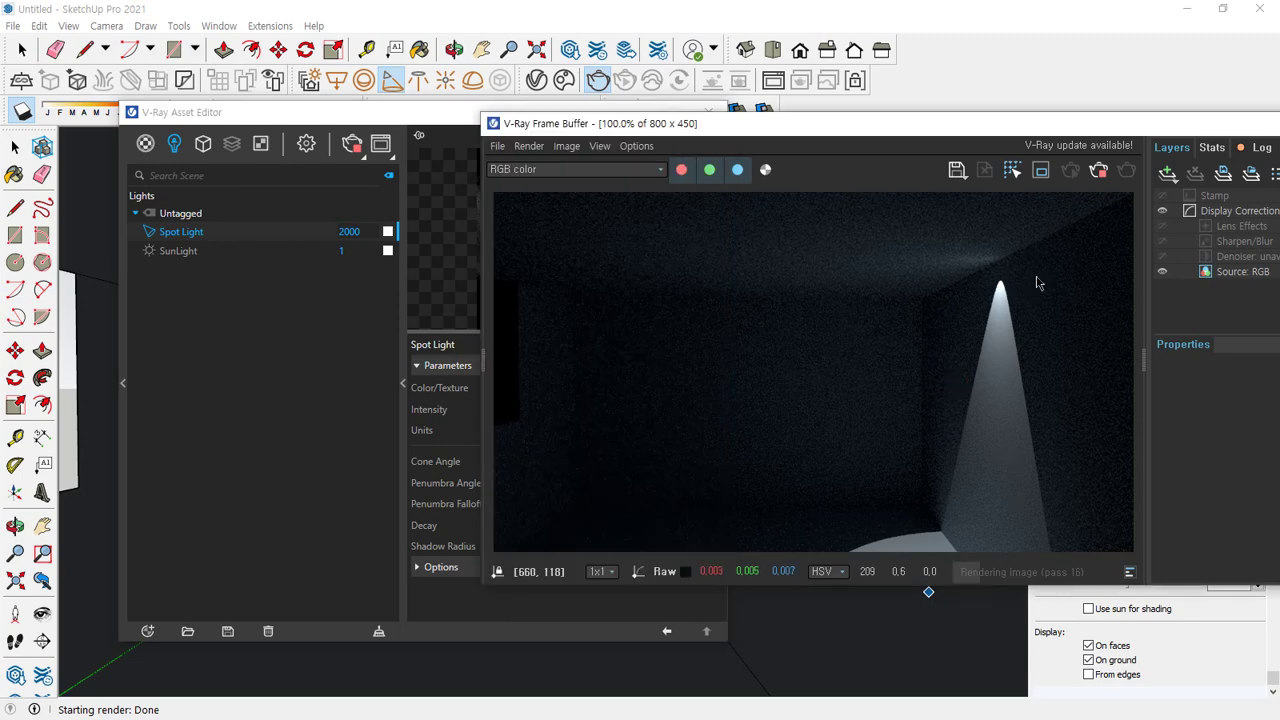
left_click(1097, 170)
left_click(1129, 171)
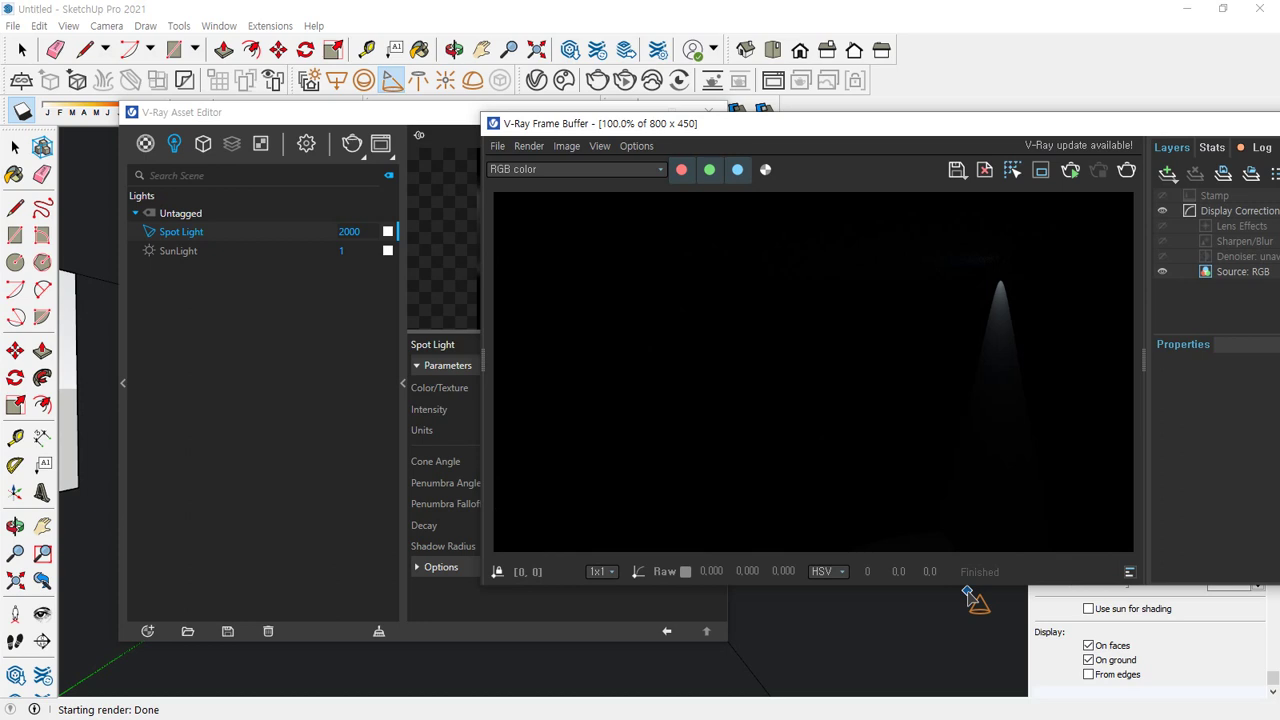
Change the spot light's decay to Inverse Cube and render the room for comparison
left_click(308, 552)
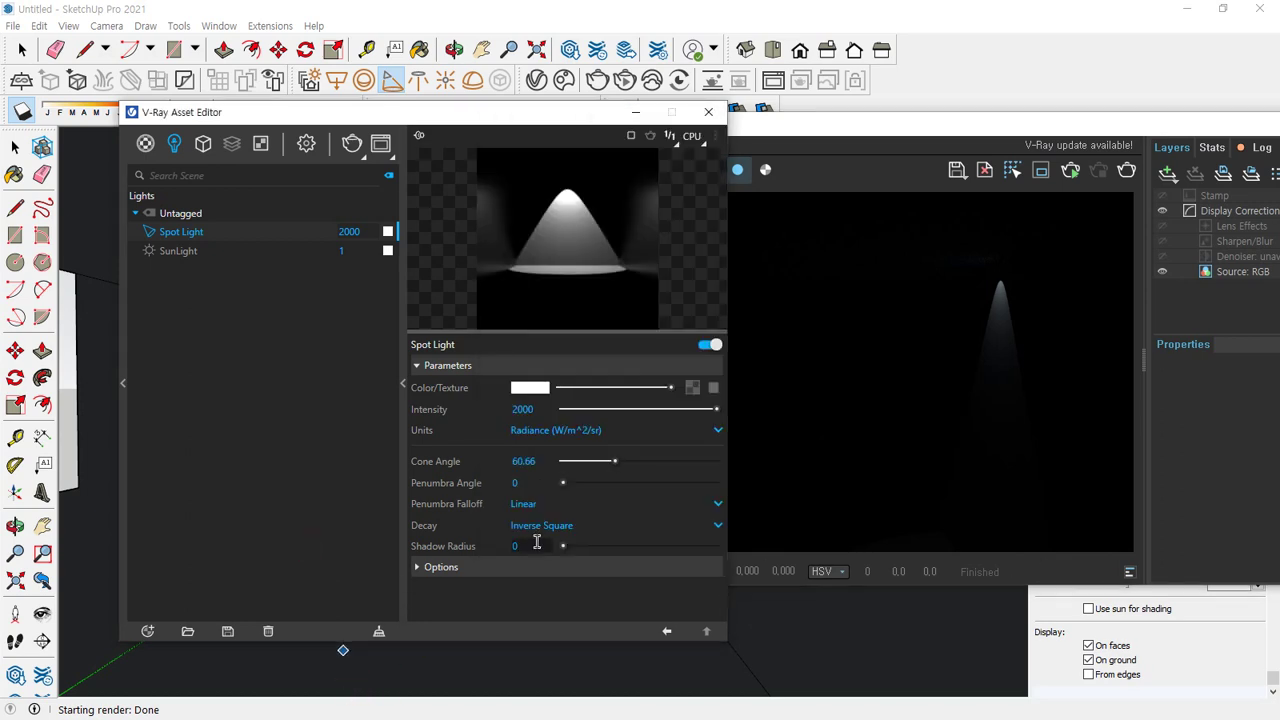
left_click(546, 537)
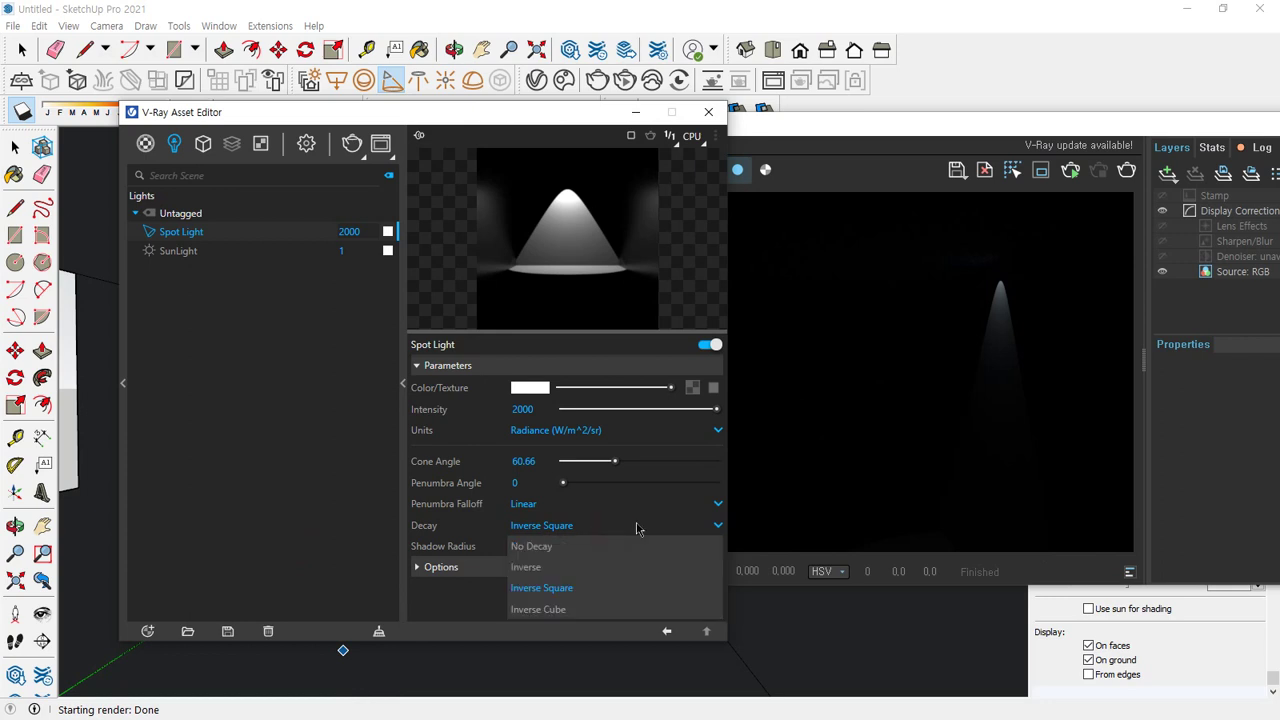
left_click(603, 607)
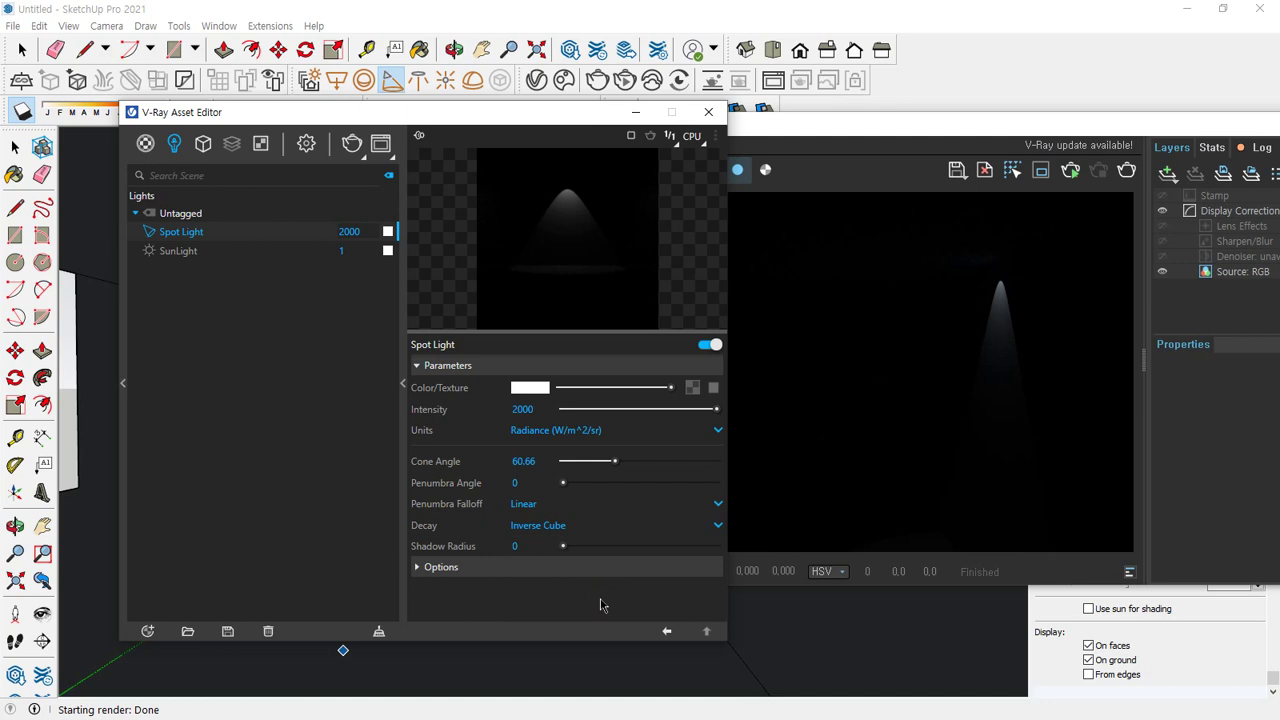
left_click(1126, 170)
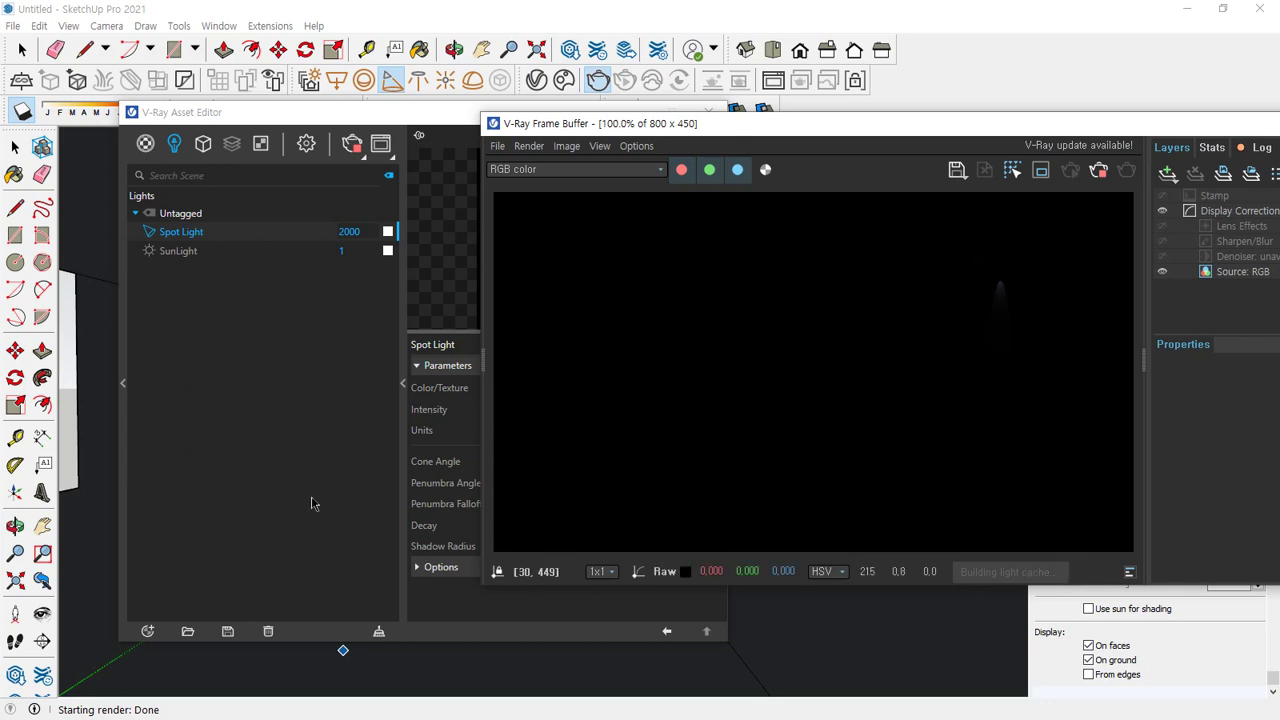
Return the spot light's decay to Inverse and render the room once more
left_click(269, 440)
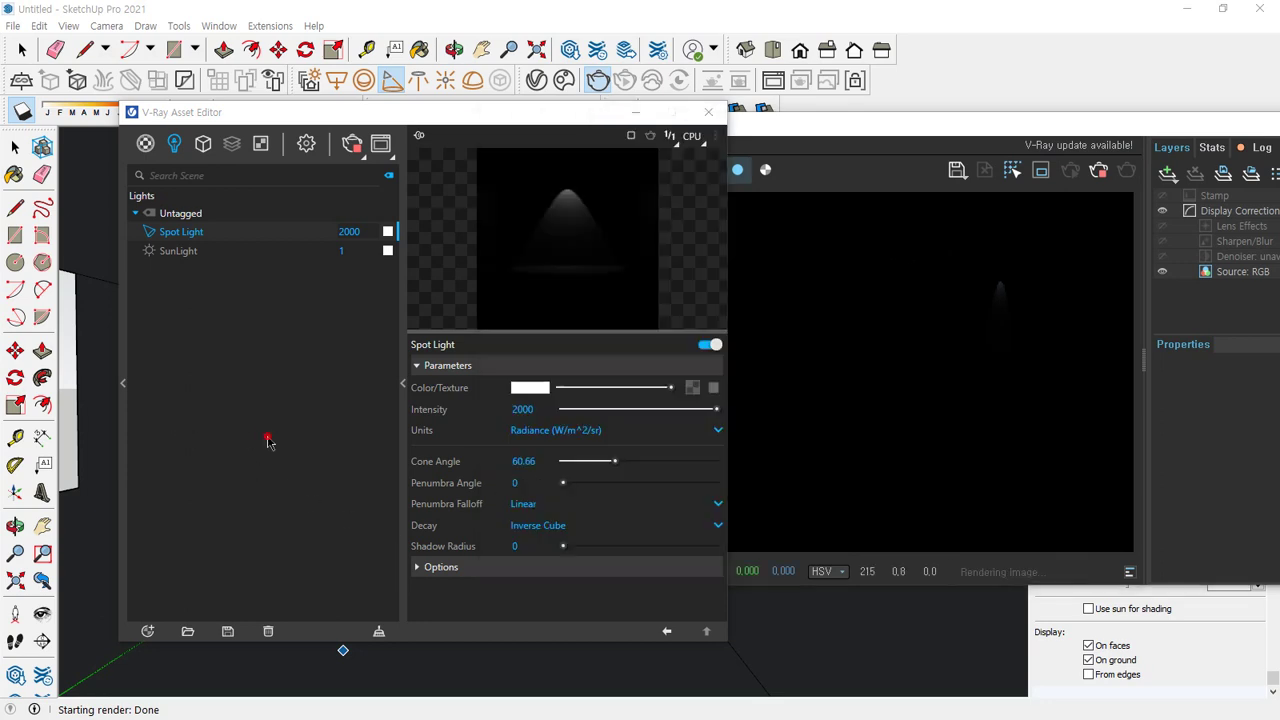
left_click(573, 527)
left_click(575, 564)
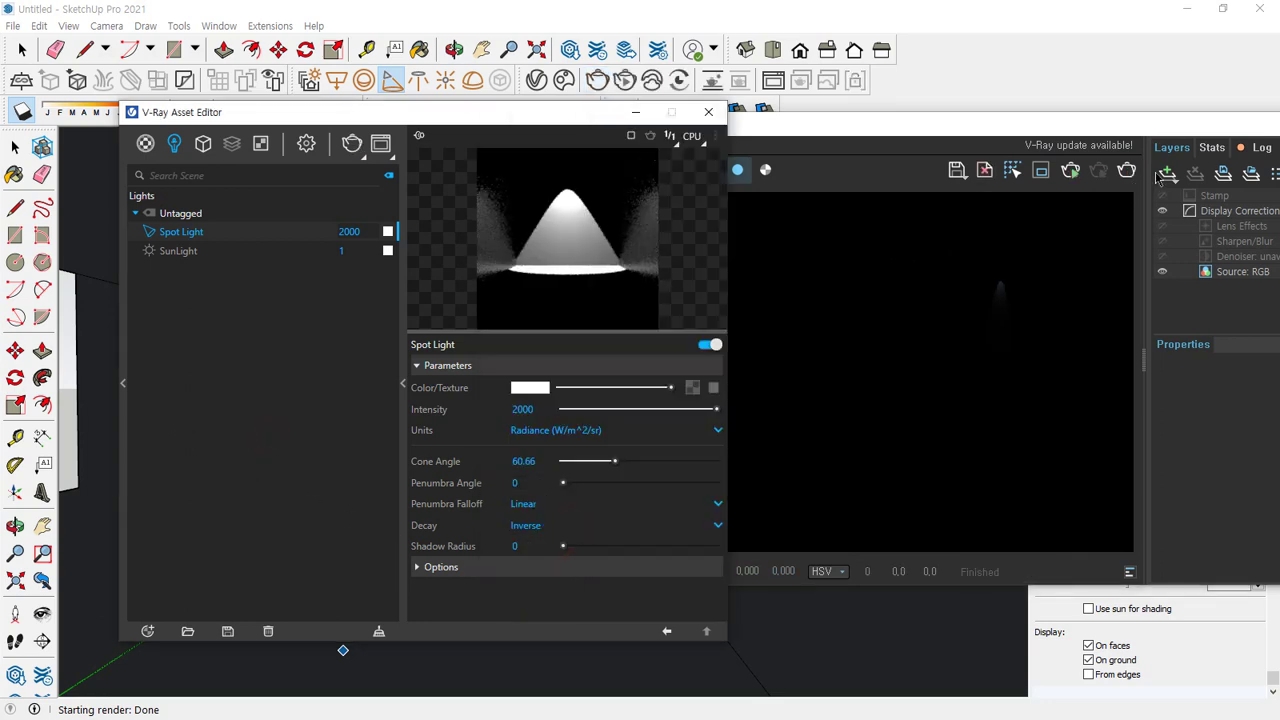
left_click(1126, 170)
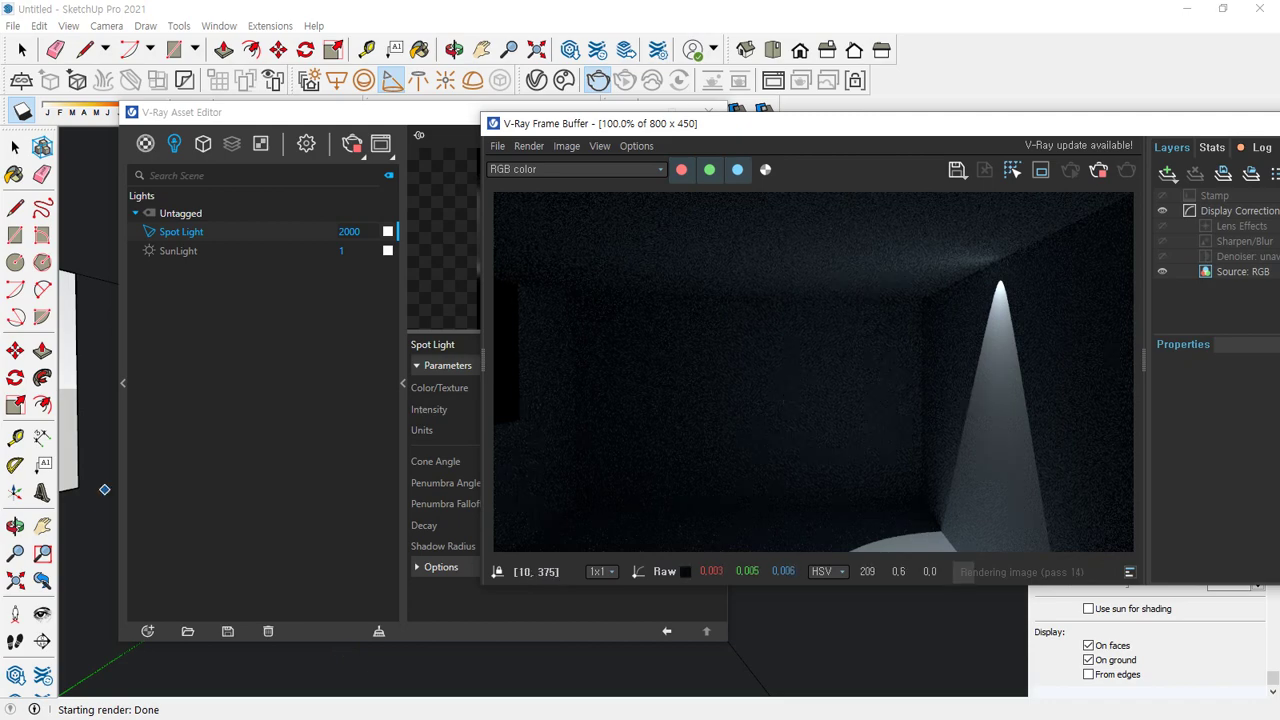
Expand the spot light's Options settings and permanently delete the light from the scene's assets
left_click(440, 567)
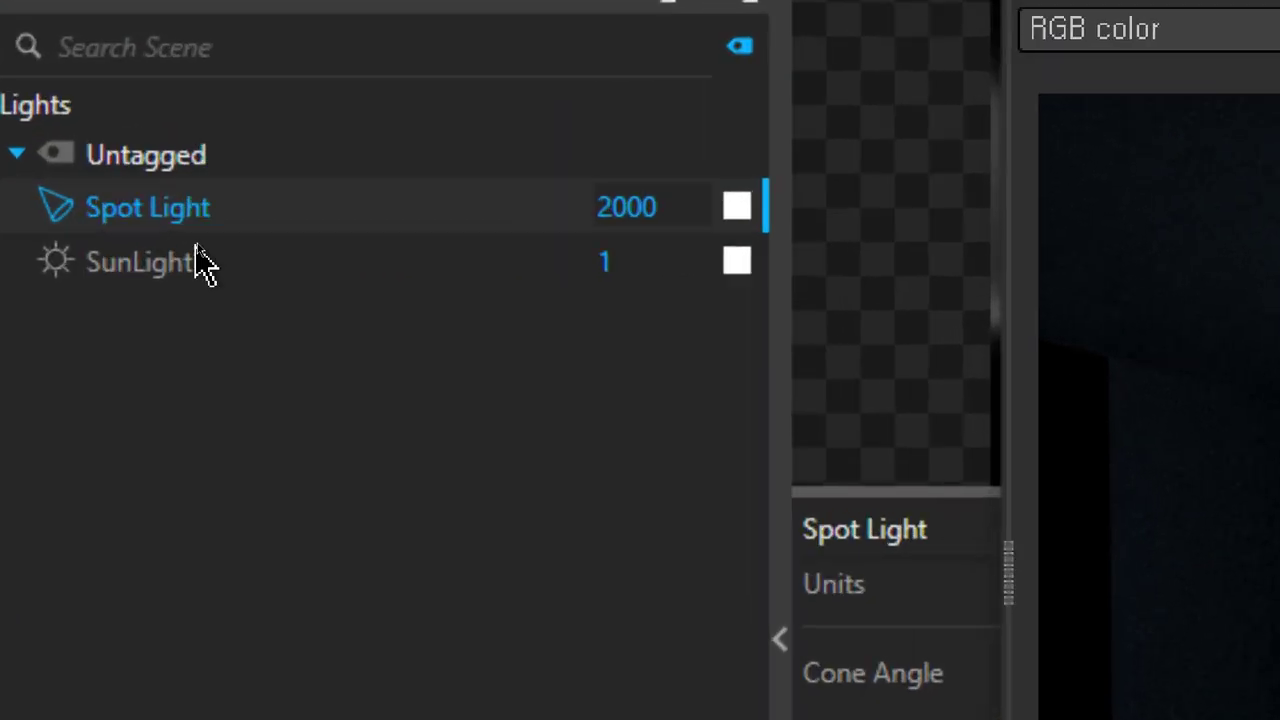
right_click(207, 233)
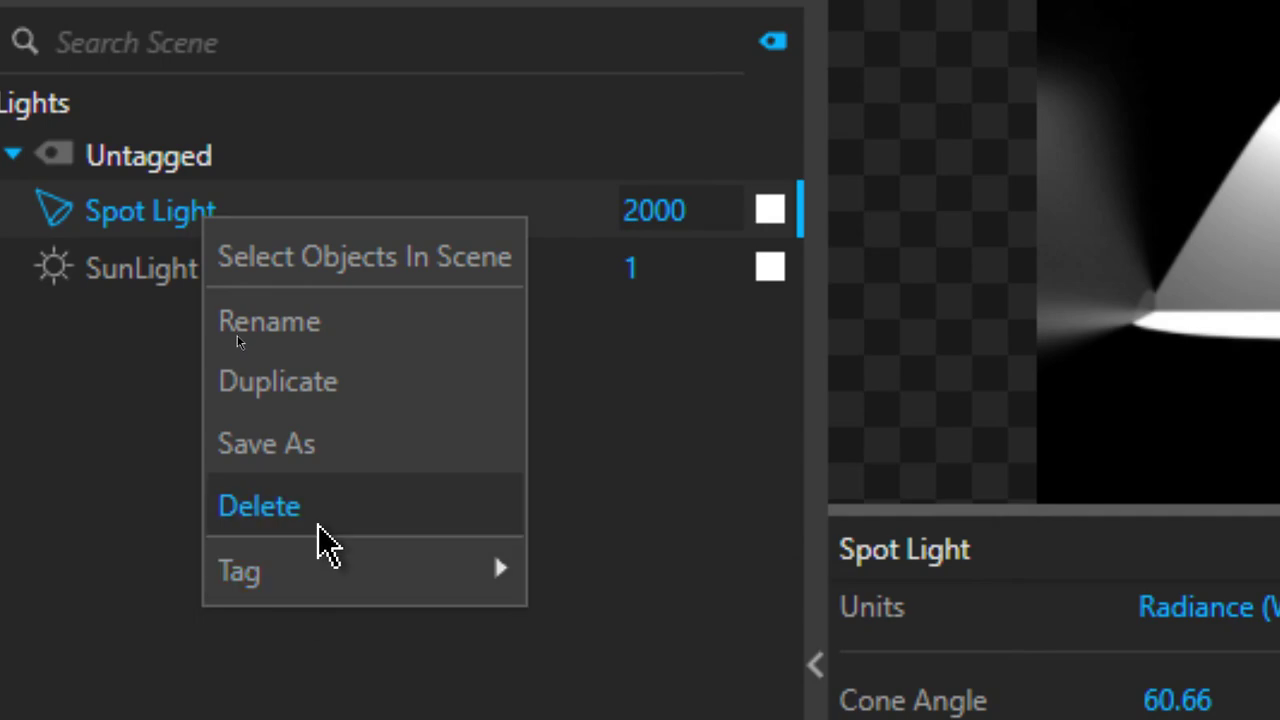
left_click(318, 515)
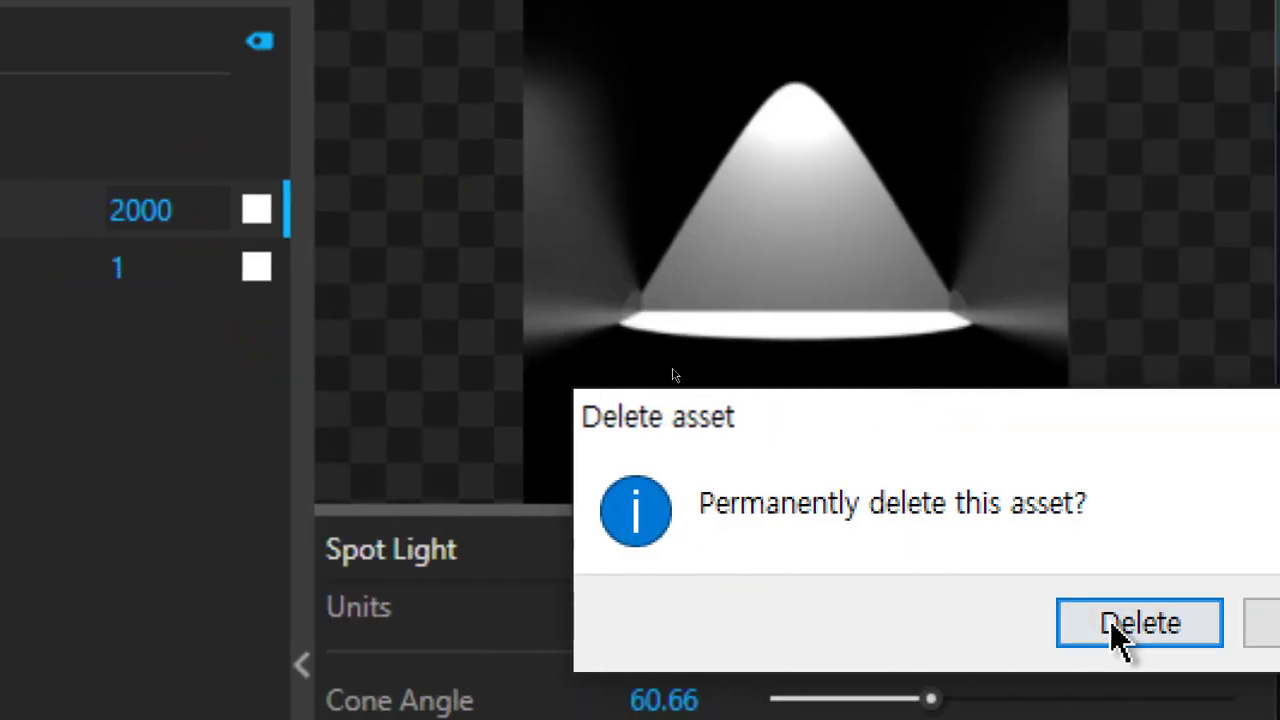
left_click(1117, 627)
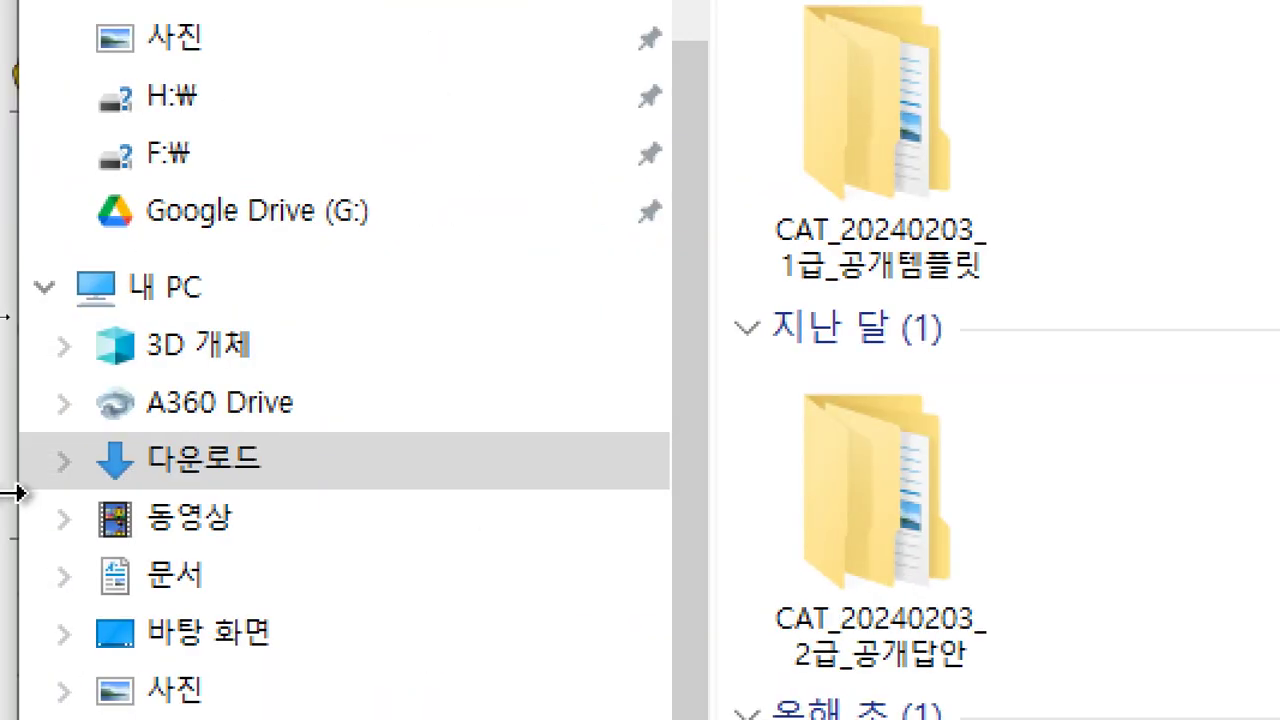
Browse the IES file dialog to the ies folder on drive D:, inside 502호 공유, 99. 스케치업 and 99. IES 파일
scroll(349, 466, "up", 1)
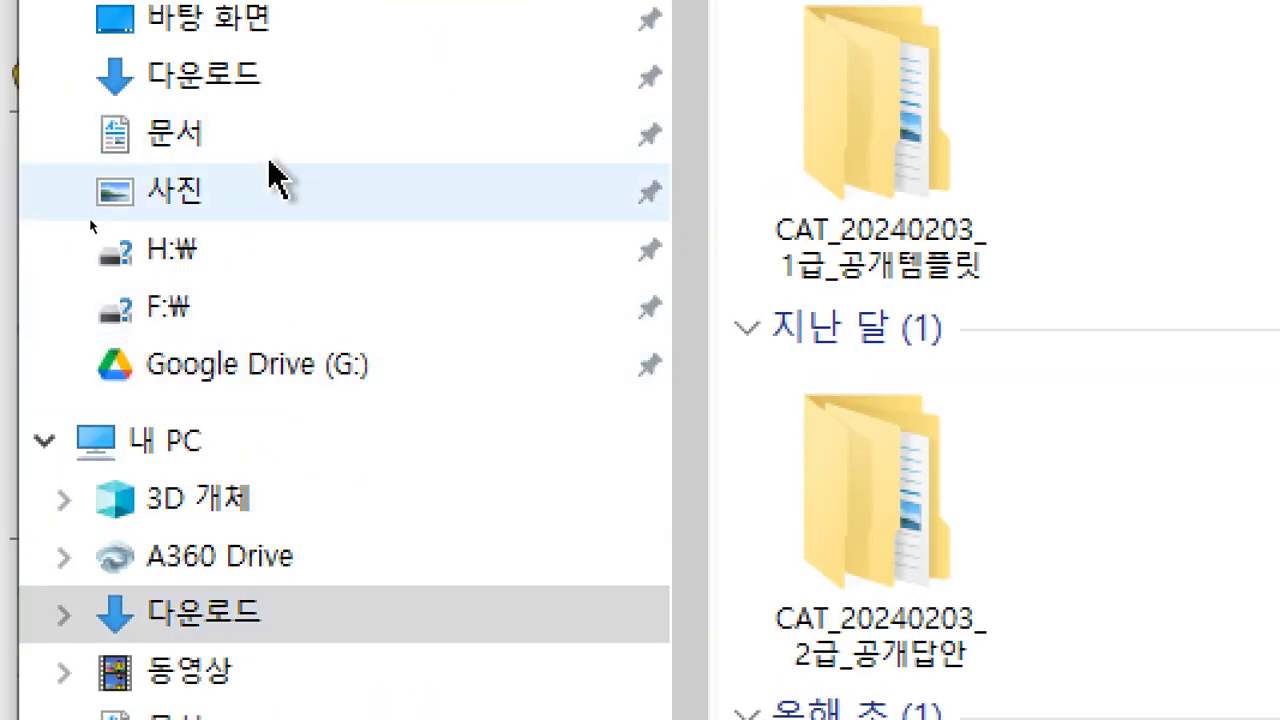
scroll(278, 180, "down", 3)
left_click(275, 637)
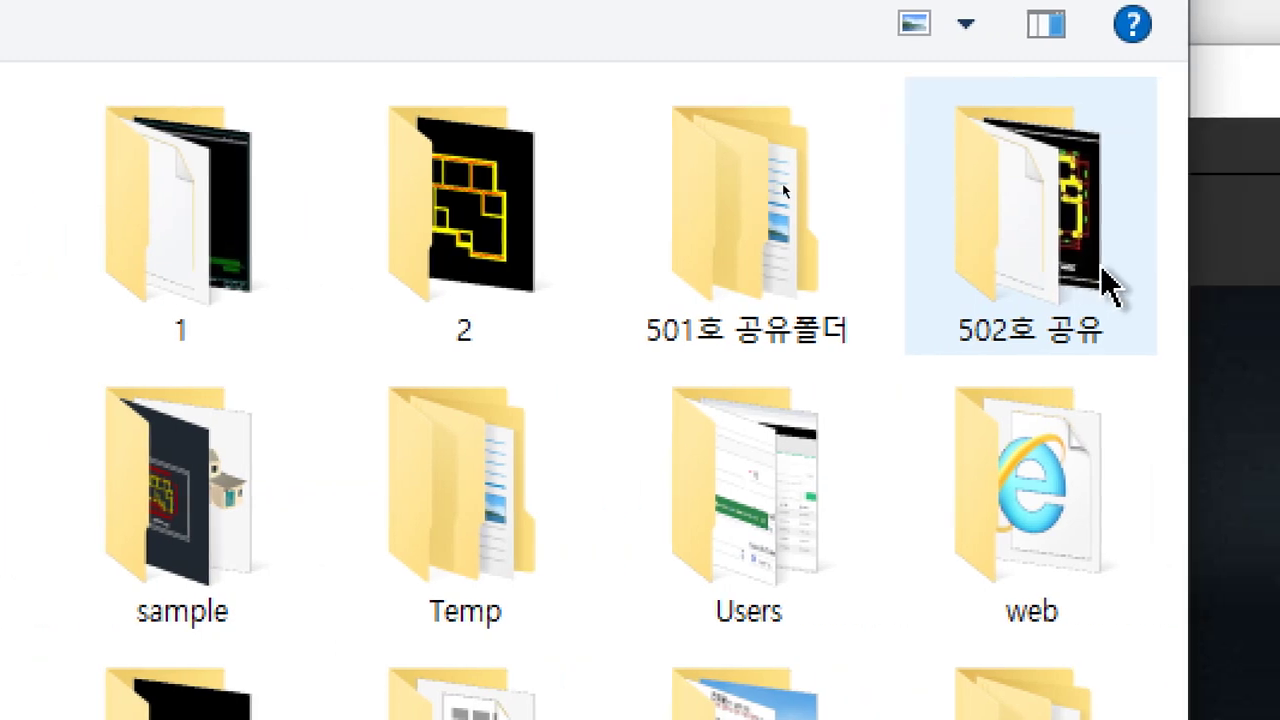
double_click(1192, 257)
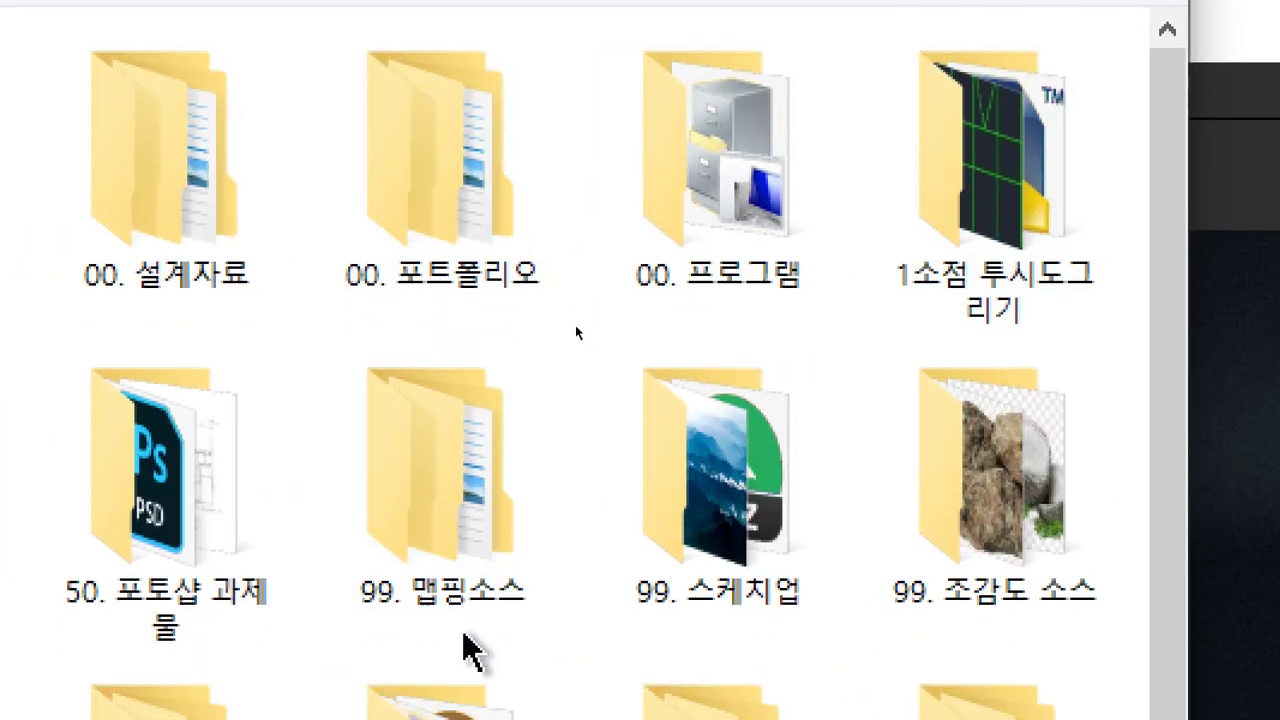
double_click(658, 503)
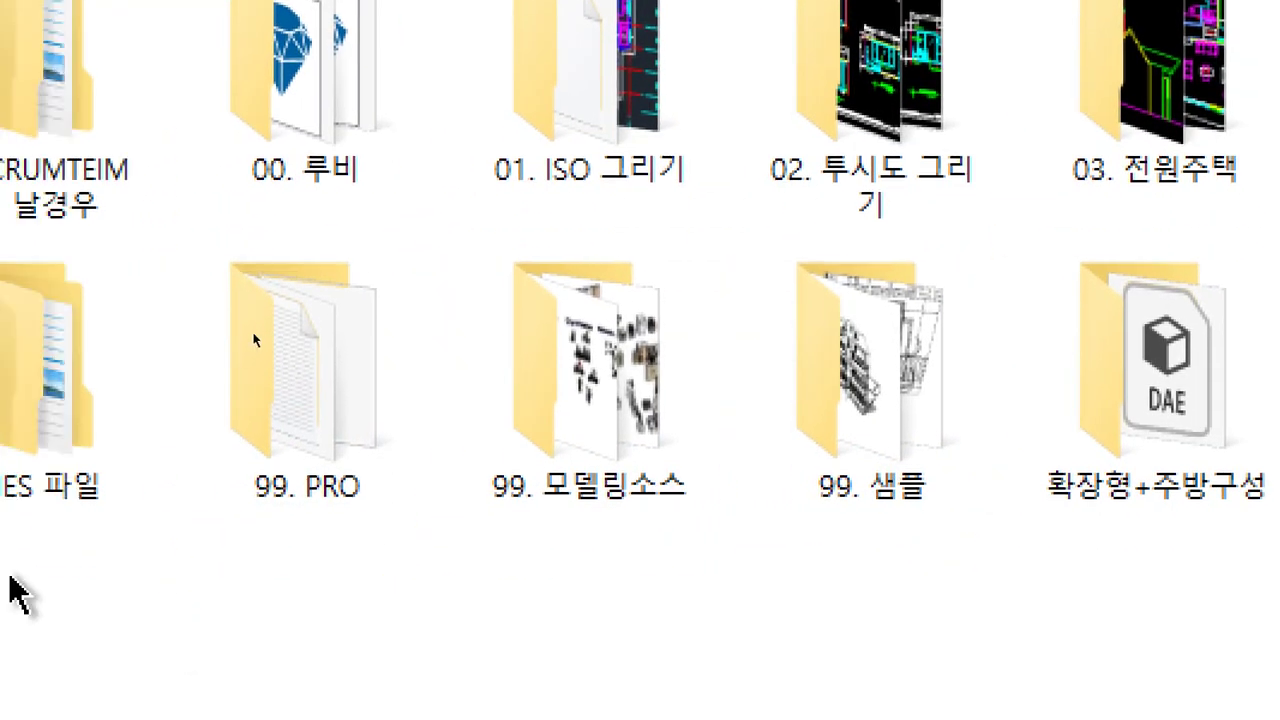
double_click(38, 371)
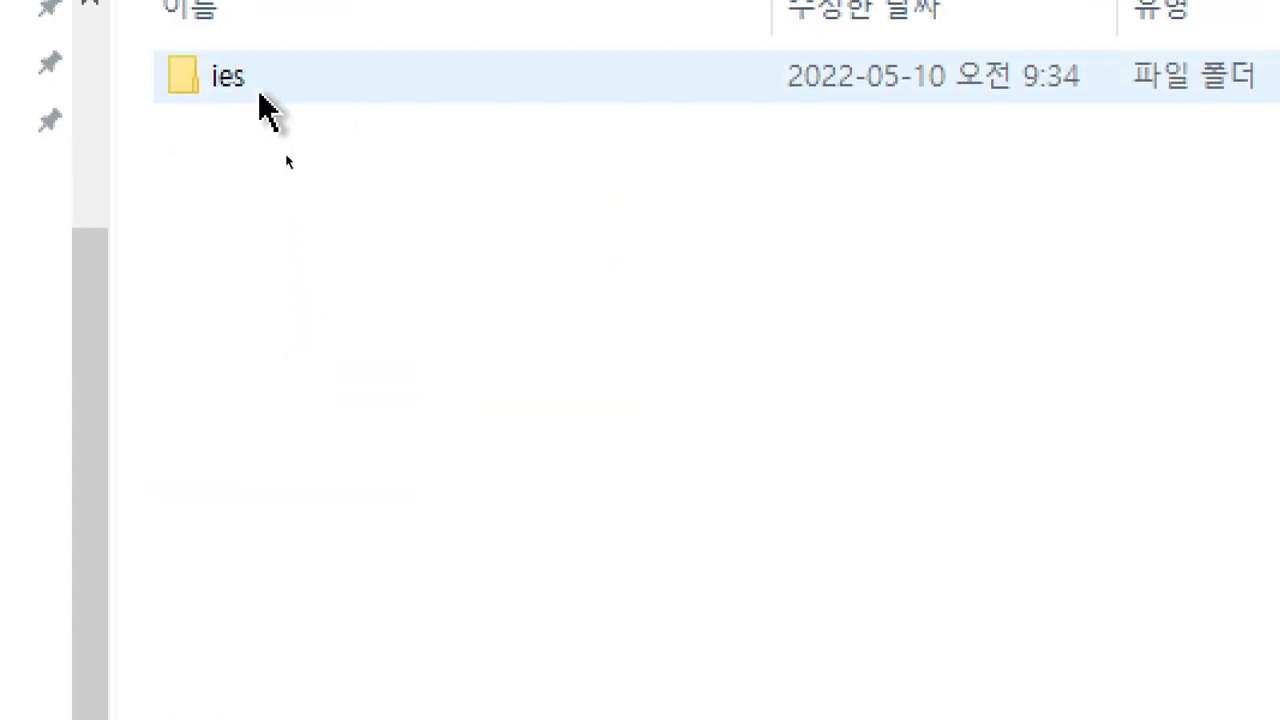
double_click(257, 19)
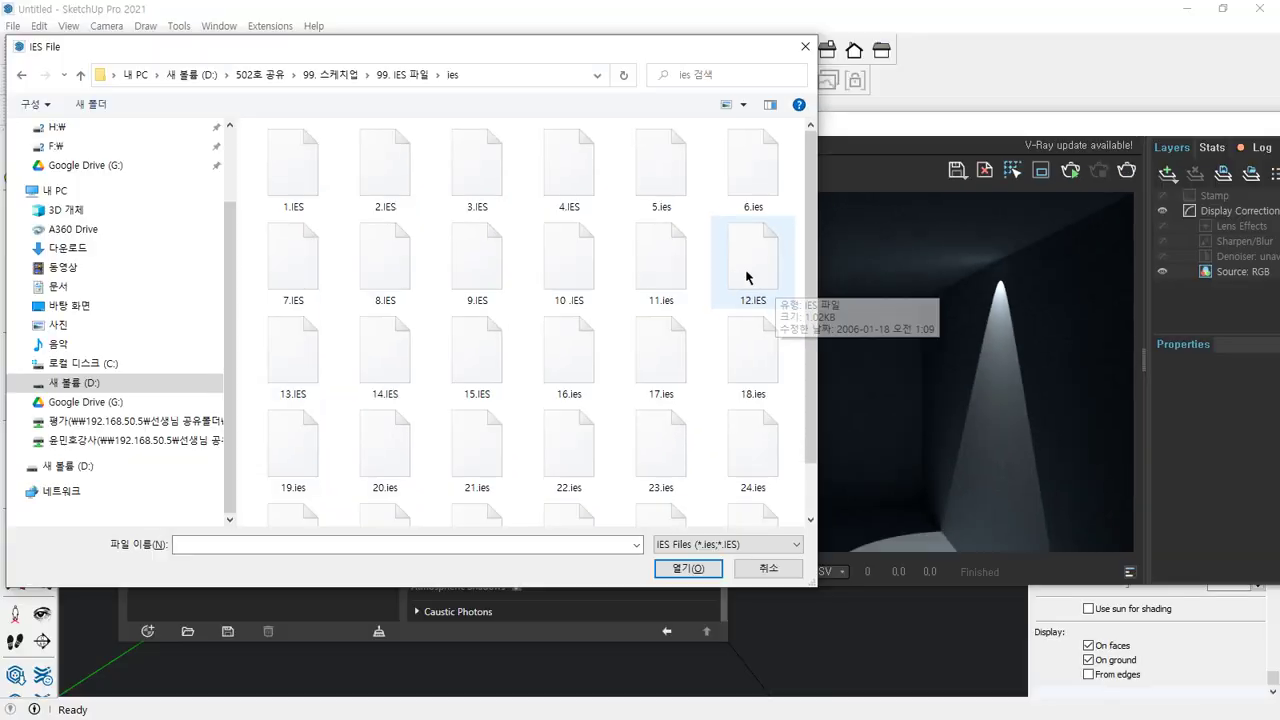
Look through the available IES files, check the parent folder 99. IES 파일 and return to the ies folder
scroll(906, 402, "down", 1)
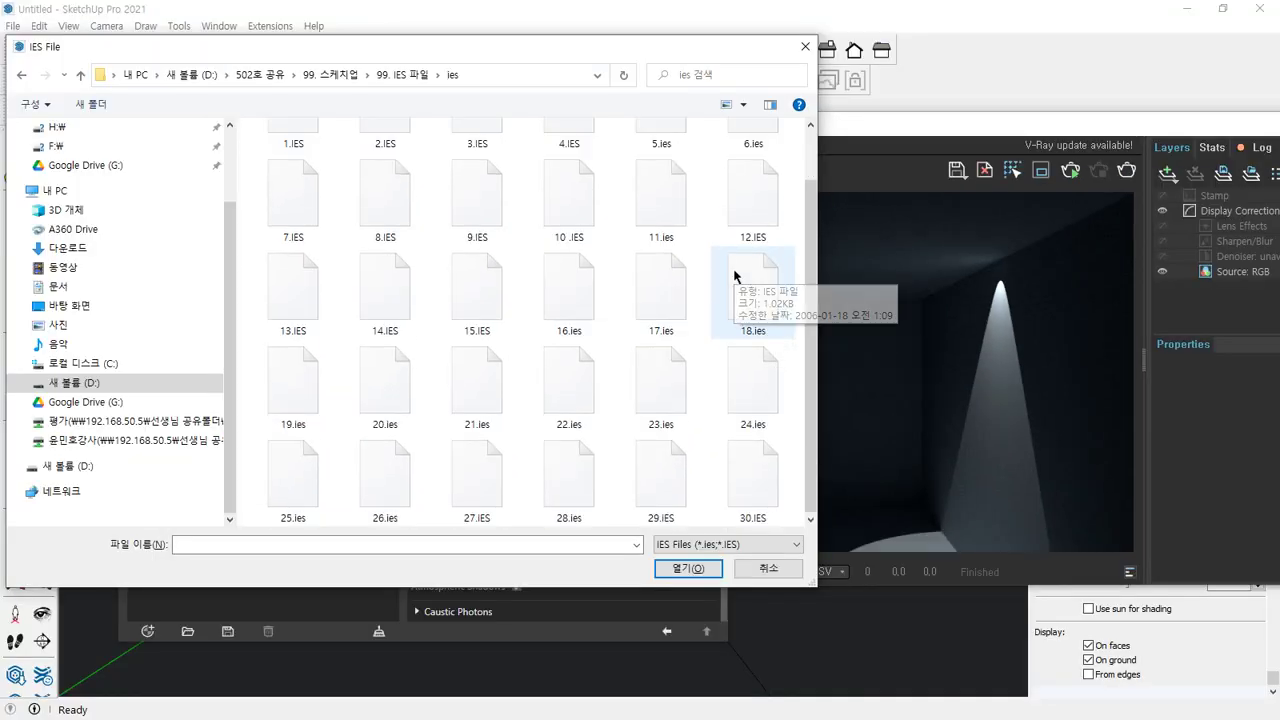
left_click(406, 78)
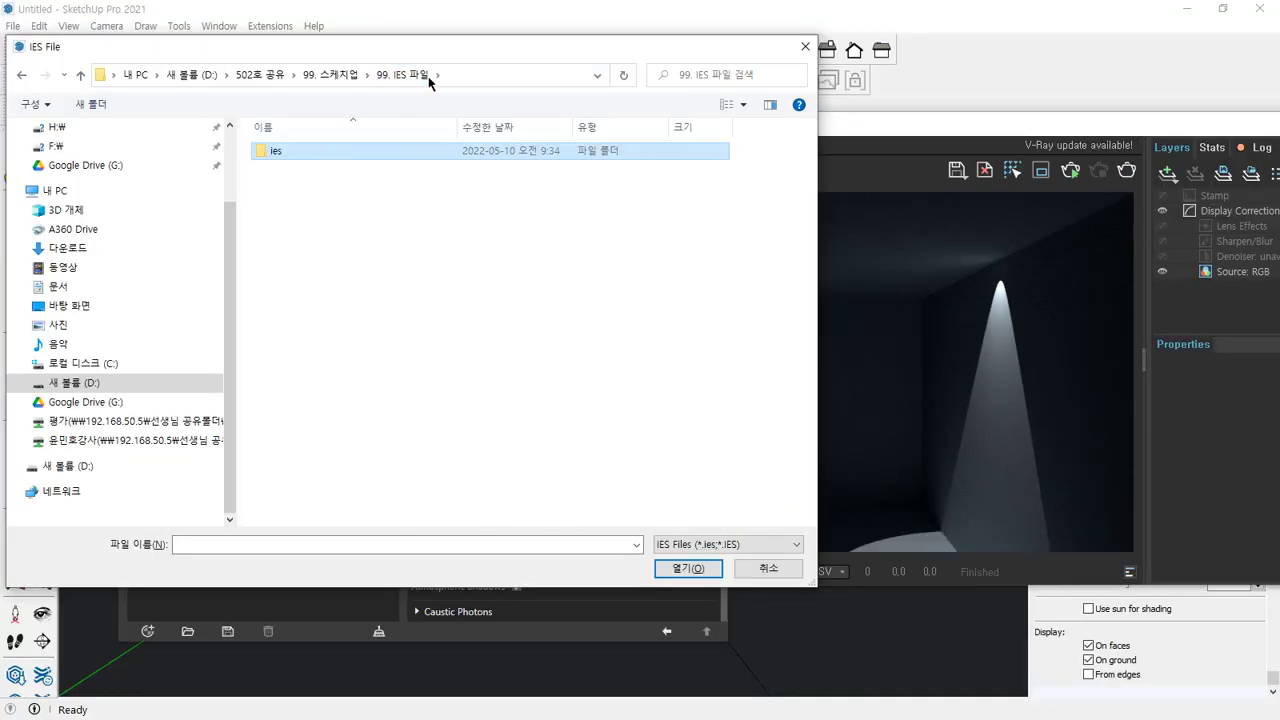
double_click(332, 154)
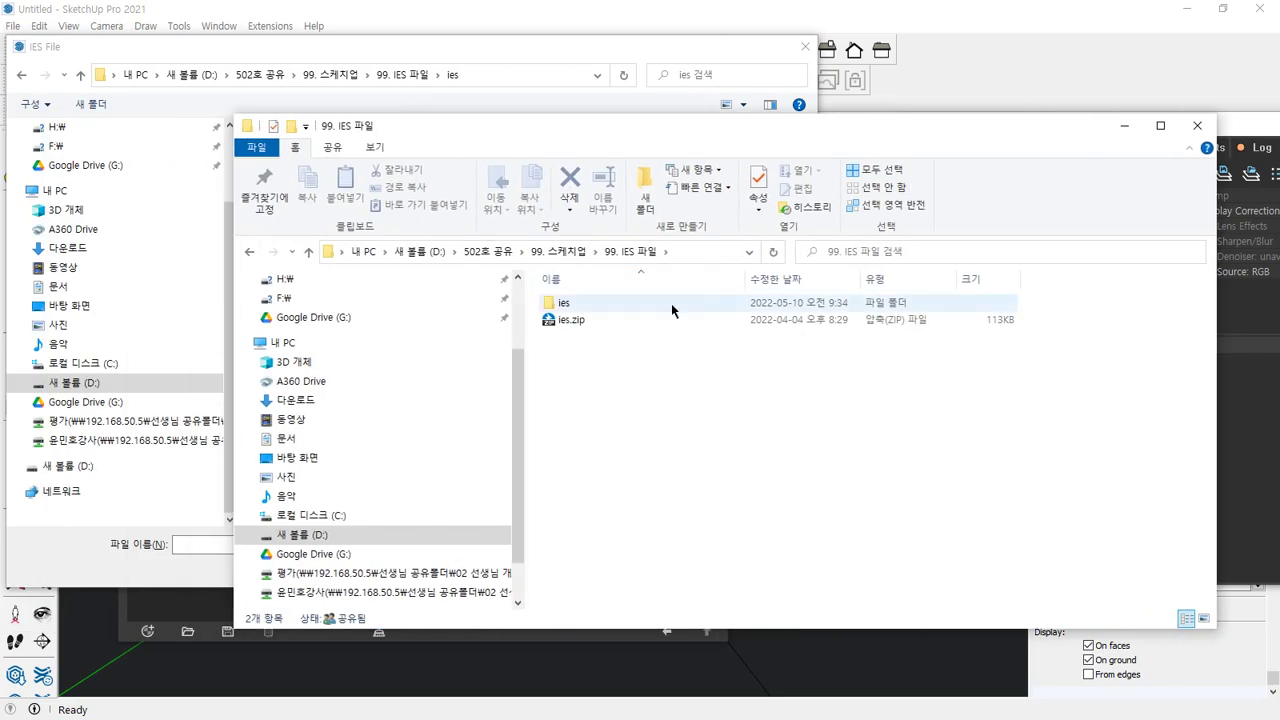
In File Explorer, enter the same ies folder and open the preview image noriter_pimage_view.jpg from the end of its list
double_click(670, 304)
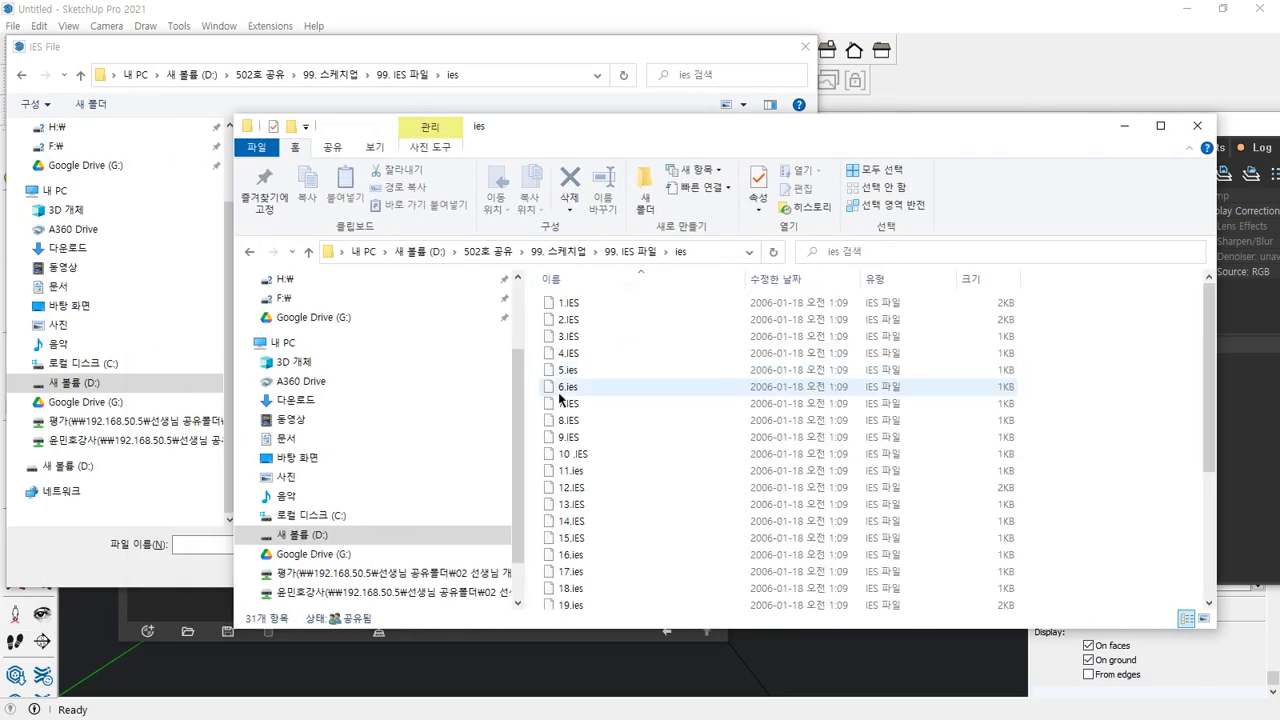
scroll(700, 490, "down", 4)
left_click(612, 600)
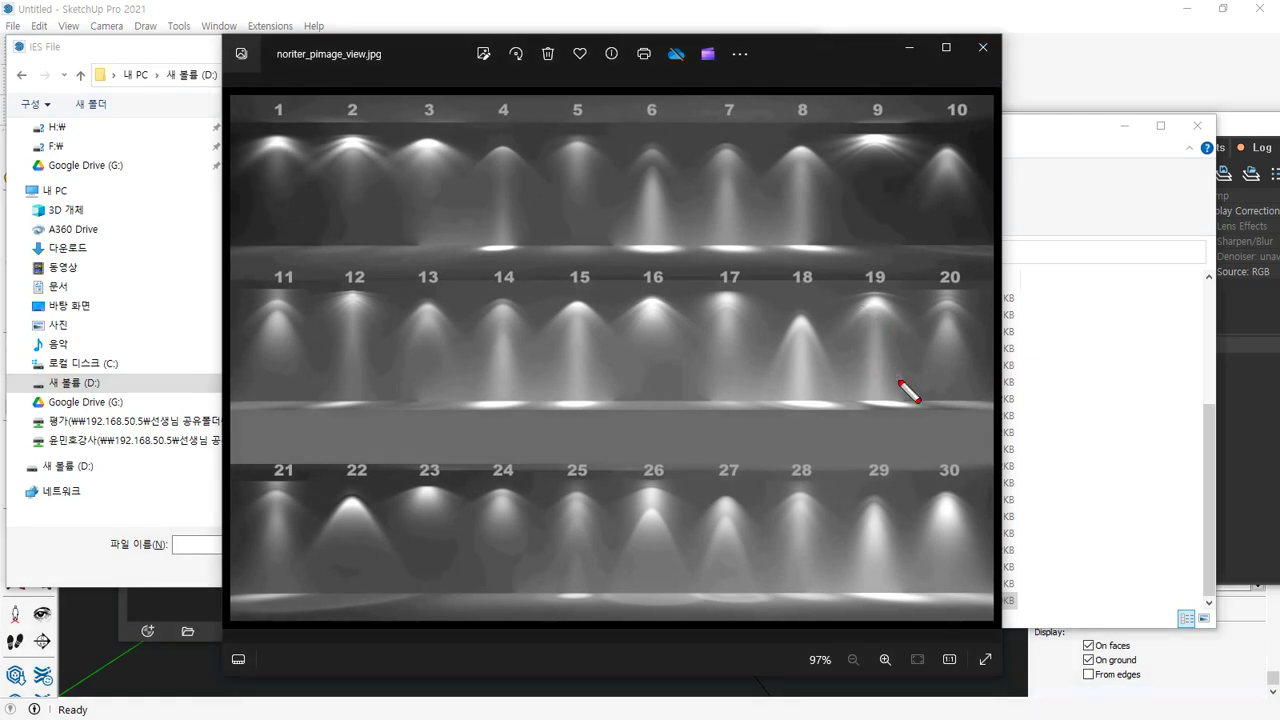
Examine the numbered beam shapes in the IES preview image, comparing patterns 19 and 22
left_click_drag(898, 404, 808, 292)
left_click_drag(940, 318, 913, 384)
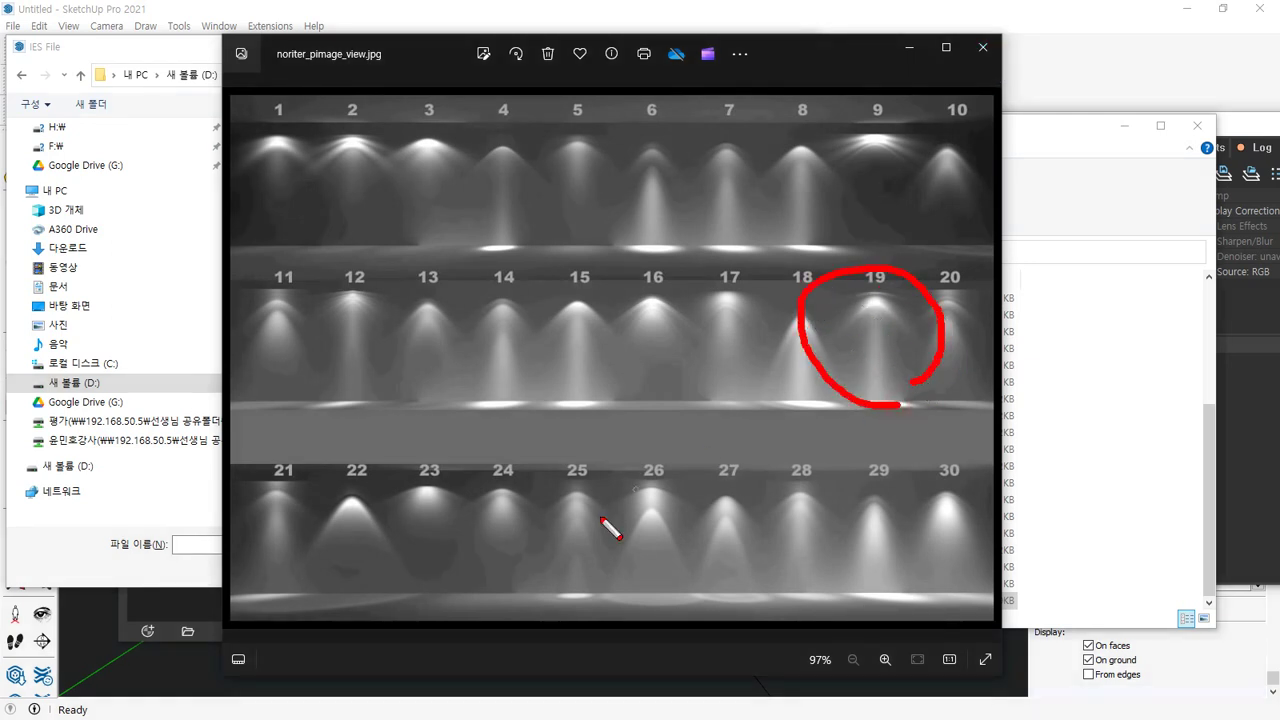
left_click_drag(313, 556, 416, 610)
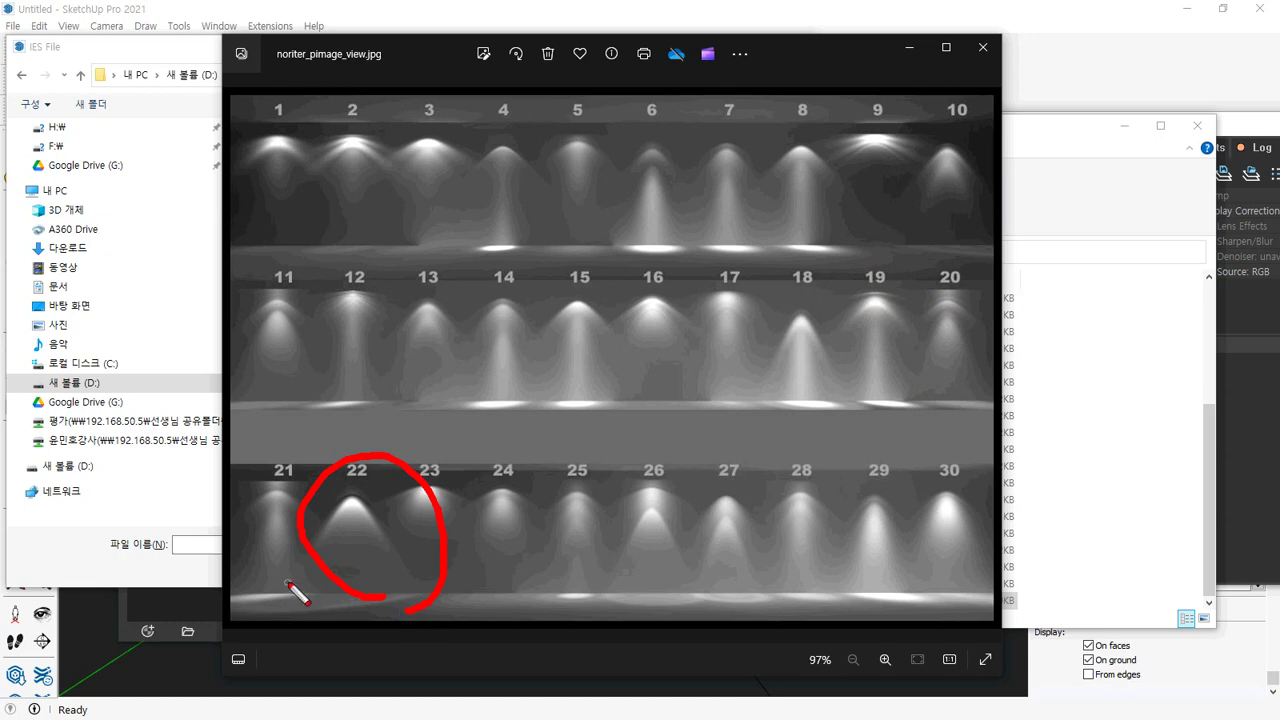
mouse_move(282, 594)
left_mouse_down()
mouse_move(346, 491)
mouse_move(337, 594)
left_mouse_up()
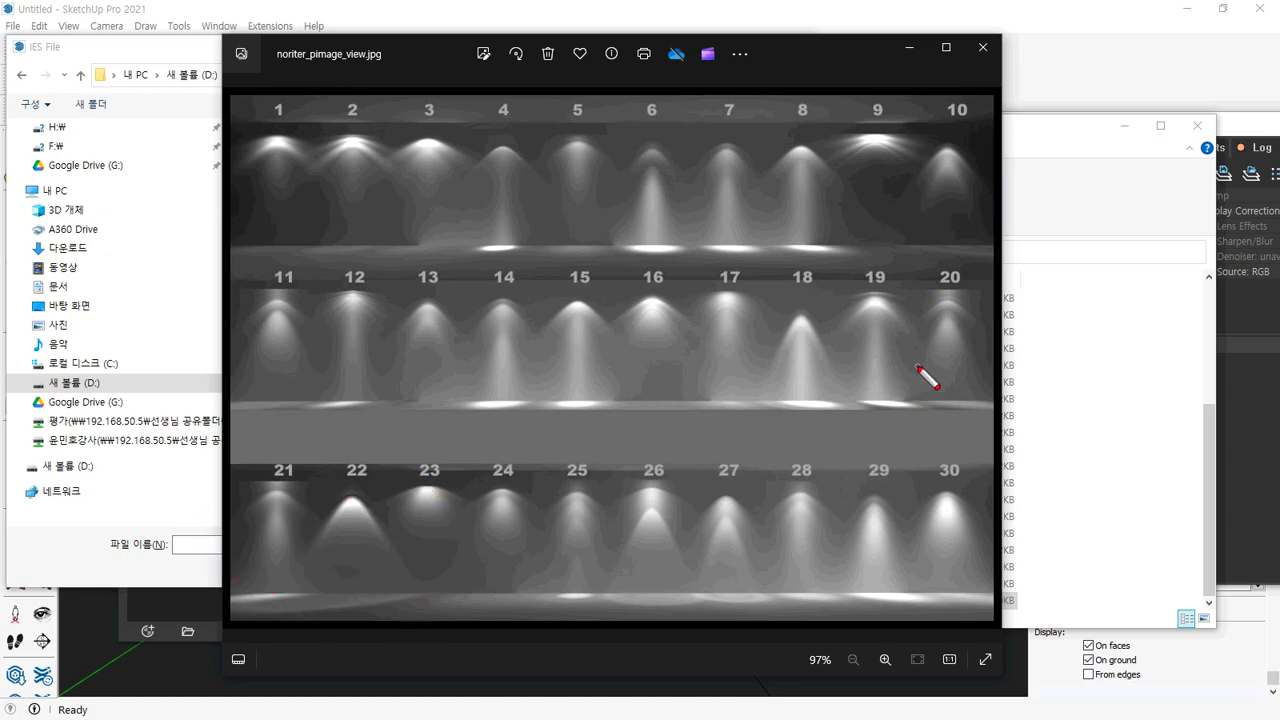
left_click_drag(918, 420, 805, 336)
mouse_move(912, 322)
left_mouse_down()
mouse_move(869, 405)
mouse_move(850, 412)
left_mouse_up()
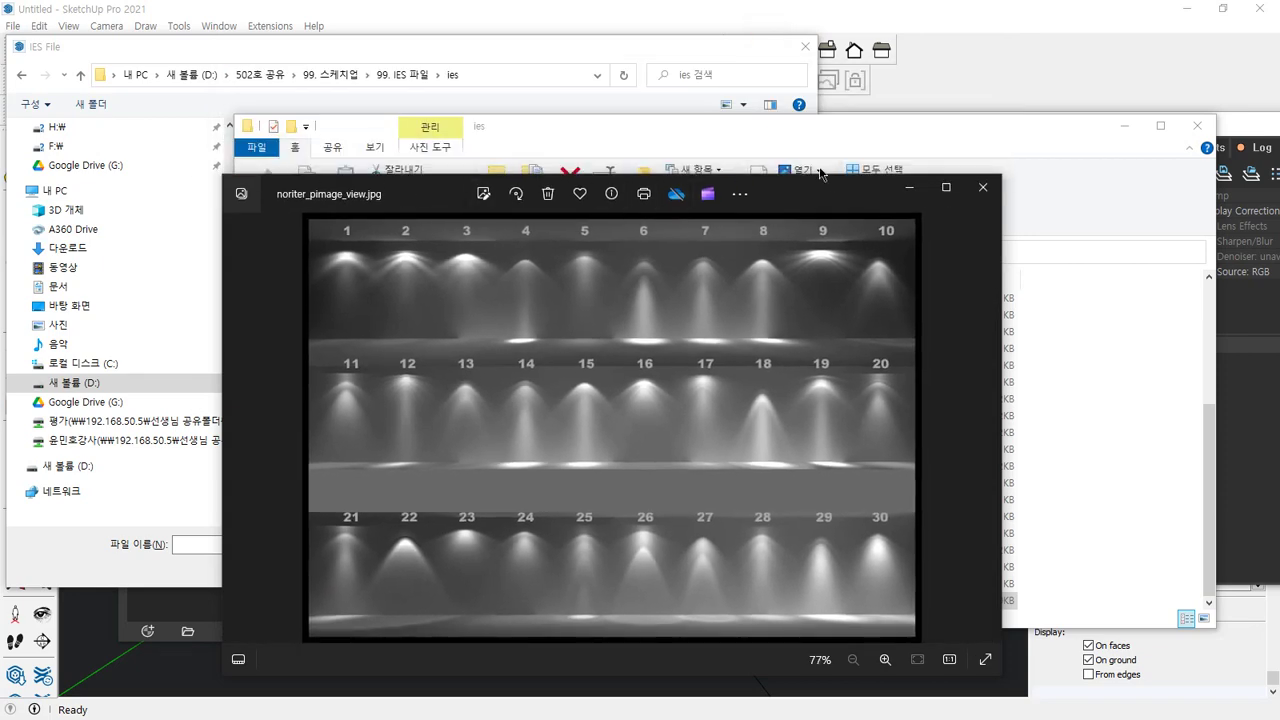
Load 19.ies as the IES light's file and place the light at the room's upper wall edge
left_click(832, 185)
left_click(578, 50)
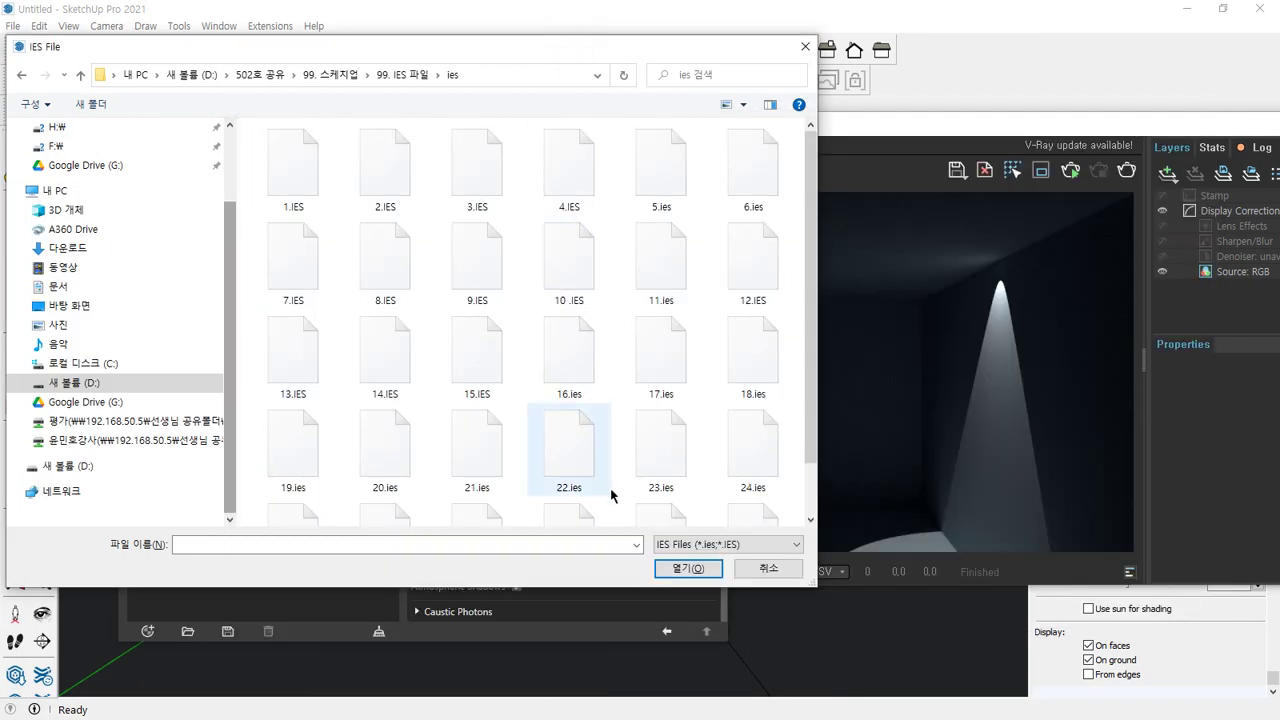
left_click(312, 463)
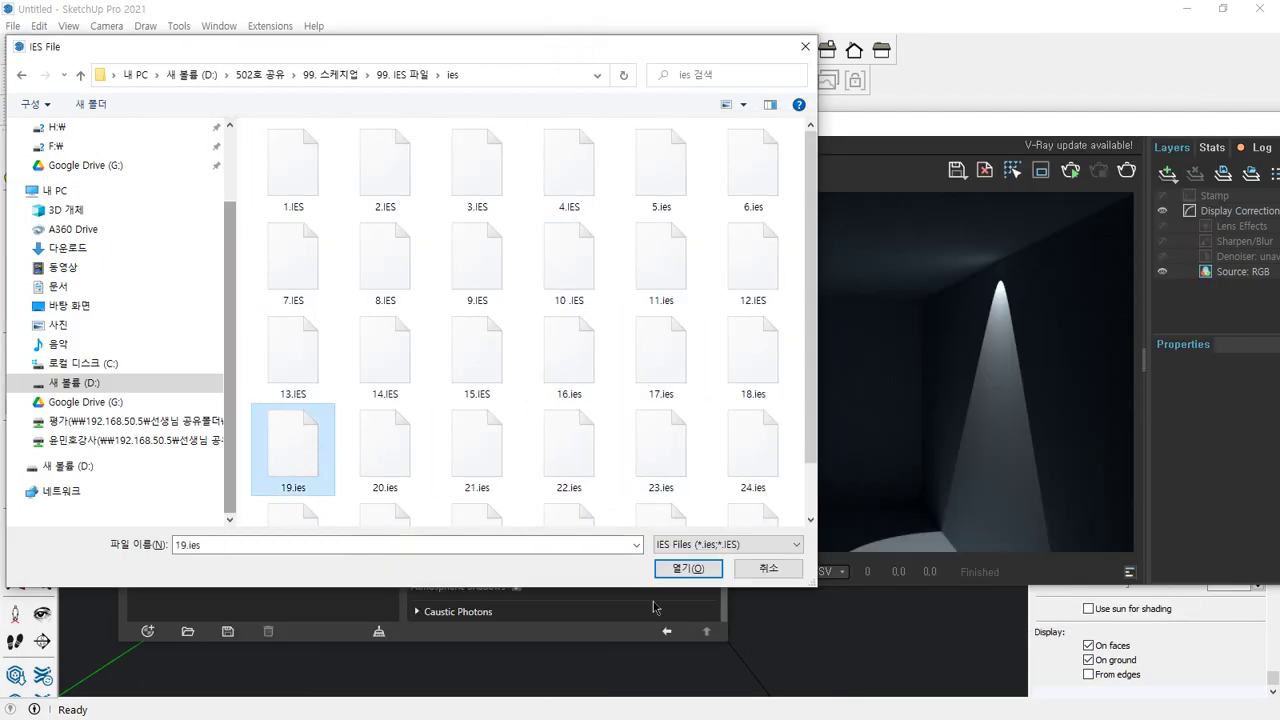
left_click(686, 568)
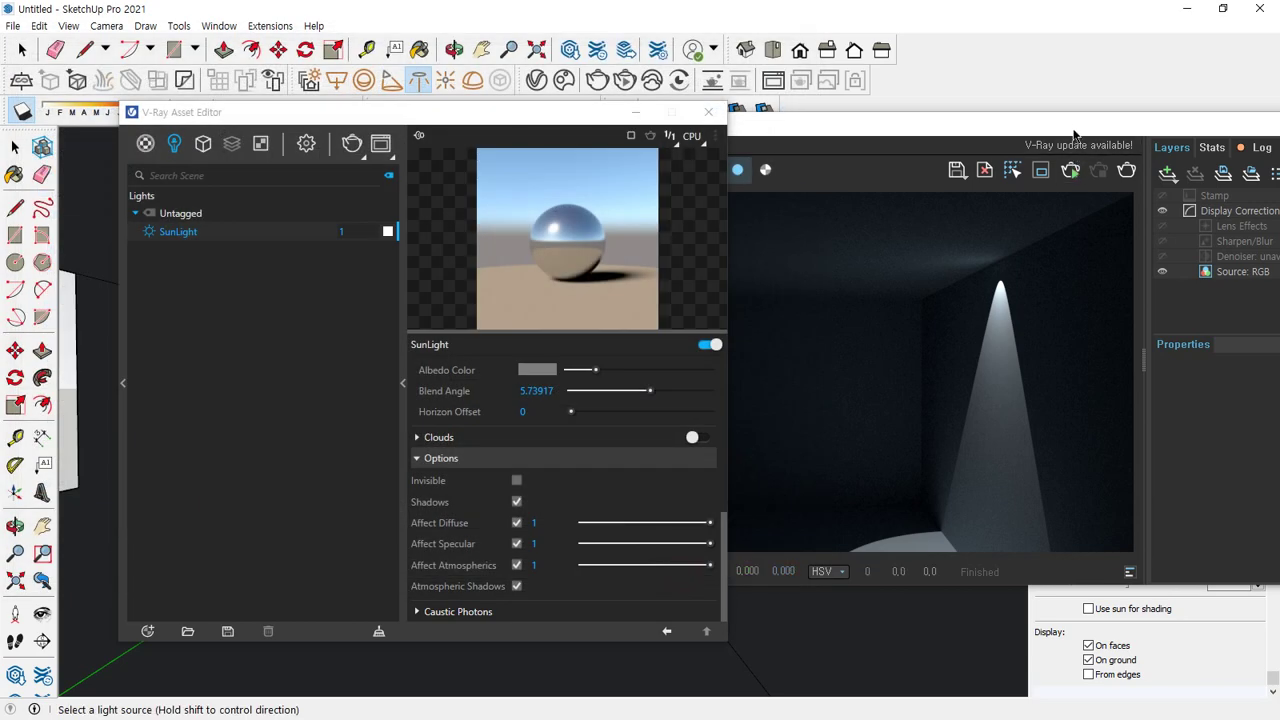
left_click_drag(1062, 122, 0, 278)
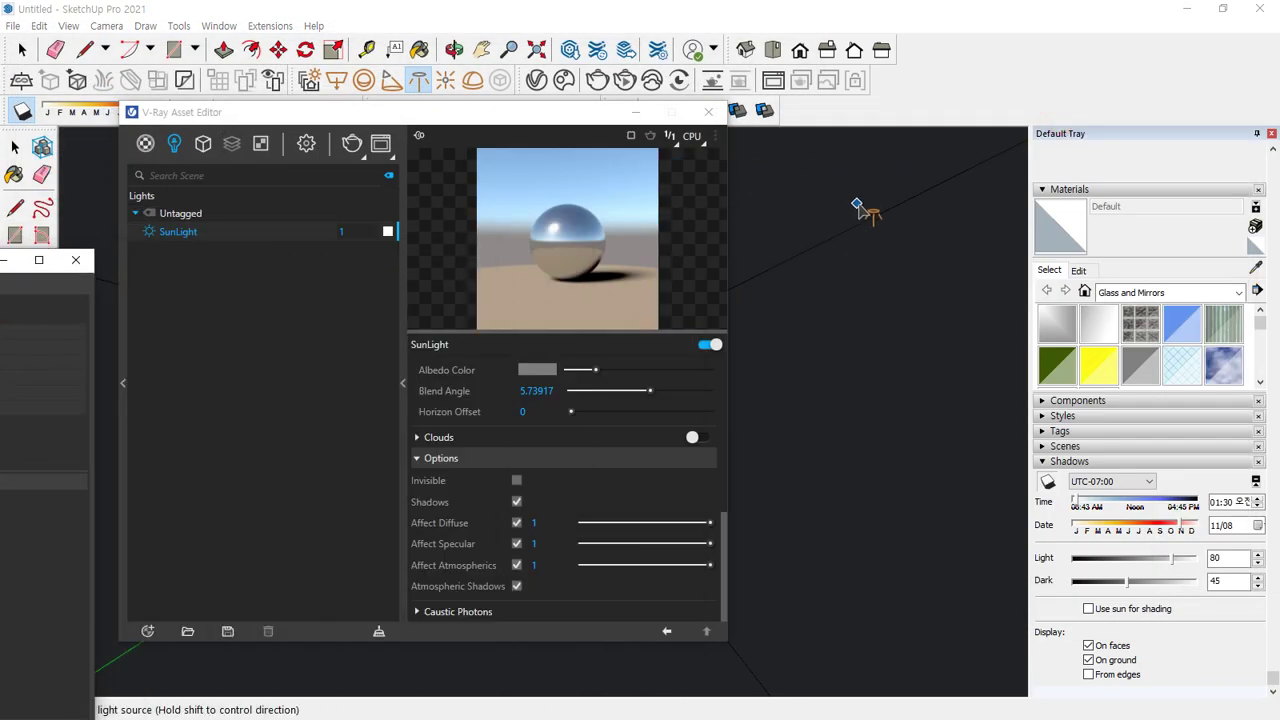
left_click(864, 205)
middle_click_drag(874, 268, 777, 343)
Select the IES Light in the light list and render the scene to check its beam
left_click_drag(477, 135, 398, 116)
left_click(102, 211)
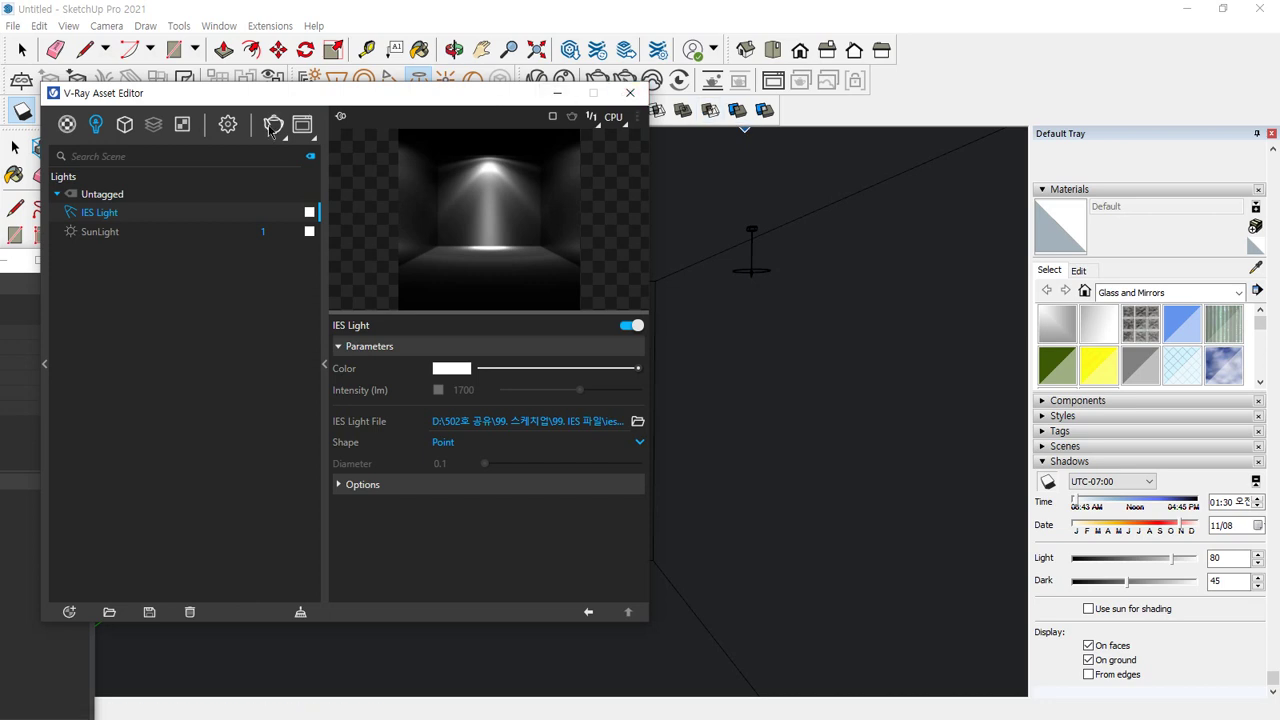
left_click(272, 126)
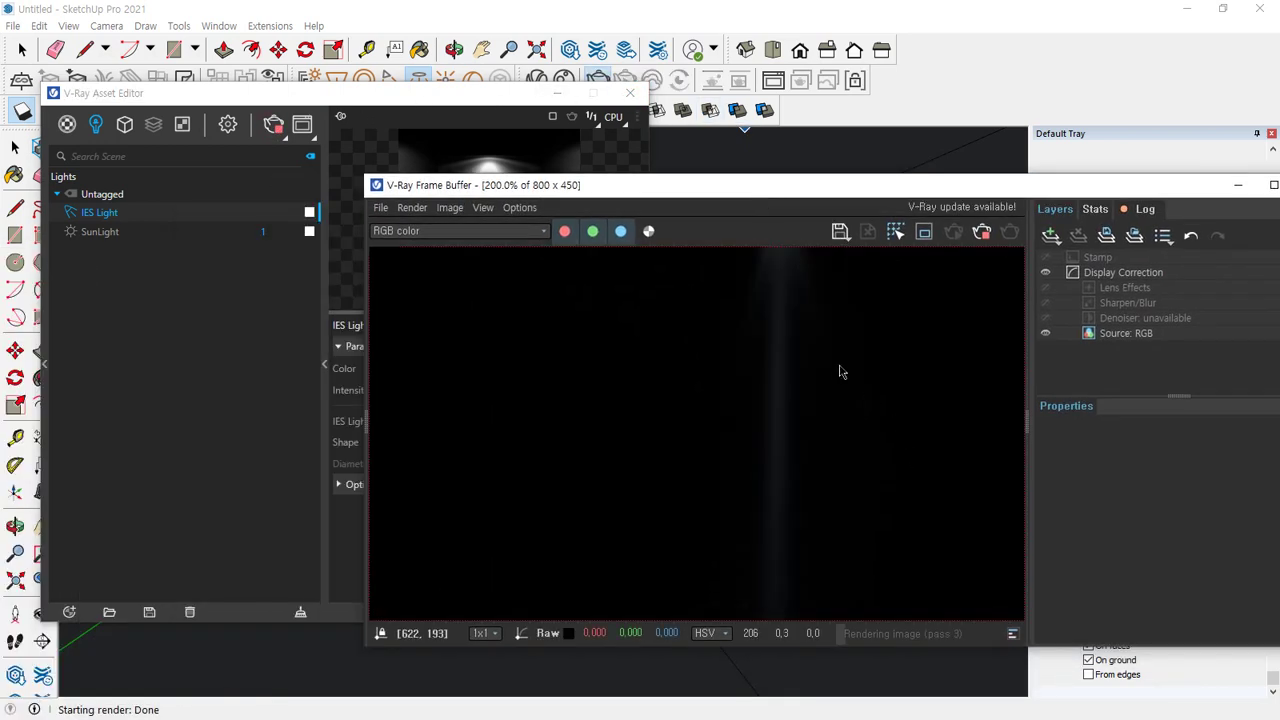
scroll(785, 336, "up", 1)
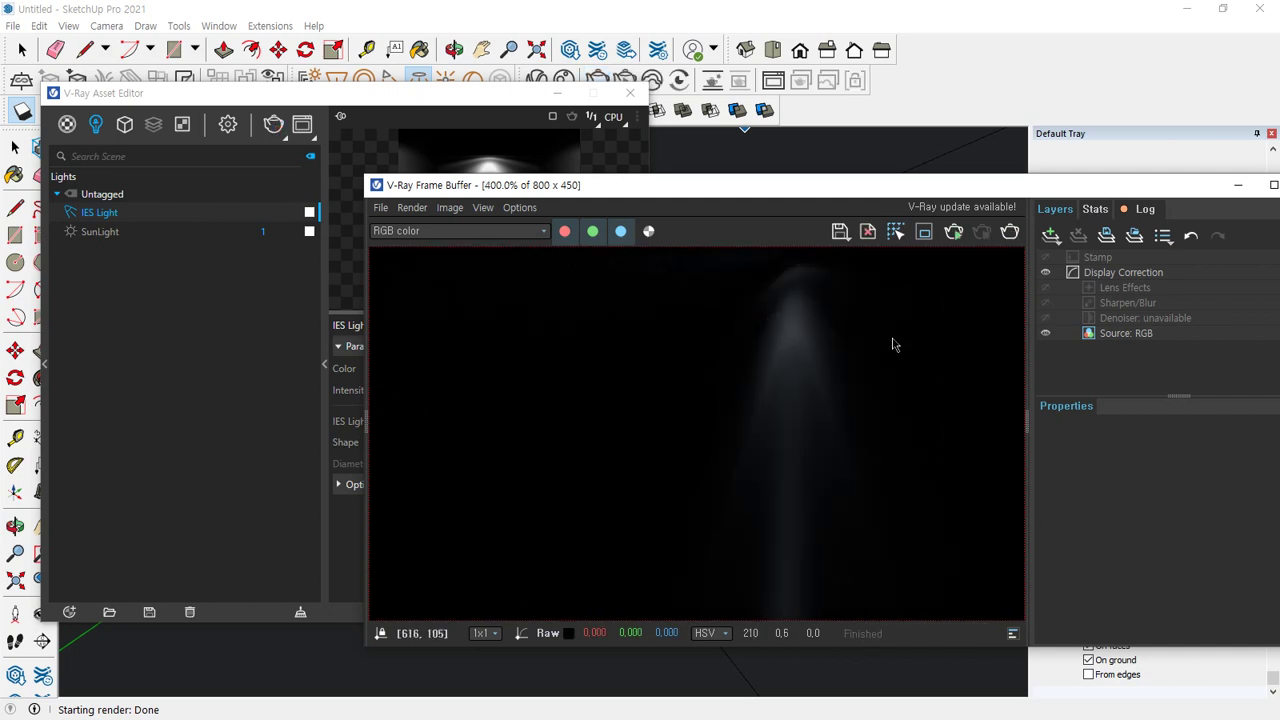
scroll(891, 343, "down", 1)
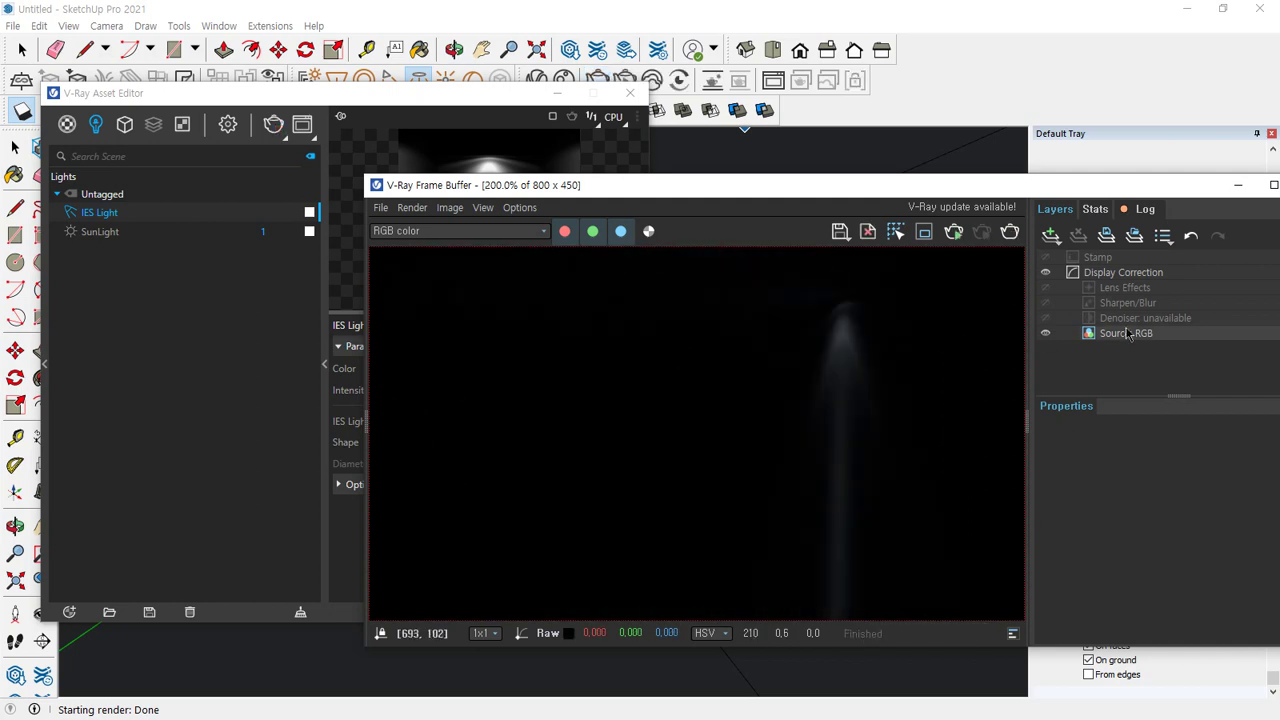
Raise the render's Display Correction exposure to 2.854 and view the whole image
left_click(1123, 272)
left_click_drag(1176, 476, 1210, 476)
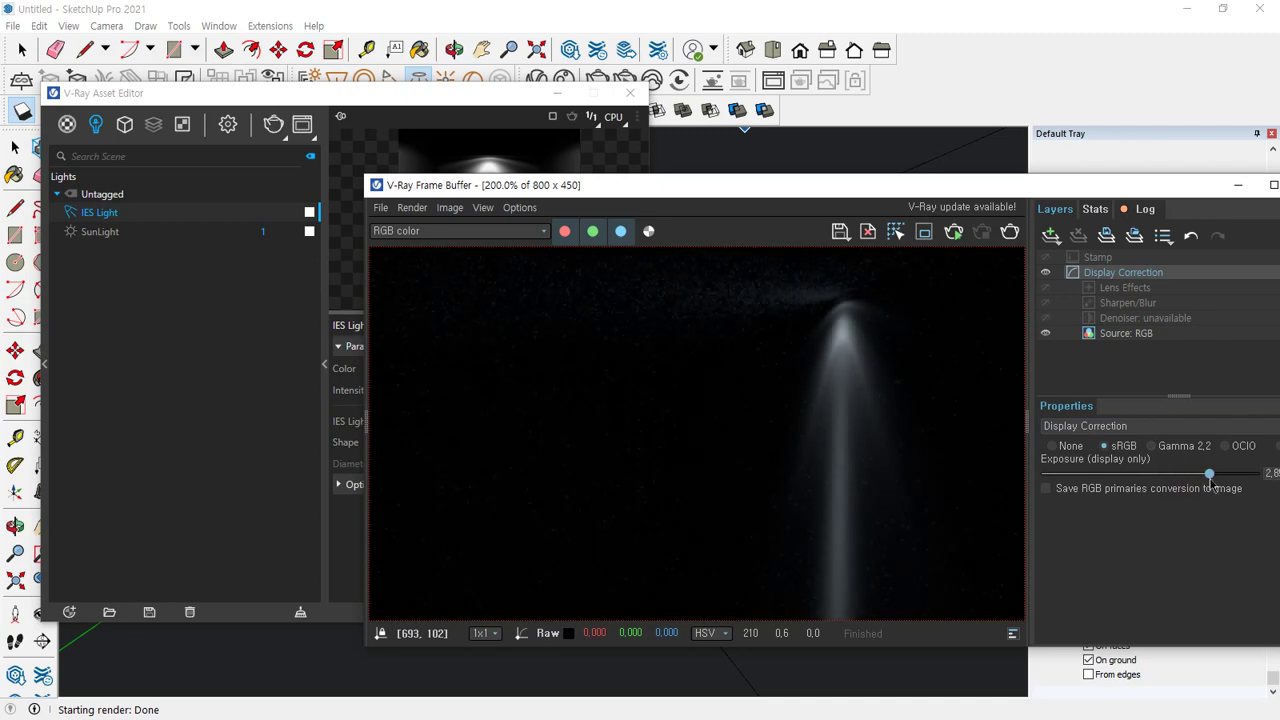
left_click_drag(822, 187, 647, 134)
scroll(640, 374, "down", 2)
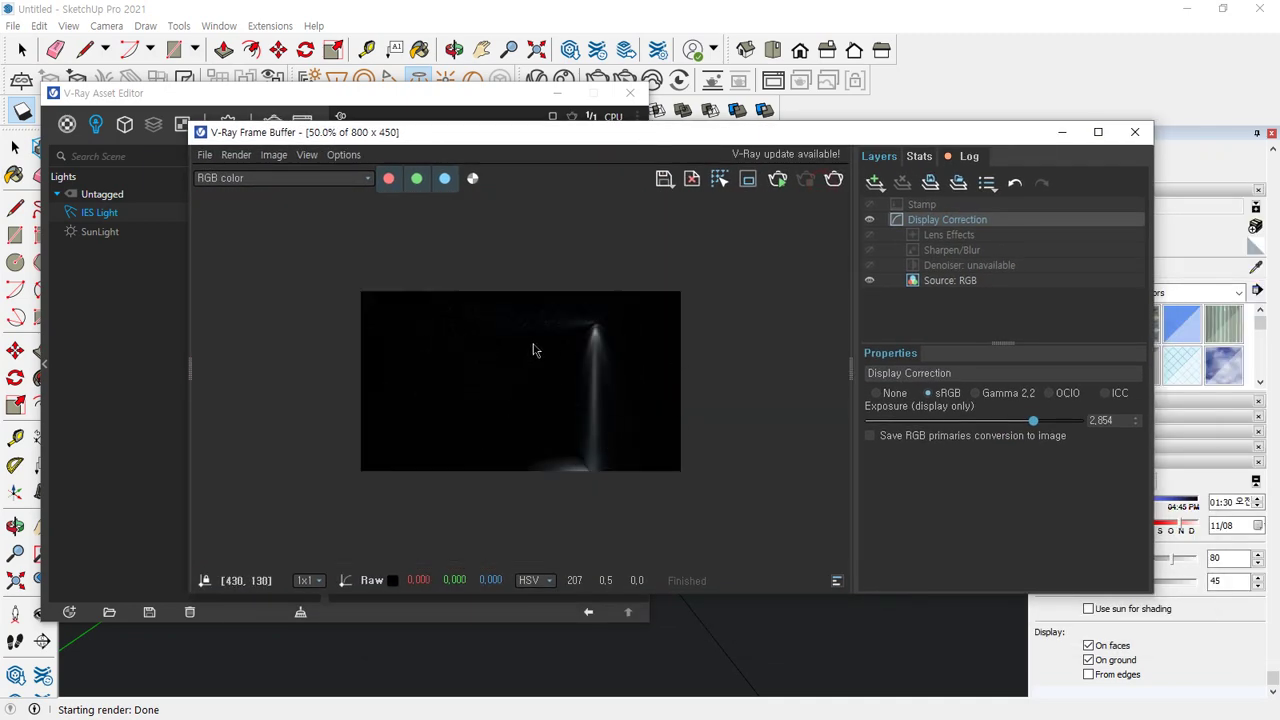
Close the frame buffer and Asset Editor, and render the IES light again from a view facing the room corner
left_click(1143, 140)
left_click(630, 93)
middle_click_drag(429, 354, 560, 250)
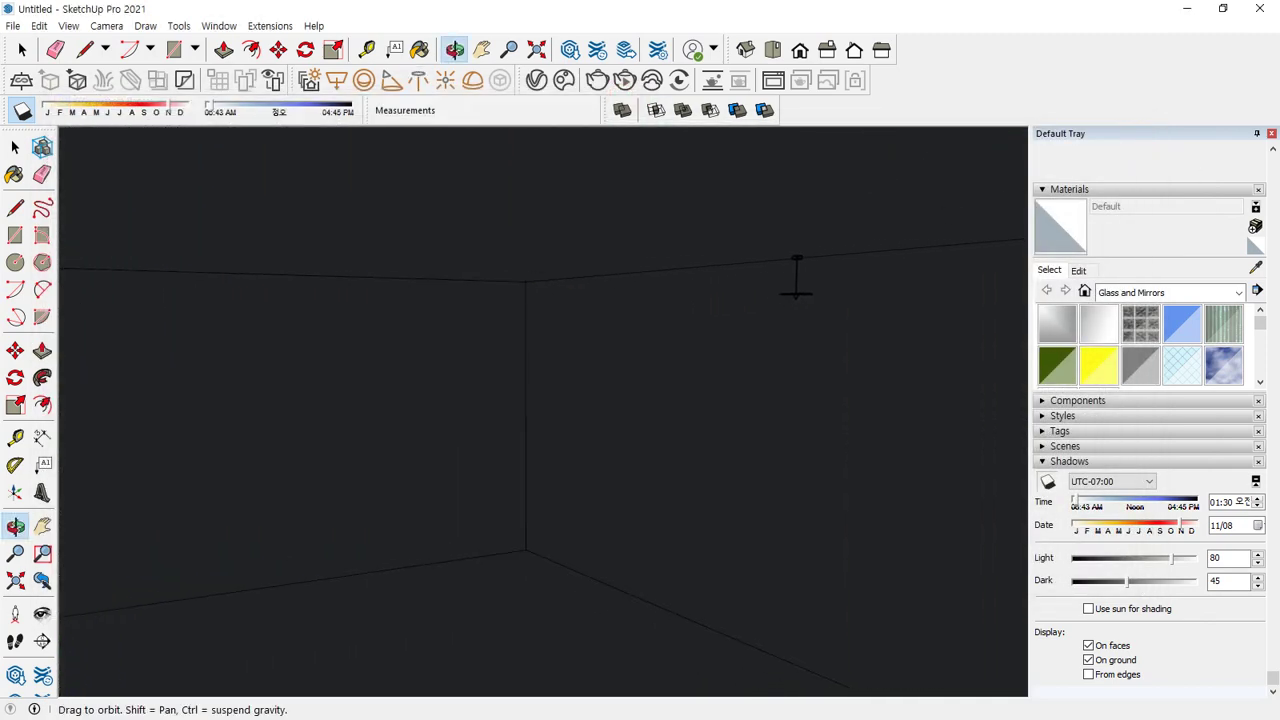
left_click(597, 80)
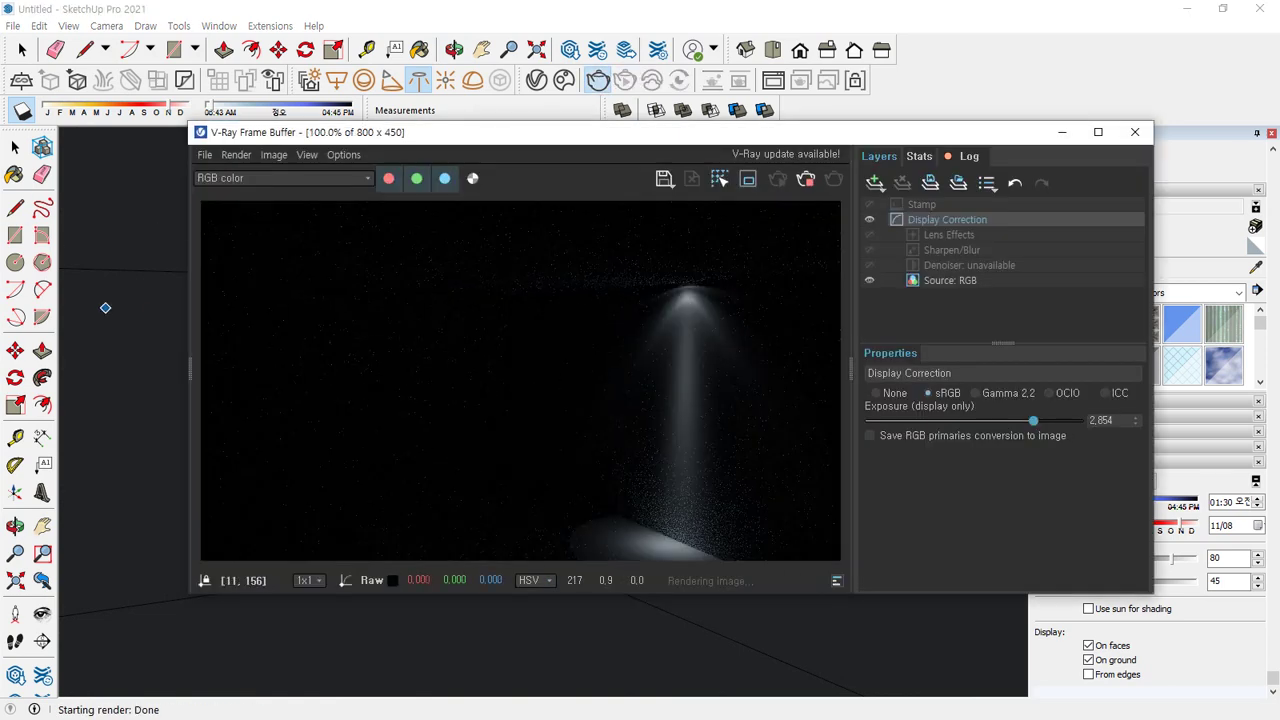
Compare the rendered IES beam with pattern 19 in the preview image, placing both side by side
key("alt+Tab")
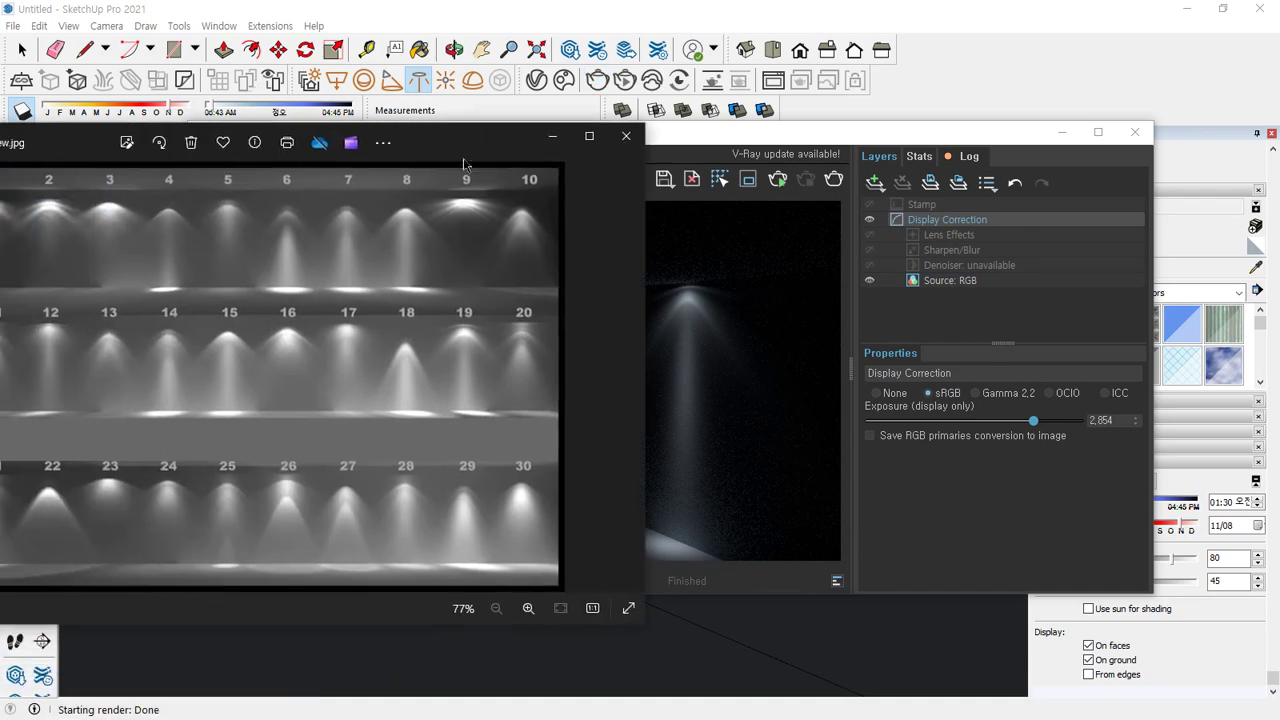
mouse_move(462, 440)
left_mouse_down()
mouse_move(437, 306)
mouse_move(496, 443)
left_mouse_up()
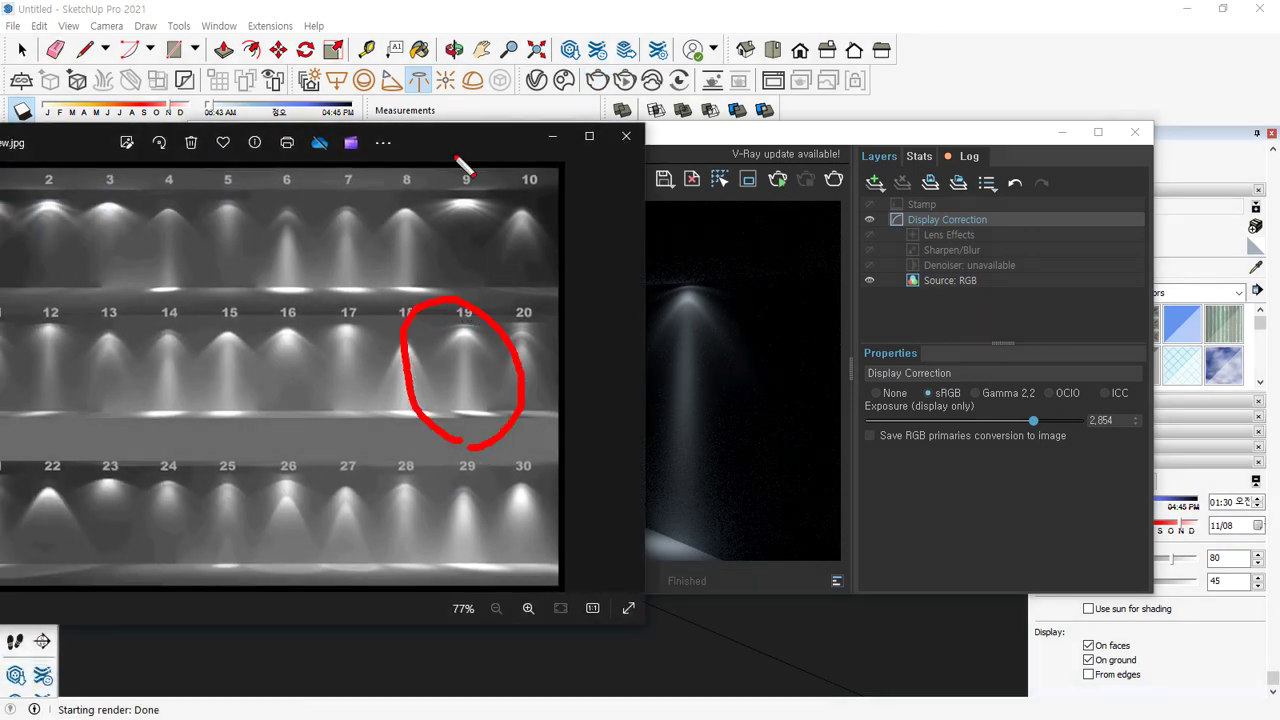
left_click_drag(445, 148, 302, 144)
mouse_move(348, 446)
left_mouse_down()
mouse_move(280, 392)
mouse_move(377, 440)
left_mouse_up()
mouse_move(725, 522)
left_mouse_down()
mouse_move(609, 537)
mouse_move(623, 275)
mouse_move(716, 555)
left_mouse_up()
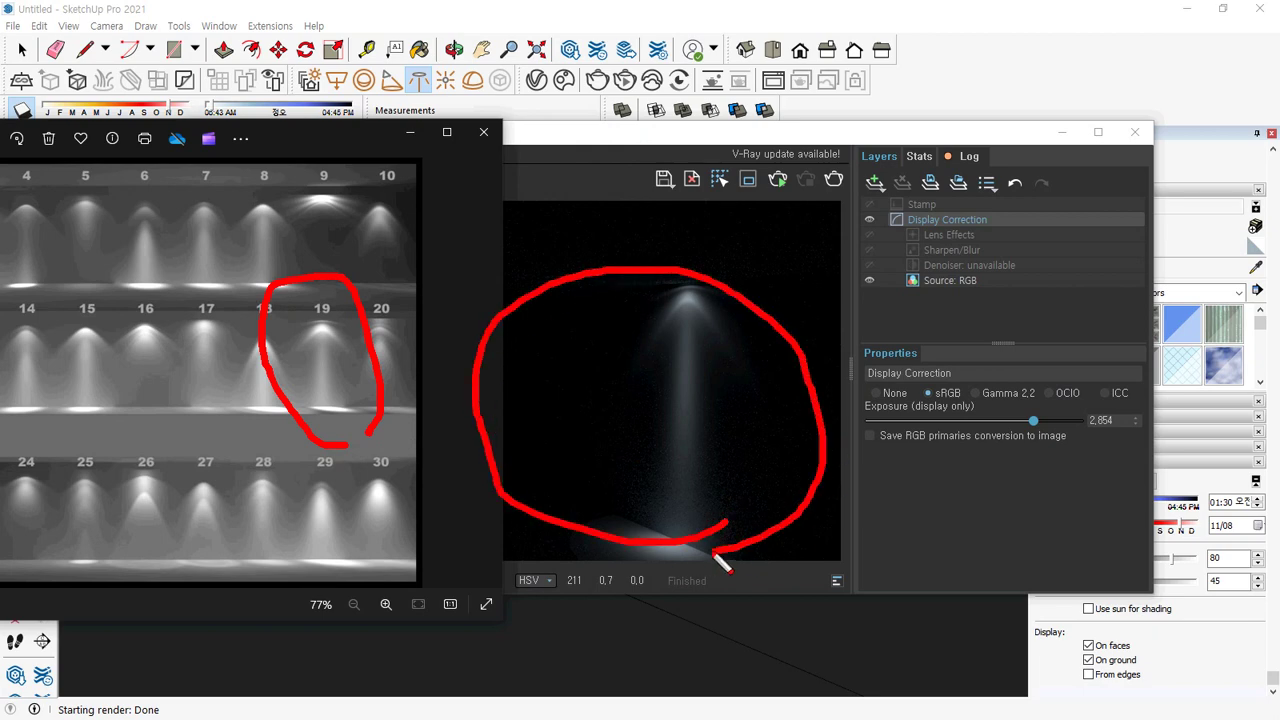
key("Escape")
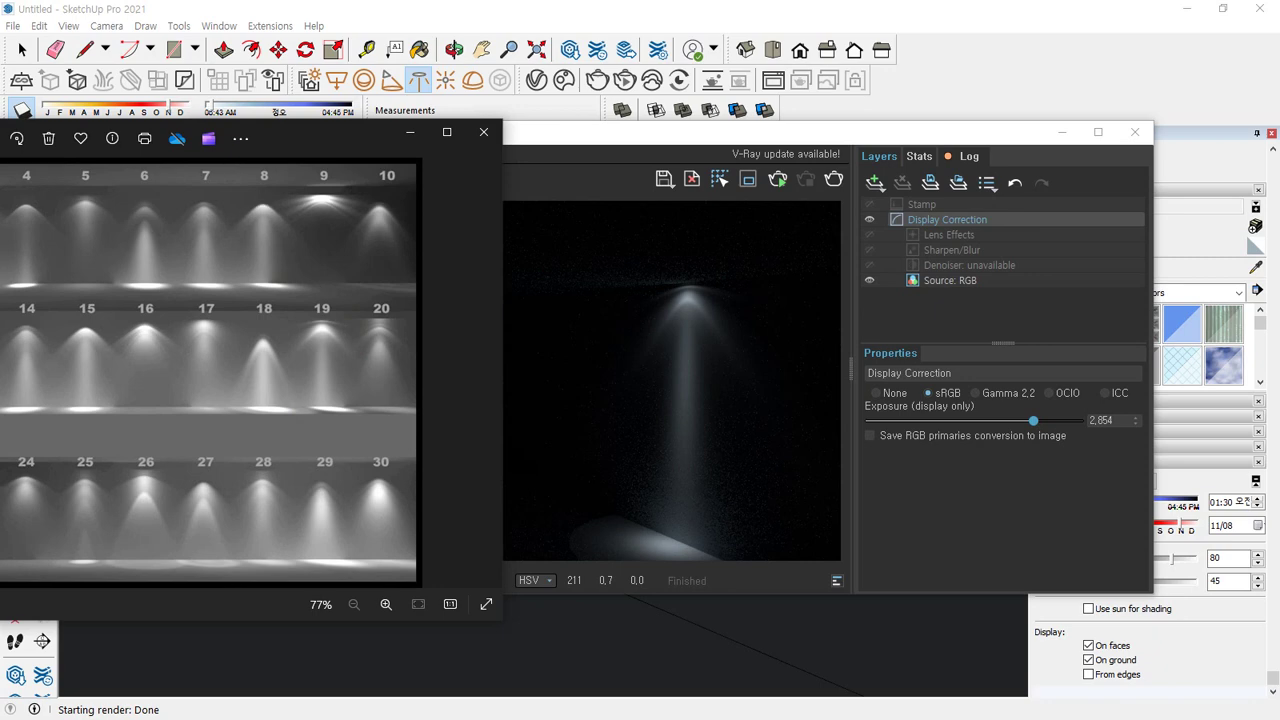
Switch to the browser and open the IES 파일 post on the cafe's 스케치업 실습자료 board
key("alt+Tab")
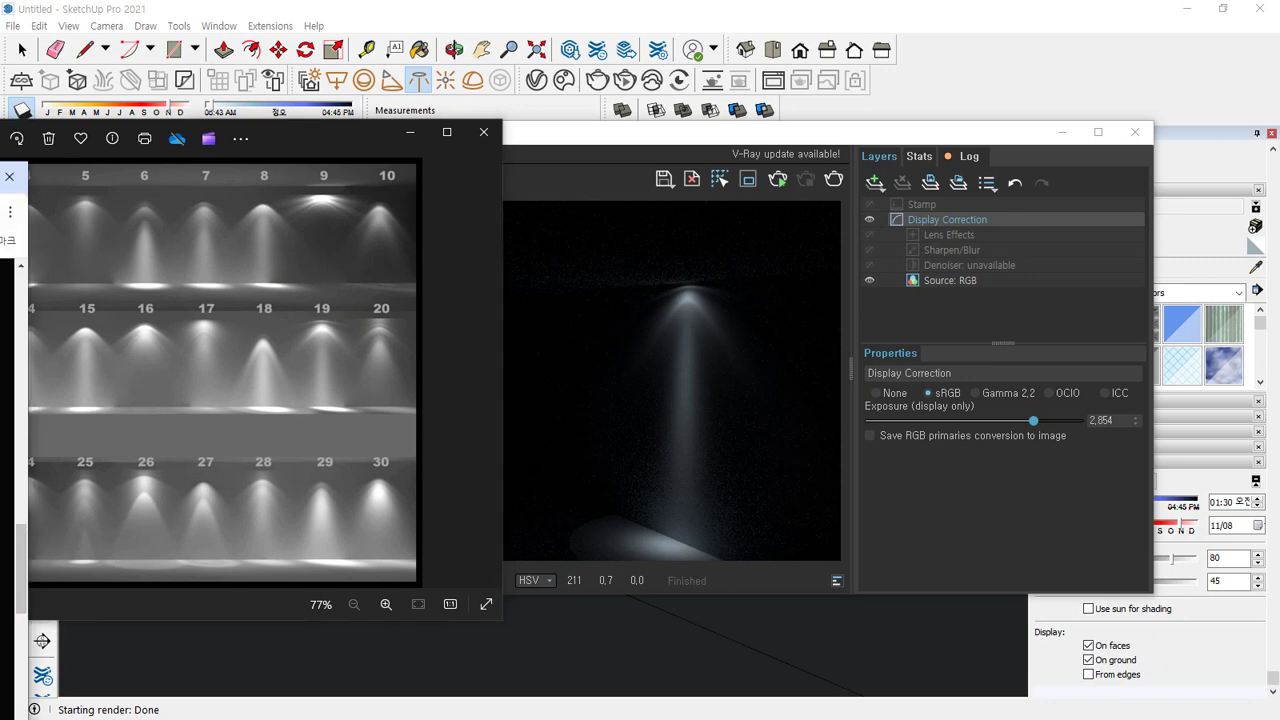
key("alt+Tab")
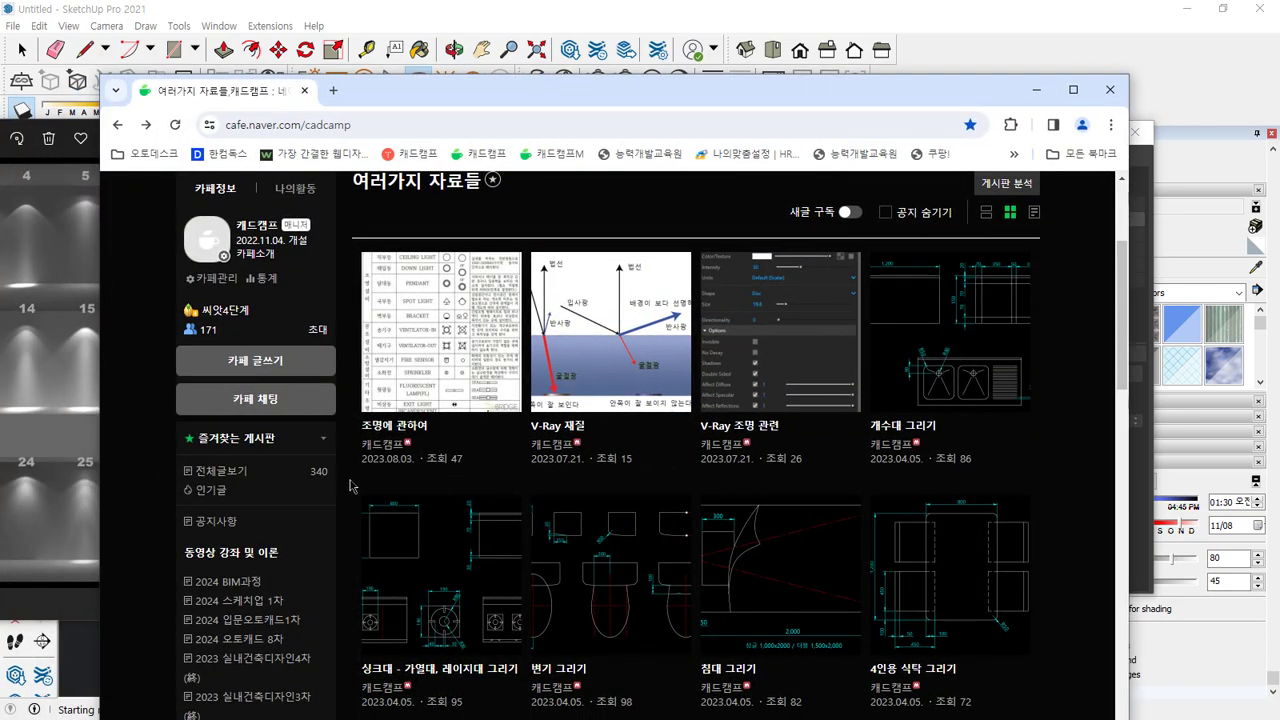
scroll(350, 486, "down", 4)
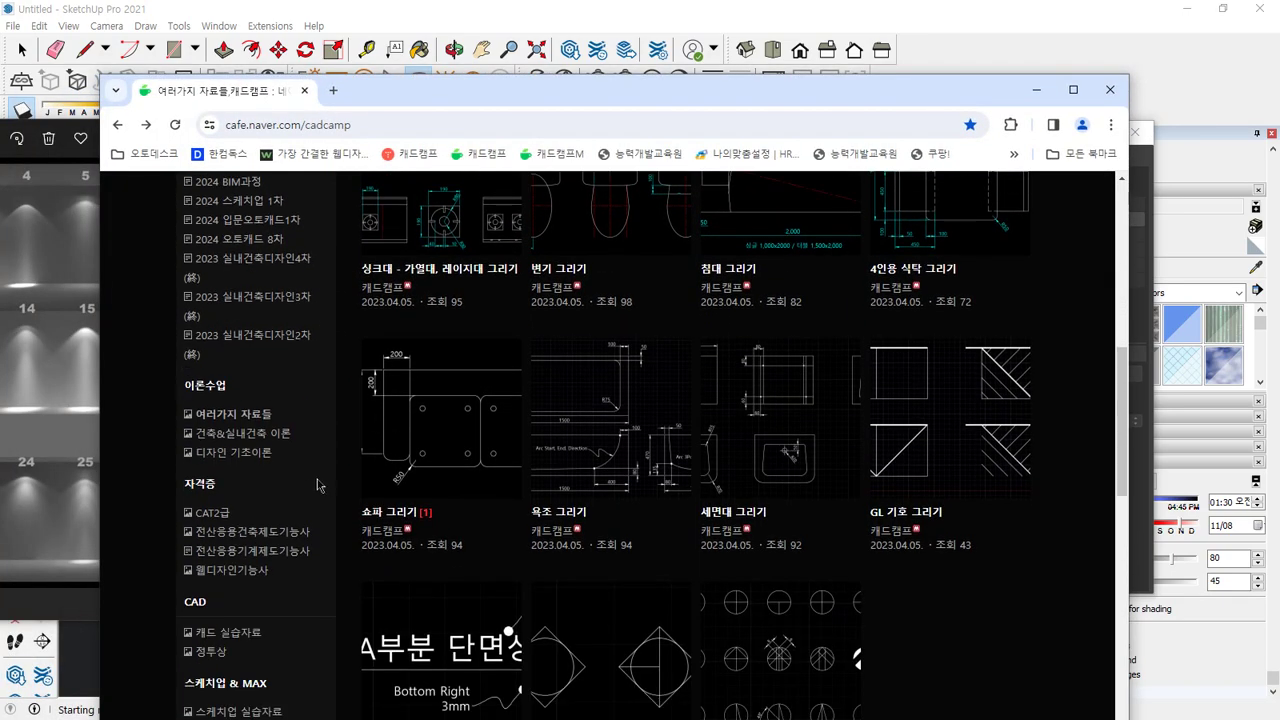
scroll(320, 485, "down", 3)
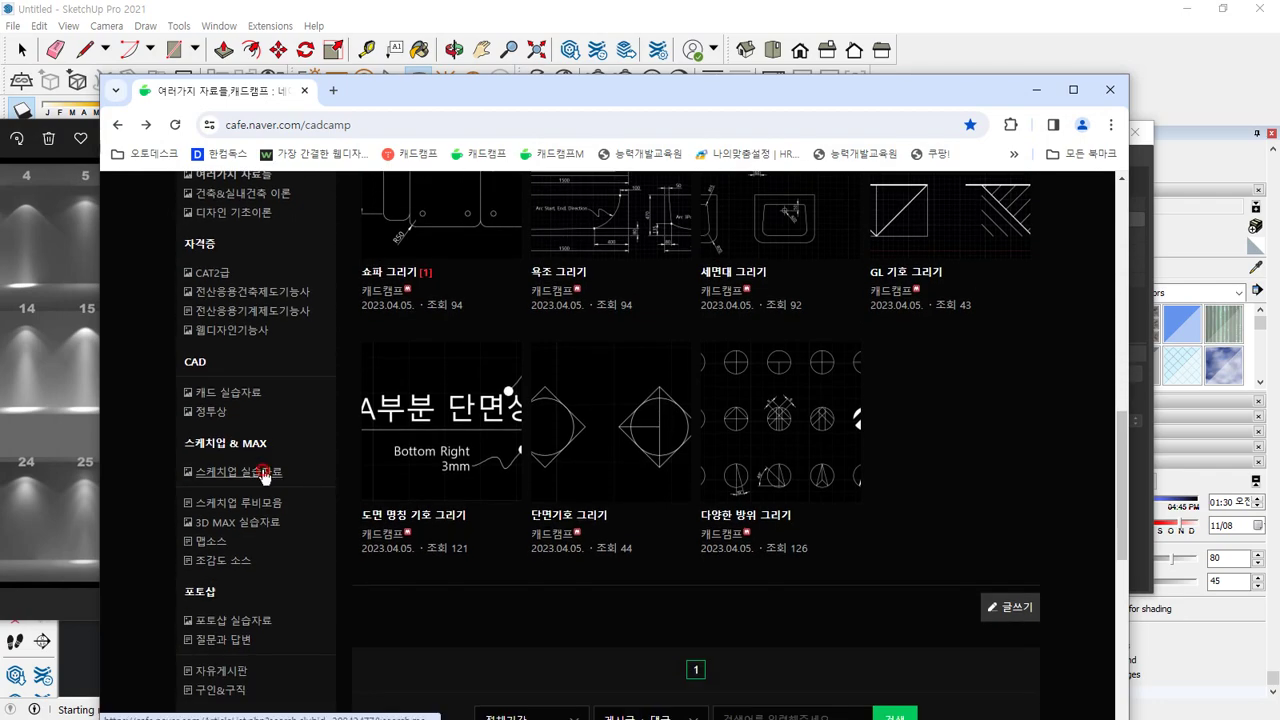
left_click(263, 473)
scroll(707, 455, "down", 5)
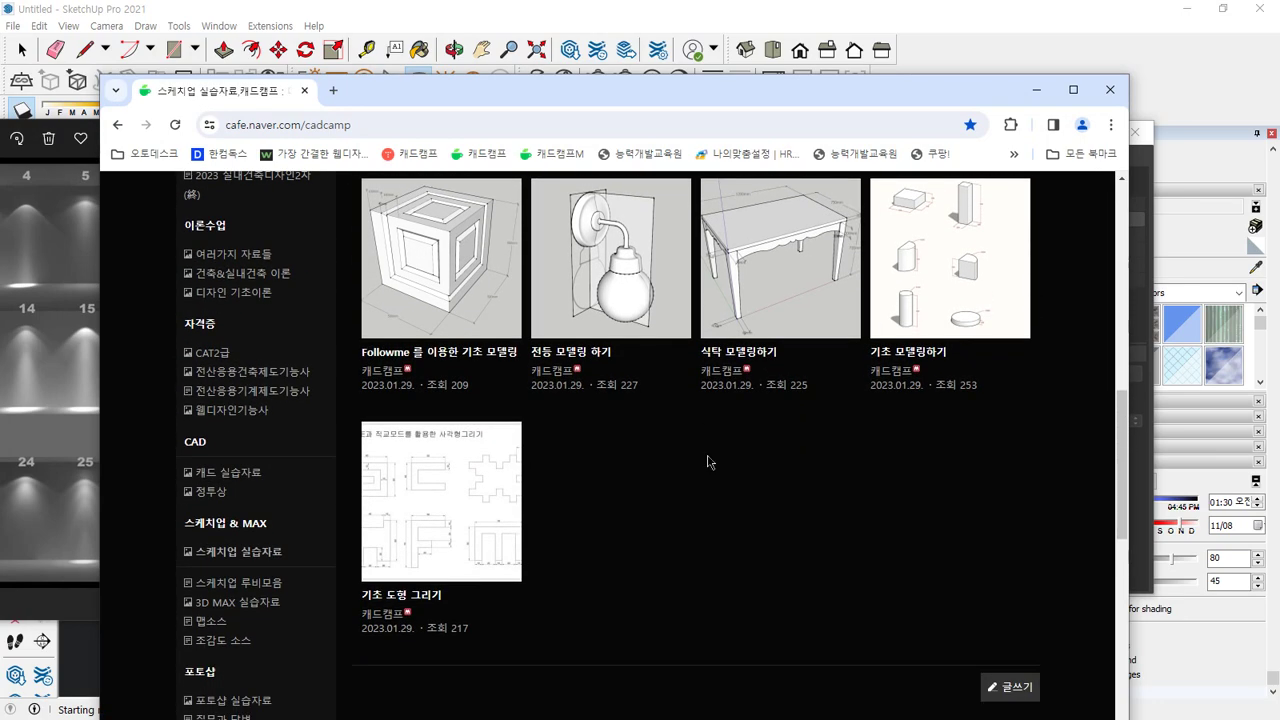
scroll(707, 455, "up", 2)
scroll(709, 461, "up", 2)
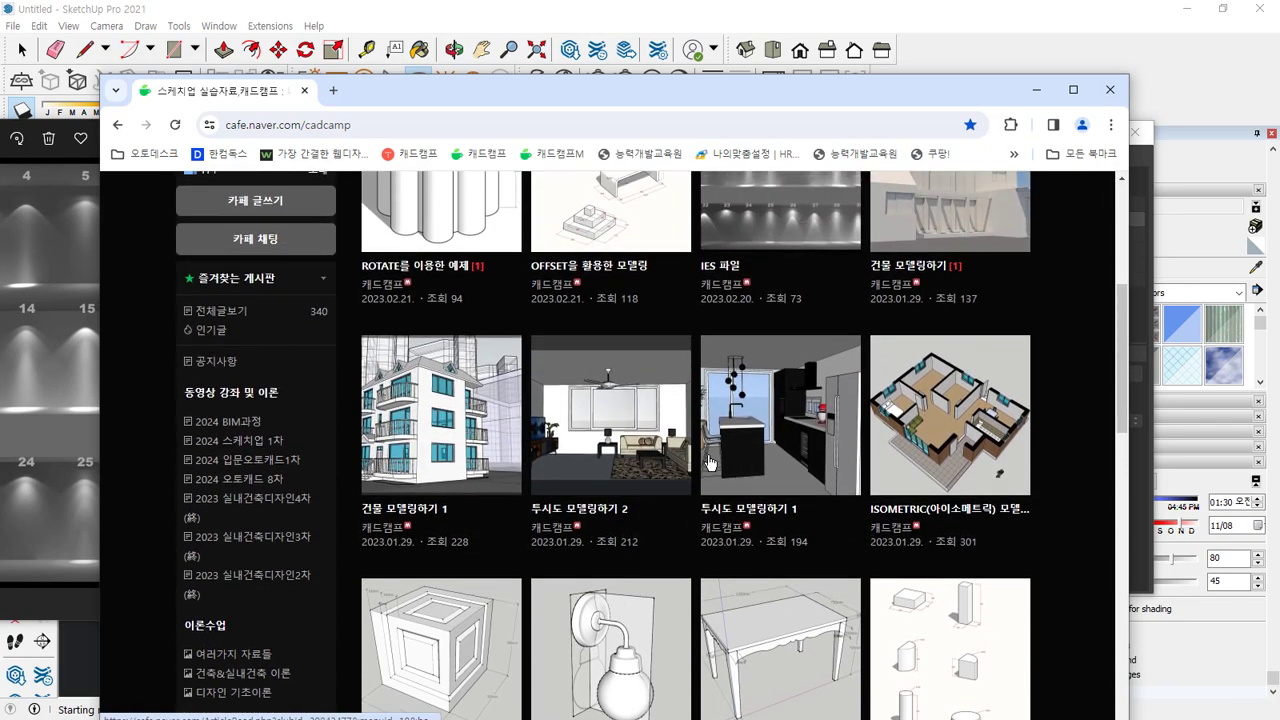
left_click(793, 249)
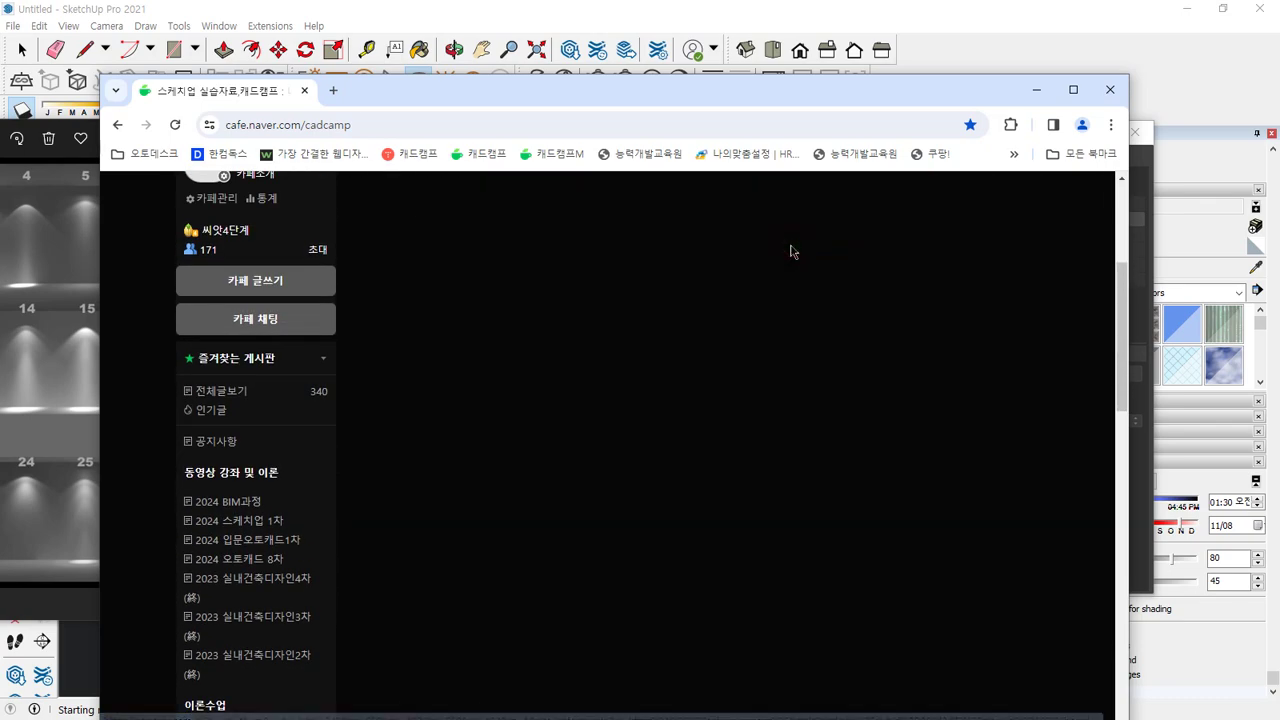
scroll(759, 430, "down", 1)
scroll(759, 430, "down", 1)
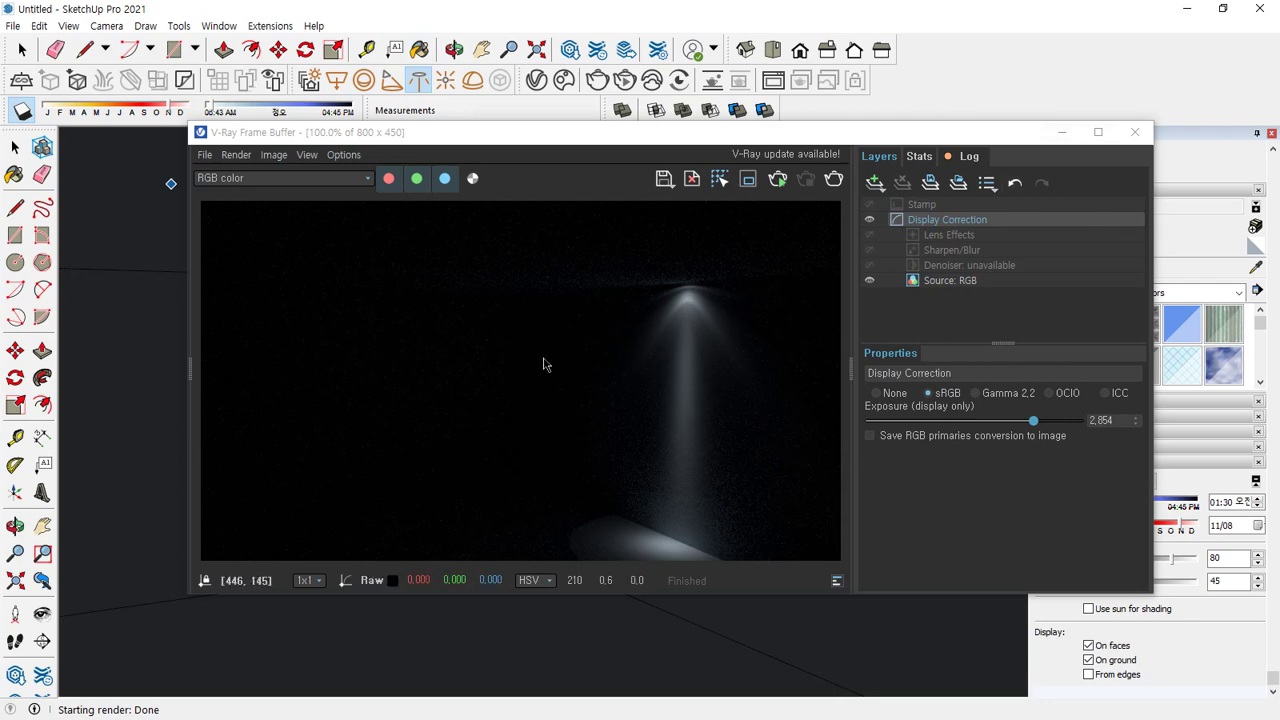
Close the IES preview image and permanently delete the IES Light asset from the scene
mouse_move(731, 155)
left_mouse_down()
mouse_move(588, 390)
mouse_move(0, 342)
left_mouse_up()
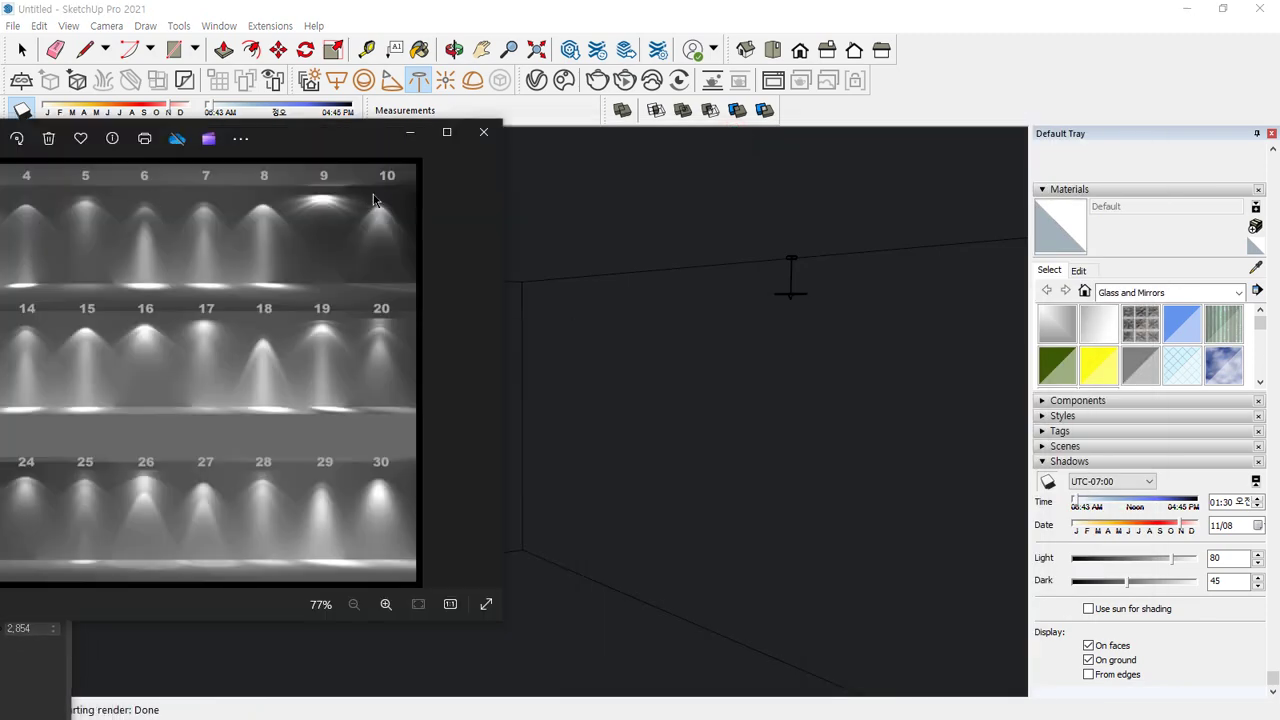
left_click(483, 132)
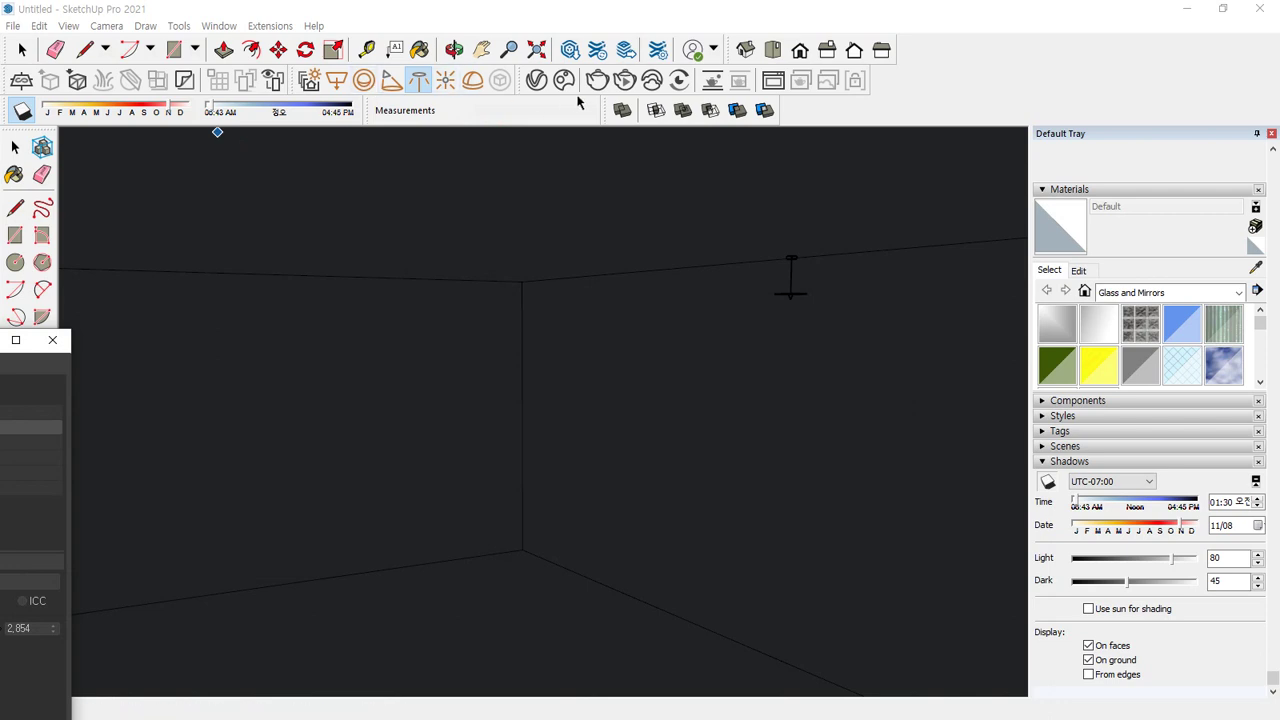
left_click(536, 80)
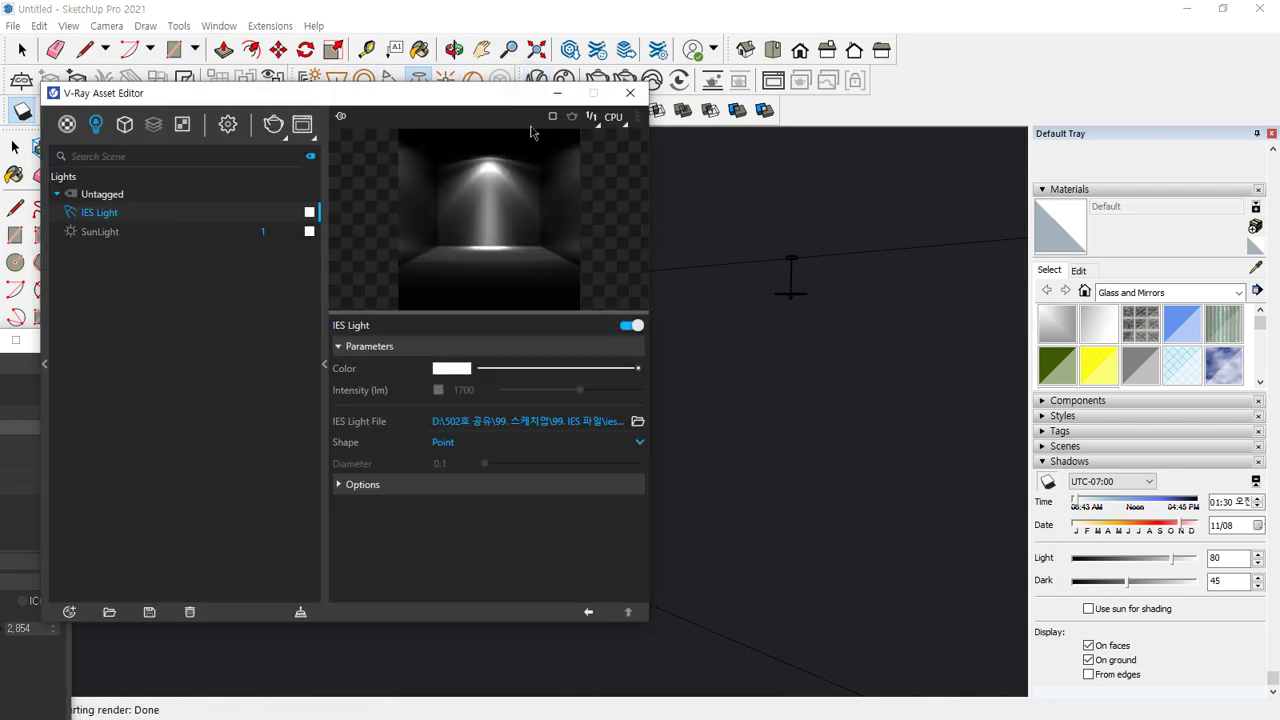
right_click(86, 222)
left_click(125, 316)
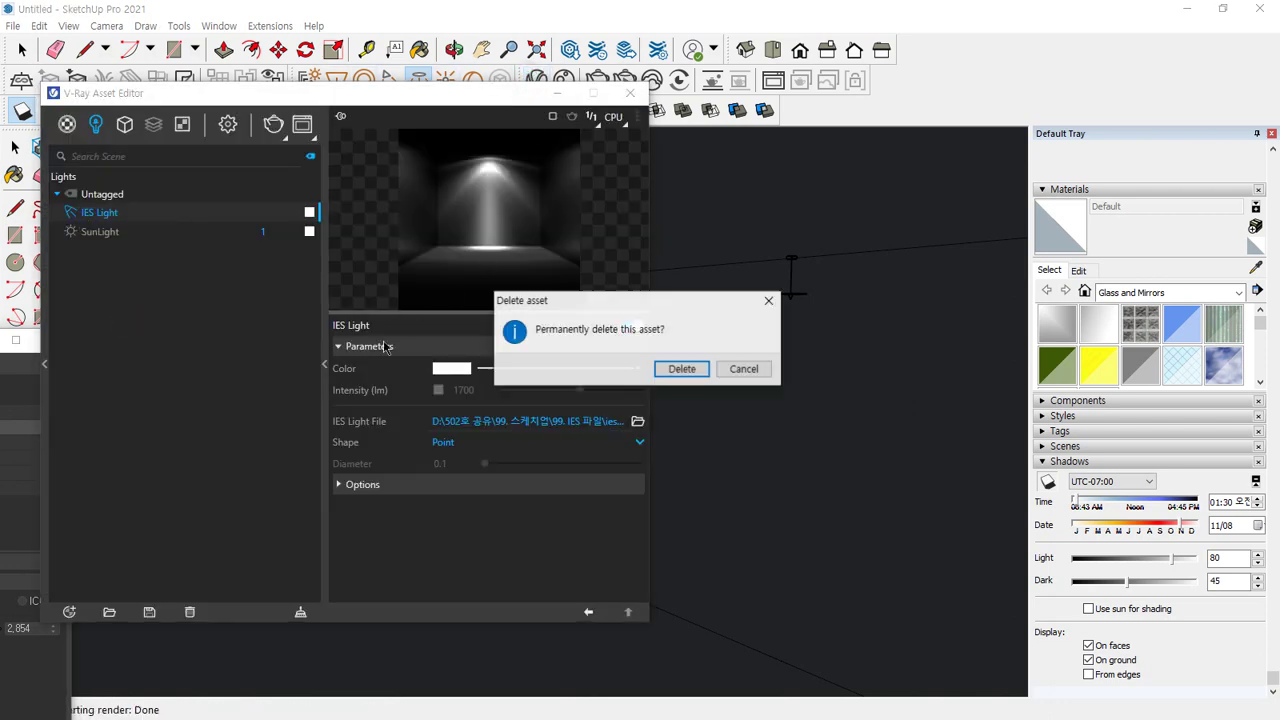
left_click(682, 369)
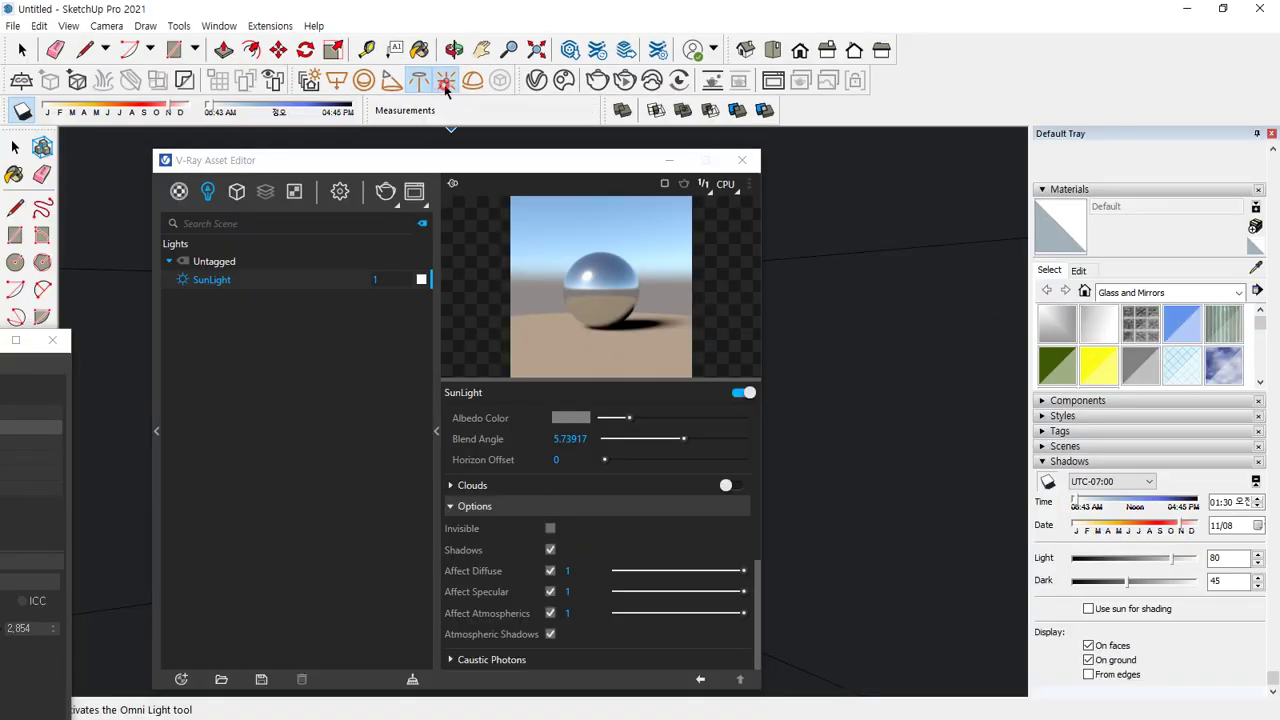
Close the Asset Editor and place an Omni light on the floor near the room's open front
left_click(447, 82)
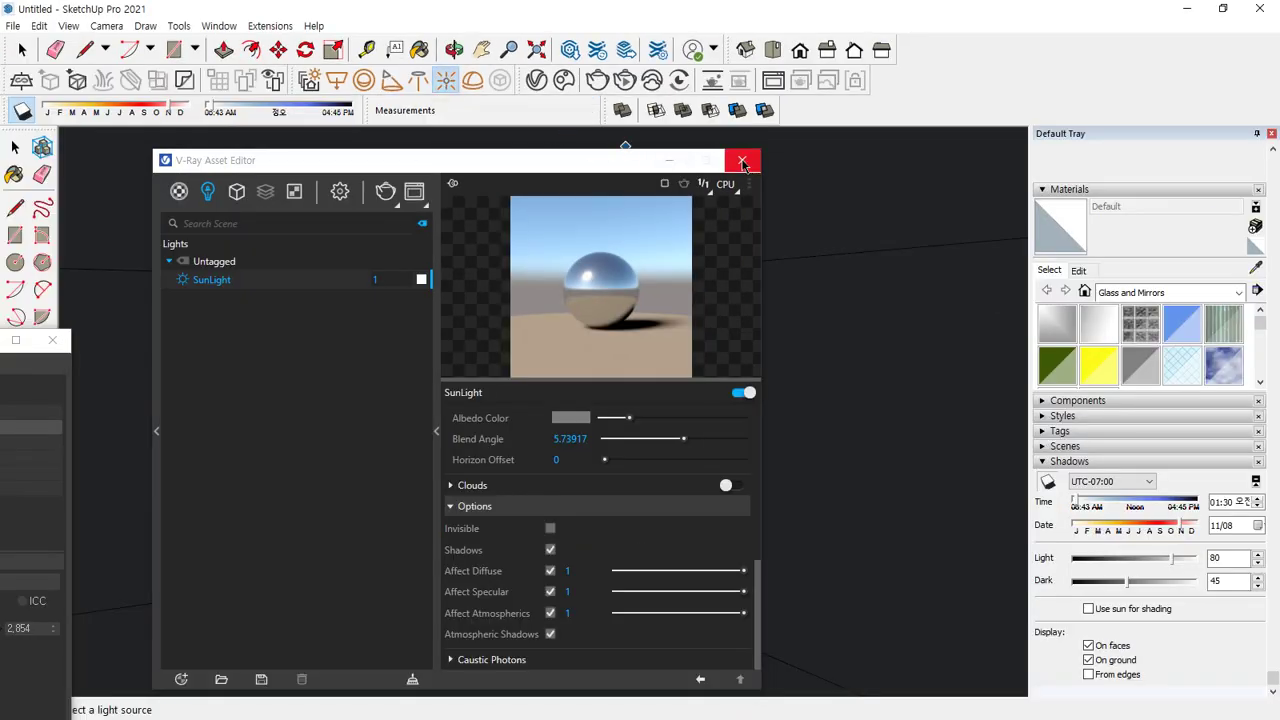
left_click(1016, 233)
middle_click_drag(822, 337, 451, 478)
left_click(463, 562)
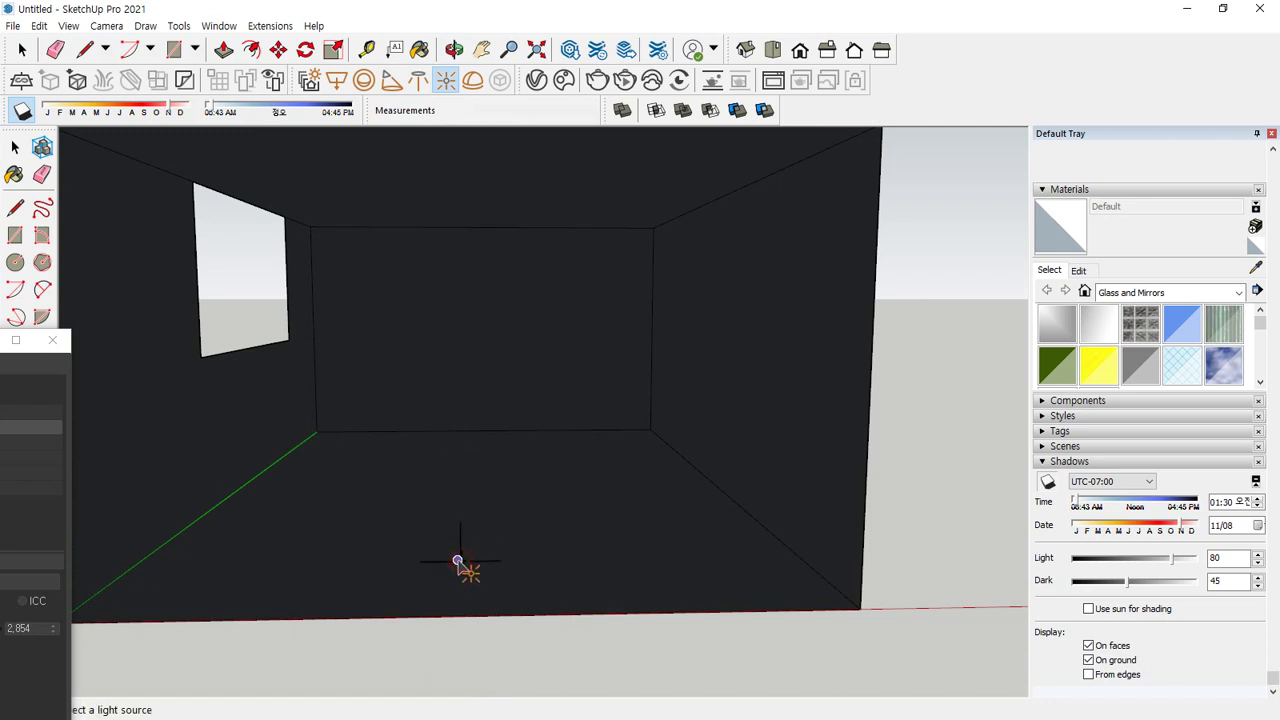
Move the omni light vertically from the floor to the upper part of the room
key("space")
key("m")
left_click(451, 547)
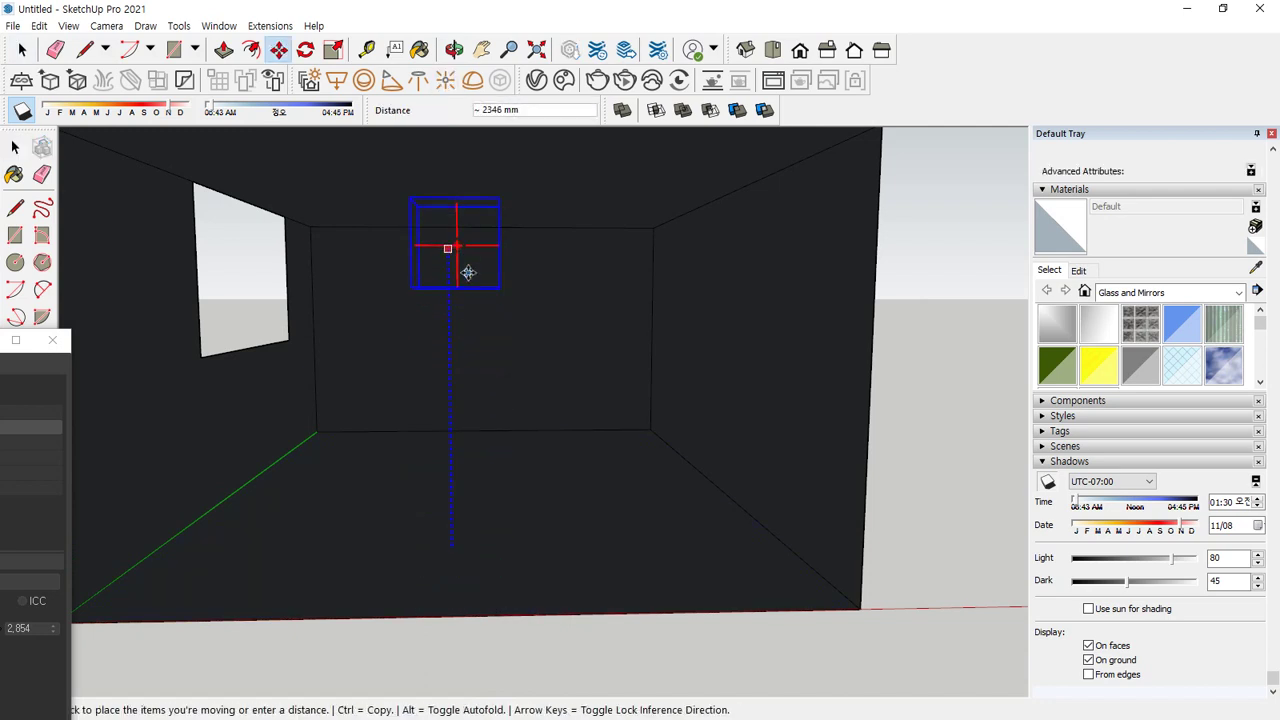
left_click(465, 305)
scroll(436, 320, "up", 2)
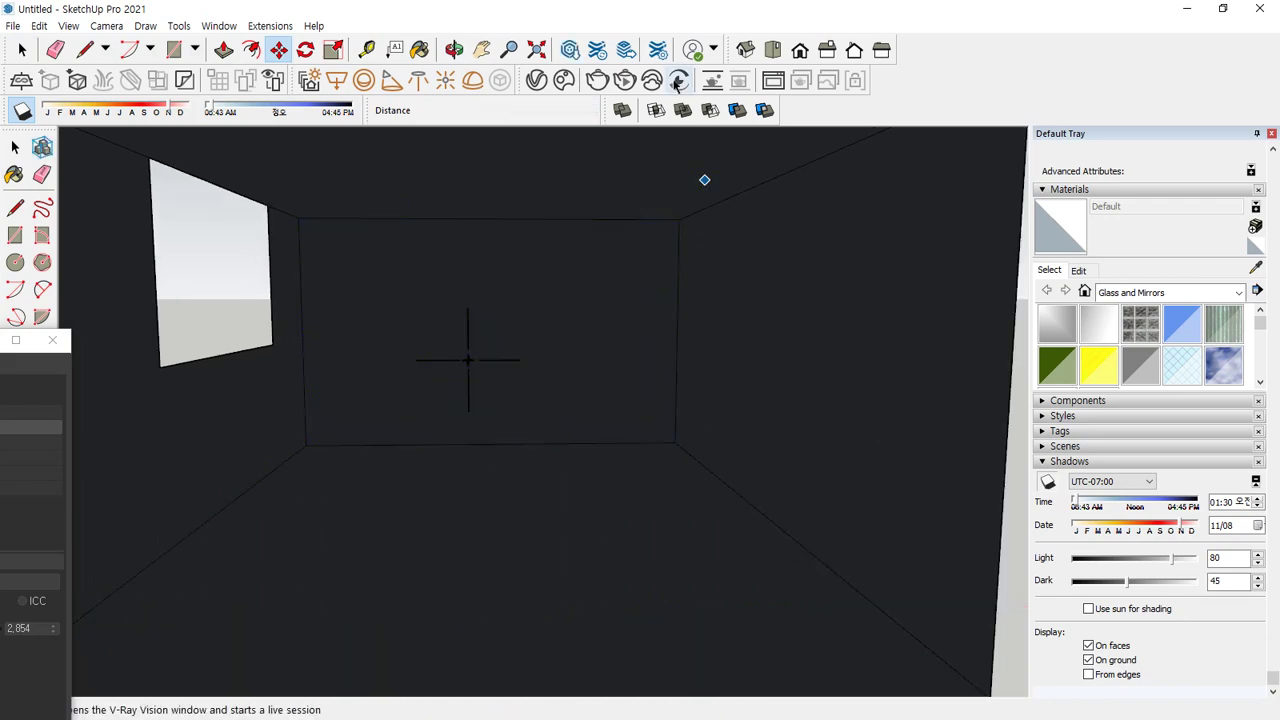
Render the room with the omni light, slightly lower the display exposure and uncover the model for a look at the light
key("space")
left_click(598, 82)
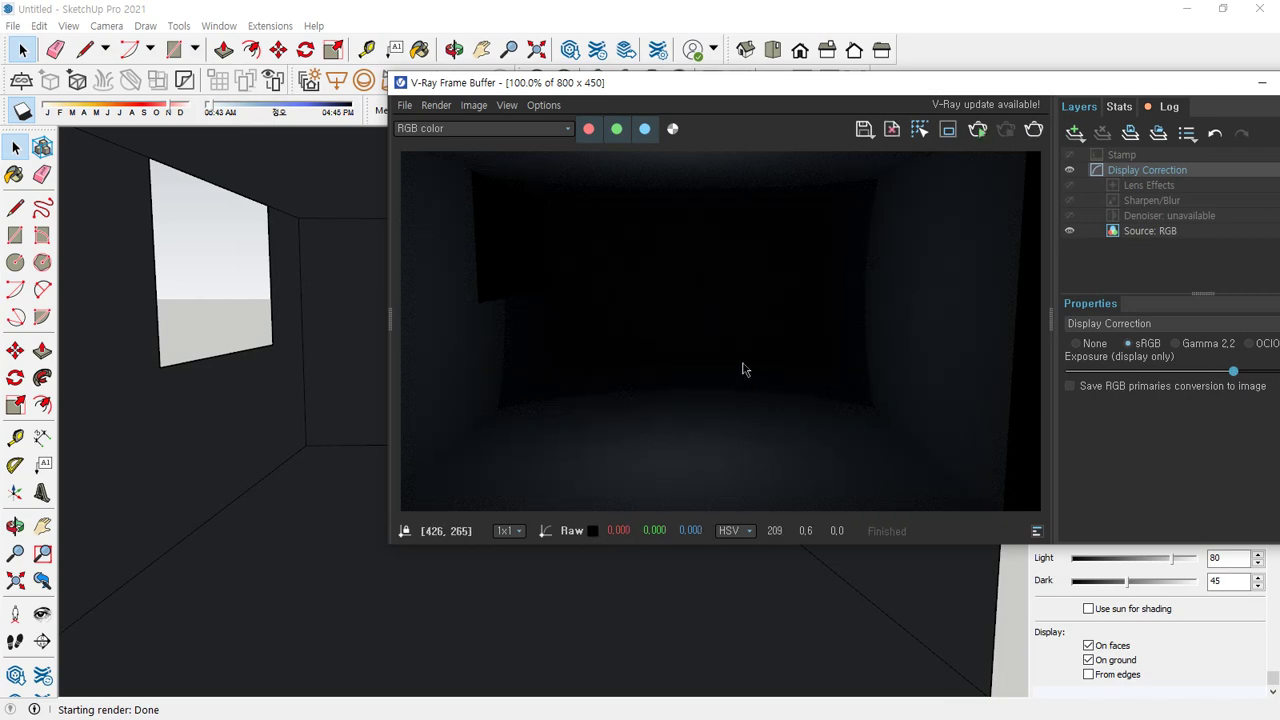
mouse_move(1240, 372)
left_mouse_down()
mouse_move(1270, 372)
mouse_move(1224, 374)
left_mouse_up()
left_click_drag(697, 92, 734, 574)
middle_click_drag(474, 364, 383, 367)
key("space")
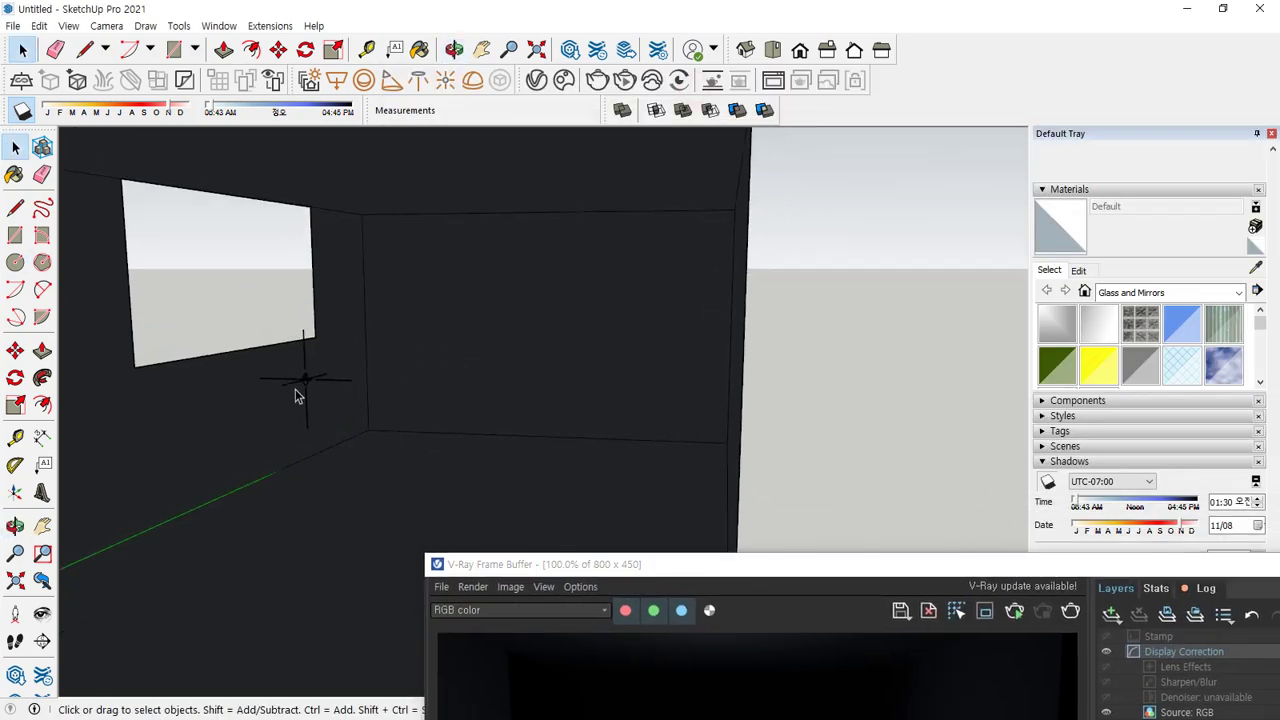
Move the omni light about 2728 mm from beside the window wall toward the room's far wall
left_click(306, 381)
key("m")
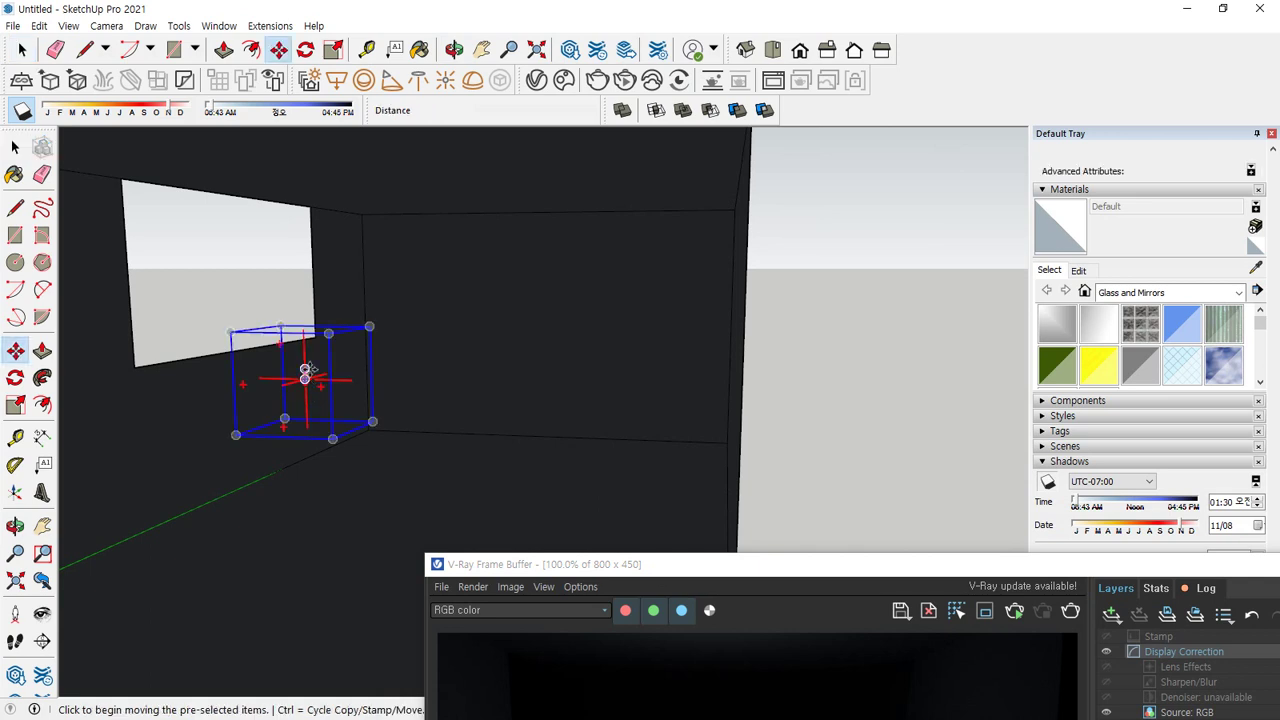
left_click(306, 381)
left_click(438, 340)
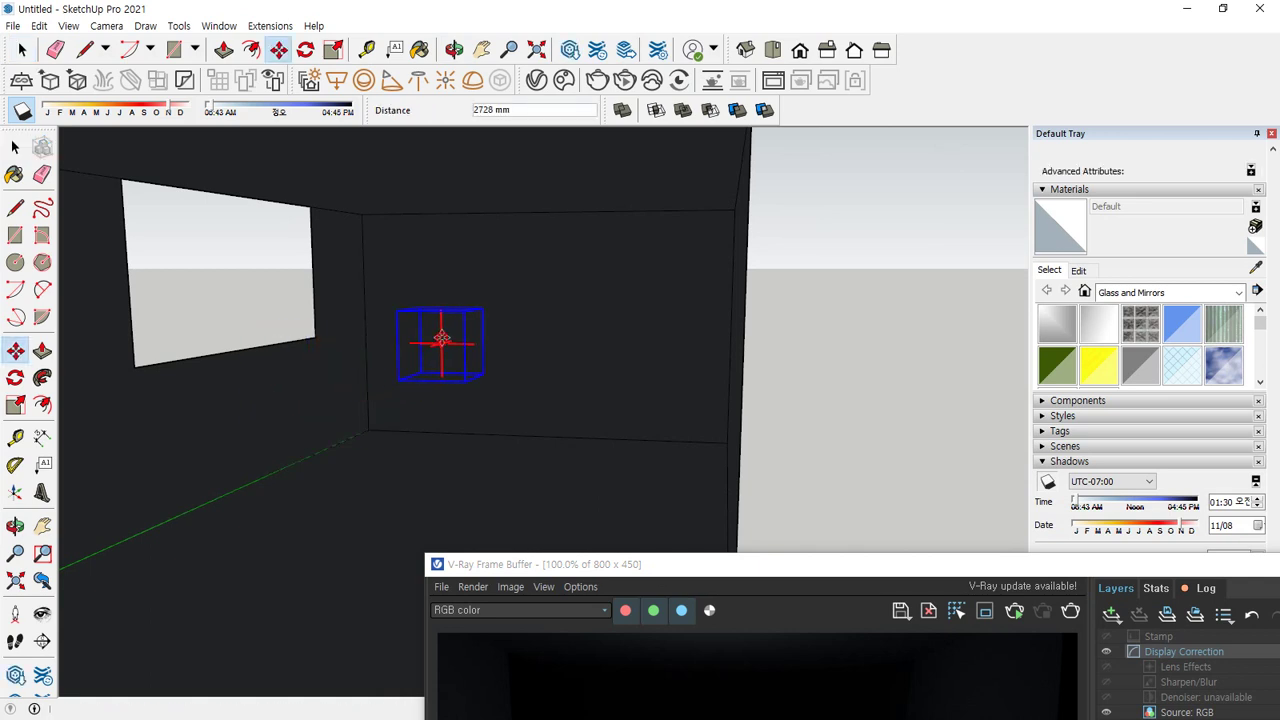
key("space")
Render the room with the repositioned omni light, close the render window and turn the view to face the far wall
left_click_drag(823, 562, 863, 148)
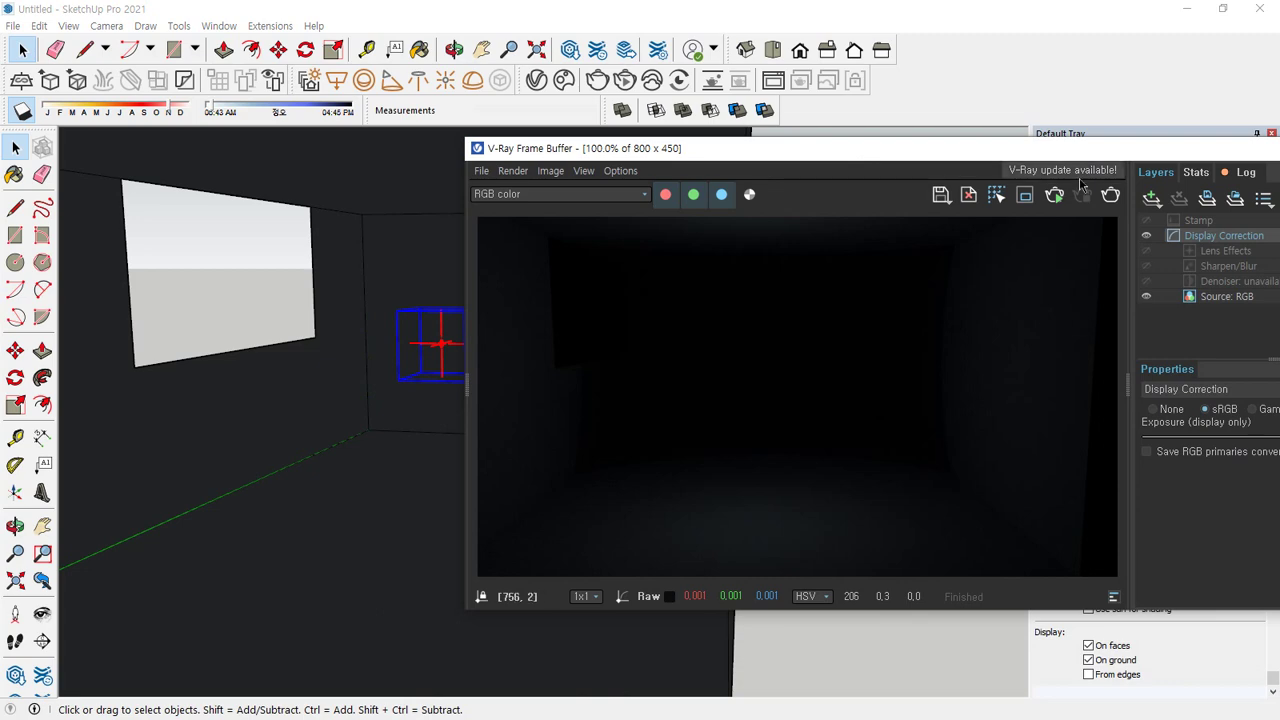
left_click(1110, 195)
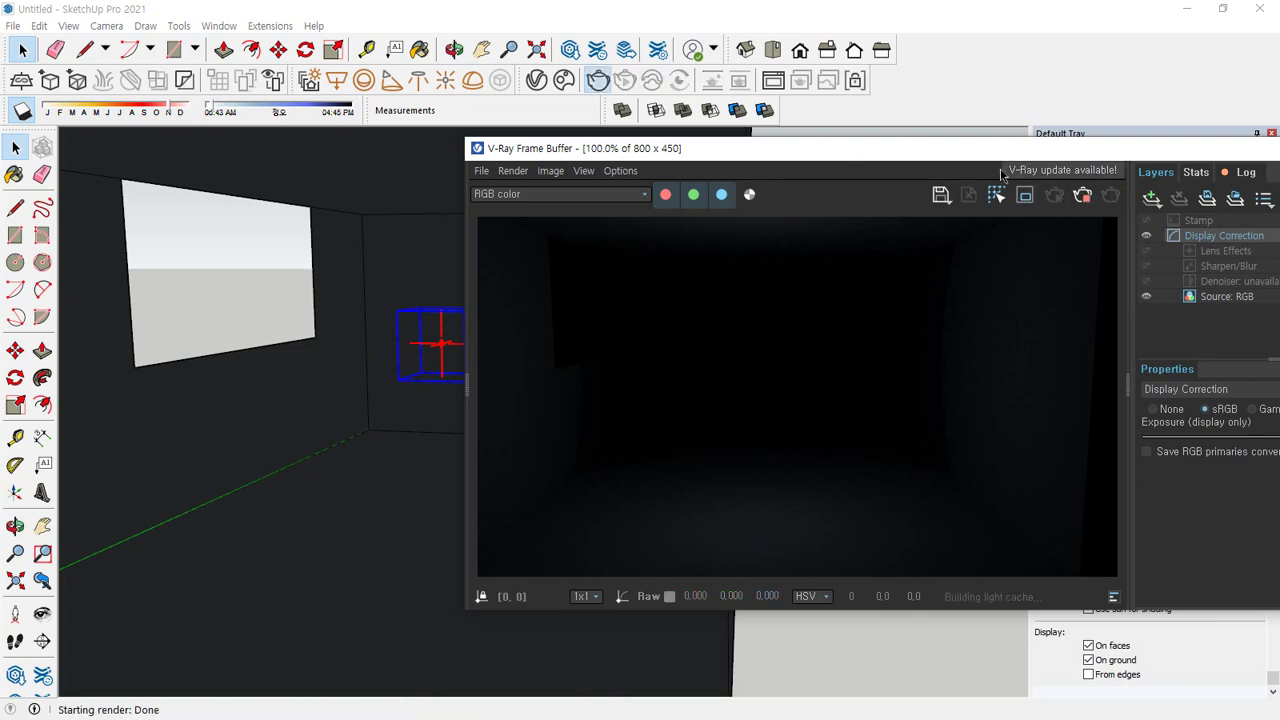
left_click_drag(980, 149, 1038, 132)
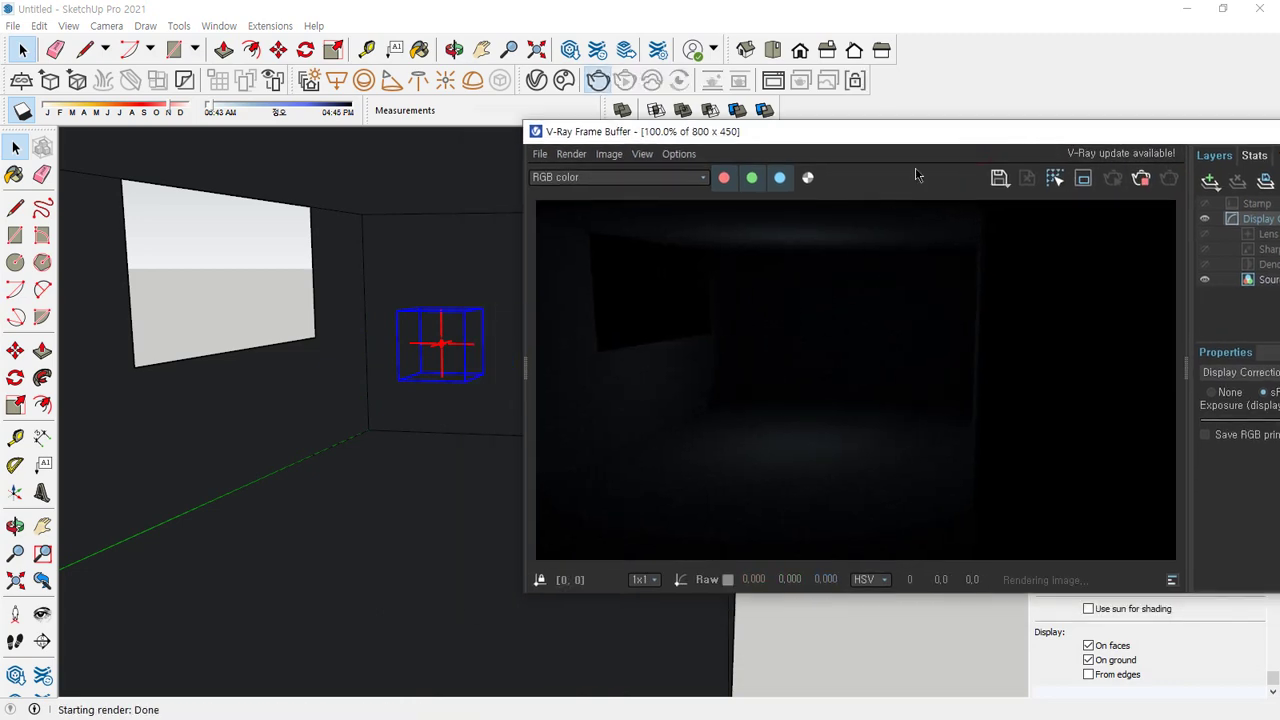
left_click_drag(940, 133, 429, 192)
left_click(958, 190)
middle_click_drag(505, 345, 508, 345)
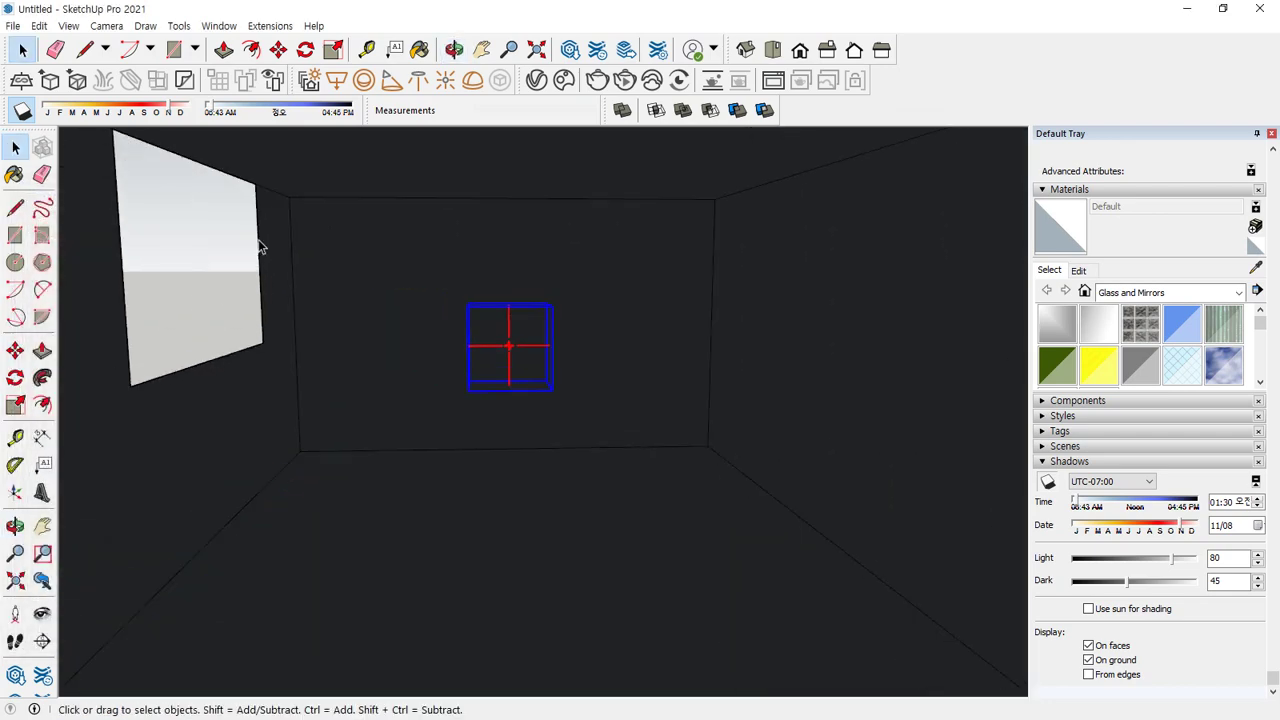
Set the Omni Light's units to Radiance (W/m^2/sr) and render the room
left_click(537, 82)
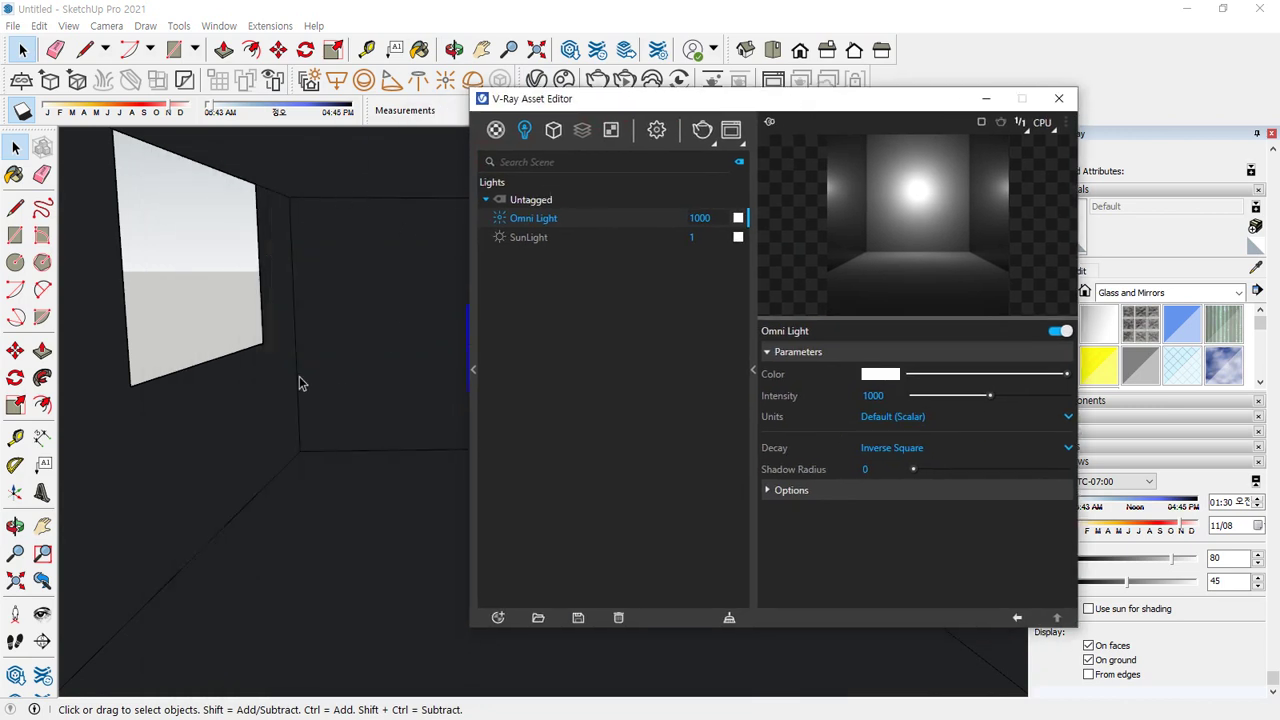
left_click(901, 418)
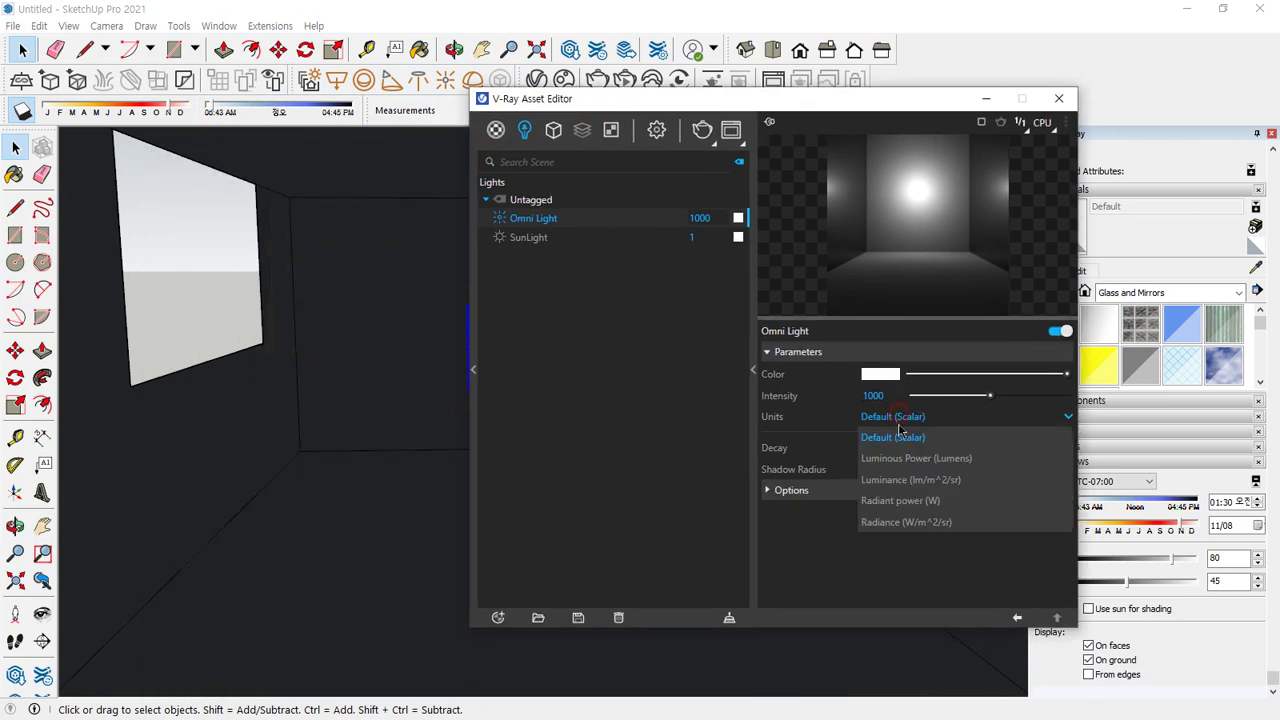
left_click(893, 521)
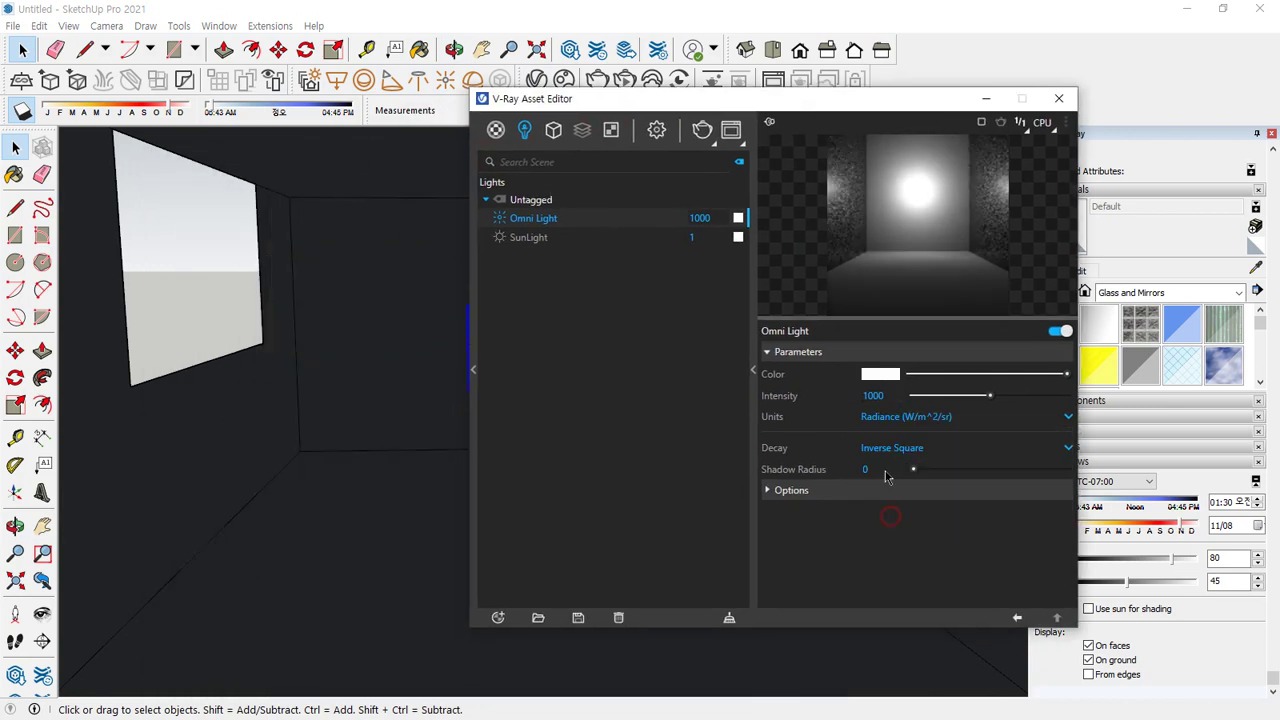
left_click(702, 130)
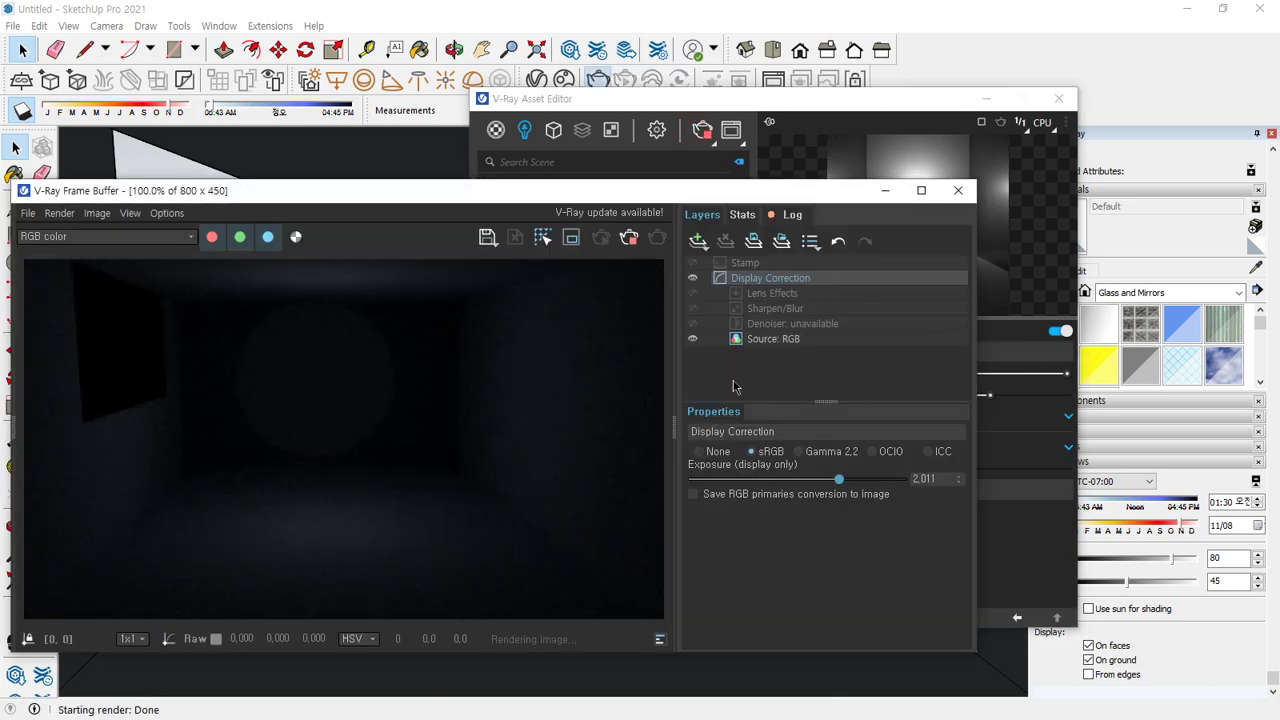
Reset the render's display exposure to 0 and collapse the frame buffer's layer and correction settings
double_click(923, 479)
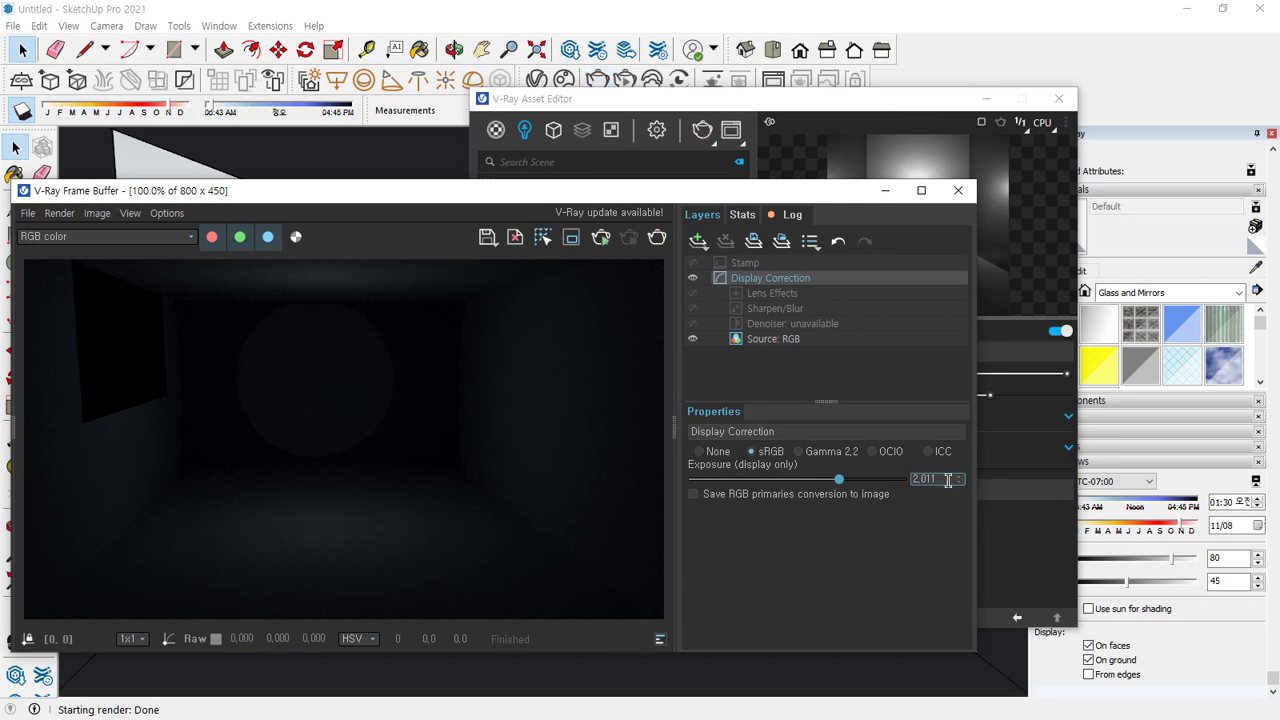
type("0")
key("Return")
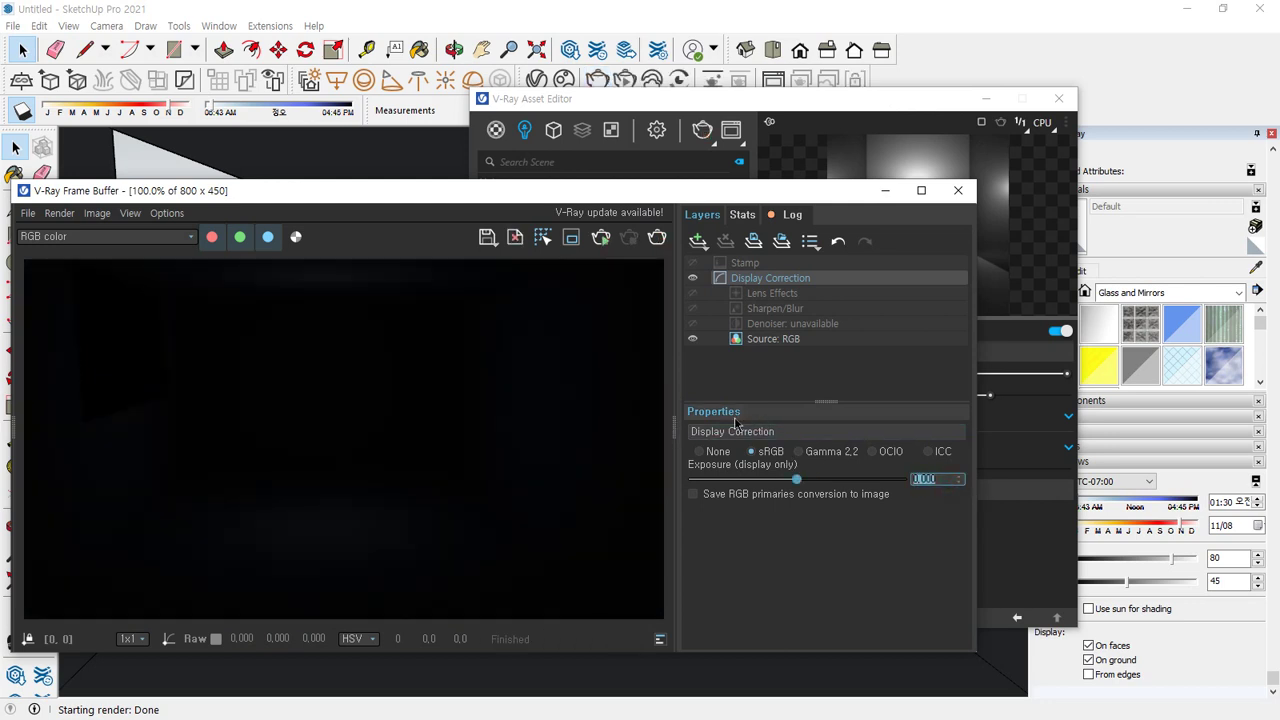
left_click(671, 419)
Set the Omni Light's intensity to 3000
double_click(866, 394)
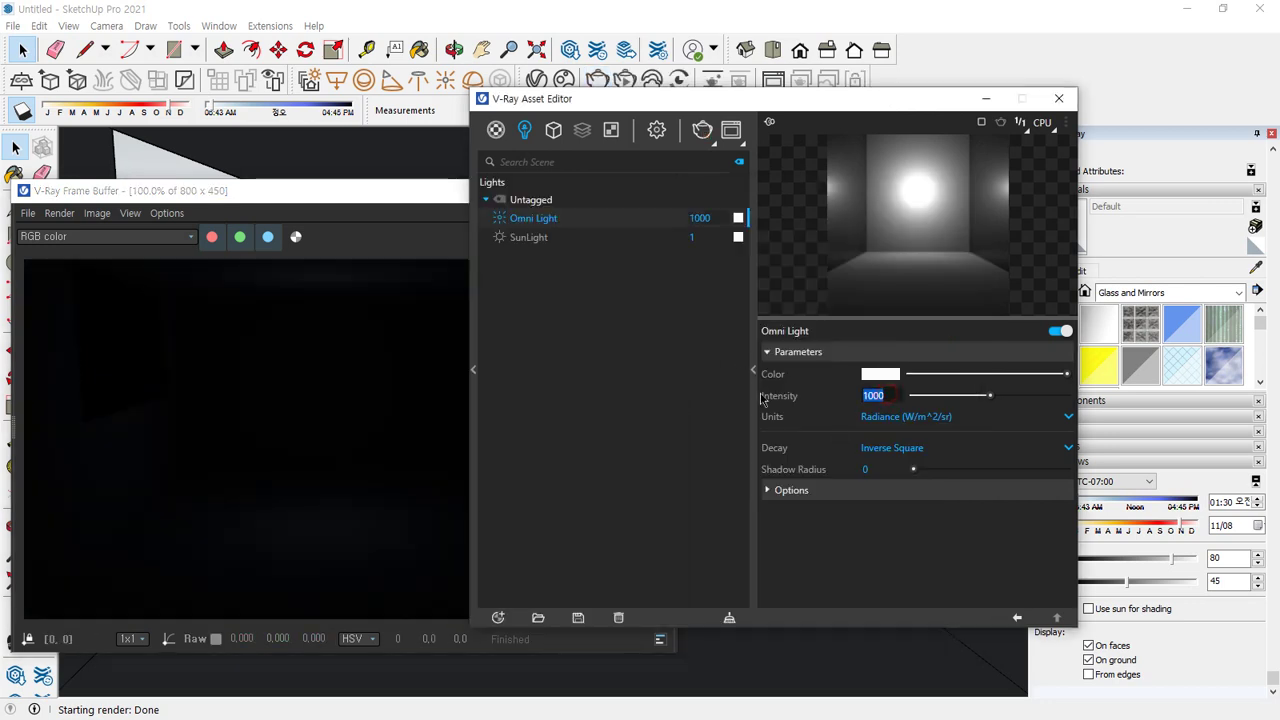
type("3000")
key("Return")
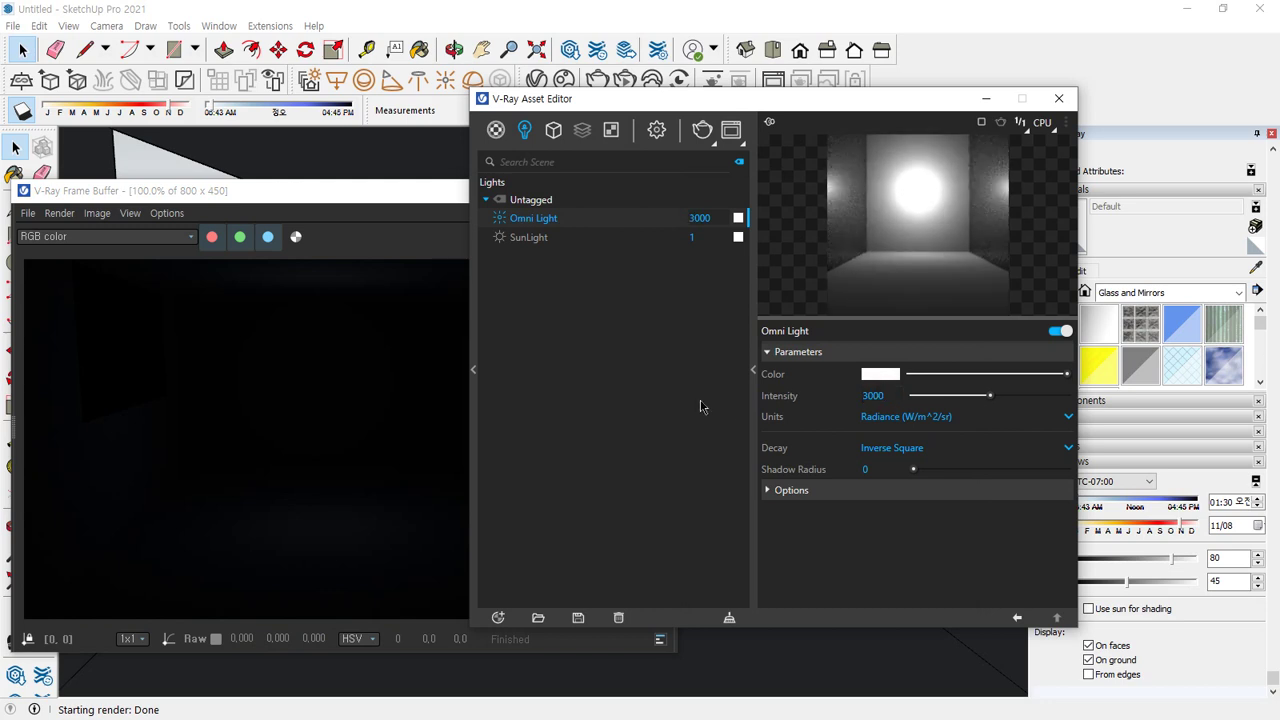
Set the Omni Light's decay to Inverse with an intensity of 1000 and render the room
left_click(895, 449)
left_click(894, 491)
left_click(894, 398)
type("1000")
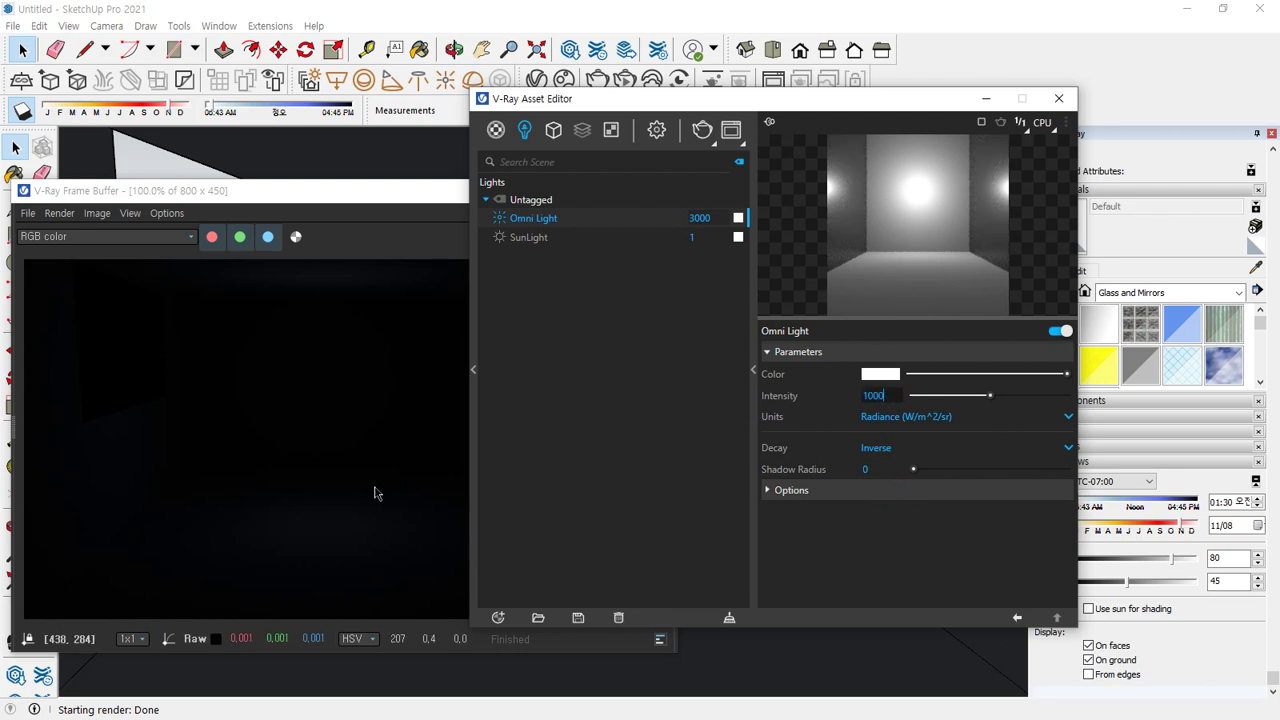
key("Return")
left_click(160, 437)
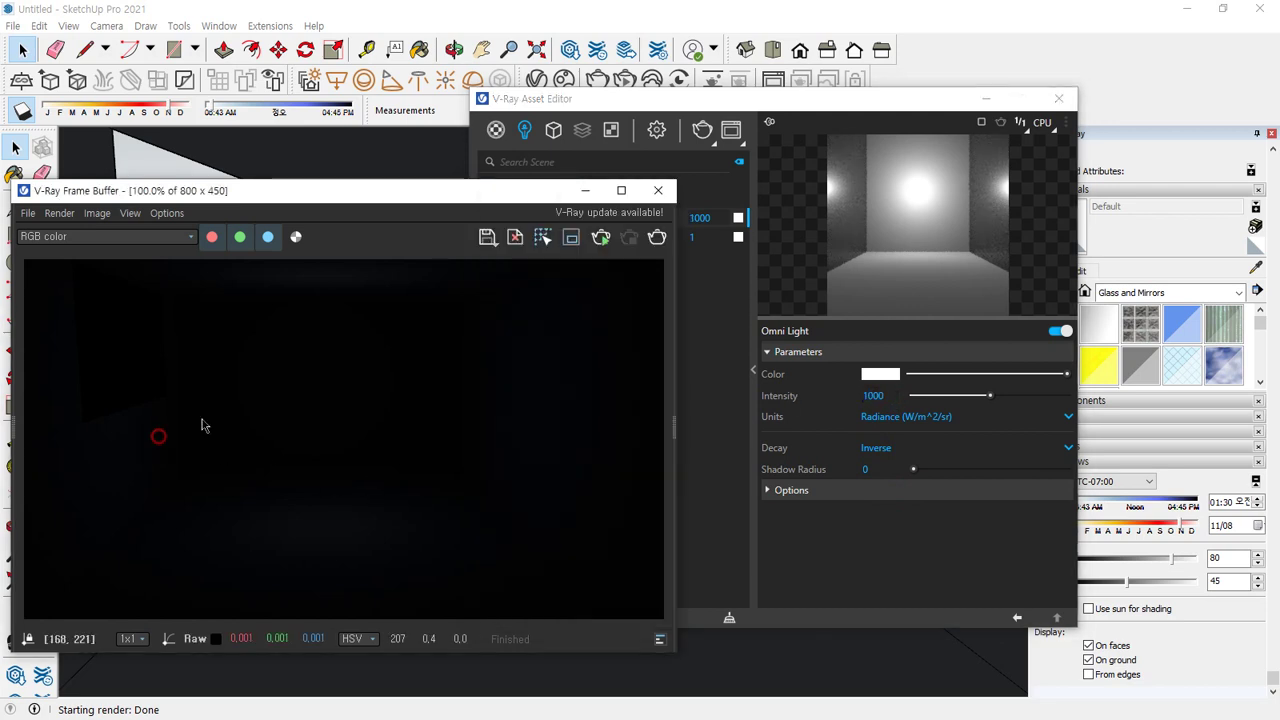
left_click(654, 240)
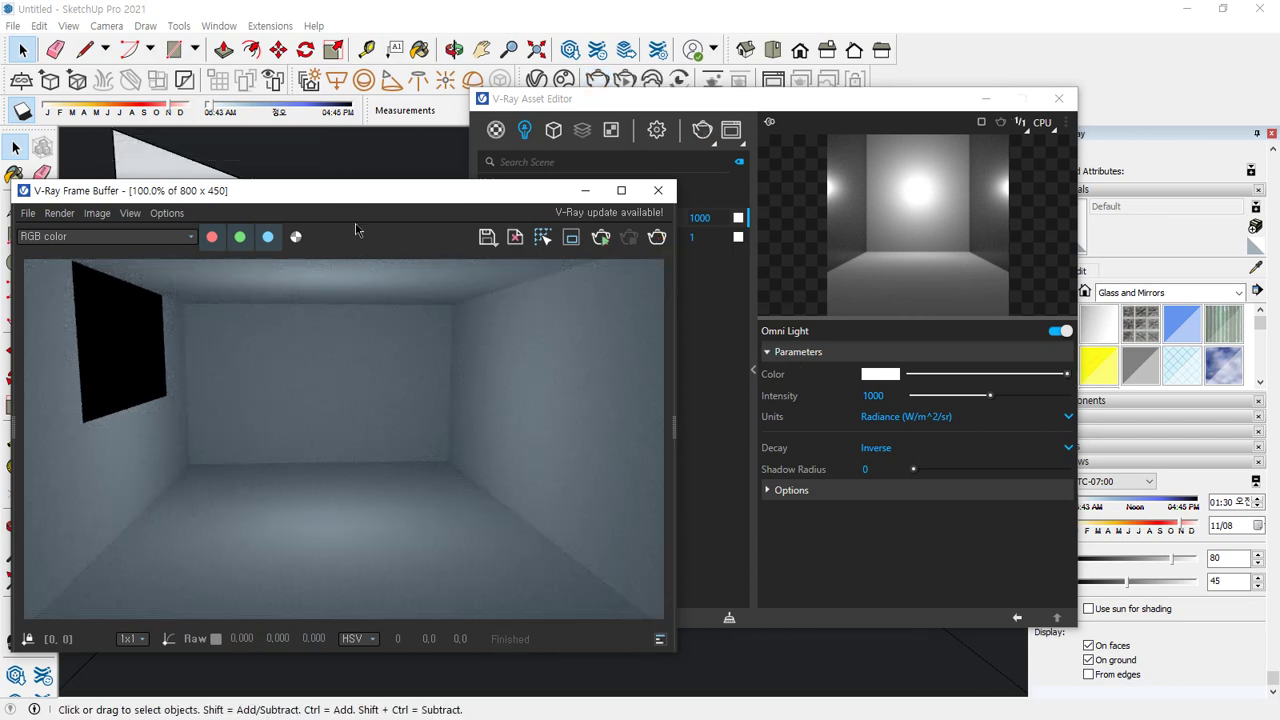
Review the Omni Light's decay options beside the rendered room, keeping Inverse
left_click_drag(354, 197, 376, 138)
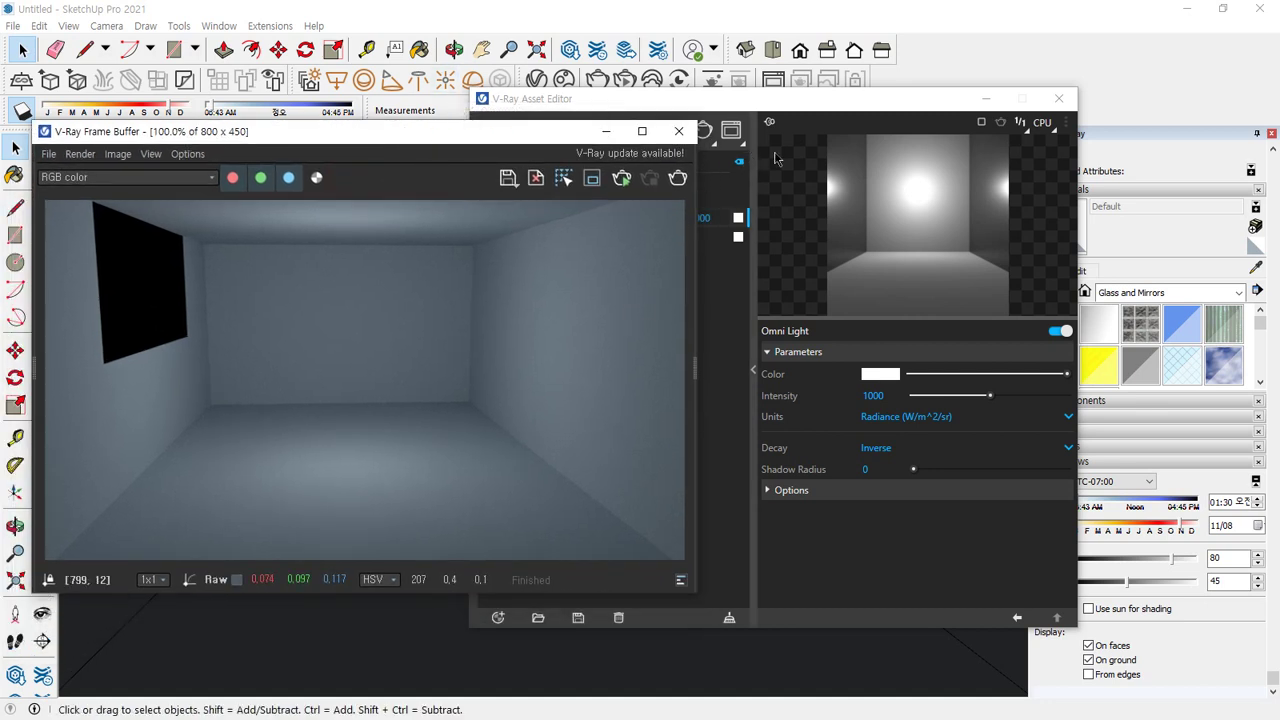
left_click(943, 480)
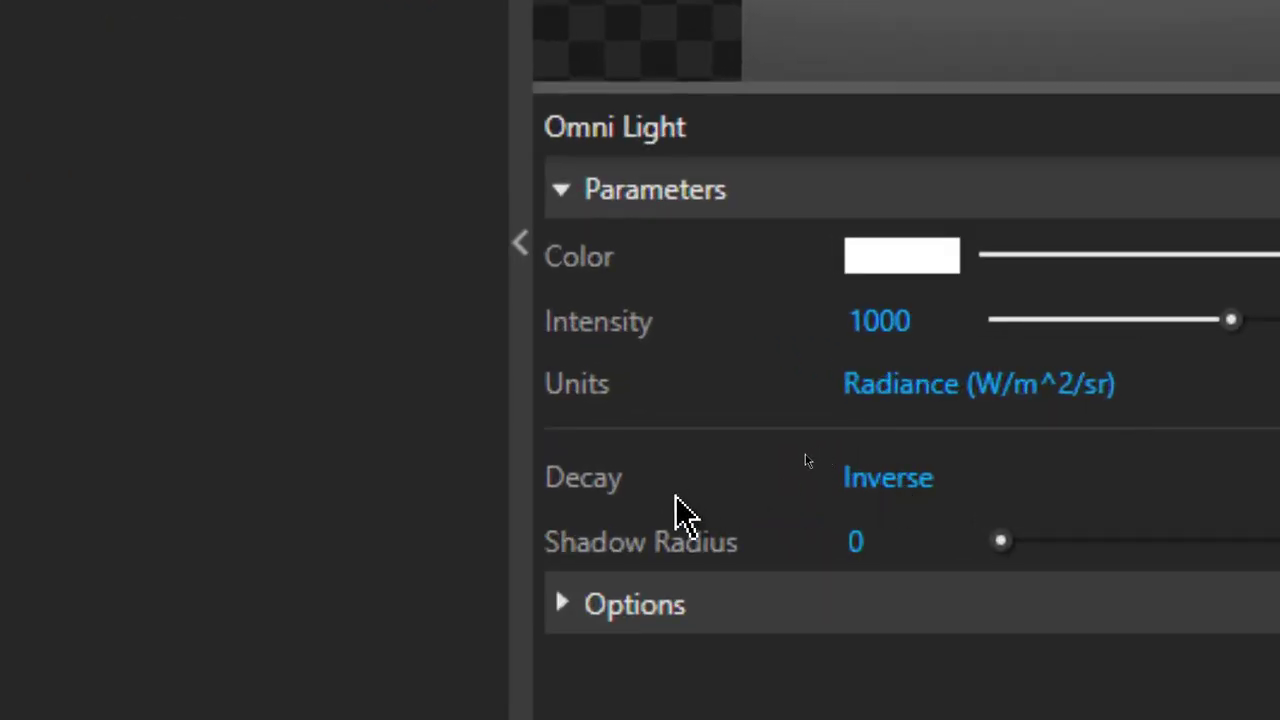
left_click(945, 480)
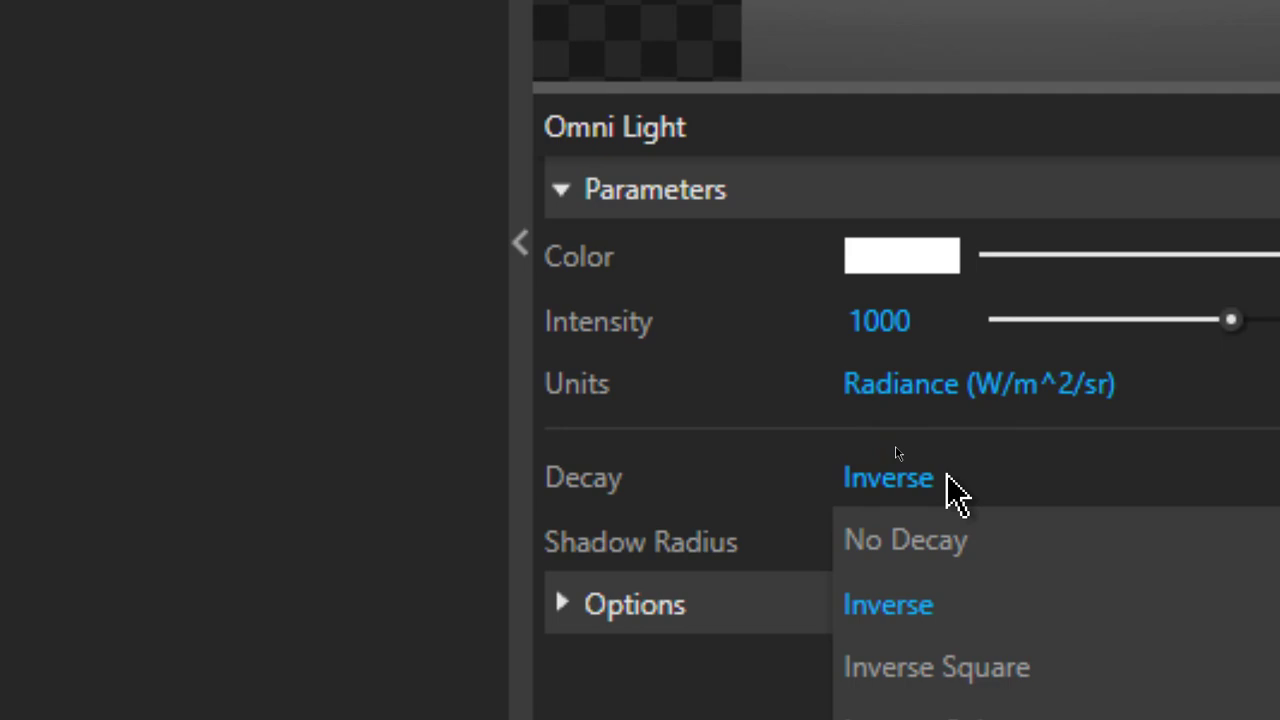
left_click(897, 452)
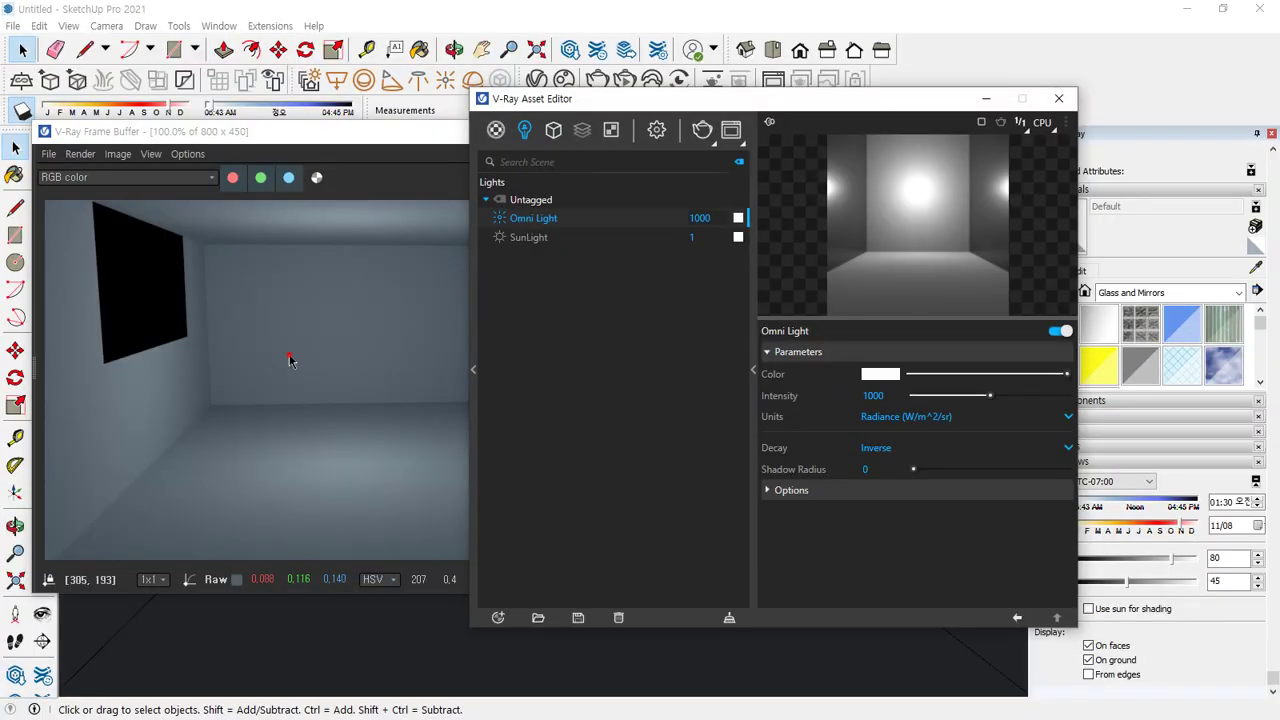
left_click(288, 357)
left_click_drag(450, 135, 522, 97)
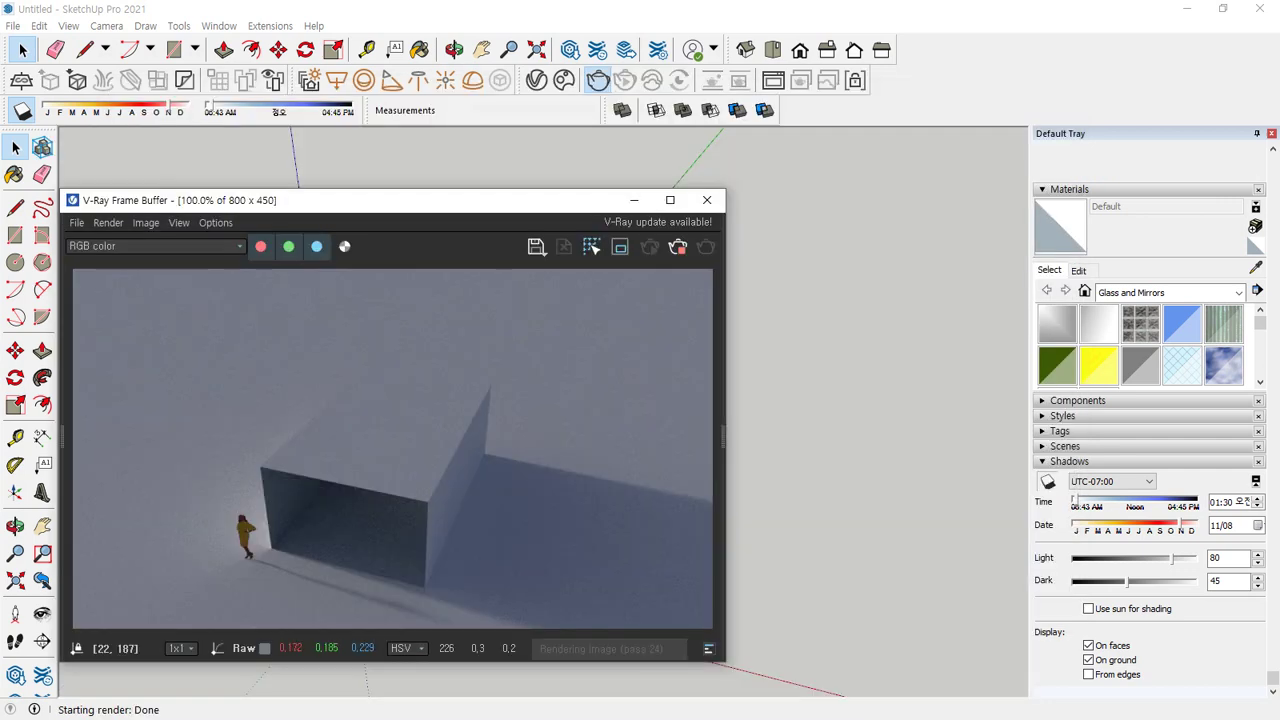
Open the Dome Light's settings in the Asset Editor and review its shape options, keeping Sphere
left_click(537, 86)
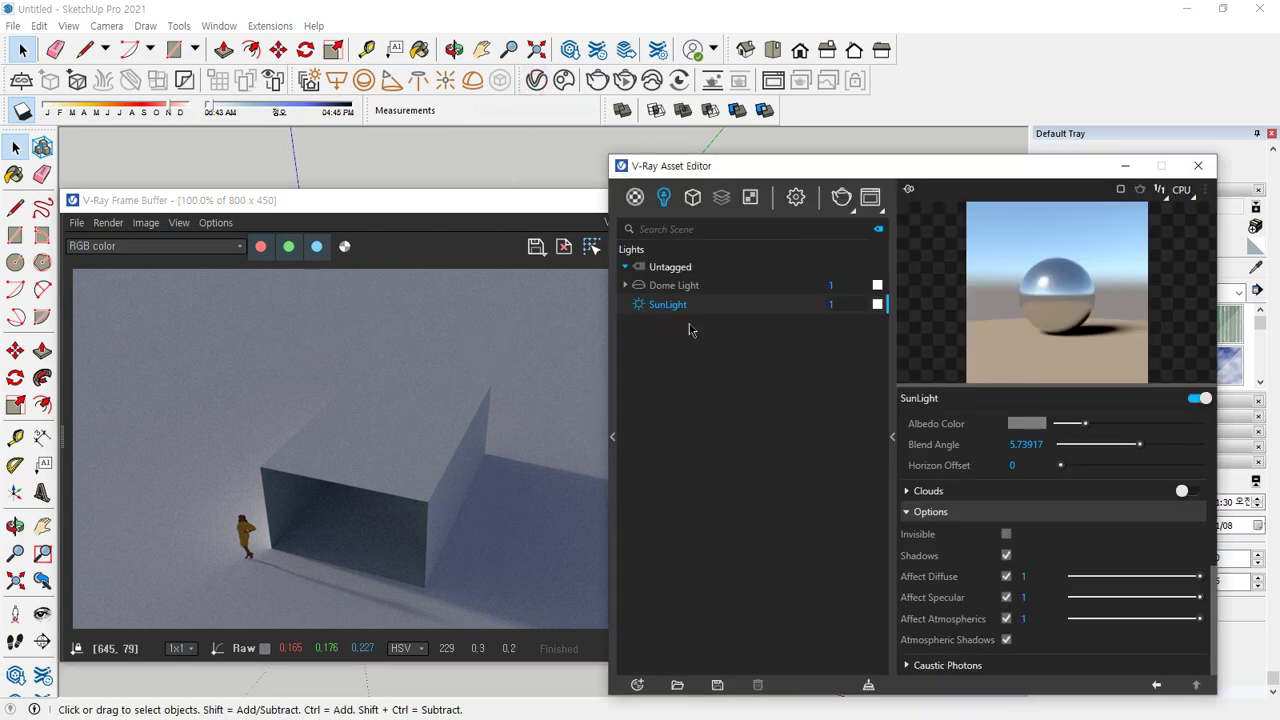
left_click(708, 287)
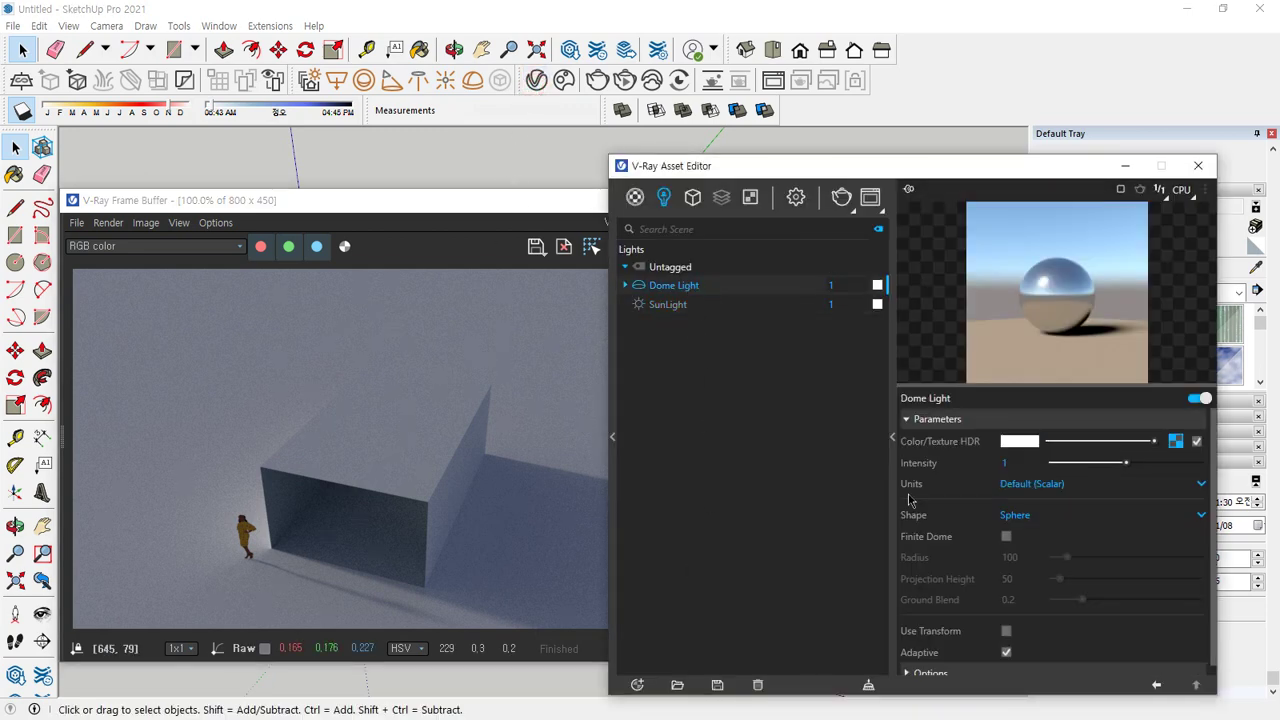
scroll(1132, 530, "down", 1)
left_click(1108, 506)
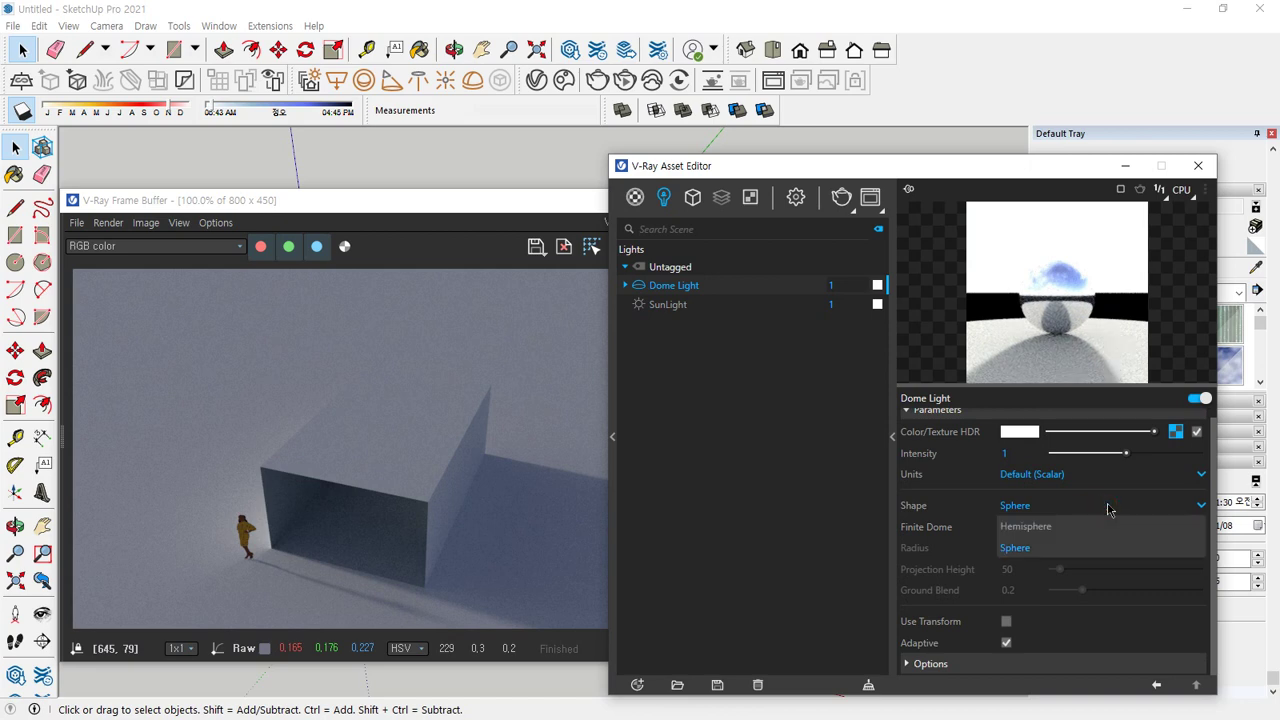
left_click(1108, 509)
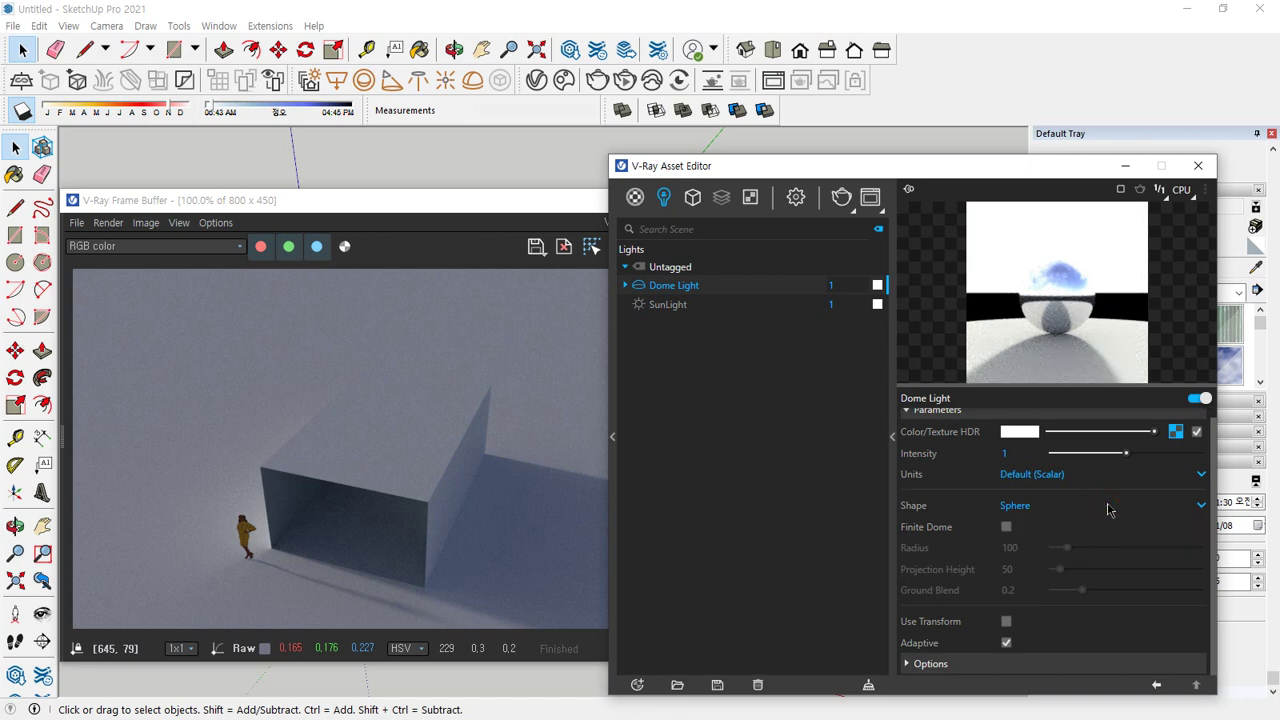
left_click_drag(990, 166, 854, 62)
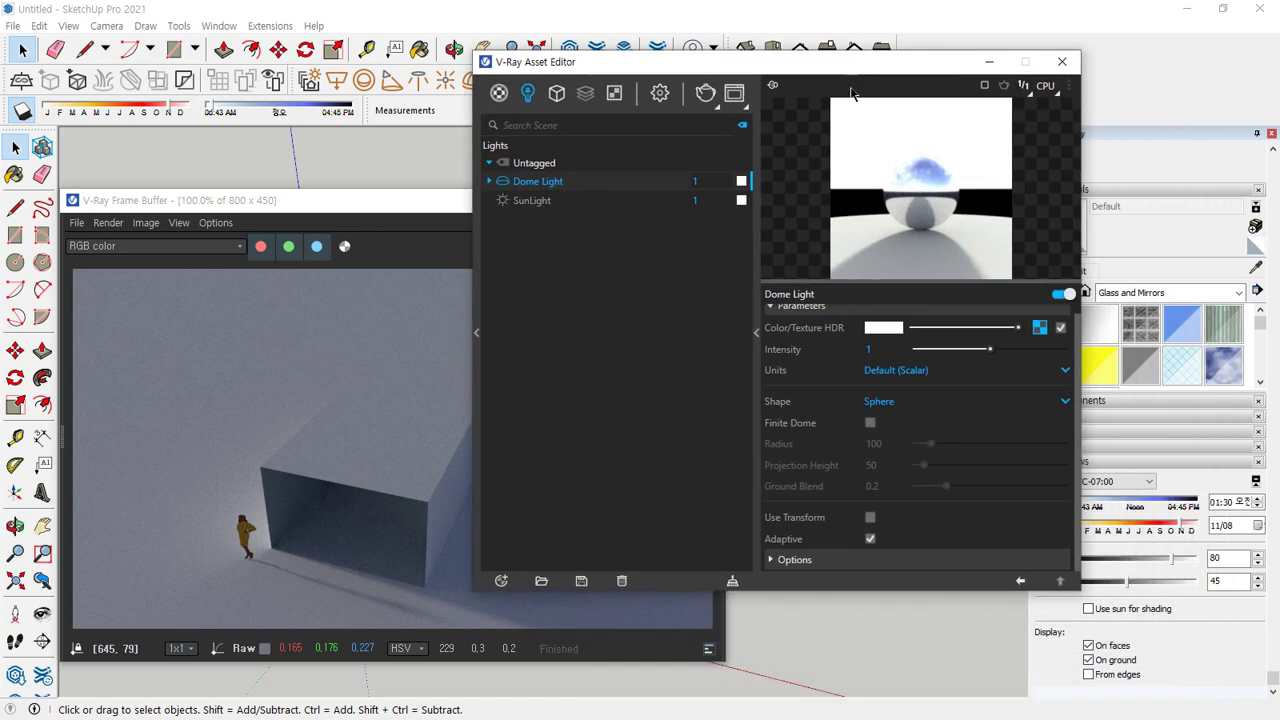
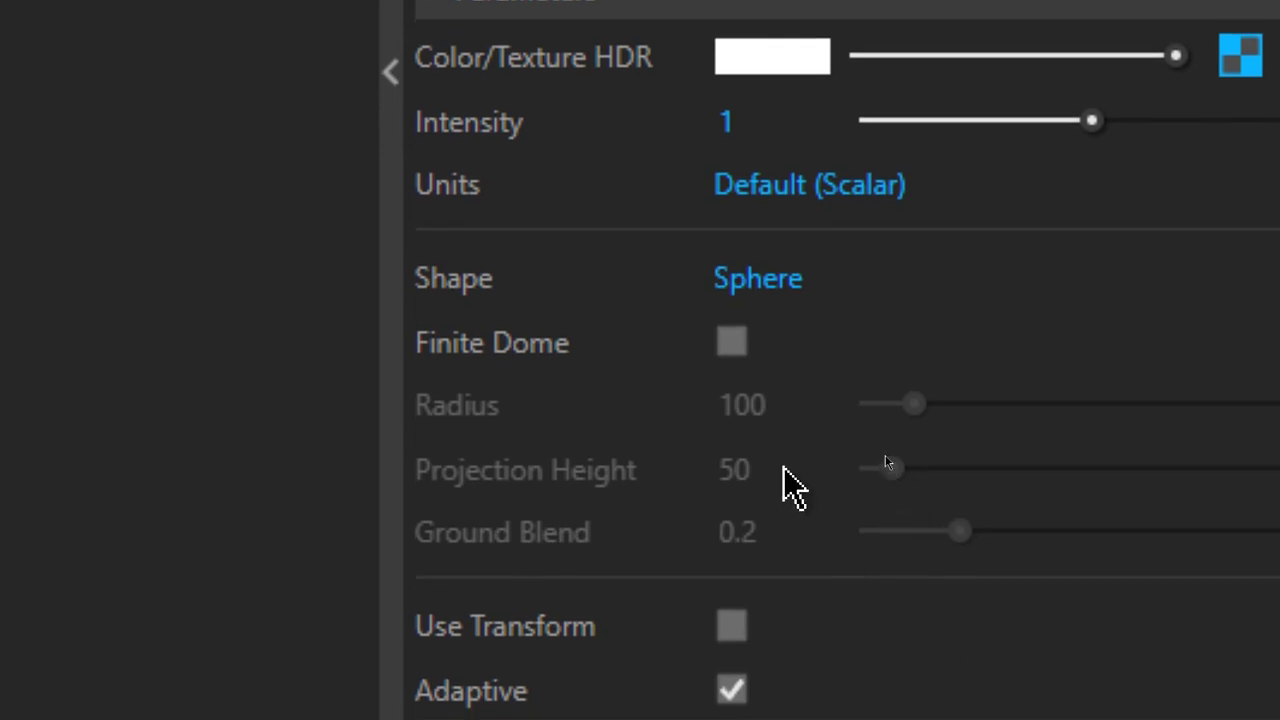
Test the Dome Light's Finite Dome option in a render and switch the option off again
left_click(727, 350)
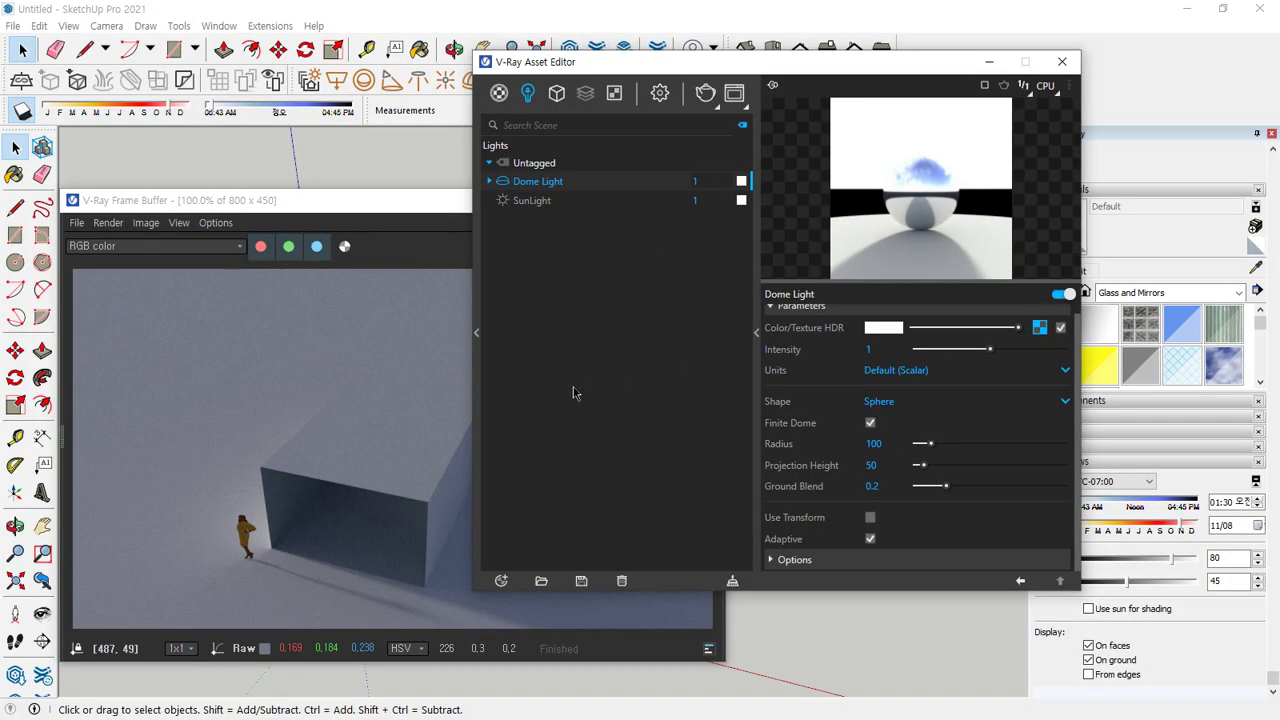
left_click(706, 246)
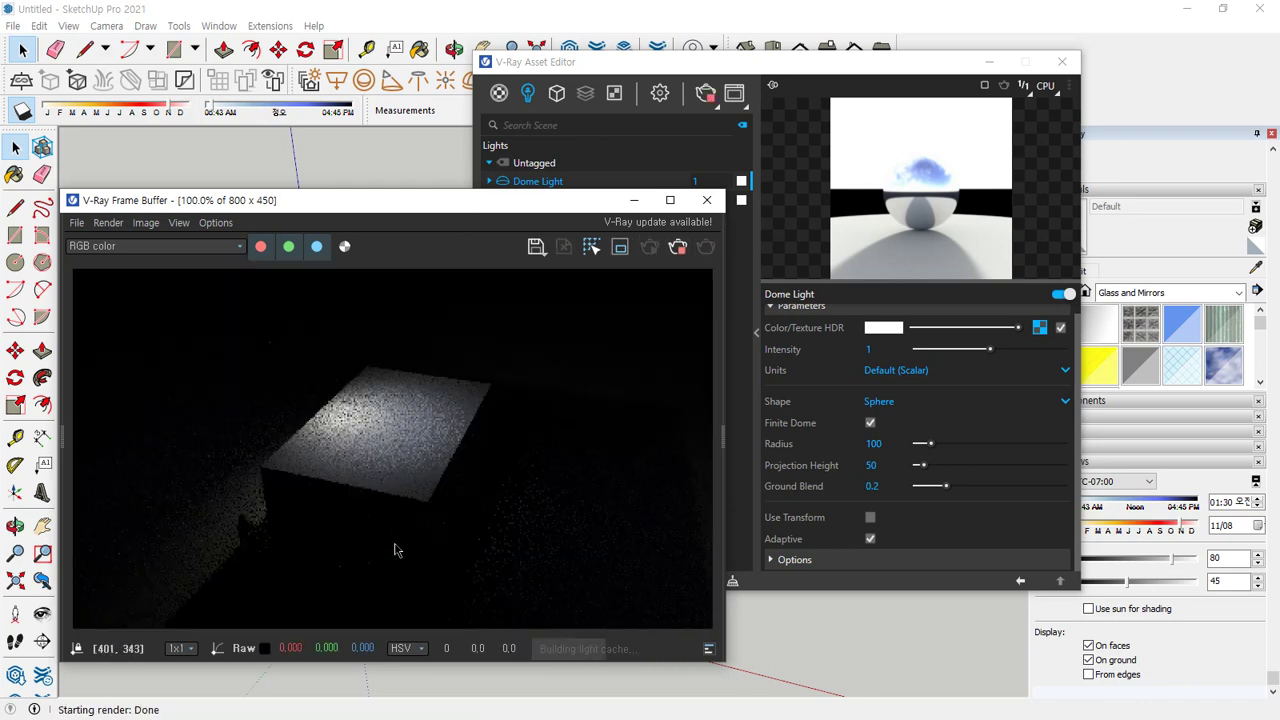
left_click(871, 423)
Enable Use Transform for the Dome Light, close the render window and select the dome light on the box's roof
left_click(871, 423)
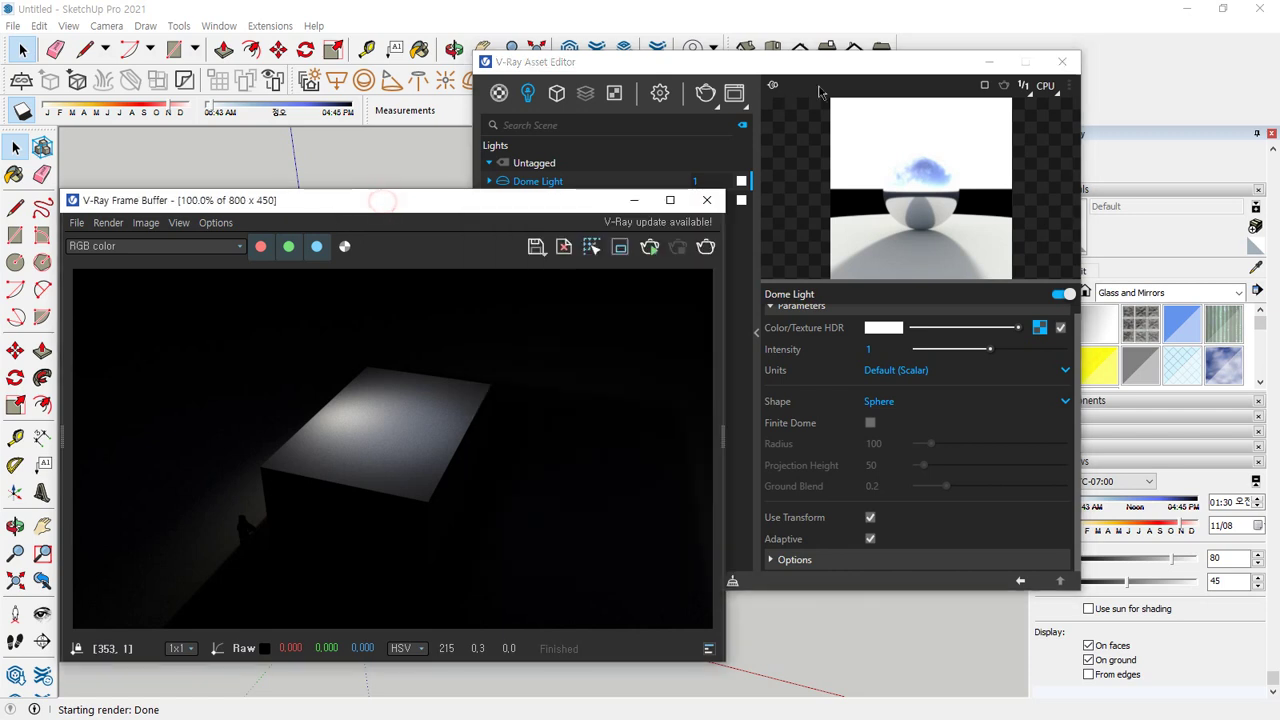
left_click_drag(829, 67, 1093, 66)
left_click(707, 200)
scroll(520, 370, "up", 5)
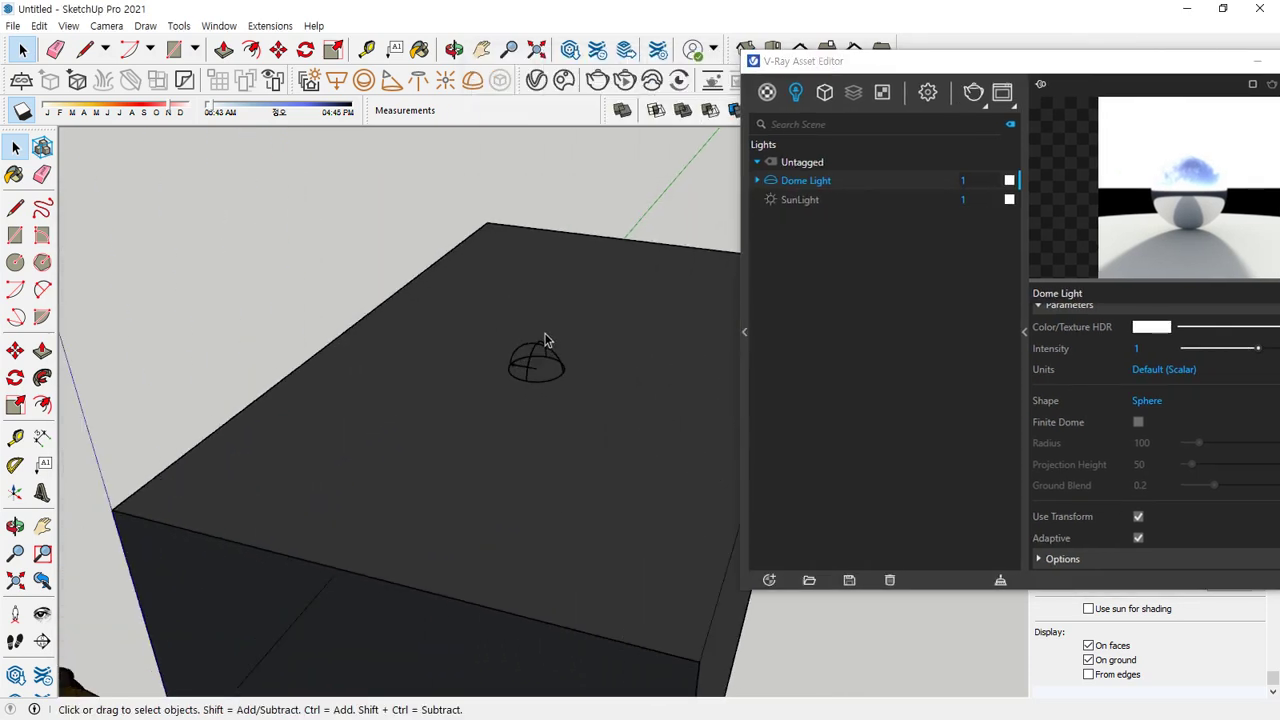
left_click(513, 418)
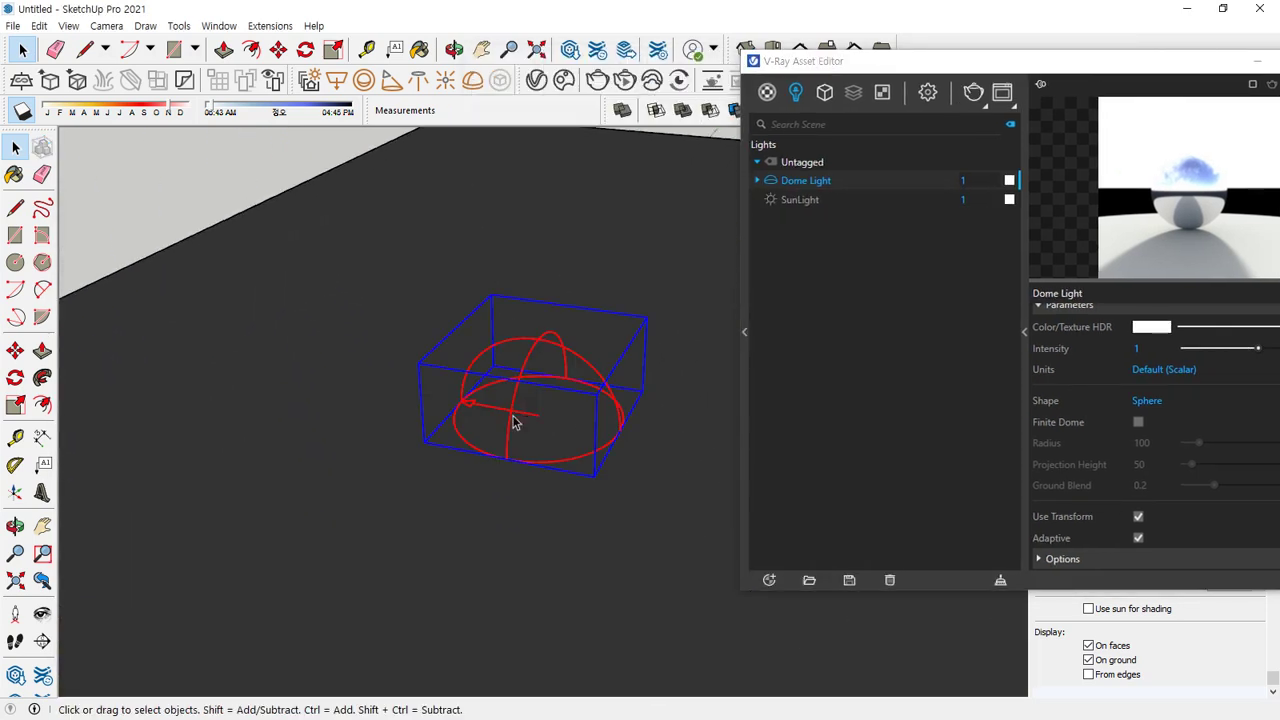
key("ctrl+2")
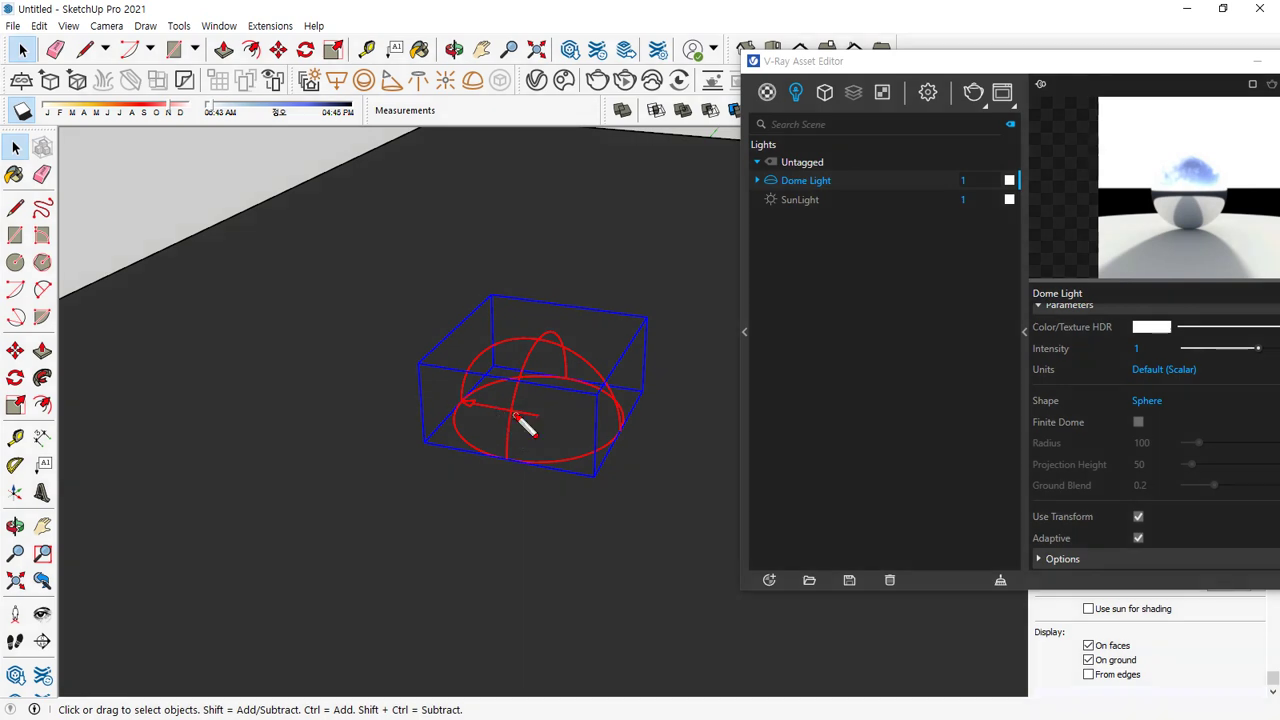
mouse_move(518, 414)
left_mouse_down()
mouse_move(371, 369)
mouse_move(300, 365)
left_mouse_up()
key("e")
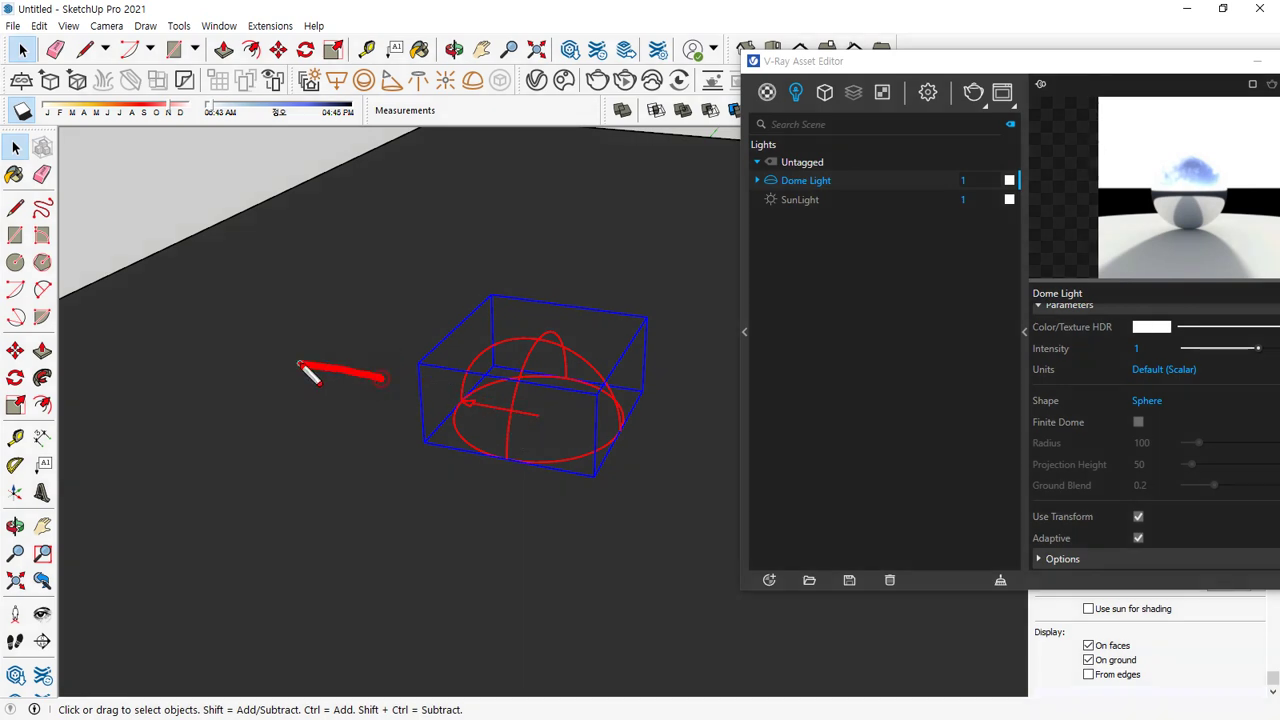
Rotate the dome light about its base centre in the horizontal plane of the box's roof, starting from its direction arrow
key("Escape")
key("q")
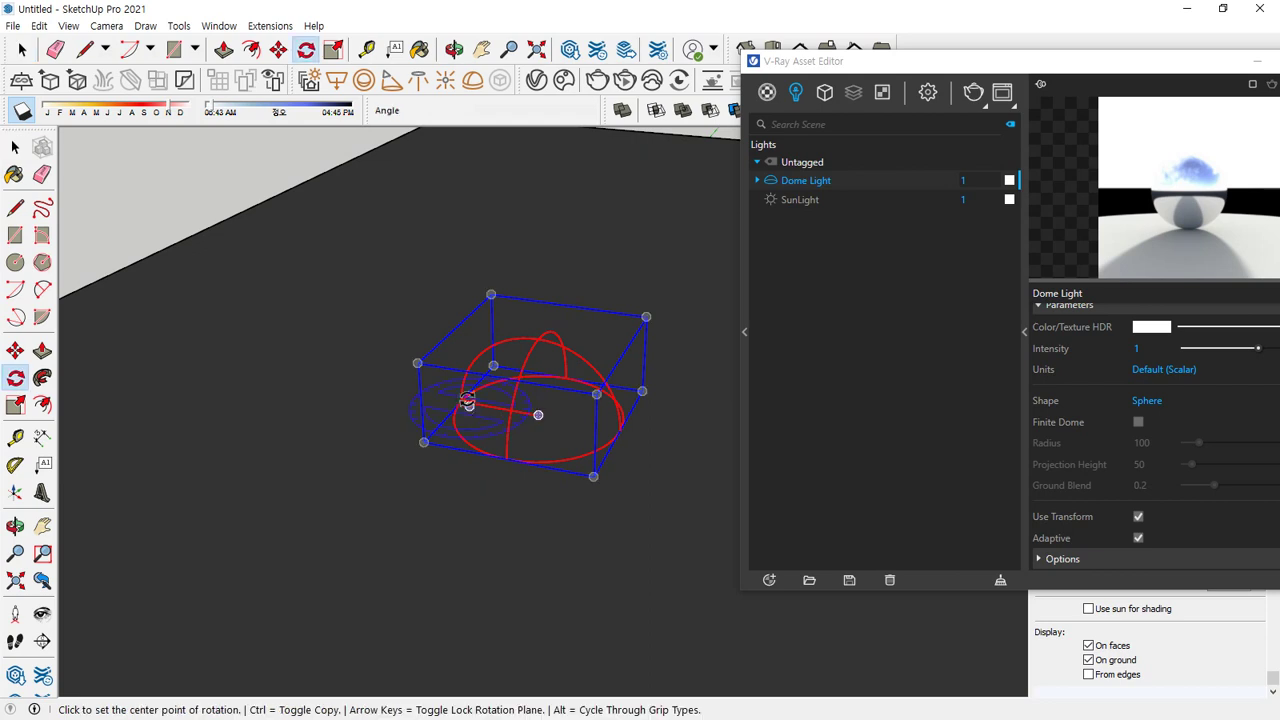
left_click(538, 414)
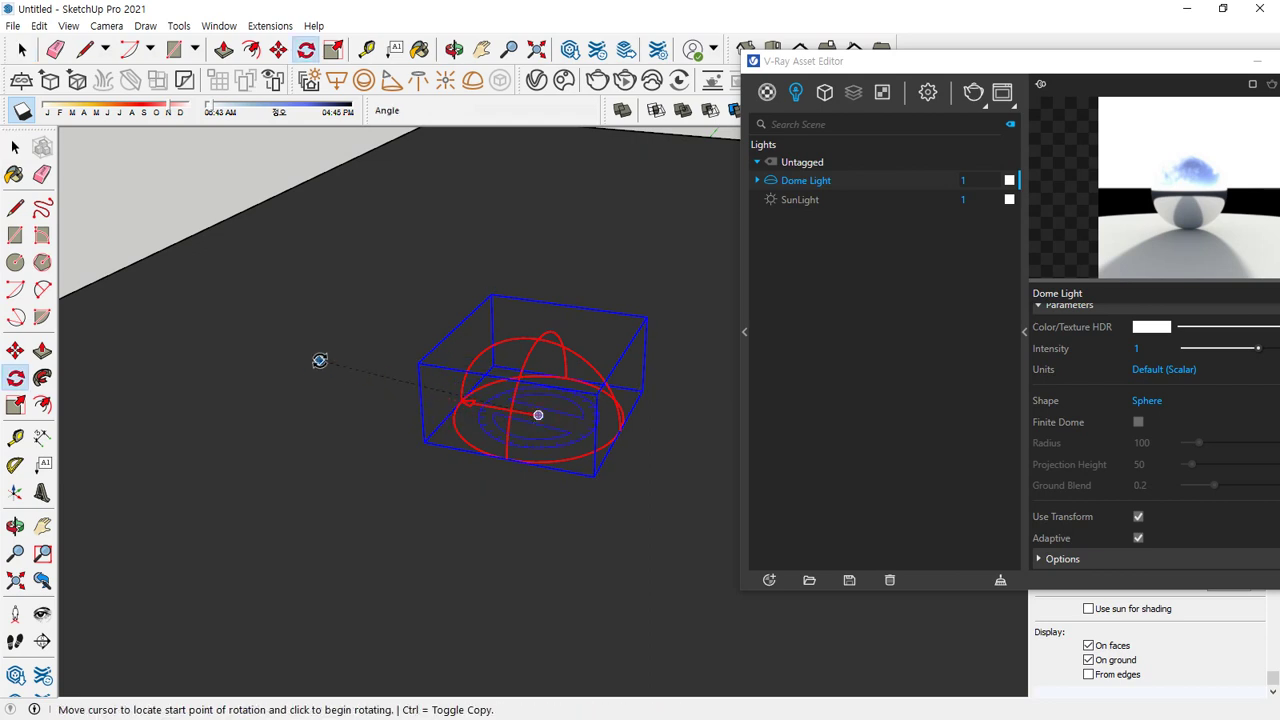
left_click(310, 370)
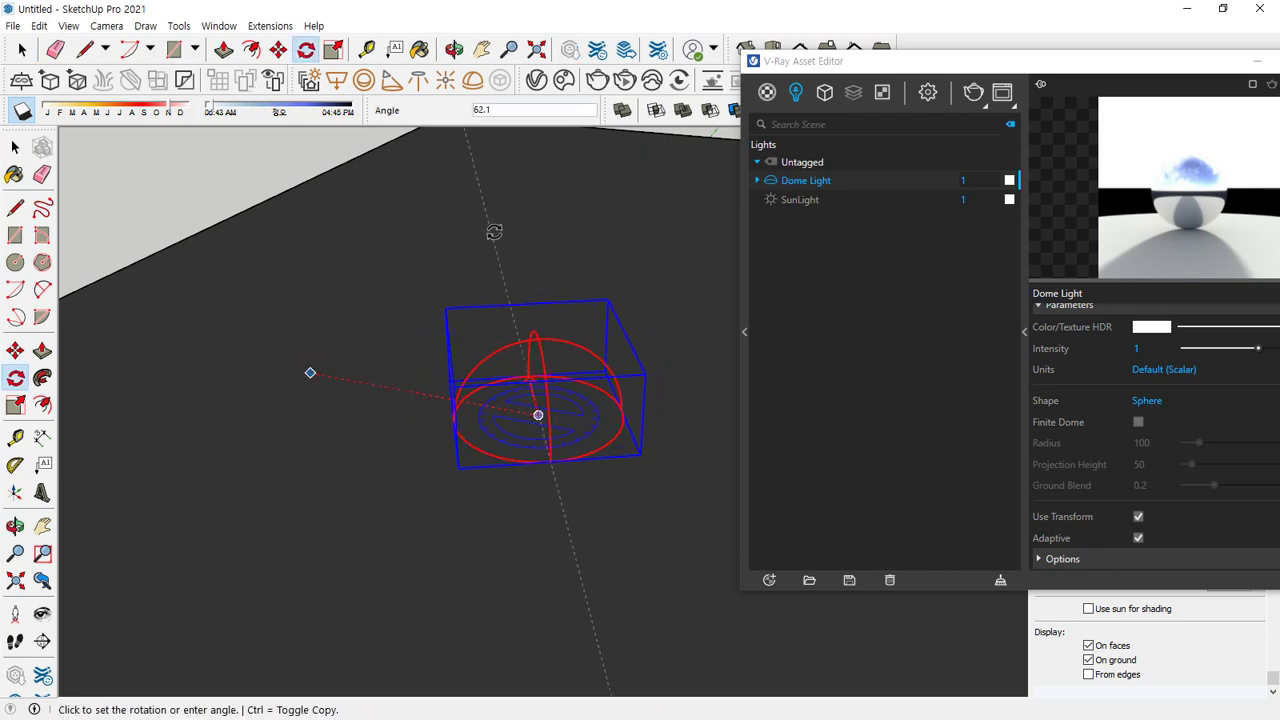
left_click(369, 522)
Render the box from a wider view to check the rotated dome light's effect and close the render window
scroll(369, 522, "down", 8)
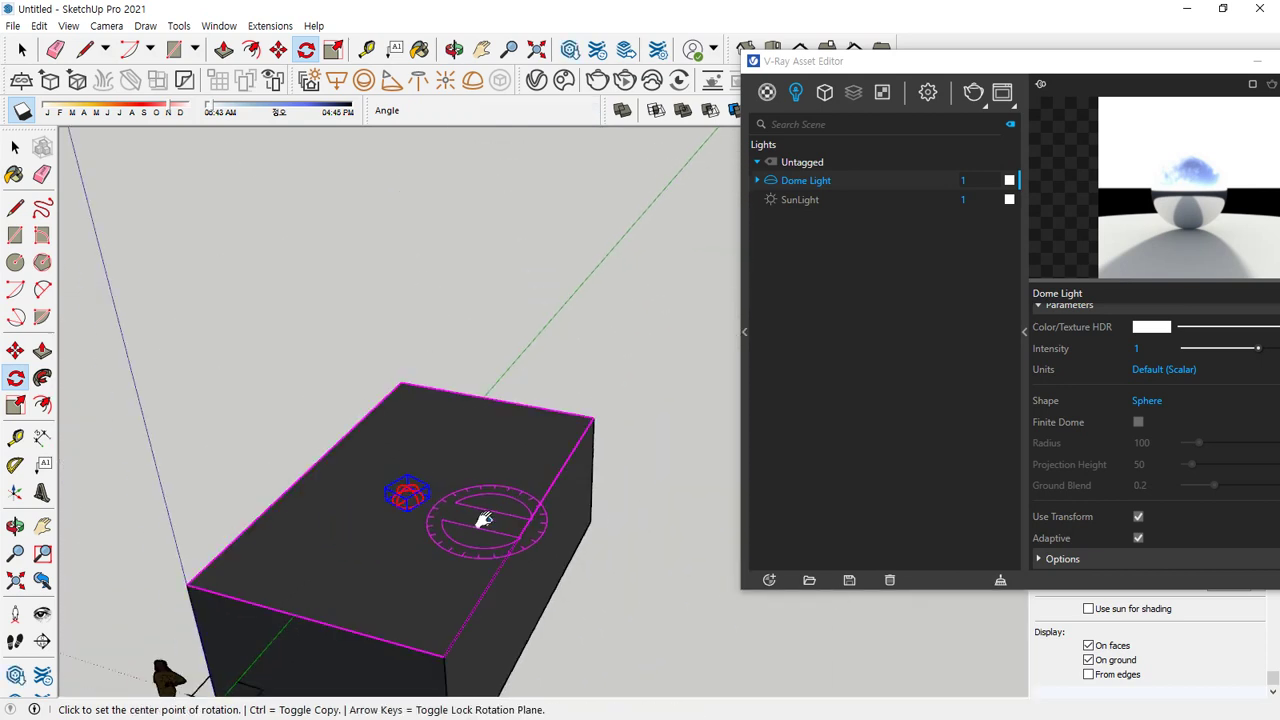
middle_click_drag(486, 520, 261, 497)
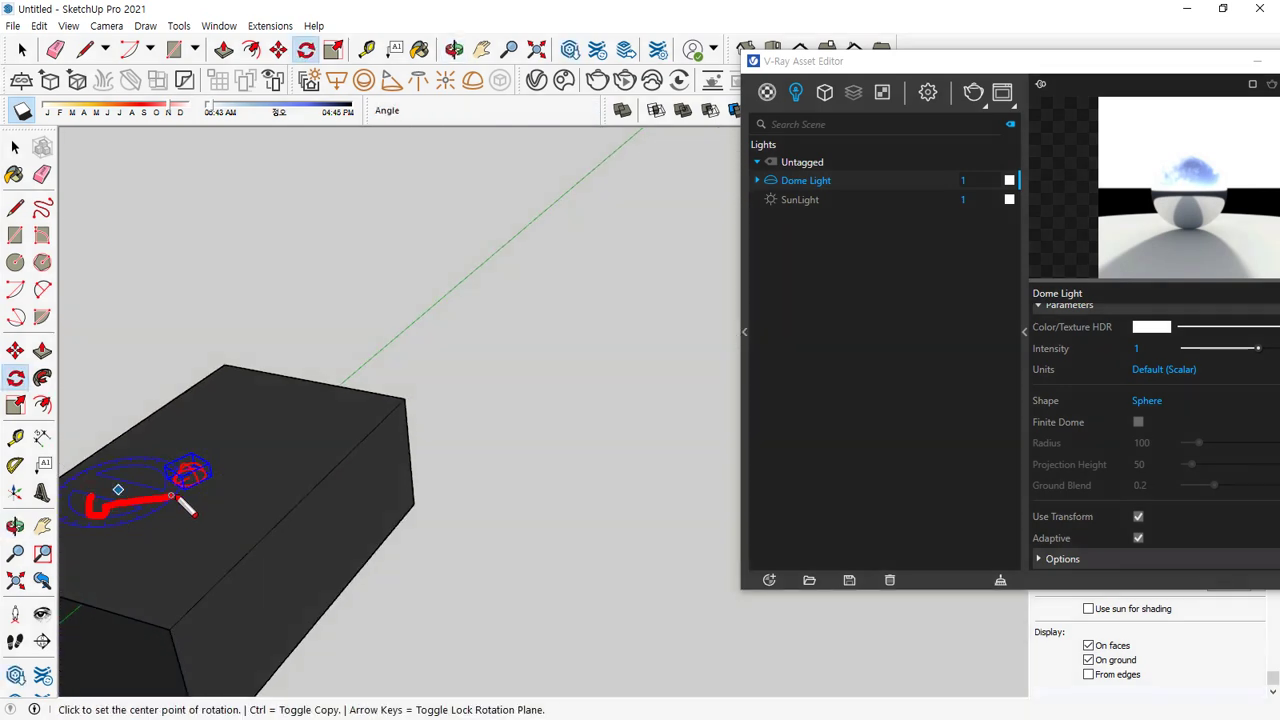
mouse_move(186, 508)
left_mouse_down()
mouse_move(529, 420)
mouse_move(529, 466)
left_mouse_up()
key("Escape")
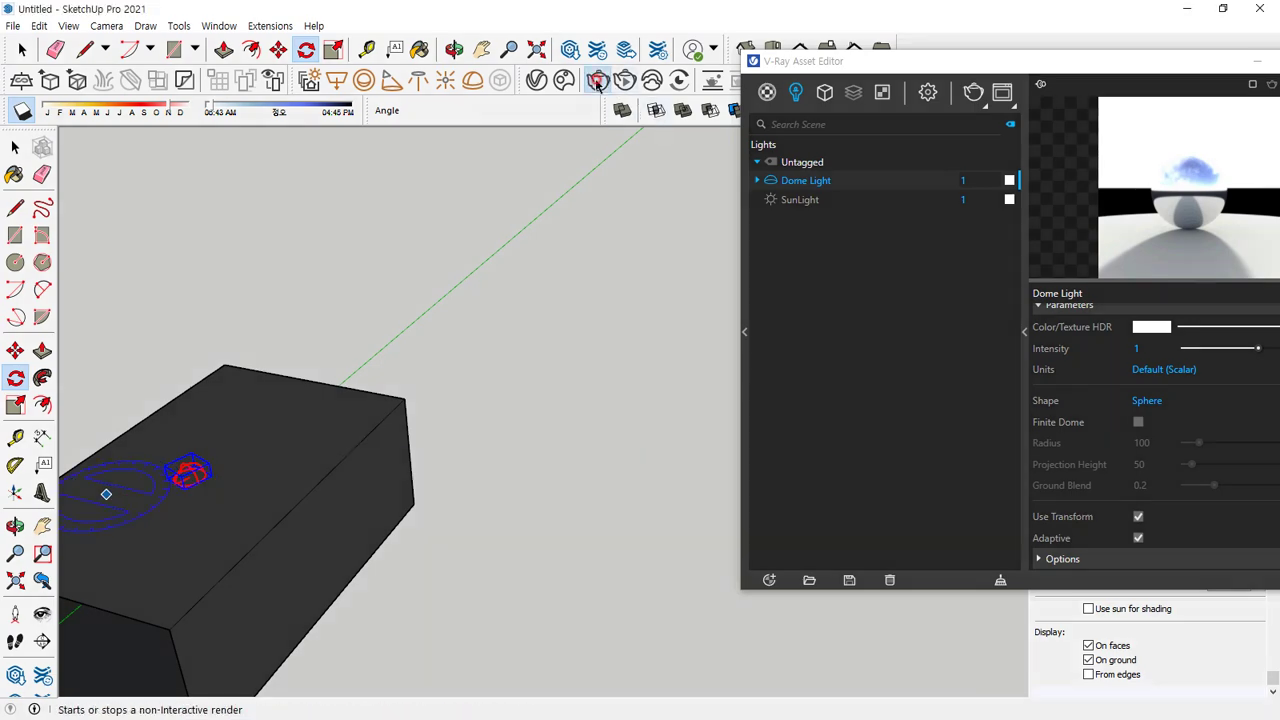
left_click(597, 84)
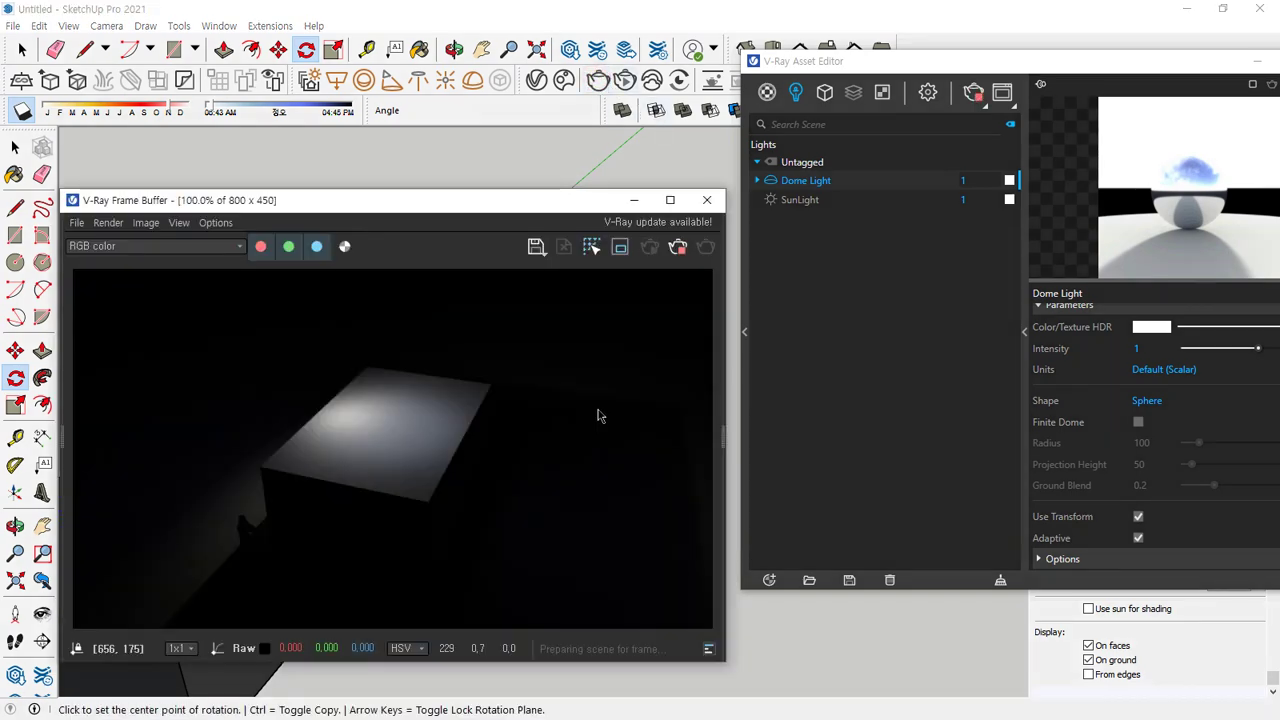
scroll(341, 505, "down", 1)
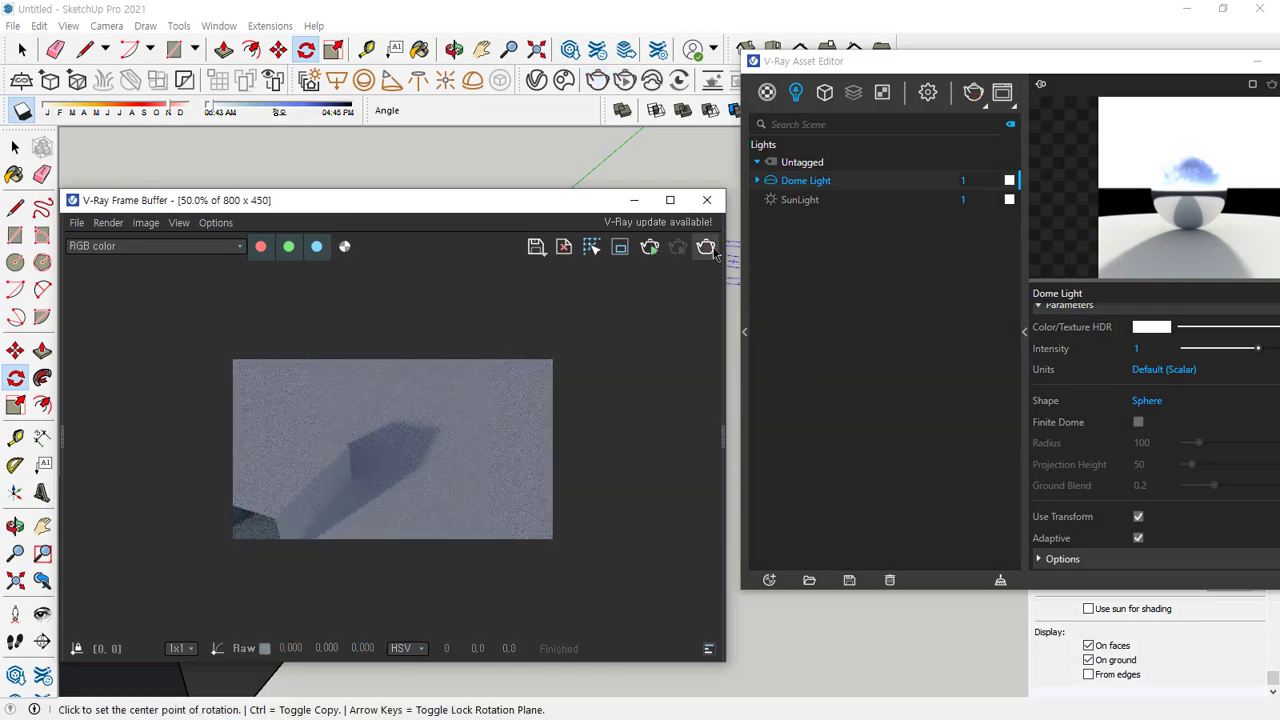
left_click(707, 200)
Render the box from another side, compare the light and shadow directions with Use Transform, and close the render window and Asset Editor
scroll(371, 523, "down", 3)
mouse_move(255, 510)
middle_mouse_down()
mouse_move(464, 447)
mouse_move(423, 434)
mouse_move(451, 402)
mouse_move(643, 417)
mouse_move(316, 482)
mouse_move(557, 543)
middle_mouse_up()
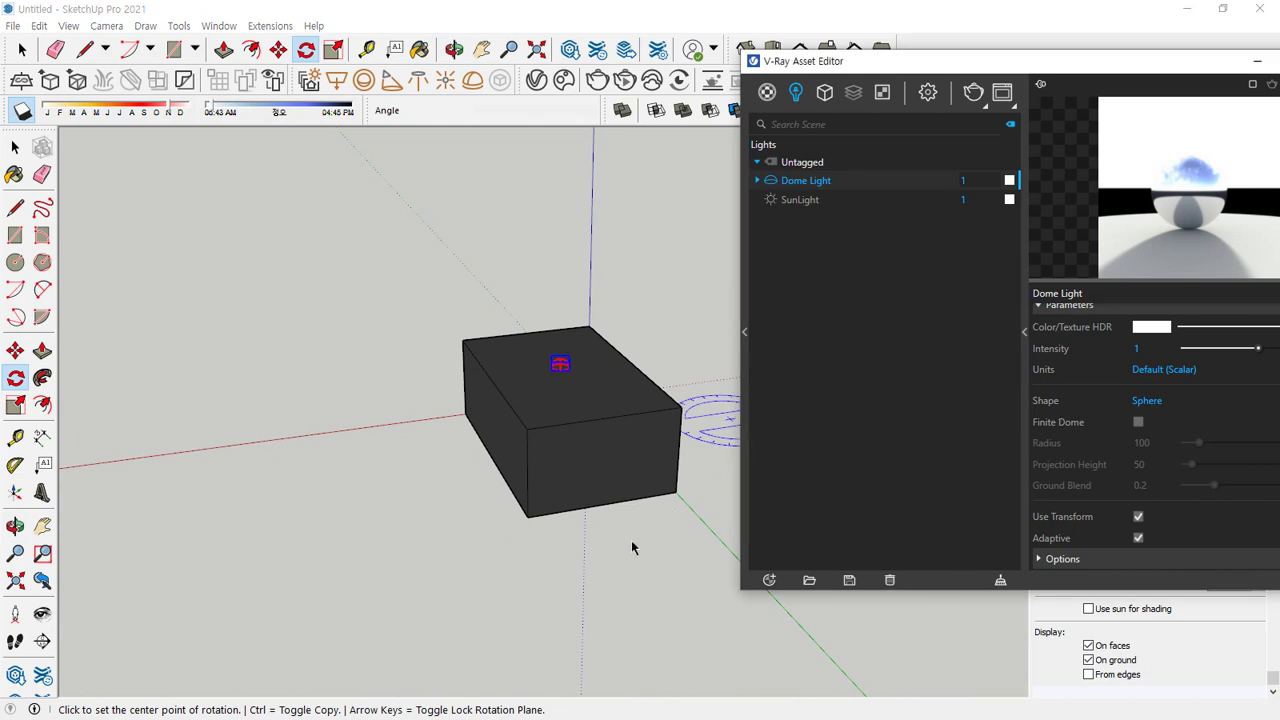
middle_click_drag(634, 543, 366, 473)
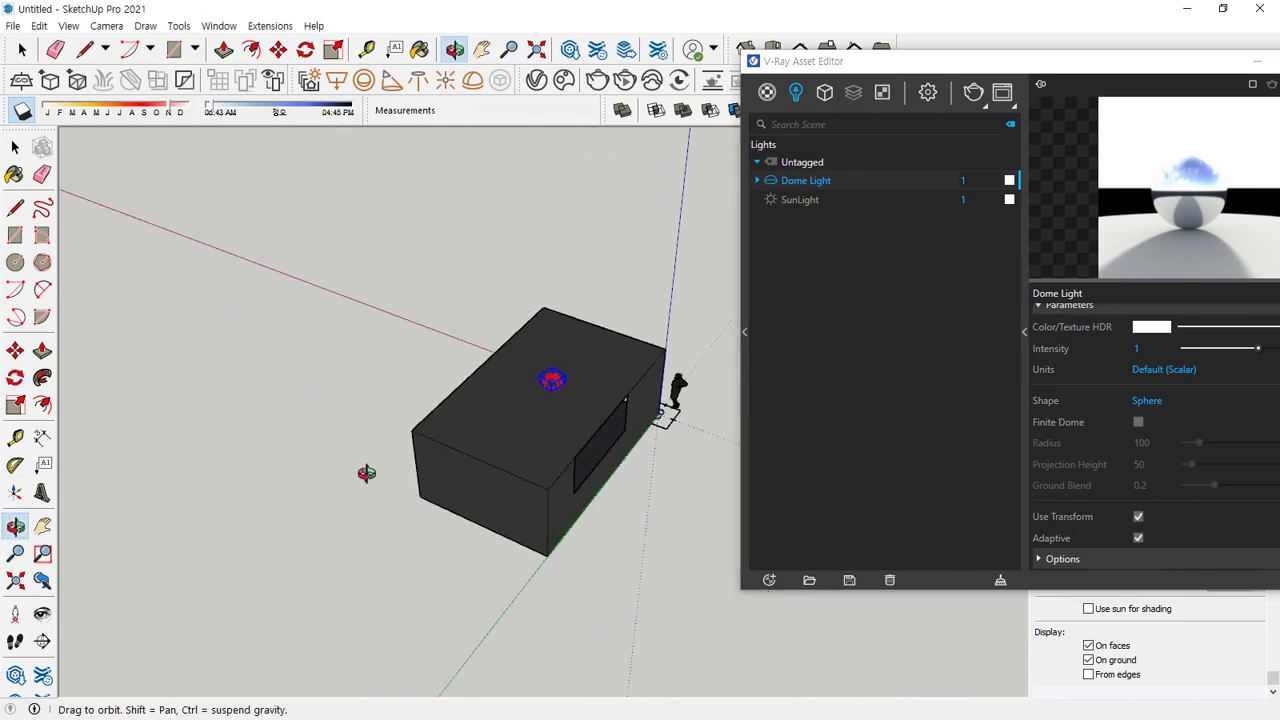
left_click(597, 80)
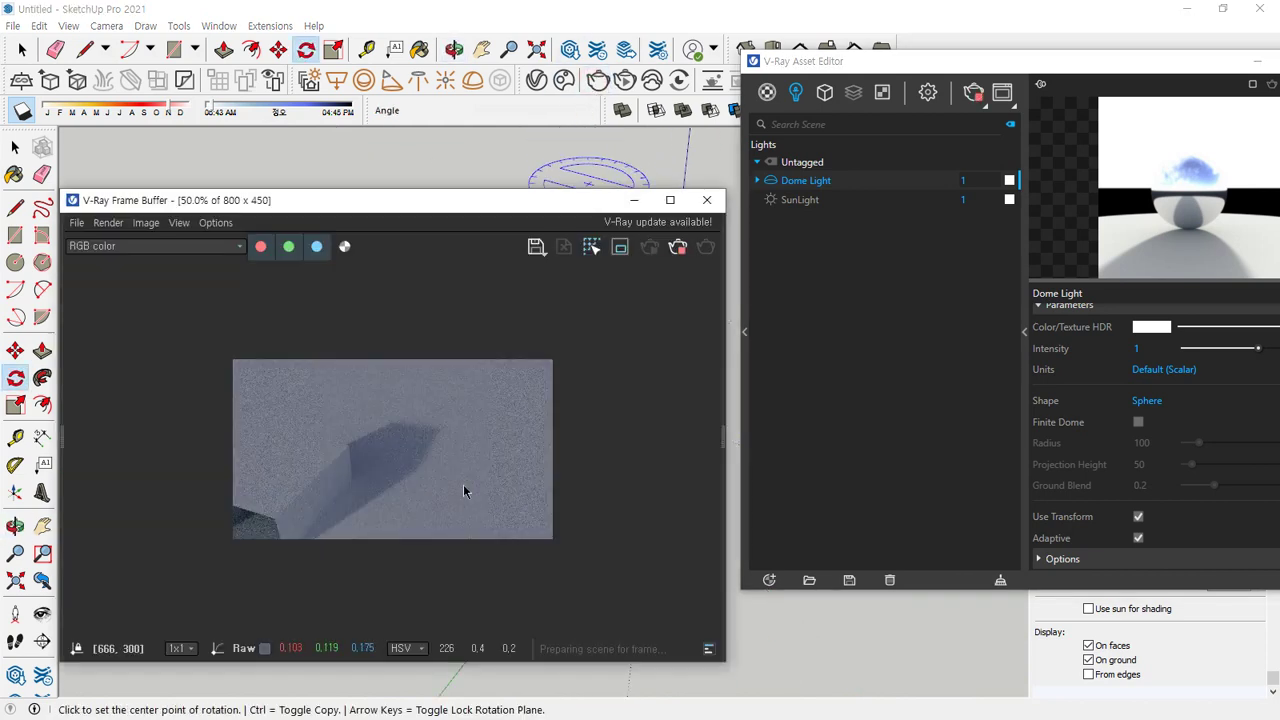
scroll(376, 491, "up", 2)
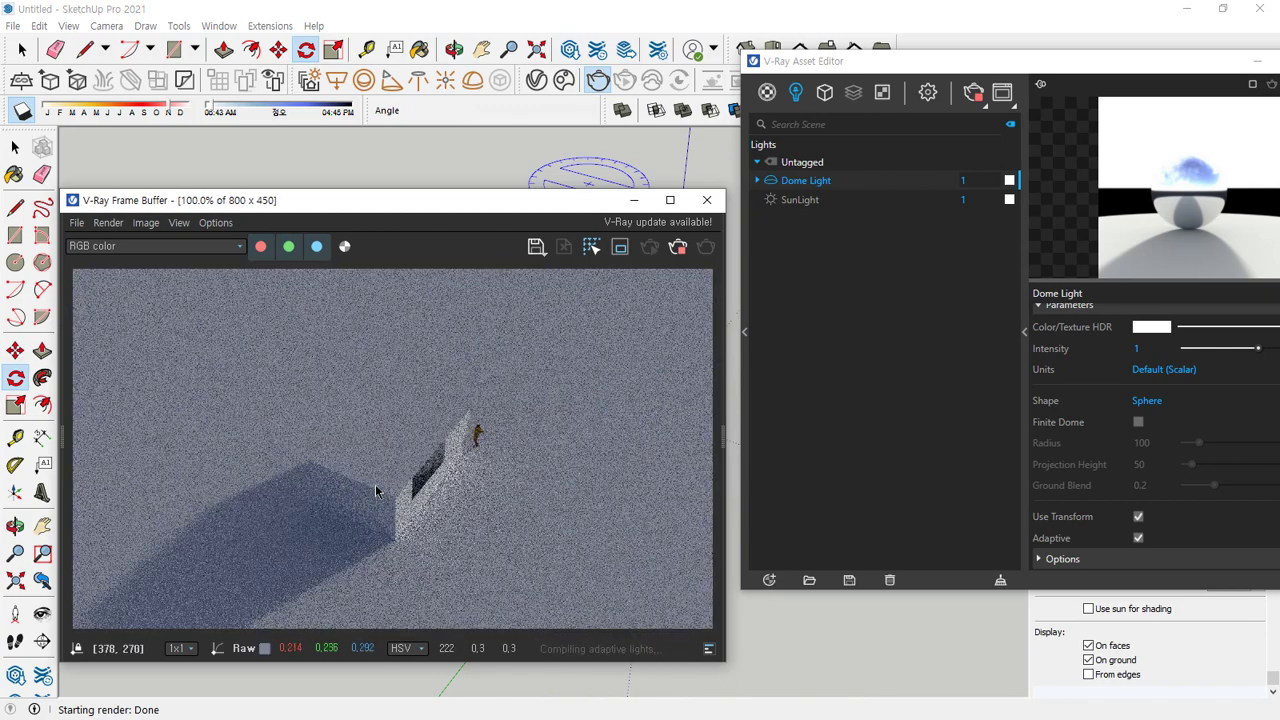
scroll(270, 502, "down", 1)
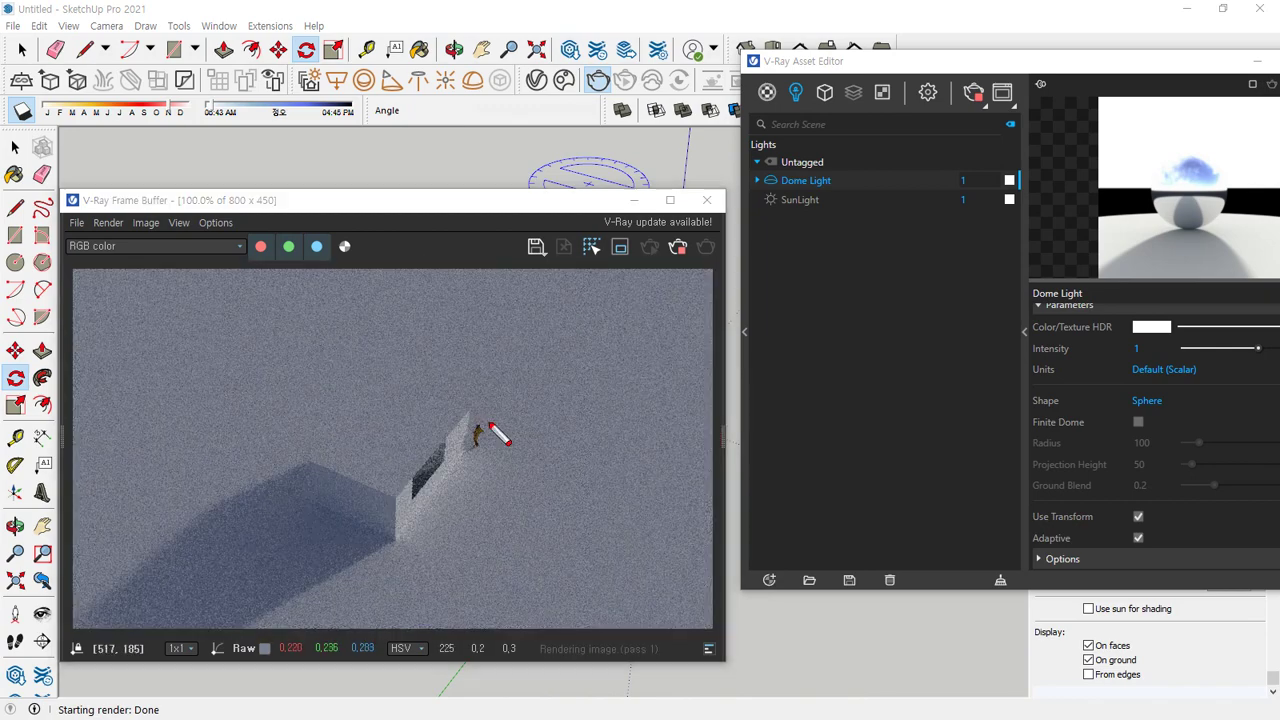
left_click_drag(602, 311, 428, 404)
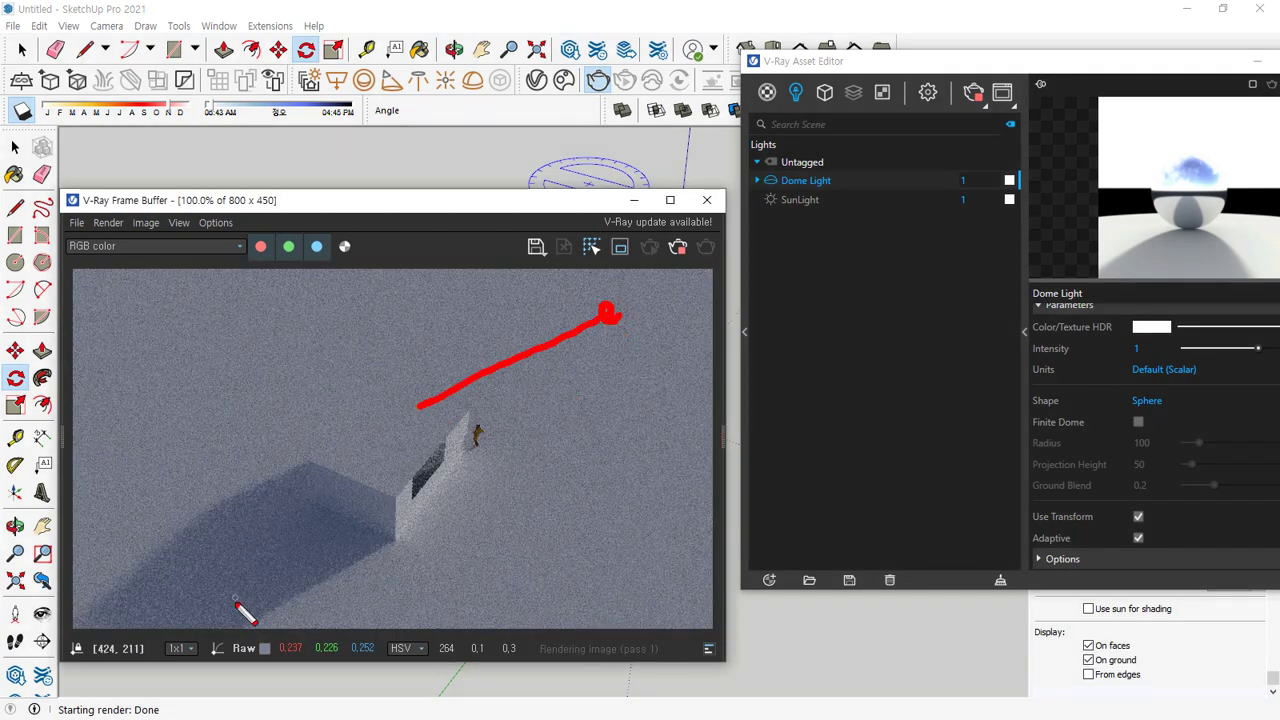
left_click_drag(237, 603, 318, 514)
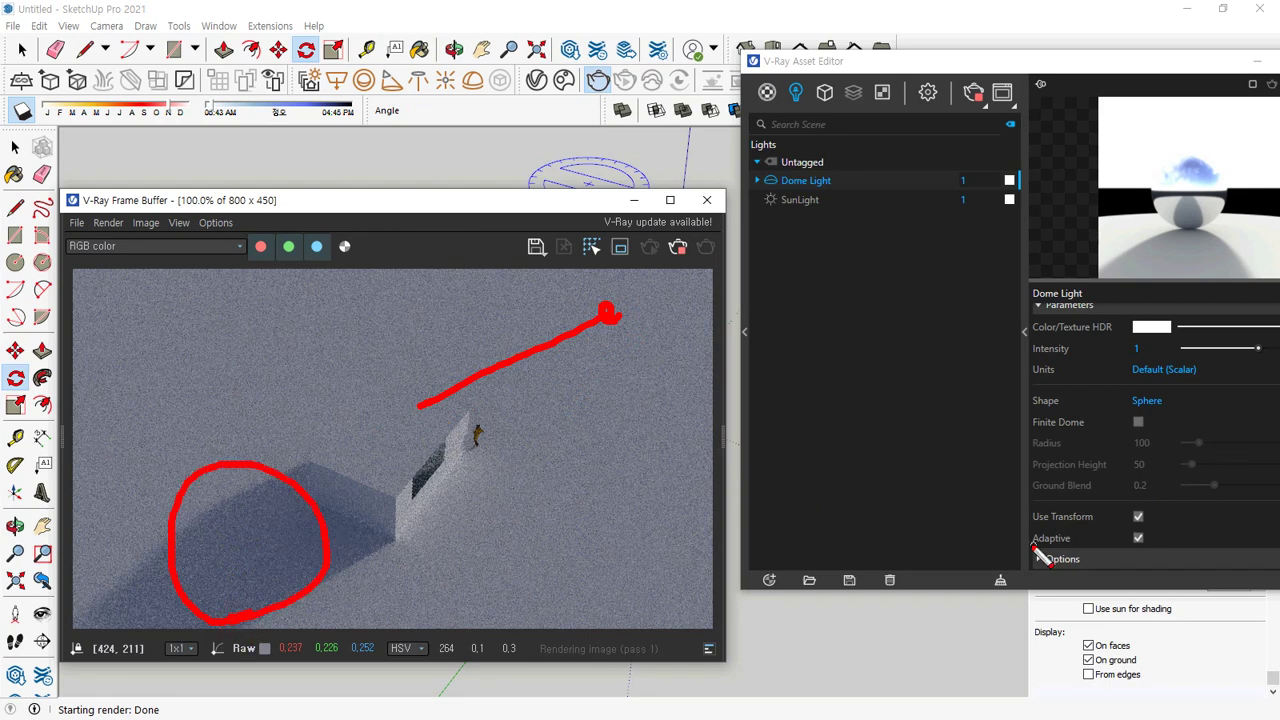
left_click_drag(1072, 536, 1182, 525)
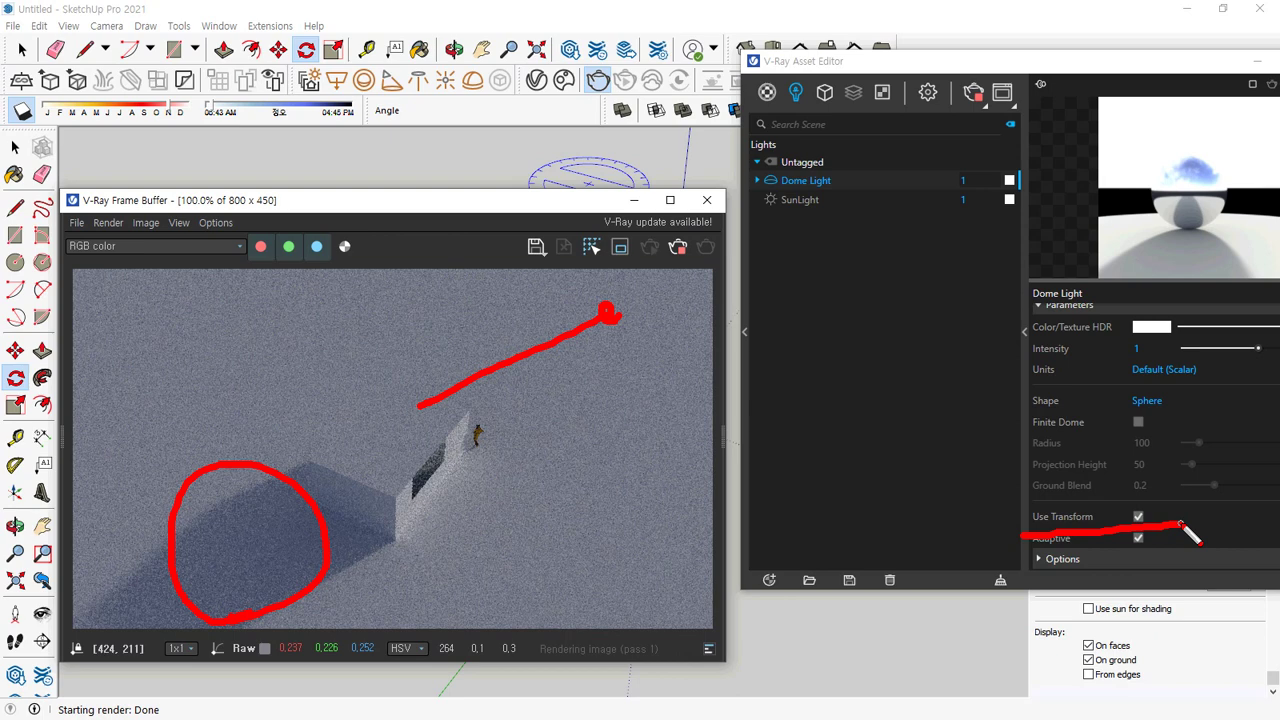
key("Escape")
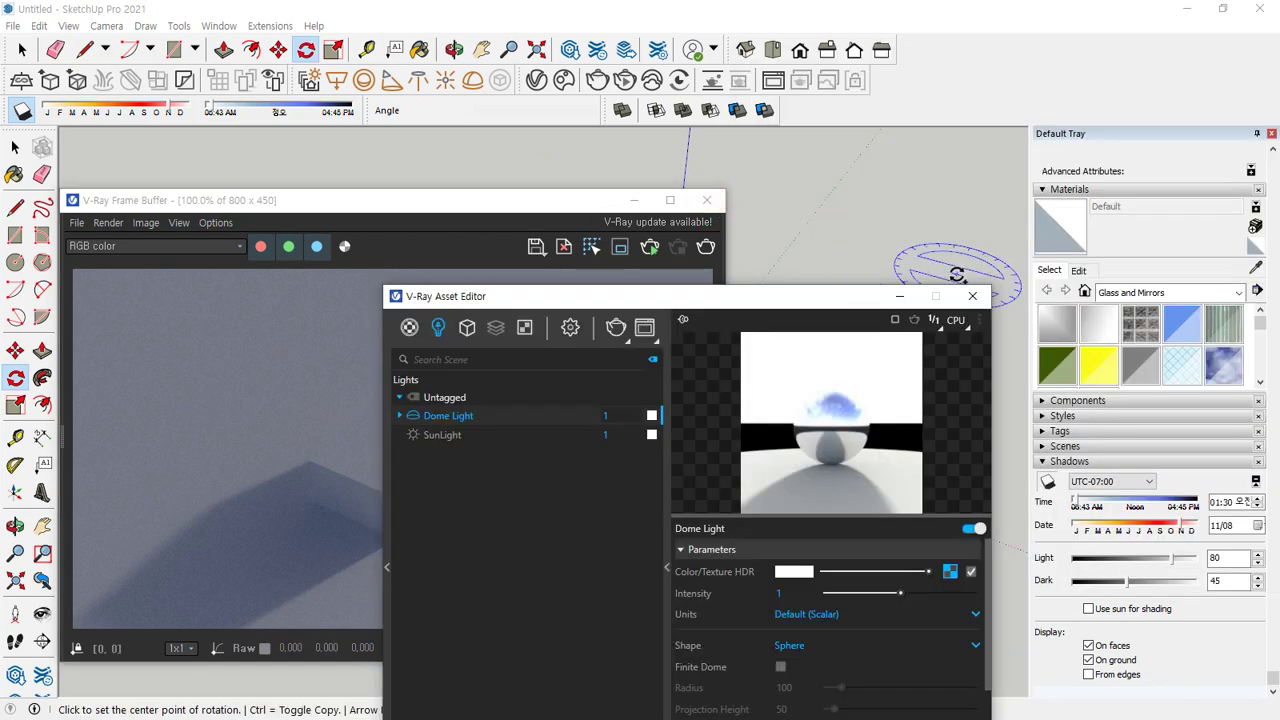
left_click(969, 294)
left_click(706, 200)
Select all the connected geometry of the box room and make it a group
key("space")
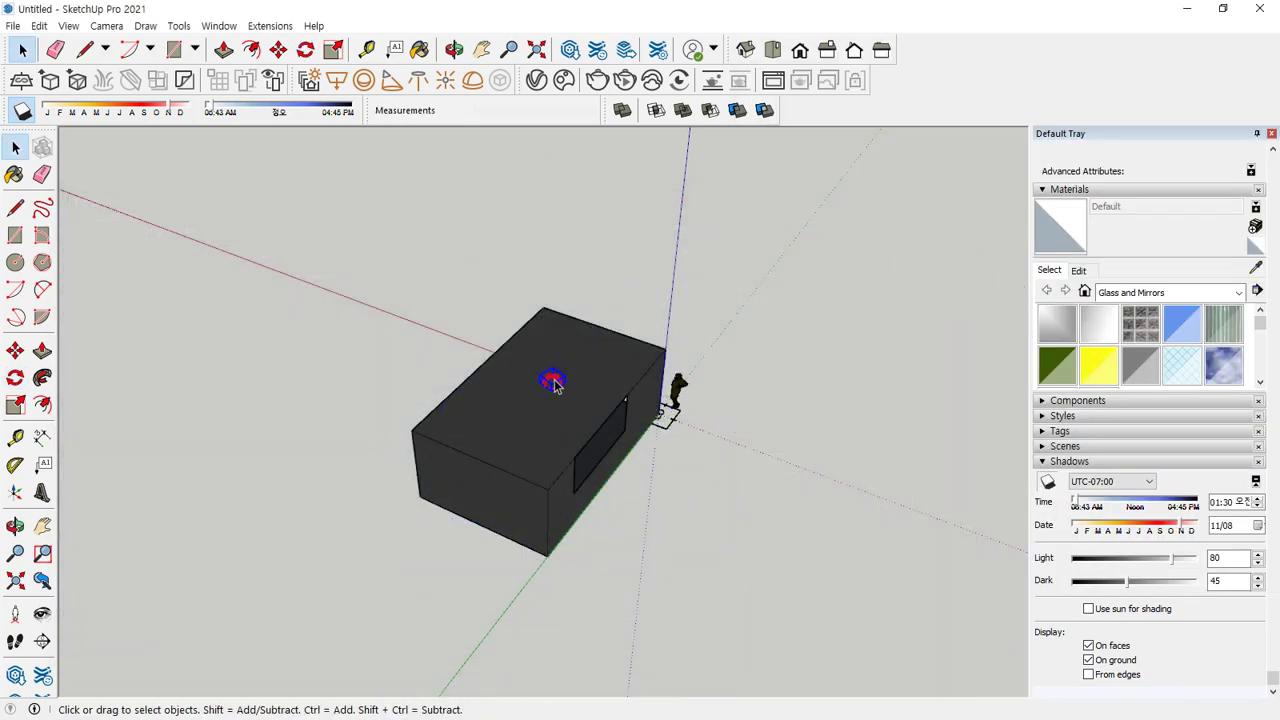
middle_click_drag(553, 381, 592, 389)
scroll(654, 470, "up", 3)
triple_click(654, 472)
right_click(650, 468)
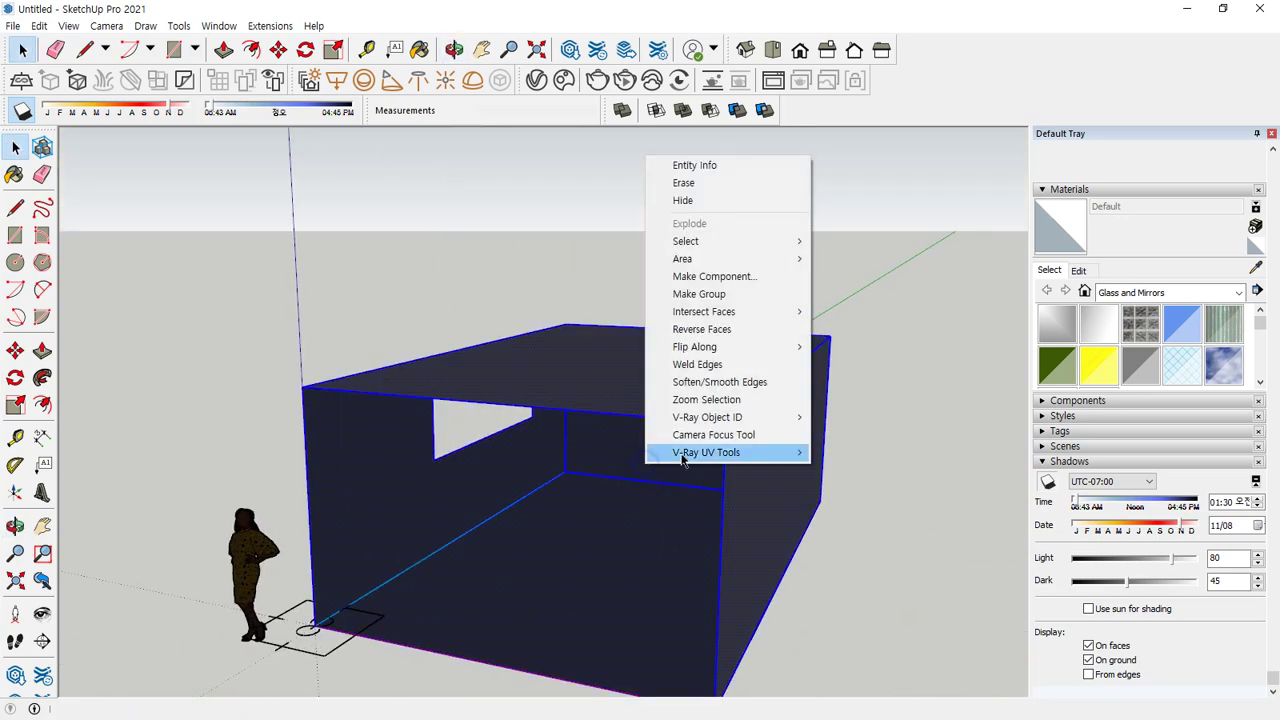
left_click(717, 294)
Draw a rectangle on the room's ceiling and extrude it about 64 mm into a flat lighting panel
middle_click_drag(645, 460, 565, 397)
scroll(565, 397, "up", 3)
key("r")
left_click(544, 378)
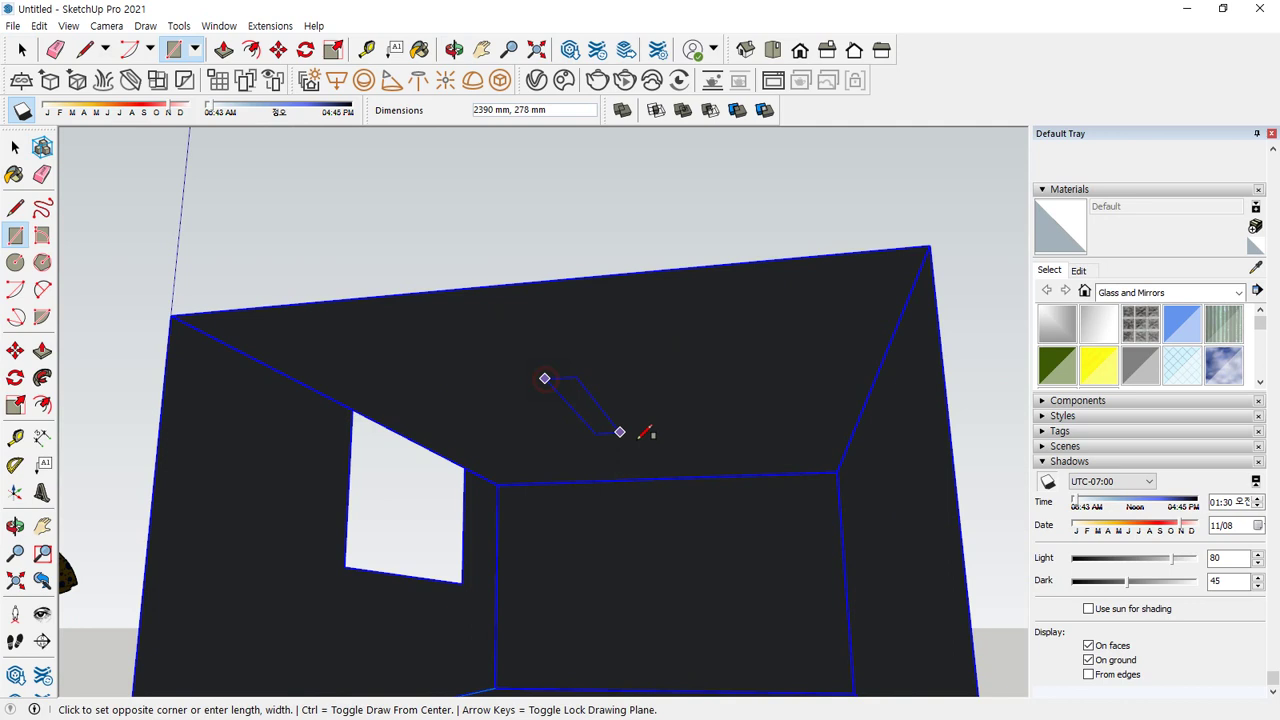
left_click(690, 419)
key("p")
left_click(648, 417)
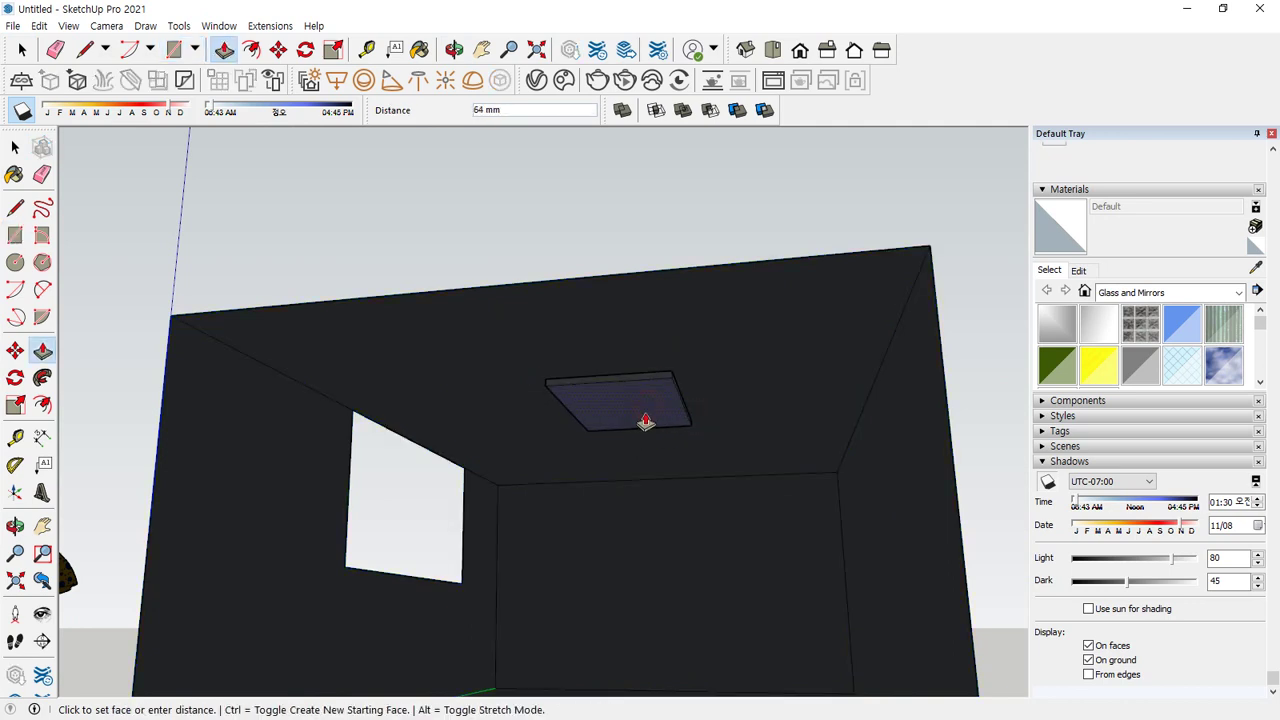
left_click(646, 420)
Group the ceiling panel and convert it to a V-Ray Mesh Light
key("space")
right_click(644, 401)
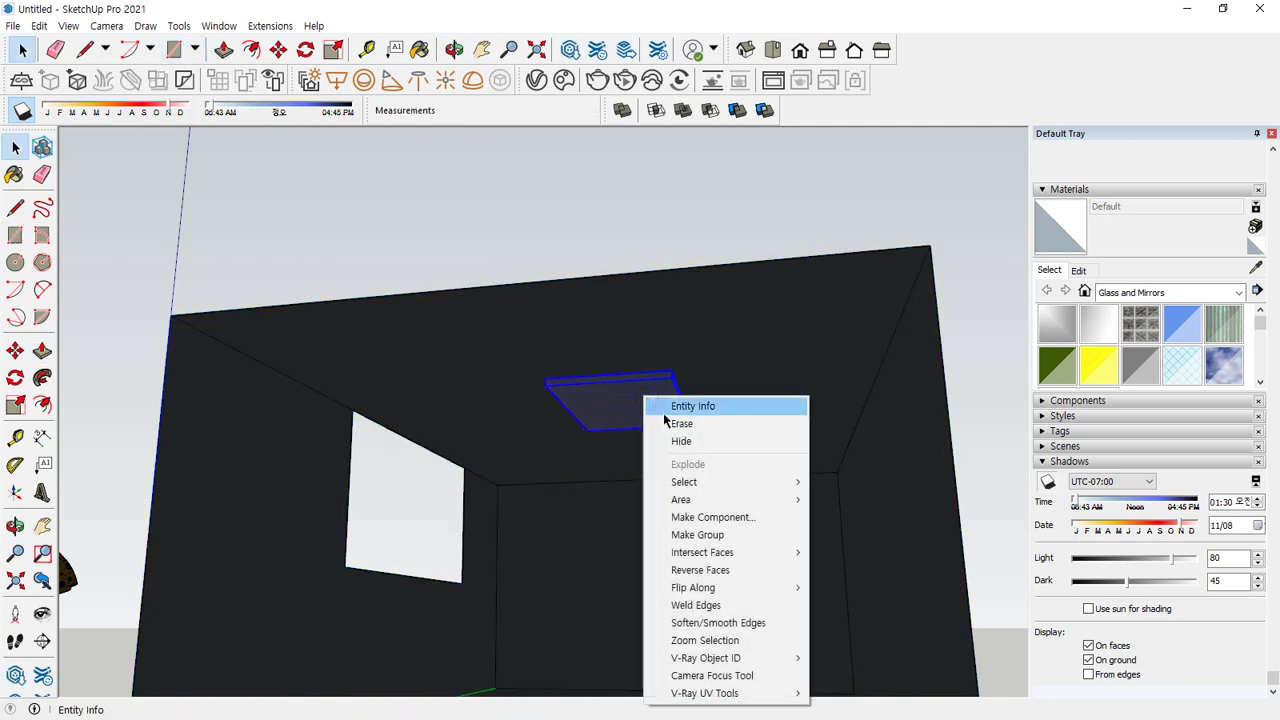
left_click(690, 533)
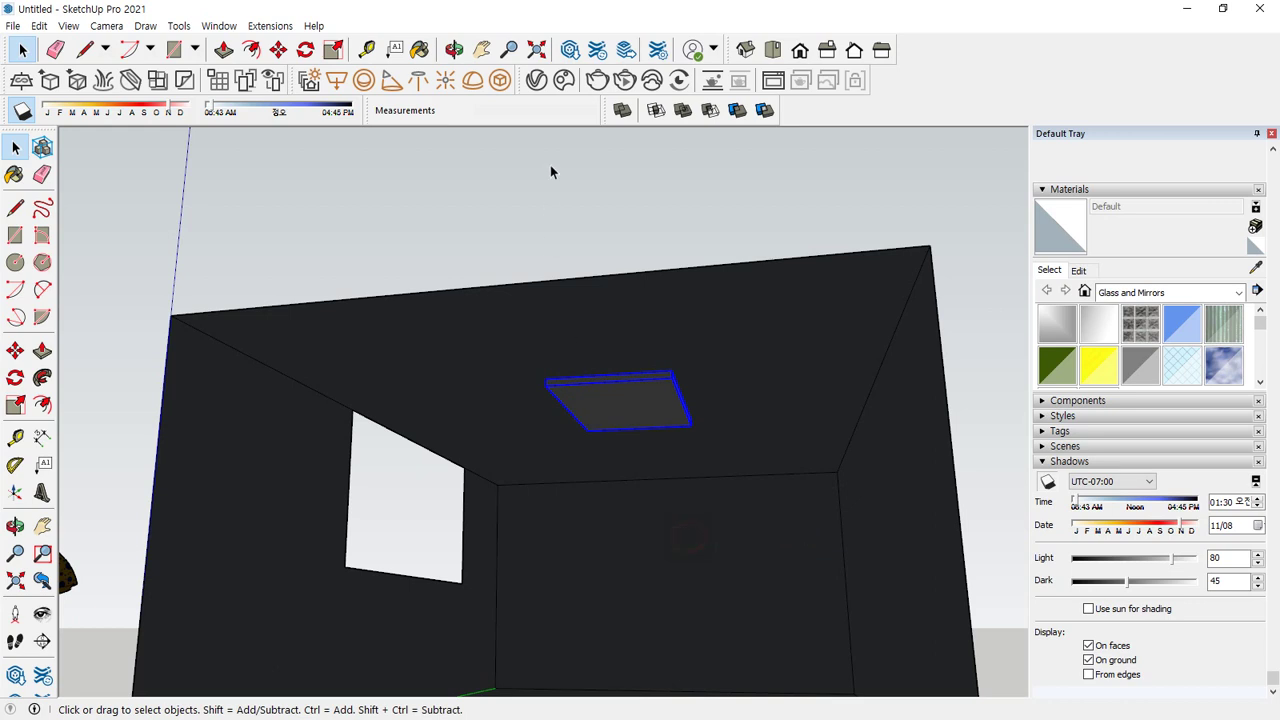
left_click(499, 82)
Render a closer view of the ceiling mesh light and review its settings in the V-Ray Asset Editor
scroll(650, 447, "up", 3)
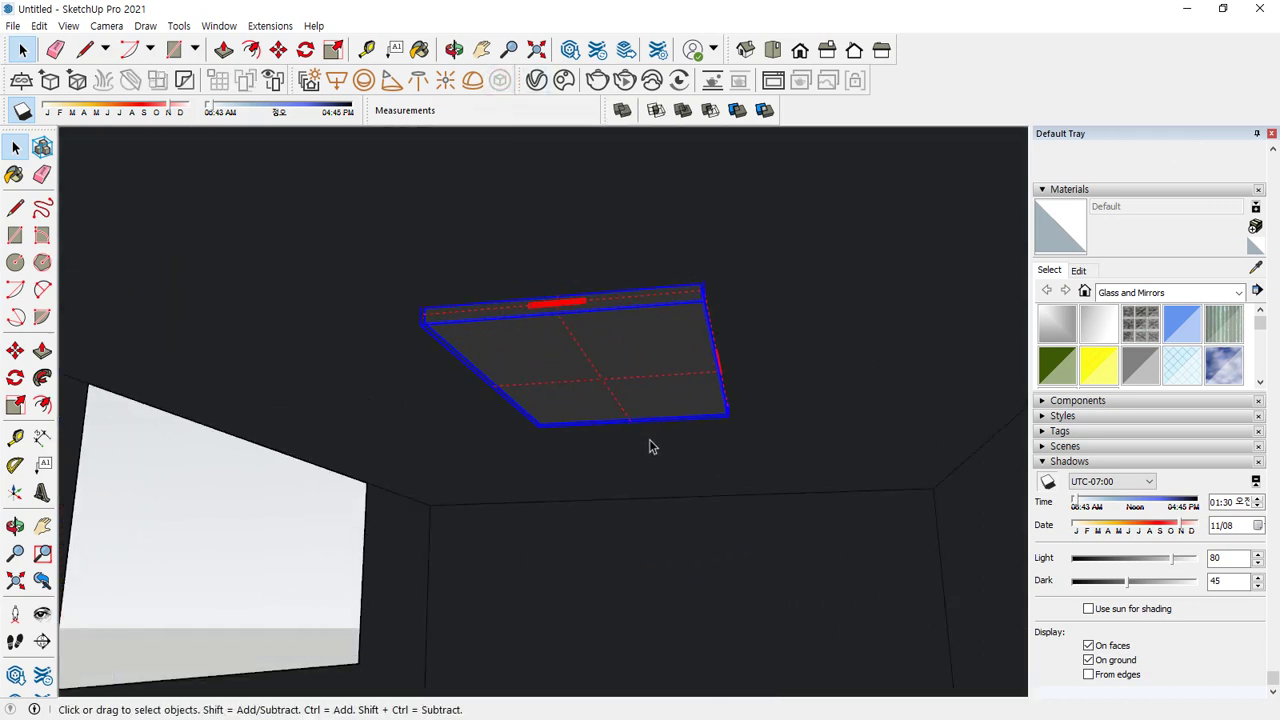
left_click(601, 83)
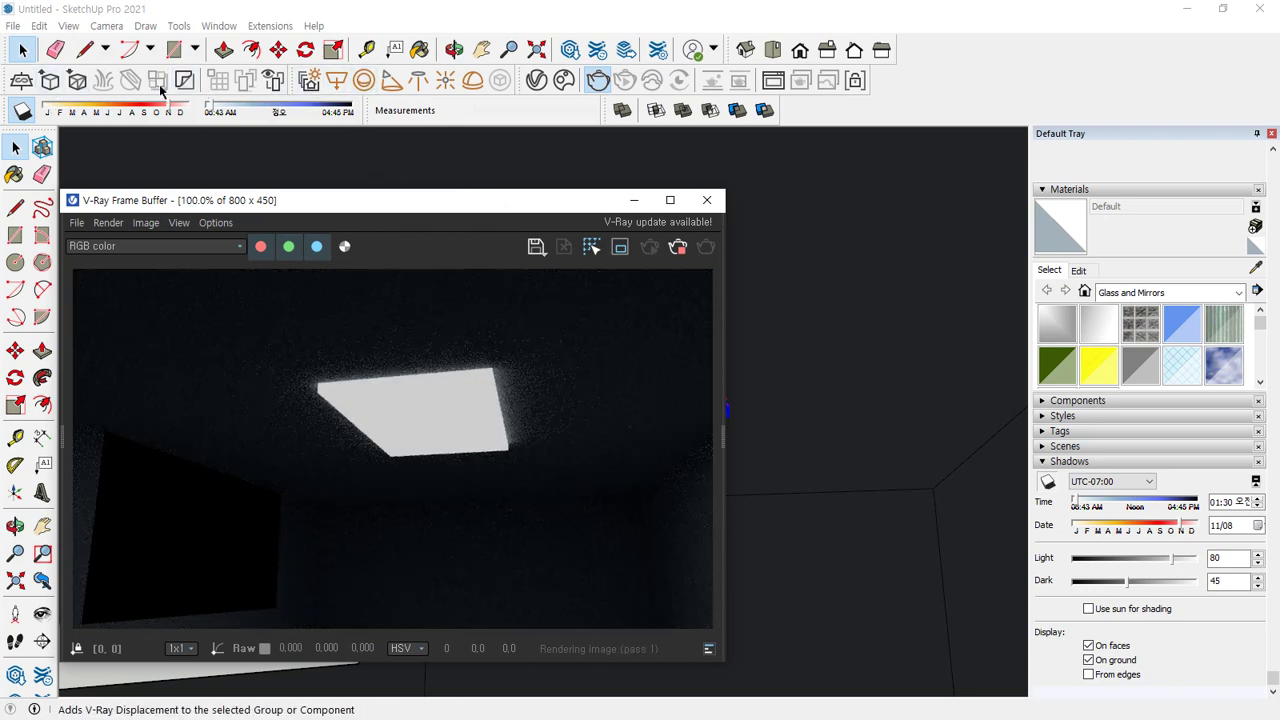
left_click(536, 80)
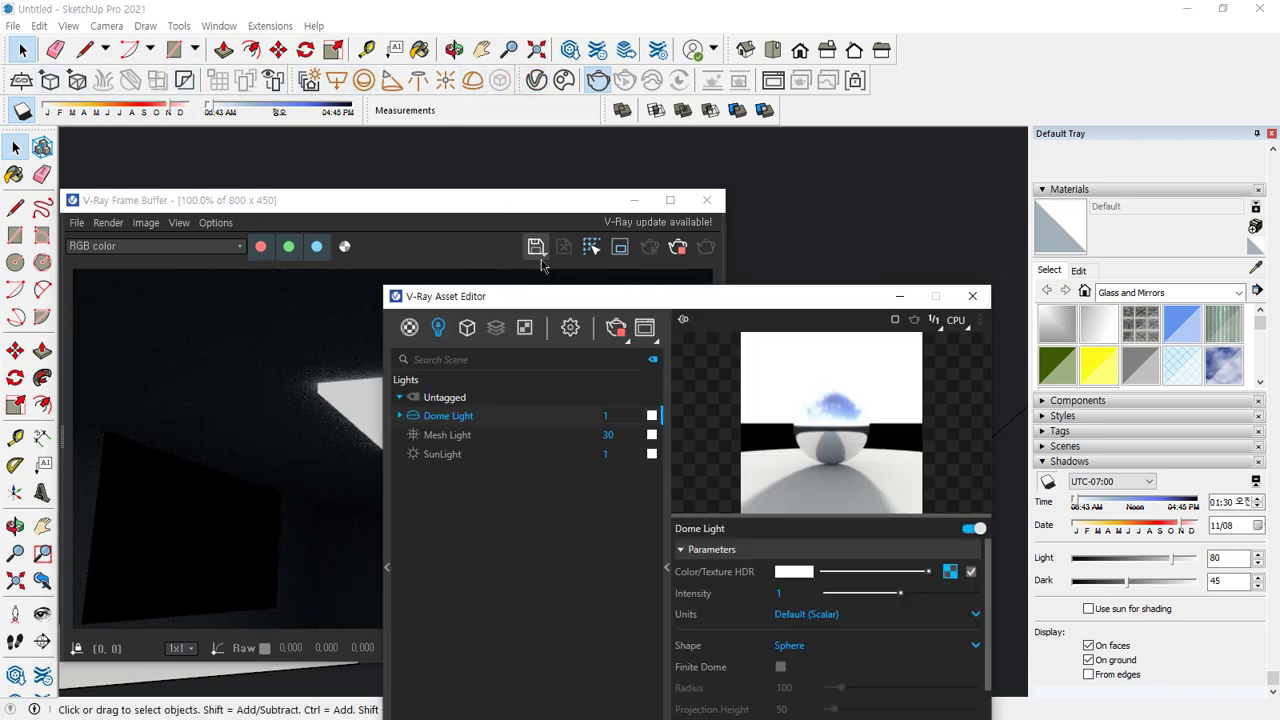
left_click(461, 440)
left_click_drag(720, 298, 699, 77)
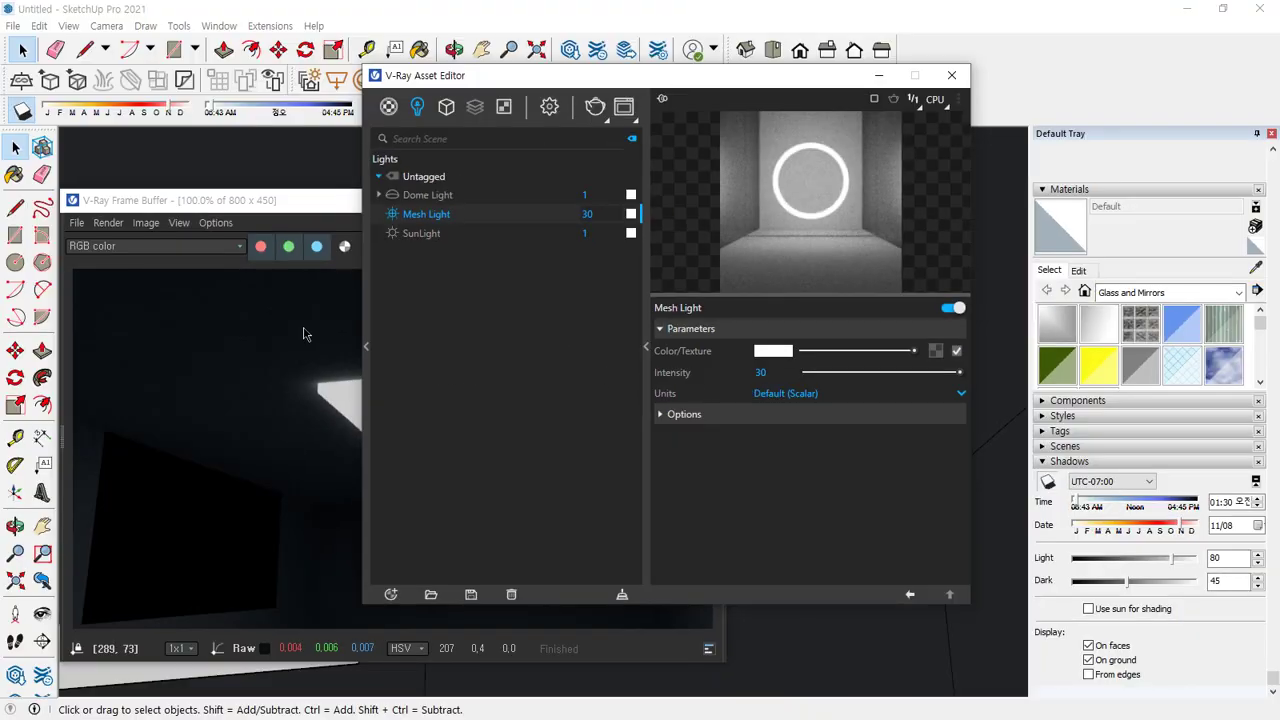
left_click(305, 334)
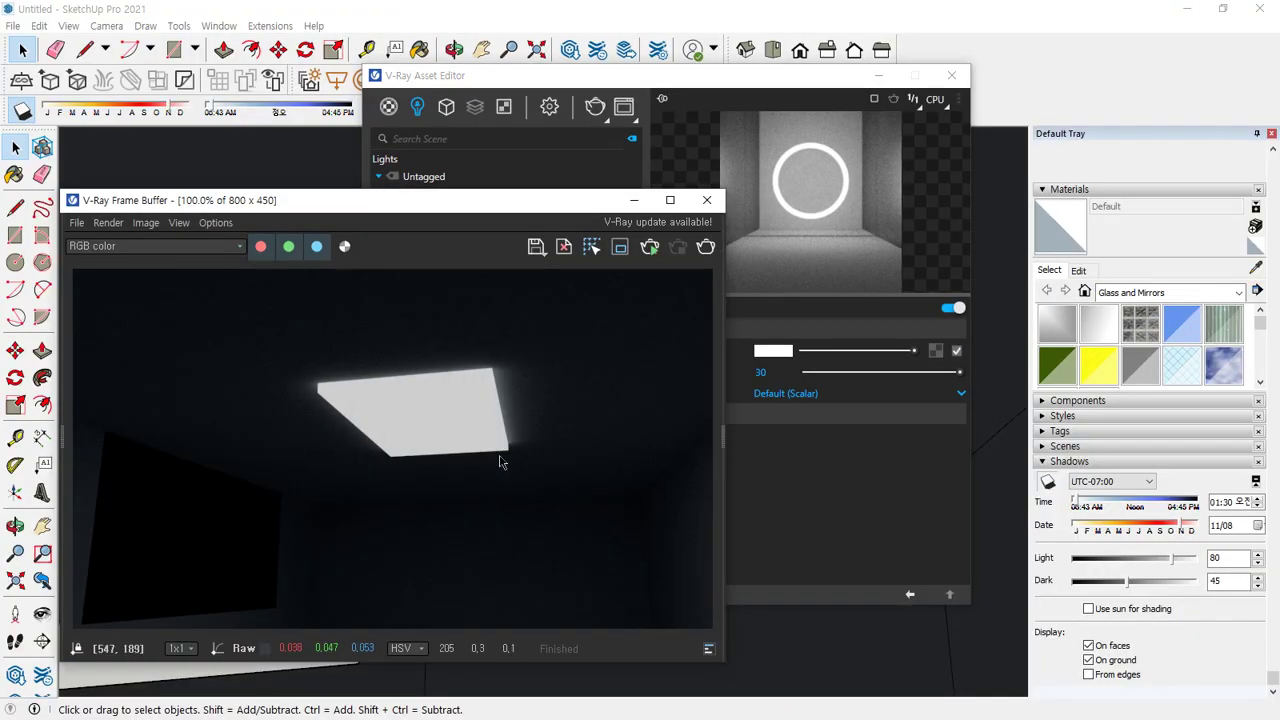